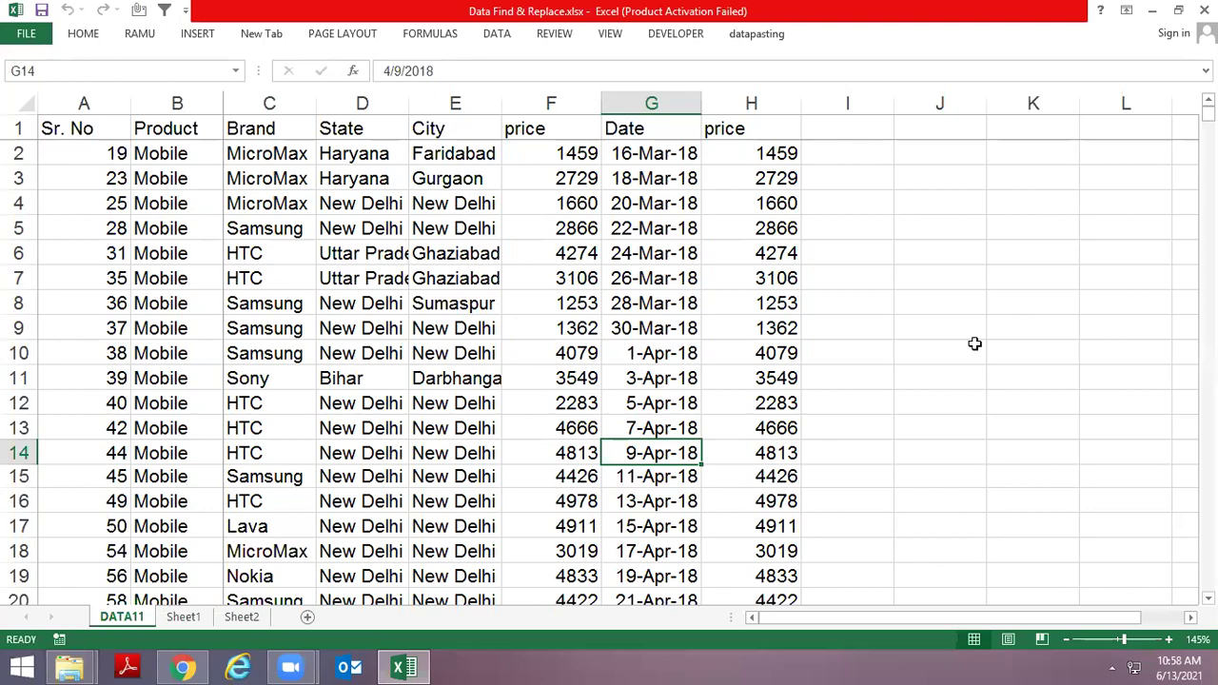
Scroll down through the mobile sales data from the Sumaspur city cell
{"action": "left_click", "coordinate": [900, 381]}
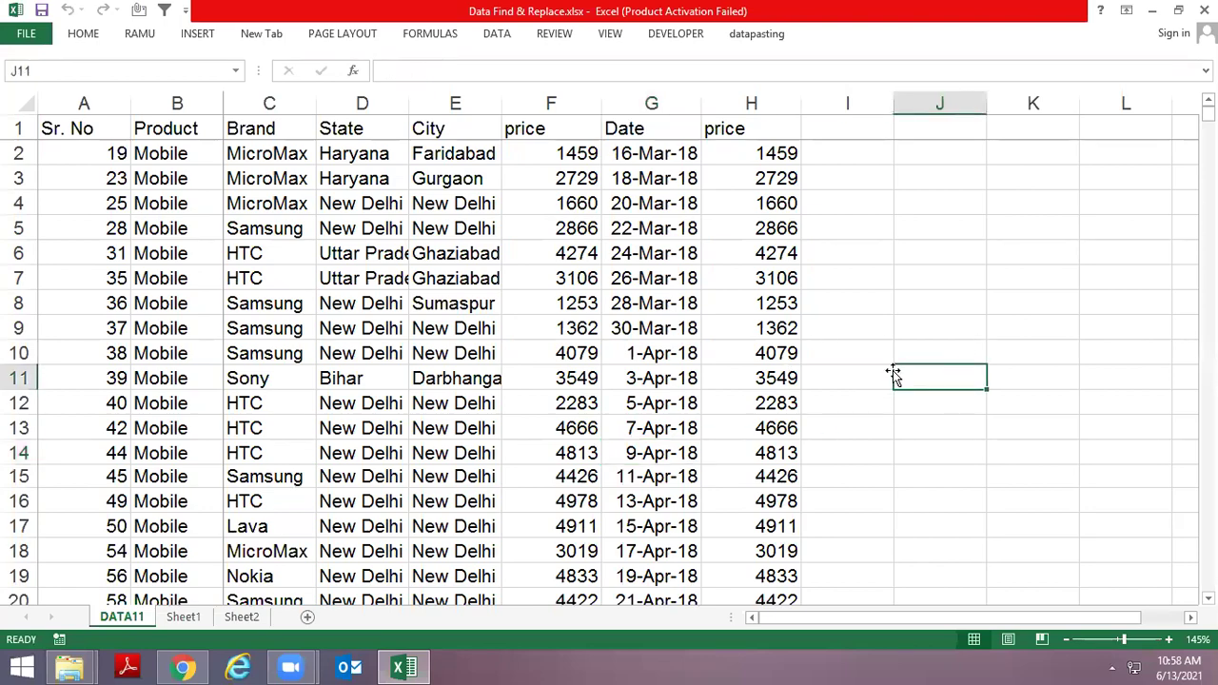
{"action": "left_click", "coordinate": [419, 316]}
{"action": "scroll", "coordinate": [422, 319], "scroll_direction": "up", "scroll_amount": 1, "text": "ctrl"}
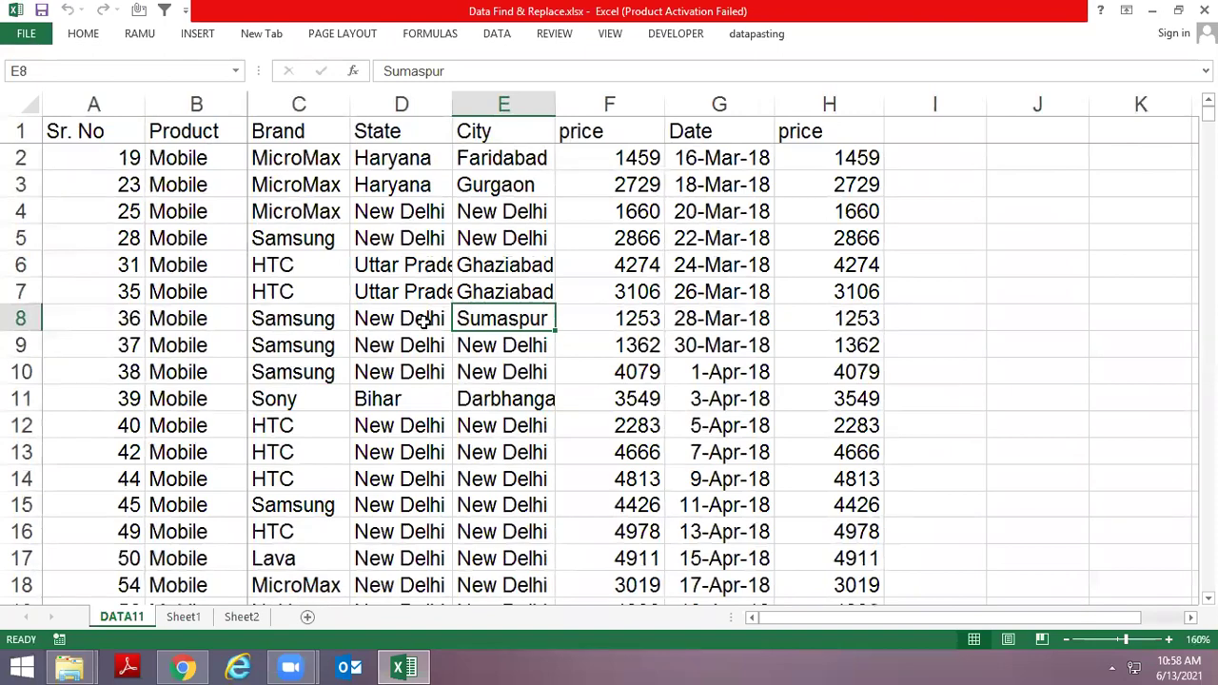
{"action": "scroll", "coordinate": [424, 321], "scroll_direction": "down", "scroll_amount": 2}
{"action": "scroll", "coordinate": [424, 320], "scroll_direction": "down", "scroll_amount": 9}
{"action": "scroll", "coordinate": [424, 321], "scroll_direction": "down", "scroll_amount": 4}
{"action": "scroll", "coordinate": [423, 321], "scroll_direction": "down", "scroll_amount": 5}
{"action": "scroll", "coordinate": [424, 320], "scroll_direction": "down", "scroll_amount": 9}
{"action": "scroll", "coordinate": [424, 321], "scroll_direction": "down", "scroll_amount": 6}
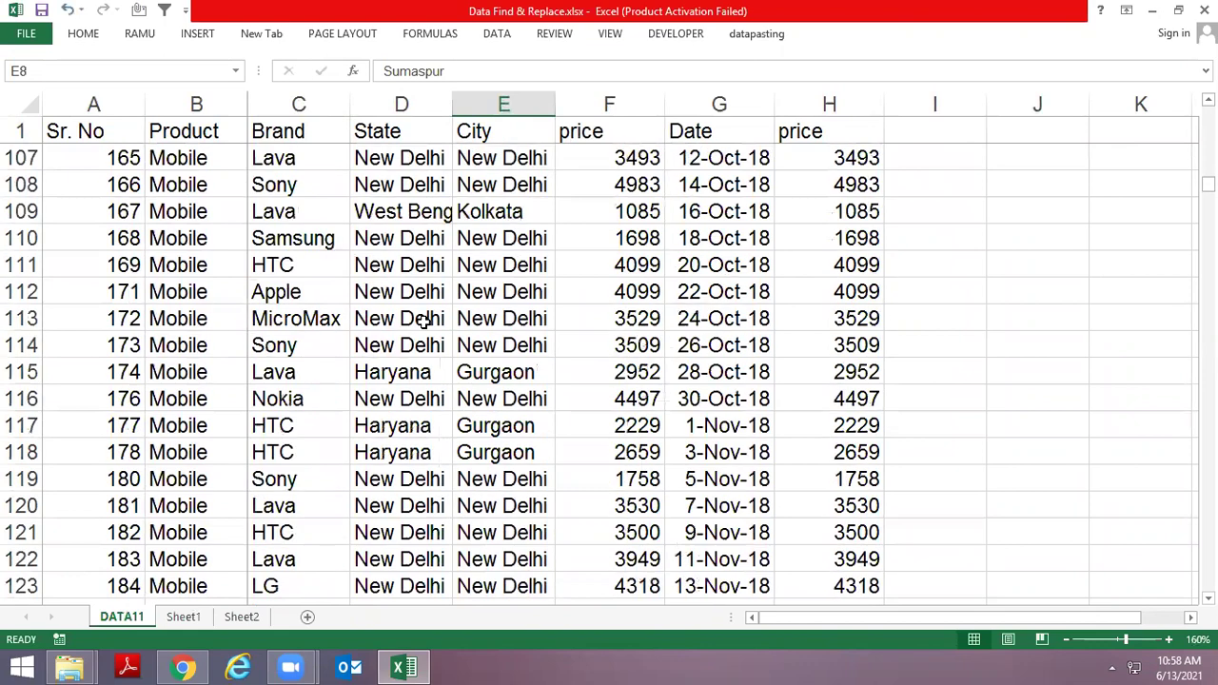
{"action": "scroll", "coordinate": [424, 321], "scroll_direction": "down", "scroll_amount": 5}
{"action": "scroll", "coordinate": [424, 321], "scroll_direction": "down", "scroll_amount": 6}
{"action": "scroll", "coordinate": [424, 321], "scroll_direction": "down", "scroll_amount": 5}
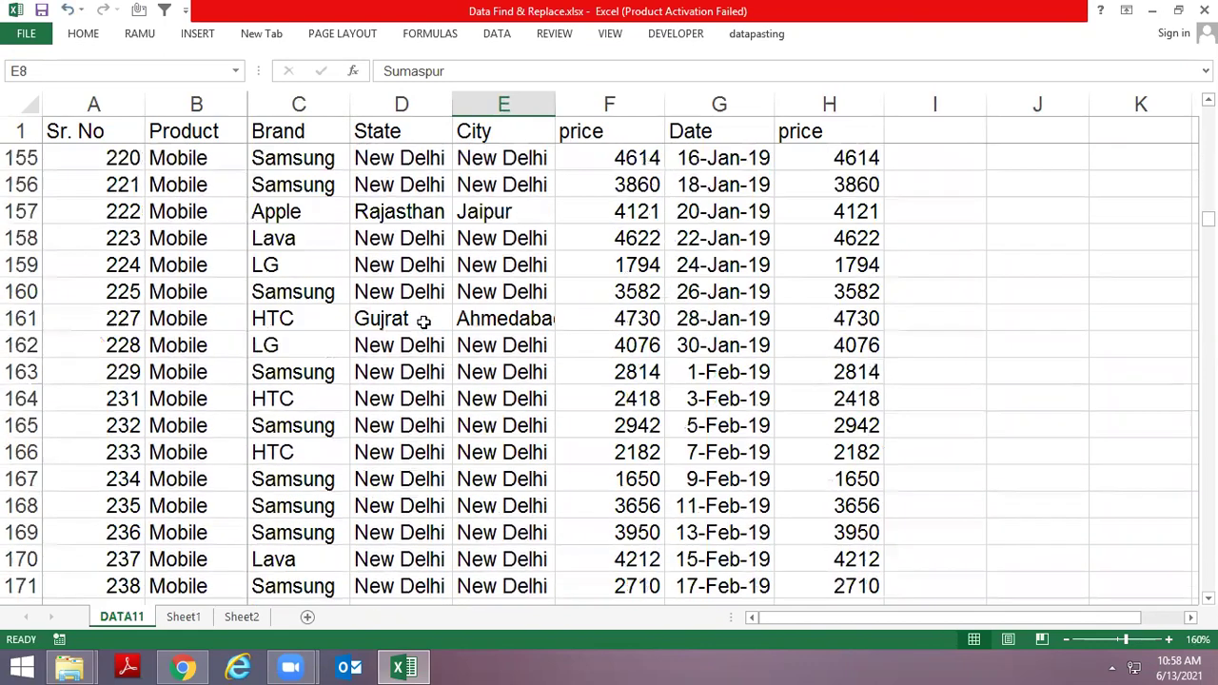
{"action": "scroll", "coordinate": [423, 321], "scroll_direction": "down", "scroll_amount": 11}
{"action": "scroll", "coordinate": [423, 320], "scroll_direction": "up", "scroll_amount": 5}
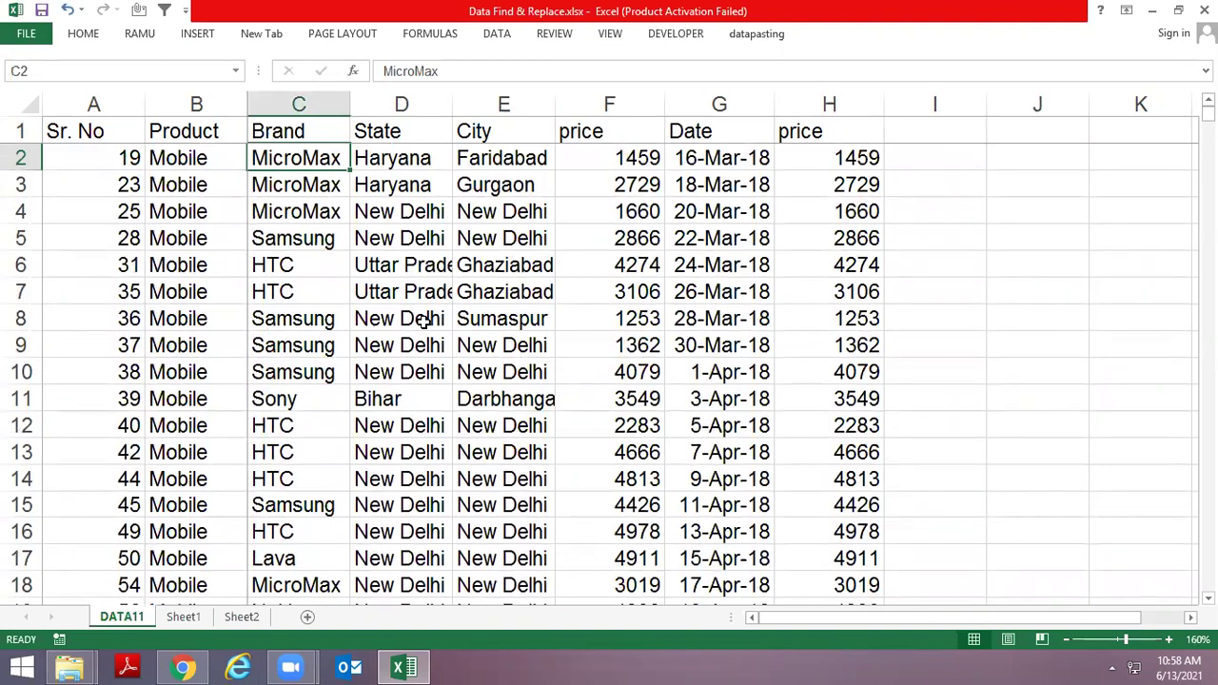
Jump to the end of the Brand column, then browse Sheet1 and Sheet2 with Ctrl+PageDown/PageUp
{"action": "key", "text": "Down"}
{"action": "key", "text": "Down"}
{"action": "key", "text": "Down"}
{"action": "key", "text": "Down"}
{"action": "key", "text": "Down"}
{"action": "key", "text": "Down"}
{"action": "key", "text": "Down"}
{"action": "key", "text": "ctrl+Down"}
{"action": "key", "text": "ctrl+Page_Down"}
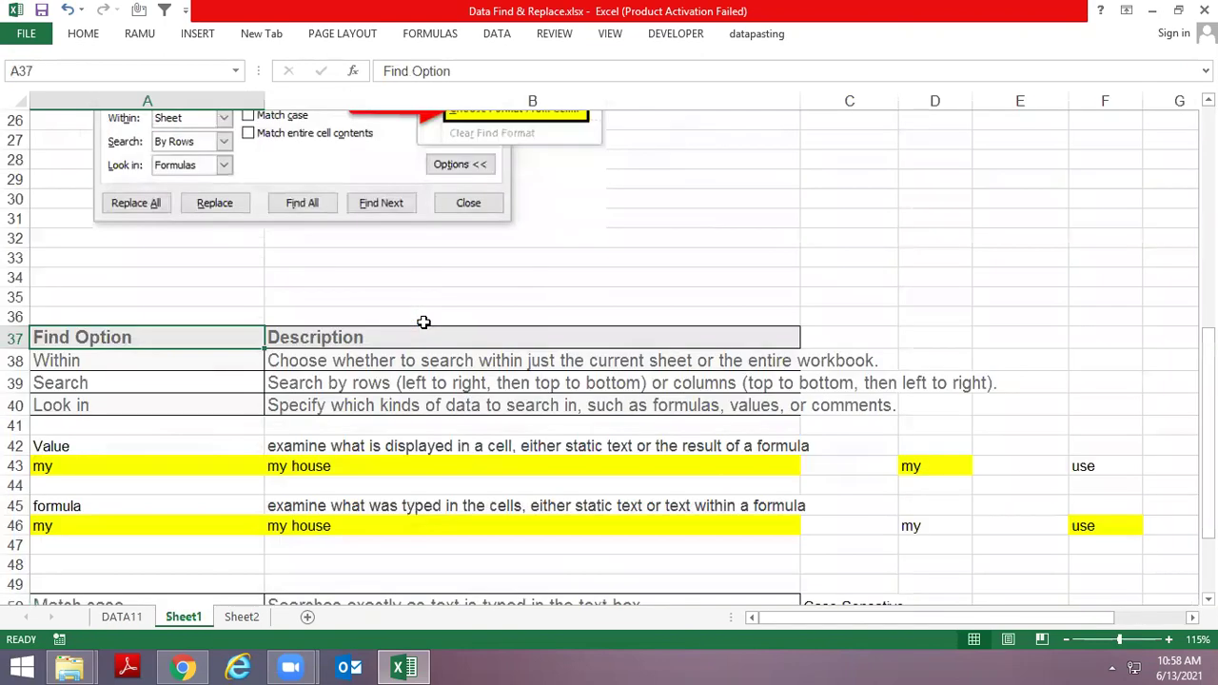
{"action": "key", "text": "ctrl+Page_Down"}
{"action": "key", "text": "ctrl+Page_Up"}
{"action": "key", "text": "Page_Down"}
{"action": "key", "text": "Page_Up"}
{"action": "key", "text": "Page_Up"}
{"action": "scroll", "coordinate": [423, 323], "scroll_direction": "up", "scroll_amount": 3}
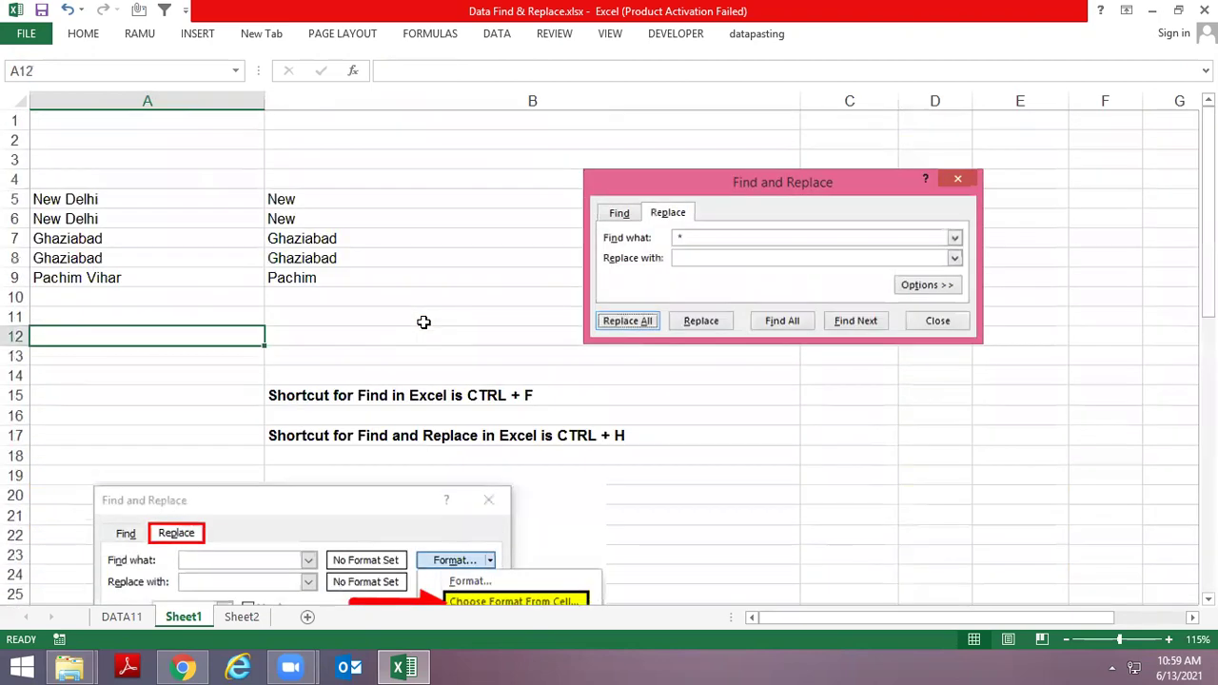
{"action": "key", "text": "Page_Down"}
{"action": "key", "text": "Page_Down"}
{"action": "key", "text": "Page_Up"}
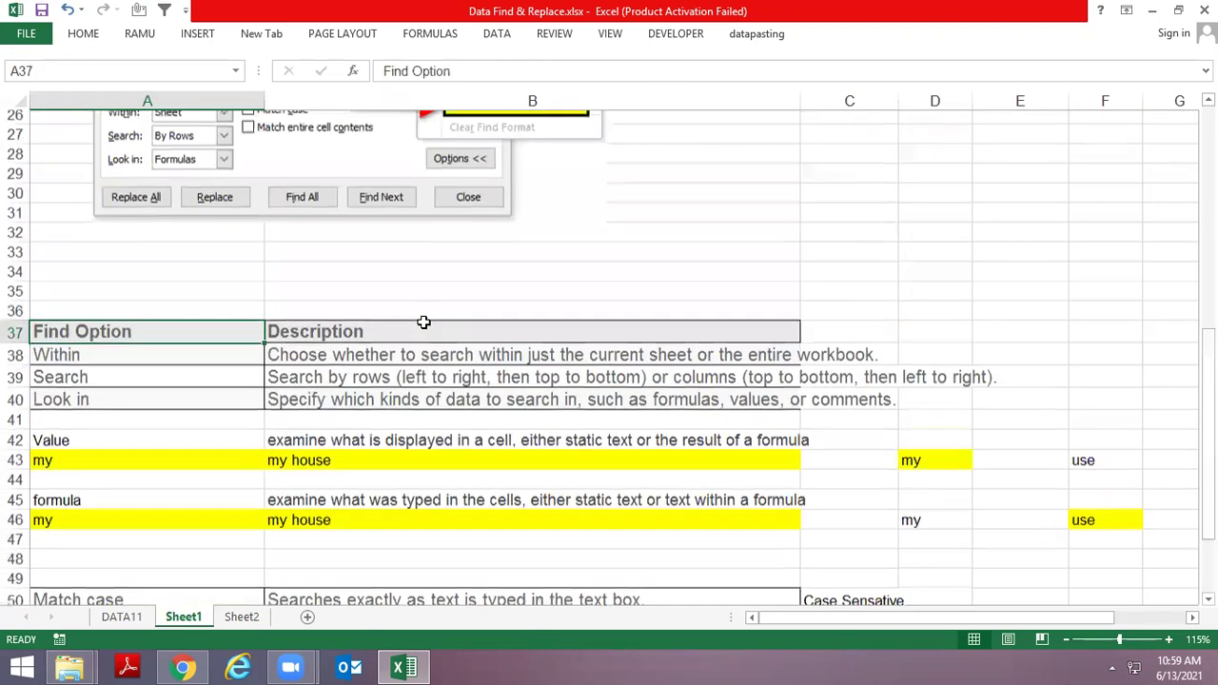
{"action": "key", "text": "Page_Up"}
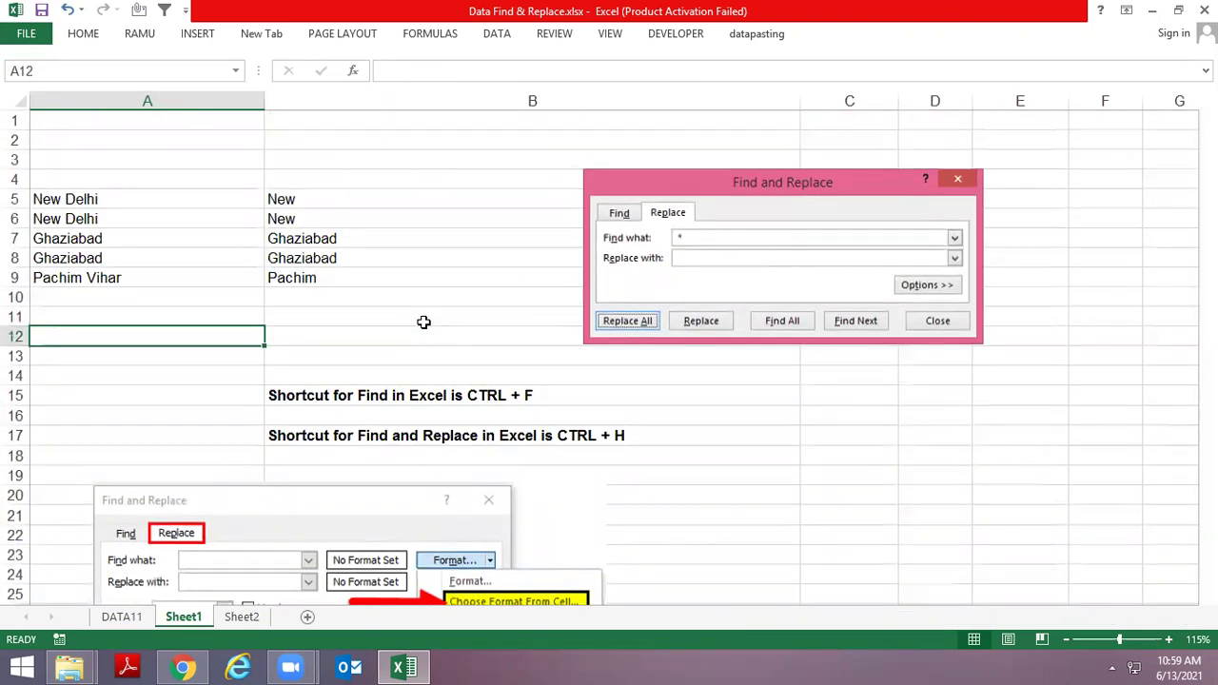
Return to DATA11, jump to the table top and move along the header row to the empty column
{"action": "key", "text": "ctrl+Page_Up"}
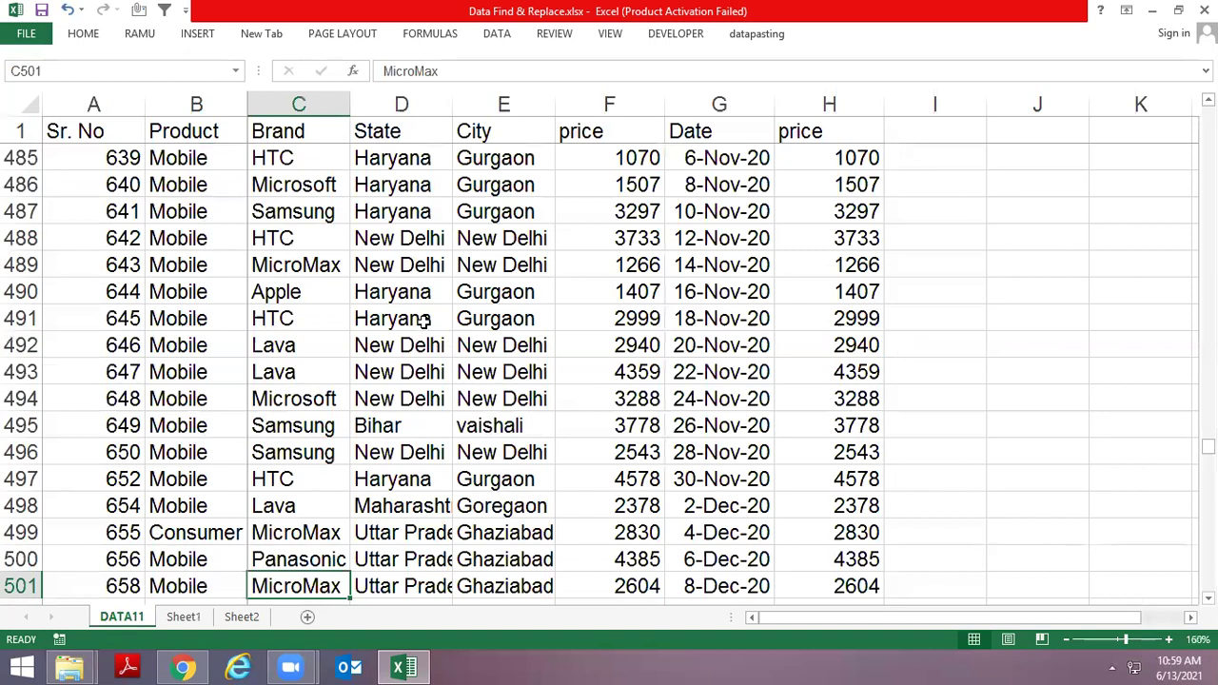
{"action": "key", "text": "ctrl+Up"}
{"action": "key", "text": "Up"}
{"action": "key", "text": "Right"}
{"action": "key", "text": "Right"}
{"action": "key", "text": "Right"}
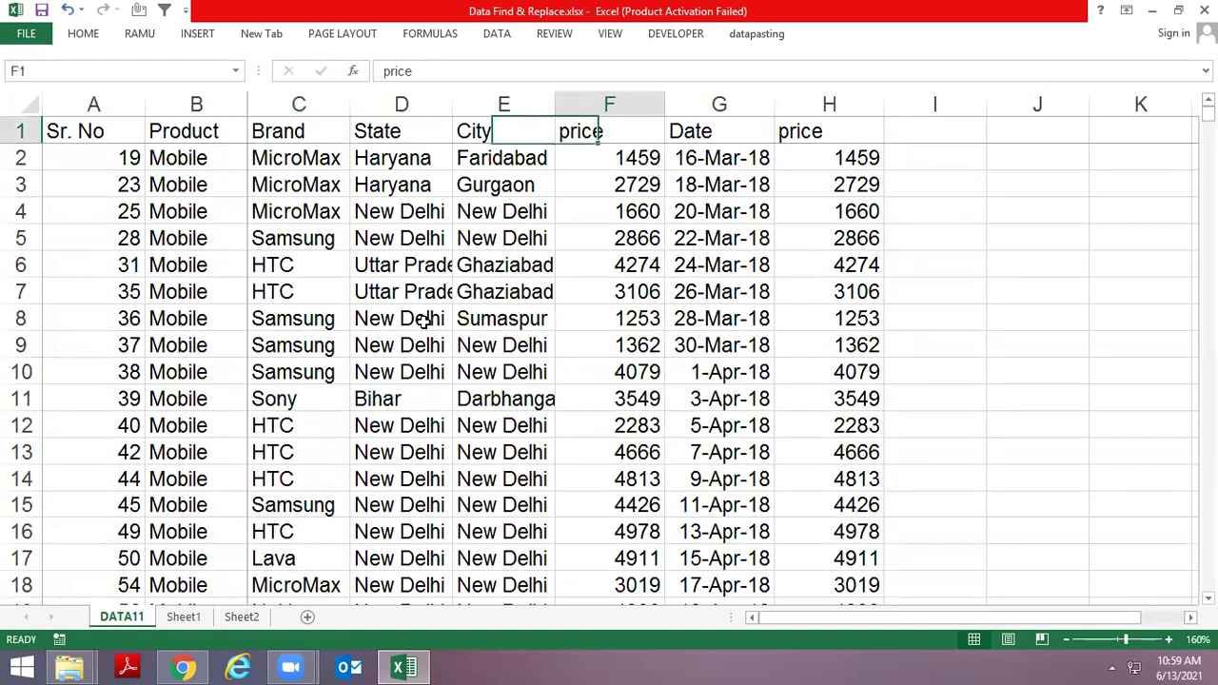
{"action": "key", "text": "Right"}
{"action": "key", "text": "Down"}
{"action": "key", "text": "Right"}
{"action": "key", "text": "Right"}
{"action": "key", "text": "Left"}
{"action": "key", "text": "Right"}
{"action": "key", "text": "Right"}
{"action": "key", "text": "Left"}
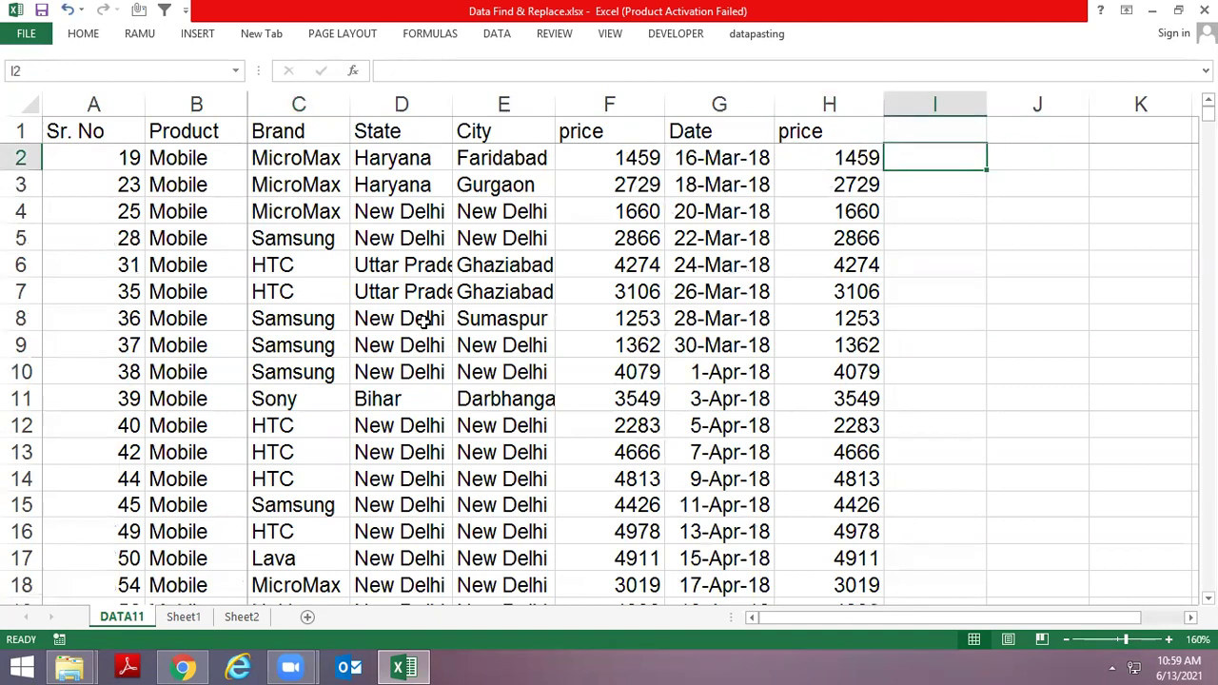
From the Faridabad cell, glance at Sheet1's Find examples and come back to DATA11
{"action": "left_click", "coordinate": [484, 160]}
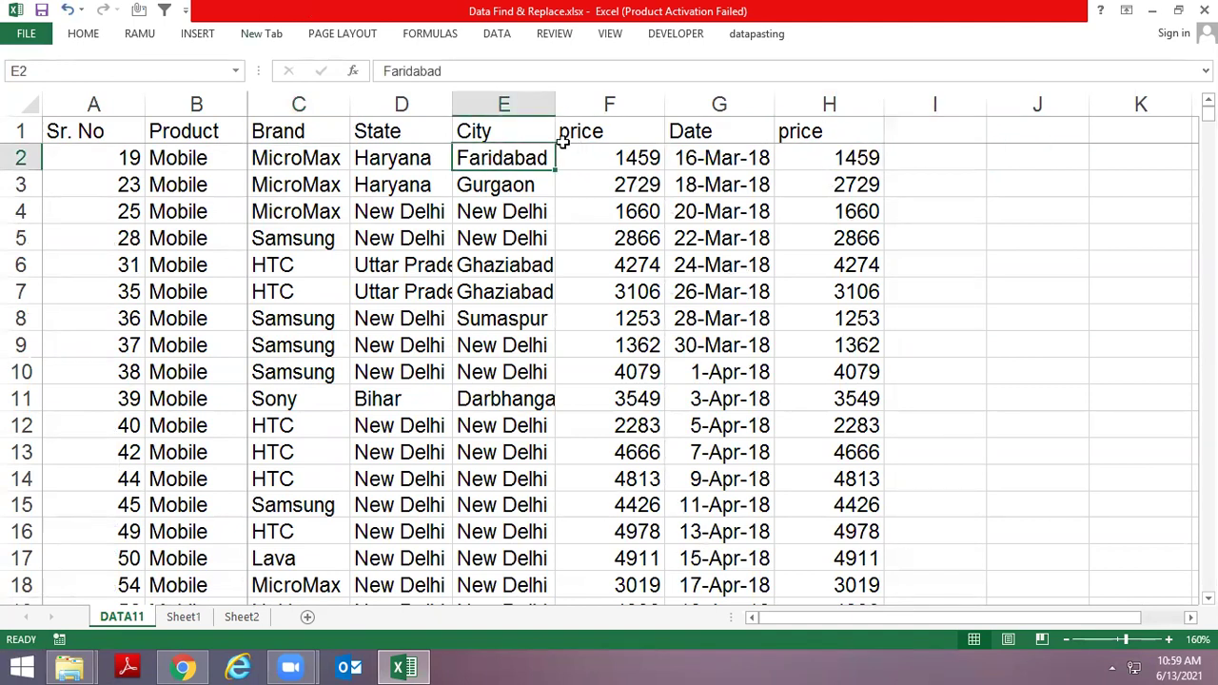
{"action": "key", "text": "Right"}
{"action": "key", "text": "Right"}
{"action": "key", "text": "Right"}
{"action": "key", "text": "Right"}
{"action": "key", "text": "Right"}
{"action": "key", "text": "Right"}
{"action": "key", "text": "Right"}
{"action": "key", "text": "Right"}
{"action": "key", "text": "ctrl+Page_Down"}
{"action": "key", "text": "Up"}
{"action": "key", "text": "Up"}
{"action": "key", "text": "Up"}
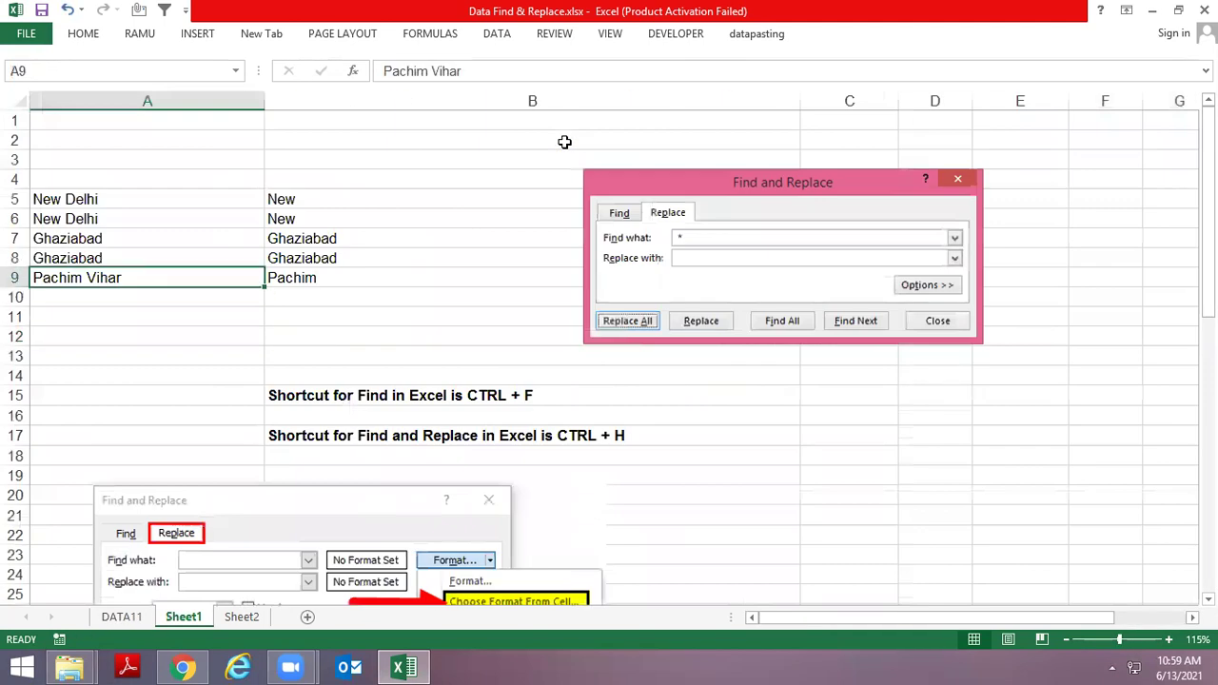
{"action": "key", "text": "ctrl+Home"}
{"action": "key", "text": "ctrl+Page_Up"}
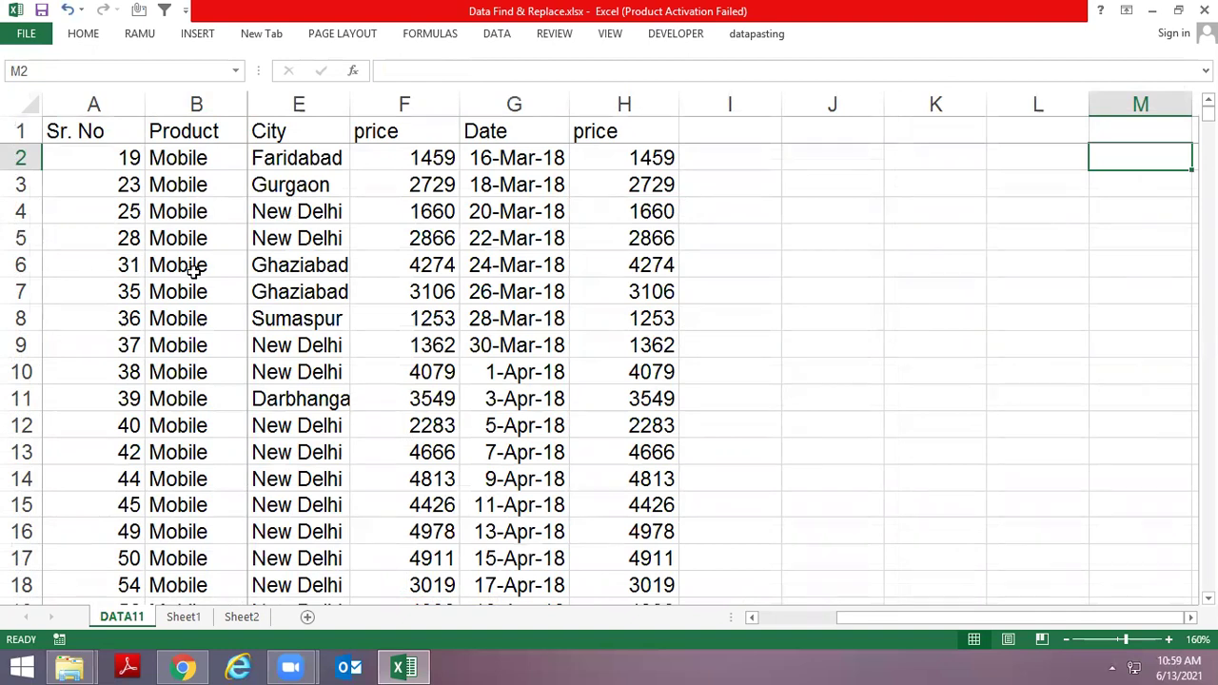
Dismiss the Find search, switch over to Sheet1 and move to cell D1
{"action": "key", "text": "ctrl+f"}
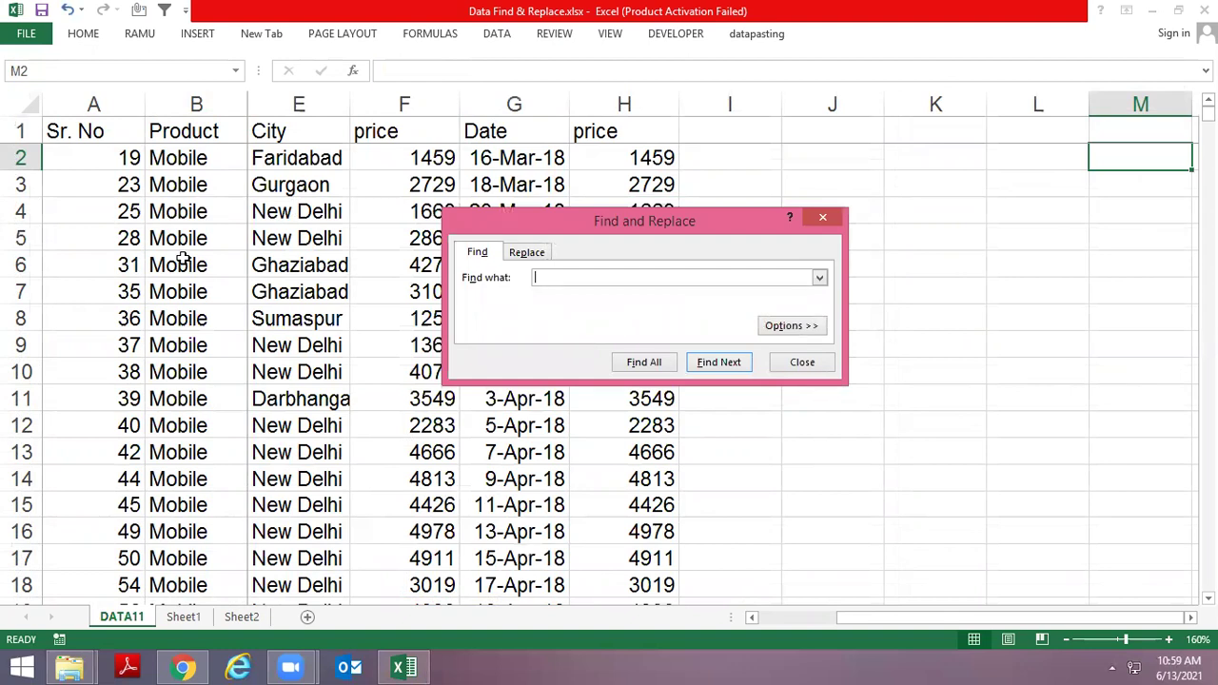
{"action": "key", "text": "Escape"}
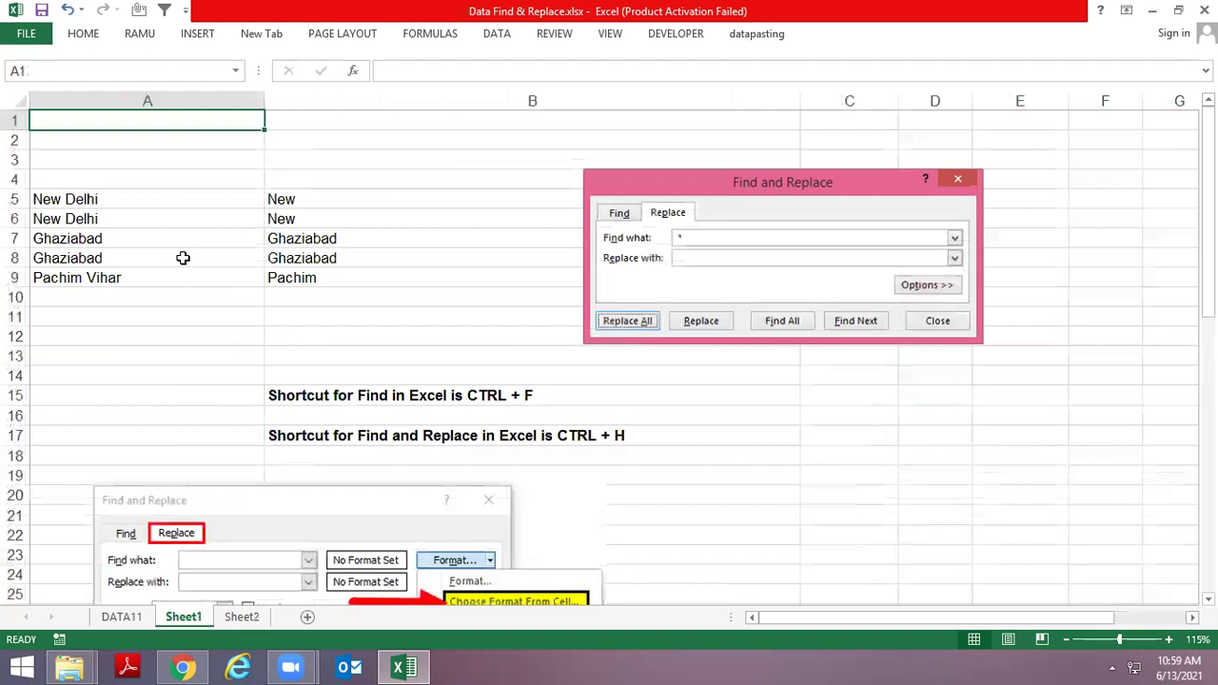
{"action": "key", "text": "Page_Down"}
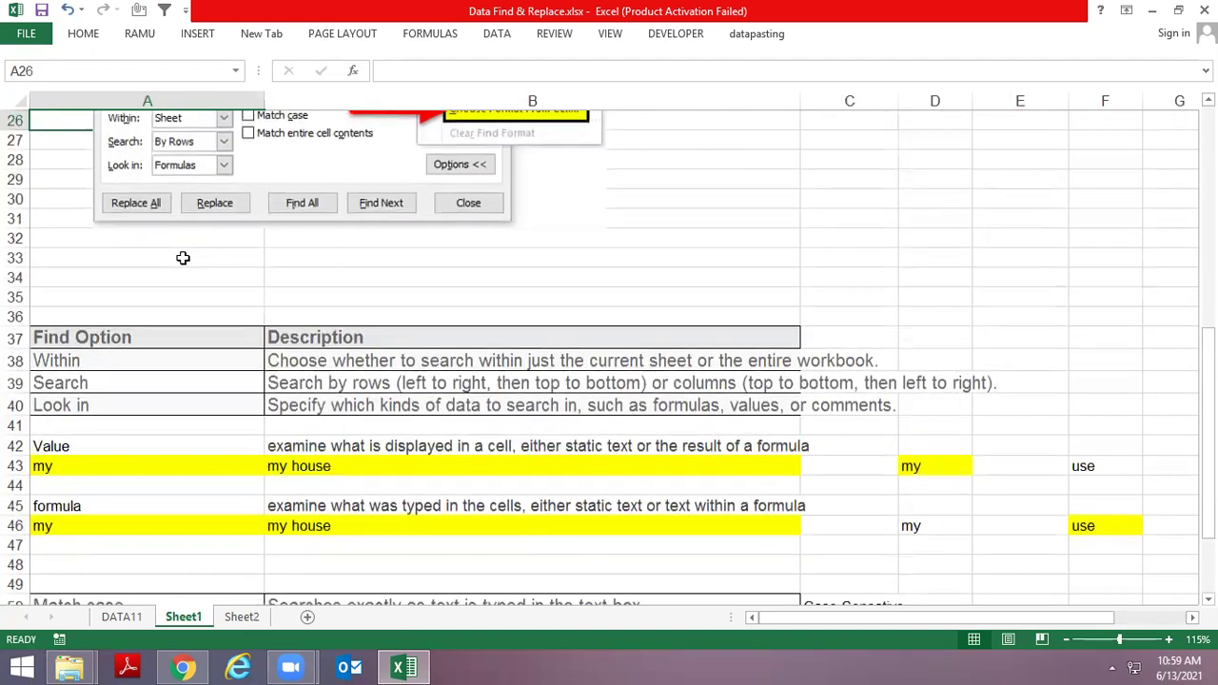
{"action": "key", "text": "Page_Down"}
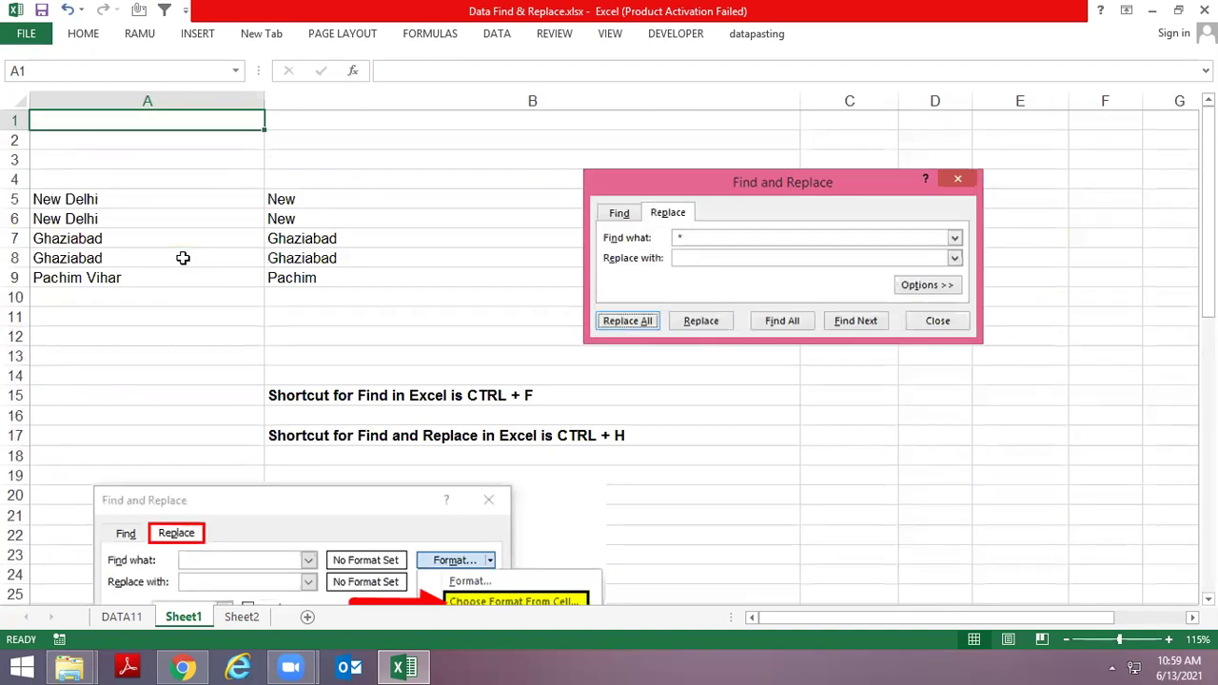
{"action": "key", "text": "ctrl+Page_Up"}
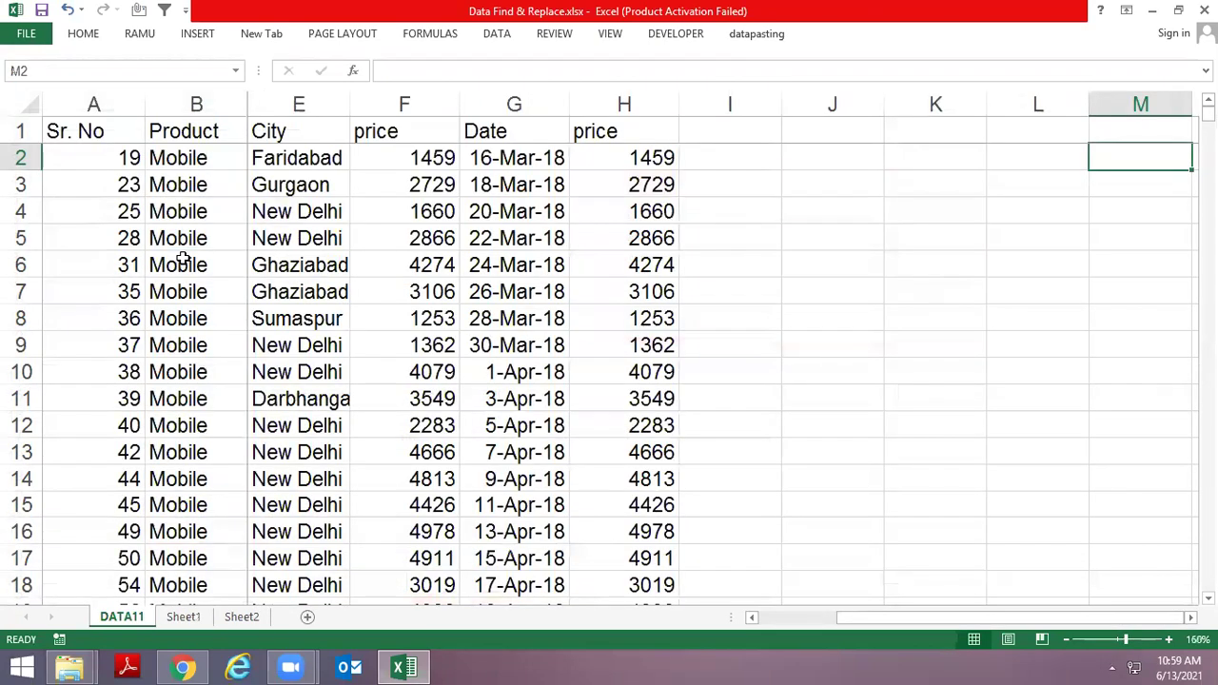
{"action": "key", "text": "ctrl+Page_Down"}
{"action": "key", "text": "ctrl+Page_Down"}
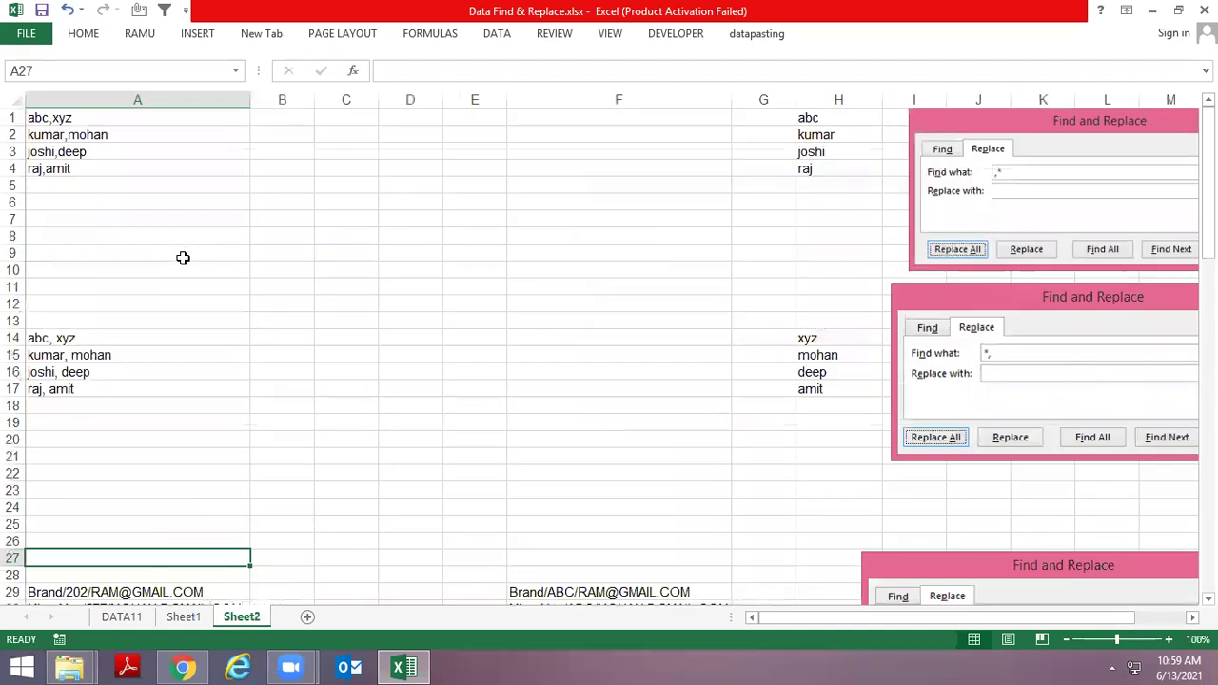
{"action": "key", "text": "ctrl+Page_Up"}
{"action": "key", "text": "Right"}
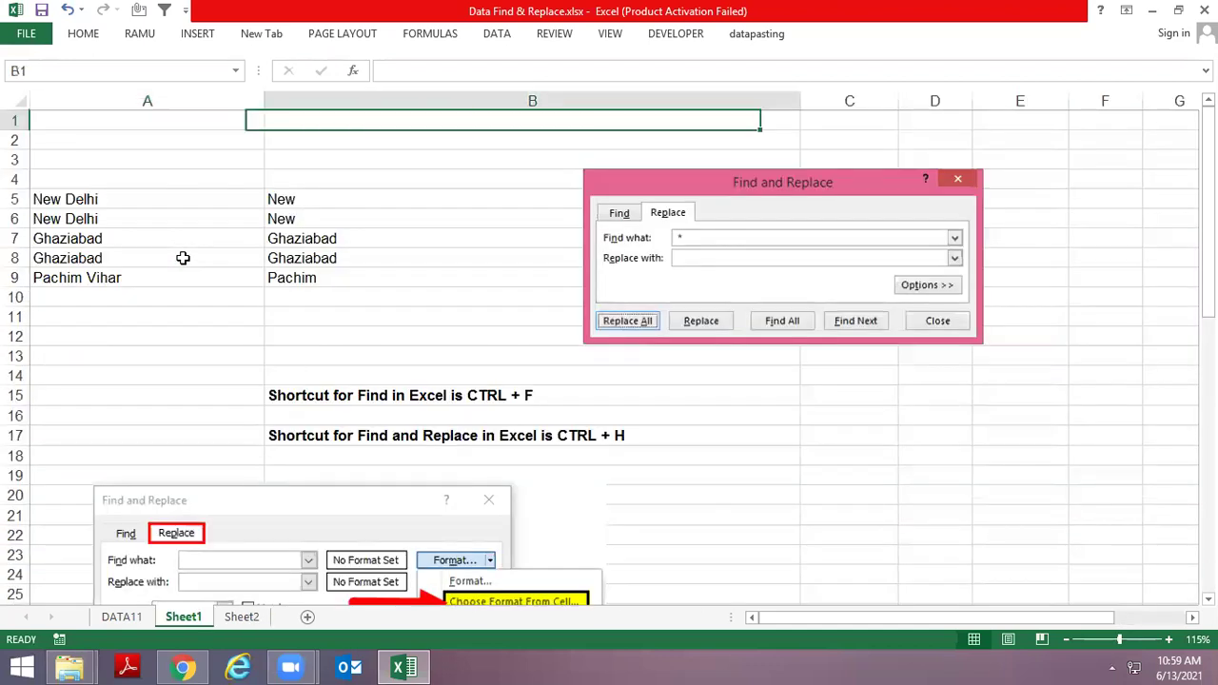
{"action": "key", "text": "Right"}
{"action": "key", "text": "Right"}
Enter the word delhi in cell D1
{"action": "type", "text": "de"}
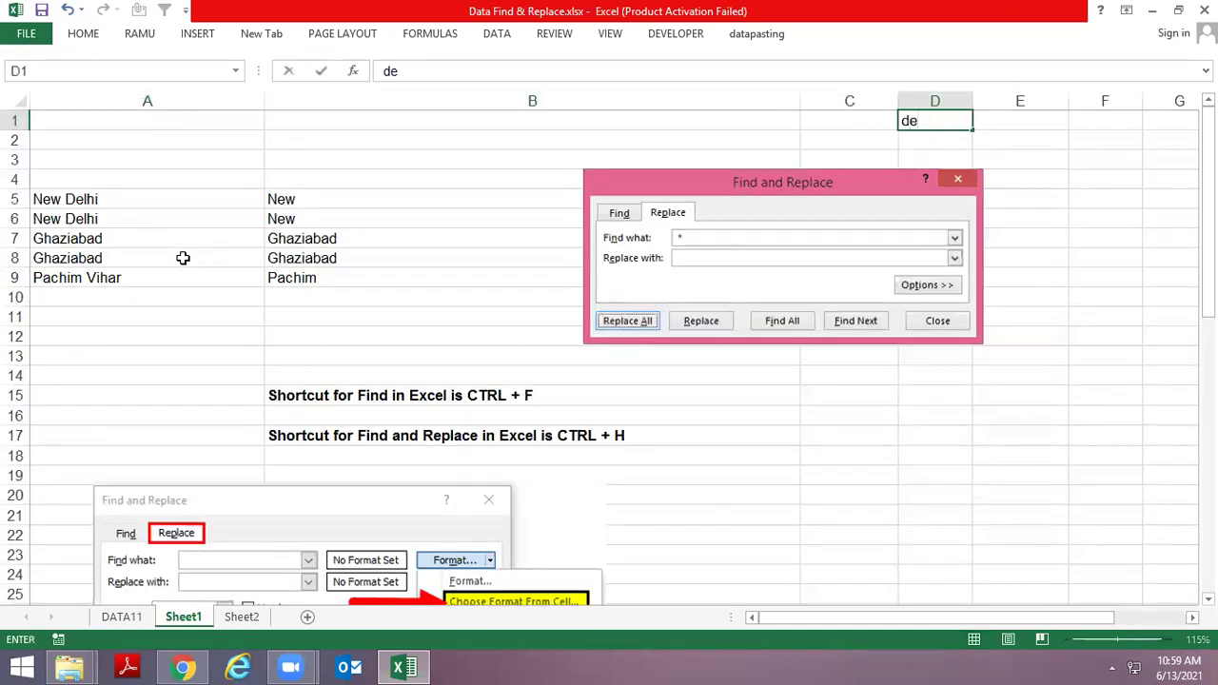
{"action": "type", "text": "lhi"}
{"action": "key", "text": "Return"}
{"action": "key", "text": "Down"}
{"action": "key", "text": "Down"}
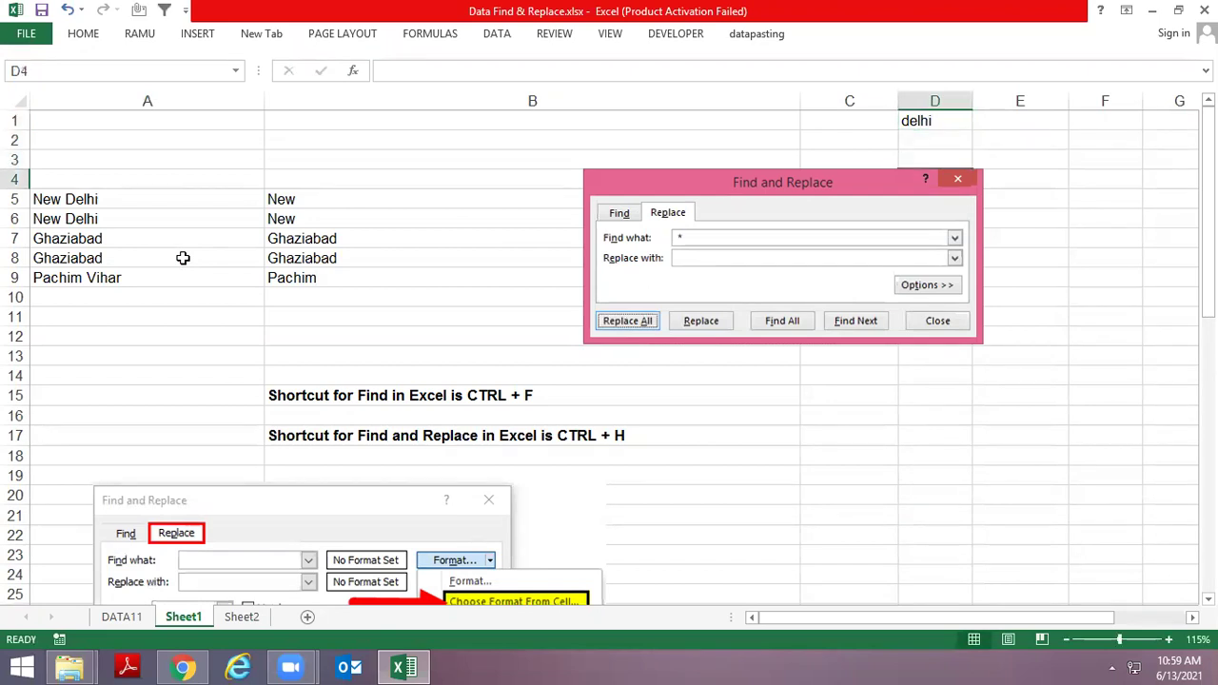
Search Sheet1 for delhi and list every match with Find All
{"action": "key", "text": "ctrl+f"}
{"action": "type", "text": "d"}
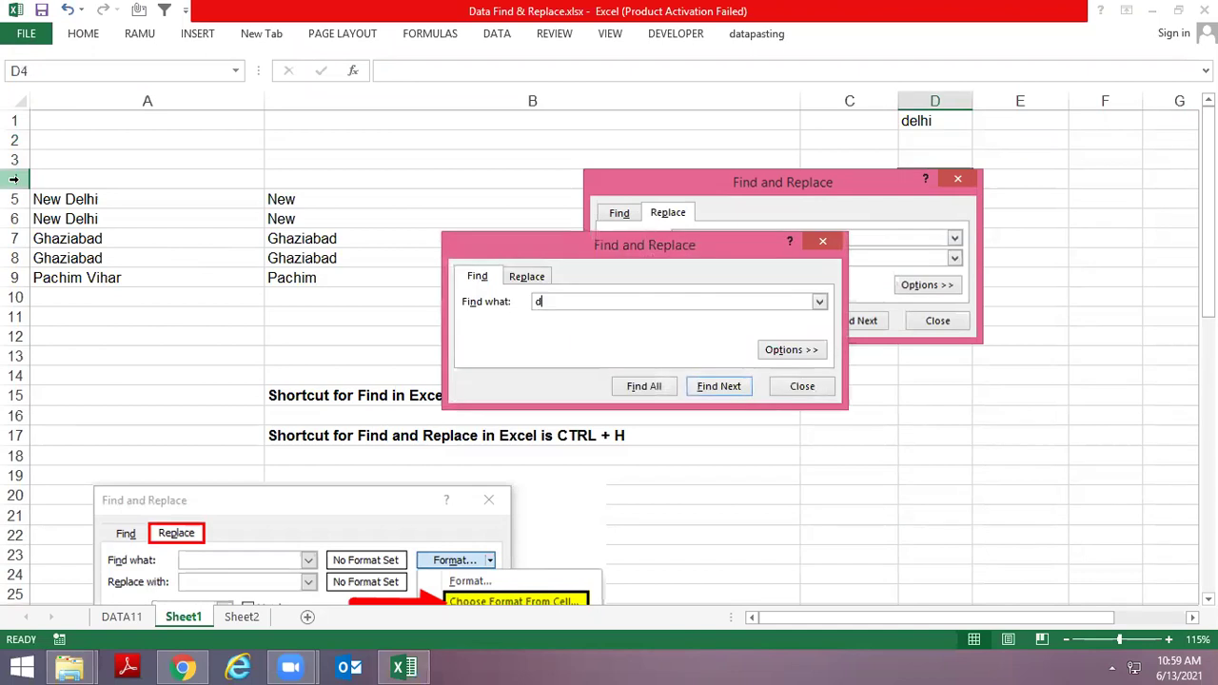
{"action": "key", "text": "Return"}
{"action": "key", "text": "Return"}
{"action": "key", "text": "Return"}
{"action": "key", "text": "Return"}
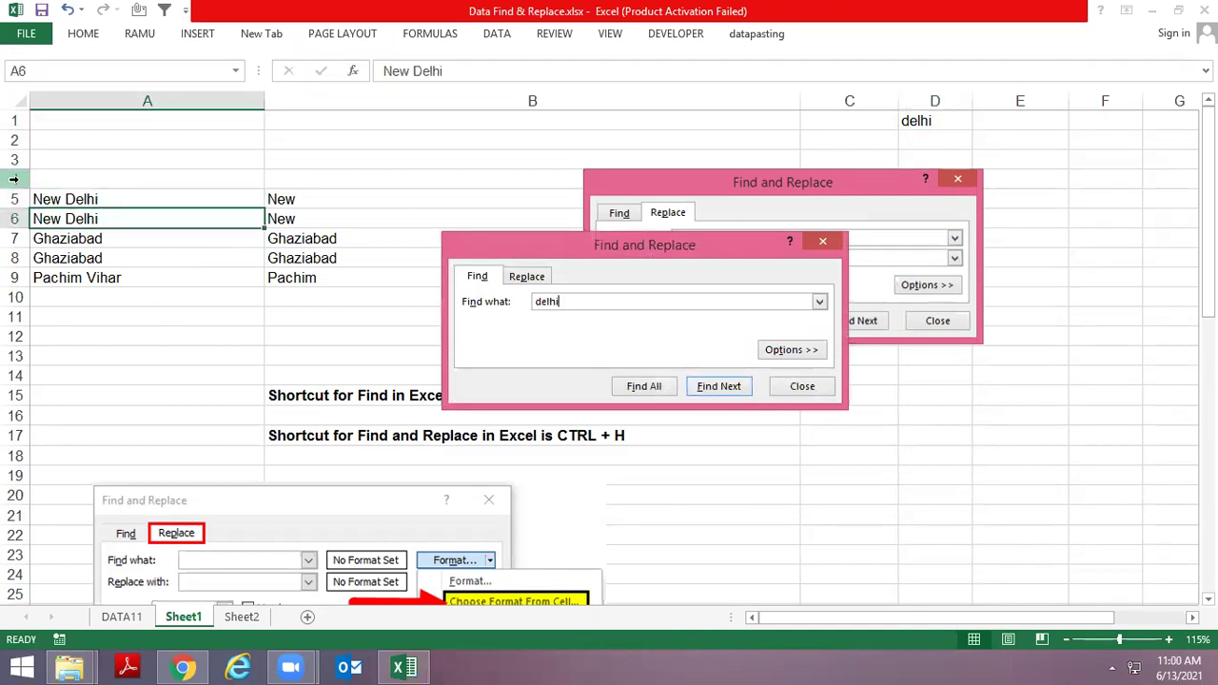
{"action": "key", "text": "Return"}
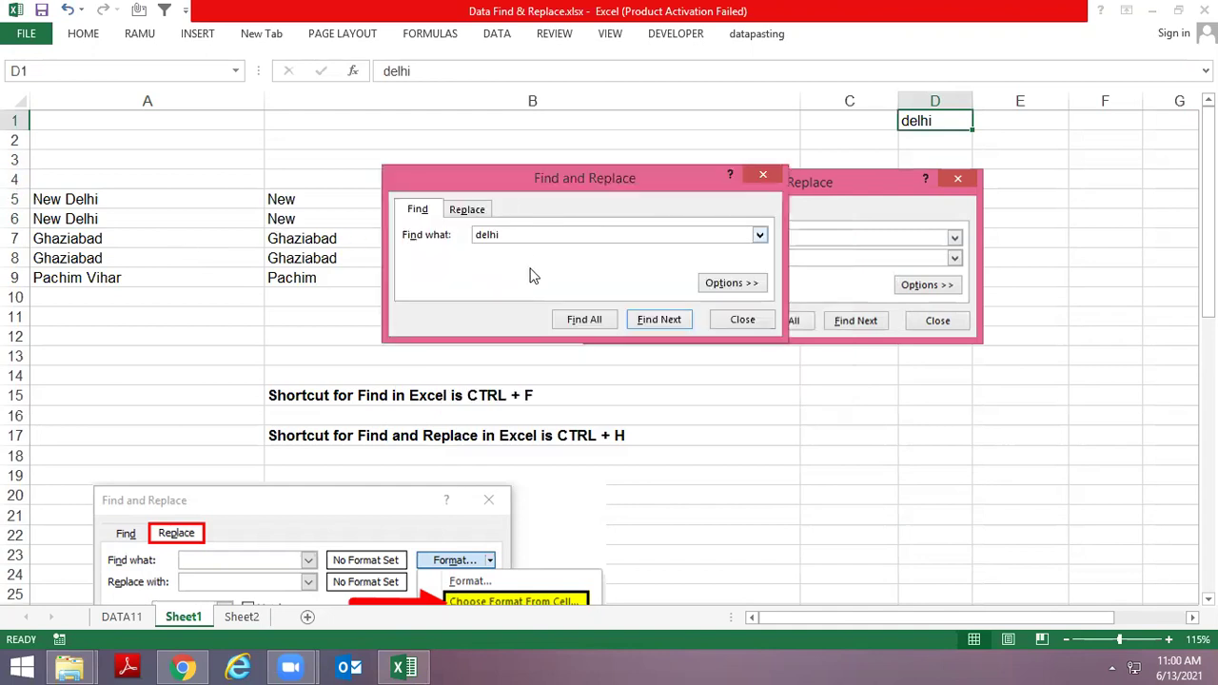
{"action": "left_click", "coordinate": [583, 320]}
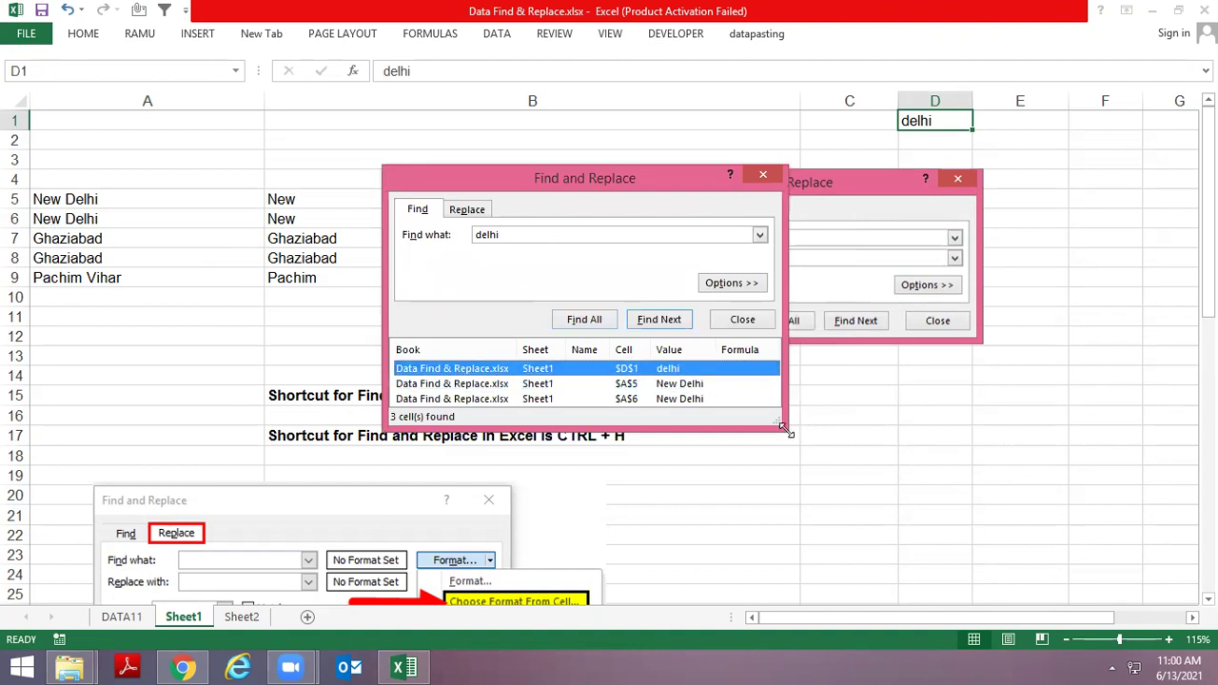
Enlarge the results and step through the three delhi matches D1, A5 and A6
{"action": "left_click_drag", "start_coordinate": [783, 427], "coordinate": [882, 530]}
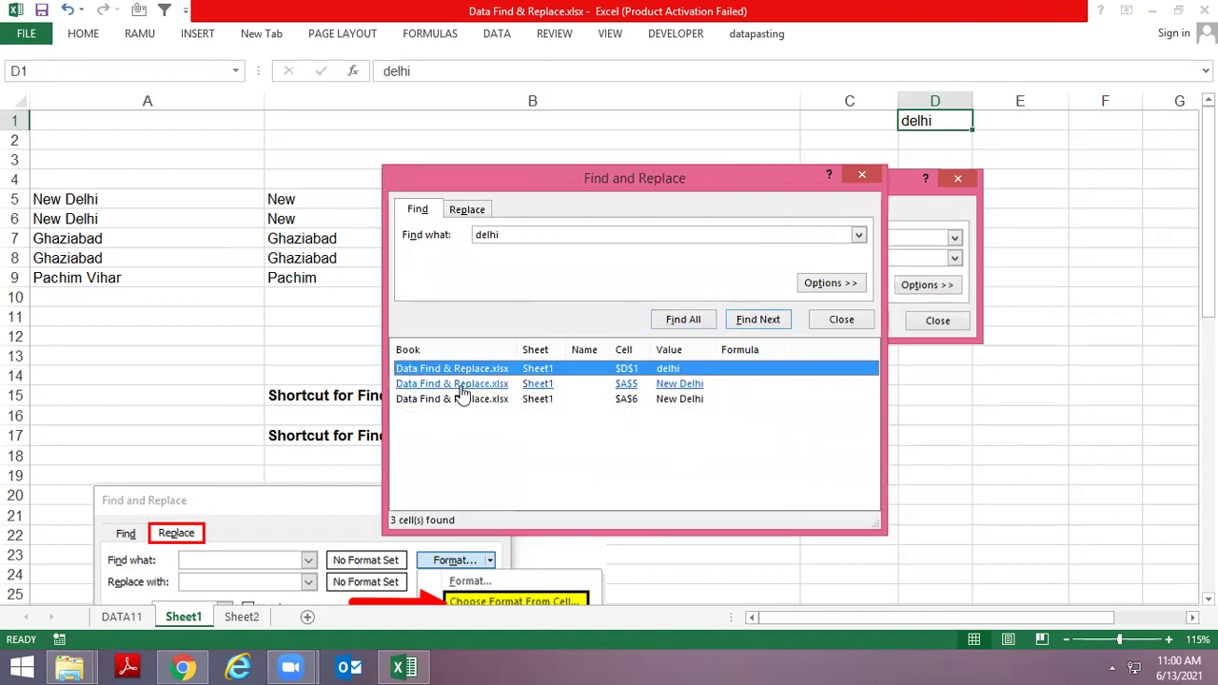
{"action": "left_click", "coordinate": [455, 385]}
{"action": "left_click", "coordinate": [450, 399]}
{"action": "left_click", "coordinate": [443, 385]}
{"action": "left_click", "coordinate": [562, 370]}
{"action": "left_click", "coordinate": [487, 401]}
{"action": "left_click", "coordinate": [482, 385]}
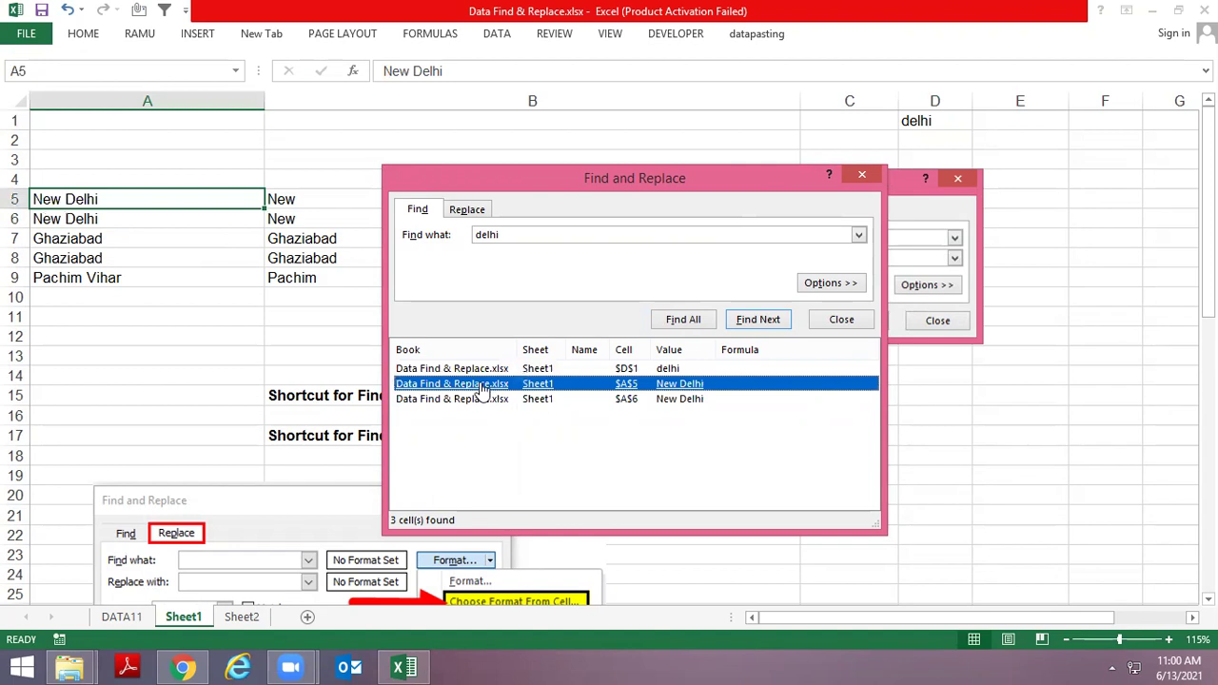
{"action": "left_click", "coordinate": [476, 370]}
{"action": "left_click", "coordinate": [470, 384]}
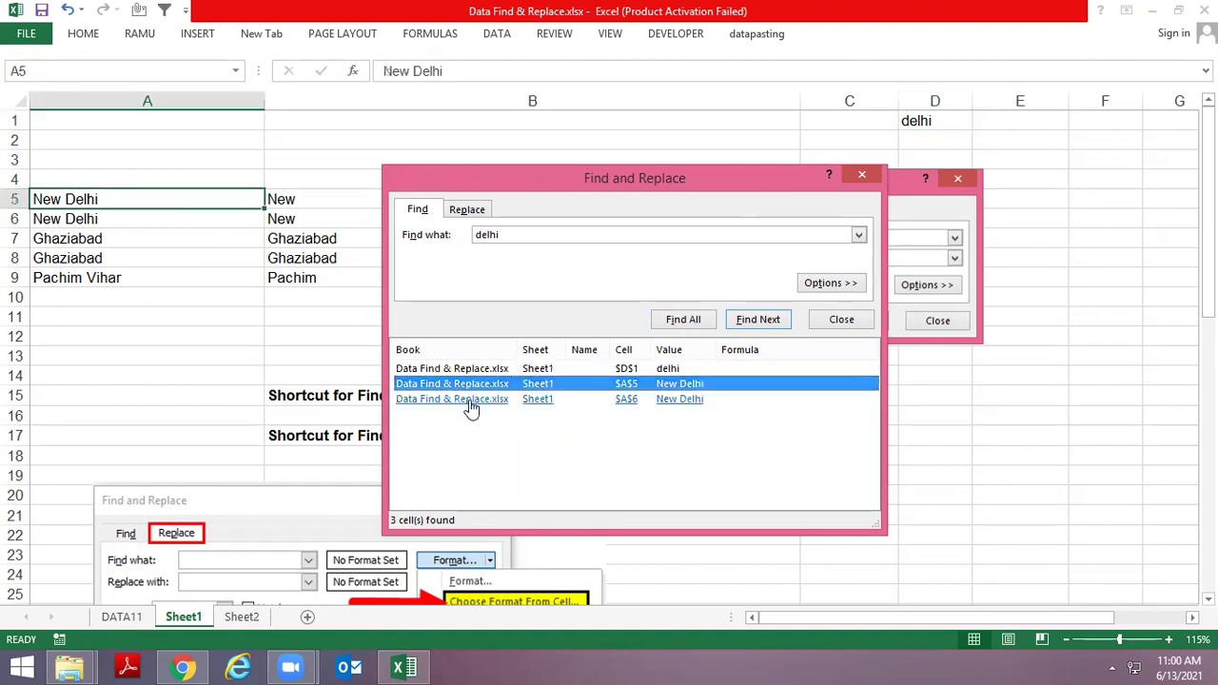
{"action": "left_click", "coordinate": [471, 401]}
{"action": "key", "text": "Escape"}
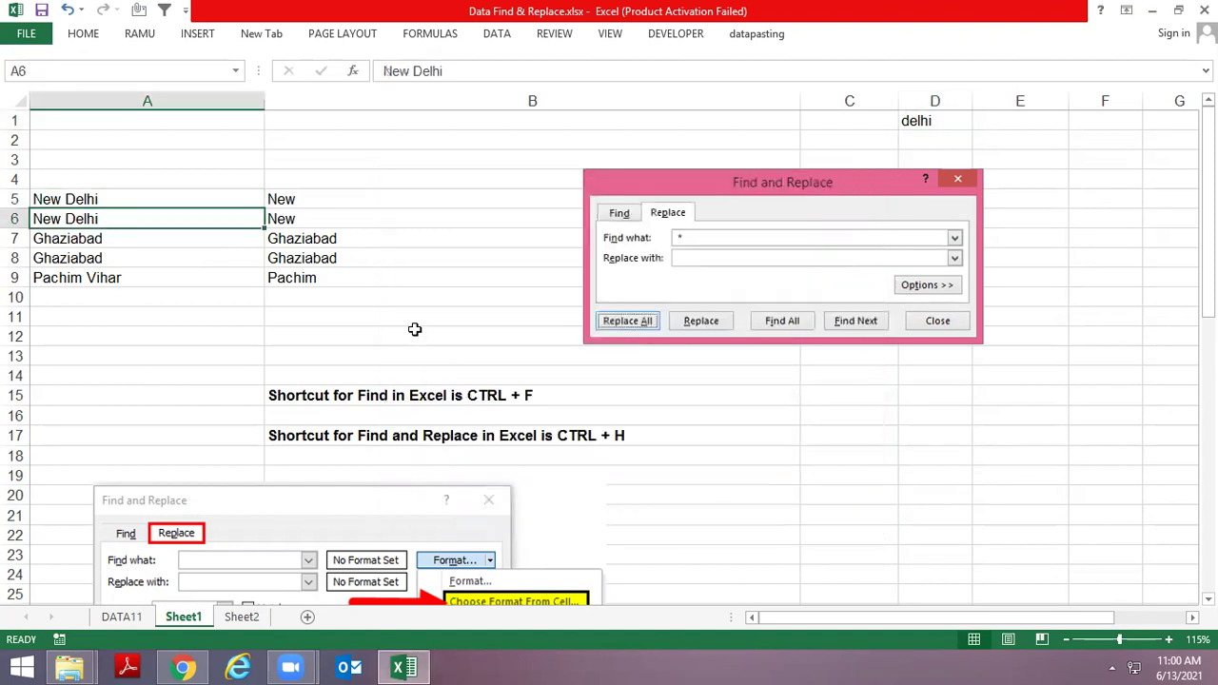
Run Find All for delhi on the current sheet and reveal the extra search options
{"action": "key", "text": "ctrl+f"}
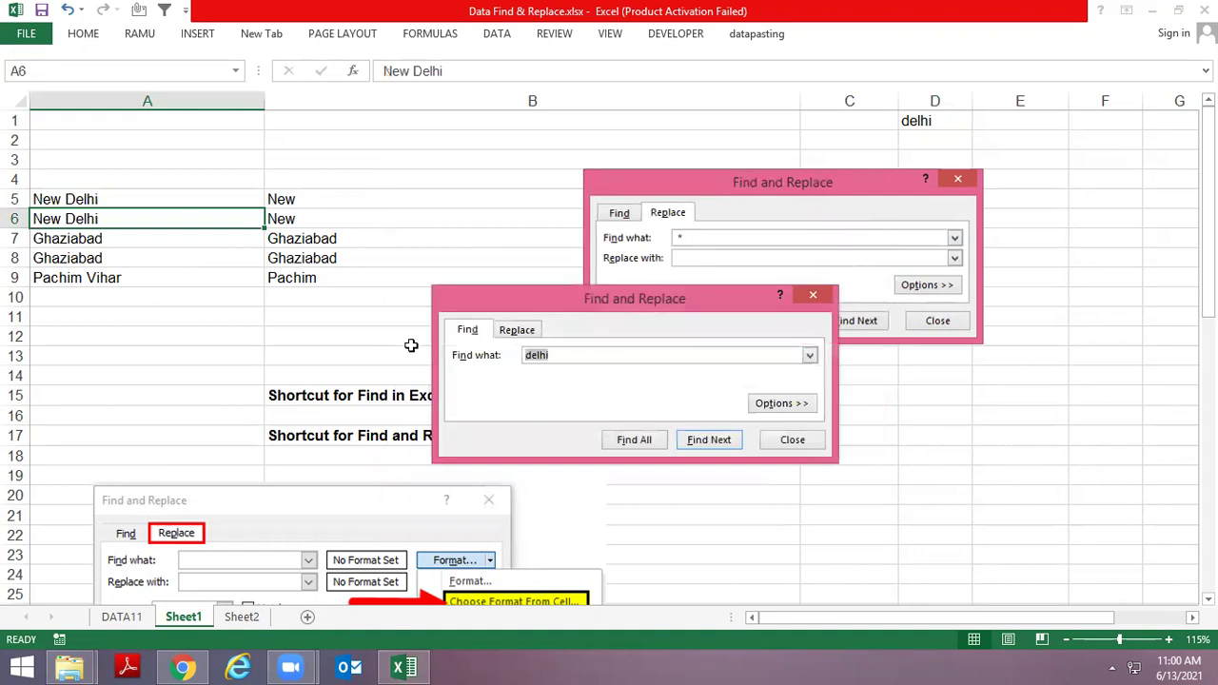
{"action": "left_click", "coordinate": [653, 442]}
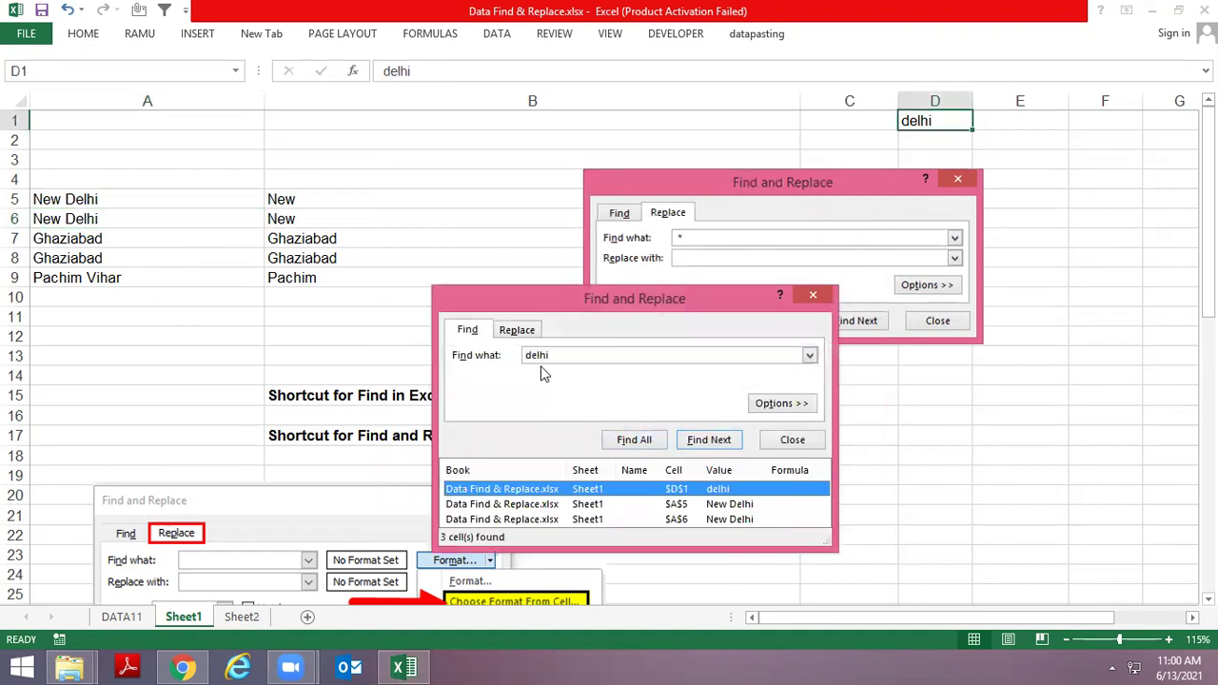
{"action": "left_click", "coordinate": [778, 406]}
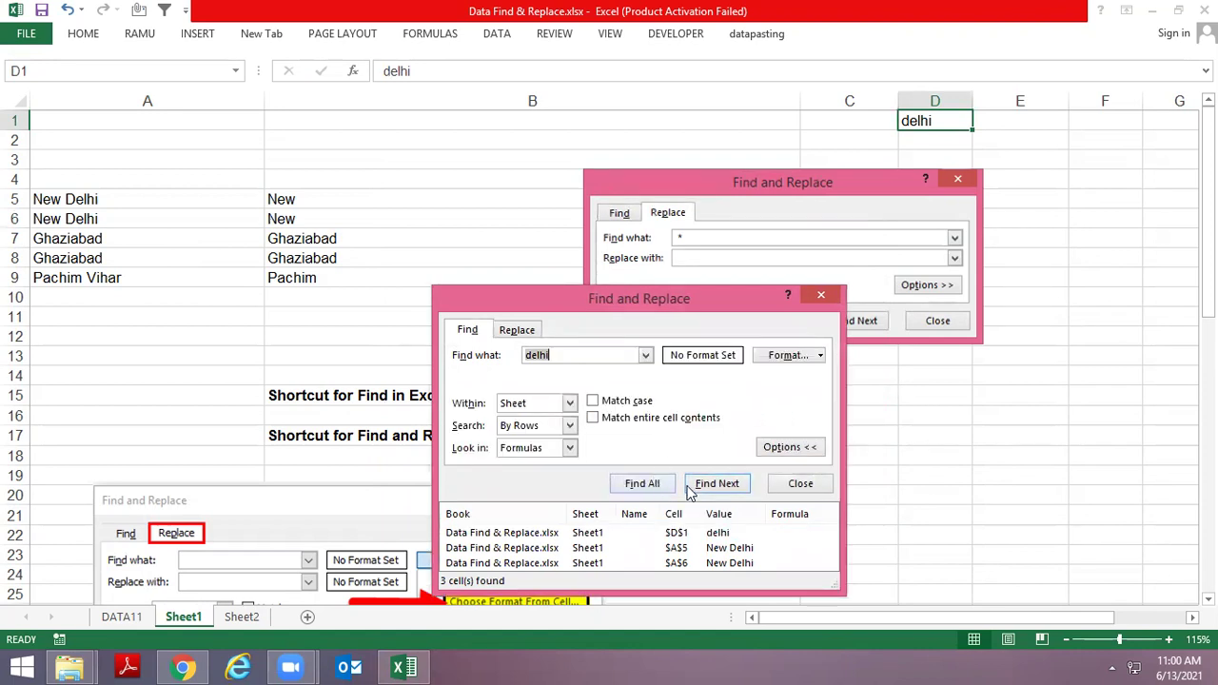
{"action": "left_click", "coordinate": [796, 483]}
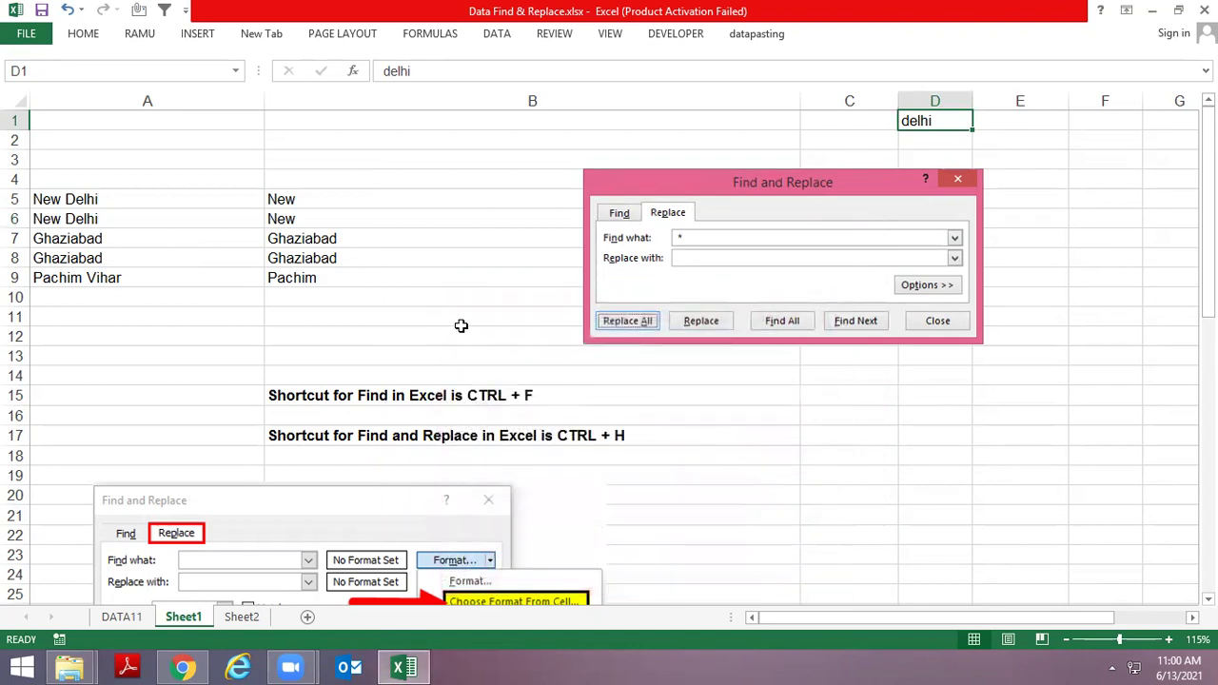
Set Within to Workbook and list all 617 delhi matches across the workbook
{"action": "key", "text": "ctrl+f"}
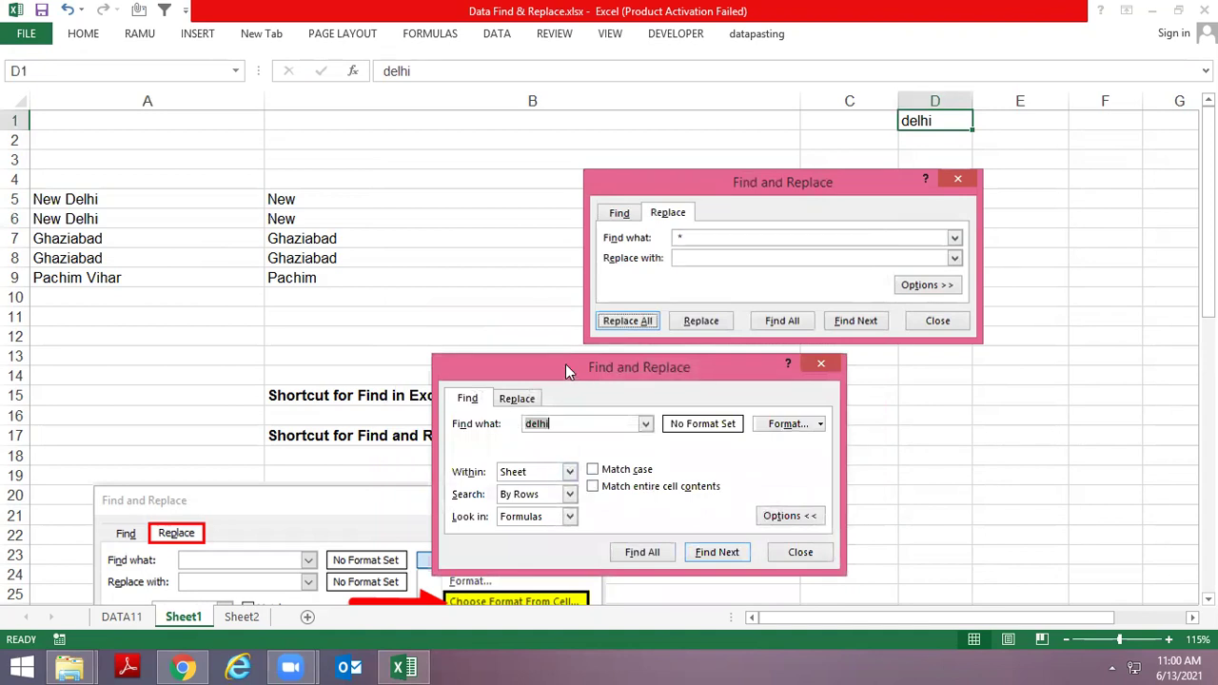
{"action": "left_click_drag", "start_coordinate": [571, 369], "coordinate": [437, 316]}
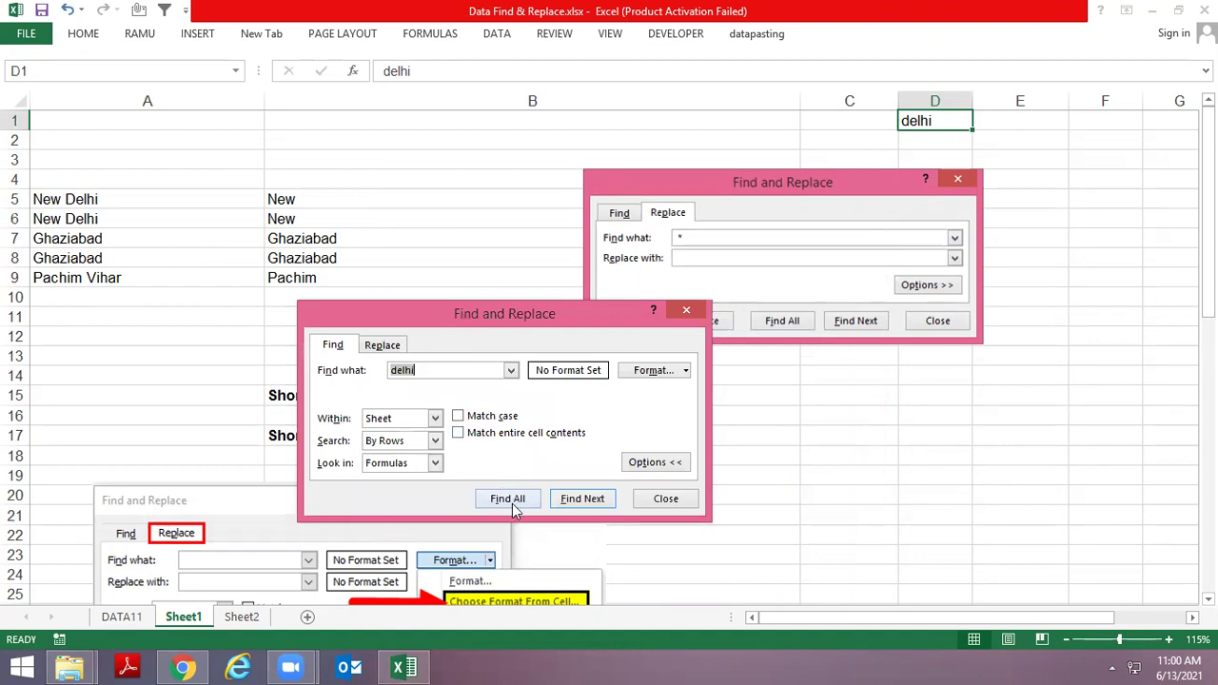
{"action": "left_click", "coordinate": [416, 420]}
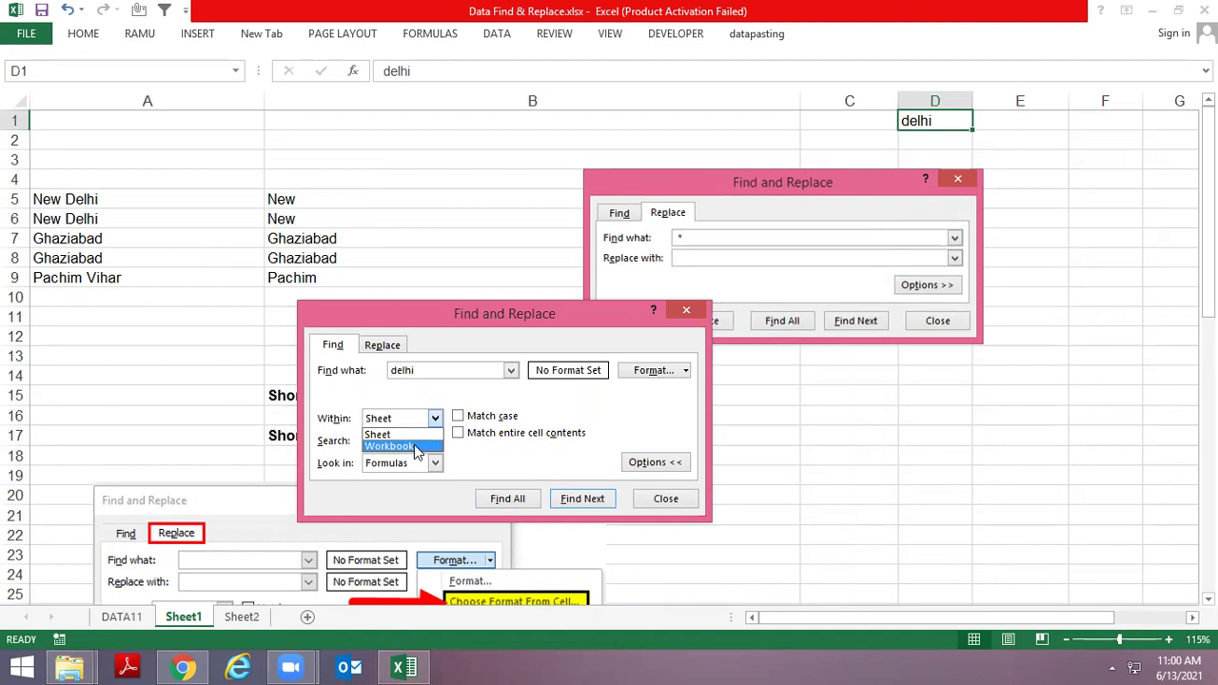
{"action": "left_click", "coordinate": [416, 447]}
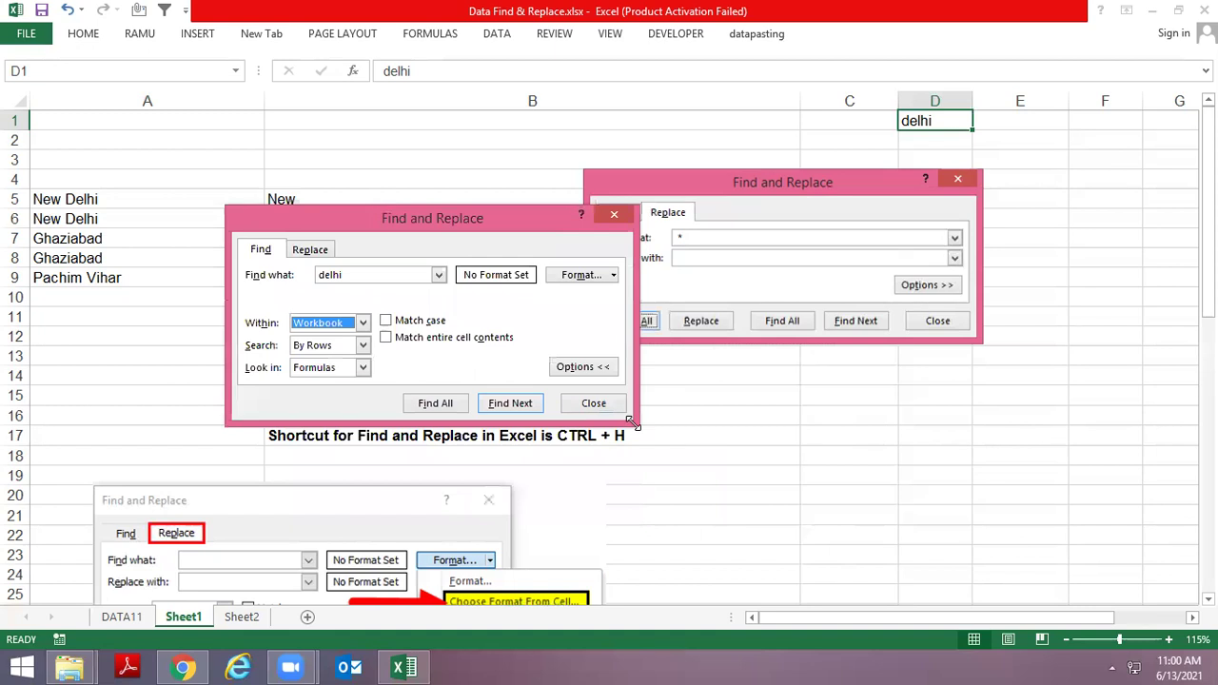
{"action": "left_click_drag", "start_coordinate": [632, 422], "coordinate": [1020, 549]}
{"action": "left_click", "coordinate": [824, 403]}
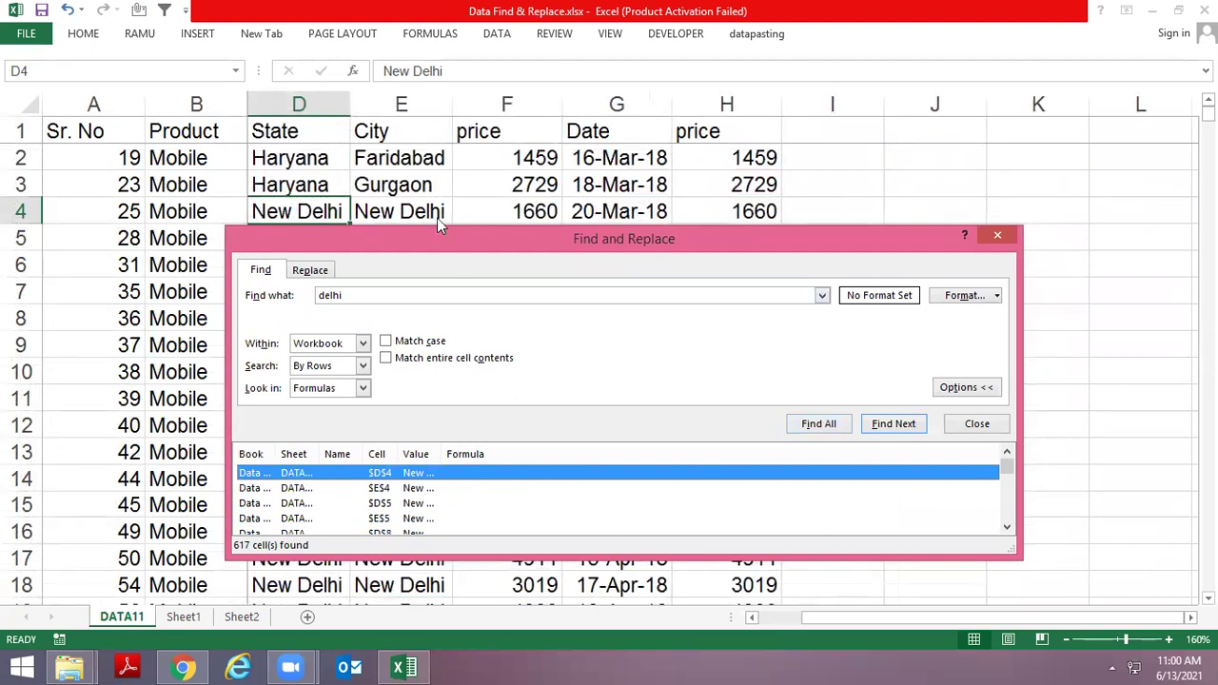
Reposition and widen the Find results and scroll through the 617 delhi matches
{"action": "left_click_drag", "start_coordinate": [441, 238], "coordinate": [406, 116]}
{"action": "left_click_drag", "start_coordinate": [405, 331], "coordinate": [462, 331]}
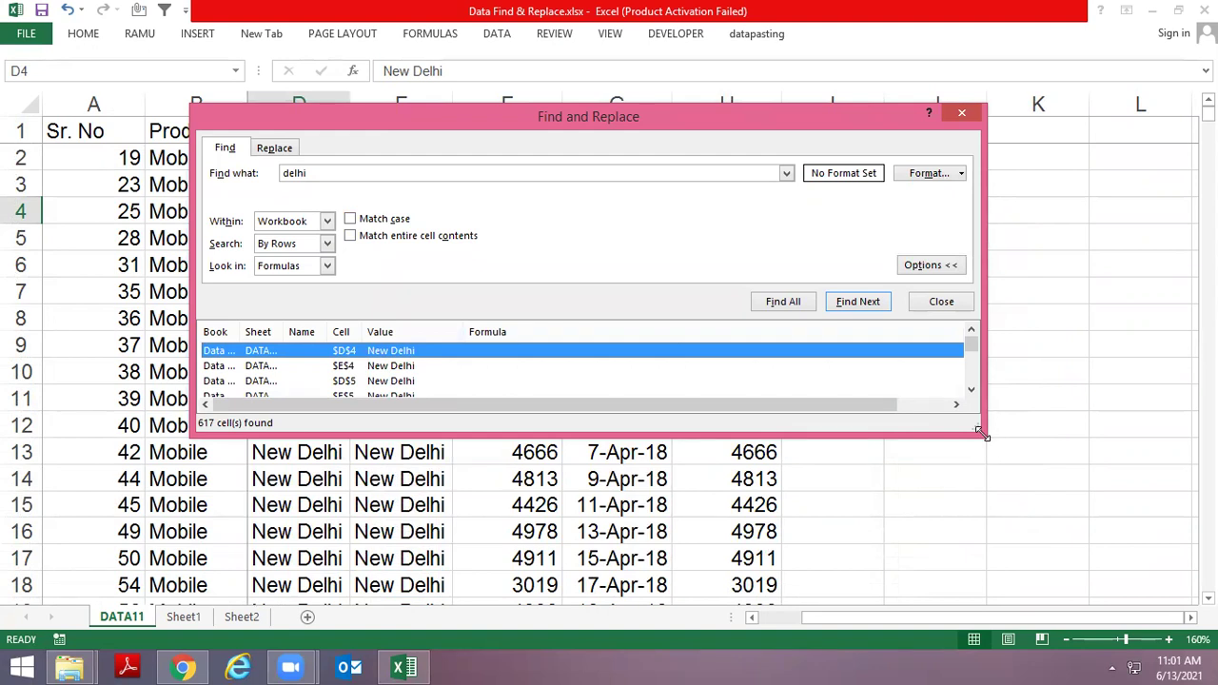
{"action": "left_click_drag", "start_coordinate": [980, 433], "coordinate": [1069, 552]}
{"action": "left_click_drag", "start_coordinate": [290, 331], "coordinate": [436, 331]}
{"action": "scroll", "coordinate": [315, 399], "scroll_direction": "down", "scroll_amount": 1}
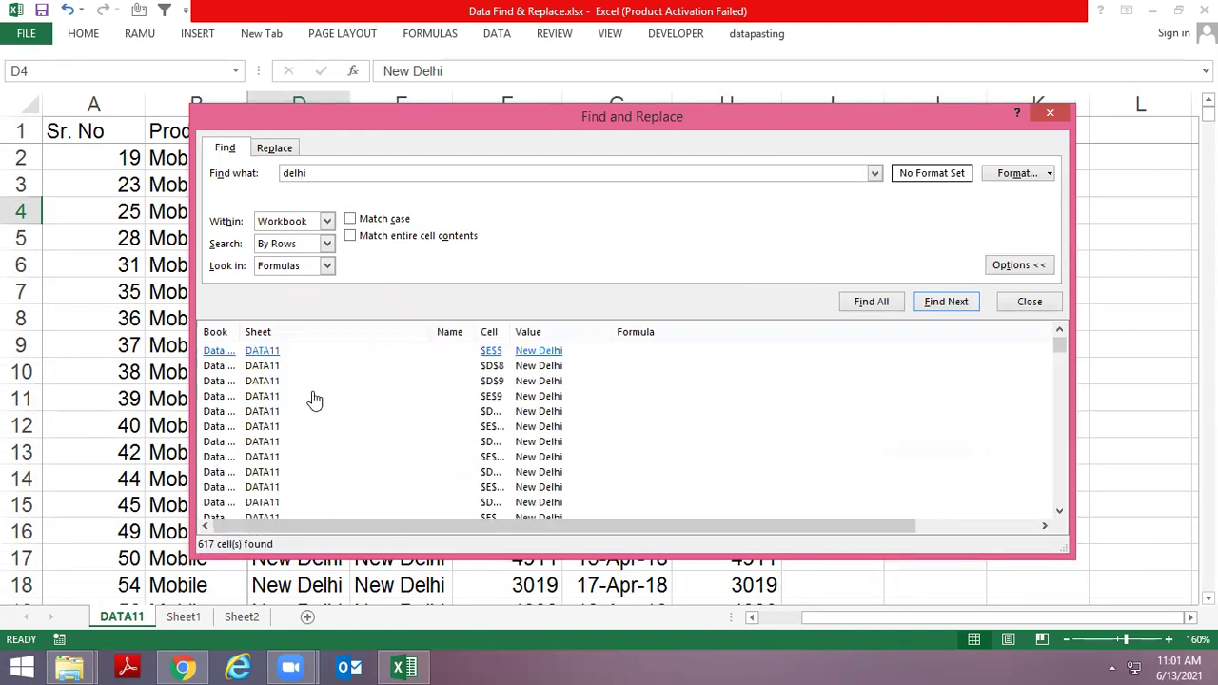
{"action": "left_click_drag", "start_coordinate": [1061, 349], "coordinate": [1088, 515]}
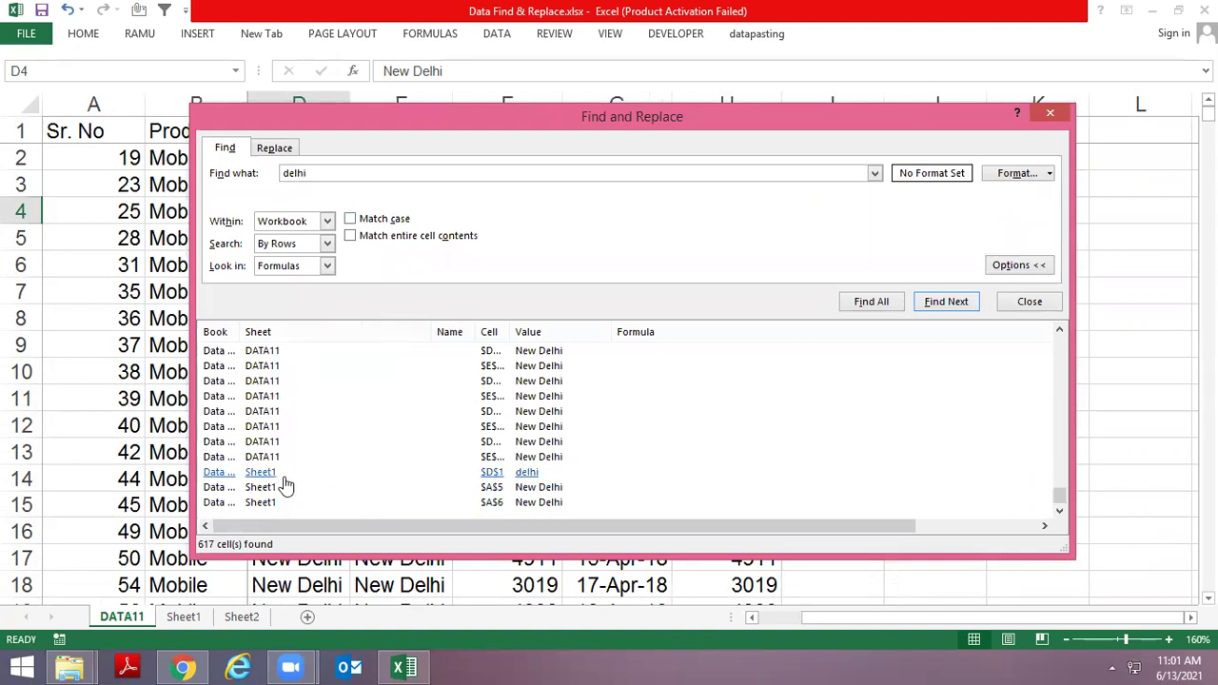
{"action": "scroll", "coordinate": [365, 408], "scroll_direction": "up", "scroll_amount": 2}
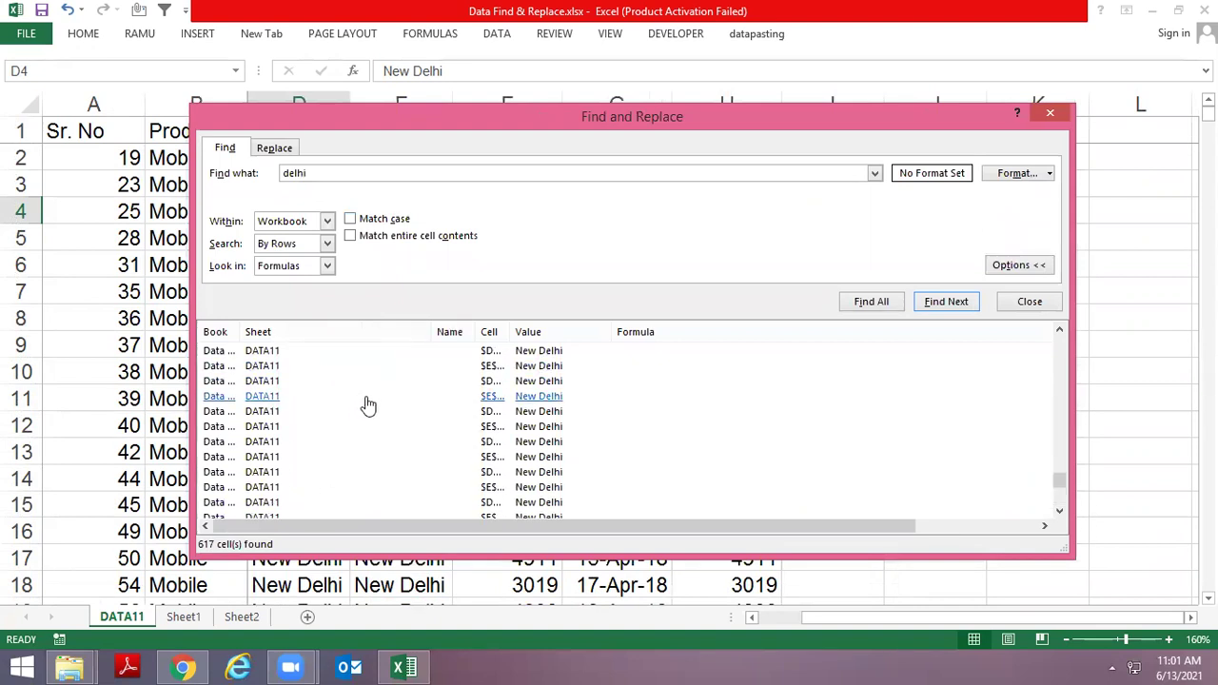
{"action": "scroll", "coordinate": [365, 408], "scroll_direction": "up", "scroll_amount": 2}
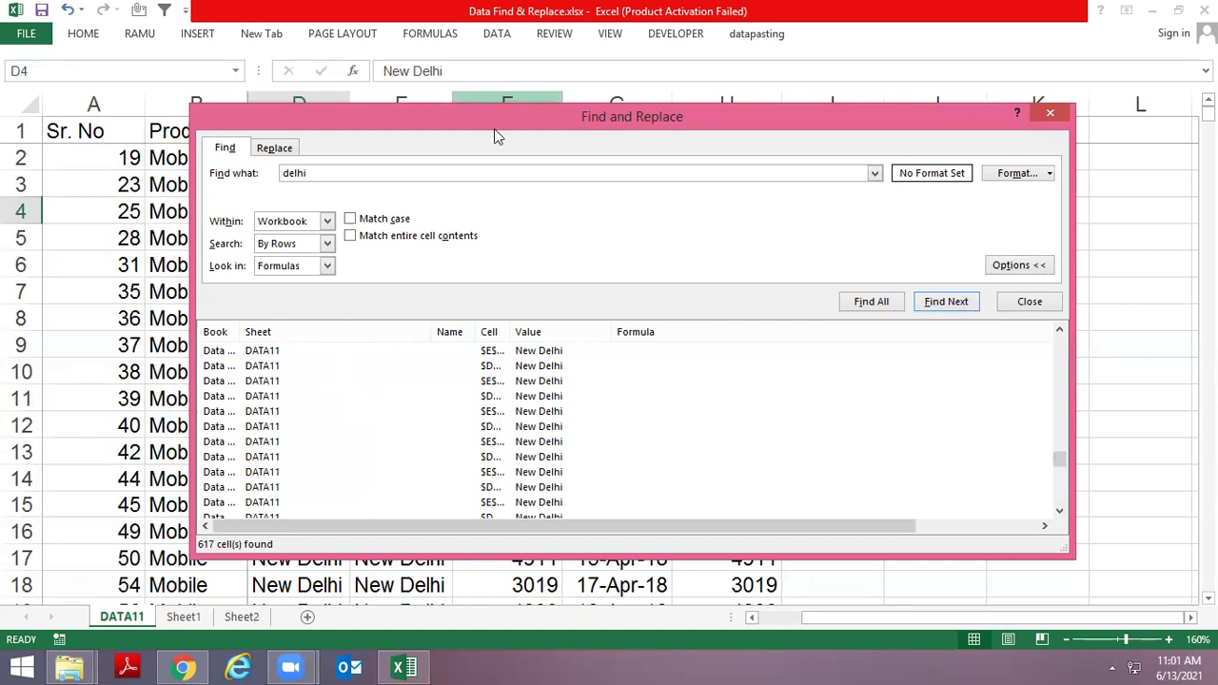
Close the search and select the Faridabad cell E2 on DATA11
{"action": "mouse_move", "coordinate": [620, 106]}
{"action": "left_mouse_down"}
{"action": "mouse_move", "coordinate": [603, 183]}
{"action": "mouse_move", "coordinate": [612, 371]}
{"action": "mouse_move", "coordinate": [606, 205]}
{"action": "left_mouse_up"}
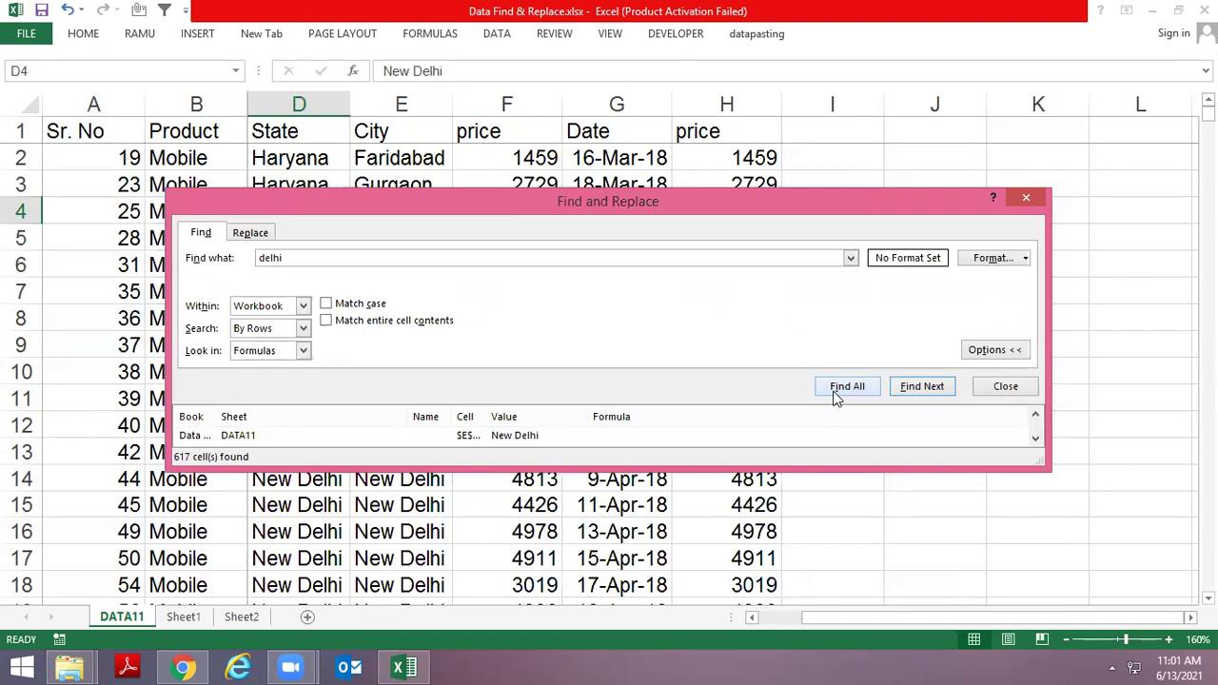
{"action": "key", "text": "Escape"}
{"action": "left_click", "coordinate": [438, 213]}
{"action": "left_click", "coordinate": [424, 167]}
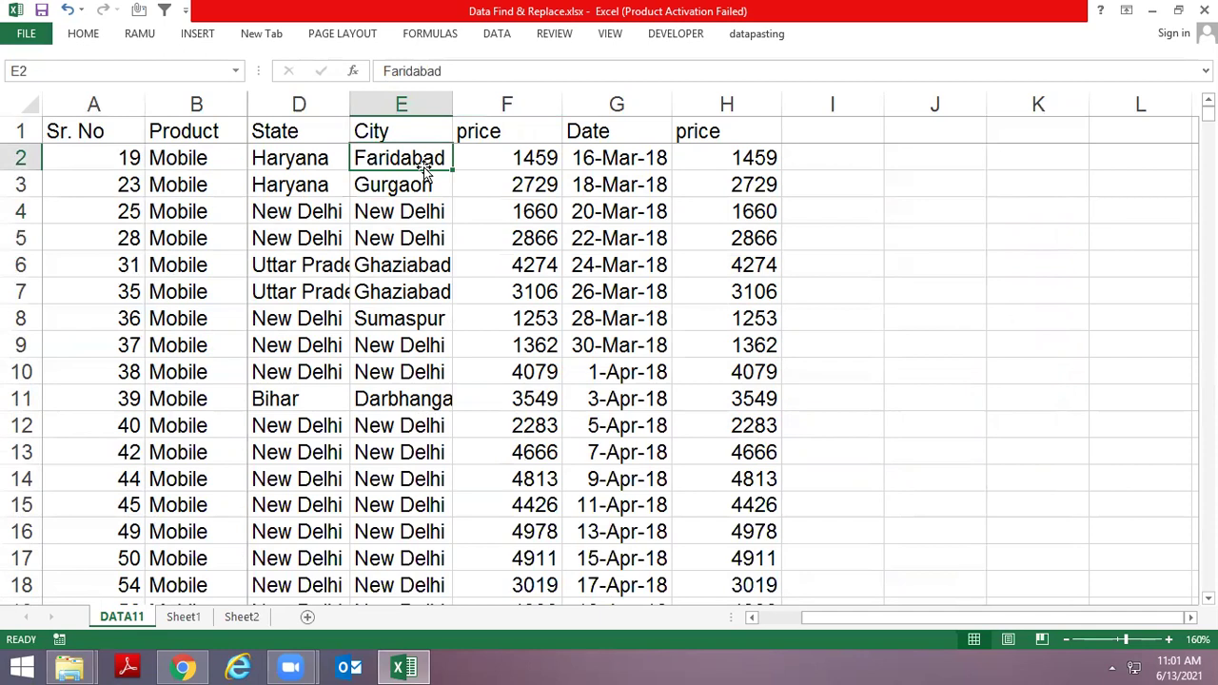
Search only the DATA11 sheet for delhi and select all 614 found cells
{"action": "key", "text": "ctrl+f"}
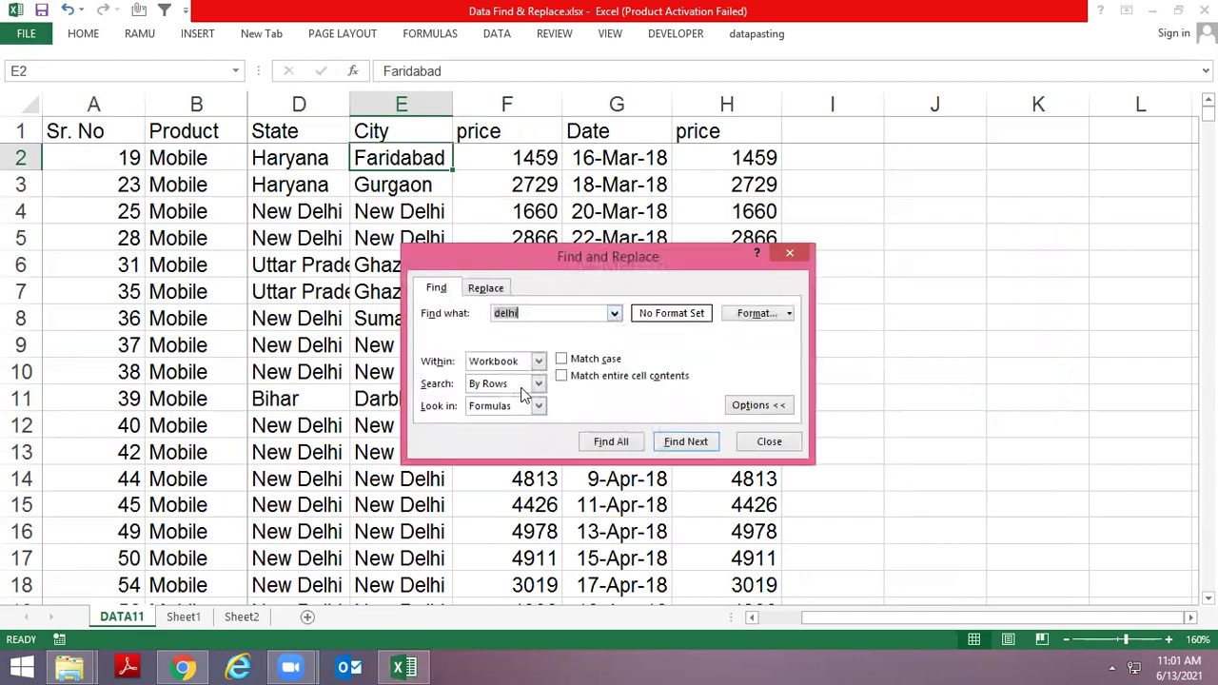
{"action": "left_click", "coordinate": [529, 362]}
{"action": "left_click", "coordinate": [519, 374]}
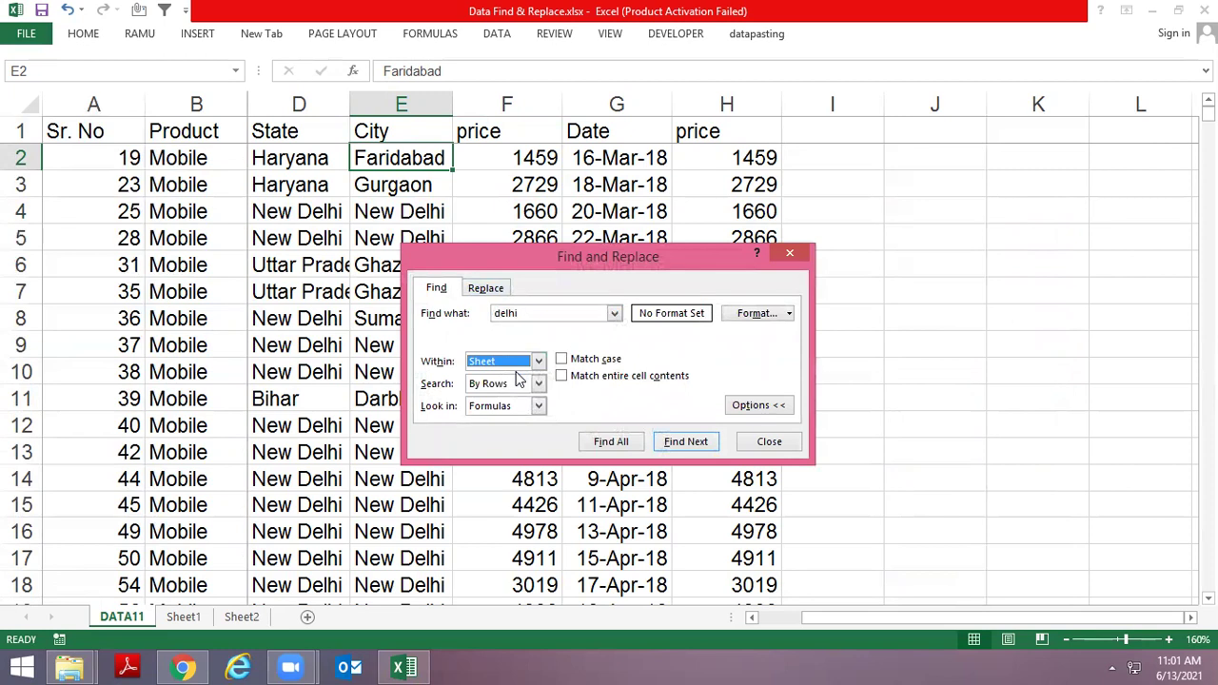
{"action": "left_click", "coordinate": [610, 443]}
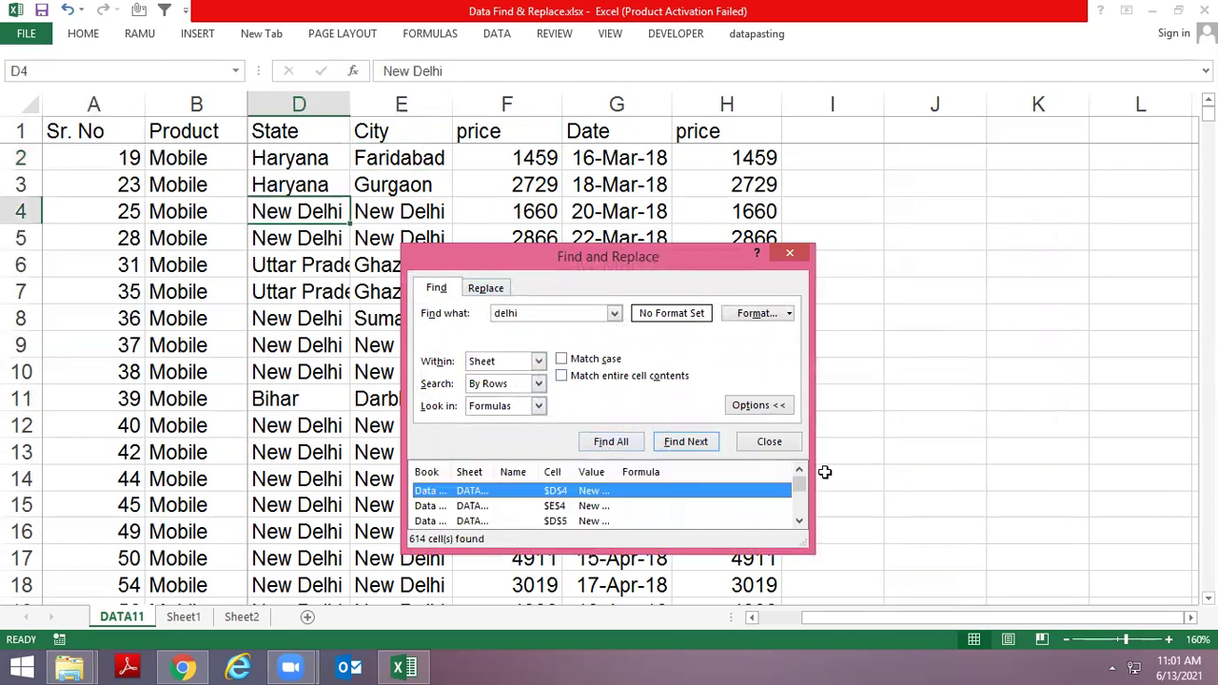
{"action": "left_click_drag", "start_coordinate": [655, 257], "coordinate": [605, 129]}
{"action": "left_click_drag", "start_coordinate": [759, 421], "coordinate": [1123, 633]}
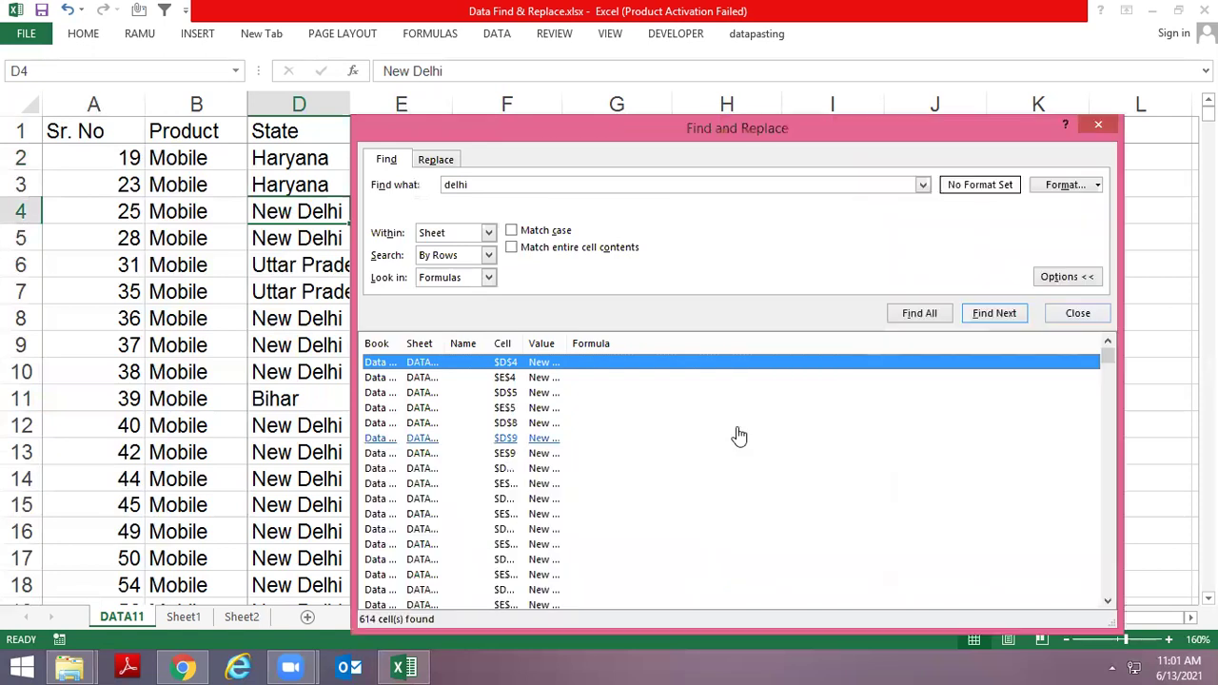
{"action": "left_click", "coordinate": [674, 394]}
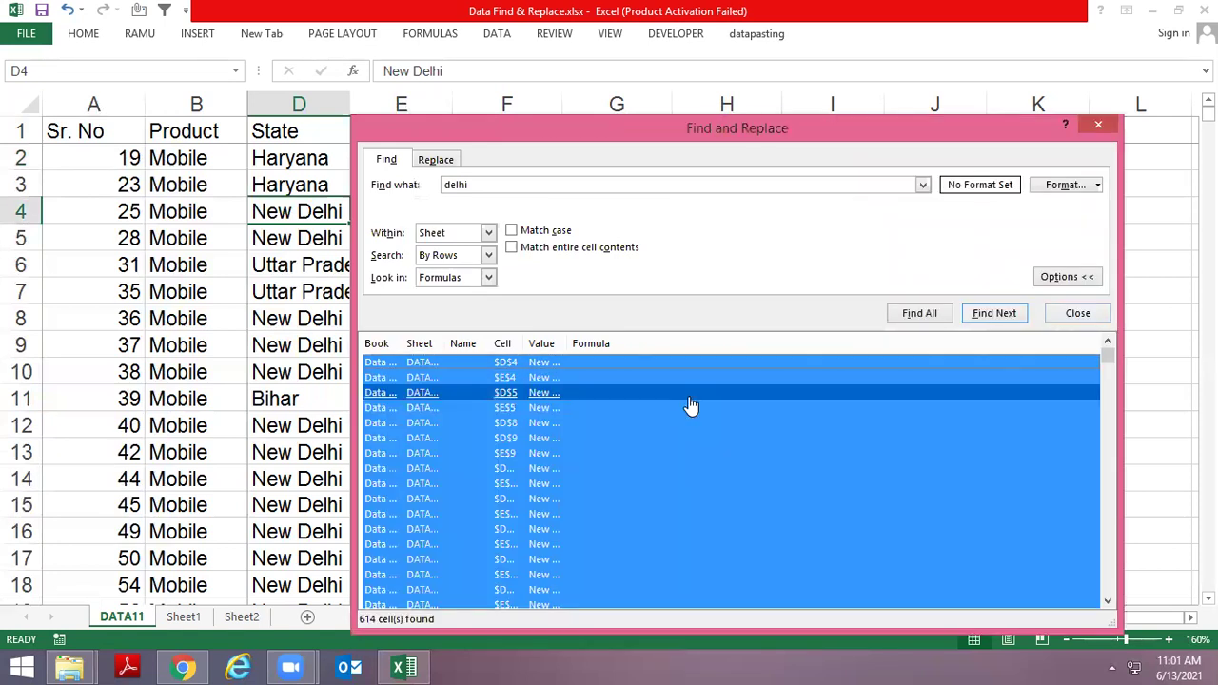
{"action": "key", "text": "ctrl+a"}
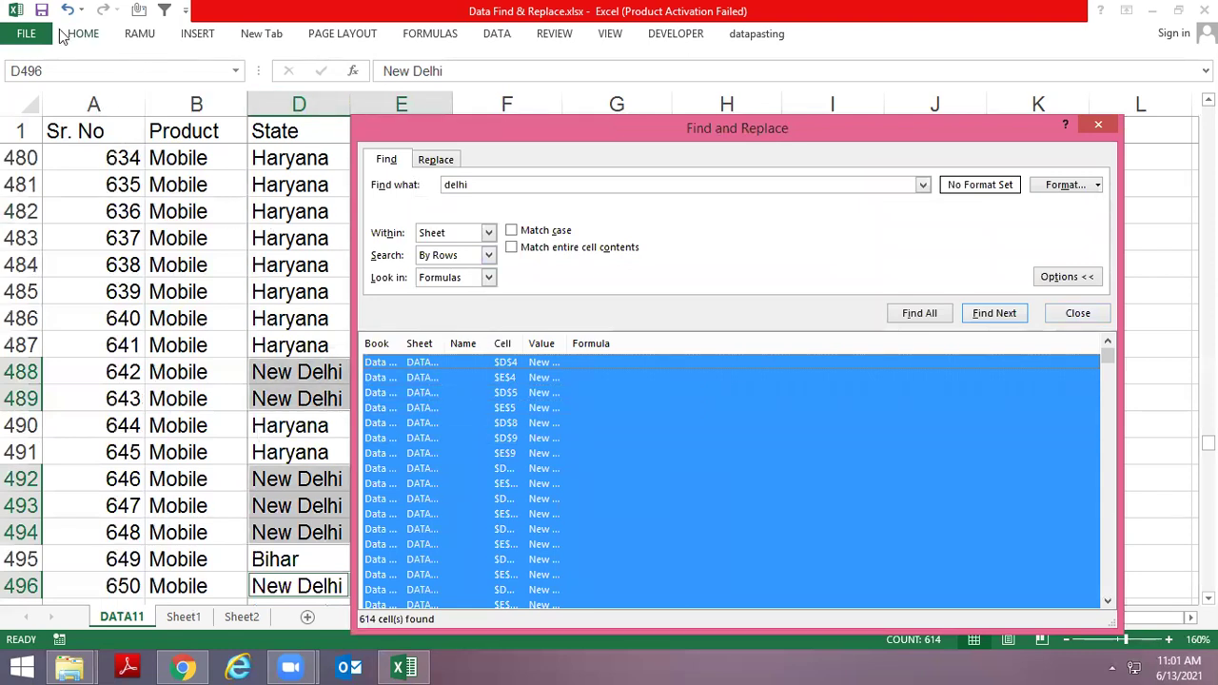
Apply a yellow Fill Color from the Home ribbon to the selected cells
{"action": "left_click", "coordinate": [64, 34]}
{"action": "left_click", "coordinate": [270, 92]}
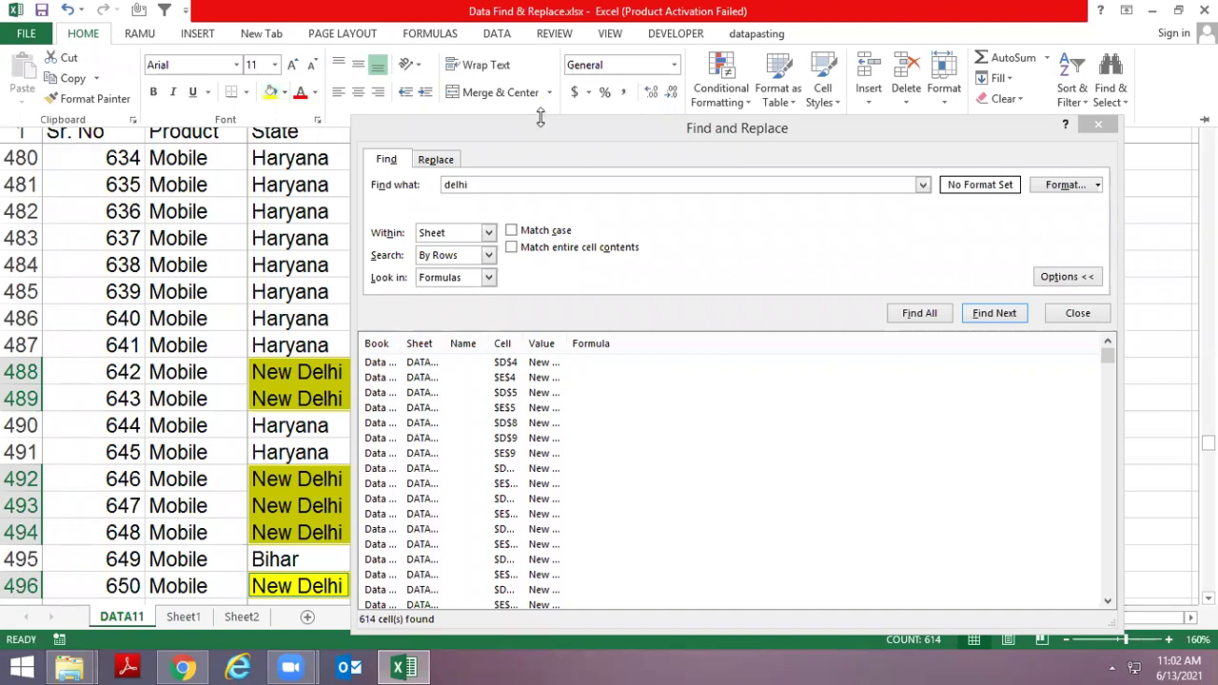
{"action": "left_click_drag", "start_coordinate": [541, 128], "coordinate": [537, 288]}
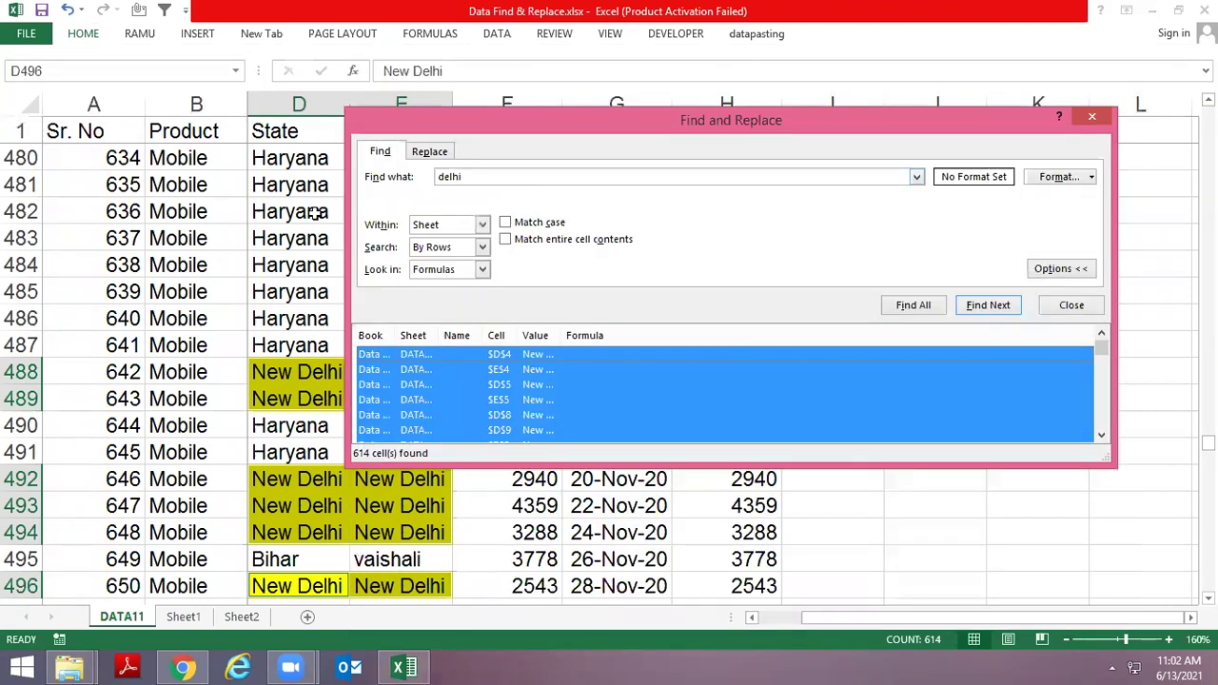
{"action": "left_click", "coordinate": [259, 240]}
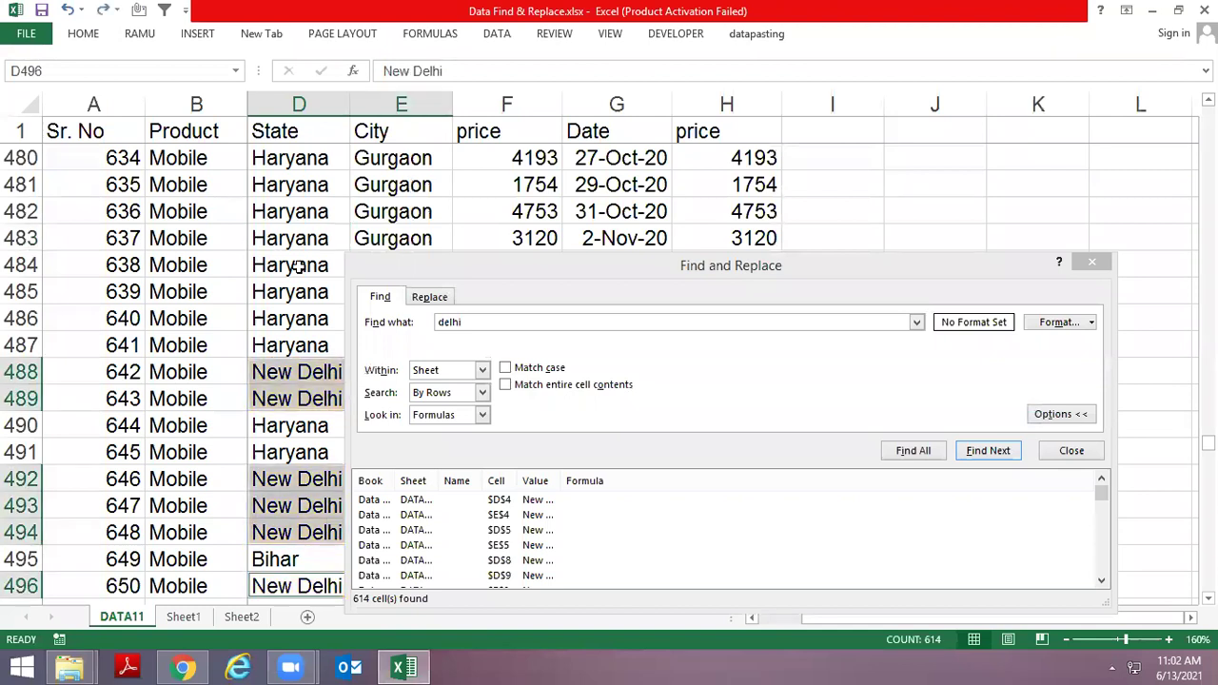
Switch the delhi search scope from Sheet back to Workbook
{"action": "left_click", "coordinate": [455, 258]}
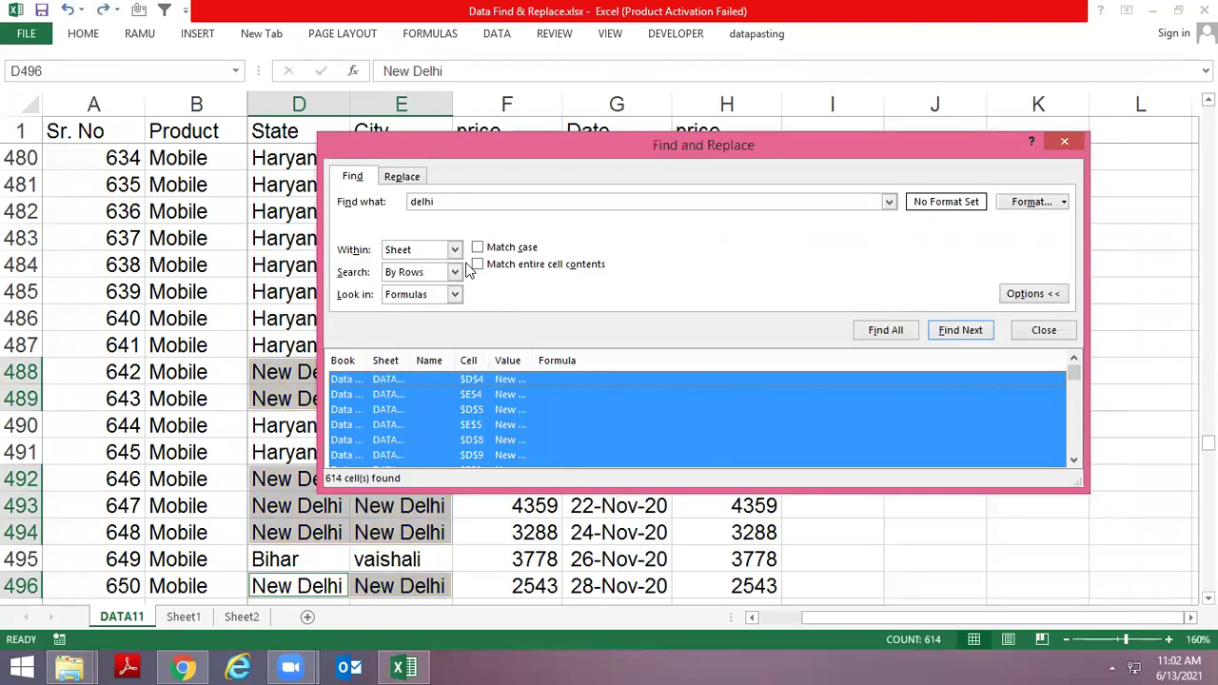
{"action": "left_click", "coordinate": [455, 250]}
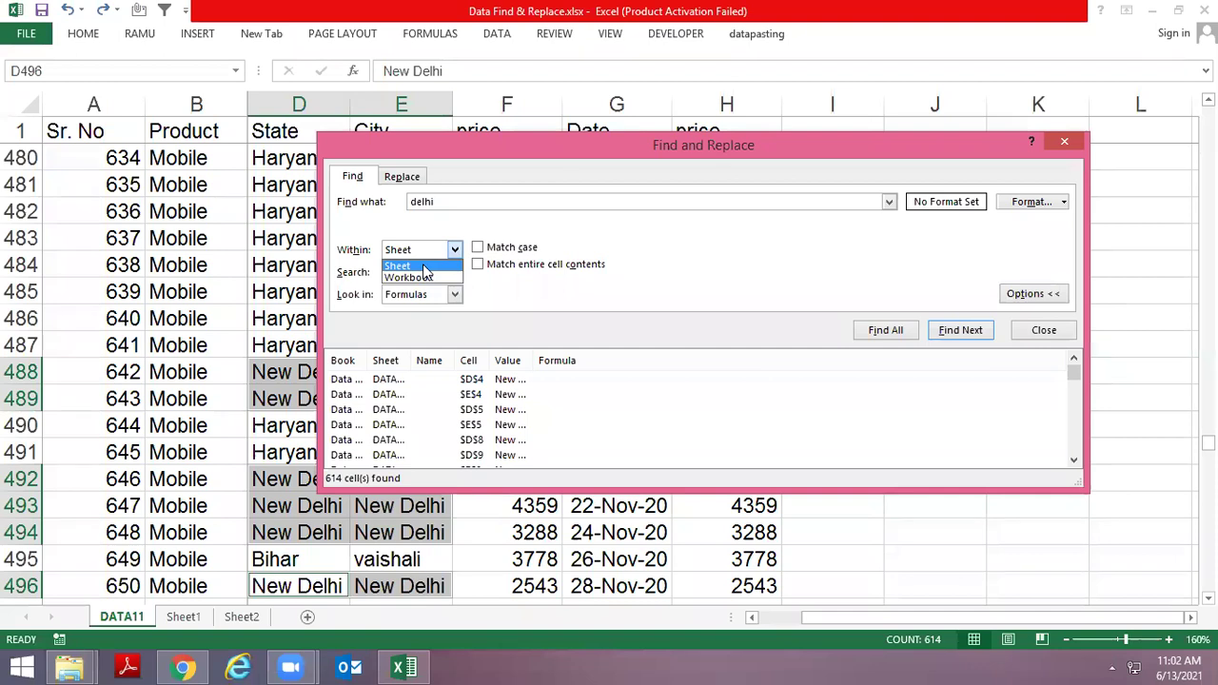
{"action": "left_click", "coordinate": [525, 141]}
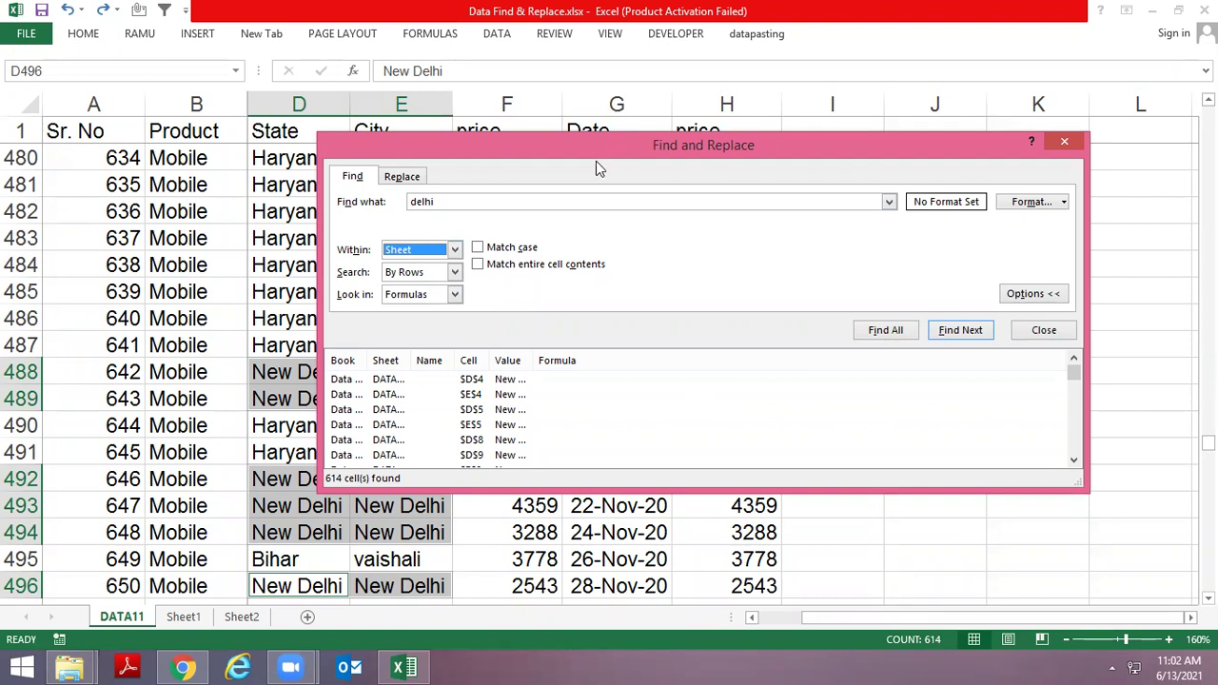
{"action": "left_click_drag", "start_coordinate": [576, 138], "coordinate": [568, 144]}
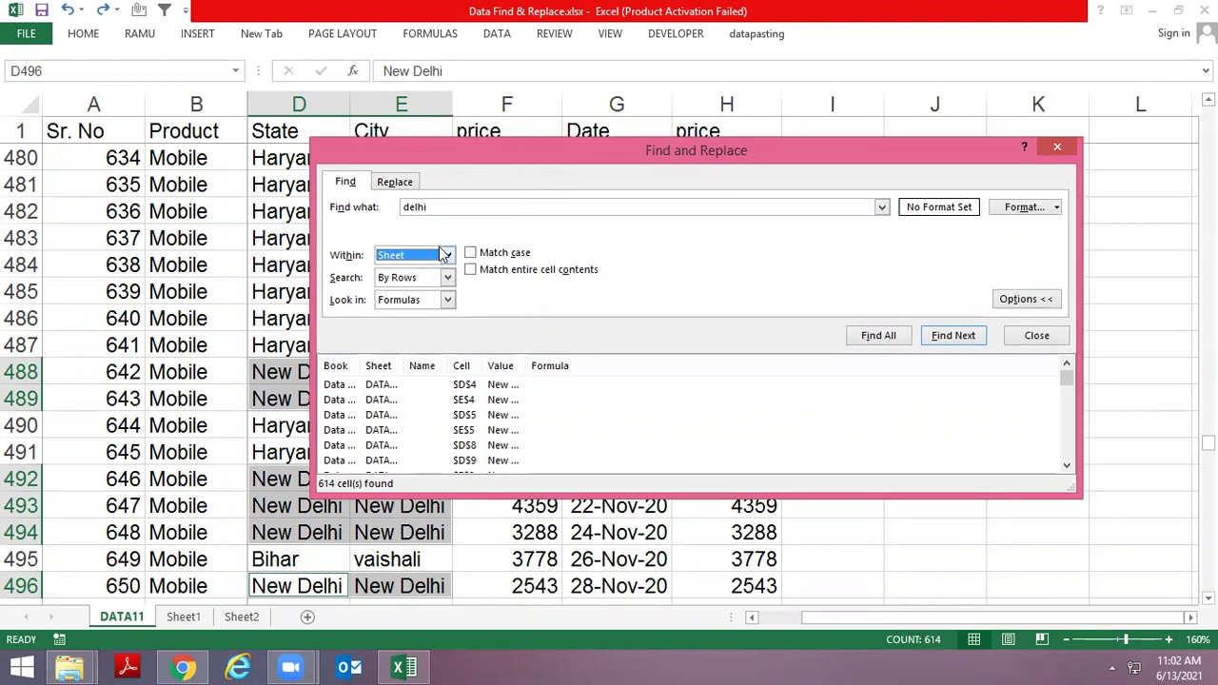
{"action": "left_click", "coordinate": [444, 255]}
{"action": "left_click", "coordinate": [424, 282]}
{"action": "mouse_move", "coordinate": [291, 665]}
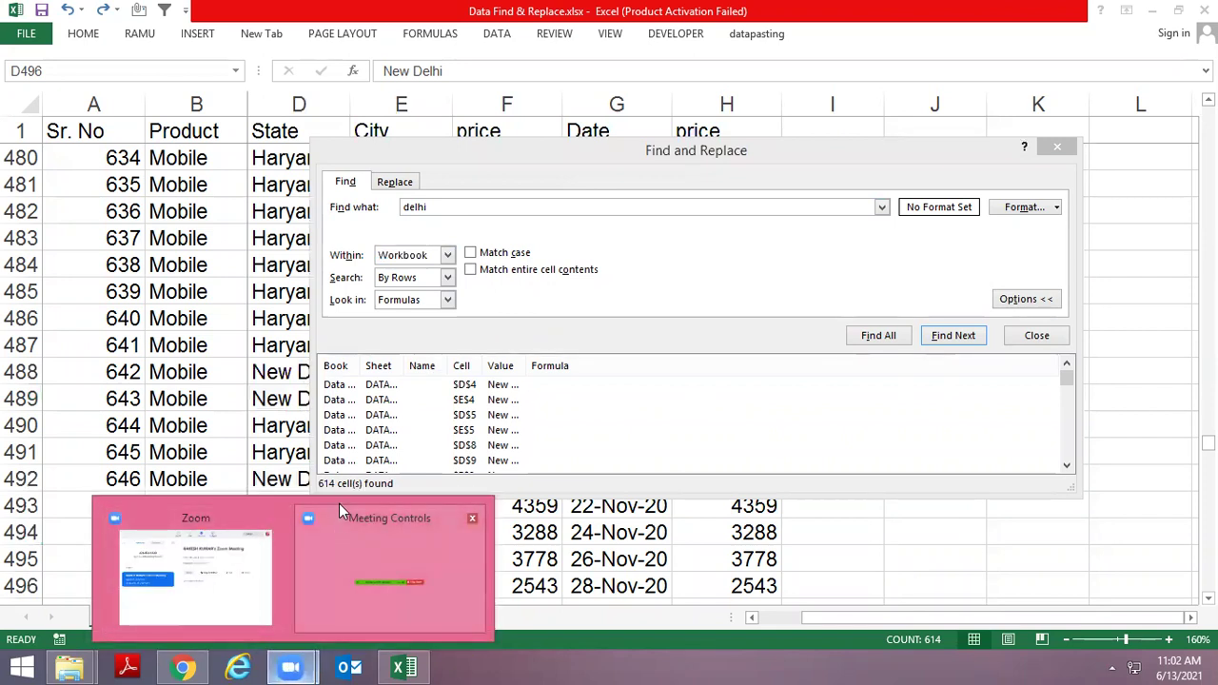
Keep Within as Workbook and set the Search order to By Columns
{"action": "left_click", "coordinate": [590, 136]}
{"action": "left_click", "coordinate": [590, 158]}
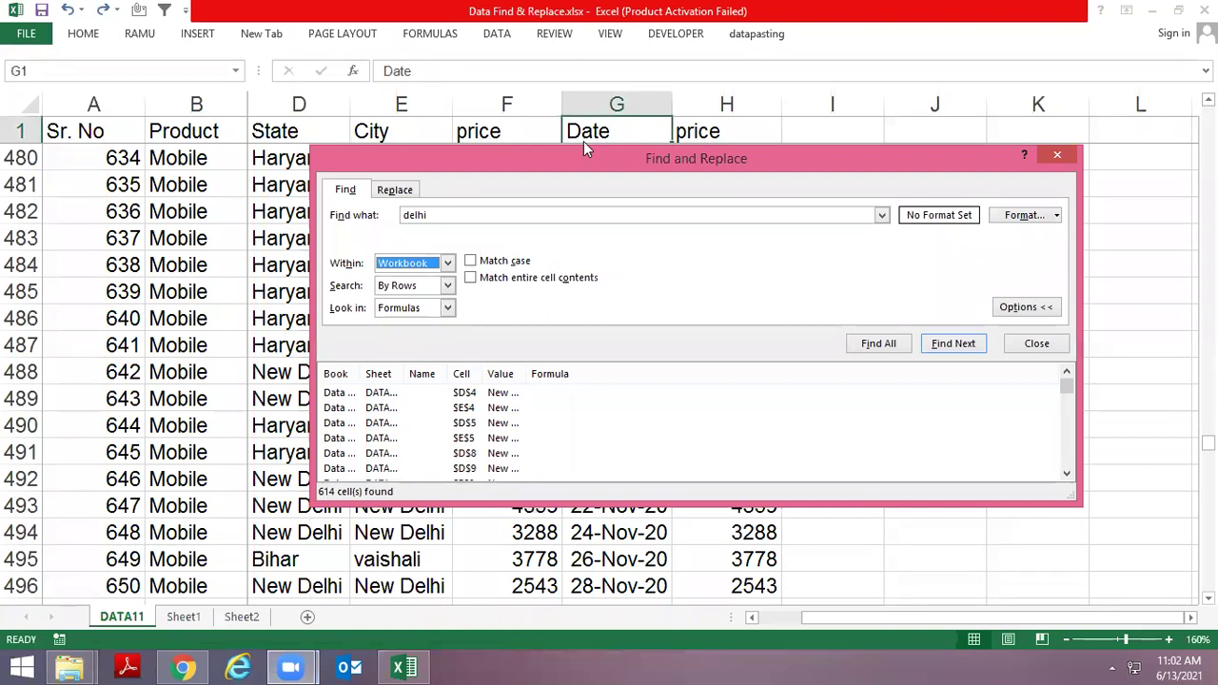
{"action": "left_click_drag", "start_coordinate": [583, 145], "coordinate": [536, 135]}
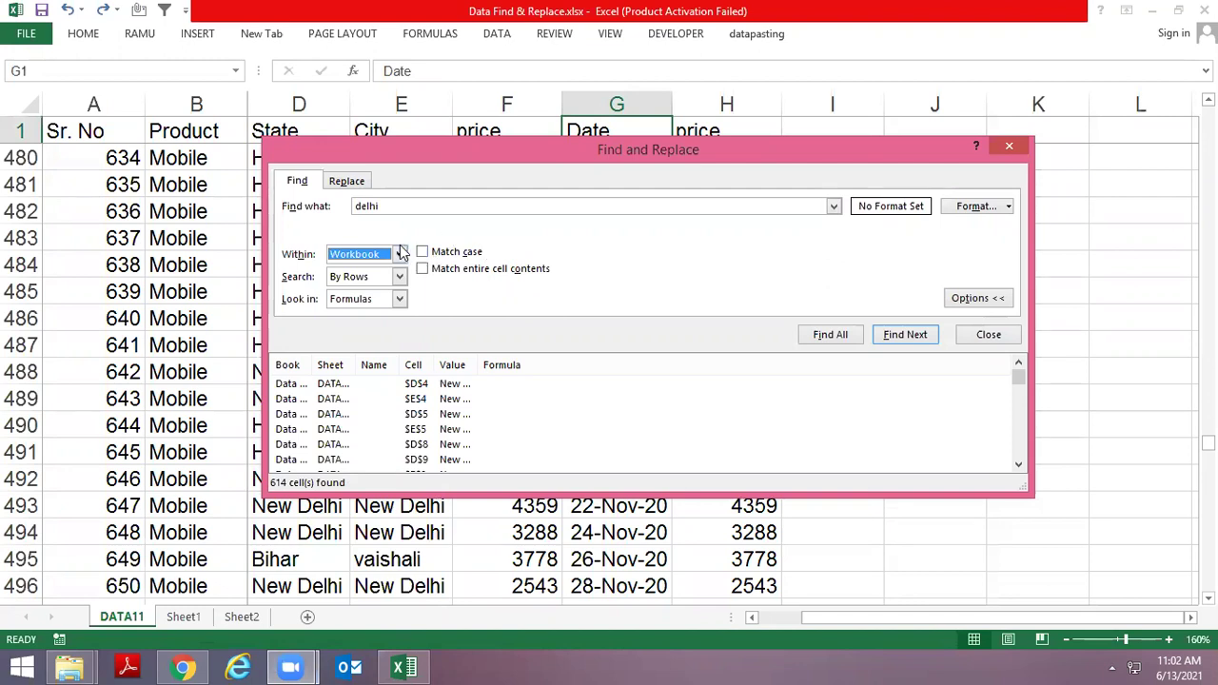
{"action": "left_click", "coordinate": [400, 255]}
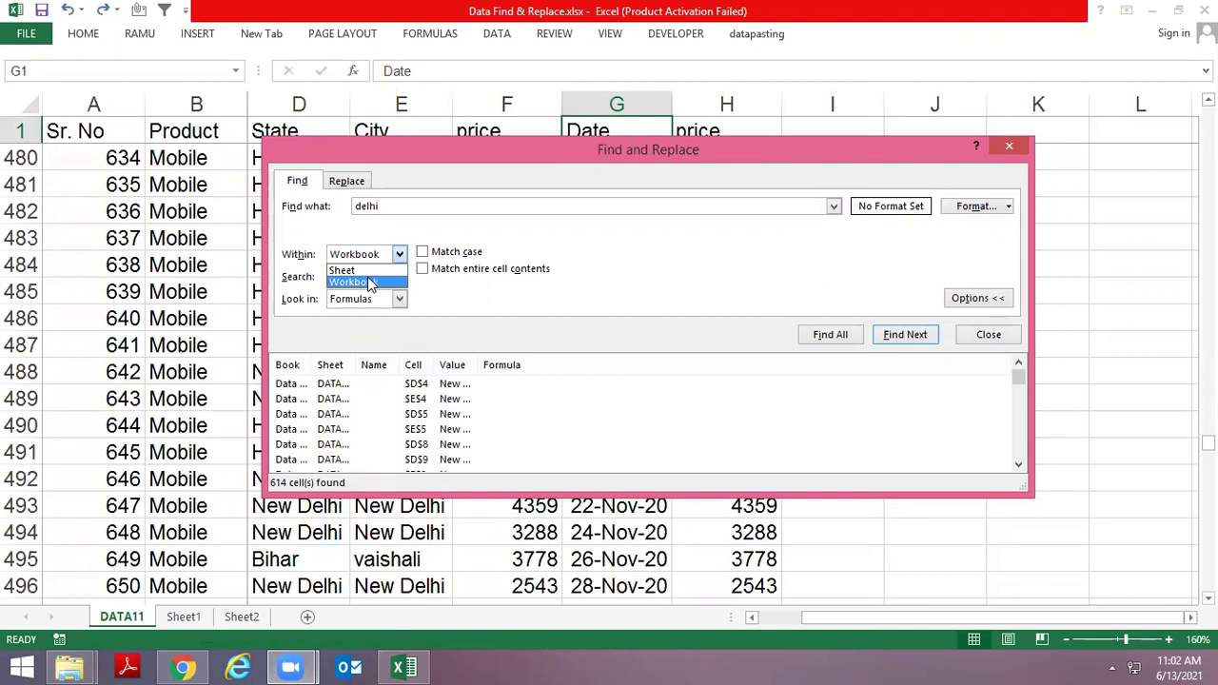
{"action": "left_click", "coordinate": [566, 259]}
{"action": "left_click", "coordinate": [400, 277]}
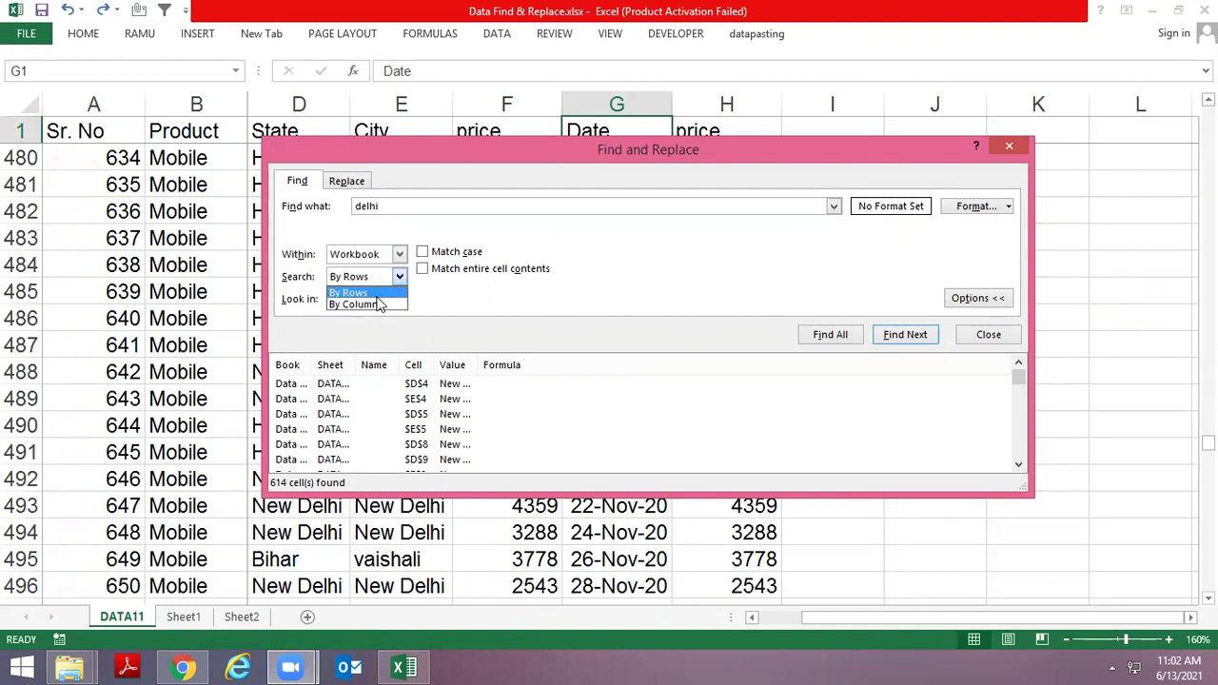
{"action": "left_click", "coordinate": [379, 305]}
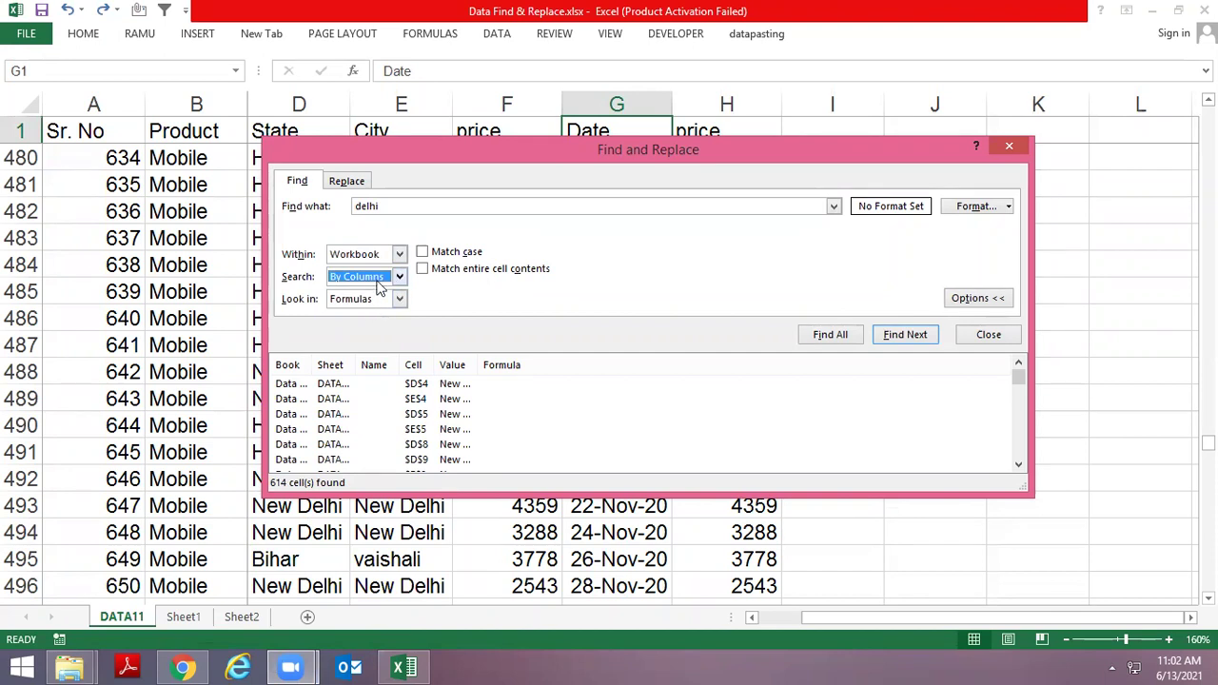
{"action": "key", "text": "Escape"}
{"action": "left_click", "coordinate": [179, 238]}
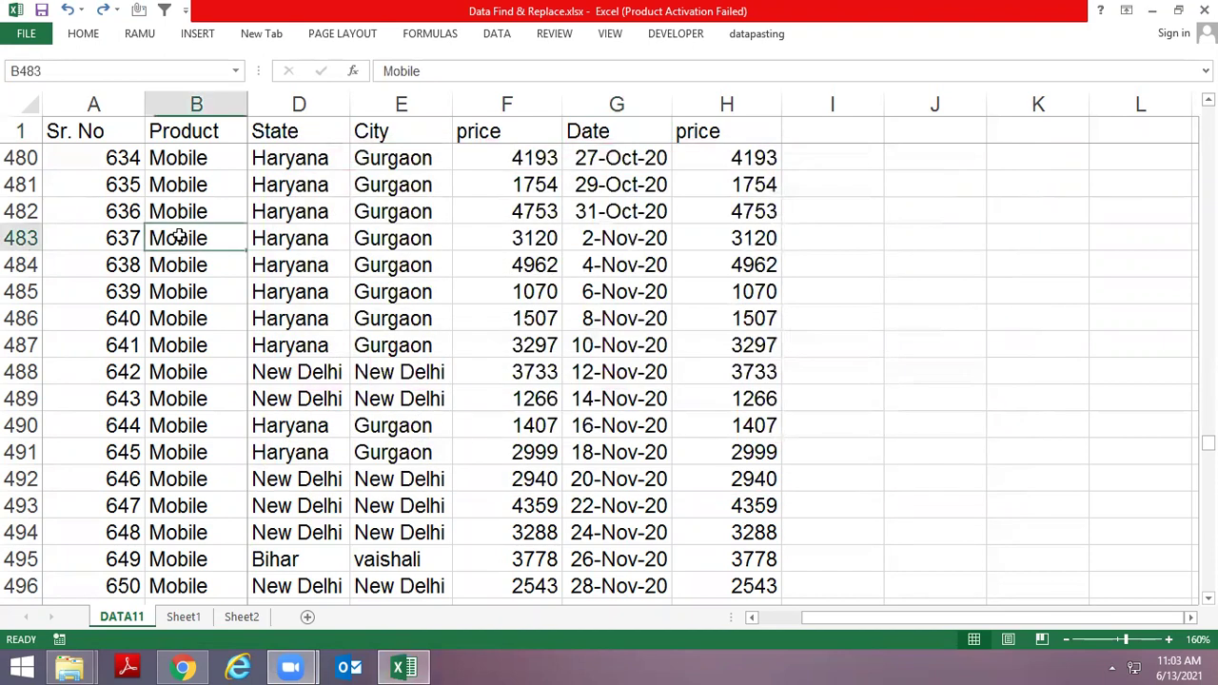
{"action": "key", "text": "ctrl+Up"}
{"action": "key", "text": "Down"}
{"action": "key", "text": "Down"}
{"action": "key", "text": "Down"}
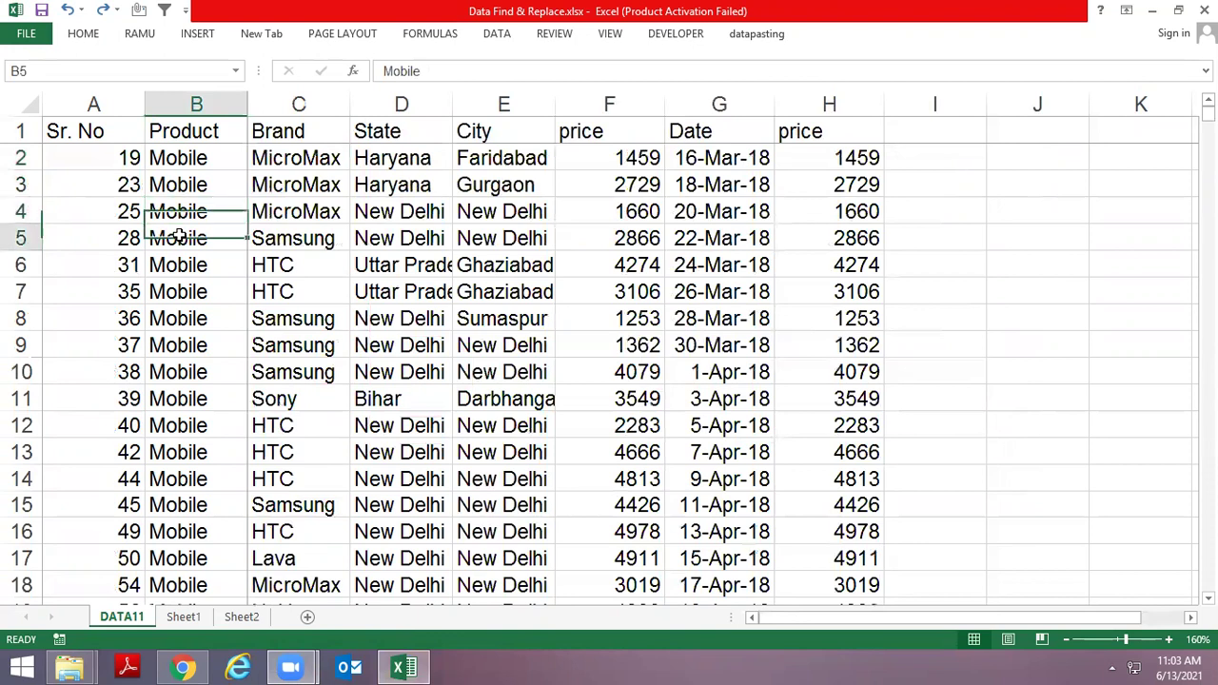
{"action": "key", "text": "Down"}
{"action": "key", "text": "Down"}
{"action": "key", "text": "Down"}
{"action": "key", "text": "Down"}
{"action": "key", "text": "Right"}
{"action": "key", "text": "Up"}
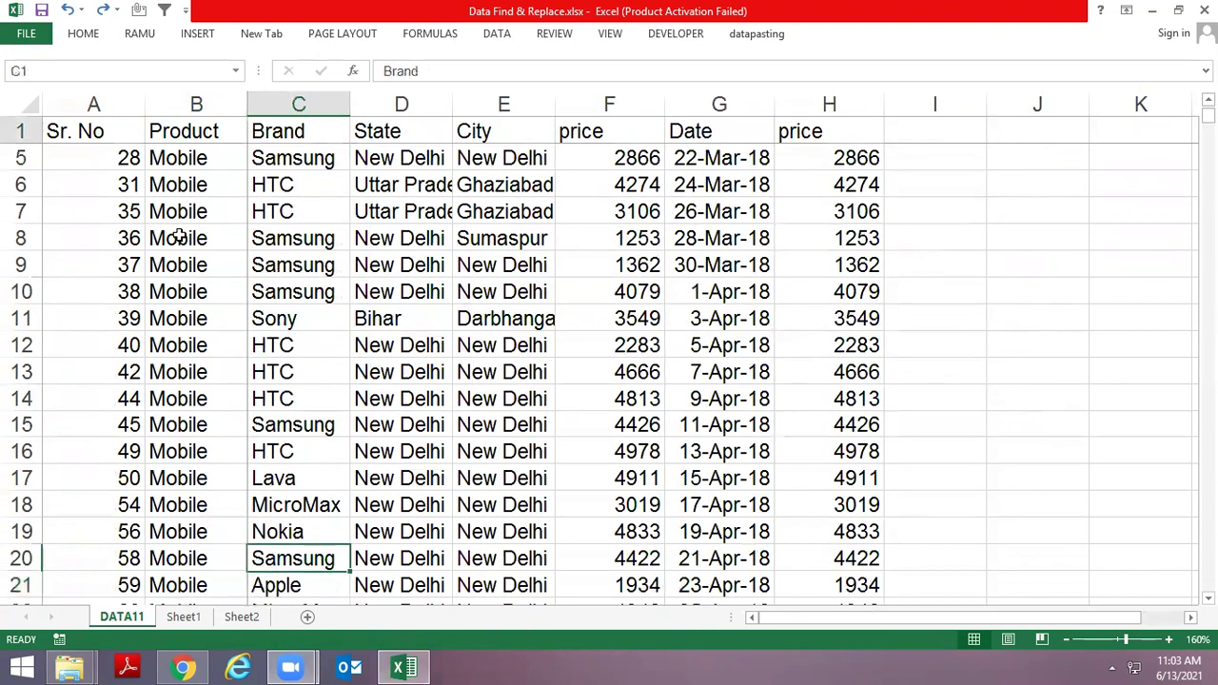
{"action": "key", "text": "ctrl+Up"}
{"action": "key", "text": "Right"}
{"action": "key", "text": "Left"}
{"action": "key", "text": "Left"}
{"action": "key", "text": "Left"}
{"action": "key", "text": "Right"}
{"action": "key", "text": "Left"}
{"action": "key", "text": "ctrl+shift+Right"}
{"action": "key", "text": "Down"}
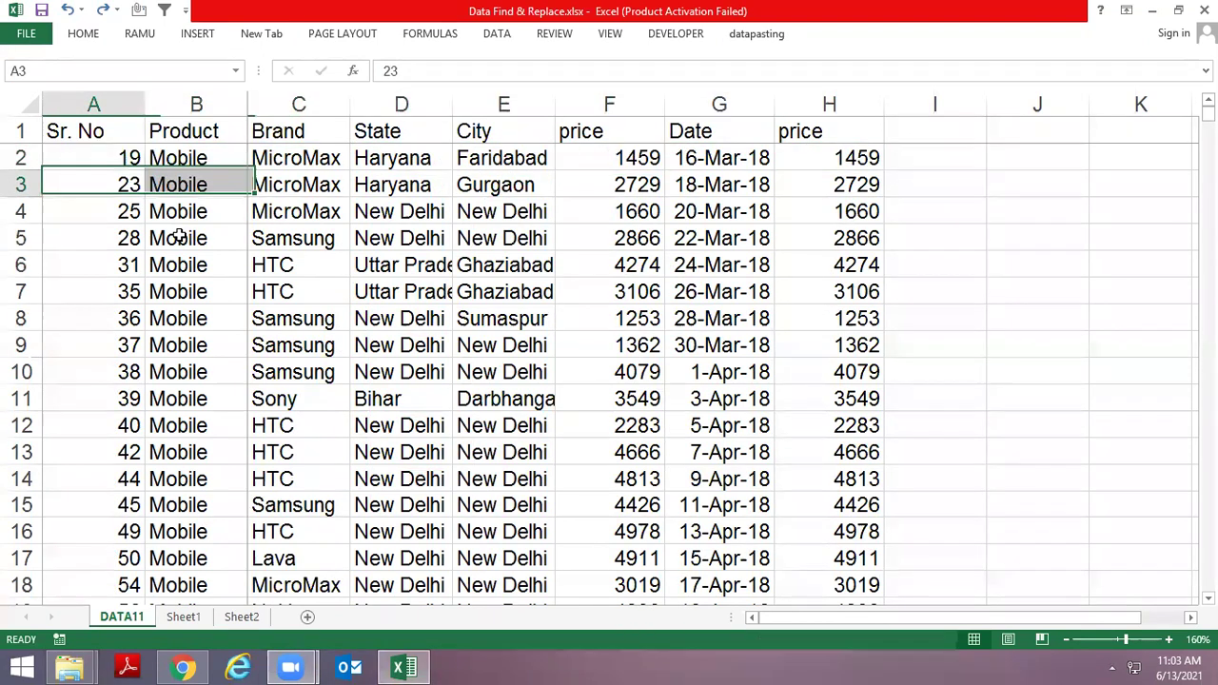
{"action": "key", "text": "ctrl+shift+Right"}
{"action": "key", "text": "ctrl+g"}
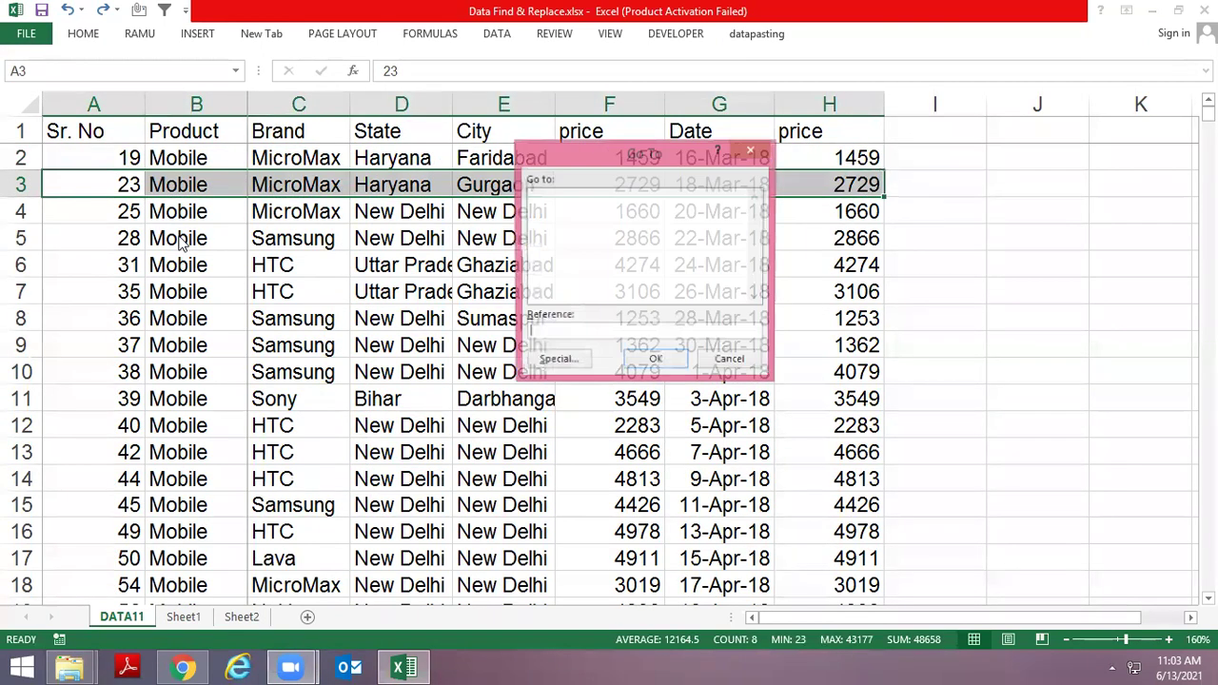
{"action": "key", "text": "Escape"}
{"action": "key", "text": "ctrl+f"}
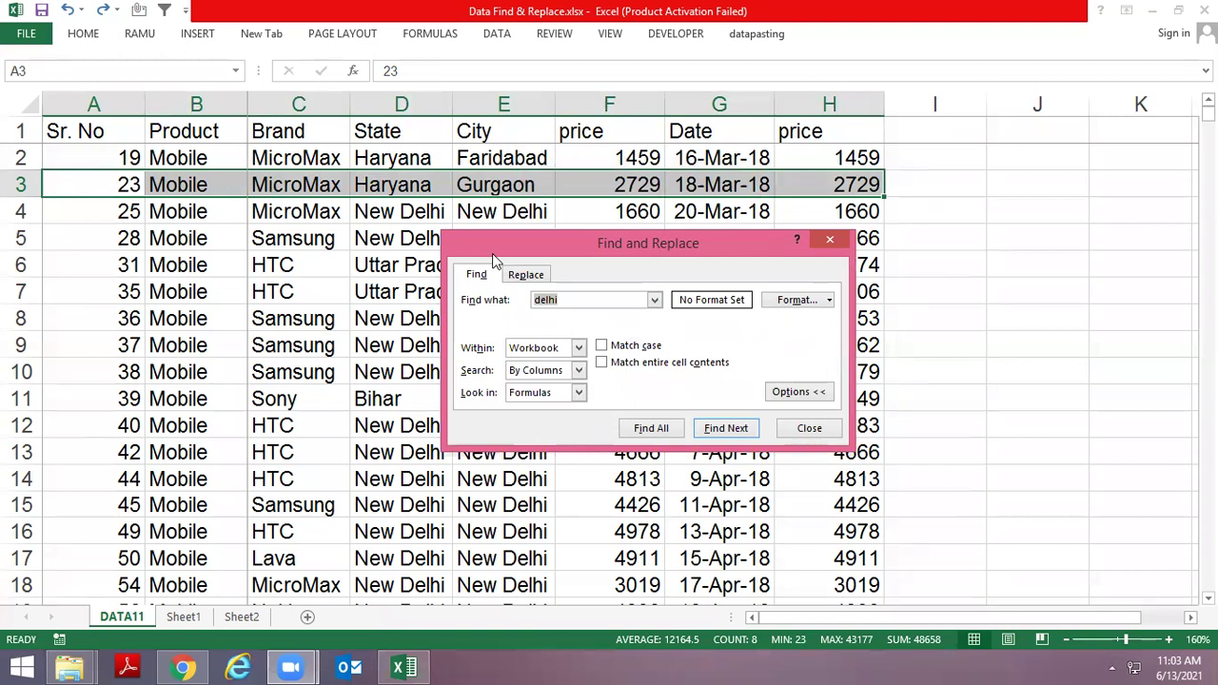
{"action": "left_click", "coordinate": [577, 371]}
{"action": "left_click", "coordinate": [575, 385]}
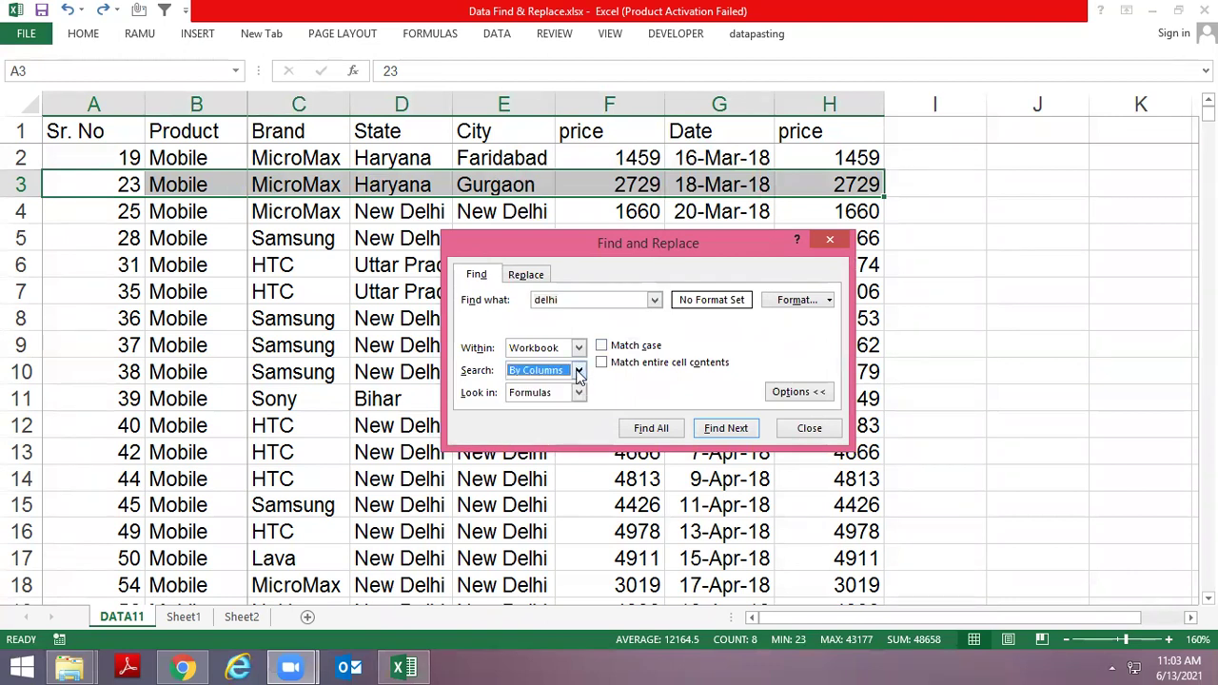
{"action": "key", "text": "Escape"}
{"action": "key", "text": "Up"}
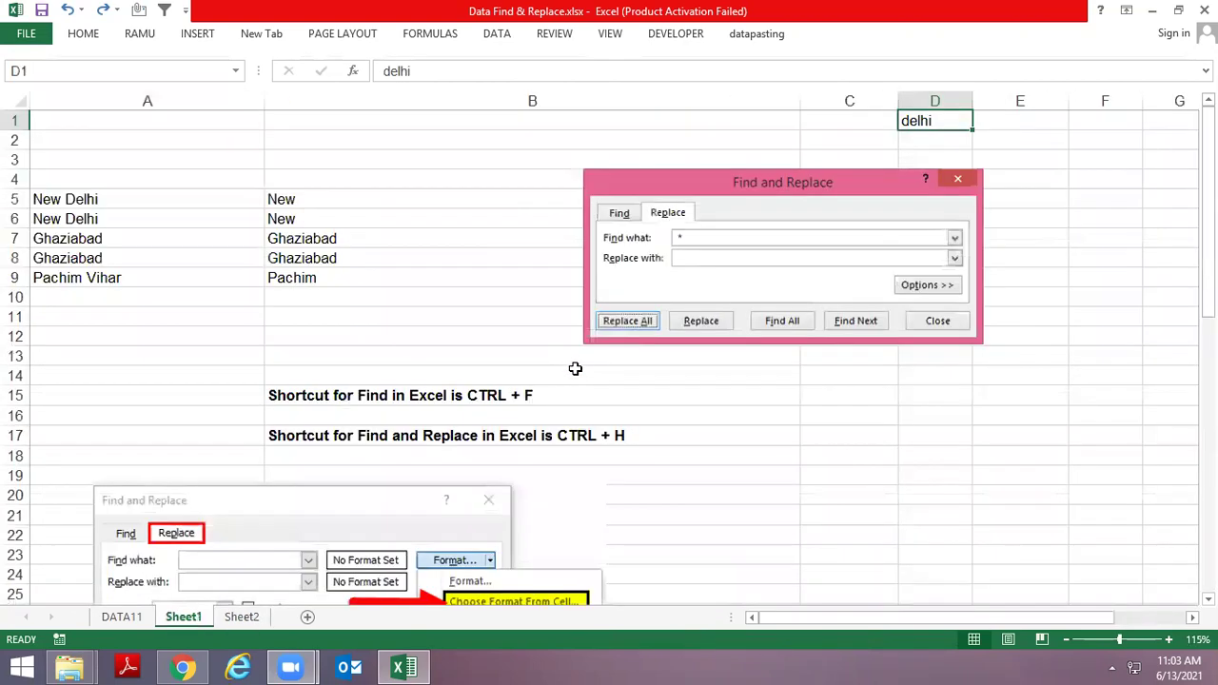
Scroll Sheet1's notes and select the Look in description in cell A40
{"action": "scroll", "coordinate": [571, 371], "scroll_direction": "down", "scroll_amount": 2}
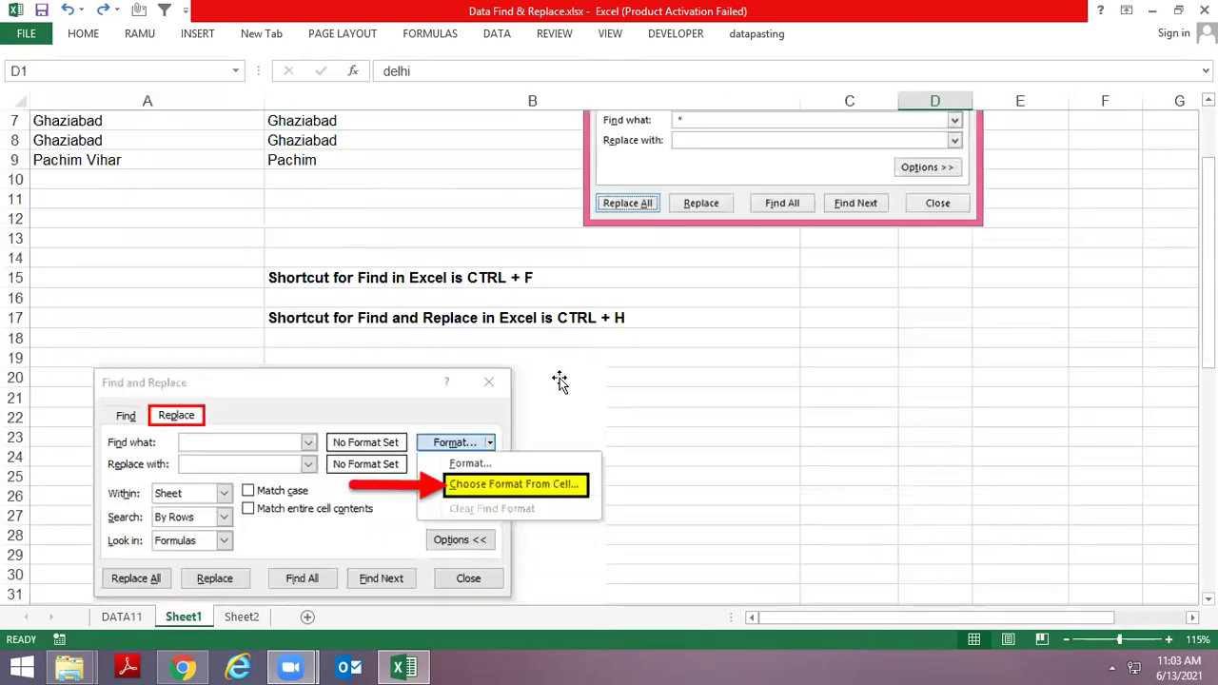
{"action": "scroll", "coordinate": [557, 362], "scroll_direction": "down", "scroll_amount": 6}
{"action": "scroll", "coordinate": [557, 347], "scroll_direction": "down", "scroll_amount": 5}
{"action": "scroll", "coordinate": [557, 347], "scroll_direction": "up", "scroll_amount": 4}
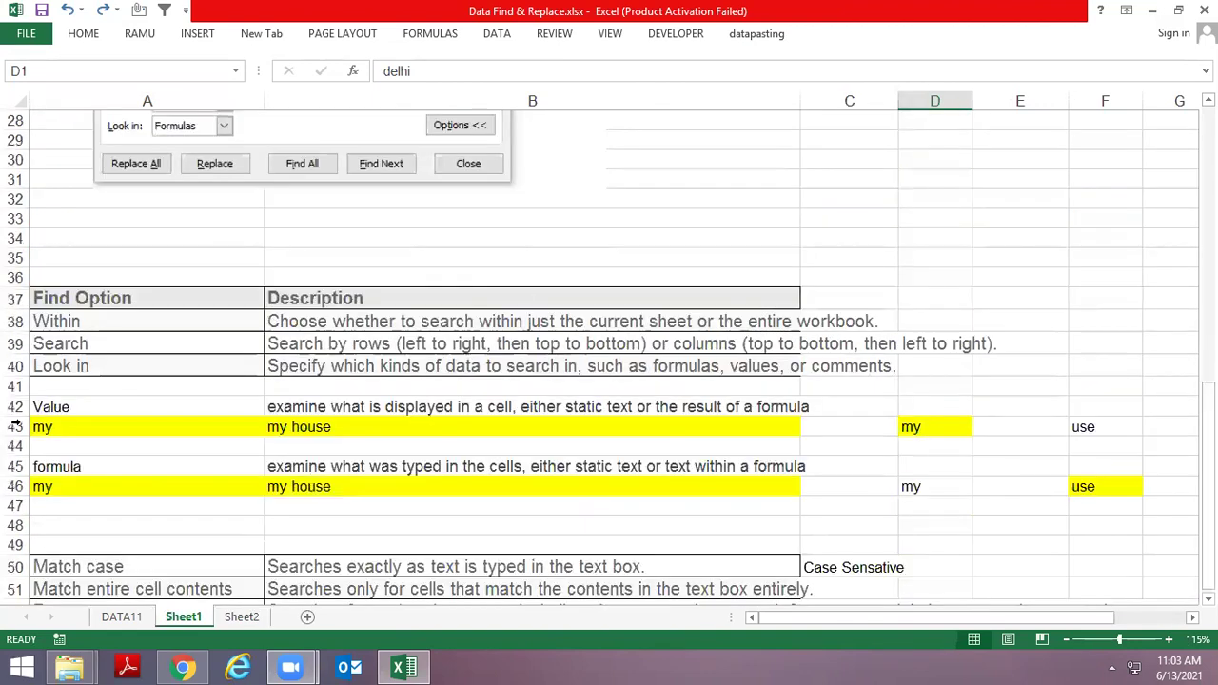
{"action": "left_click", "coordinate": [69, 371]}
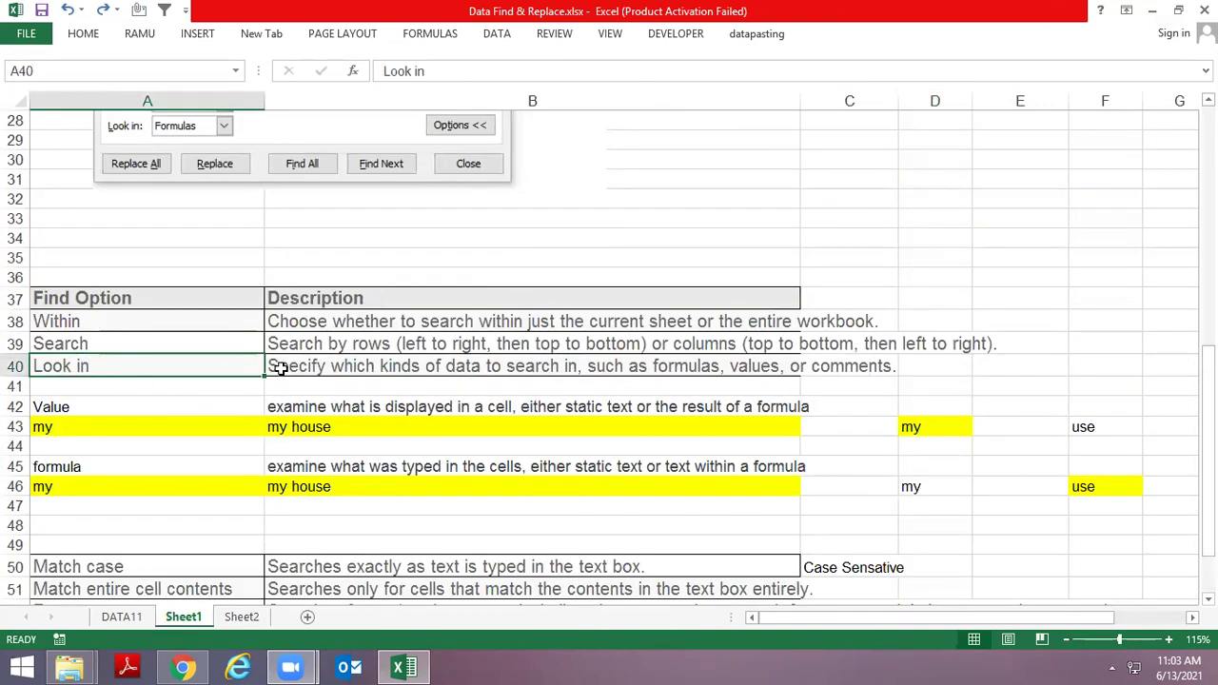
Set the delhi search to Within Sheet and Look in Comments
{"action": "key", "text": "ctrl+f"}
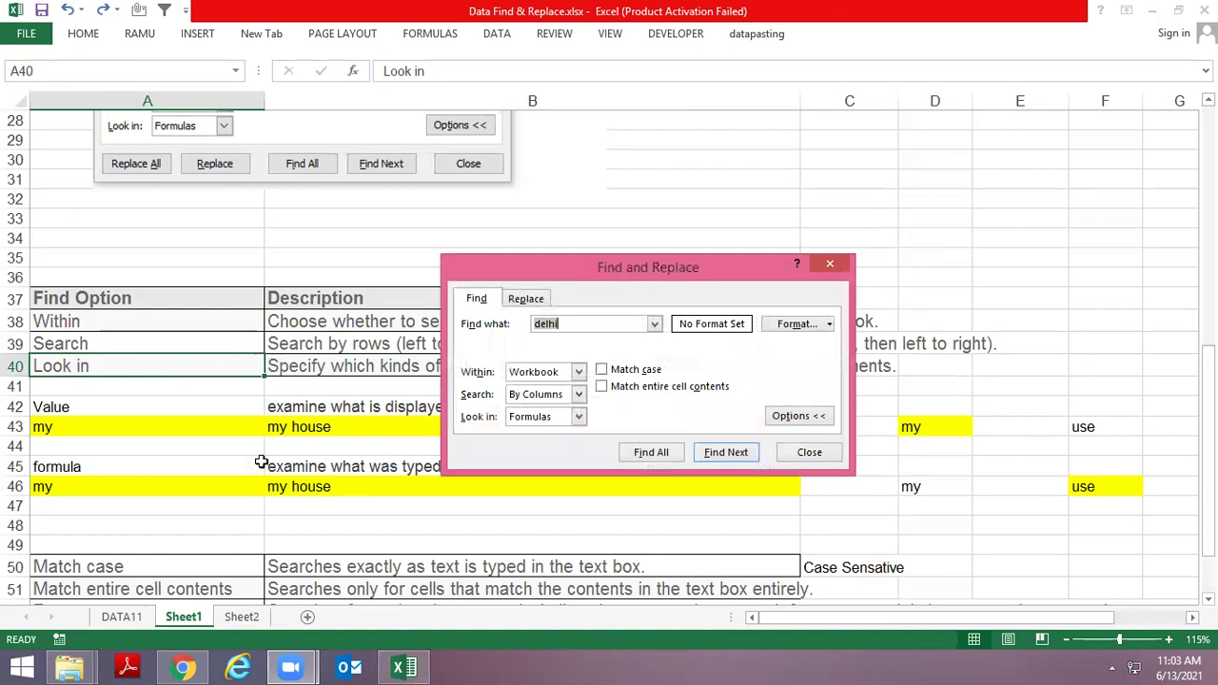
{"action": "left_click", "coordinate": [558, 373]}
{"action": "left_click", "coordinate": [548, 388]}
{"action": "left_click", "coordinate": [544, 417]}
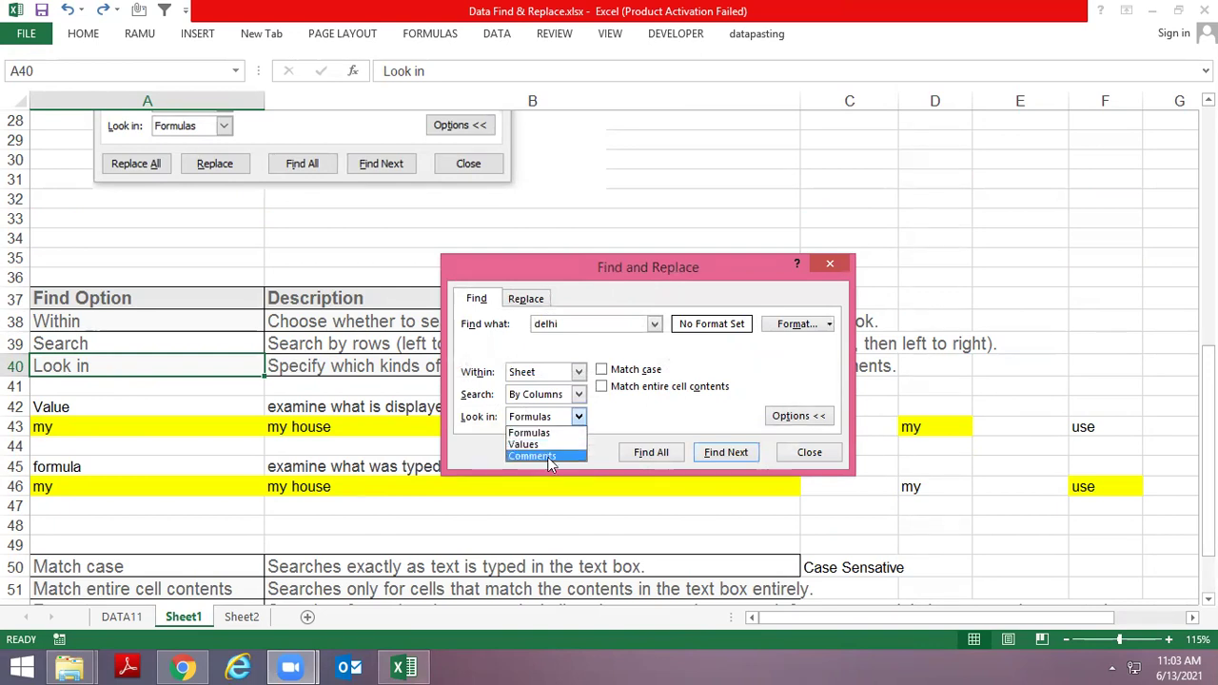
{"action": "left_click", "coordinate": [547, 457]}
Close the search and cancel a stray # entry in cell B28
{"action": "key", "text": "Escape"}
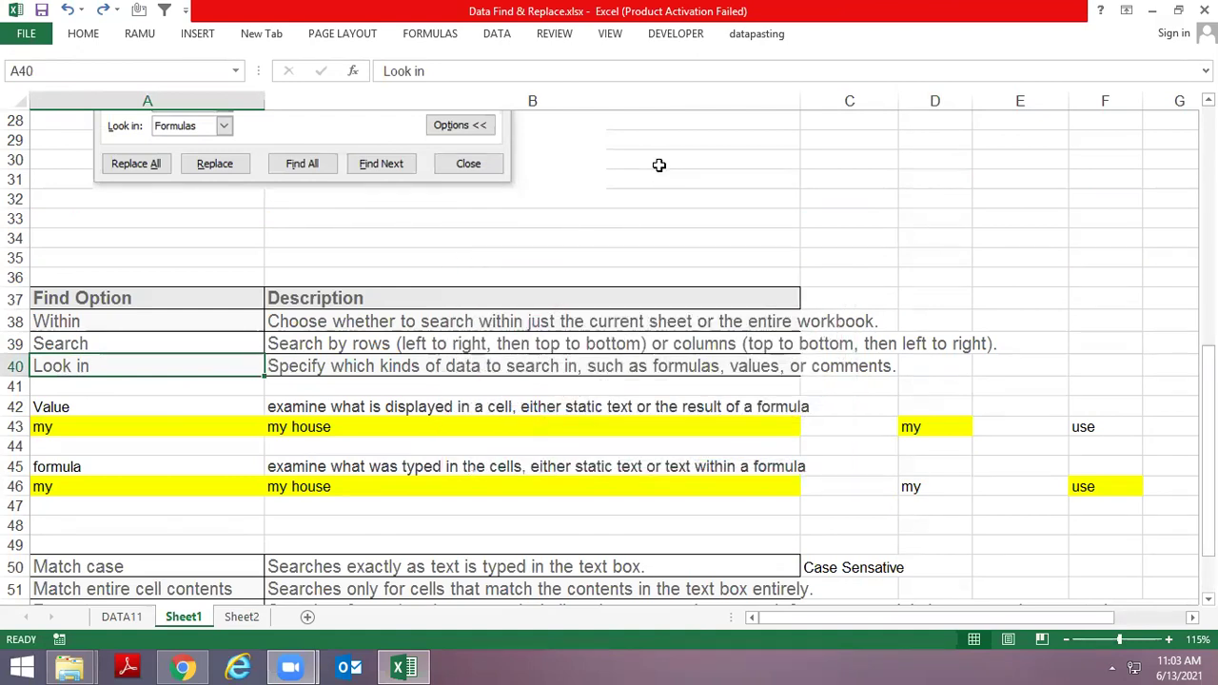
{"action": "left_click", "coordinate": [724, 121]}
{"action": "type", "text": "#"}
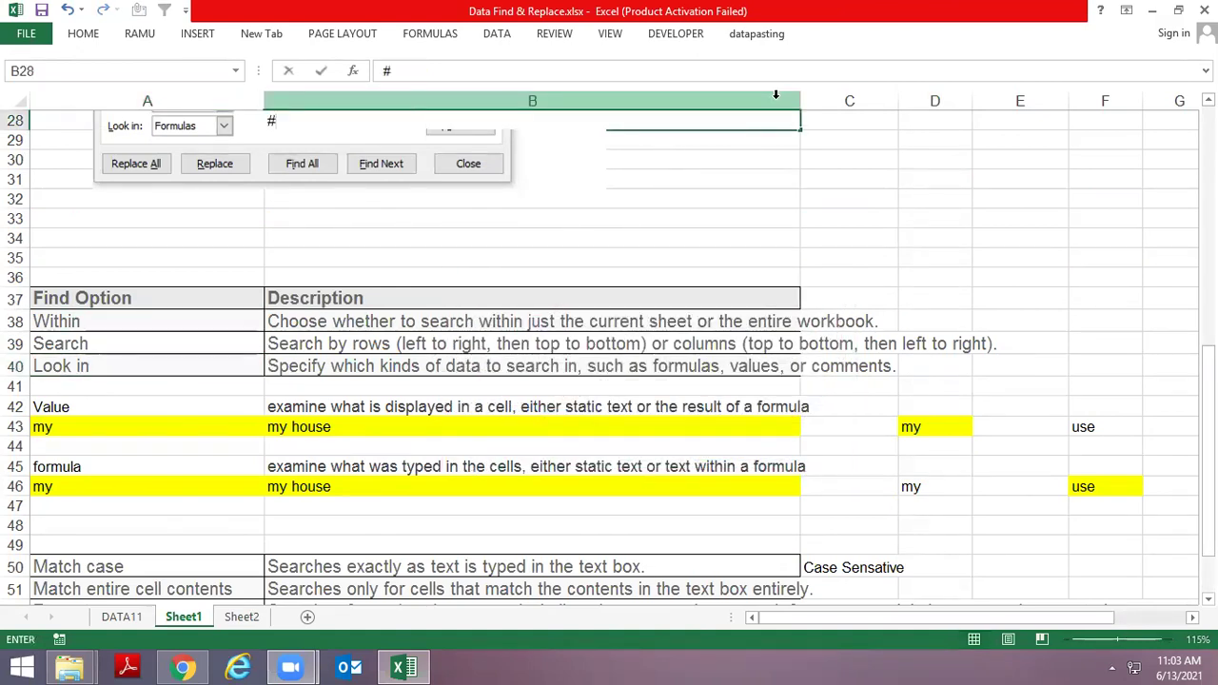
{"action": "key", "text": "Escape"}
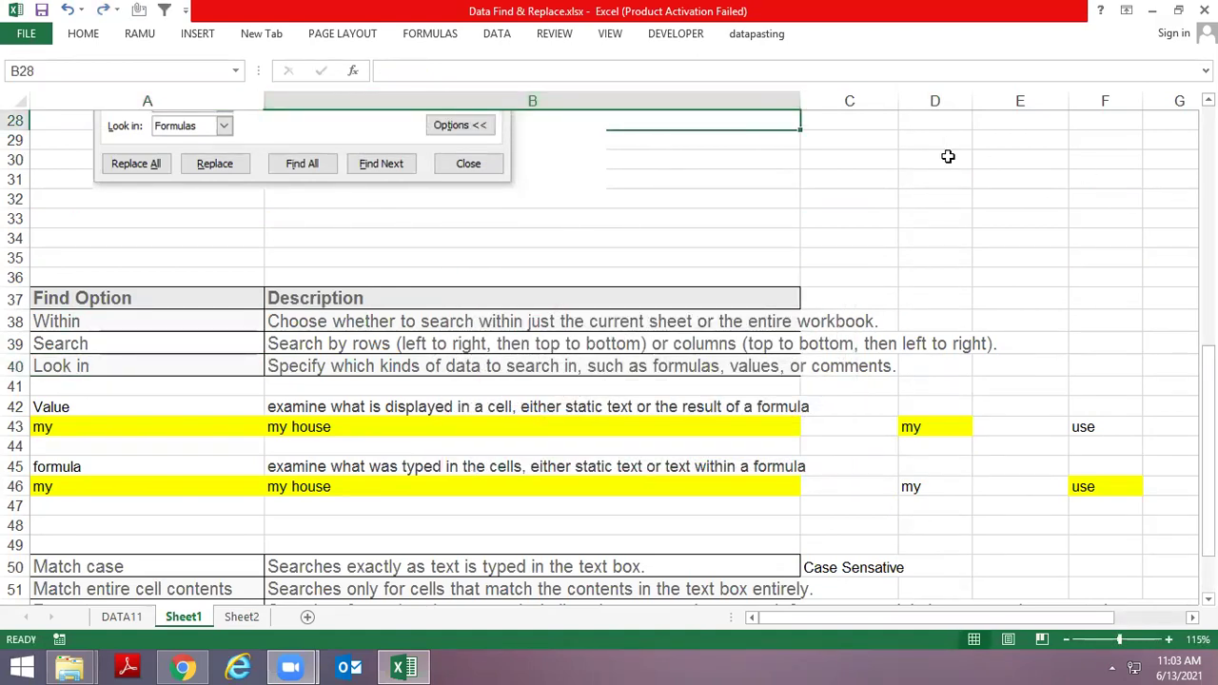
Add a comment reading delhi to cell D30 and bring back the Find search
{"action": "left_click", "coordinate": [944, 156]}
{"action": "key", "text": "shift+F2"}
{"action": "type", "text": "delhi"}
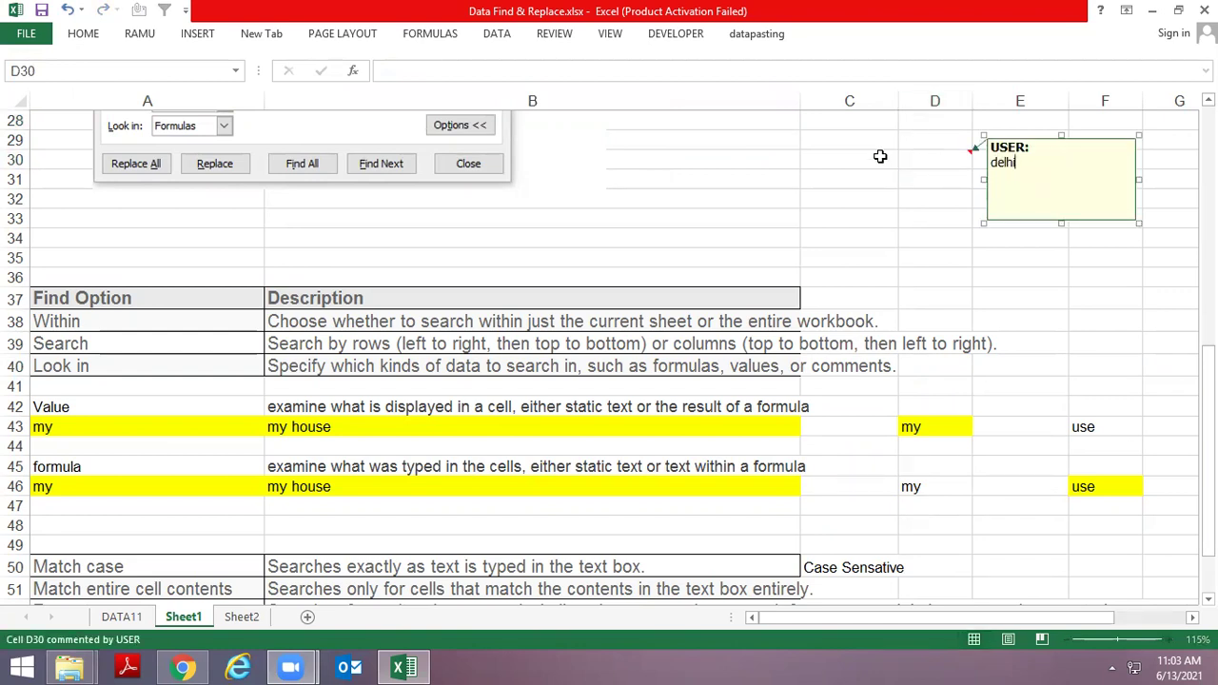
{"action": "left_click", "coordinate": [880, 156]}
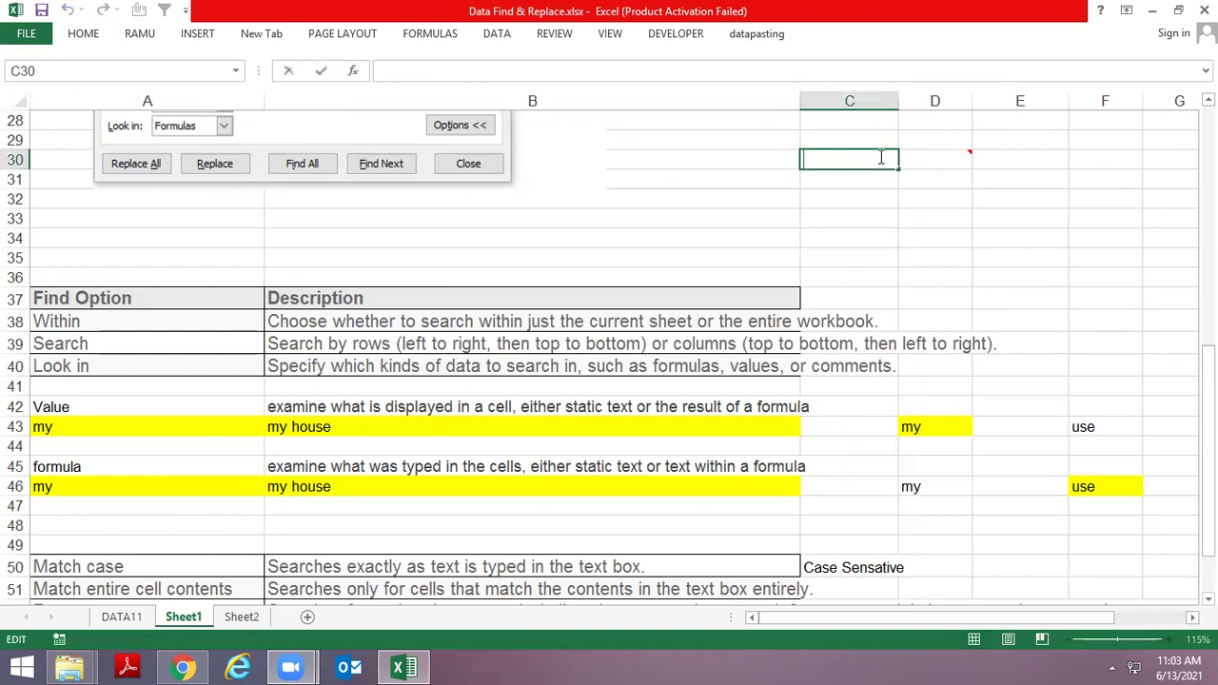
{"action": "key", "text": "ctrl+f"}
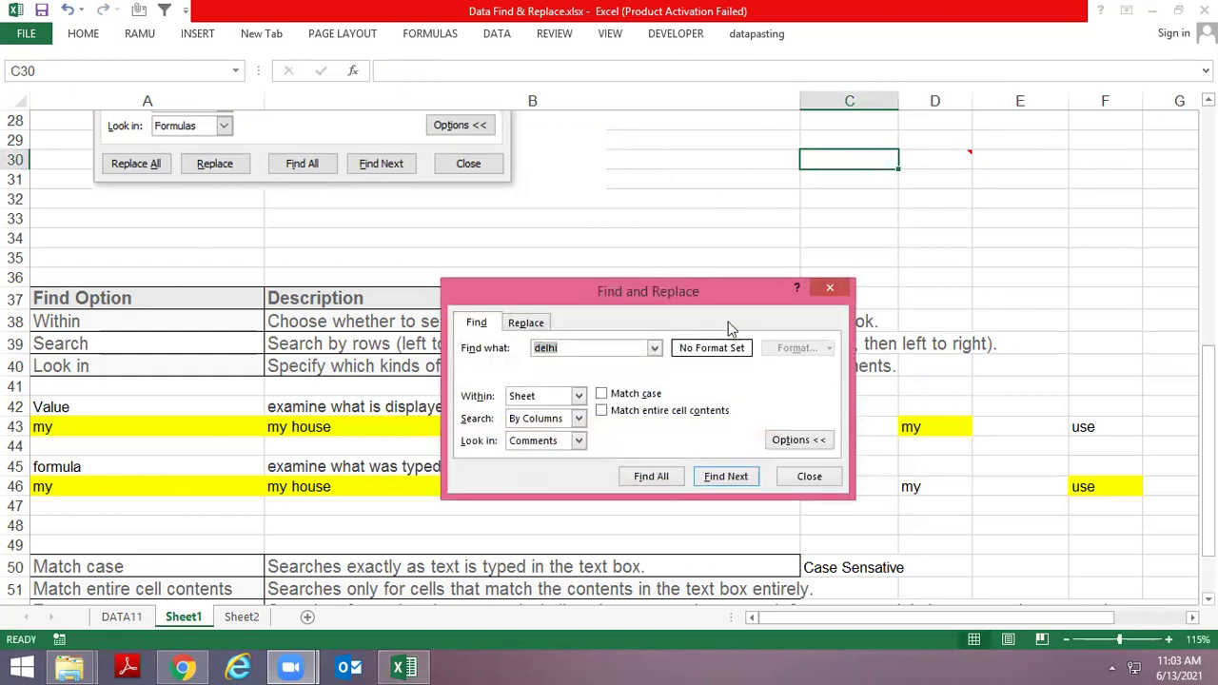
List all comments containing delhi, showing only $D$30, and enlarge the results window
{"action": "left_click", "coordinate": [653, 479]}
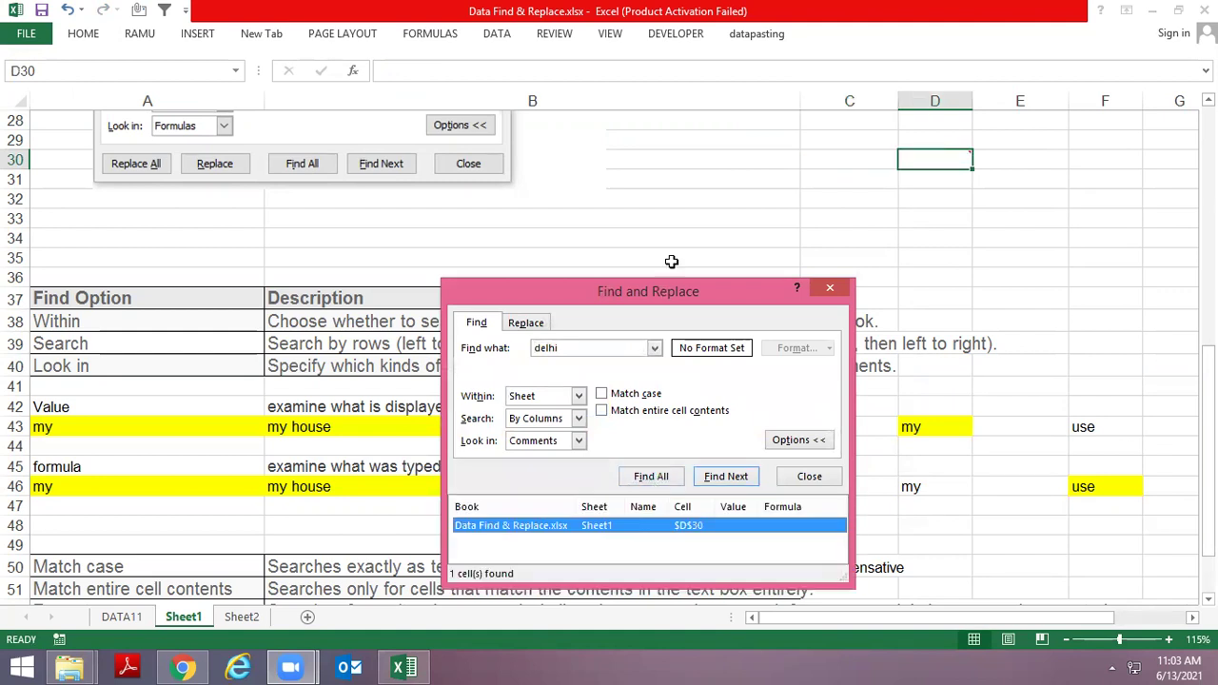
{"action": "left_click_drag", "start_coordinate": [630, 290], "coordinate": [409, 178]}
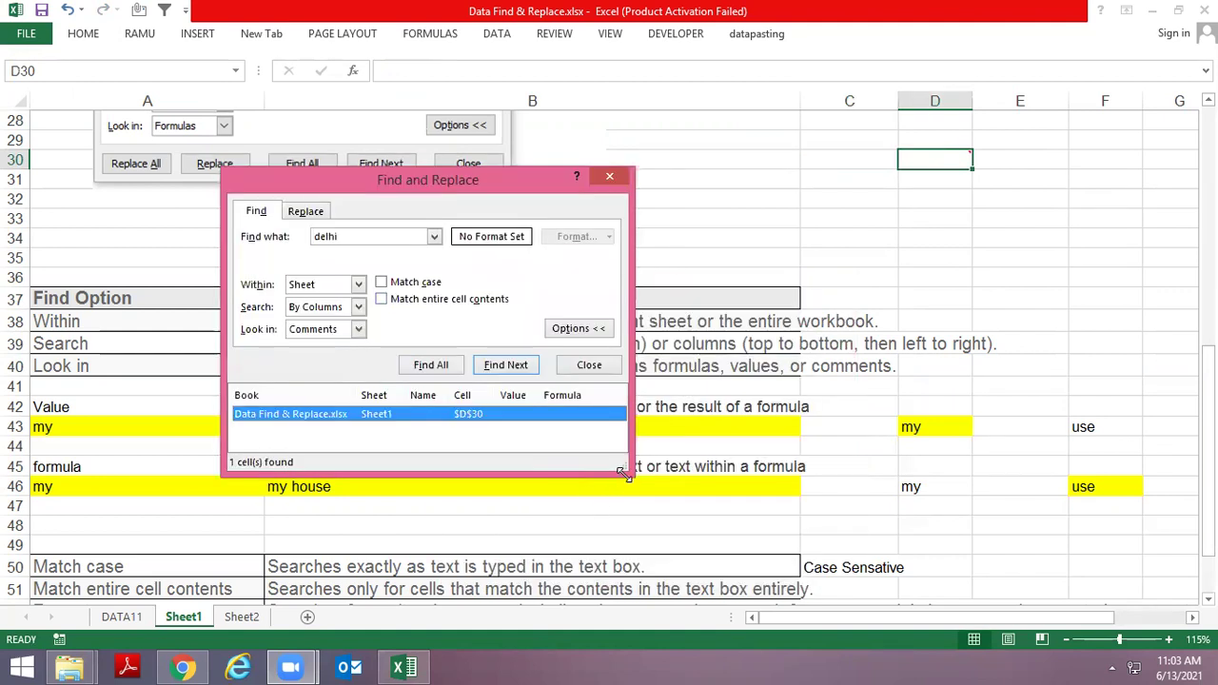
{"action": "left_click_drag", "start_coordinate": [623, 473], "coordinate": [835, 541]}
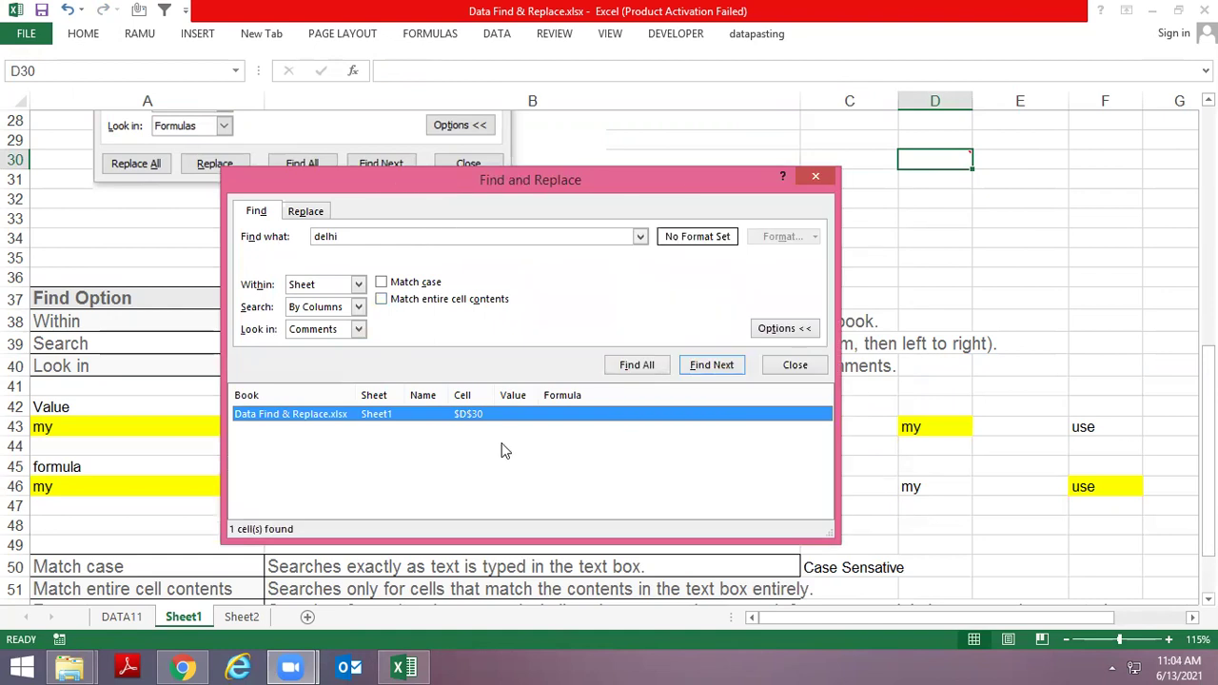
{"action": "mouse_move", "coordinate": [950, 161]}
Select the New Delhi cell A6 on the worksheet
{"action": "left_click", "coordinate": [126, 215]}
{"action": "scroll", "coordinate": [126, 215], "scroll_direction": "up", "scroll_amount": 9}
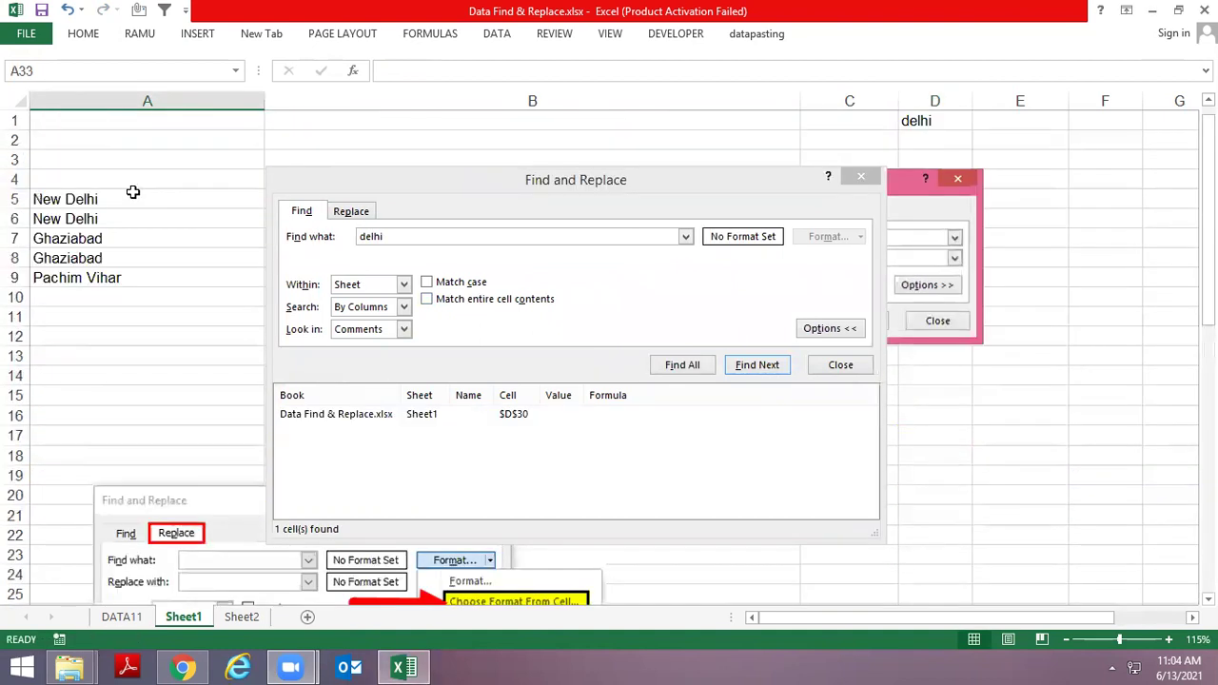
{"action": "left_click", "coordinate": [88, 219]}
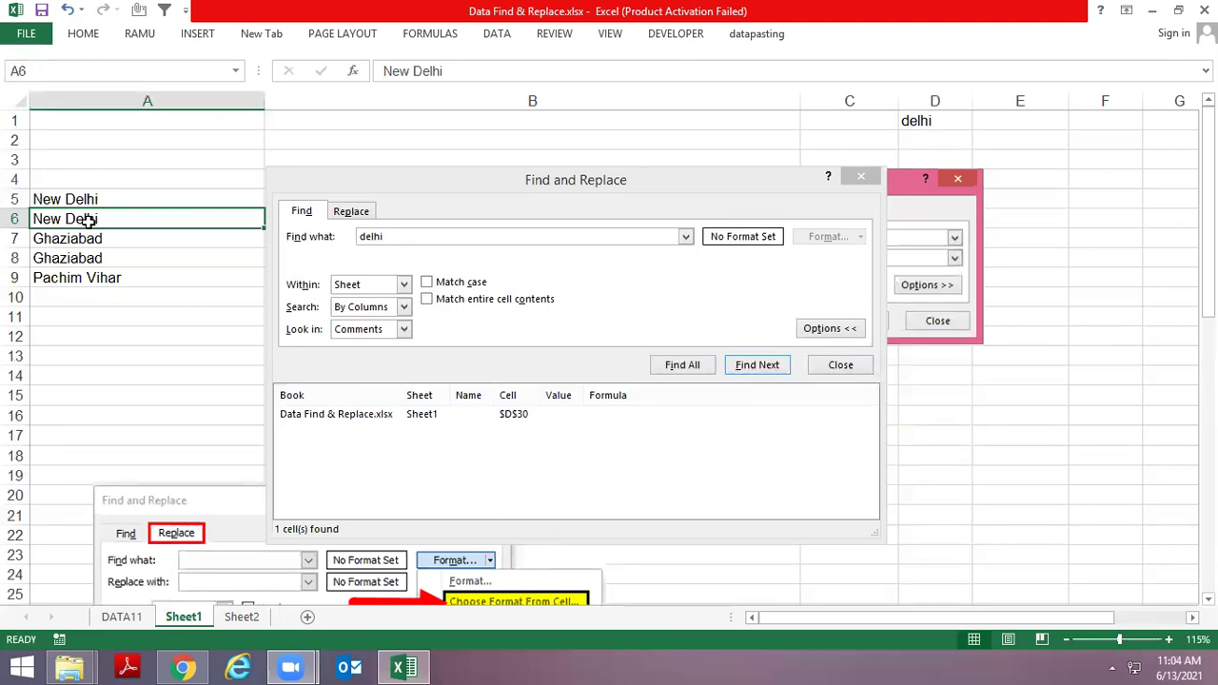
Reposition and close the Find window, then select cell A43
{"action": "left_click", "coordinate": [501, 202]}
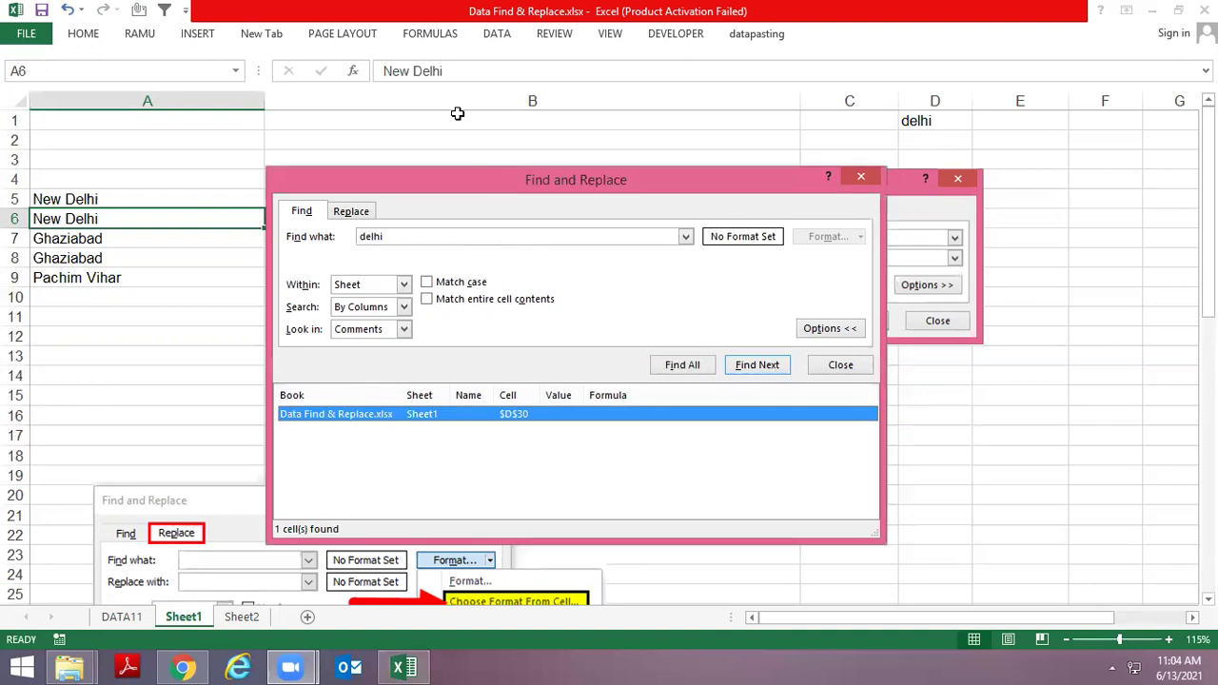
{"action": "left_click_drag", "start_coordinate": [459, 169], "coordinate": [460, 55]}
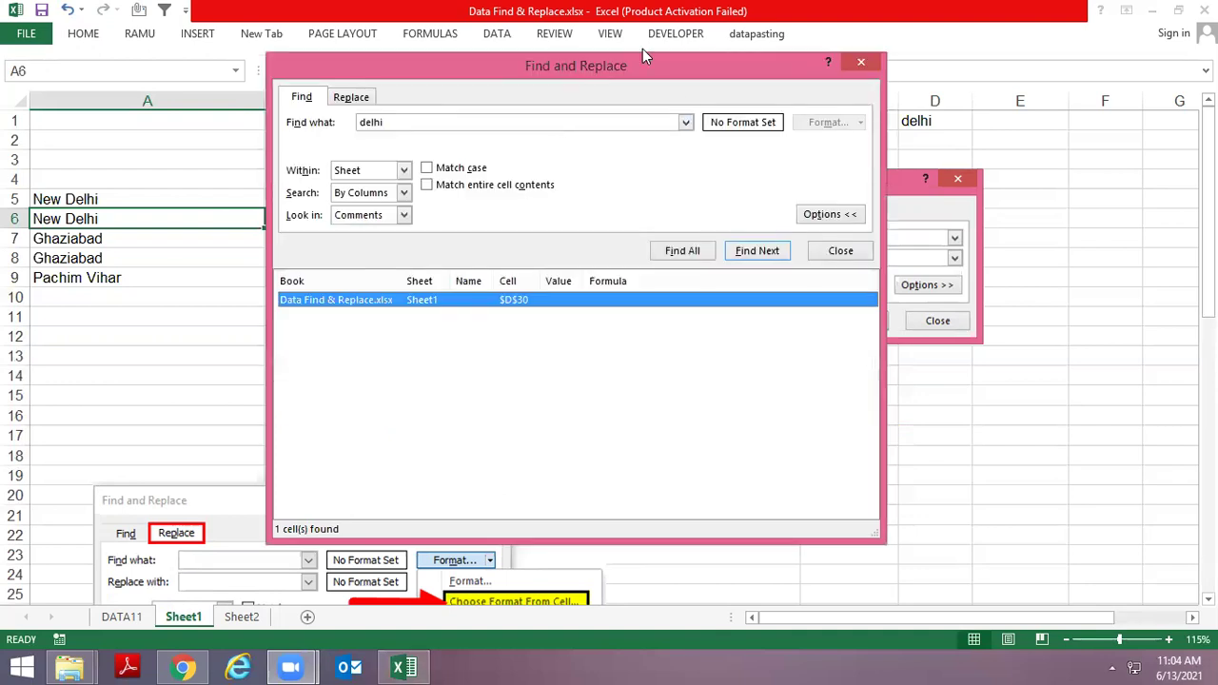
{"action": "left_click_drag", "start_coordinate": [642, 57], "coordinate": [644, 237]}
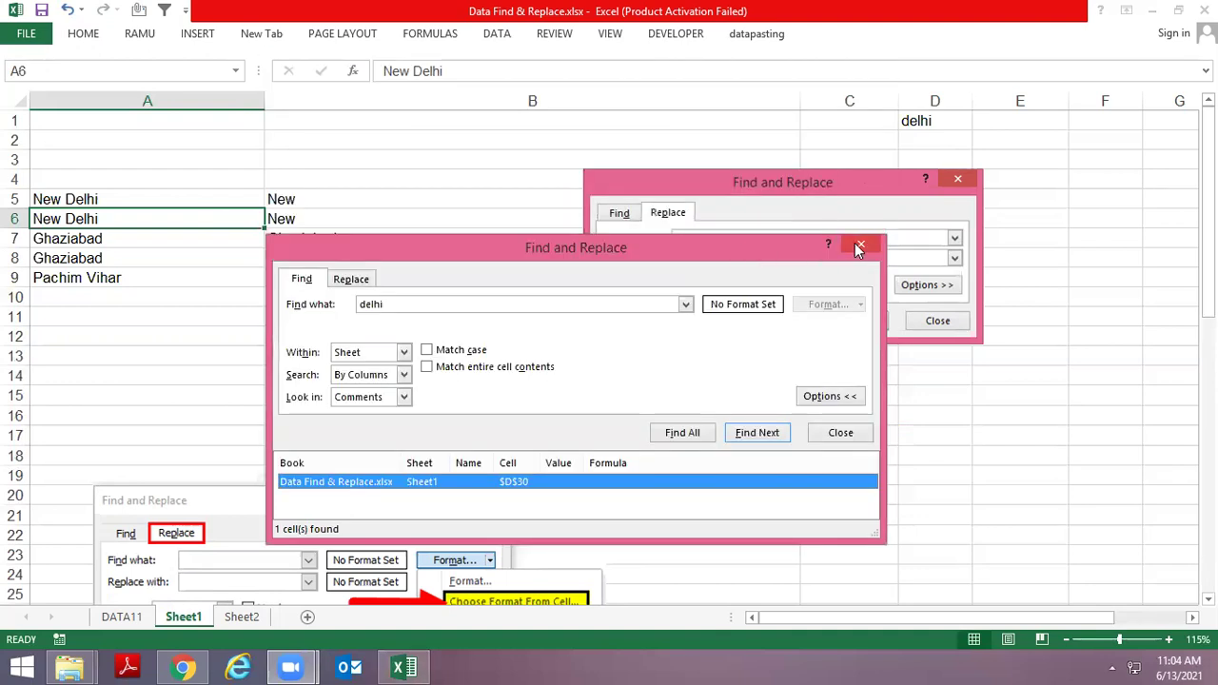
{"action": "left_click", "coordinate": [859, 244]}
{"action": "scroll", "coordinate": [533, 359], "scroll_direction": "down", "scroll_amount": 11}
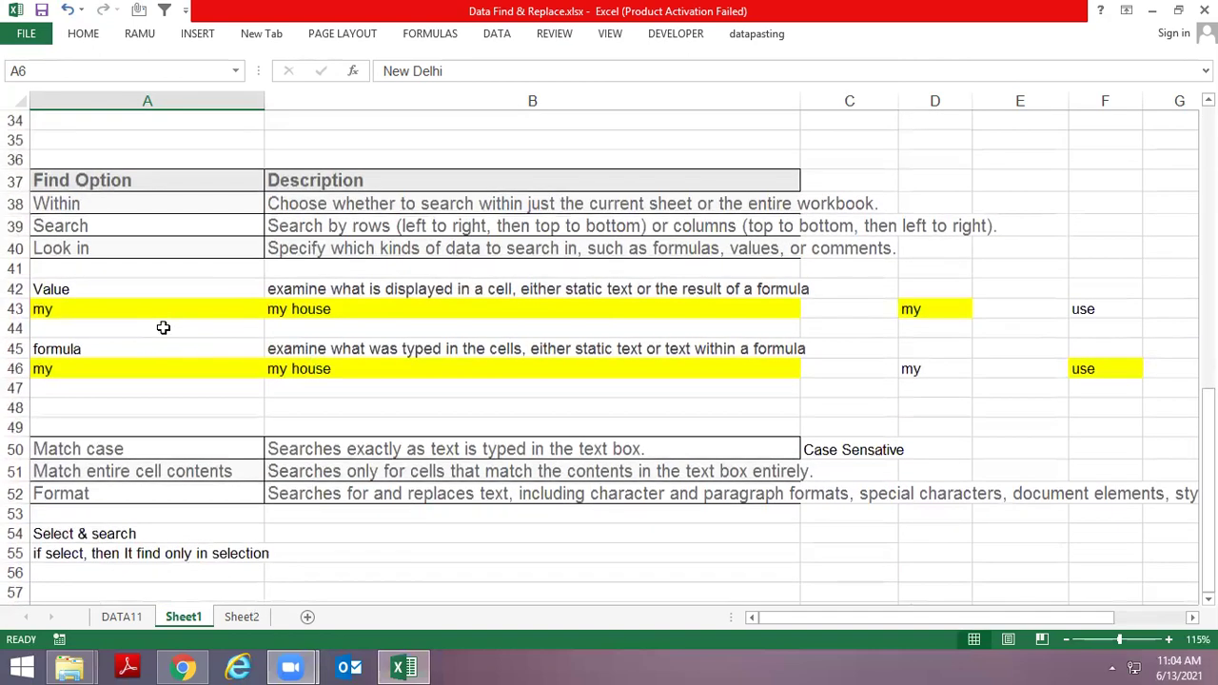
{"action": "left_click", "coordinate": [163, 327]}
Select A43:F46 and set its fill colour to No Fill
{"action": "key", "text": "Up"}
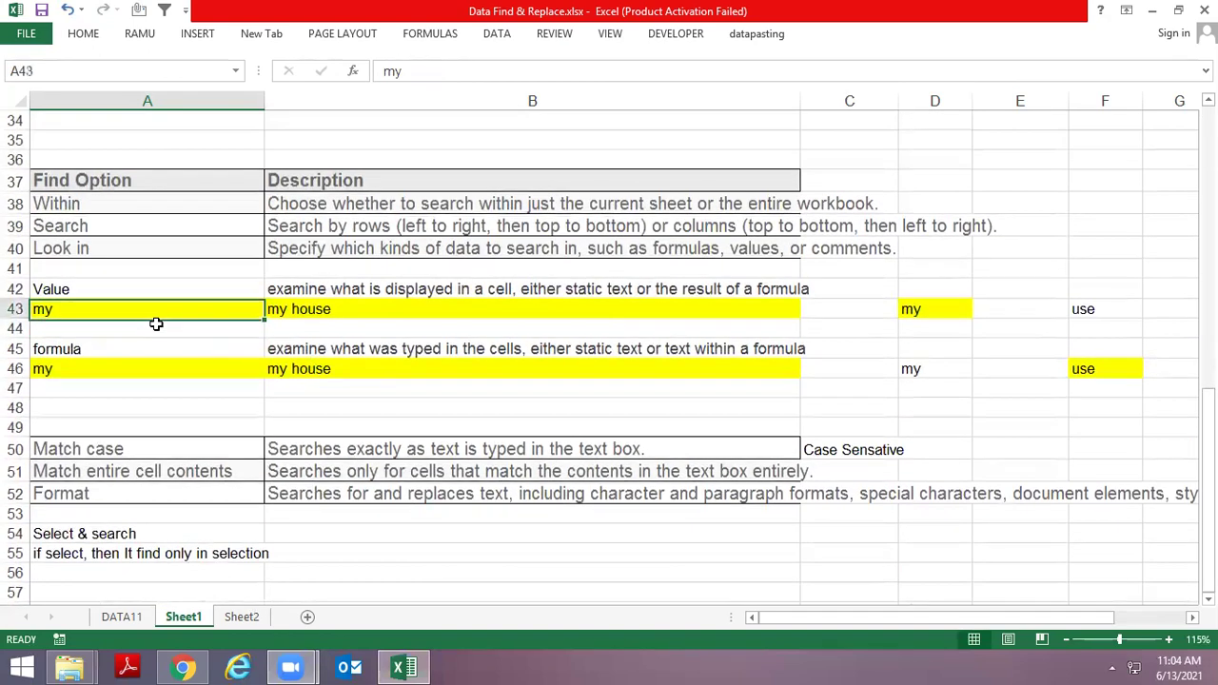
{"action": "key", "text": "shift+Right"}
{"action": "key", "text": "shift+Right"}
{"action": "key", "text": "shift+Right"}
{"action": "key", "text": "shift+Right"}
{"action": "key", "text": "shift+Right"}
{"action": "key", "text": "shift+Down"}
{"action": "key", "text": "shift+Down"}
{"action": "key", "text": "shift+Down"}
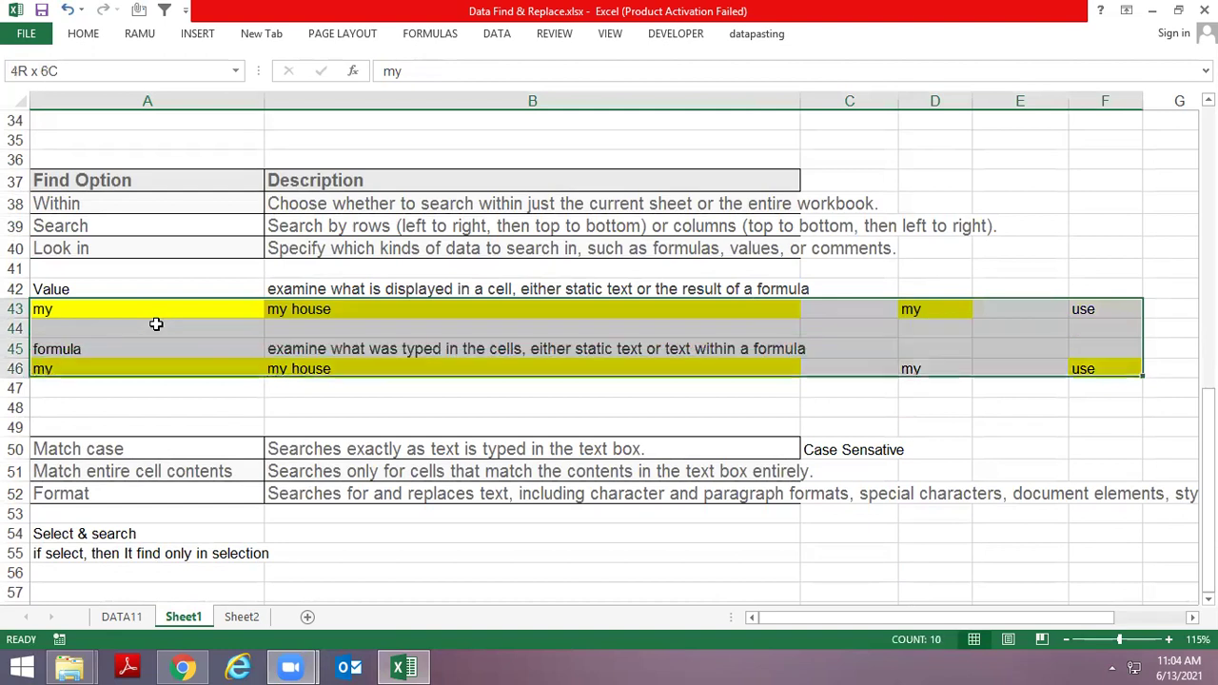
{"action": "left_click", "coordinate": [97, 36]}
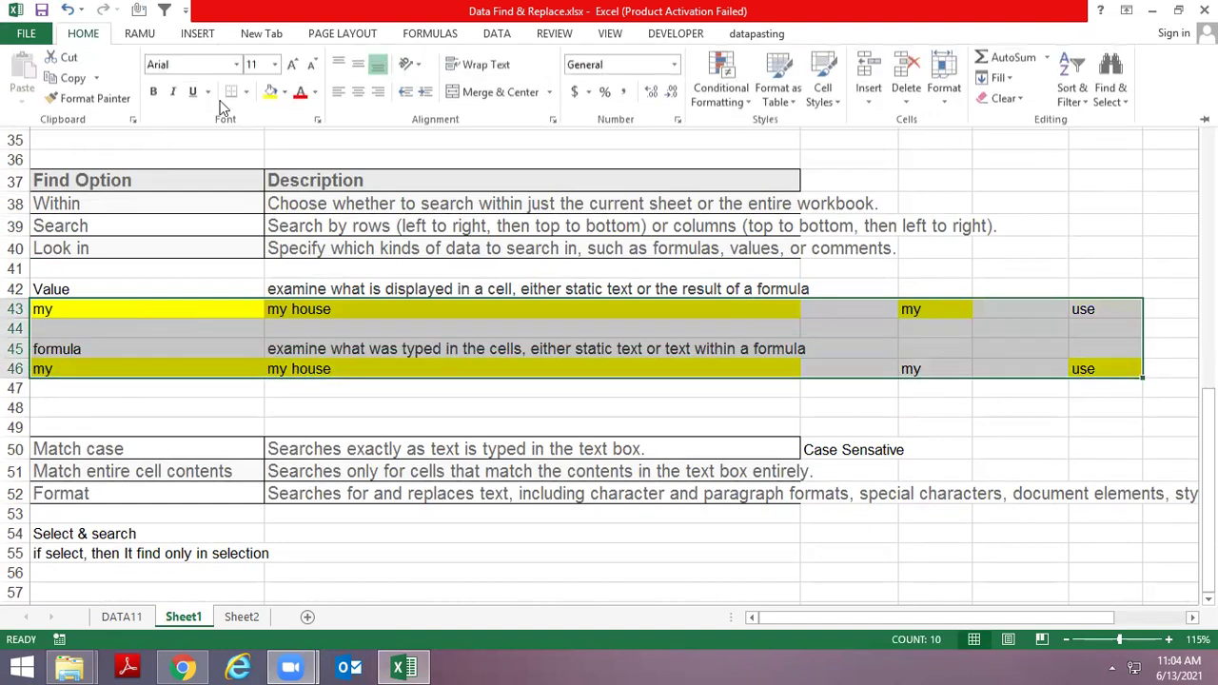
{"action": "left_click", "coordinate": [283, 93]}
{"action": "left_click", "coordinate": [328, 283]}
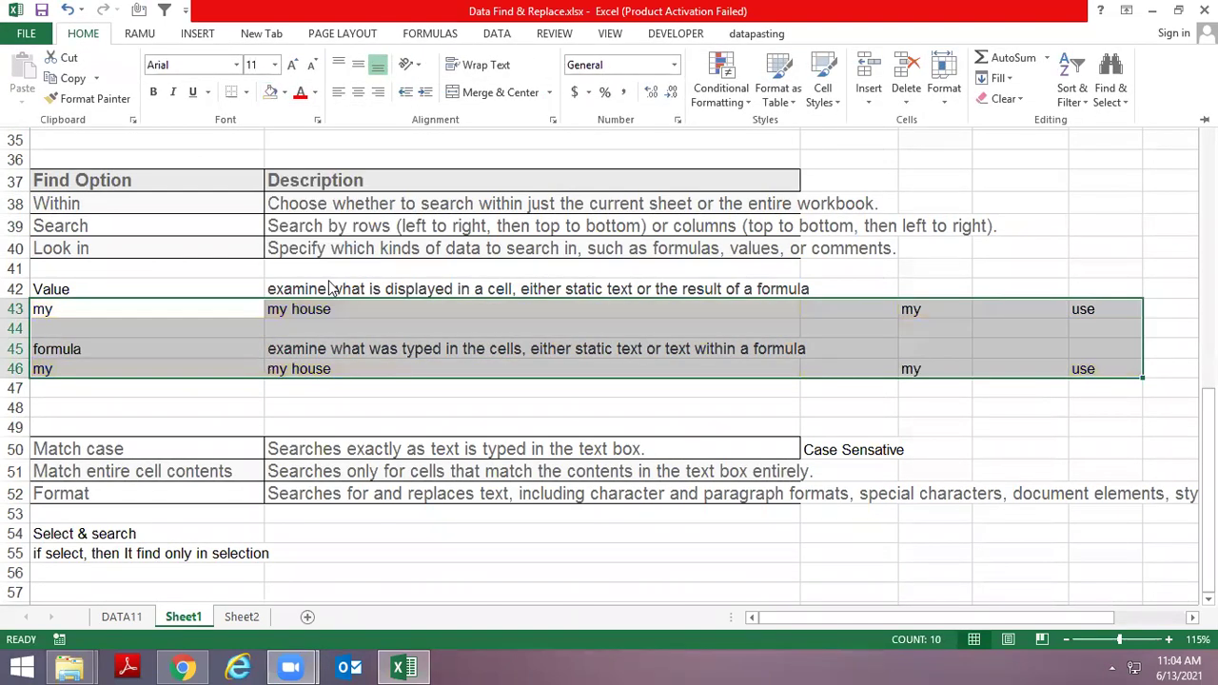
From A43, reopen Find, review the Look in choices, then close it
{"action": "key", "text": "Up"}
{"action": "key", "text": "Down"}
{"action": "key", "text": "ctrl+f"}
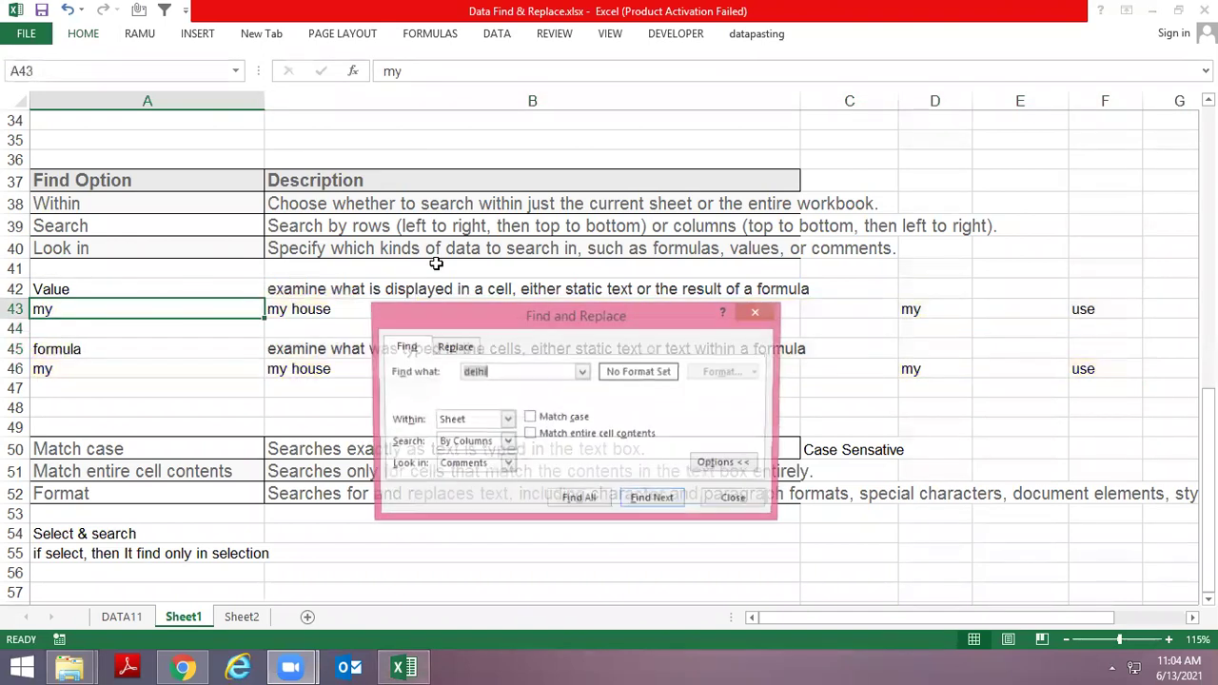
{"action": "left_click", "coordinate": [466, 466]}
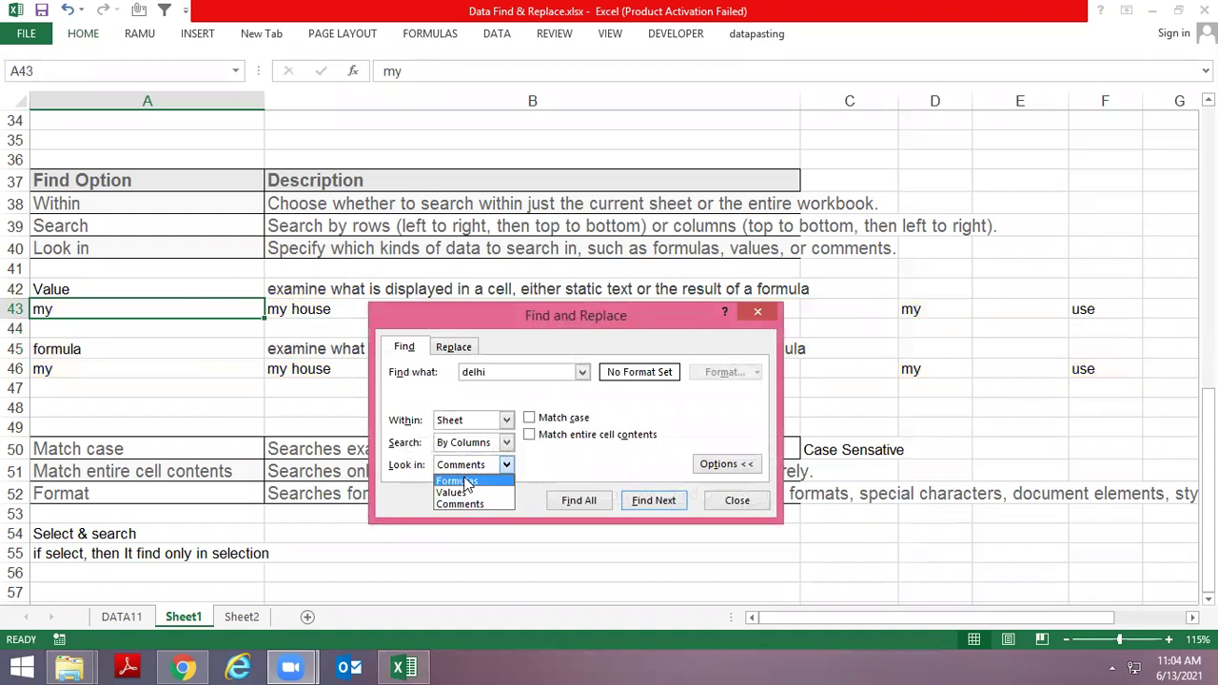
{"action": "left_click", "coordinate": [466, 494]}
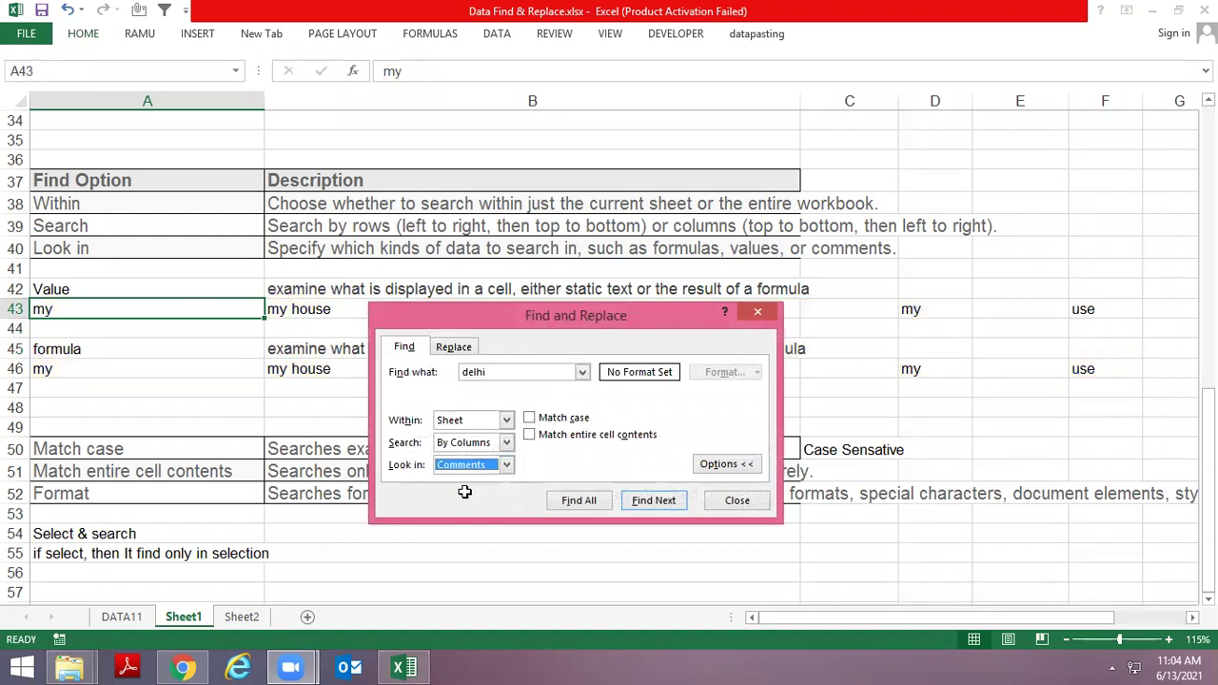
{"action": "key", "text": "Escape"}
Inspect B43 and the LEFT formula in D43
{"action": "key", "text": "Up"}
{"action": "key", "text": "Down"}
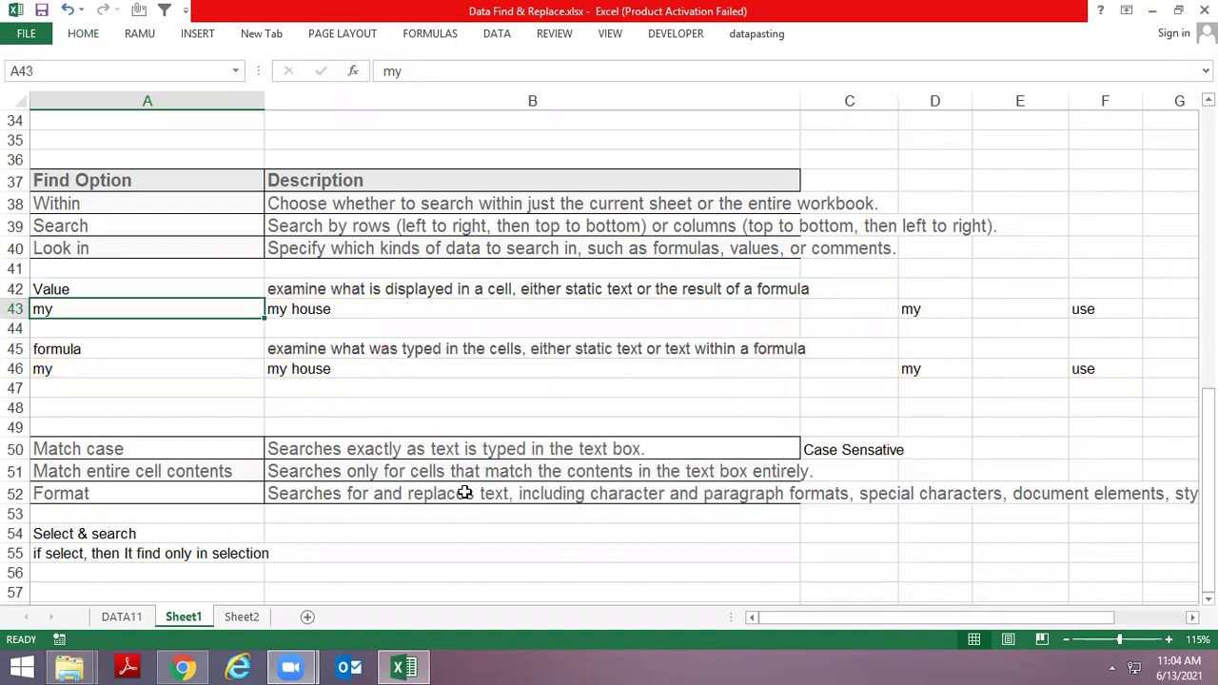
{"action": "key", "text": "Right"}
{"action": "key", "text": "Right"}
{"action": "key", "text": "Right"}
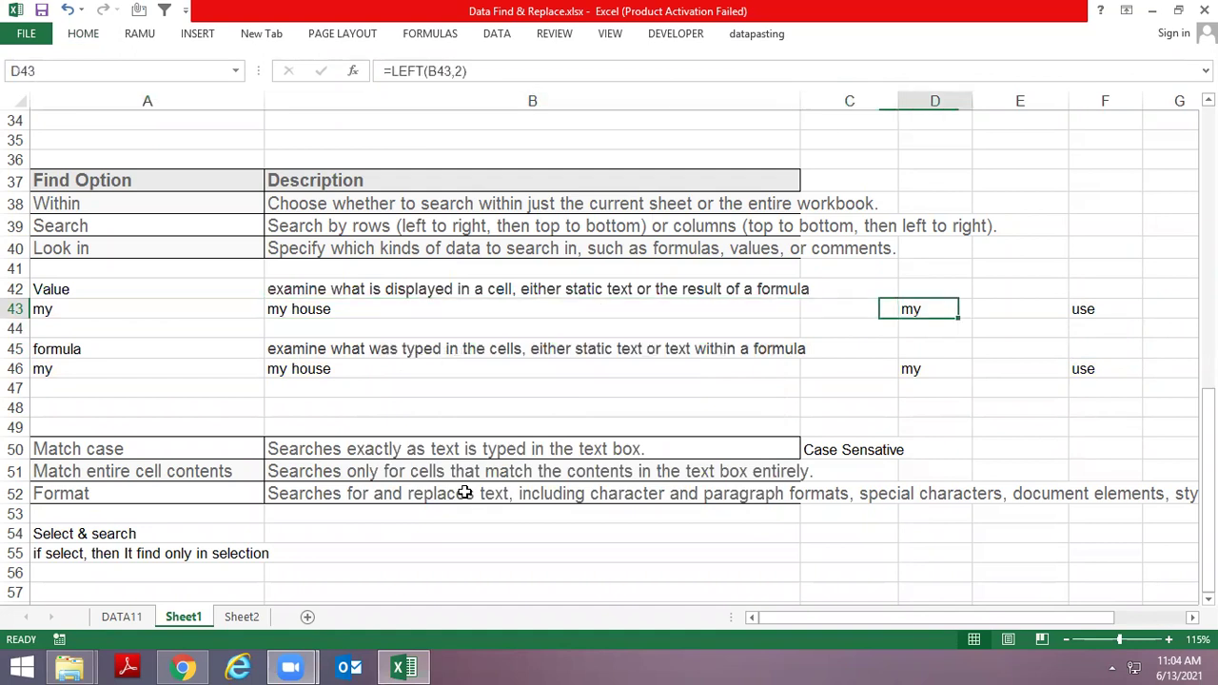
{"action": "key", "text": "F2"}
{"action": "key", "text": "Escape"}
{"action": "key", "text": "Left"}
{"action": "key", "text": "Left"}
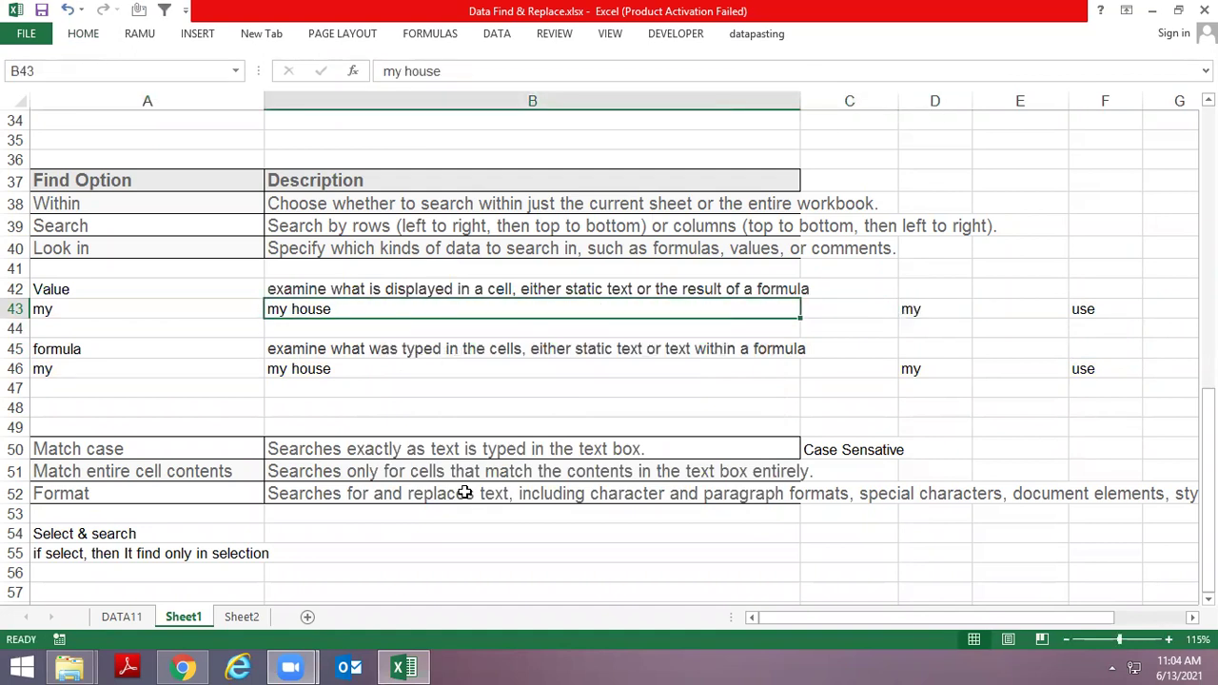
Inspect the RIGHT formula in F43, then select A43:F43 and reopen Find
{"action": "key", "text": "Right"}
{"action": "key", "text": "Right"}
{"action": "key", "text": "Right"}
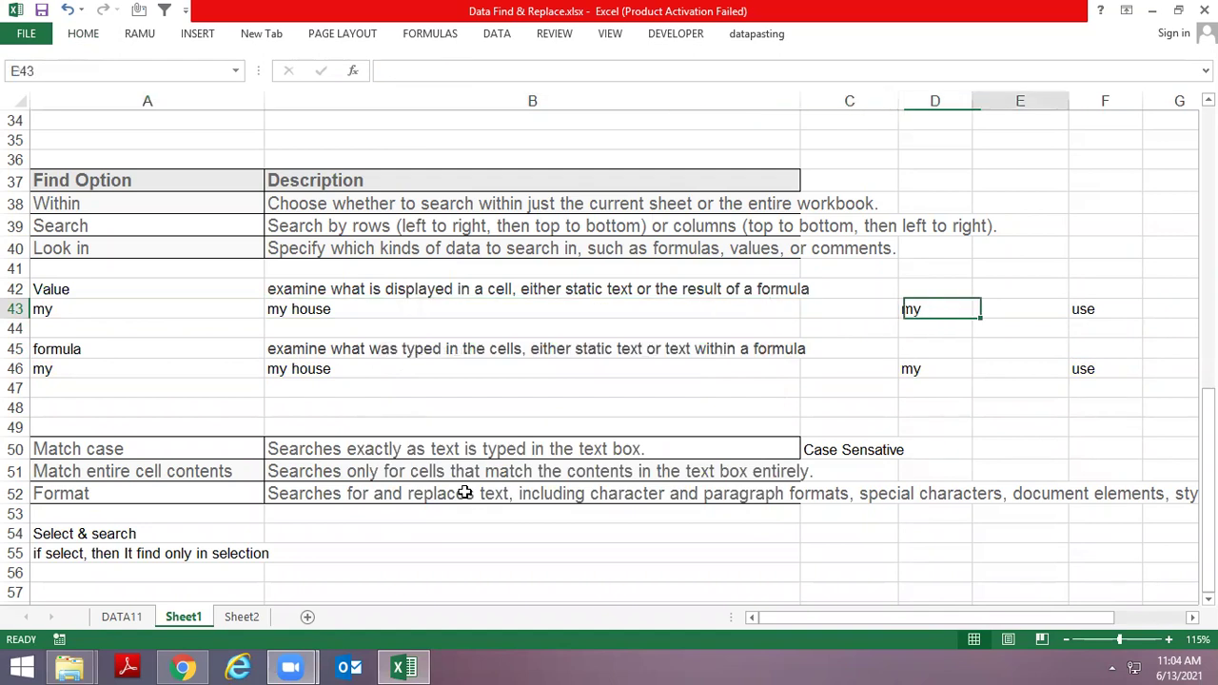
{"action": "key", "text": "Right"}
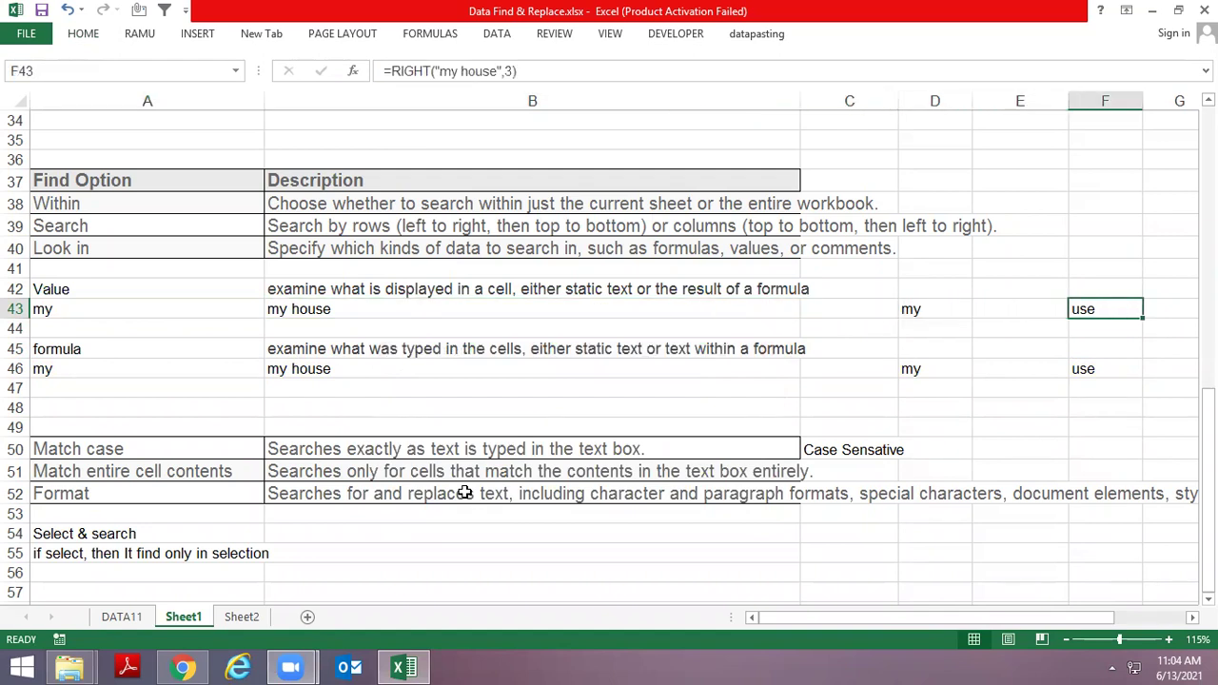
{"action": "key", "text": "F2"}
{"action": "key", "text": "shift+Left"}
{"action": "key", "text": "shift+Left"}
{"action": "key", "text": "shift+Left"}
{"action": "key", "text": "shift+Left"}
{"action": "key", "text": "shift+Left"}
{"action": "key", "text": "shift+Left"}
{"action": "key", "text": "shift+Left"}
{"action": "key", "text": "shift+Left"}
{"action": "key", "text": "shift+Left"}
{"action": "key", "text": "shift+Left"}
{"action": "key", "text": "Escape"}
{"action": "key", "text": "ctrl+shift+Left"}
{"action": "key", "text": "ctrl+shift+Left"}
{"action": "key", "text": "ctrl+shift+Left"}
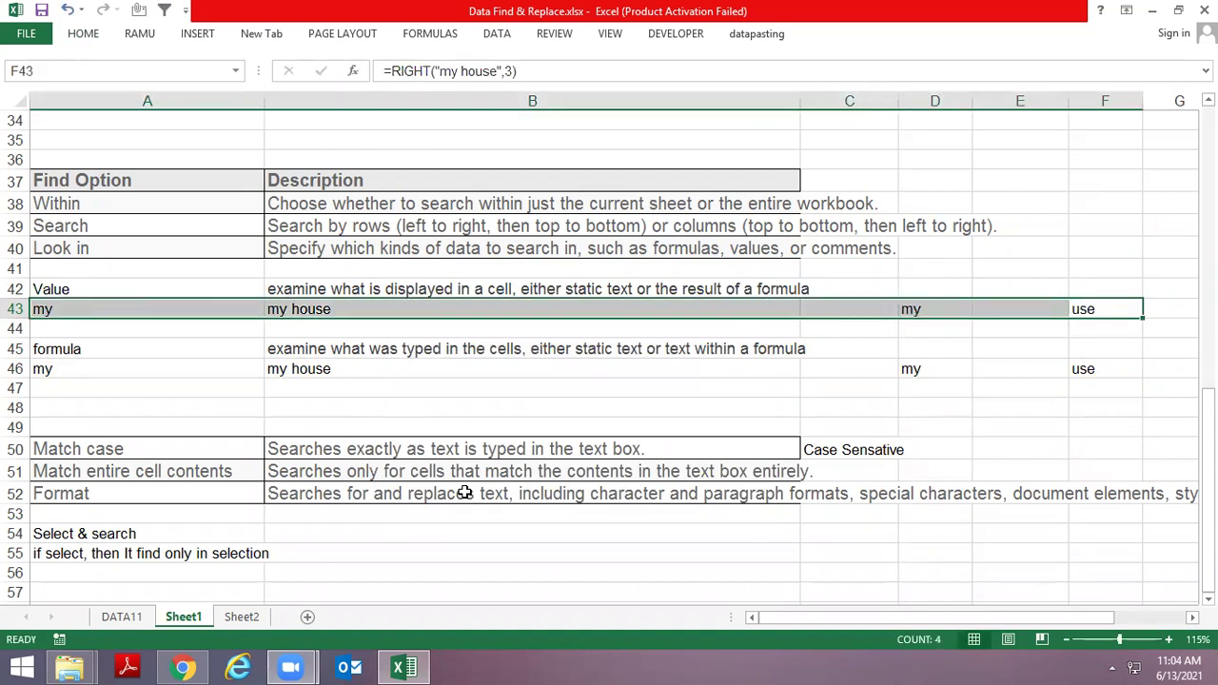
{"action": "key", "text": "ctrl+f"}
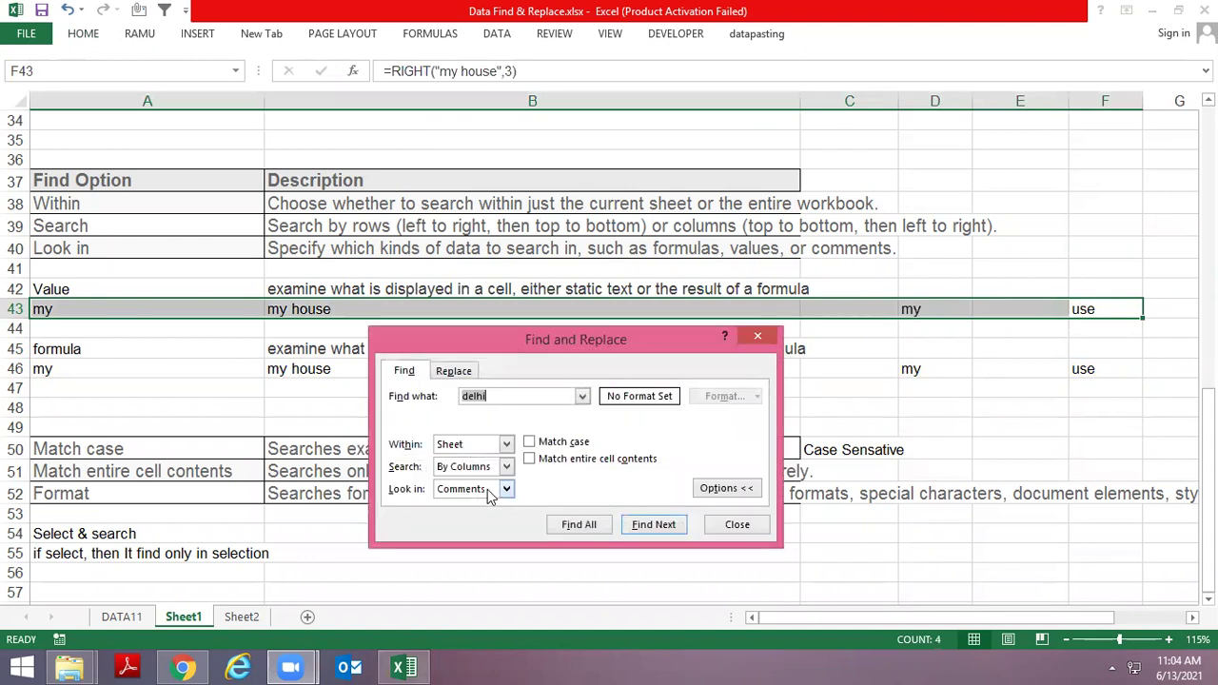
Switch Look in to Values; the delhi search finds nothing
{"action": "left_click", "coordinate": [488, 494]}
{"action": "left_click", "coordinate": [486, 519]}
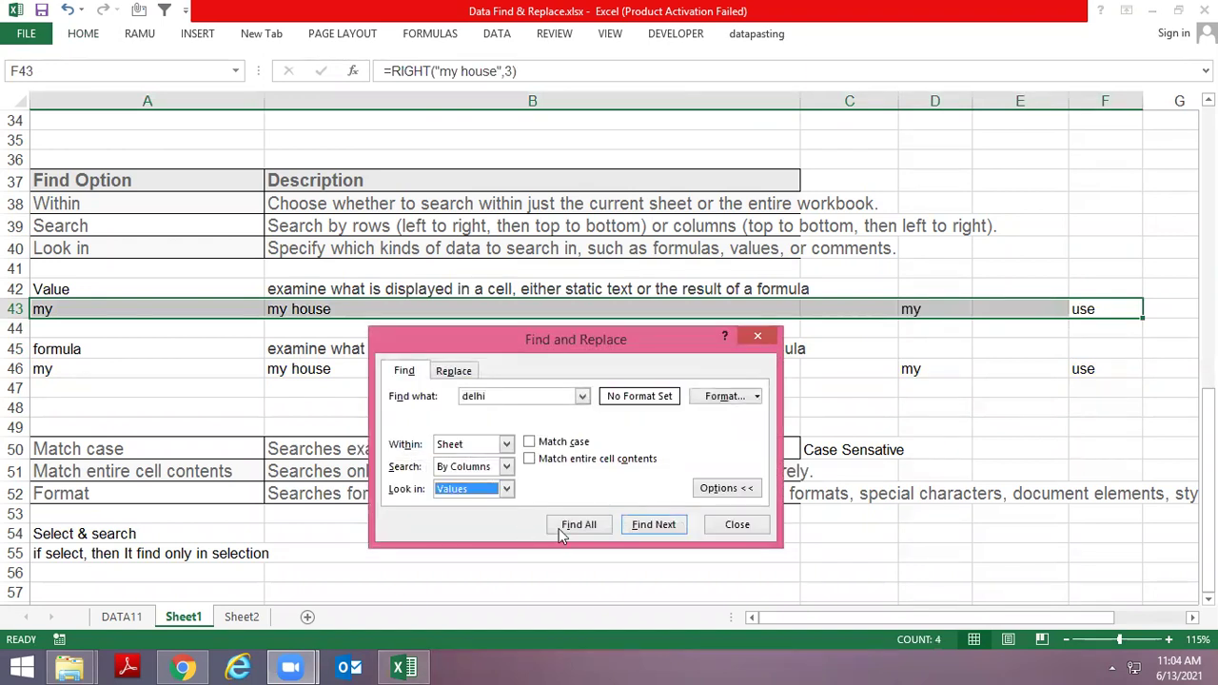
{"action": "left_click", "coordinate": [564, 533]}
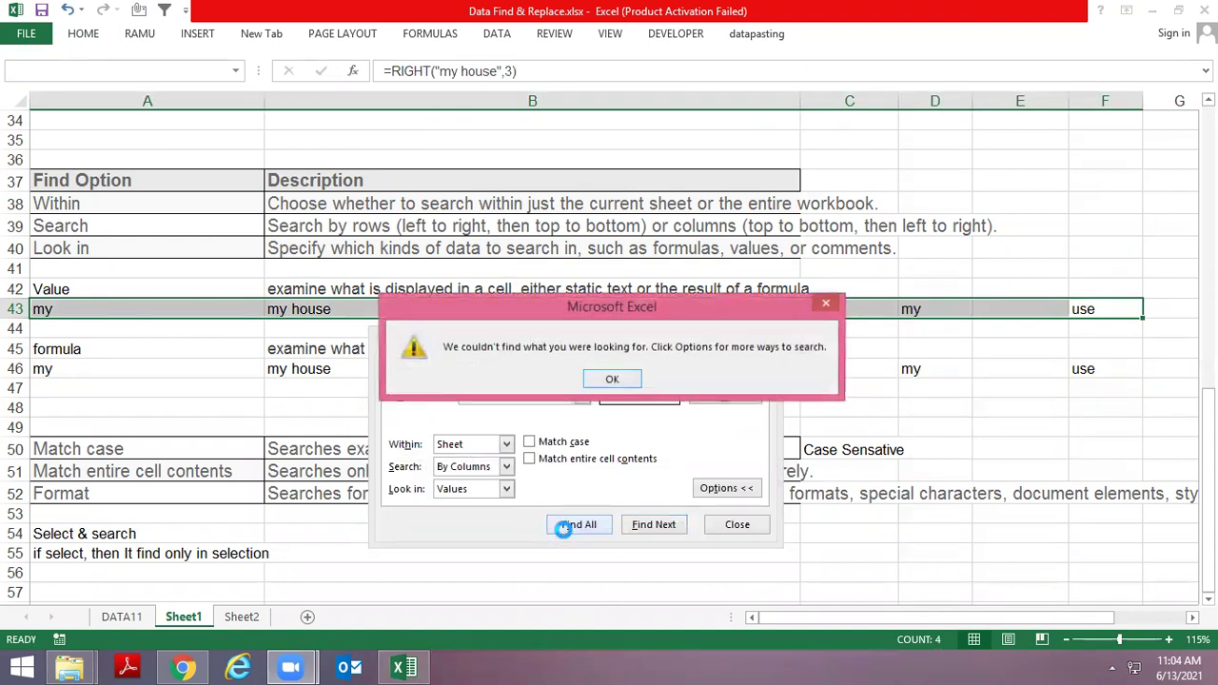
{"action": "left_click", "coordinate": [618, 381]}
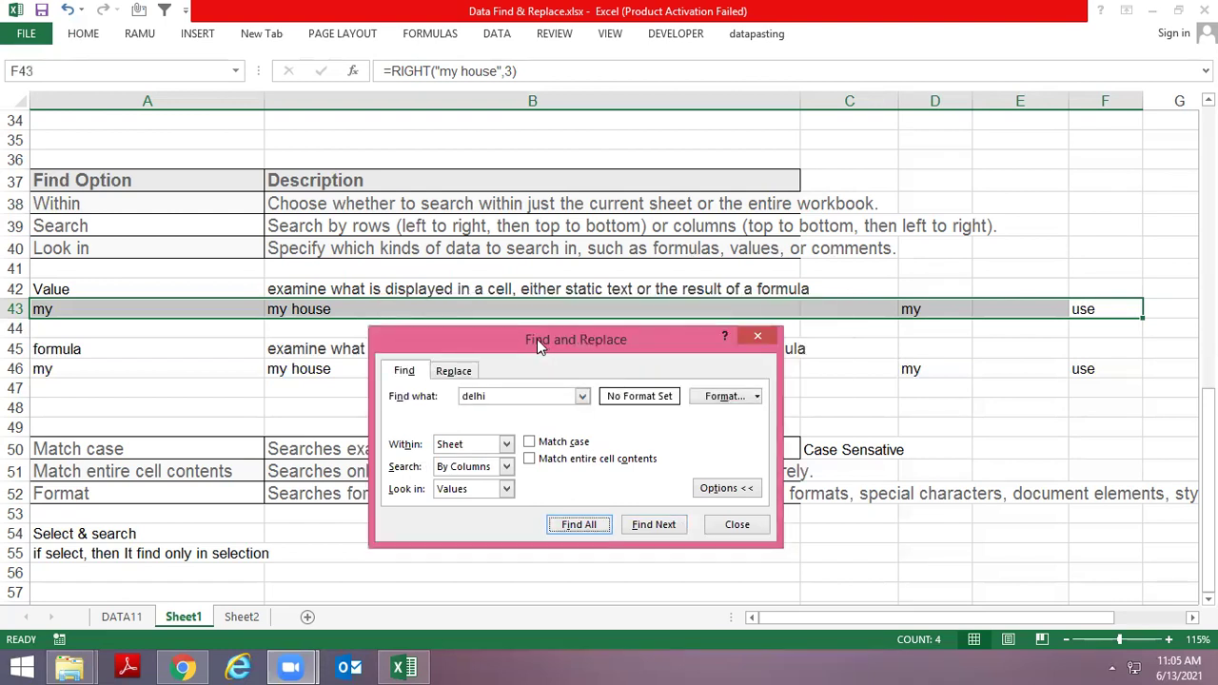
Find all cells containing 'my' and fill the three results yellow
{"action": "left_click_drag", "start_coordinate": [497, 396], "coordinate": [429, 400]}
{"action": "type", "text": "my"}
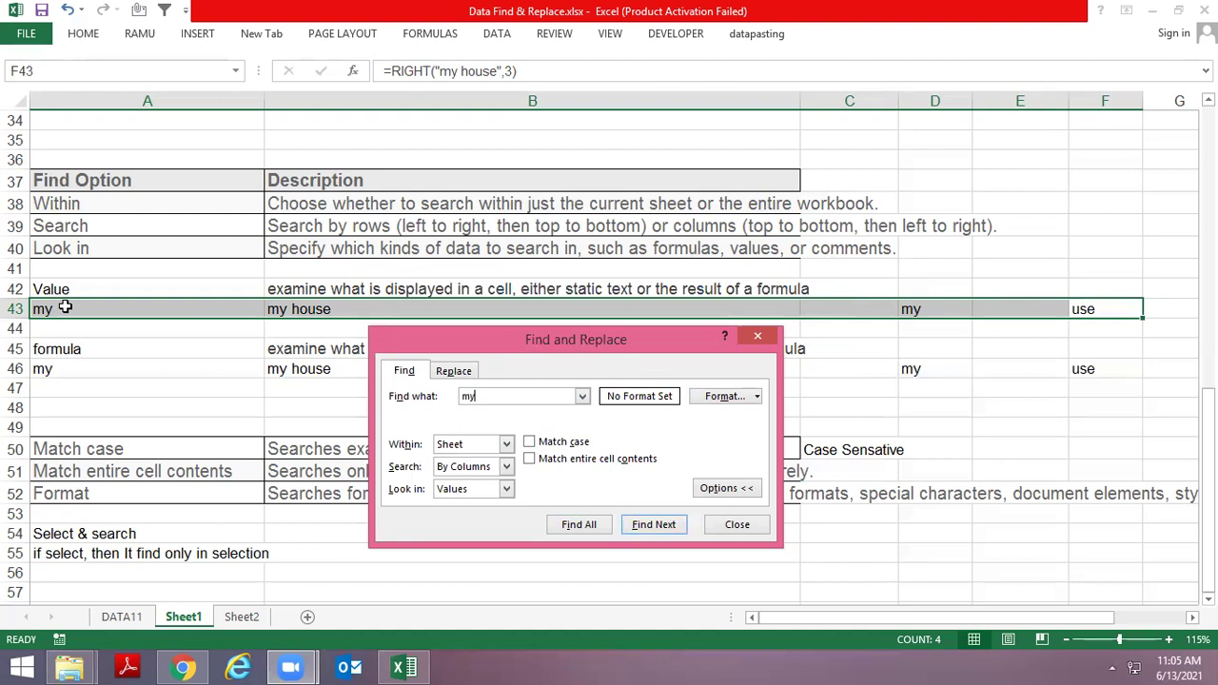
{"action": "left_click", "coordinate": [574, 527]}
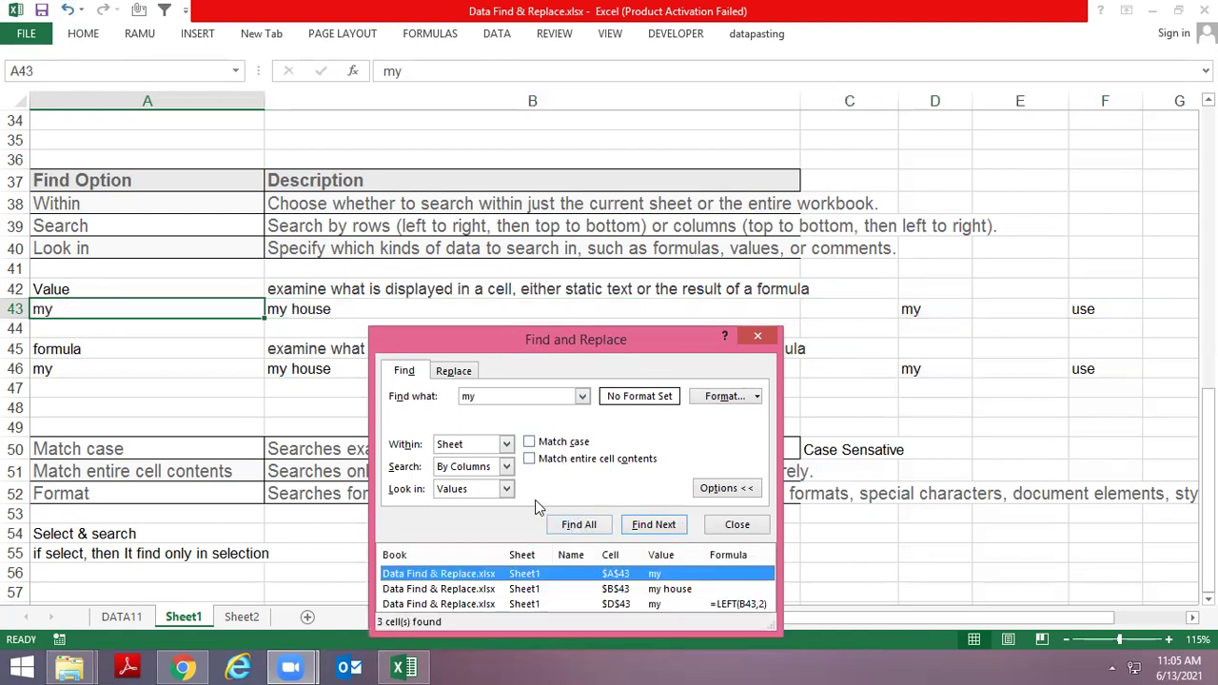
{"action": "key", "text": "ctrl+a"}
{"action": "left_click", "coordinate": [83, 36]}
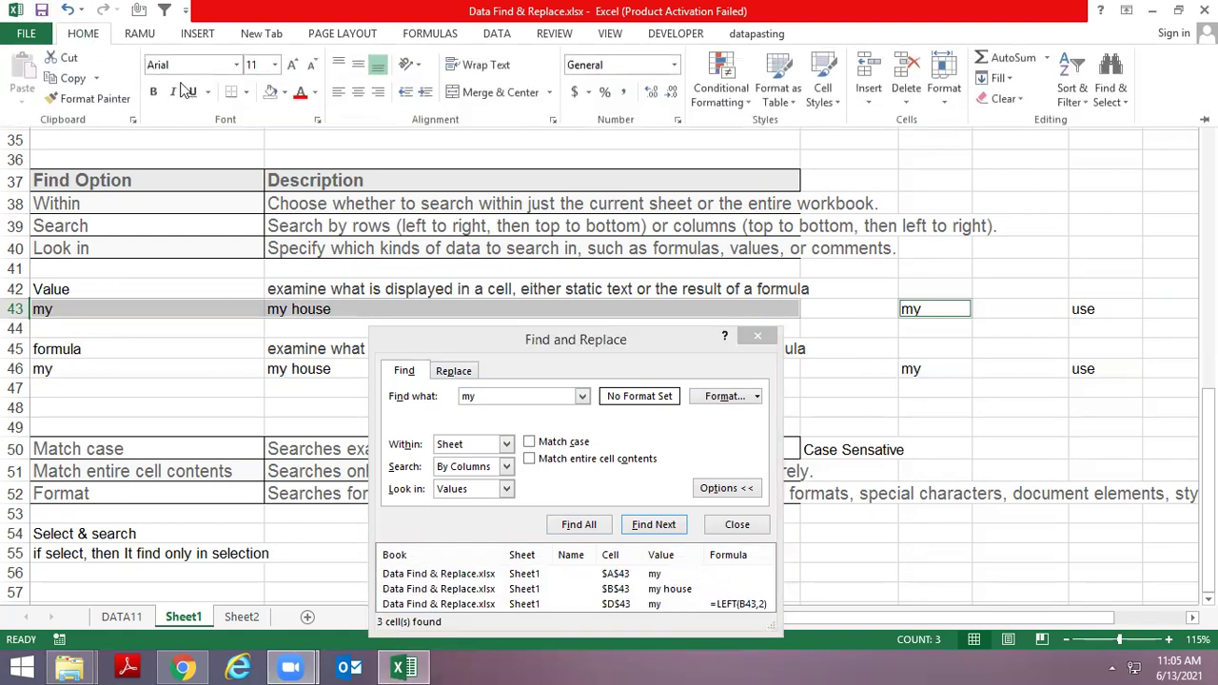
{"action": "left_click", "coordinate": [282, 98]}
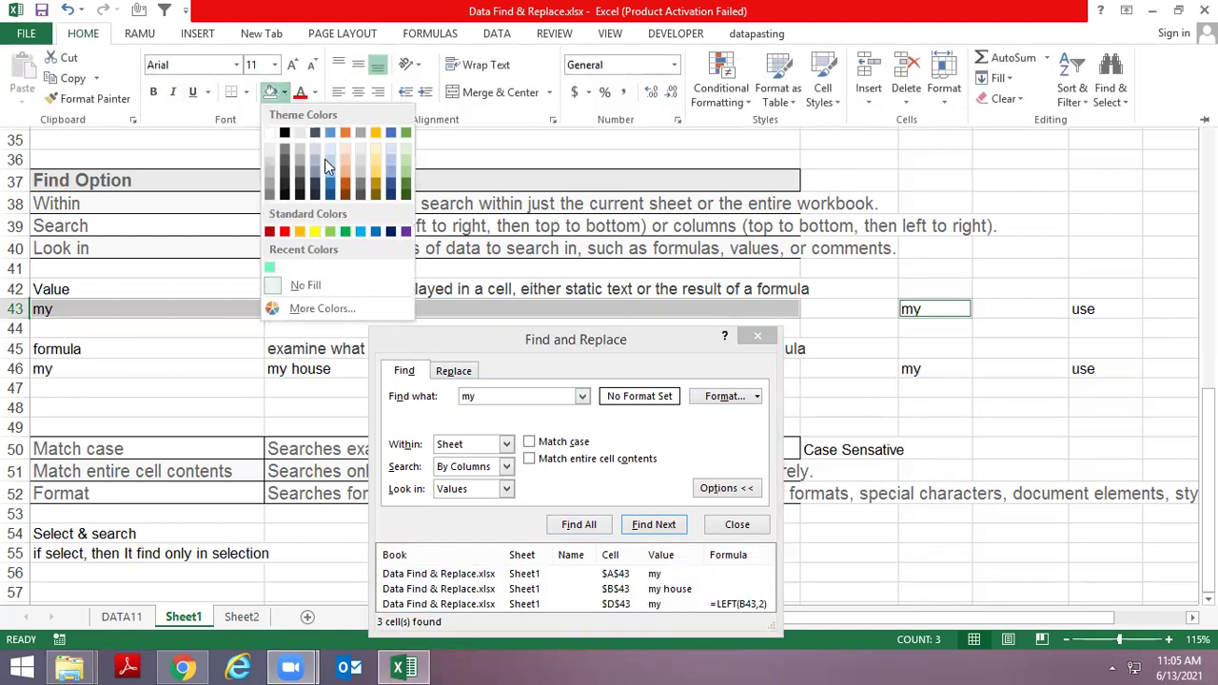
{"action": "left_click", "coordinate": [317, 231]}
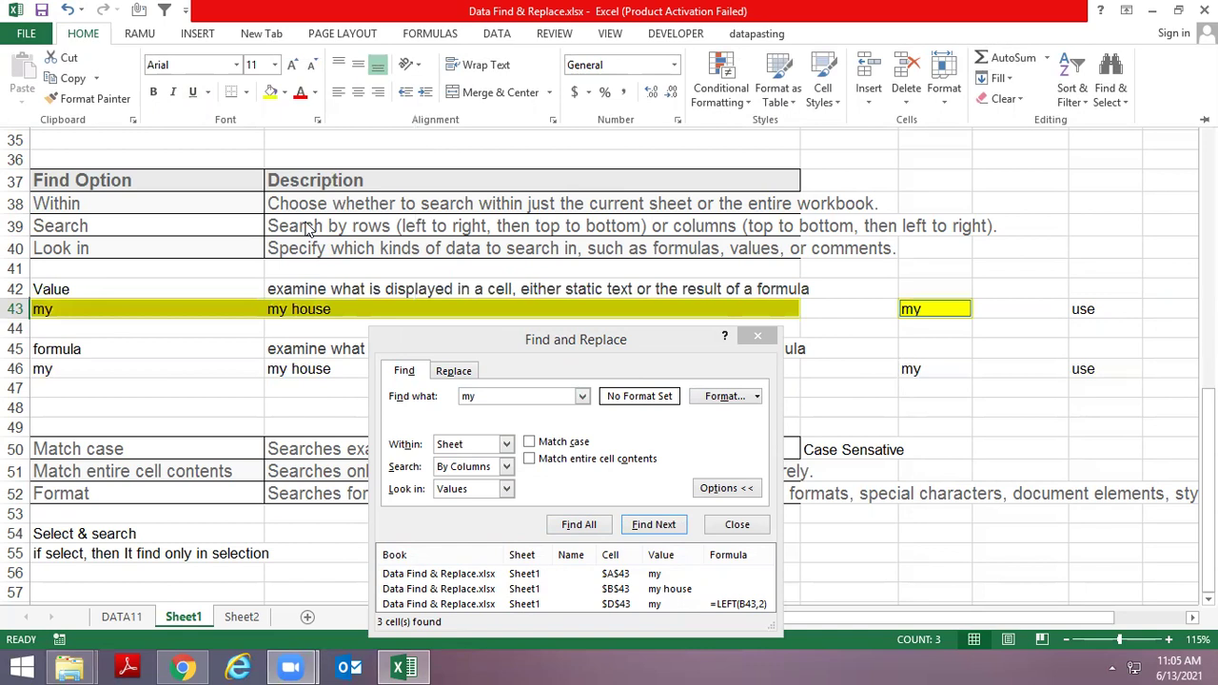
{"action": "left_click", "coordinate": [766, 343]}
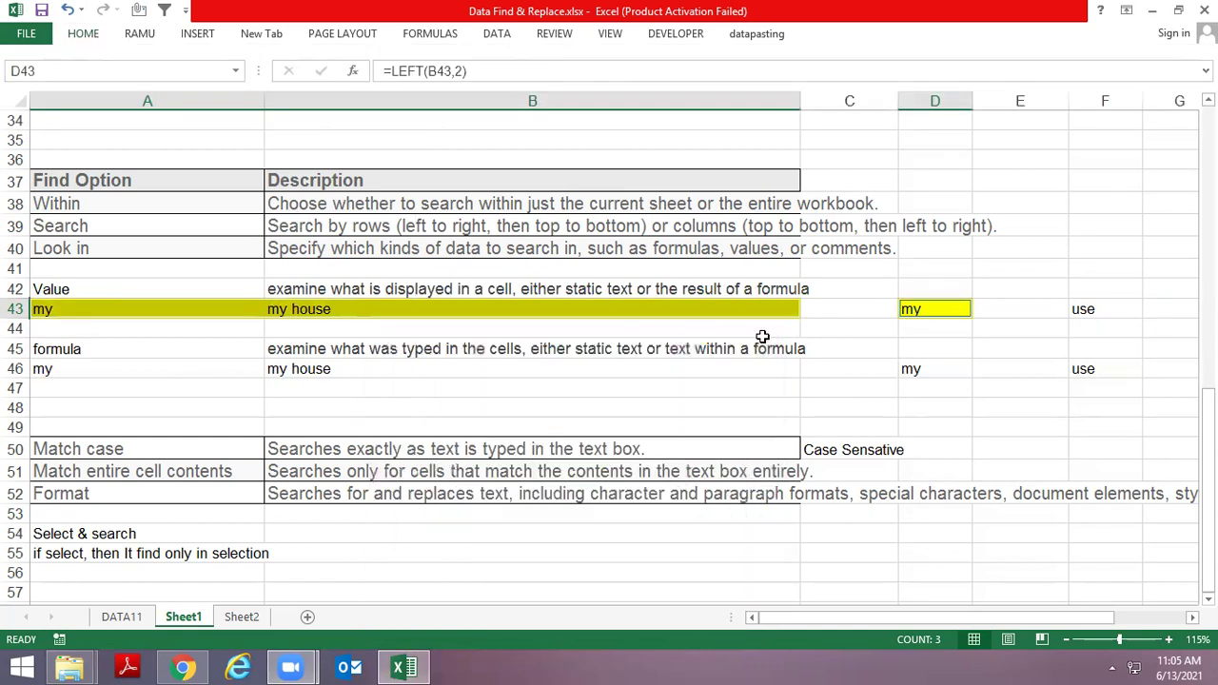
{"action": "left_click", "coordinate": [764, 340]}
{"action": "key", "text": "Left"}
{"action": "key", "text": "Up"}
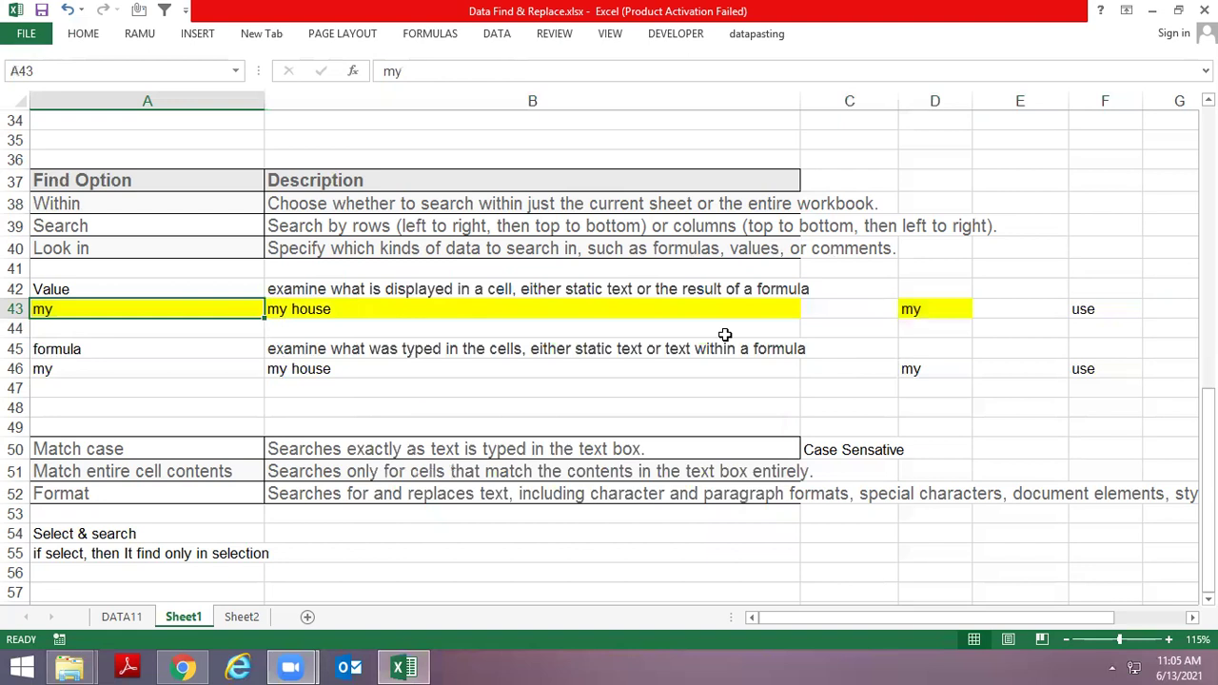
{"action": "key", "text": "Right"}
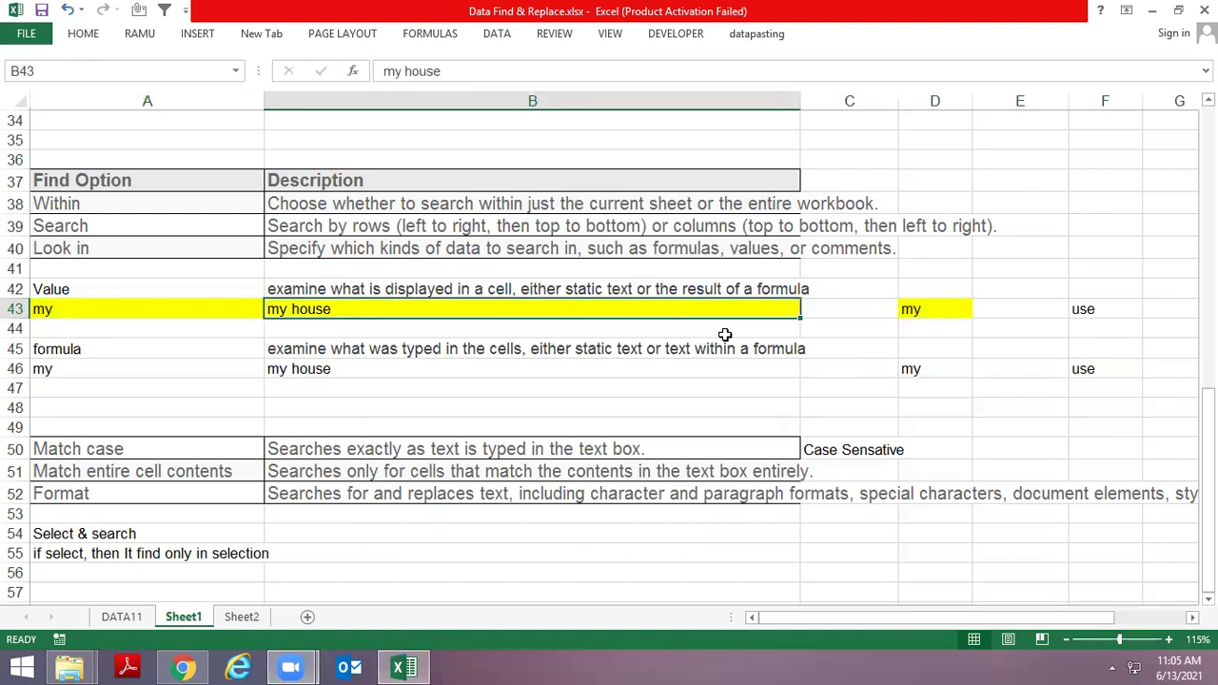
{"action": "key", "text": "Right"}
{"action": "key", "text": "Right"}
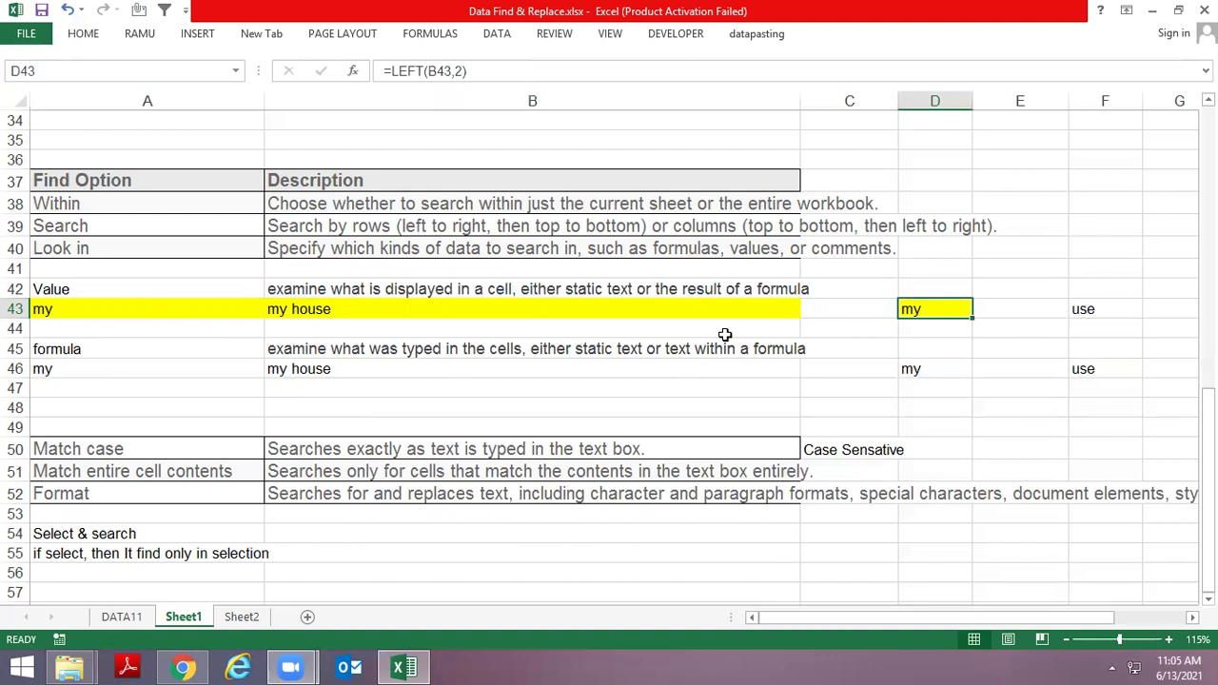
{"action": "key", "text": "Right"}
{"action": "key", "text": "Right"}
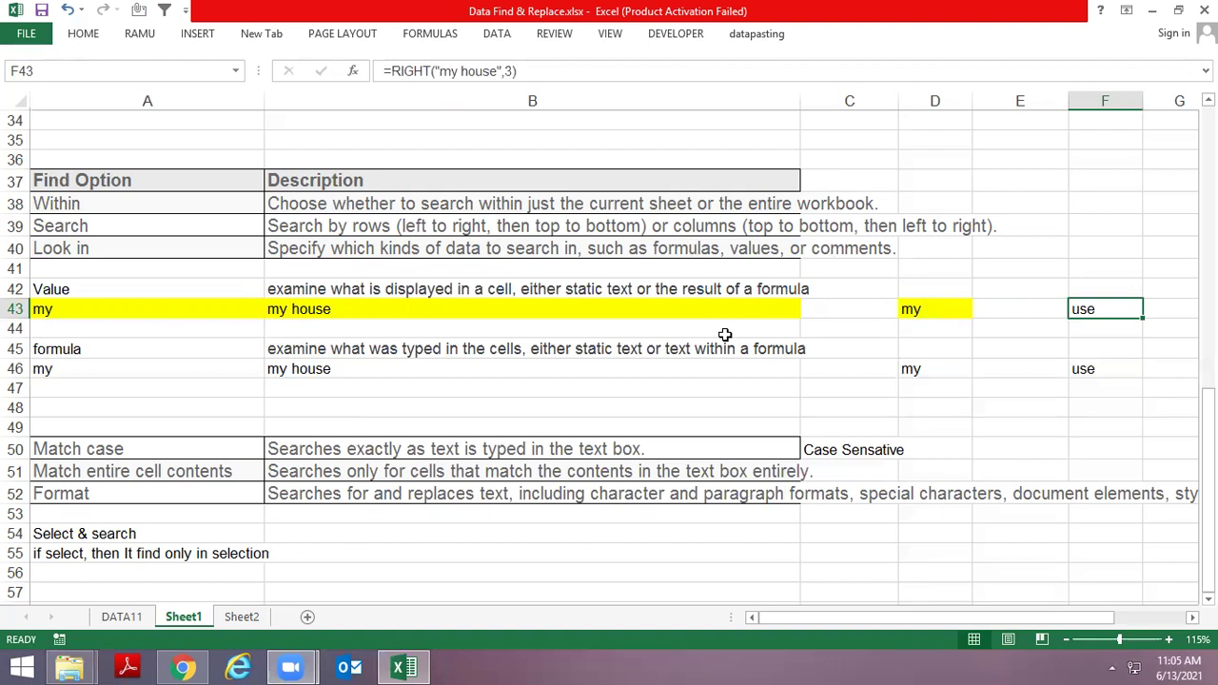
{"action": "key", "text": "Left"}
{"action": "key", "text": "Left"}
{"action": "key", "text": "Left"}
{"action": "key", "text": "Left"}
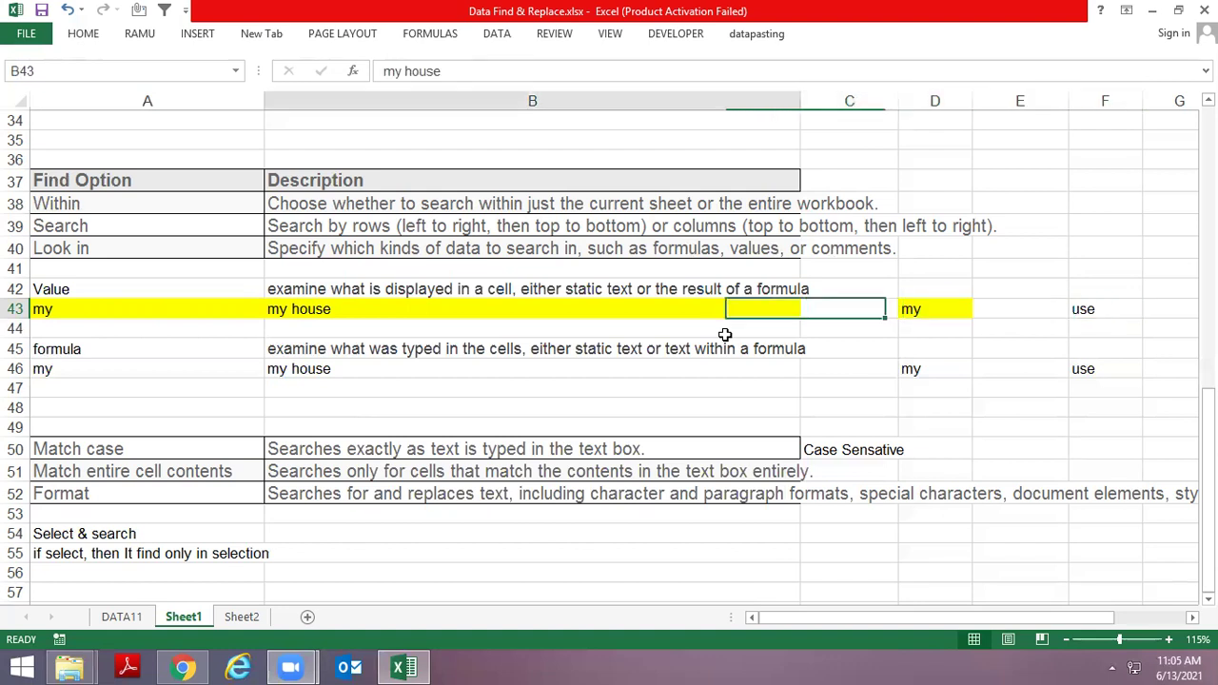
{"action": "key", "text": "Left"}
{"action": "key", "text": "Down"}
{"action": "key", "text": "Down"}
{"action": "key", "text": "Down"}
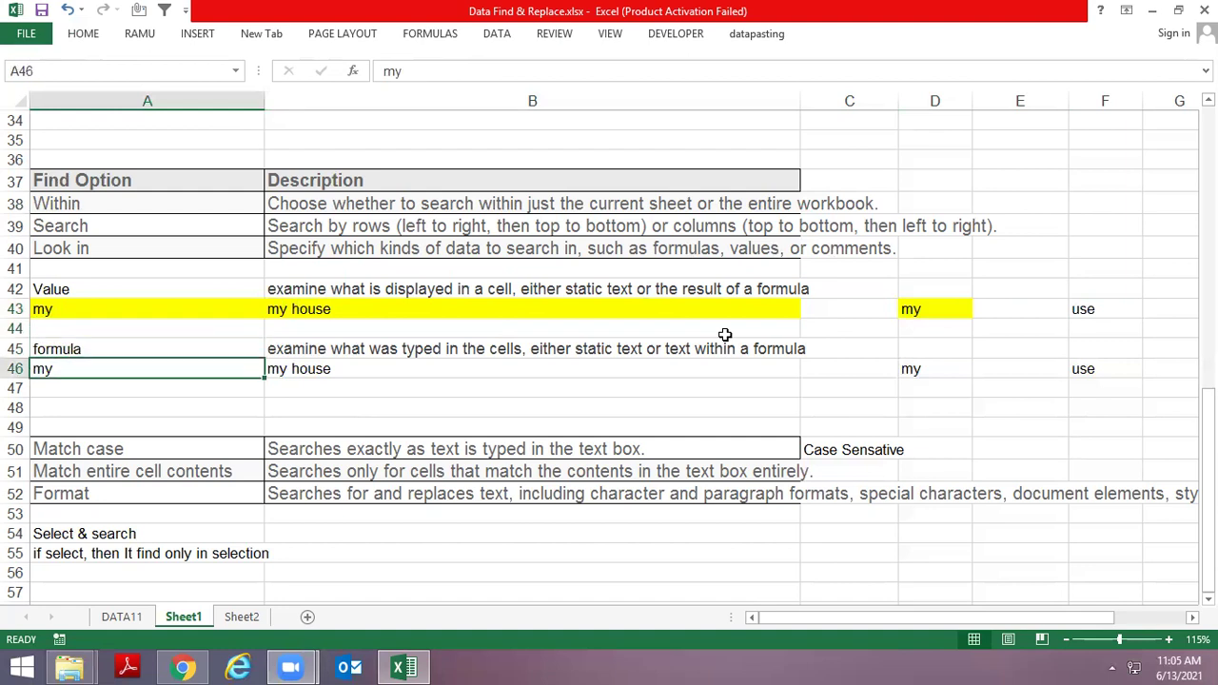
{"action": "key", "text": "Right"}
{"action": "key", "text": "Right"}
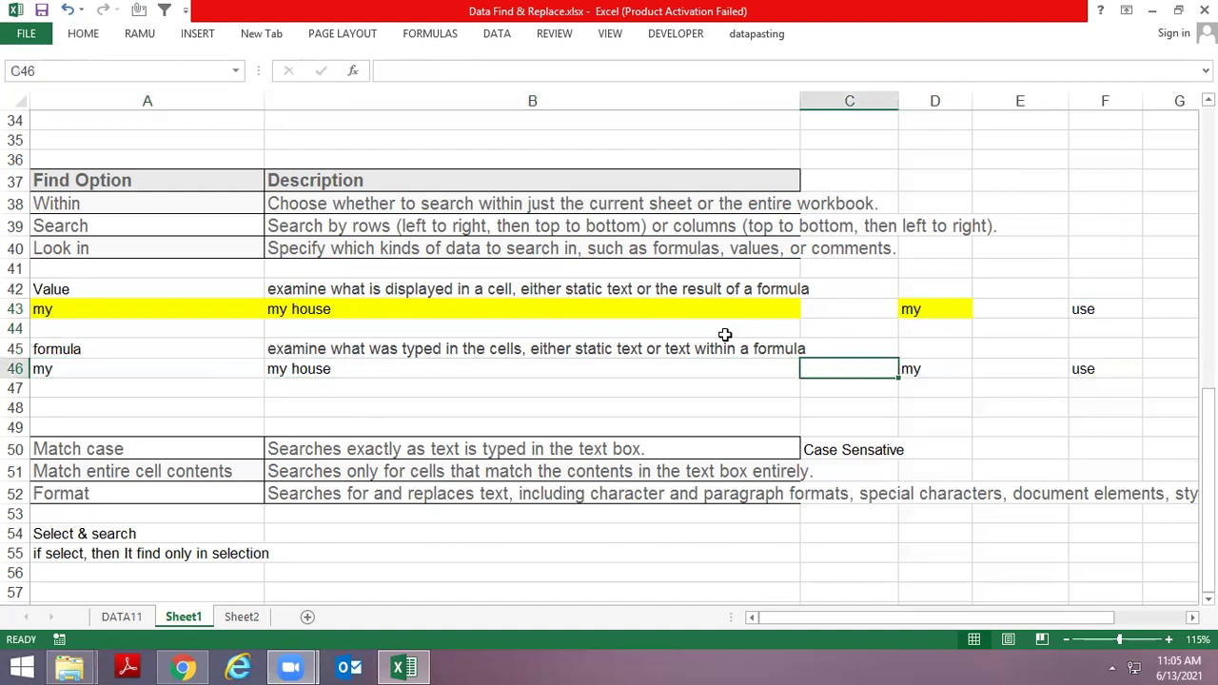
{"action": "key", "text": "Right"}
{"action": "key", "text": "Right"}
{"action": "key", "text": "Right"}
{"action": "key", "text": "shift+Left"}
{"action": "key", "text": "shift+Left"}
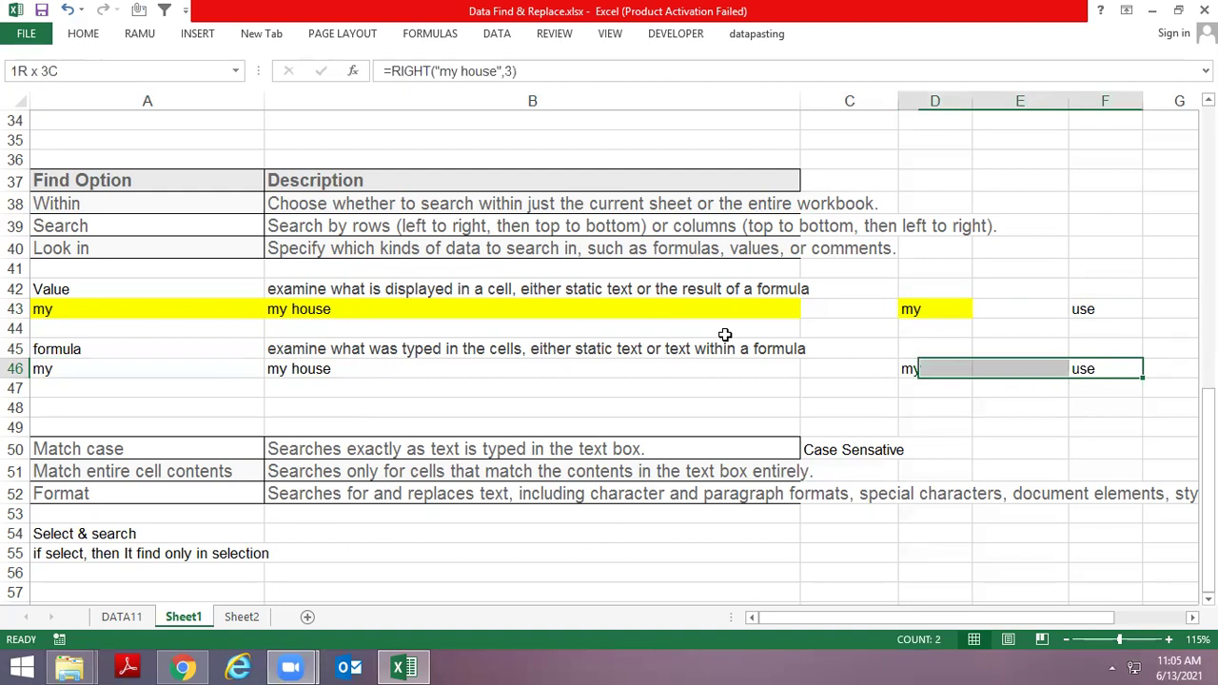
{"action": "key", "text": "shift+Left"}
{"action": "key", "text": "shift+Left"}
{"action": "key", "text": "shift+Left"}
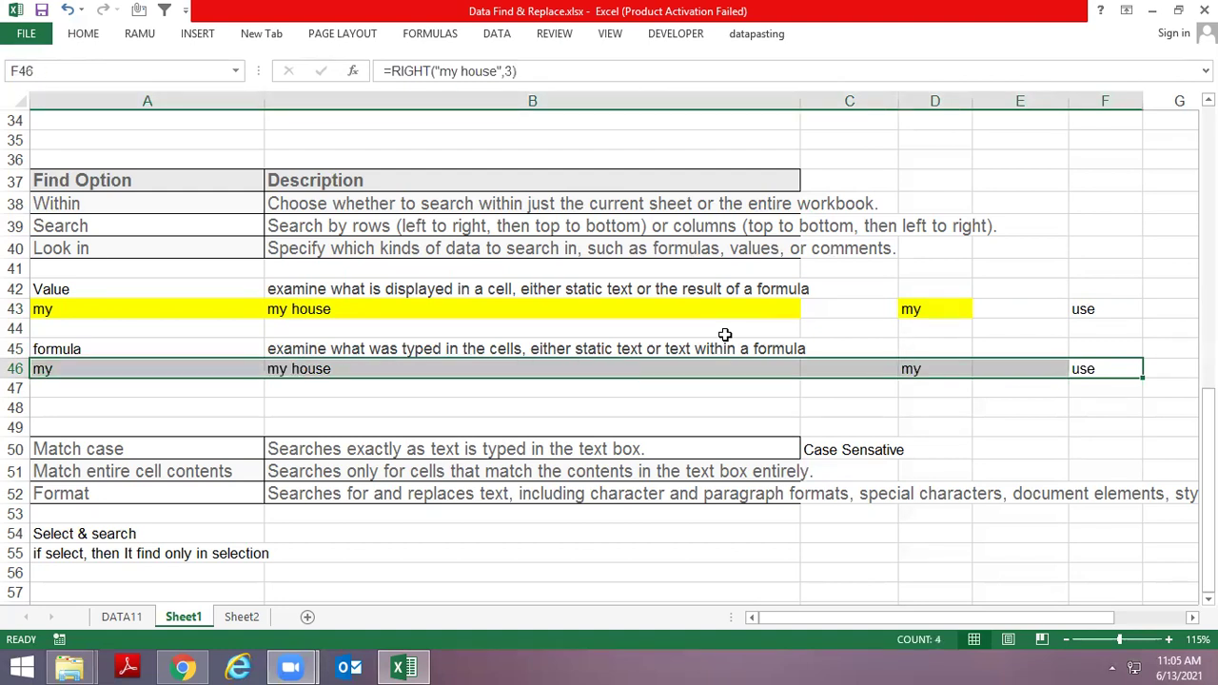
{"action": "key", "text": "ctrl+f"}
Find 'my' in Formulas and fill A46, B46 and F46 yellow
{"action": "left_click", "coordinate": [476, 560]}
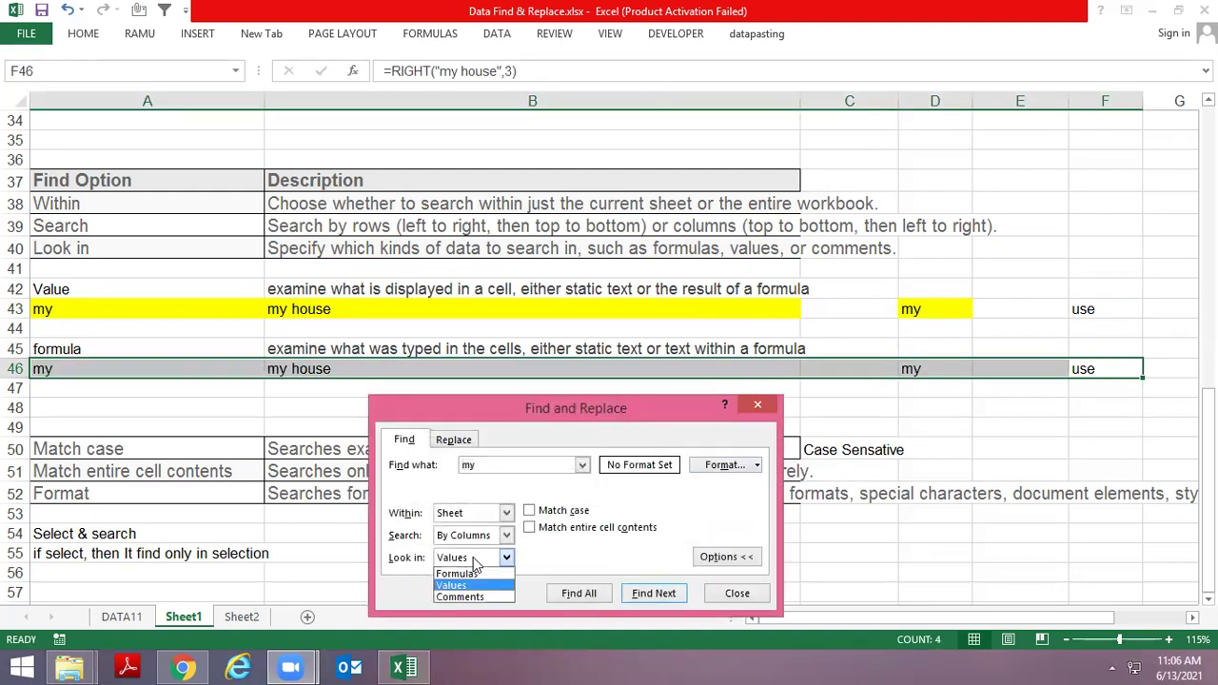
{"action": "left_click", "coordinate": [456, 573]}
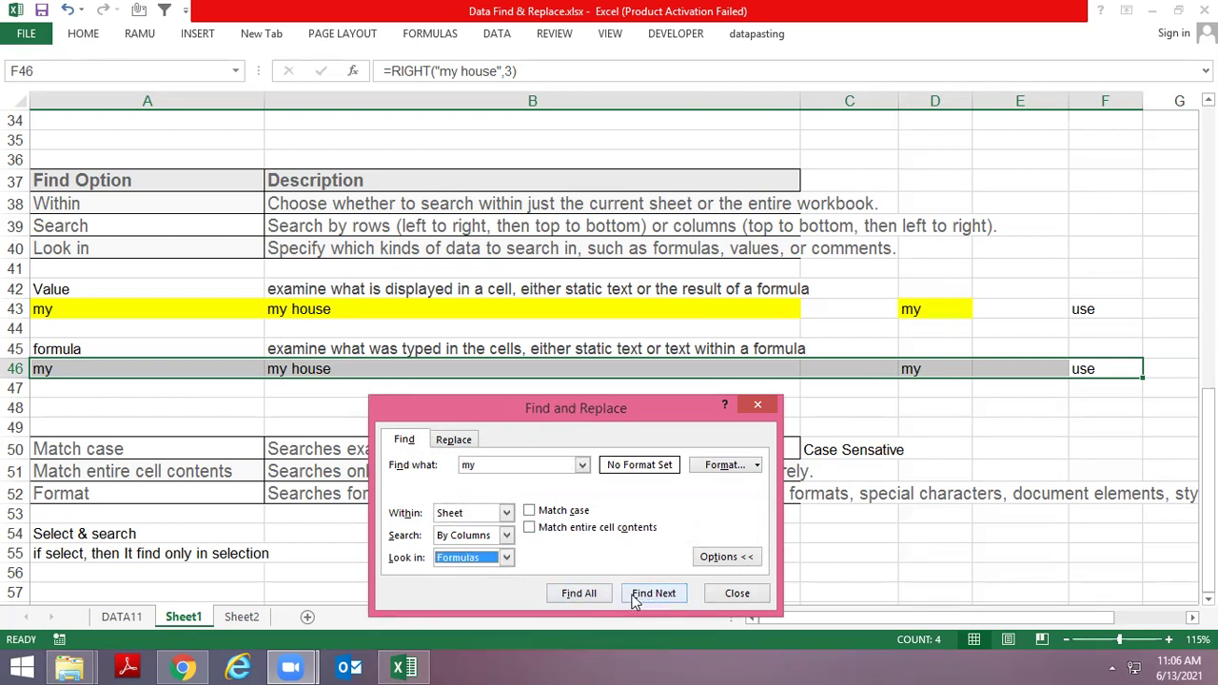
{"action": "left_click", "coordinate": [582, 594]}
{"action": "key", "text": "ctrl+a"}
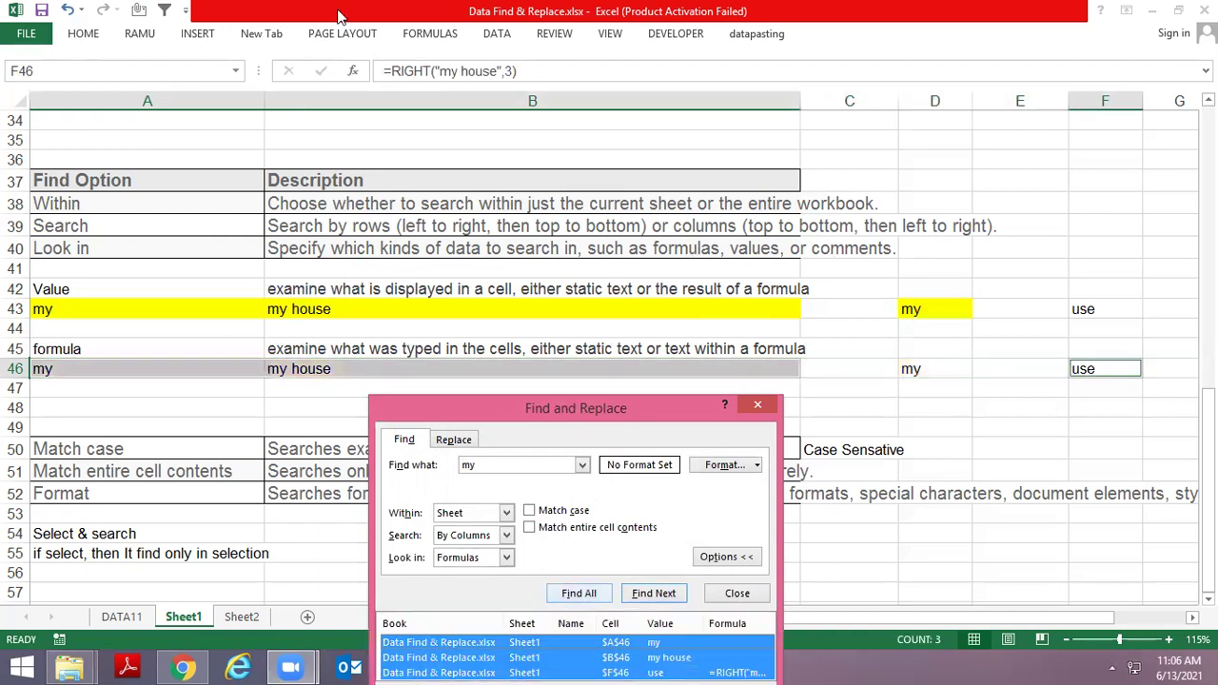
{"action": "left_click", "coordinate": [91, 38]}
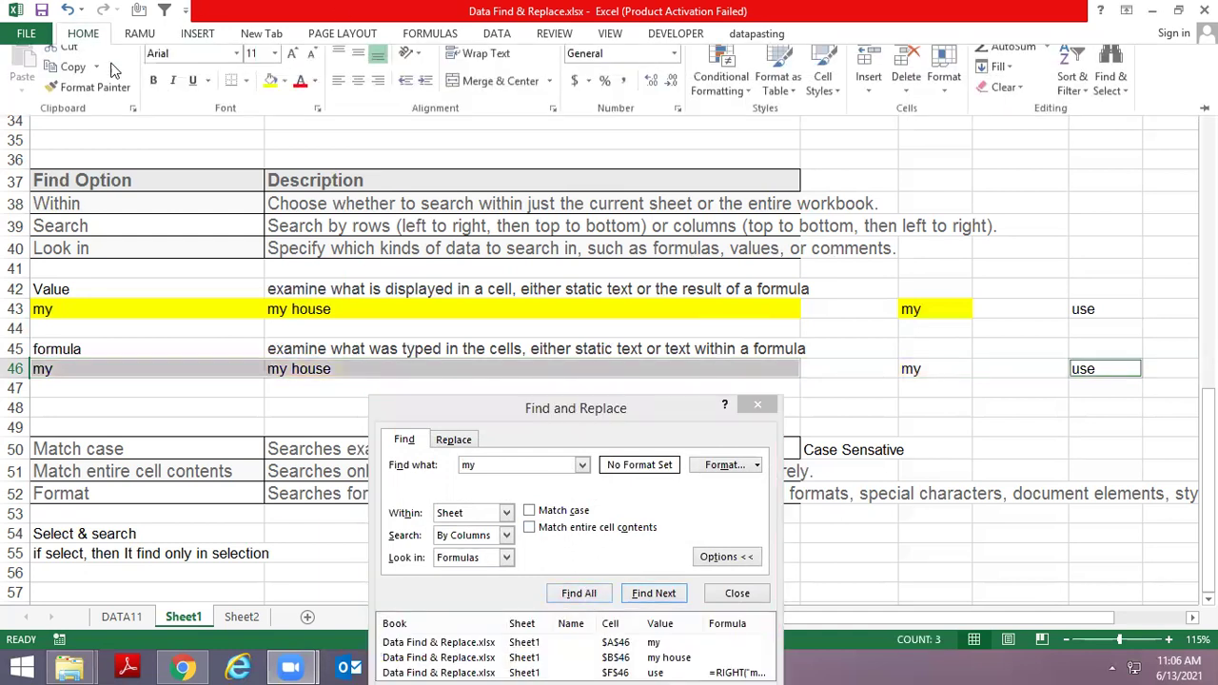
{"action": "left_click", "coordinate": [270, 92]}
{"action": "left_click", "coordinate": [758, 404]}
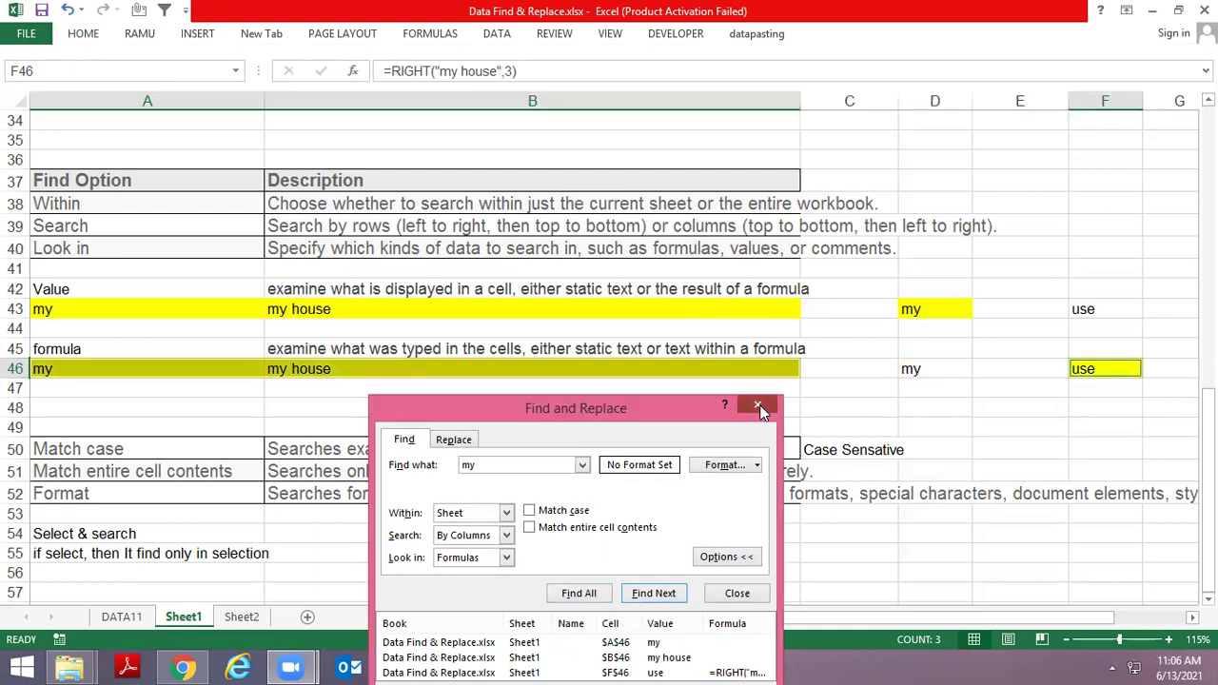
{"action": "left_click", "coordinate": [757, 405]}
Check the contents of cells A46 and D46
{"action": "left_click", "coordinate": [283, 386]}
{"action": "left_click", "coordinate": [179, 367]}
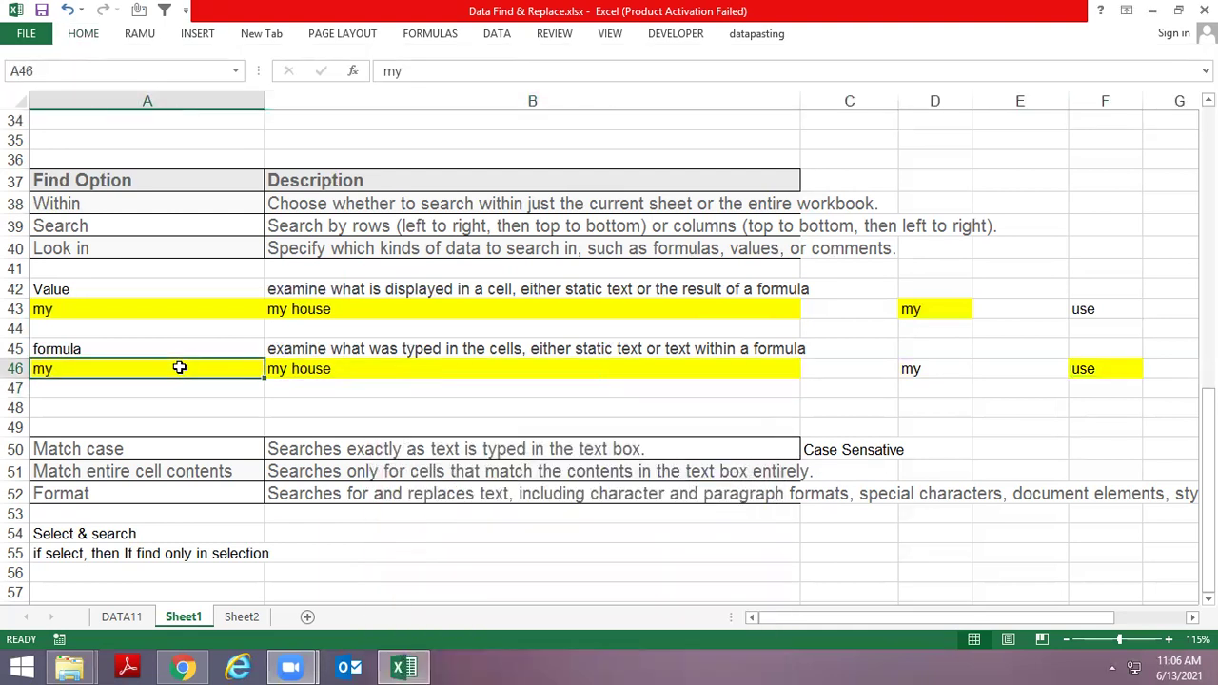
{"action": "key", "text": "Right"}
{"action": "key", "text": "Right"}
{"action": "key", "text": "Right"}
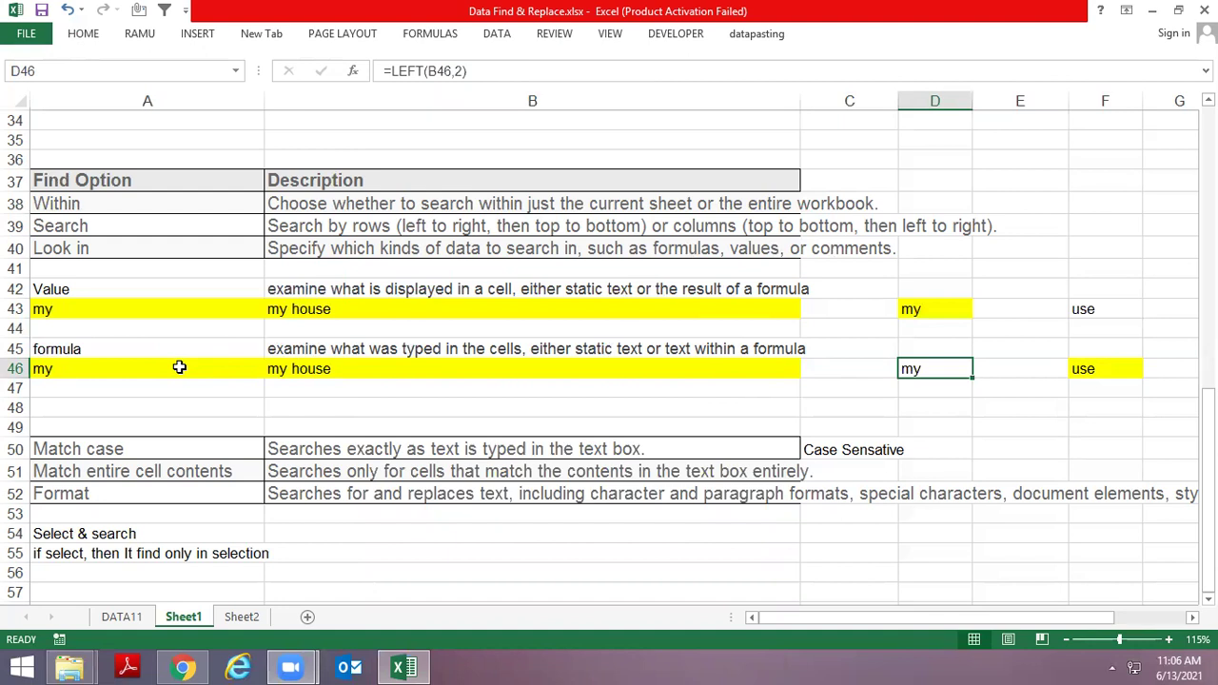
{"action": "key", "text": "Right"}
{"action": "key", "text": "Right"}
Examine the word 'my' in F46's formula without editing, then reopen Find
{"action": "key", "text": "F2"}
{"action": "key", "text": "Up"}
{"action": "key", "text": "Right"}
{"action": "key", "text": "shift+Right"}
{"action": "key", "text": "shift+Right"}
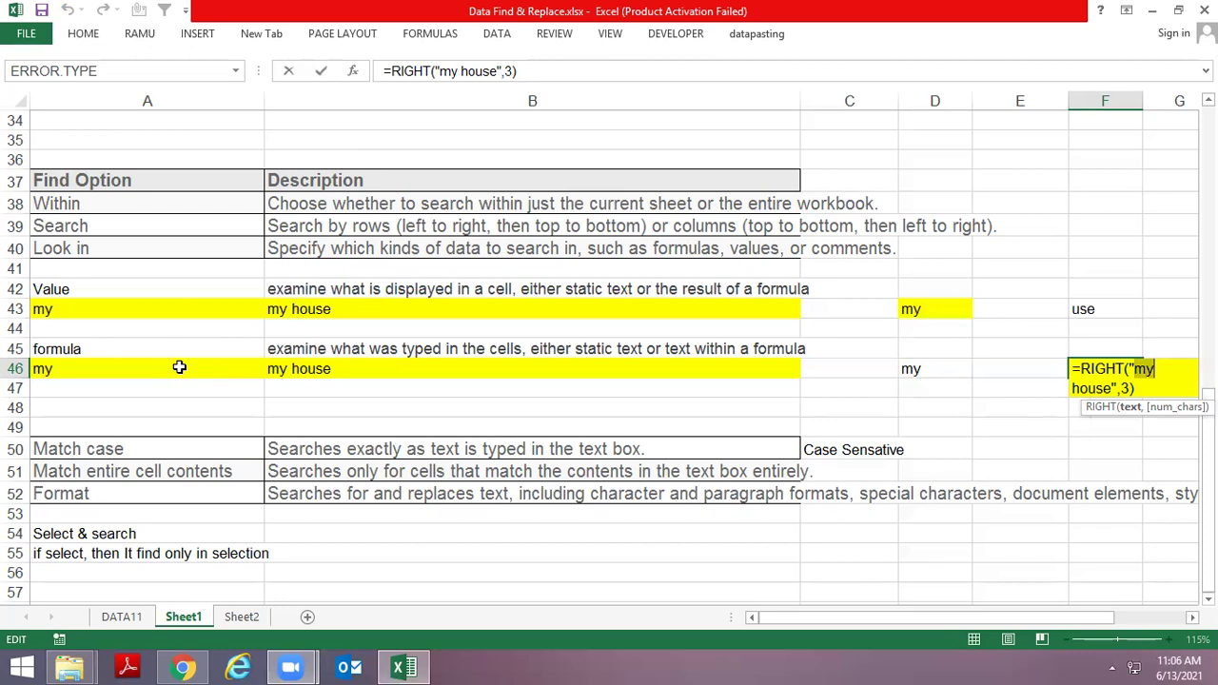
{"action": "key", "text": "Escape"}
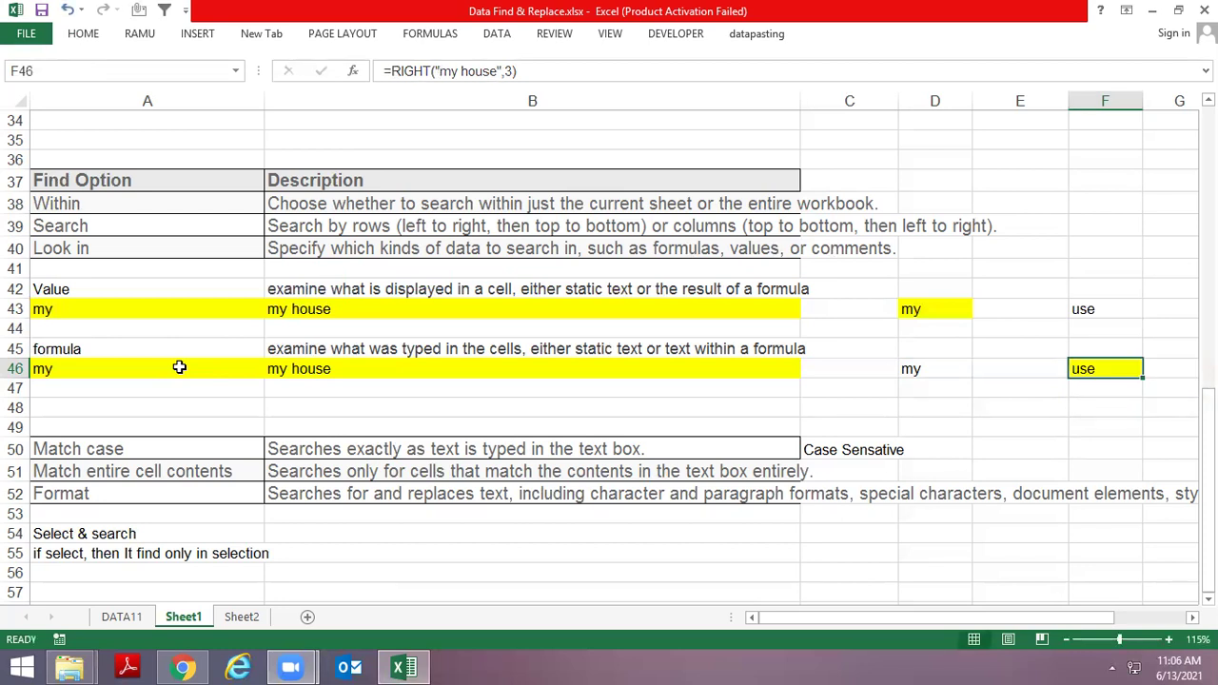
{"action": "key", "text": "ctrl+f"}
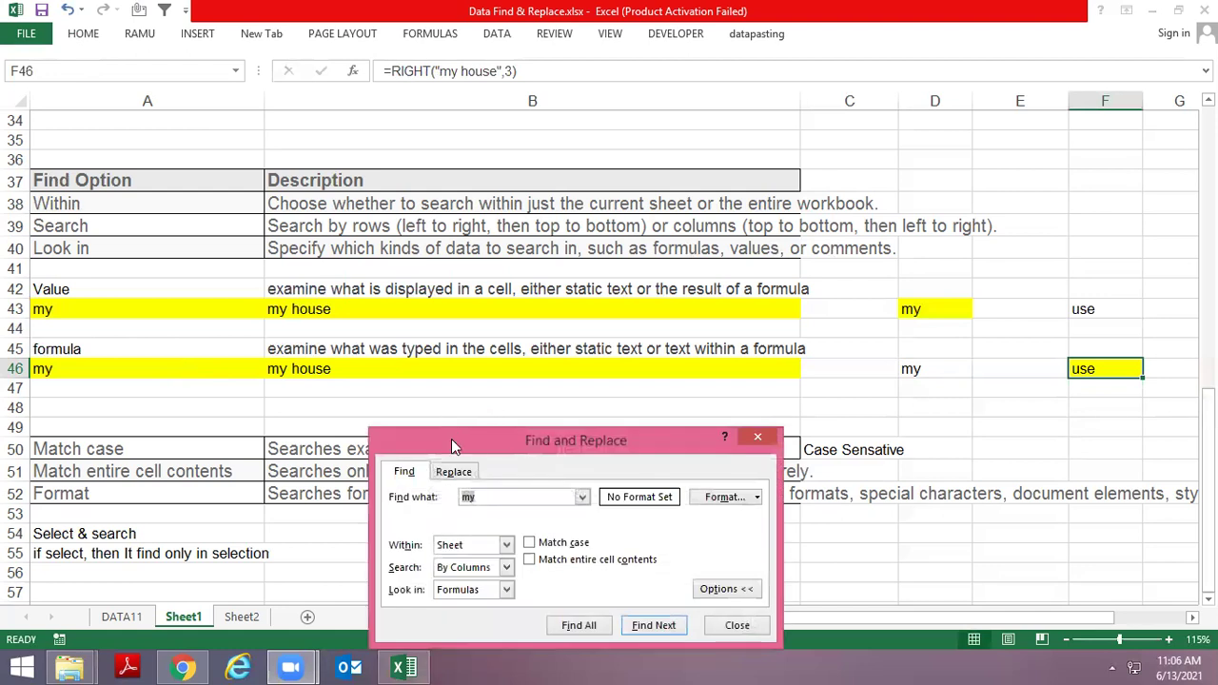
Move the Find window higher, keep Look in on Formulas, and close it
{"action": "left_click_drag", "start_coordinate": [479, 428], "coordinate": [447, 168]}
{"action": "left_click", "coordinate": [476, 328]}
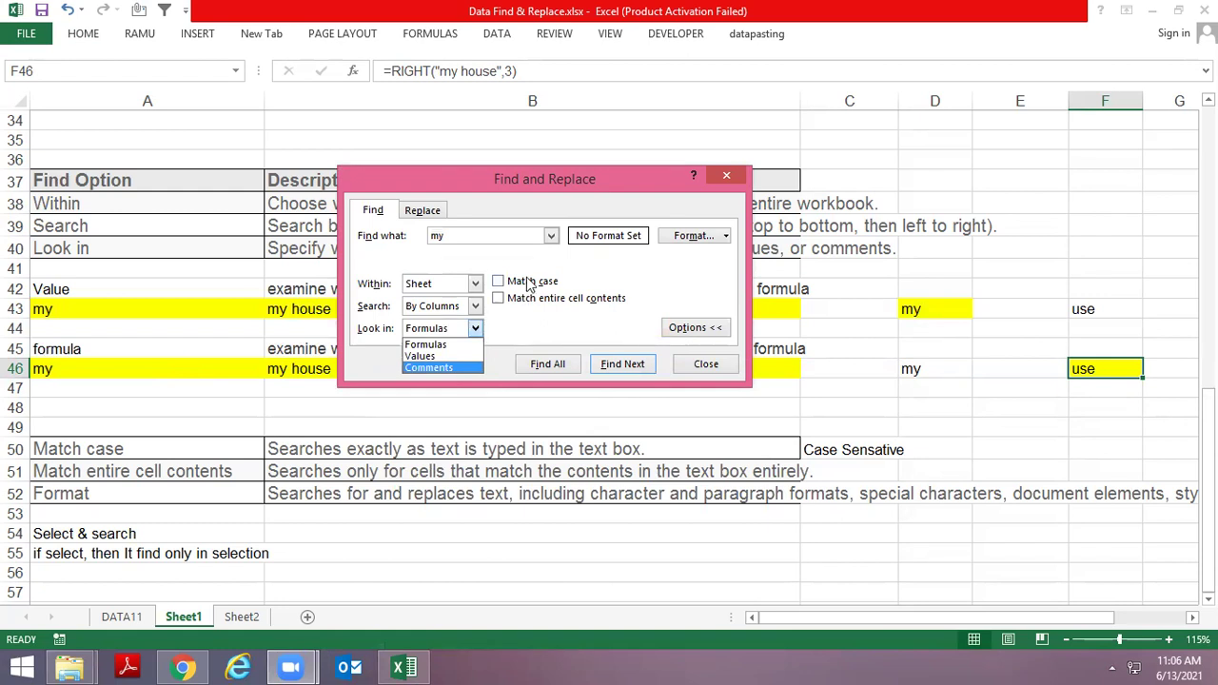
{"action": "left_click", "coordinate": [462, 345]}
{"action": "key", "text": "Escape"}
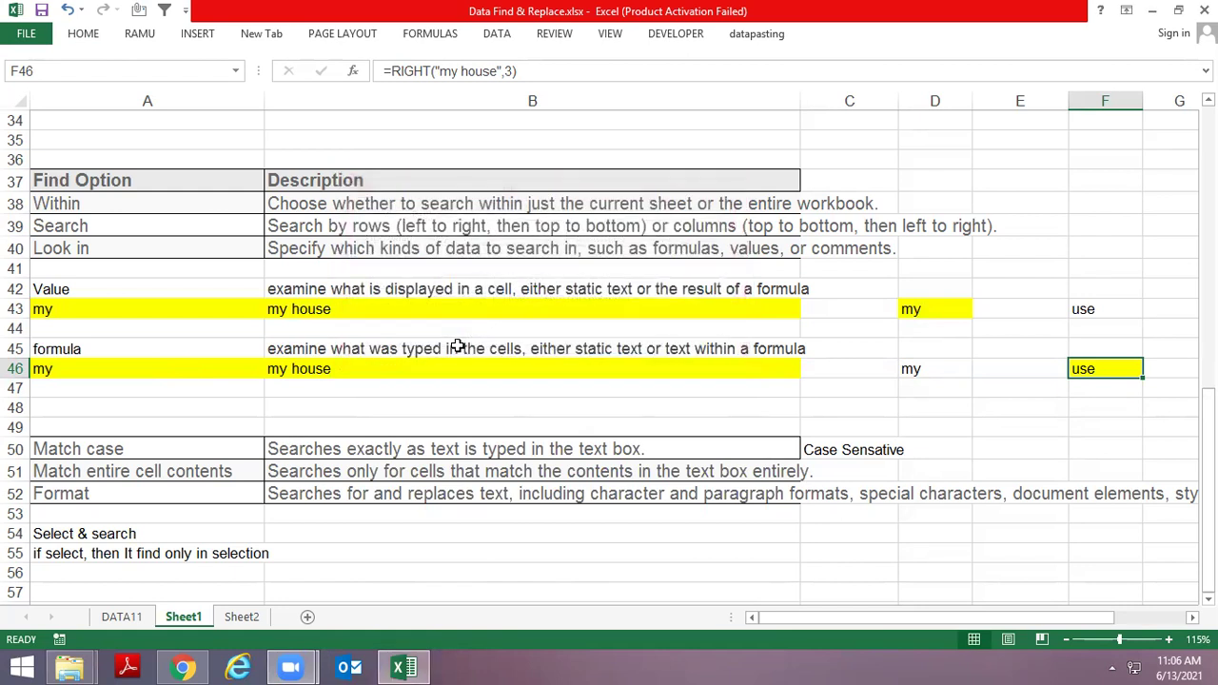
{"action": "key", "text": "ctrl+f"}
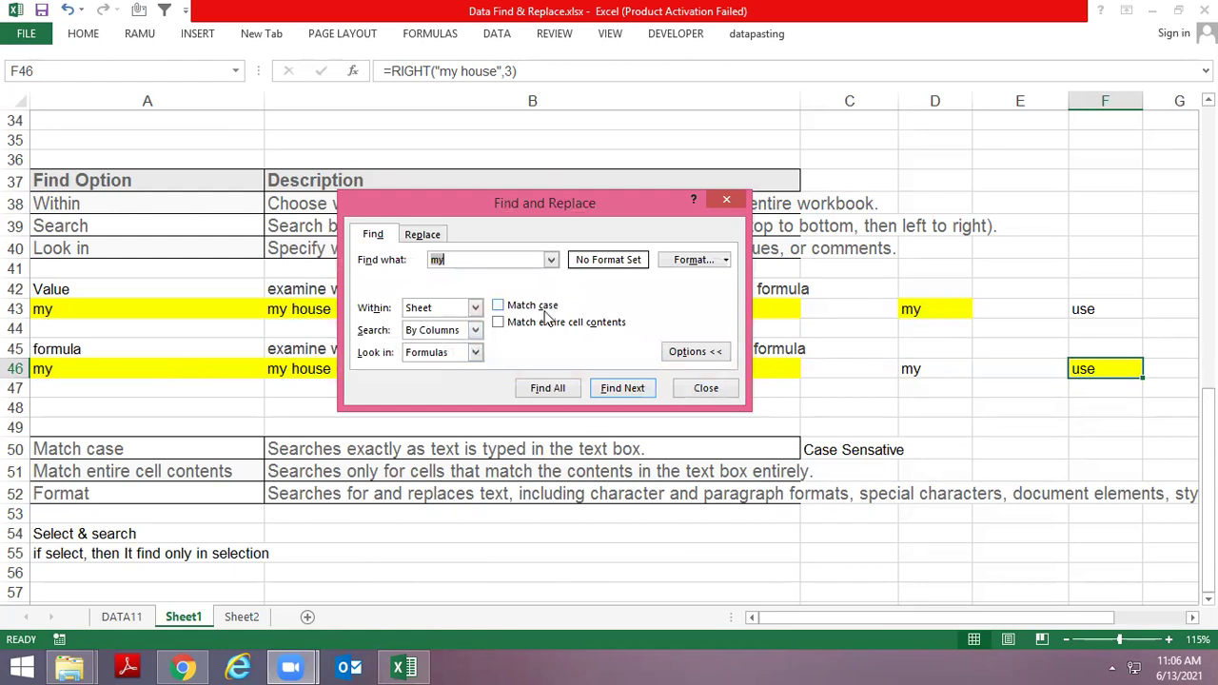
{"action": "key", "text": "Escape"}
{"action": "scroll", "coordinate": [533, 236], "scroll_direction": "up", "scroll_amount": 11}
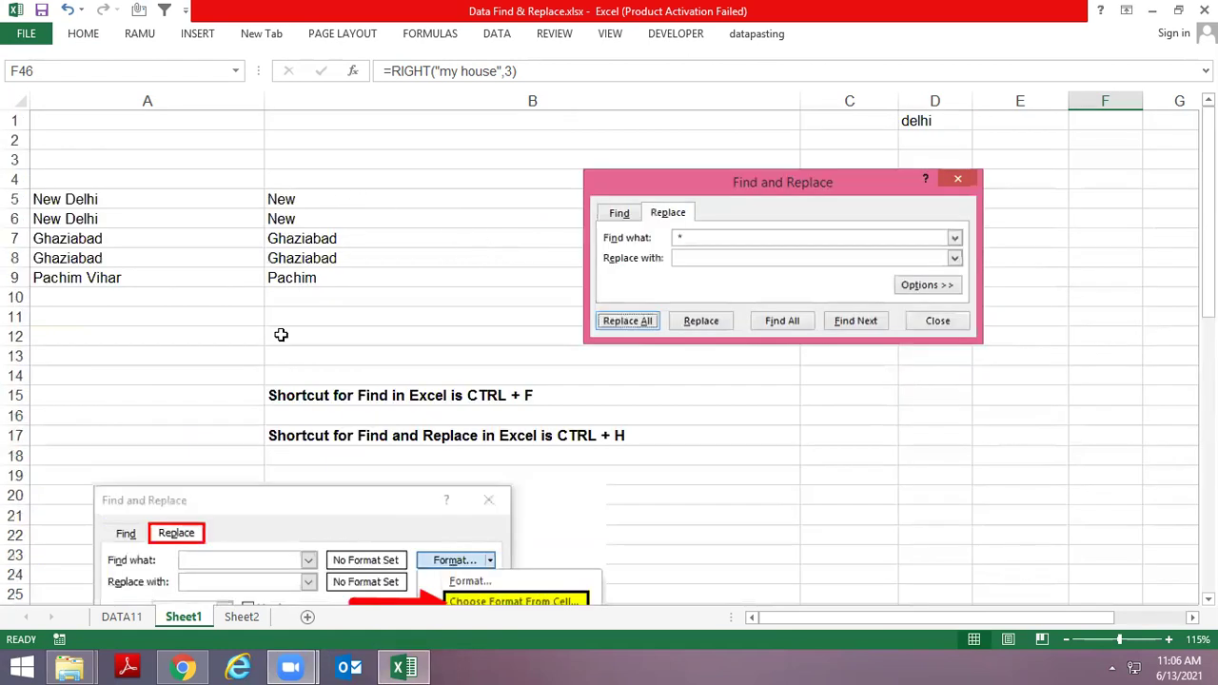
Enter RAJA in C16 and raja in C18
{"action": "scroll", "coordinate": [297, 317], "scroll_direction": "down", "scroll_amount": 2}
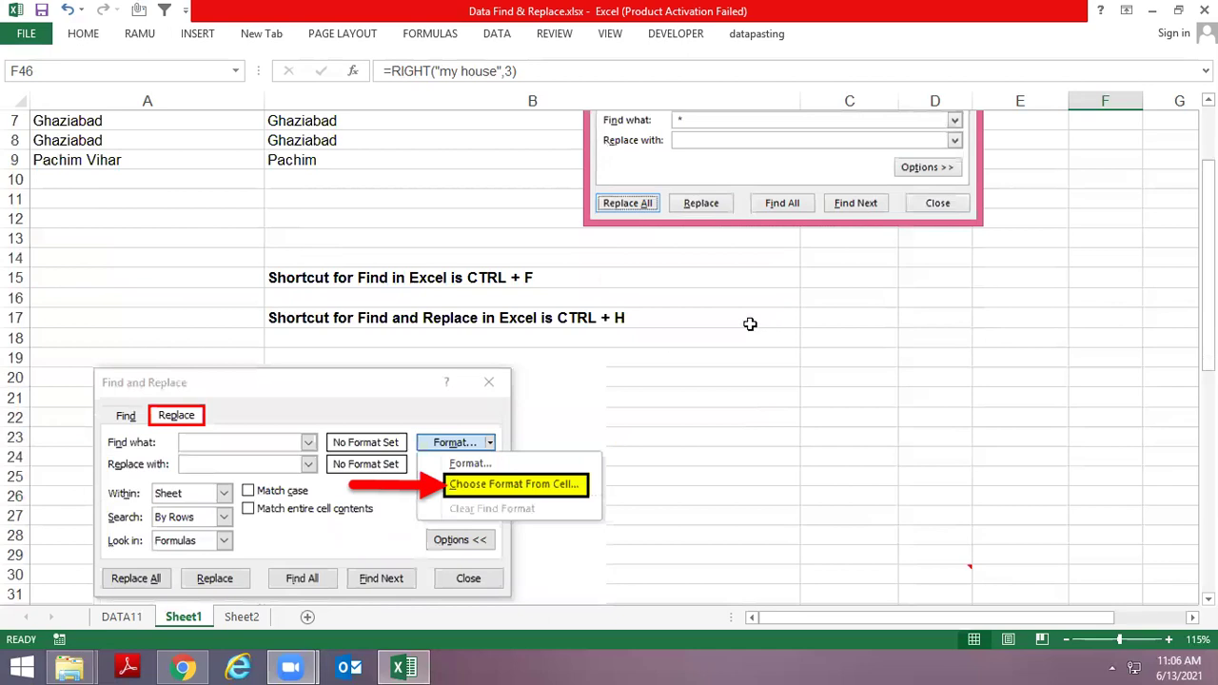
{"action": "left_click", "coordinate": [832, 304]}
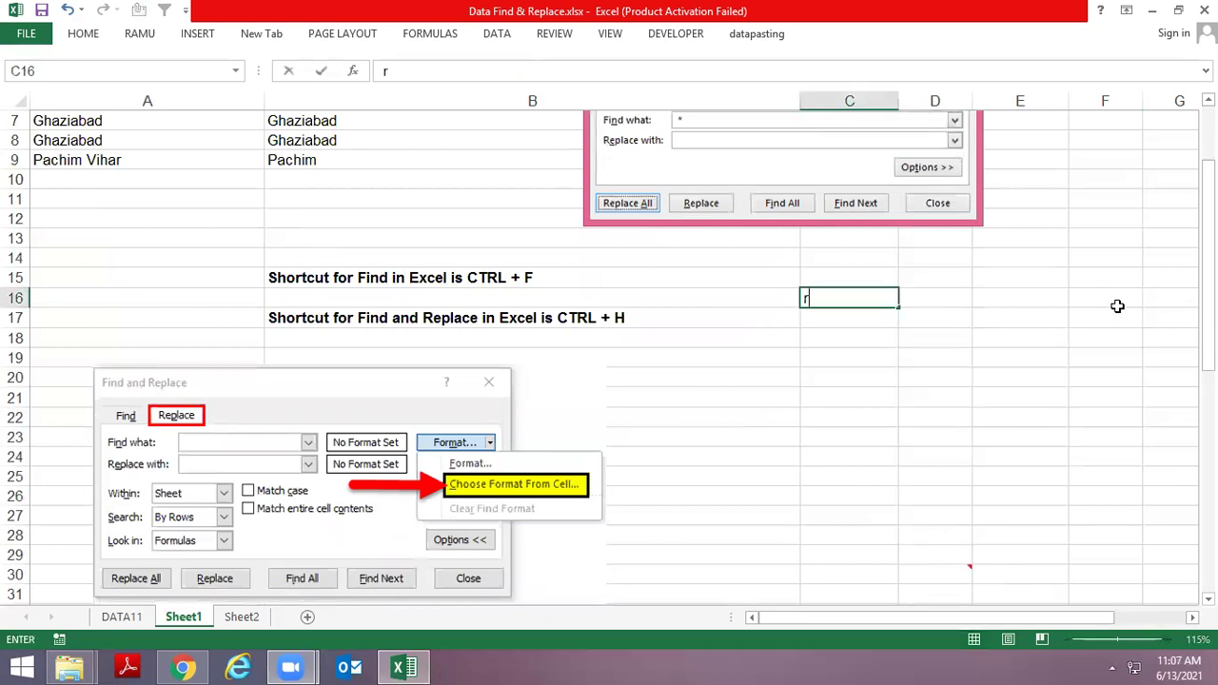
{"action": "type", "text": "RAJ"}
{"action": "type", "text": "A"}
{"action": "key", "text": "Return"}
{"action": "key", "text": "Return"}
{"action": "type", "text": "raja"}
Enter the equality formula =C16=C18 in C19, which returns TRUE
{"action": "key", "text": "Return"}
{"action": "type", "text": "="}
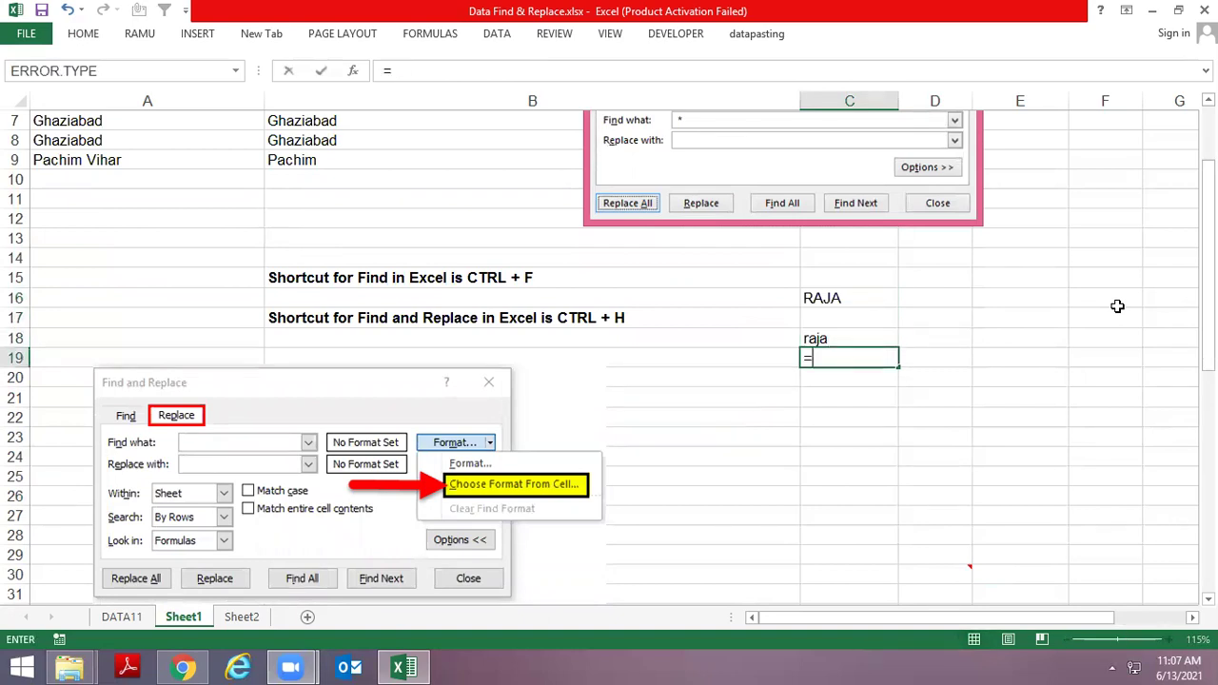
{"action": "key", "text": "Up"}
{"action": "key", "text": "Up"}
{"action": "key", "text": "Up"}
{"action": "type", "text": "="}
{"action": "key", "text": "Up"}
{"action": "key", "text": "Return"}
{"action": "key", "text": "Up"}
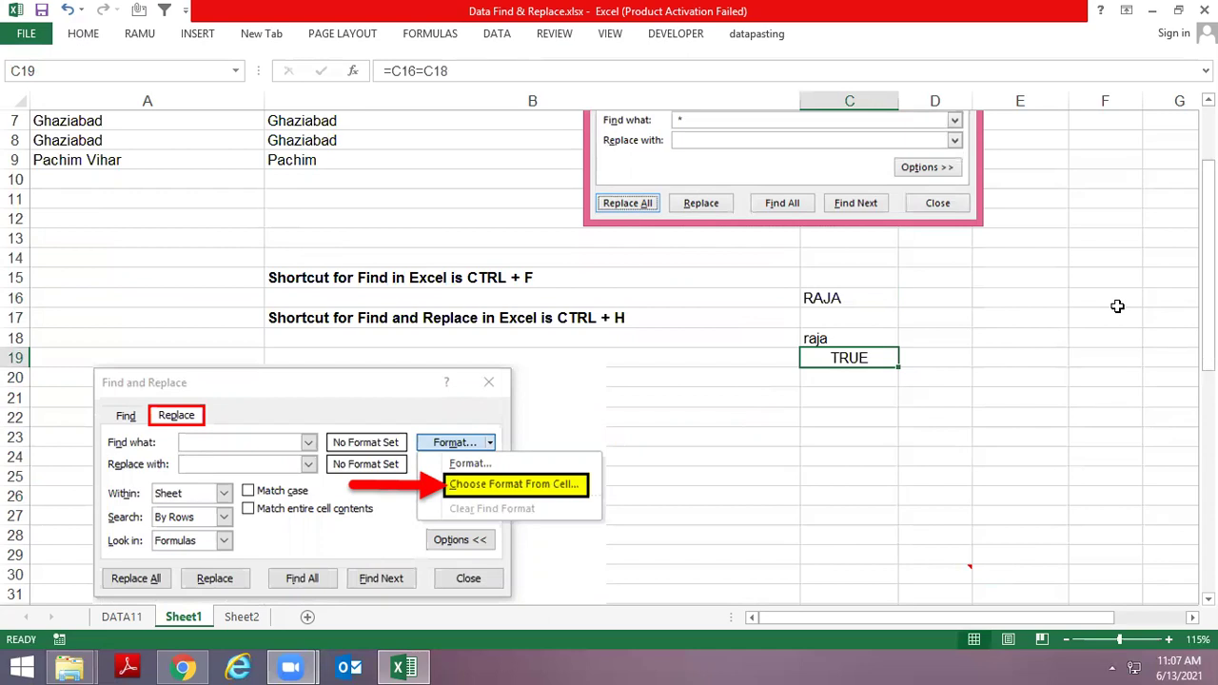
Enter =EXACT(C16,C19) in D17, which returns FALSE
{"action": "key", "text": "Up"}
{"action": "key", "text": "Up"}
{"action": "key", "text": "Up"}
{"action": "key", "text": "Down"}
{"action": "key", "text": "Right"}
{"action": "type", "text": "=ex"}
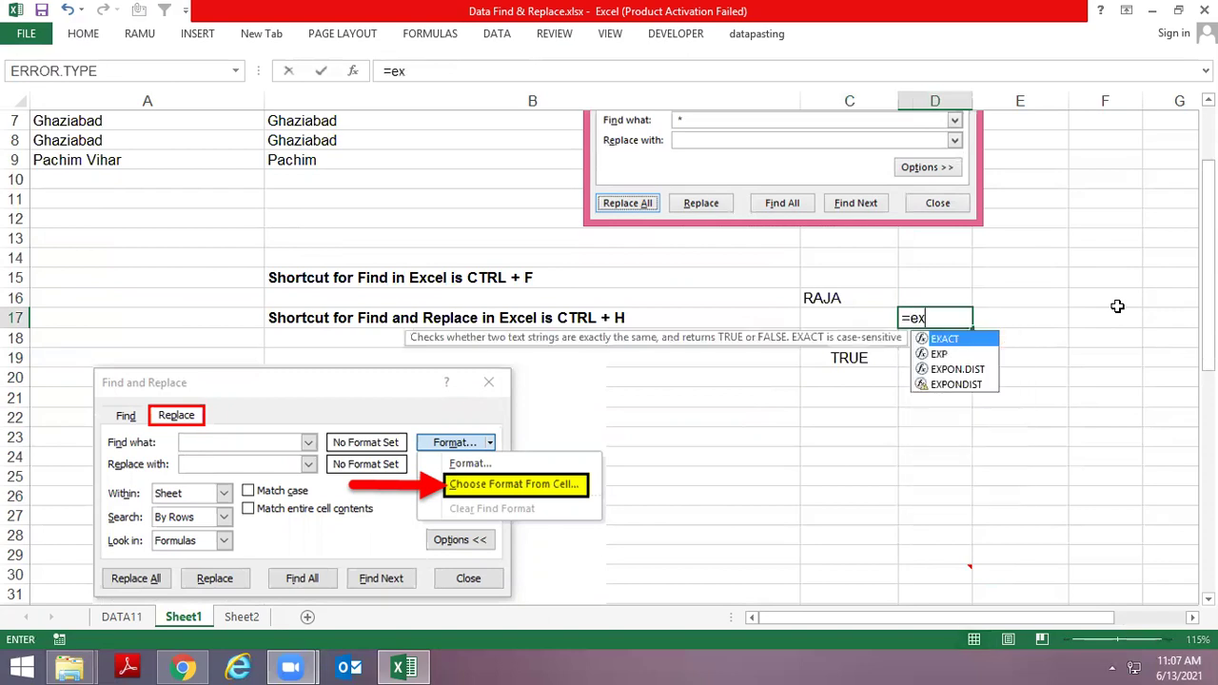
{"action": "key", "text": "Down"}
{"action": "key", "text": "Up"}
{"action": "key", "text": "Tab"}
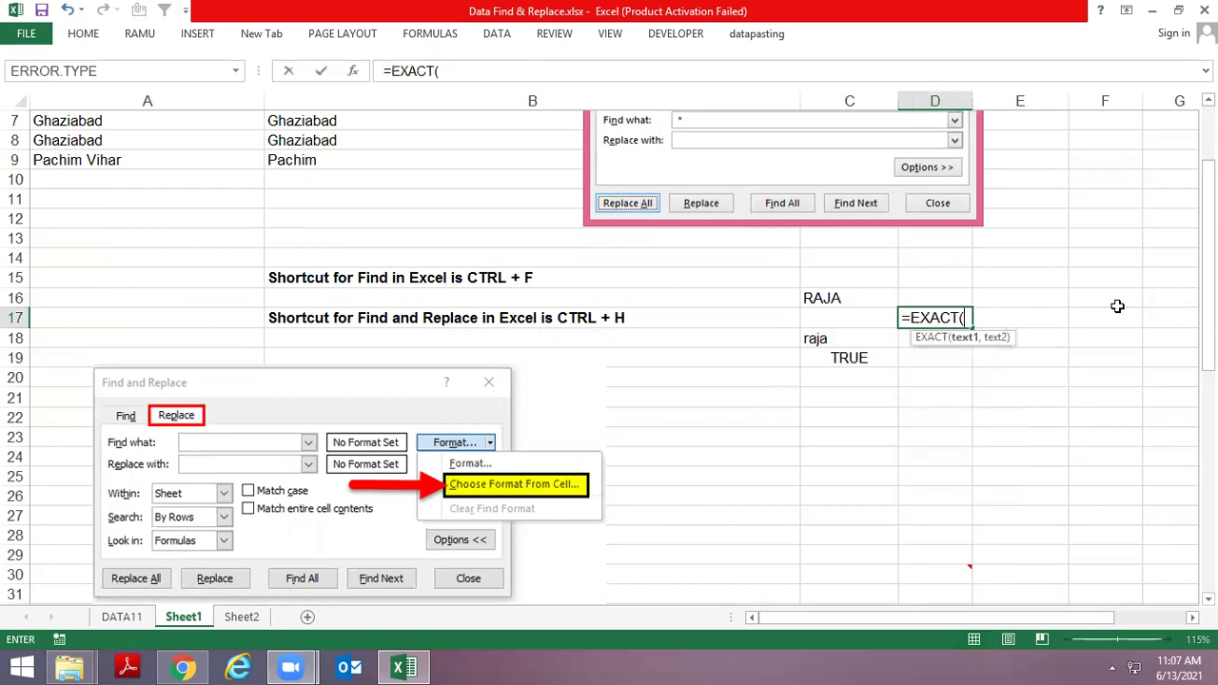
{"action": "key", "text": "Up"}
{"action": "key", "text": "Left"}
{"action": "type", "text": ","}
{"action": "key", "text": "Down"}
{"action": "key", "text": "Left"}
{"action": "key", "text": "Down"}
{"action": "key", "text": "Return"}
Review the D17 and C19 formulas and compare the words in C16 and C18
{"action": "key", "text": "Up"}
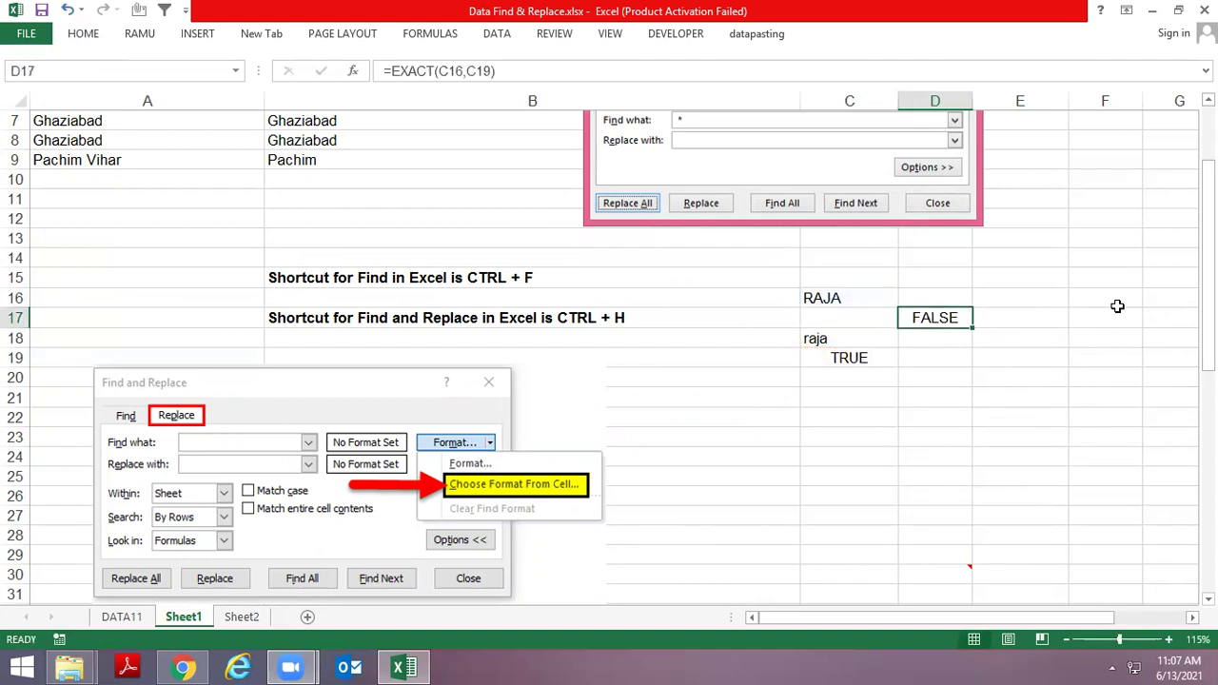
{"action": "key", "text": "Down"}
{"action": "key", "text": "Left"}
{"action": "key", "text": "Down"}
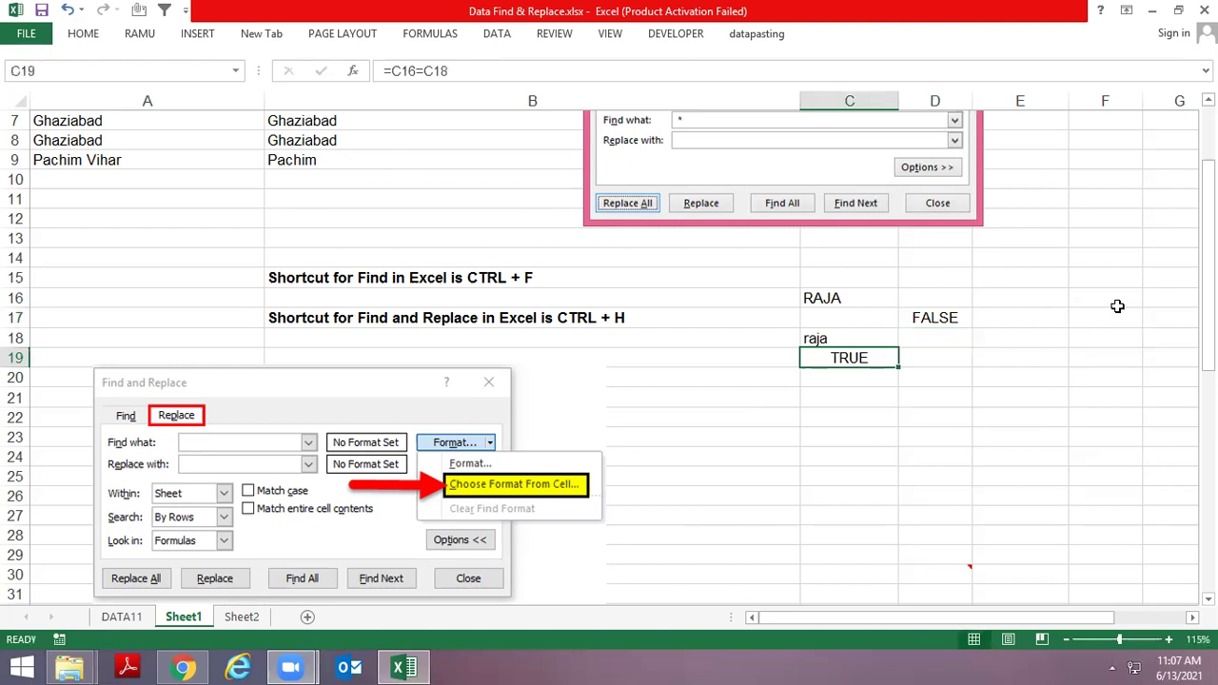
{"action": "key", "text": "Up"}
{"action": "key", "text": "Up"}
{"action": "key", "text": "Up"}
{"action": "key", "text": "Down"}
{"action": "key", "text": "Down"}
{"action": "key", "text": "Up"}
{"action": "key", "text": "Up"}
{"action": "key", "text": "Down"}
{"action": "key", "text": "Down"}
{"action": "key", "text": "Up"}
{"action": "key", "text": "Right"}
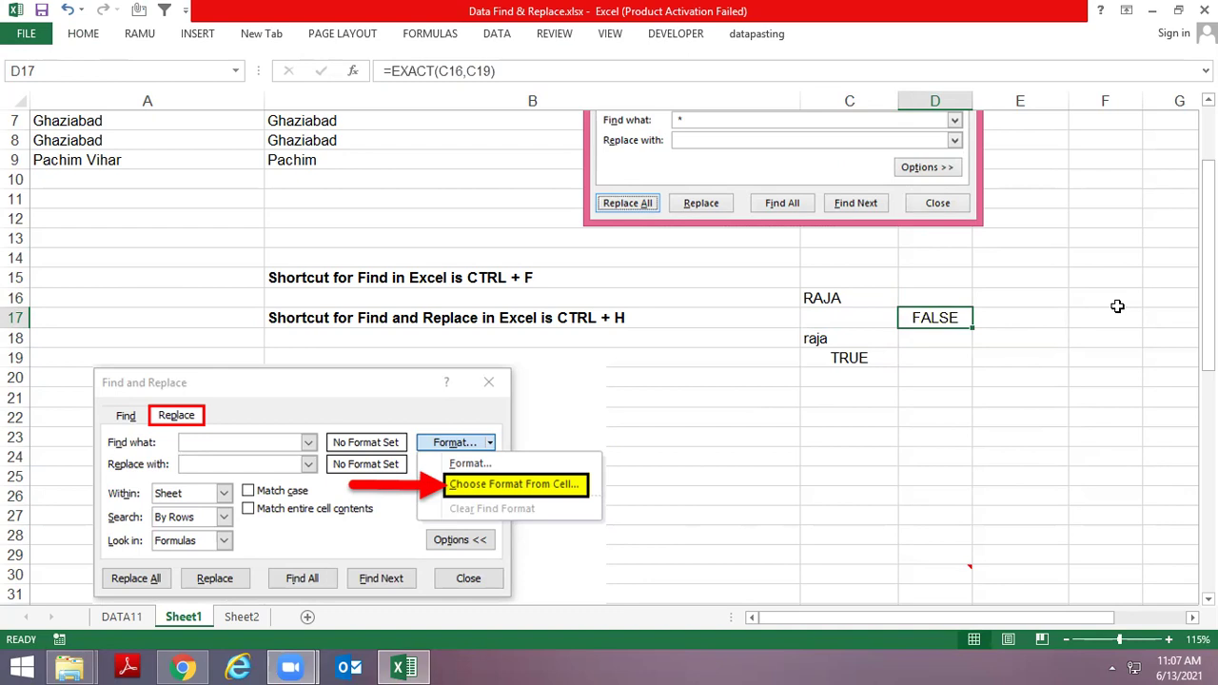
{"action": "scroll", "coordinate": [1117, 306], "scroll_direction": "up", "scroll_amount": 2}
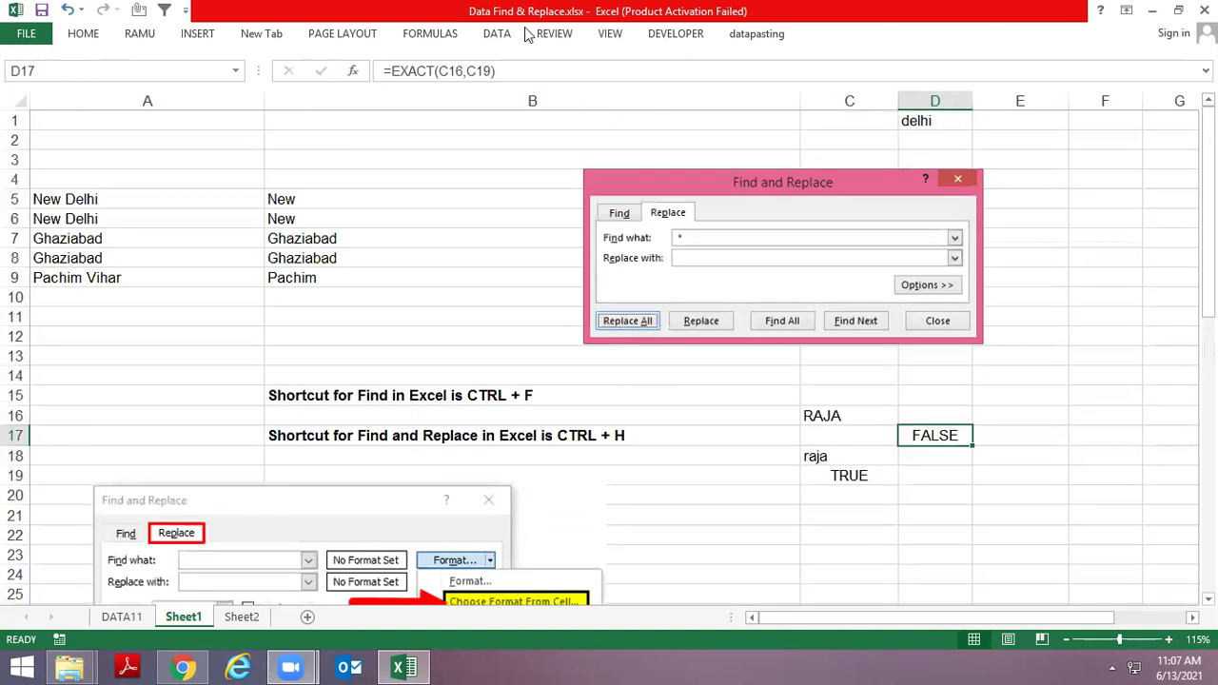
Enter DELHI in cell E1
{"action": "left_click", "coordinate": [233, 137]}
{"action": "left_click", "coordinate": [846, 121]}
{"action": "key", "text": "Right"}
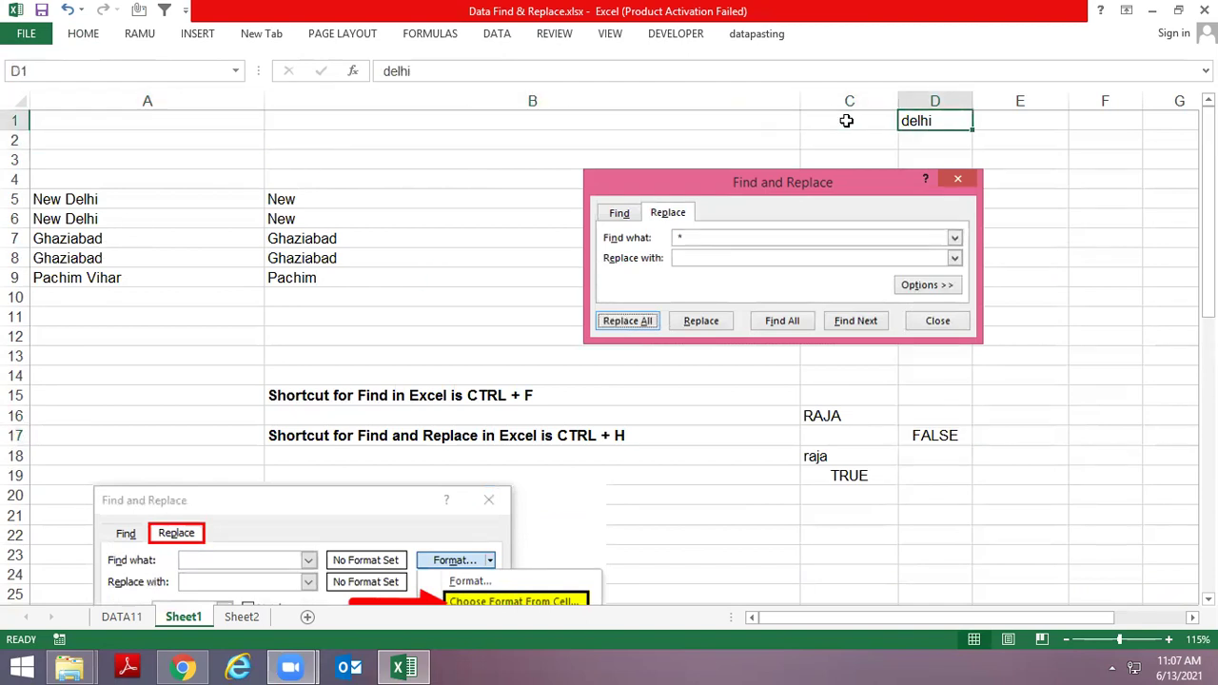
{"action": "key", "text": "Right"}
{"action": "type", "text": "DELH"}
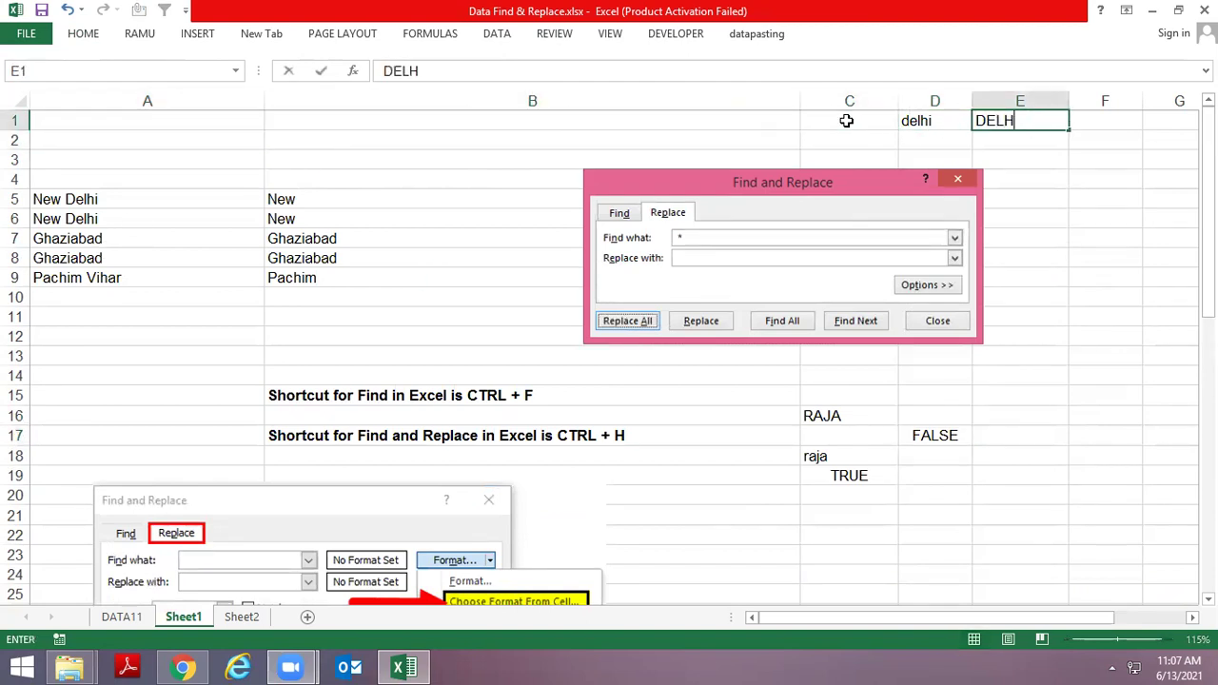
{"action": "type", "text": "I"}
{"action": "key", "text": "Return"}
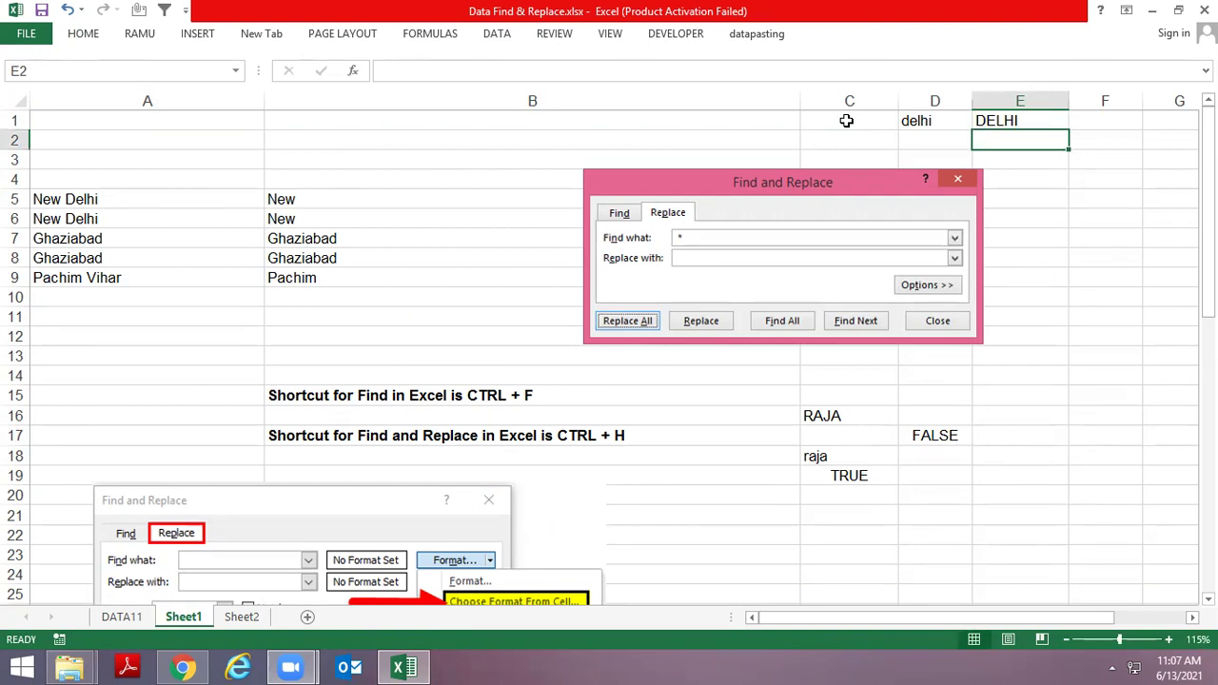
Search for DELhi, then turn on Match case and search for DELHI
{"action": "key", "text": "ctrl+f"}
{"action": "type", "text": "DELhi"}
{"action": "key", "text": "Return"}
{"action": "key", "text": "Return"}
{"action": "key", "text": "Return"}
{"action": "key", "text": "Return"}
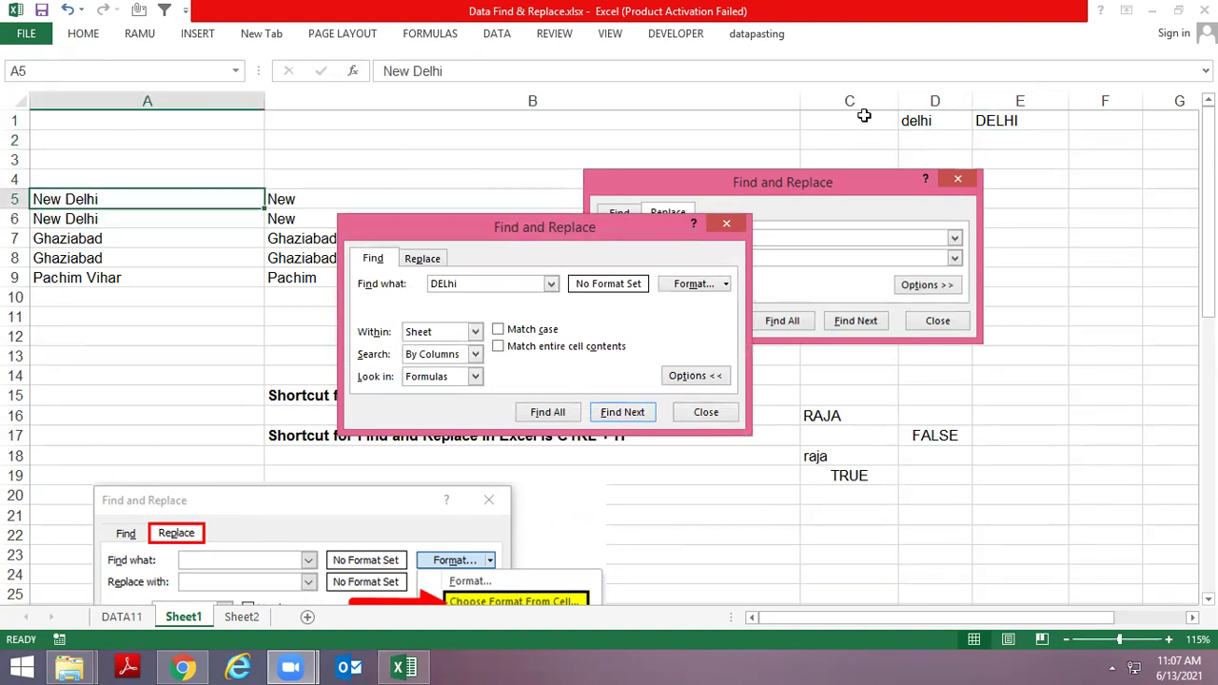
{"action": "left_click", "coordinate": [524, 335]}
{"action": "type", "text": "D"}
{"action": "type", "text": "ELHI"}
{"action": "key", "text": "Return"}
{"action": "key", "text": "Return"}
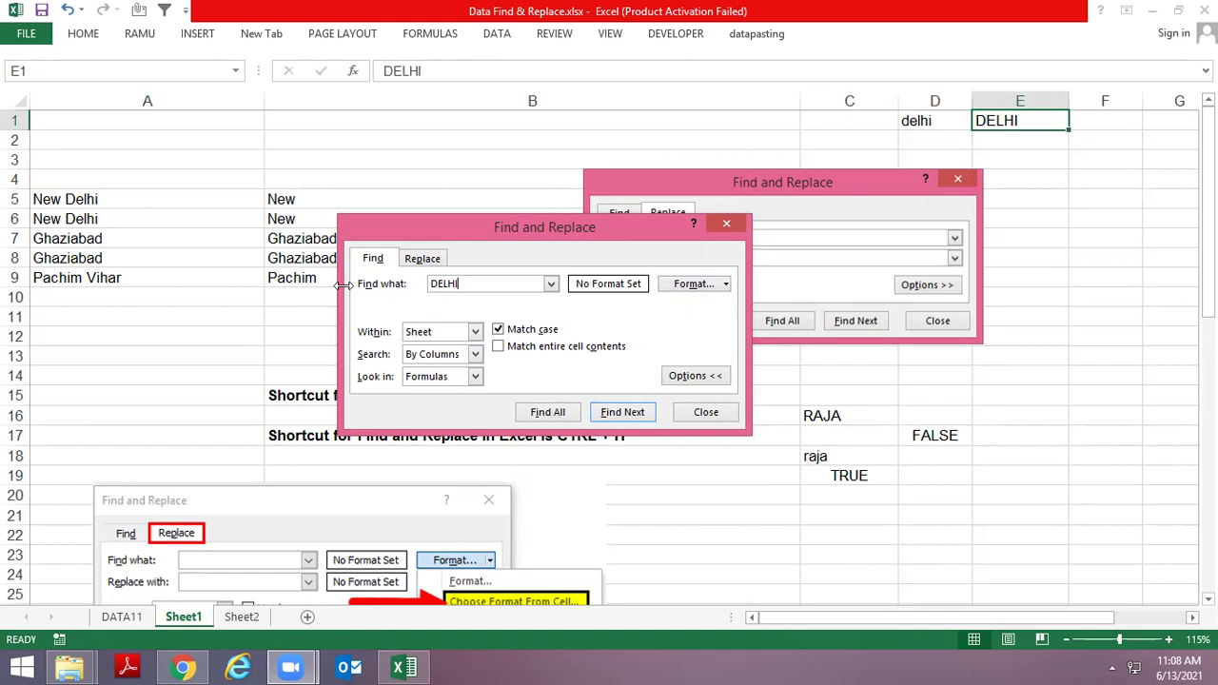
{"action": "key", "text": "Return"}
Search case-sensitively for Delhi, then switch Match case off and Match entire cell contents on
{"action": "key", "text": "BackSpace"}
{"action": "key", "text": "BackSpace"}
{"action": "key", "text": "BackSpace"}
{"action": "key", "text": "BackSpace"}
{"action": "key", "text": "BackSpace"}
{"action": "type", "text": "Del"}
{"action": "key", "text": "BackSpace"}
{"action": "key", "text": "BackSpace"}
{"action": "key", "text": "BackSpace"}
{"action": "type", "text": "Delhi"}
{"action": "key", "text": "Return"}
{"action": "key", "text": "Return"}
{"action": "key", "text": "Return"}
{"action": "key", "text": "Return"}
{"action": "key", "text": "Return"}
{"action": "key", "text": "Return"}
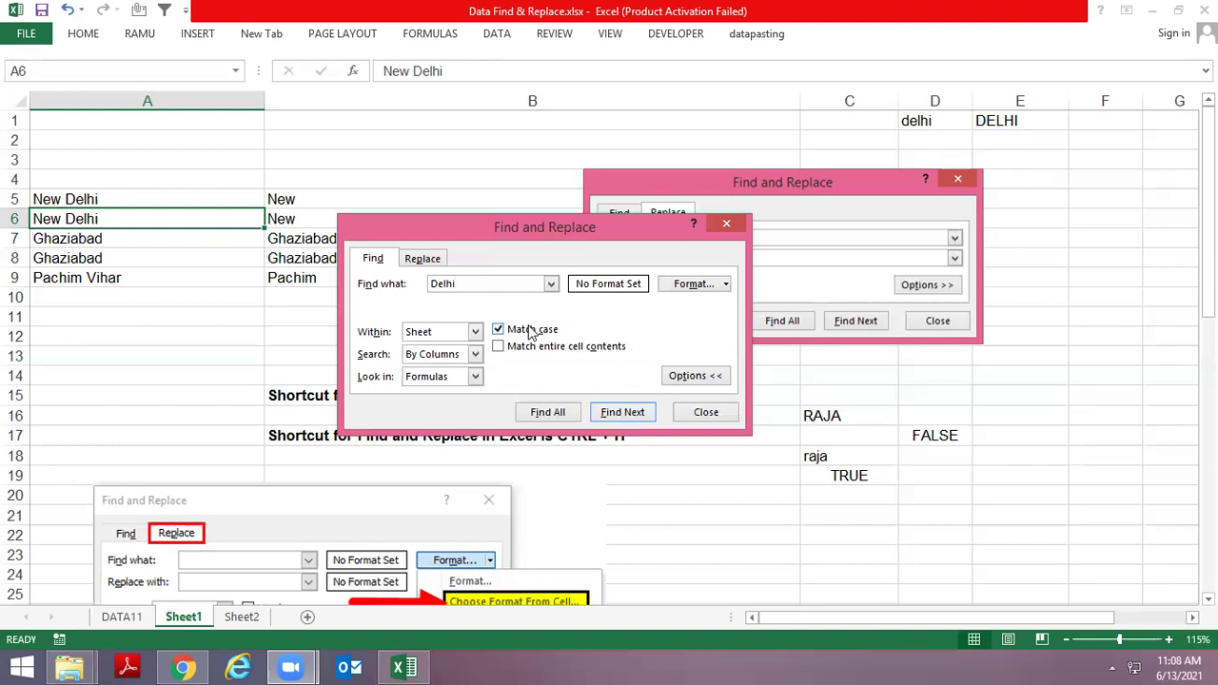
{"action": "left_click", "coordinate": [531, 329]}
{"action": "left_click", "coordinate": [529, 349]}
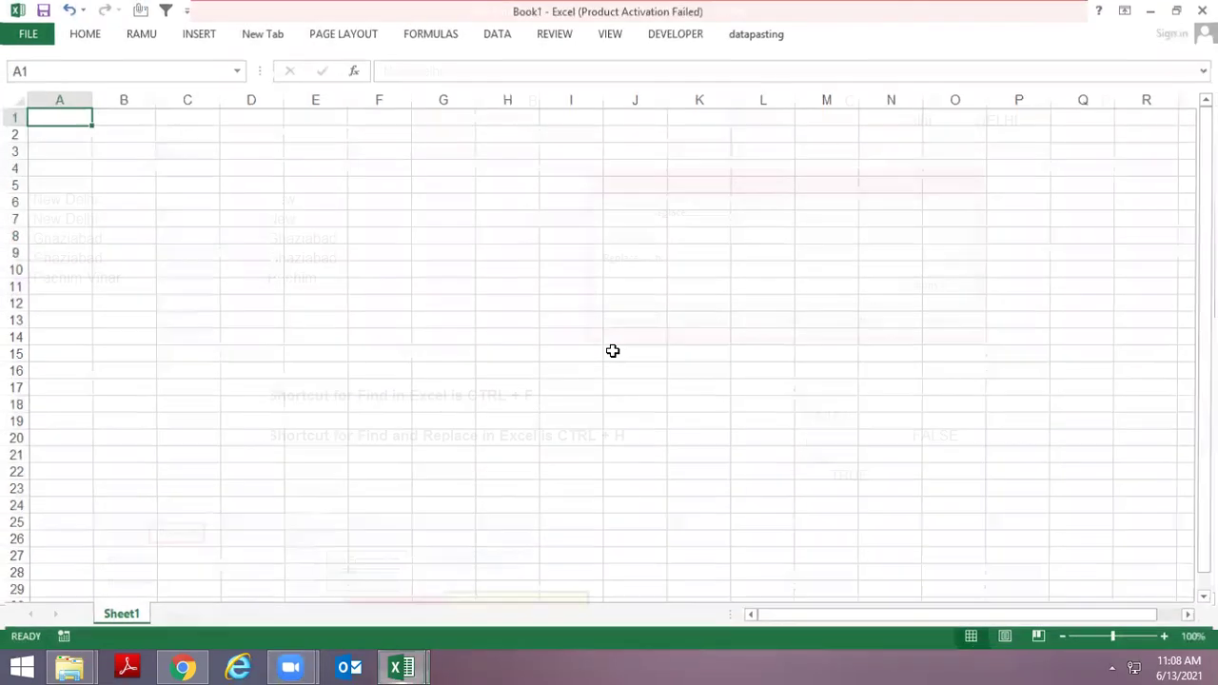
Type 'my city is delhi' into B10 of the new workbook Book1
{"action": "key", "text": "Down"}
{"action": "key", "text": "Down"}
{"action": "key", "text": "Down"}
{"action": "key", "text": "Down"}
{"action": "key", "text": "Down"}
{"action": "key", "text": "Down"}
{"action": "key", "text": "Down"}
{"action": "key", "text": "Right"}
{"action": "key", "text": "Down"}
{"action": "type", "text": "my city is delhi"}
{"action": "key", "text": "Return"}
{"action": "key", "text": "Down"}
{"action": "key", "text": "Down"}
{"action": "key", "text": "Down"}
Enter delhi in cell B14
{"action": "type", "text": "delh"}
{"action": "key", "text": "ctrl+Return"}
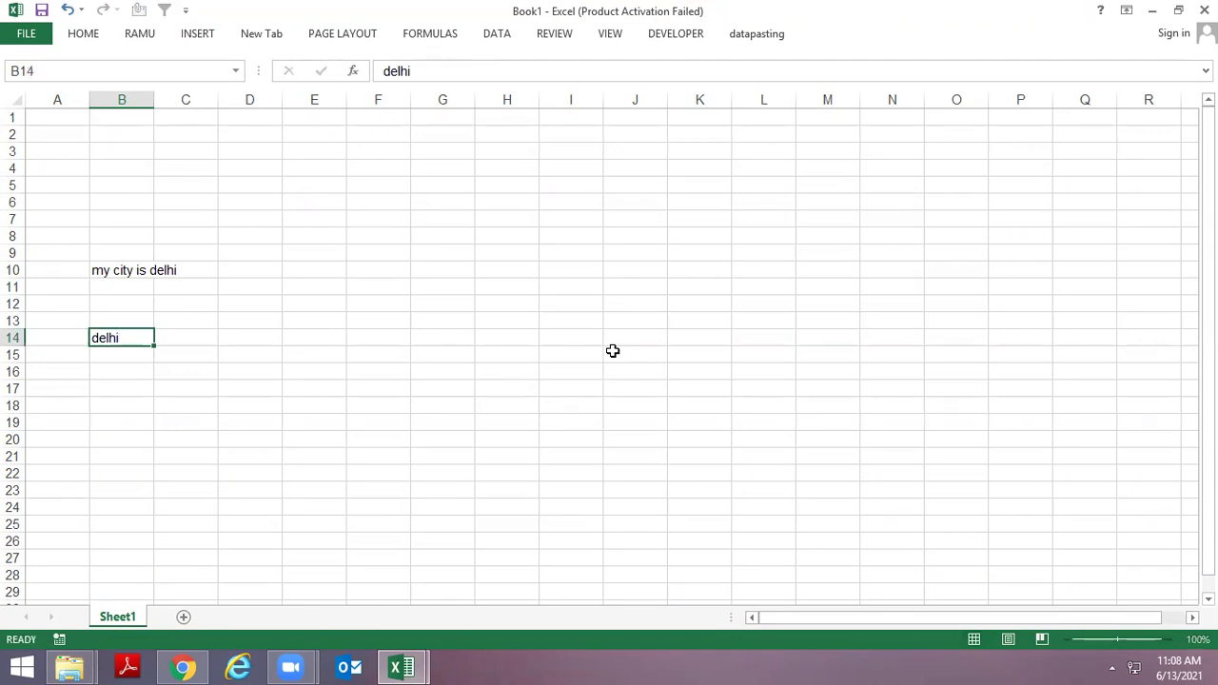
{"action": "key", "text": "Right"}
{"action": "key", "text": "Right"}
{"action": "key", "text": "Right"}
{"action": "key", "text": "Up"}
{"action": "key", "text": "Up"}
{"action": "key", "text": "Up"}
{"action": "key", "text": "Right"}
{"action": "key", "text": "Right"}
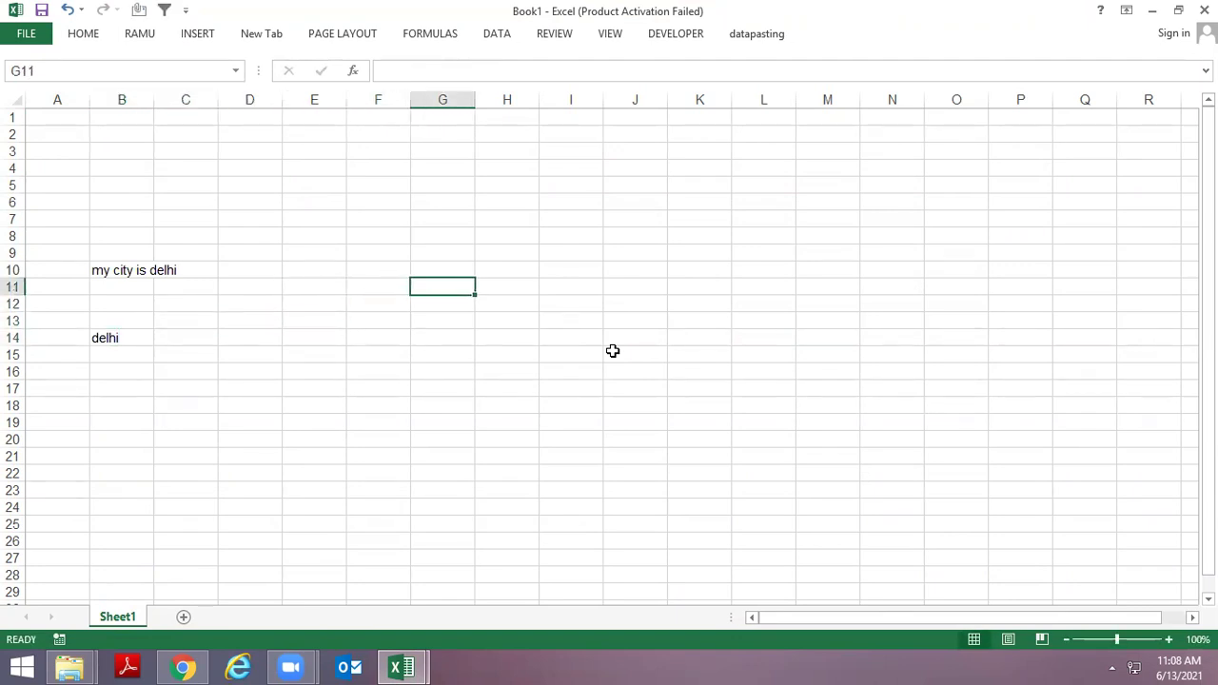
Find All for Delhi with Match entire cell contents on, which matches only B14
{"action": "key", "text": "ctrl+h"}
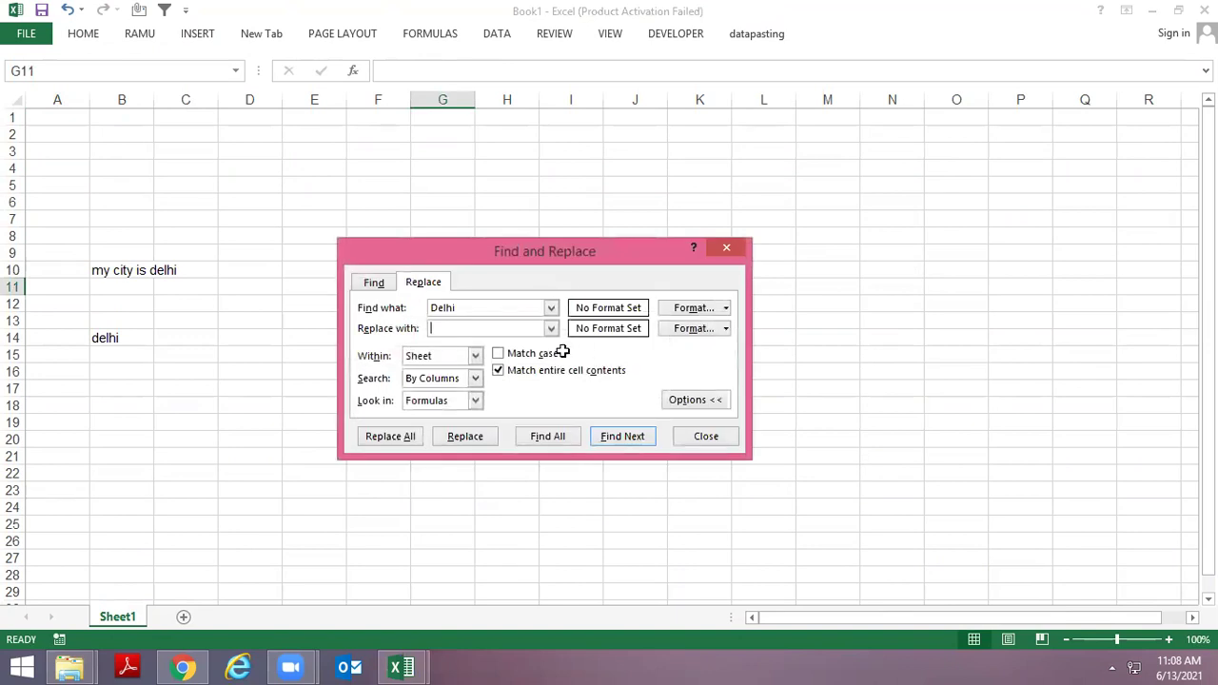
{"action": "key", "text": "Escape"}
{"action": "key", "text": "ctrl+f"}
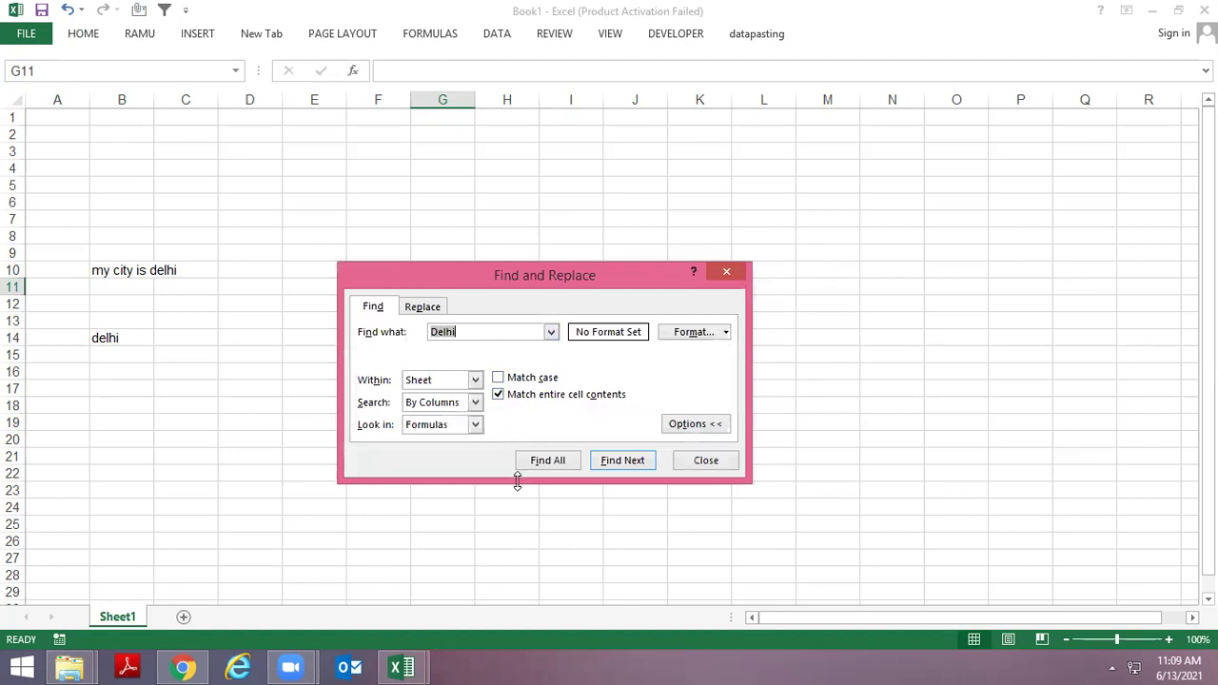
{"action": "left_click", "coordinate": [547, 463]}
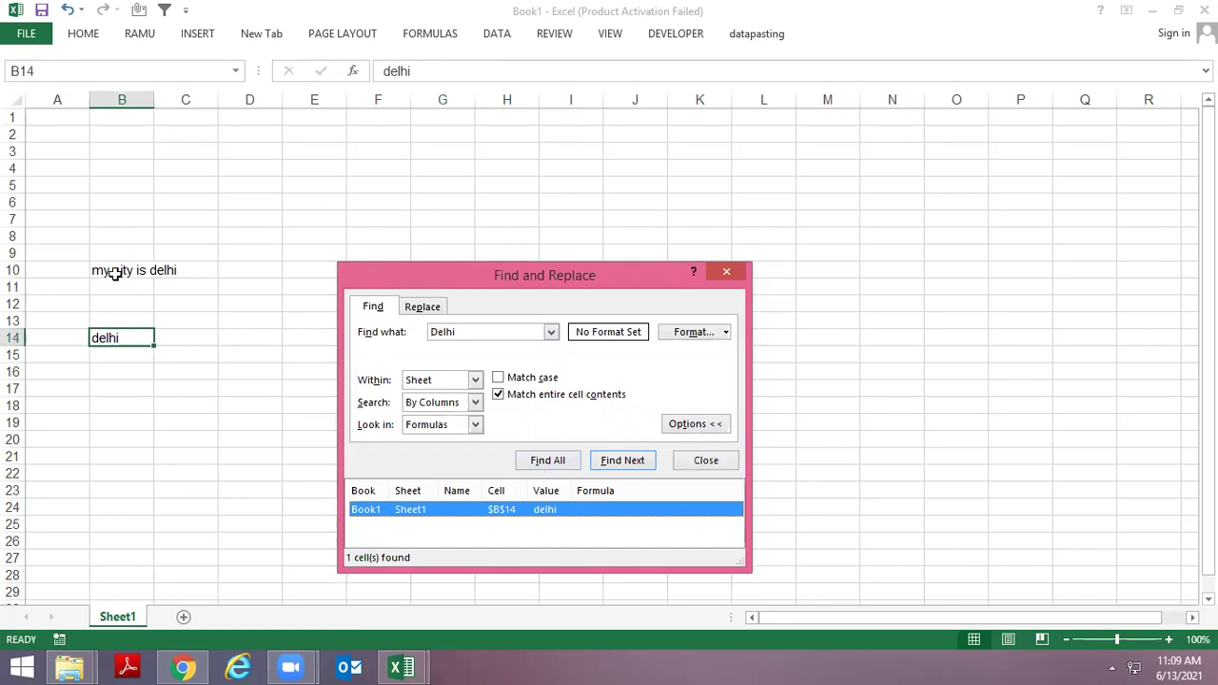
Widen column B to fit its longest text and close the search window
{"action": "double_click", "coordinate": [155, 99]}
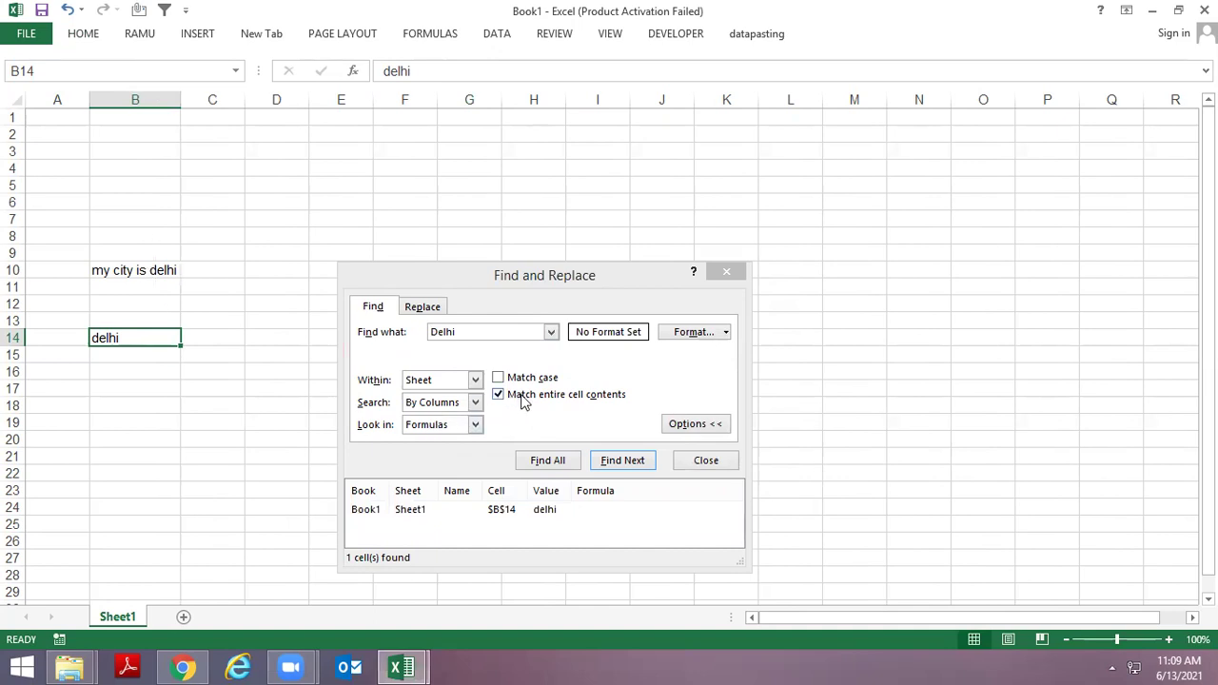
{"action": "left_click", "coordinate": [637, 396]}
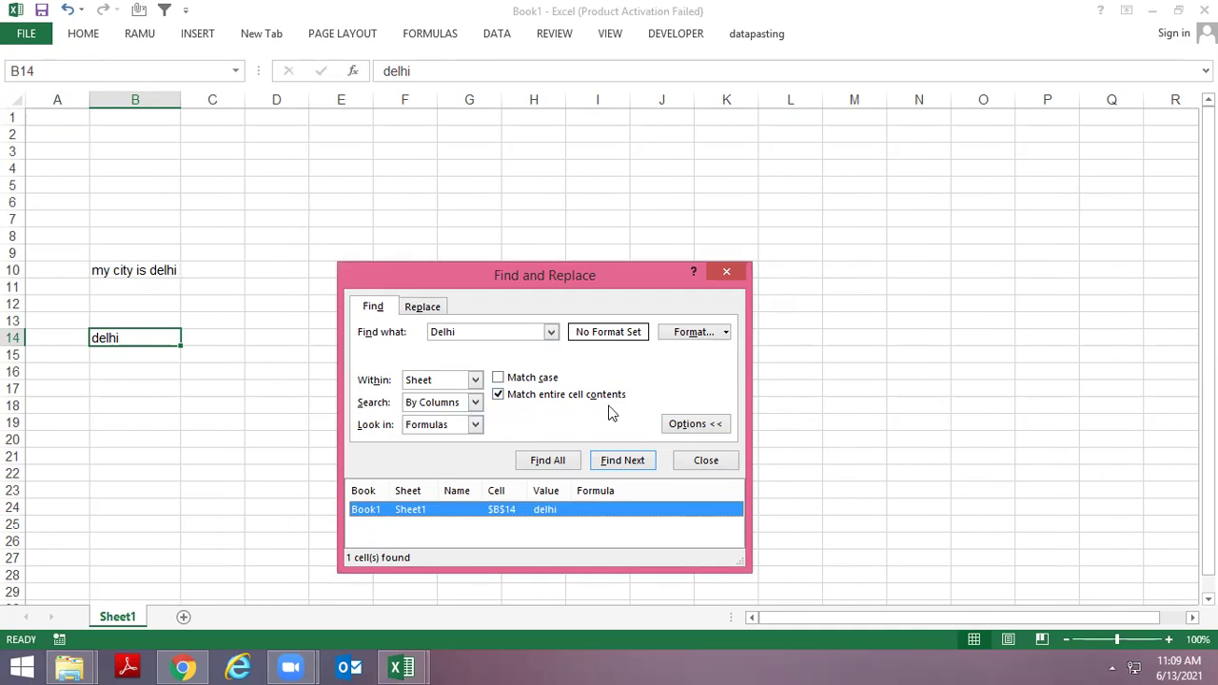
{"action": "left_click", "coordinate": [487, 329]}
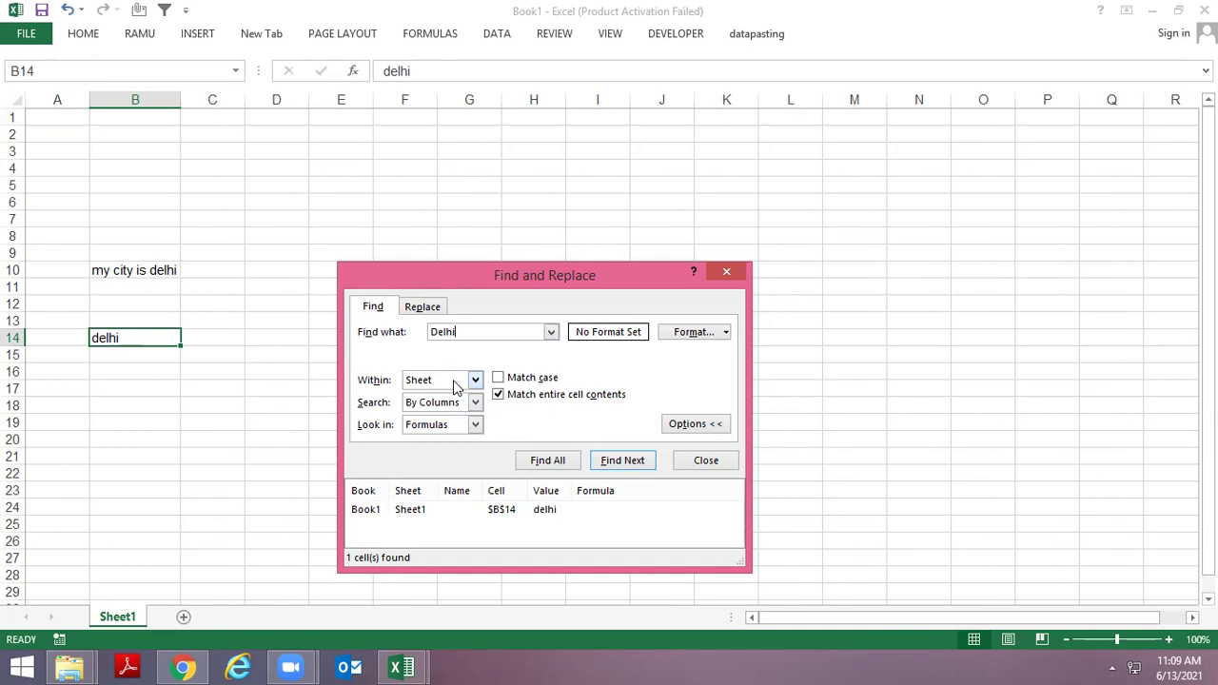
{"action": "key", "text": "Escape"}
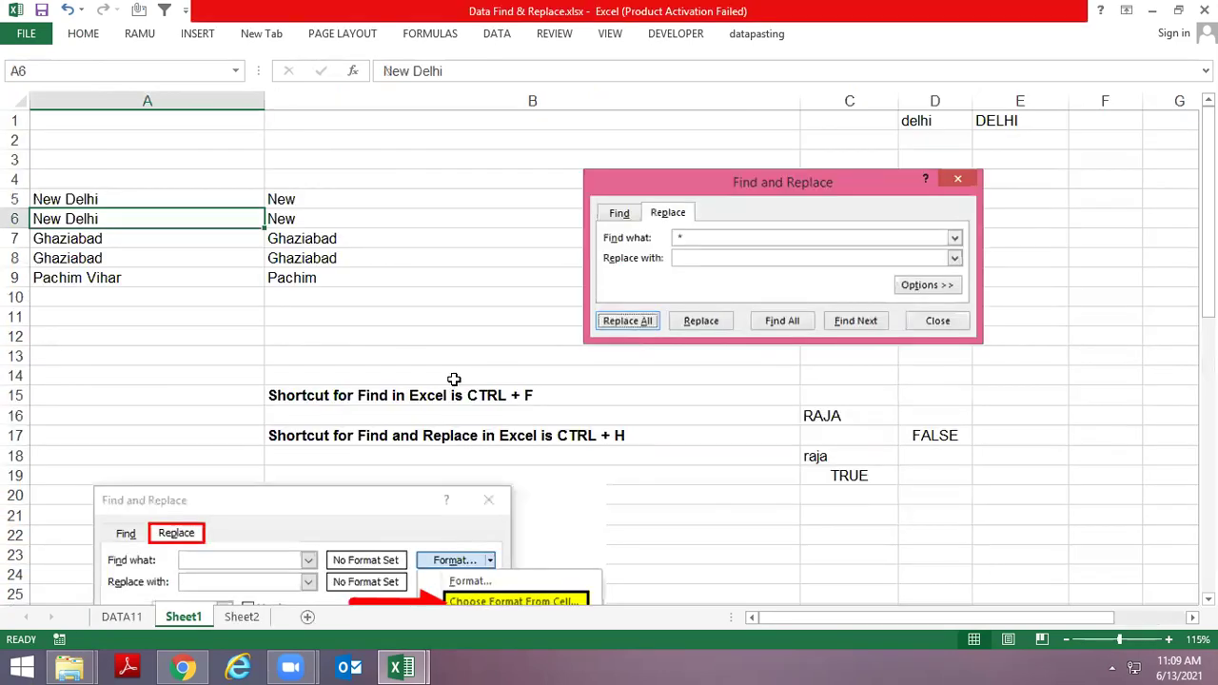
Type delhi in H2 and DELHI in L3
{"action": "key", "text": "ctrl+Up"}
{"action": "key", "text": "ctrl+Up"}
{"action": "key", "text": "Right"}
{"action": "key", "text": "Right"}
{"action": "key", "text": "Right"}
{"action": "key", "text": "Down"}
{"action": "key", "text": "Right"}
{"action": "key", "text": "Right"}
{"action": "key", "text": "Right"}
{"action": "type", "text": "deelh"}
{"action": "key", "text": "BackSpace"}
{"action": "key", "text": "BackSpace"}
{"action": "key", "text": "BackSpace"}
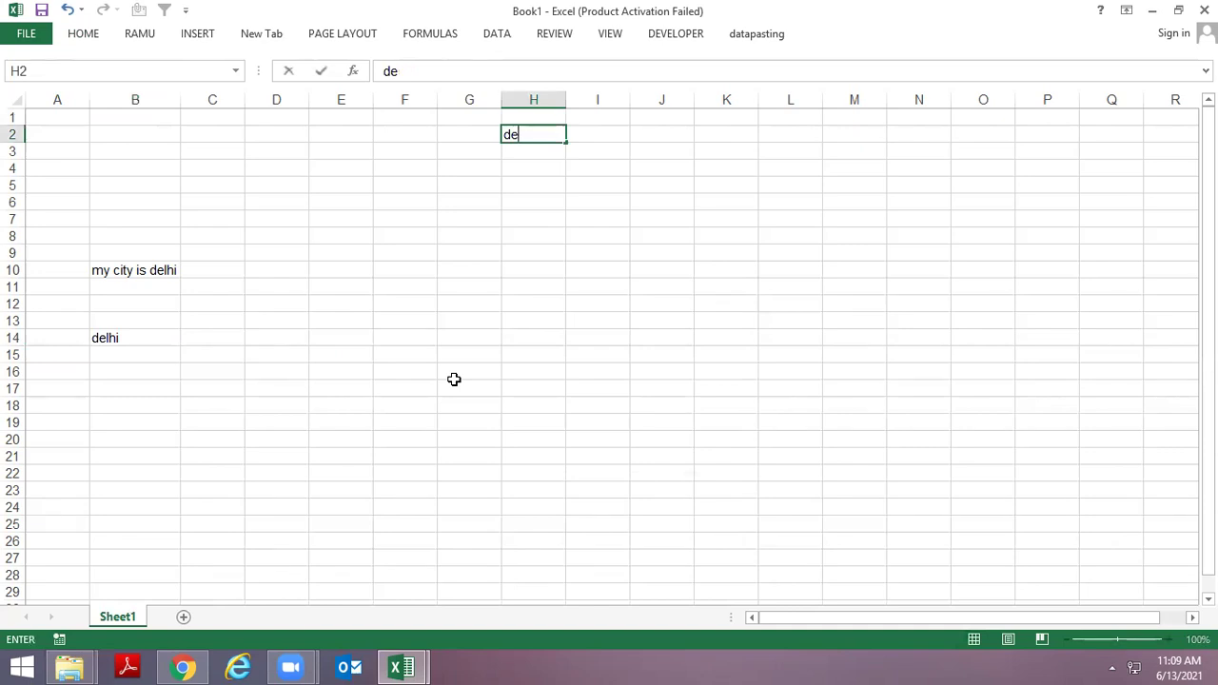
{"action": "type", "text": "lhi"}
{"action": "key", "text": "Return"}
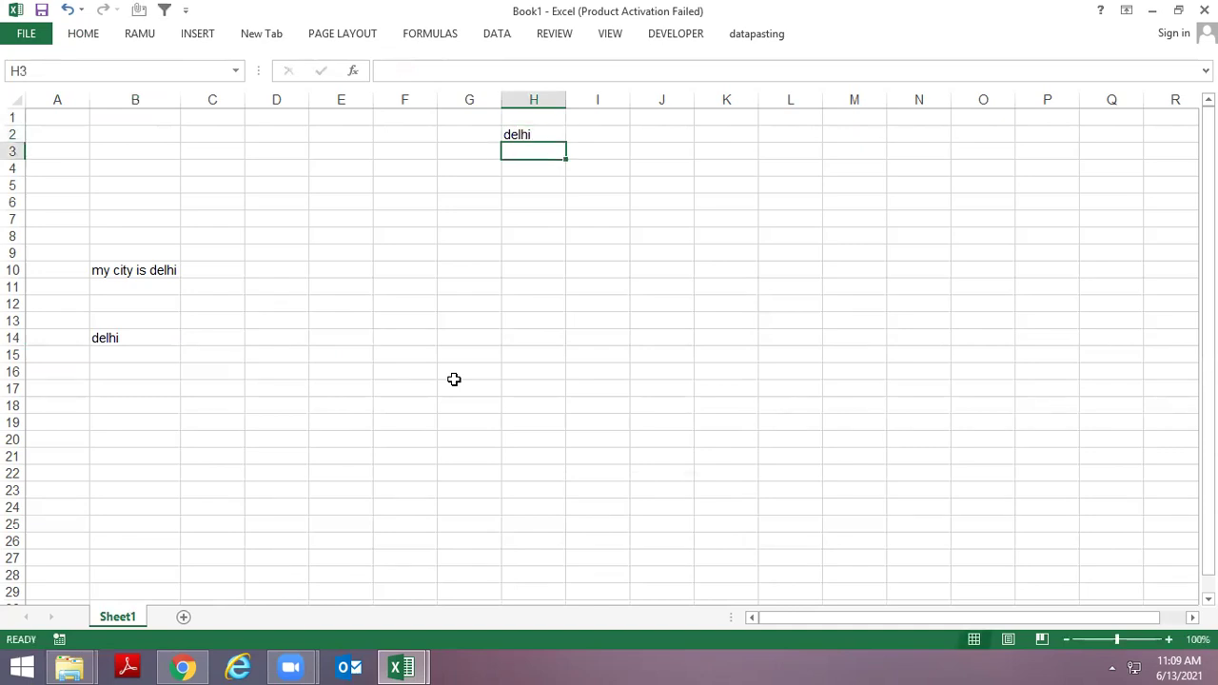
{"action": "key", "text": "Right"}
{"action": "key", "text": "Right"}
{"action": "key", "text": "Right"}
{"action": "type", "text": "DELH"}
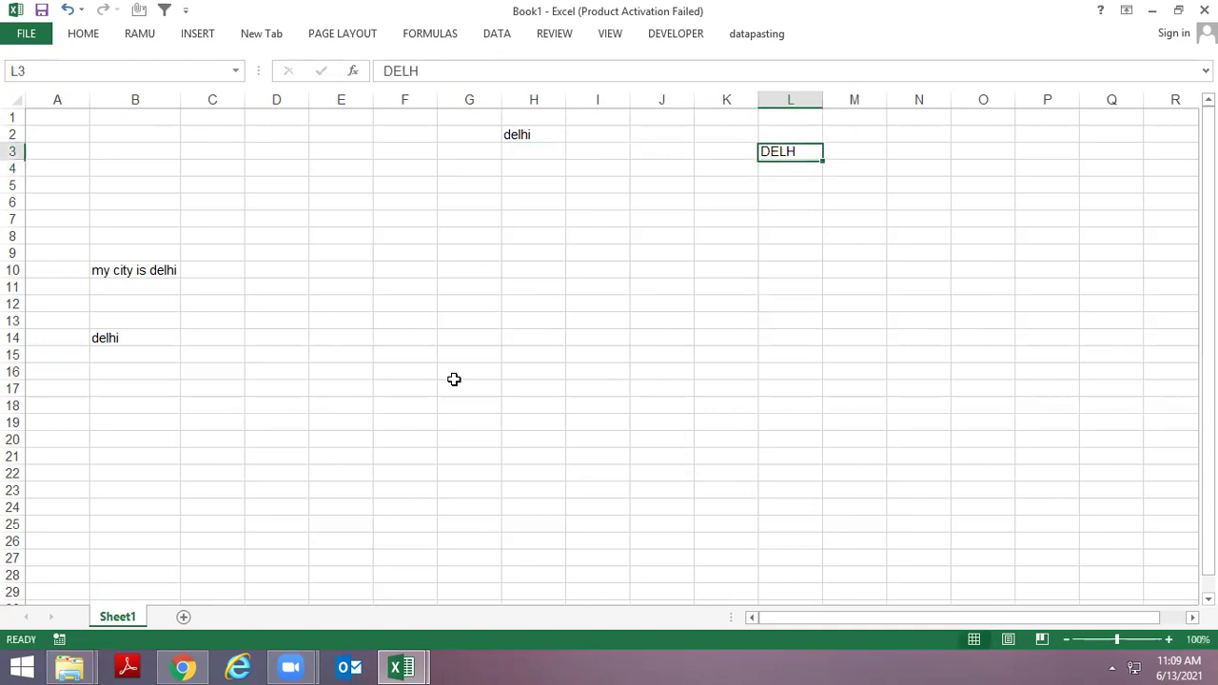
{"action": "key", "text": "BackSpace"}
{"action": "key", "text": "BackSpace"}
{"action": "key", "text": "BackSpace"}
{"action": "type", "text": "ELHI"}
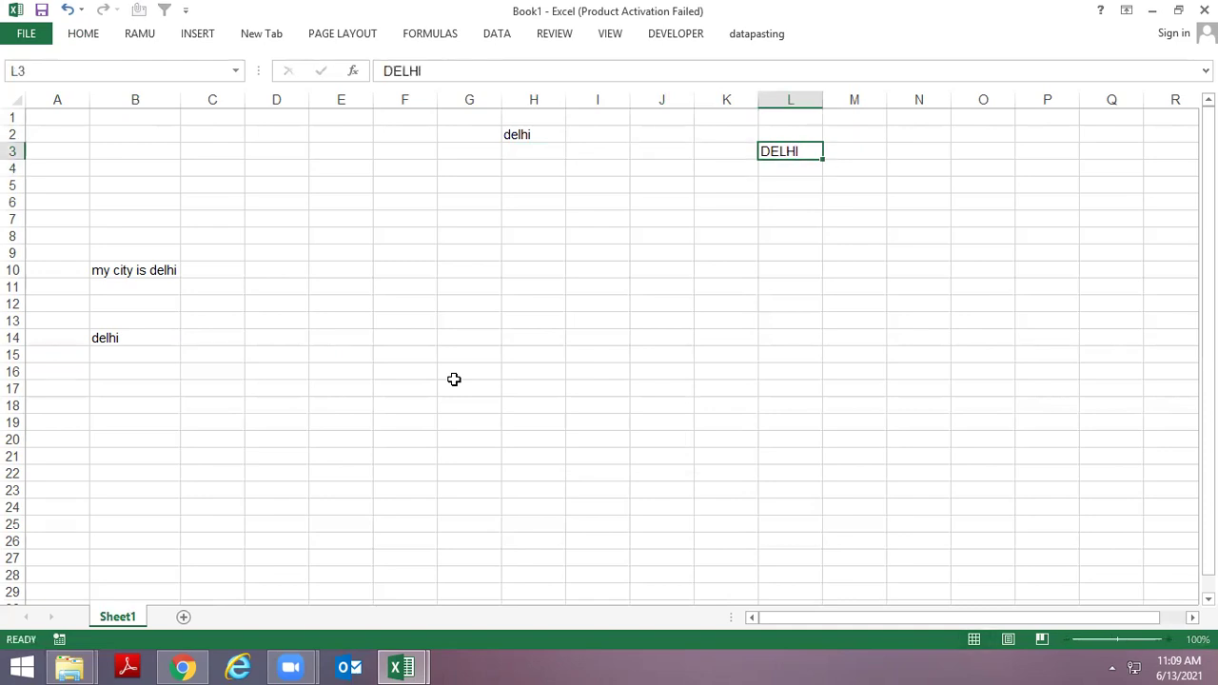
{"action": "key", "text": "Return"}
Enter delhi in cell I6
{"action": "key", "text": "Return"}
{"action": "key", "text": "Down"}
{"action": "key", "text": "Left"}
{"action": "key", "text": "Left"}
{"action": "key", "text": "Left"}
{"action": "type", "text": "DE"}
{"action": "key", "text": "BackSpace"}
{"action": "key", "text": "BackSpace"}
{"action": "type", "text": "dekgu"}
{"action": "key", "text": "Return"}
{"action": "key", "text": "Up"}
{"action": "type", "text": "delh"}
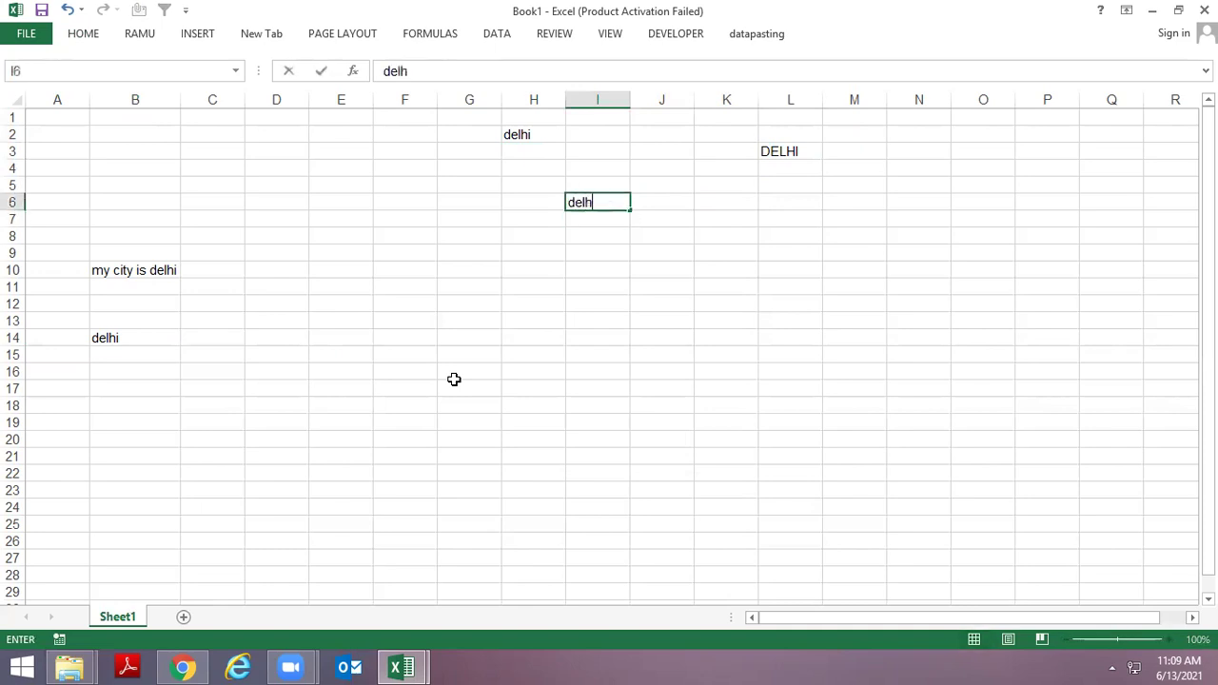
{"action": "key", "text": "ctrl+Return"}
Type delhi in cells D1 and E15
{"action": "key", "text": "ctrl+Home"}
{"action": "key", "text": "Right"}
{"action": "key", "text": "Right"}
{"action": "key", "text": "Right"}
{"action": "type", "text": "delhi"}
{"action": "key", "text": "Return"}
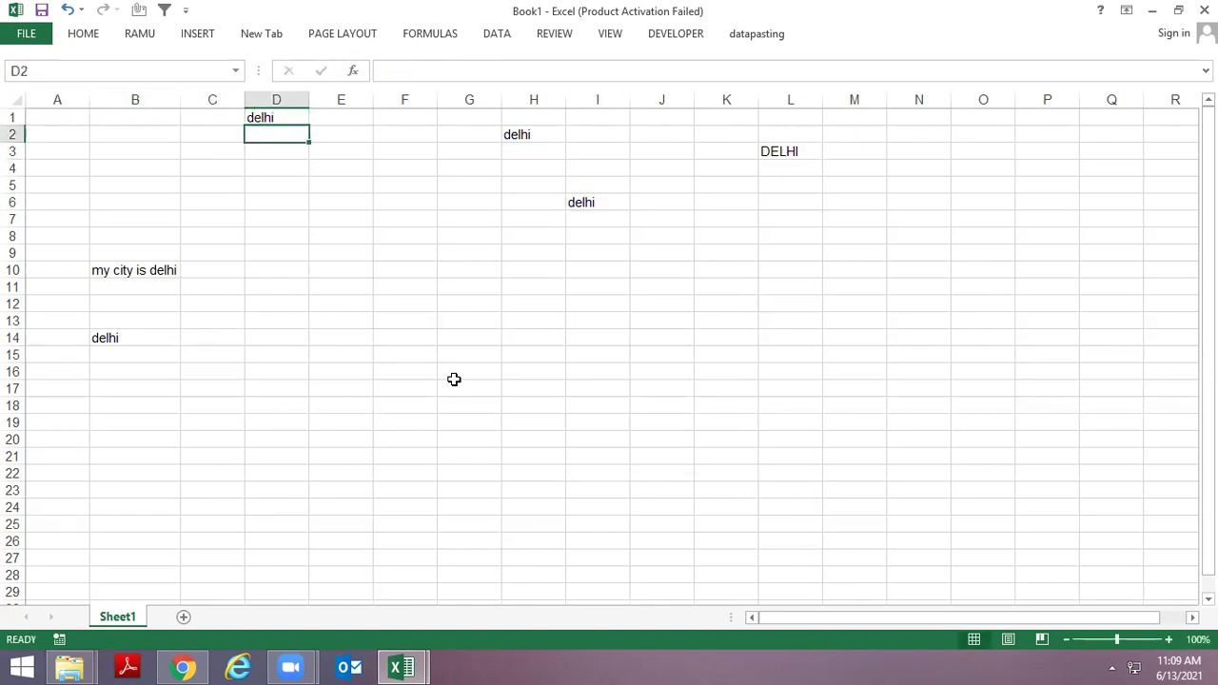
{"action": "key", "text": "Right"}
{"action": "key", "text": "Down"}
{"action": "key", "text": "Down"}
{"action": "key", "text": "Down"}
{"action": "key", "text": "Down"}
{"action": "key", "text": "Down"}
{"action": "key", "text": "Down"}
{"action": "key", "text": "Down"}
{"action": "key", "text": "Down"}
{"action": "key", "text": "Down"}
{"action": "type", "text": "delhi"}
{"action": "key", "text": "ctrl+Return"}
{"action": "key", "text": "Up"}
{"action": "key", "text": "Up"}
{"action": "key", "text": "Up"}
Make the delhi in cell I6 bold
{"action": "key", "text": "Up"}
{"action": "key", "text": "Up"}
{"action": "key", "text": "Up"}
{"action": "key", "text": "Right"}
{"action": "key", "text": "Right"}
{"action": "key", "text": "Up"}
{"action": "key", "text": "Up"}
{"action": "key", "text": "Right"}
{"action": "key", "text": "Up"}
{"action": "key", "text": "Right"}
{"action": "key", "text": "ctrl+b"}
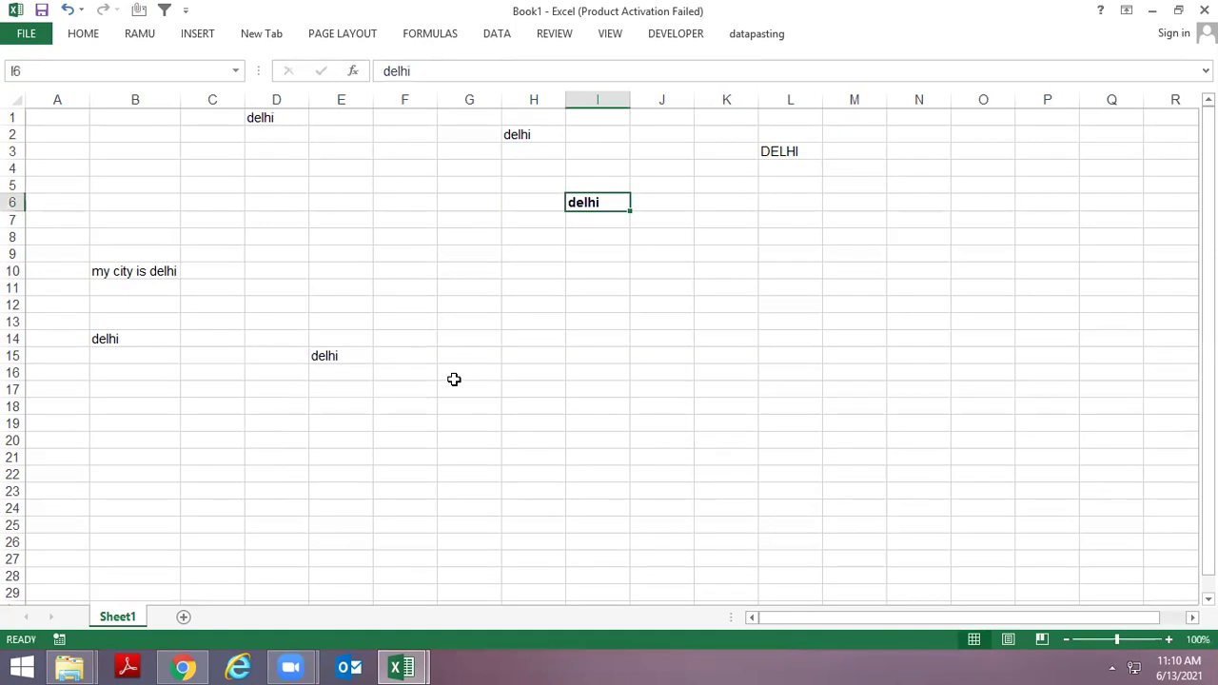
Fill H2 and L3 yellow and colour L3's DELHI text red
{"action": "key", "text": "ctrl+F1"}
{"action": "left_click", "coordinate": [538, 213]}
{"action": "left_click", "coordinate": [272, 92]}
{"action": "left_click", "coordinate": [817, 225]}
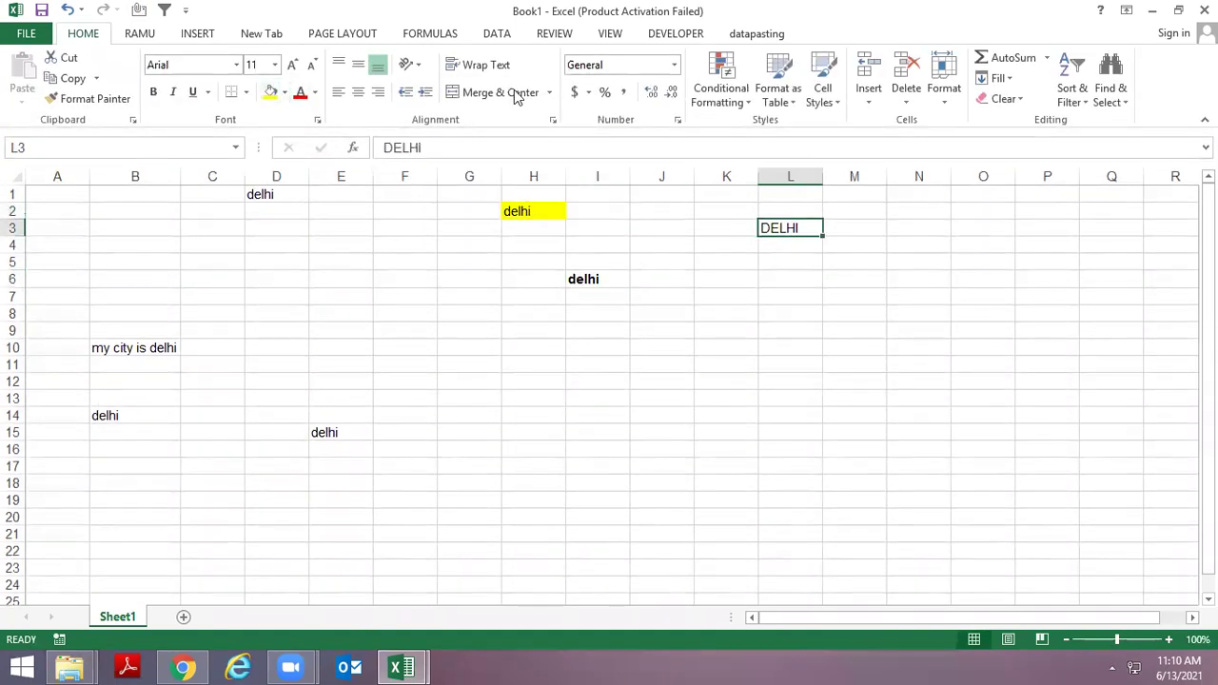
{"action": "left_click", "coordinate": [272, 93]}
{"action": "left_click", "coordinate": [300, 93]}
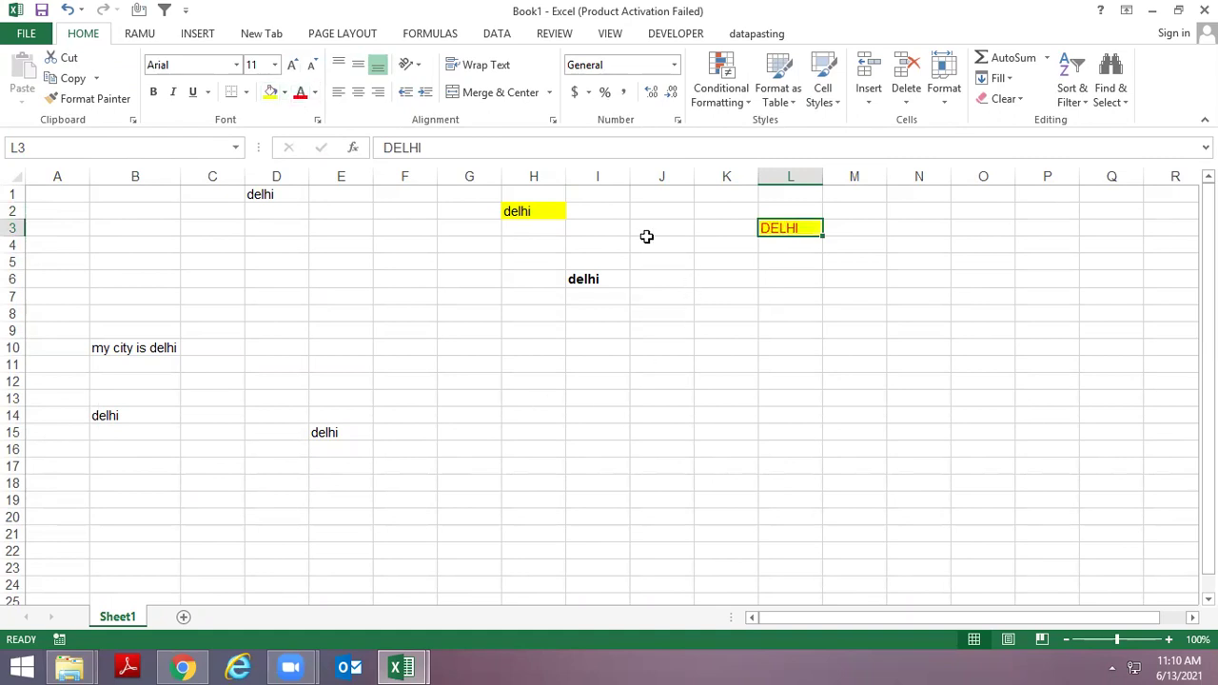
{"action": "left_click", "coordinate": [651, 230]}
{"action": "left_click", "coordinate": [419, 295]}
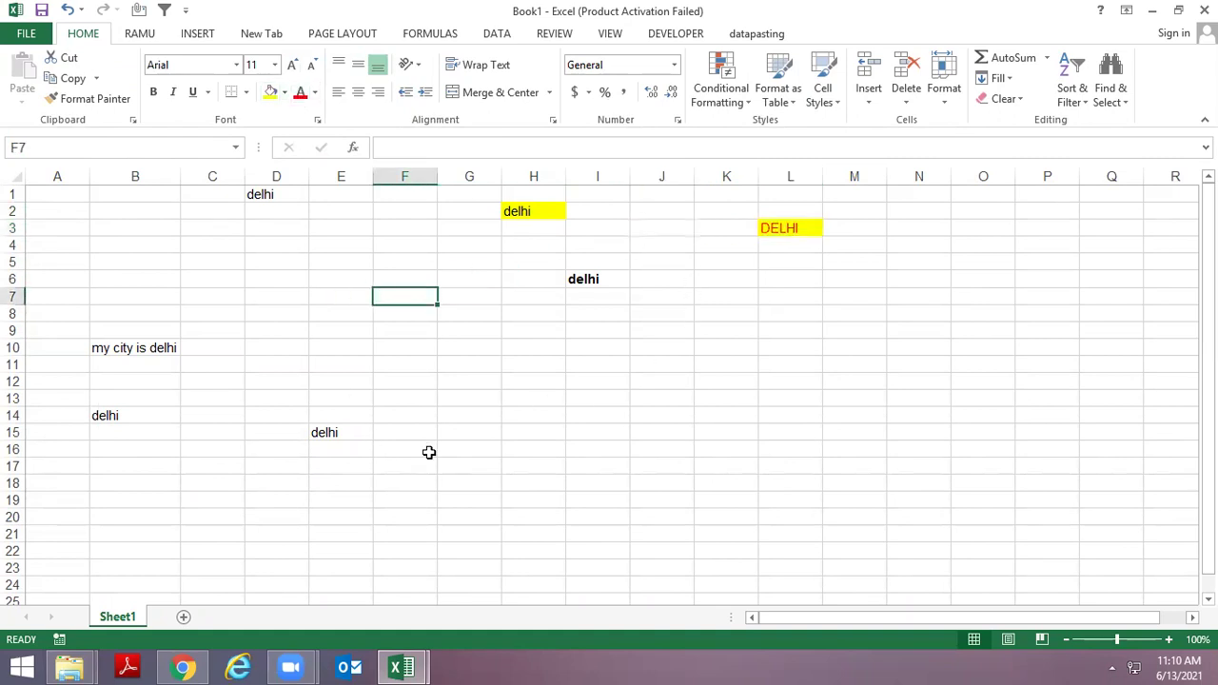
From empty cell C5, start a new search and begin typing delhi
{"action": "left_click", "coordinate": [213, 264]}
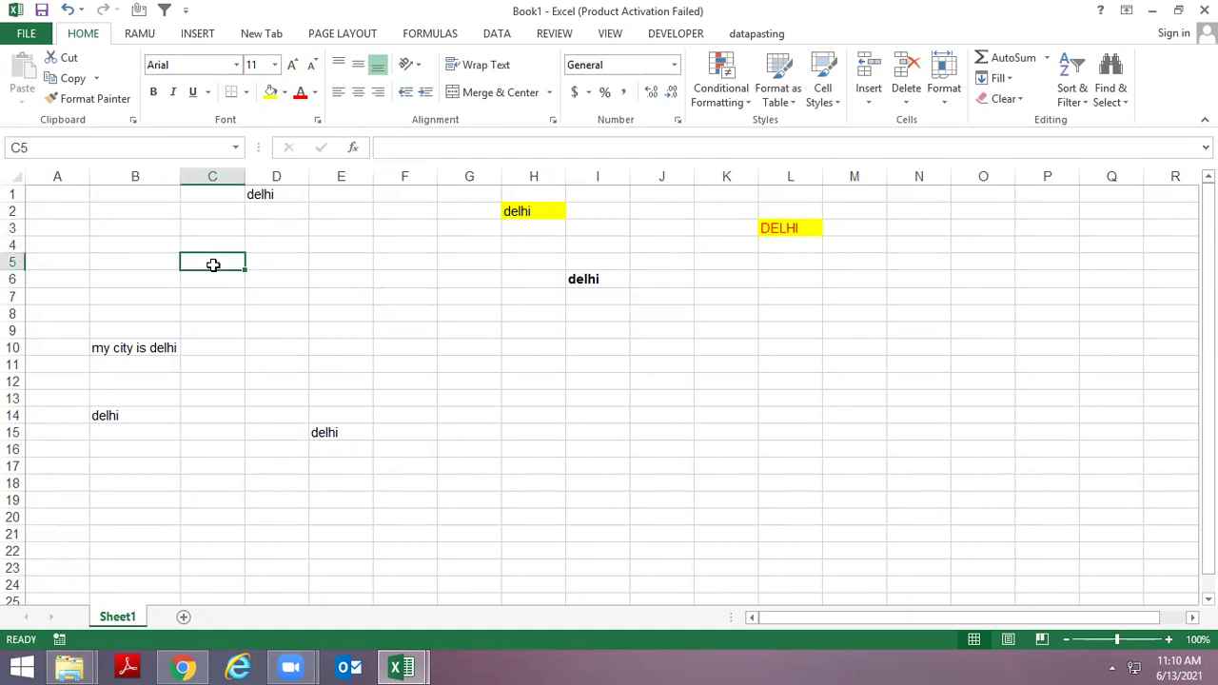
{"action": "key", "text": "ctrl+f"}
{"action": "type", "text": "delhi"}
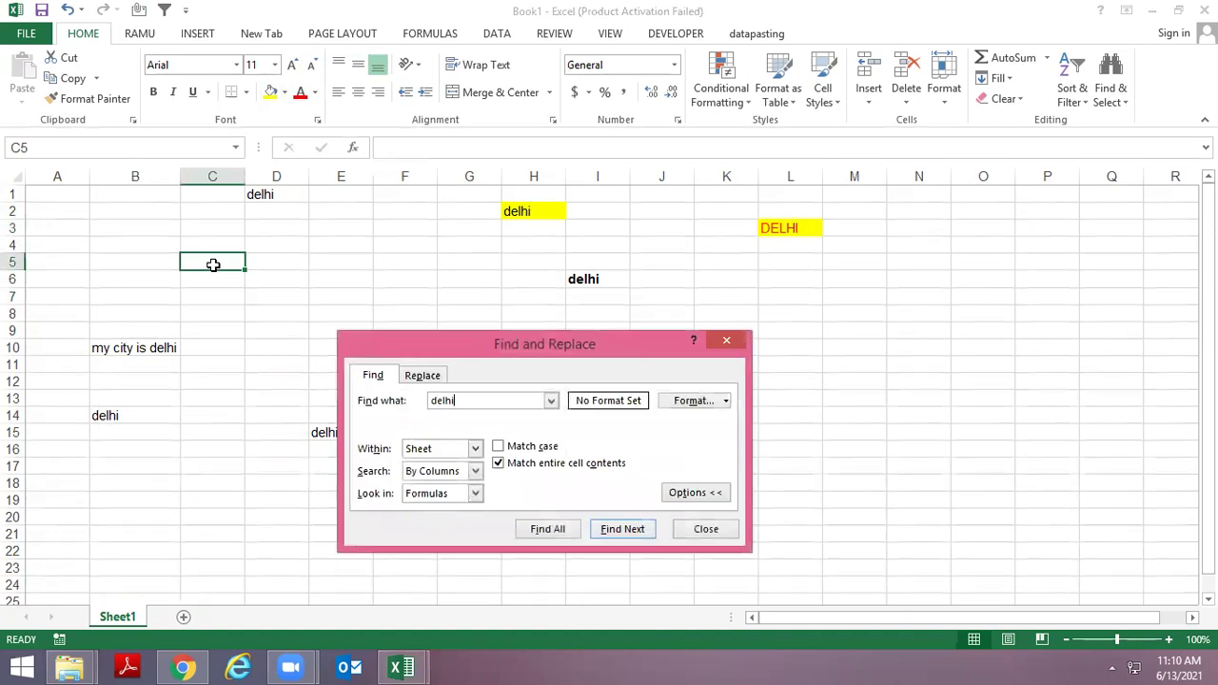
Turn off Match entire cell contents, list all 7 delhi matches and step through them
{"action": "left_click", "coordinate": [534, 467]}
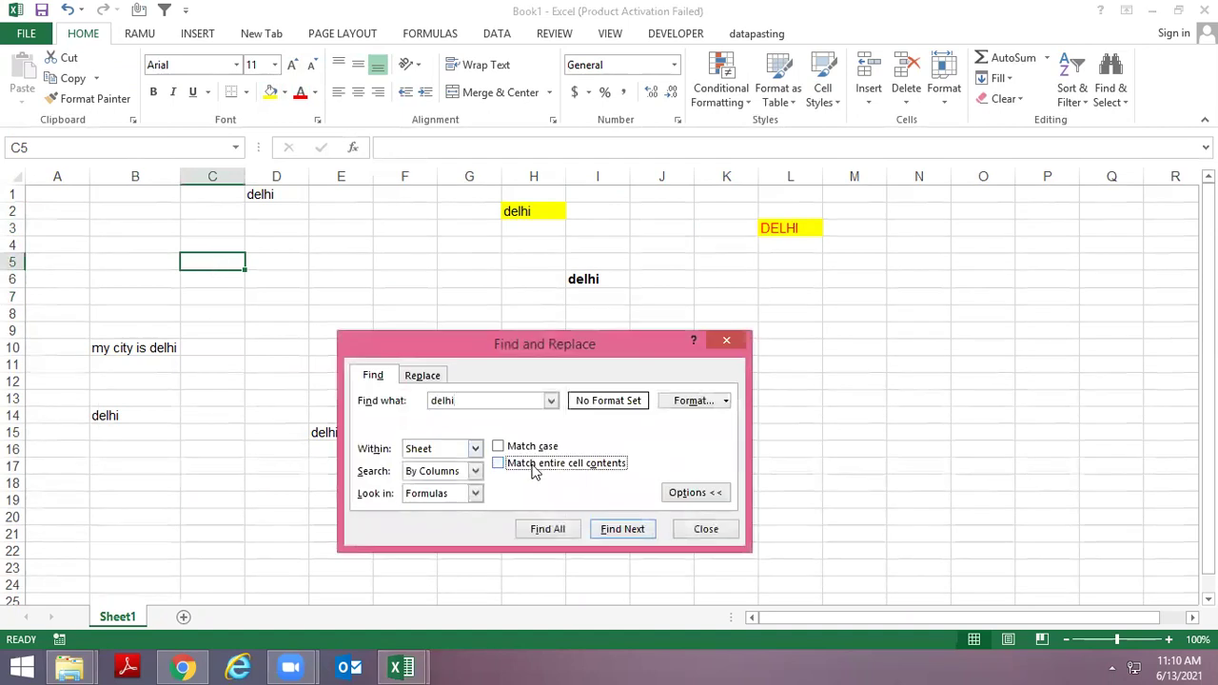
{"action": "left_click", "coordinate": [534, 536]}
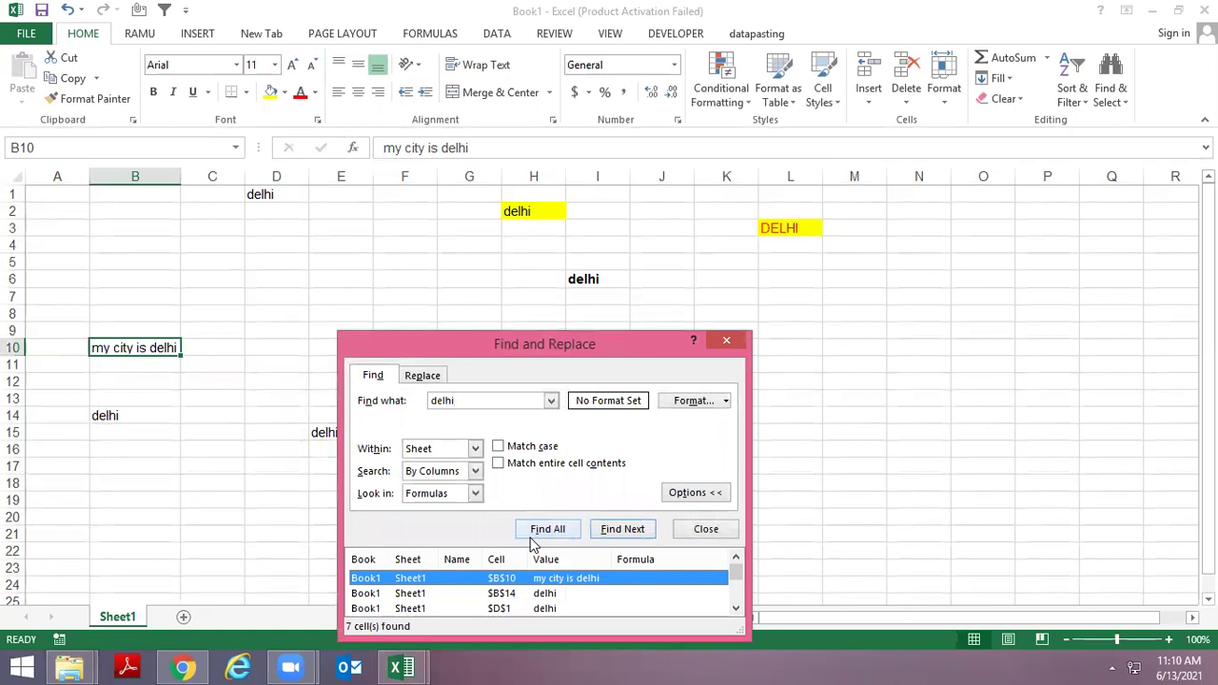
{"action": "left_click", "coordinate": [602, 534]}
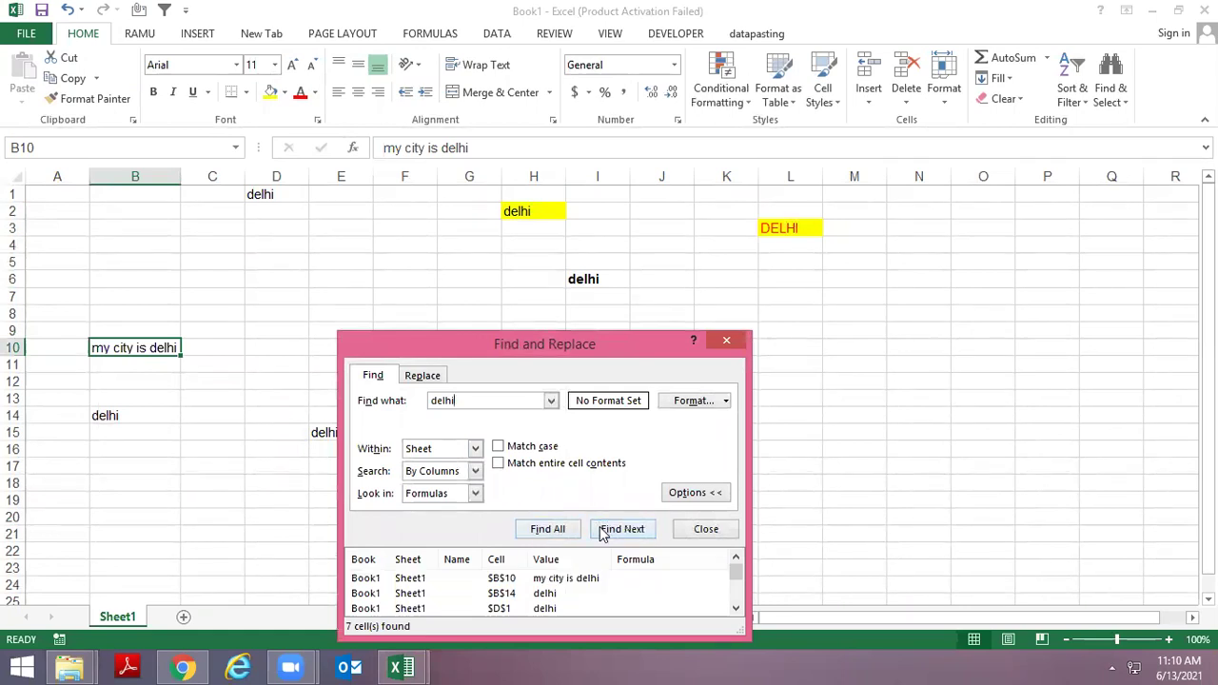
{"action": "key", "text": "Return"}
{"action": "key", "text": "Return"}
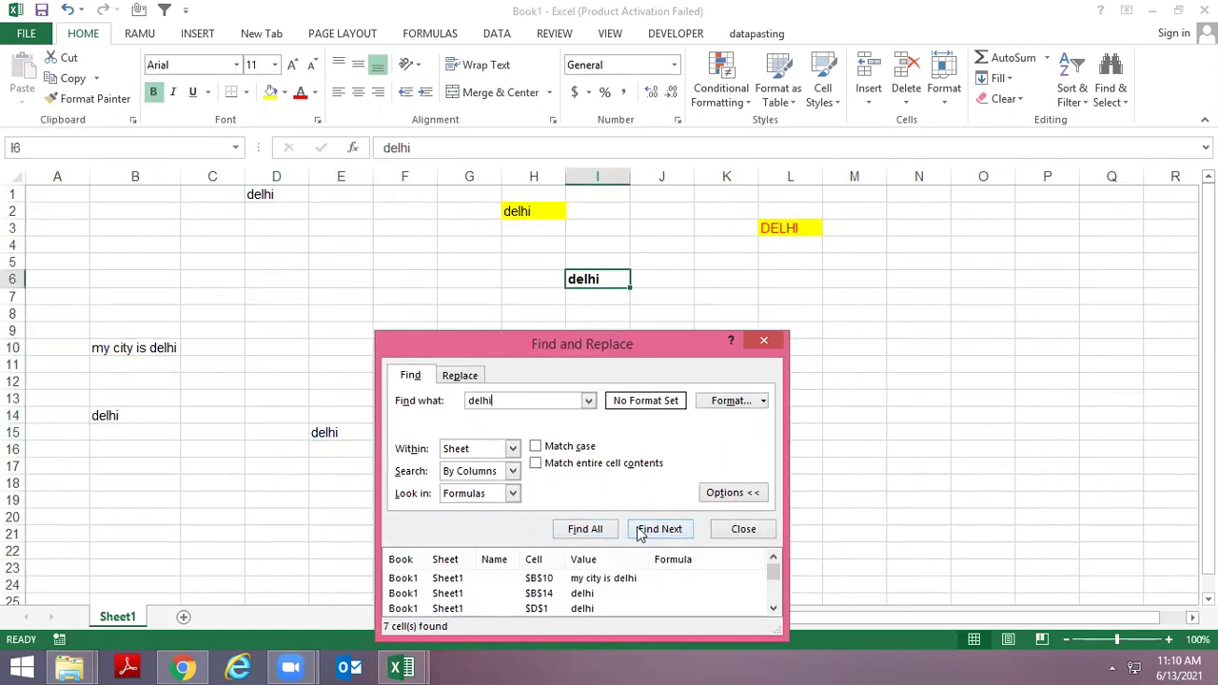
{"action": "key", "text": "Return"}
{"action": "left_click", "coordinate": [592, 531]}
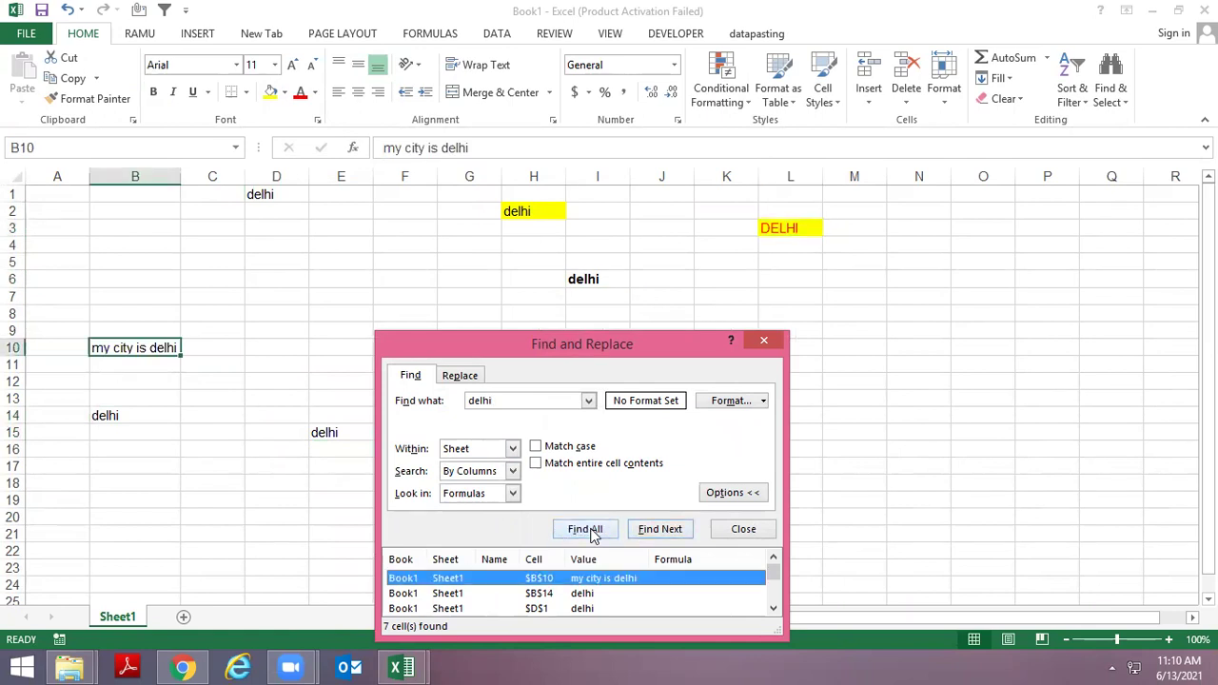
{"action": "key", "text": "Escape"}
Reopen Find with options collapsed, jump to the next delhi match, then close it
{"action": "key", "text": "ctrl+f"}
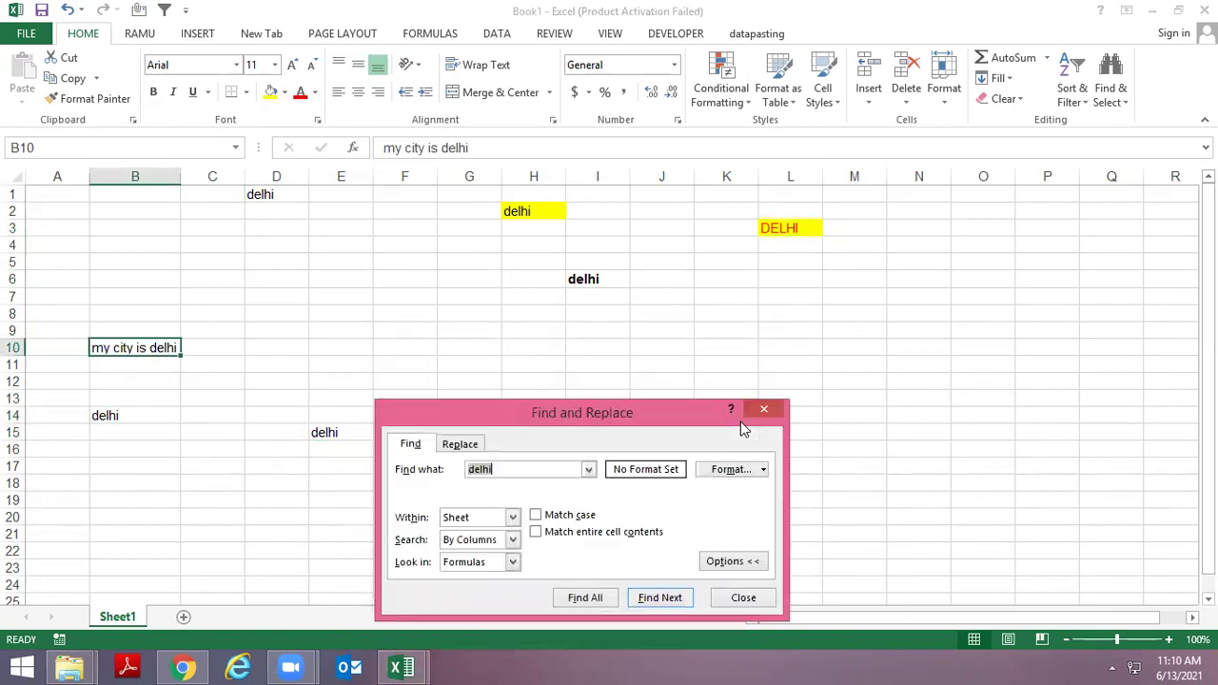
{"action": "left_click", "coordinate": [721, 561]}
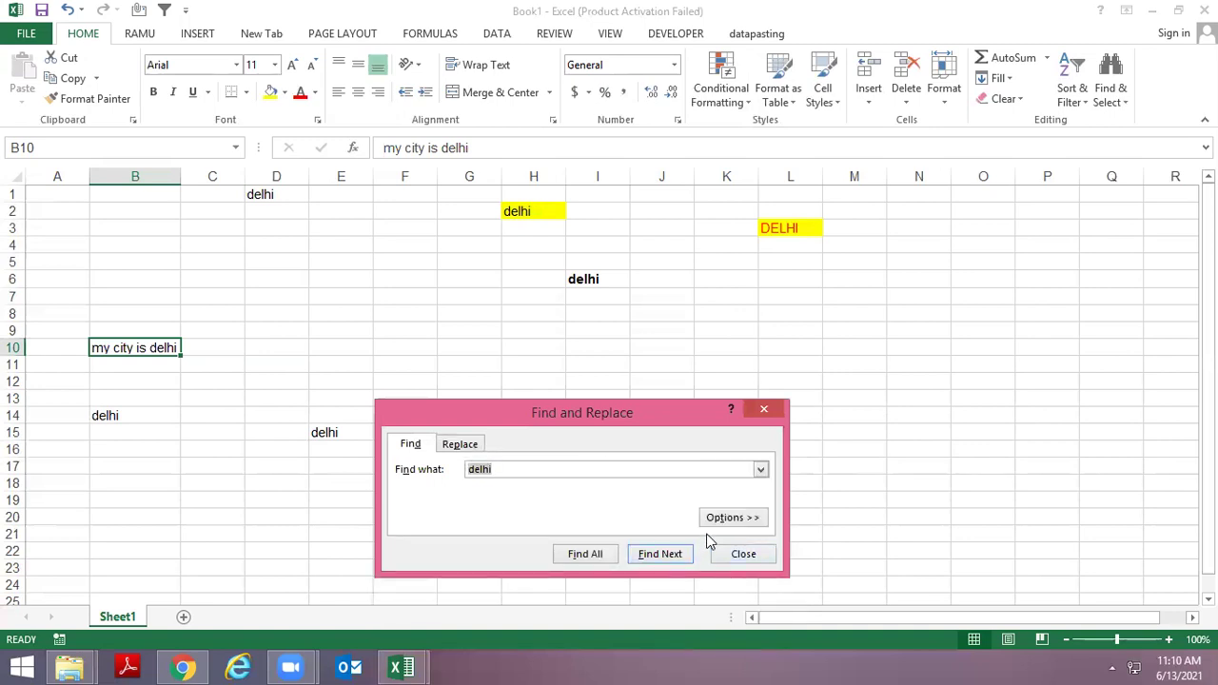
{"action": "key", "text": "Return"}
{"action": "key", "text": "Return"}
{"action": "key", "text": "Return"}
{"action": "key", "text": "Return"}
{"action": "key", "text": "Return"}
{"action": "key", "text": "Return"}
{"action": "key", "text": "Return"}
{"action": "key", "text": "Return"}
{"action": "key", "text": "Return"}
{"action": "key", "text": "Return"}
{"action": "key", "text": "Return"}
{"action": "key", "text": "Return"}
{"action": "key", "text": "Escape"}
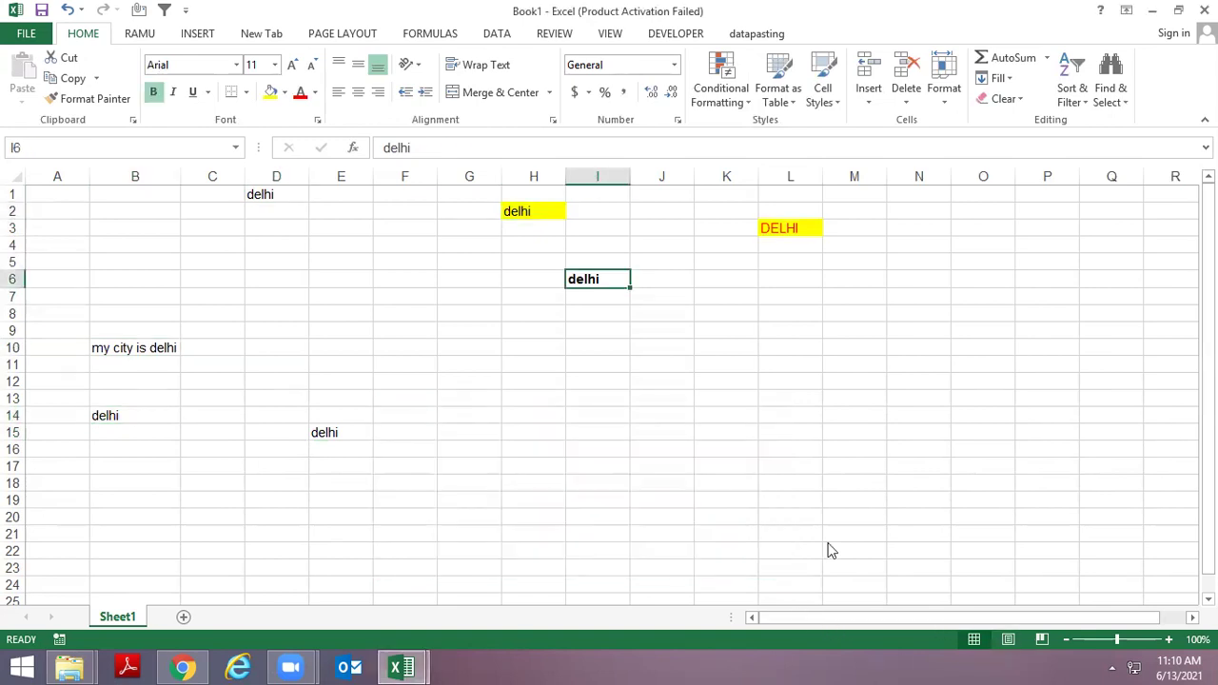
Select the bold delhi in I6, then D3, and reopen Find with delhi preset
{"action": "left_click", "coordinate": [519, 400]}
{"action": "left_click", "coordinate": [477, 335]}
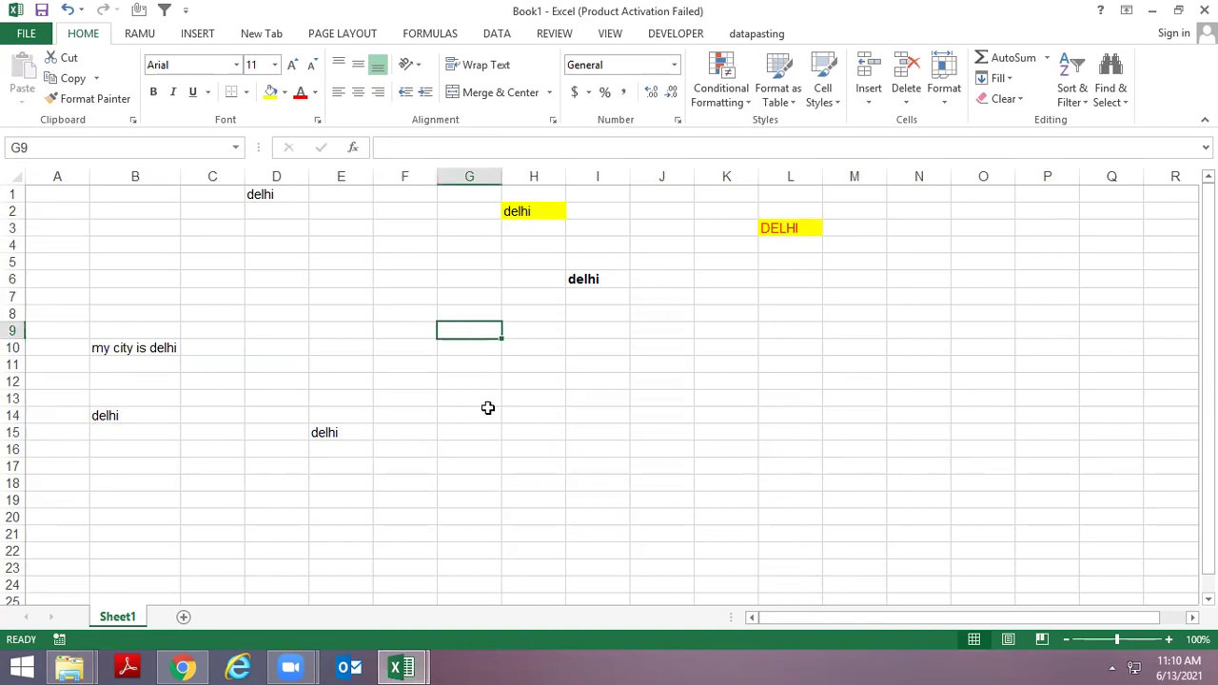
{"action": "scroll", "coordinate": [505, 388], "scroll_direction": "up", "scroll_amount": 1, "text": "ctrl"}
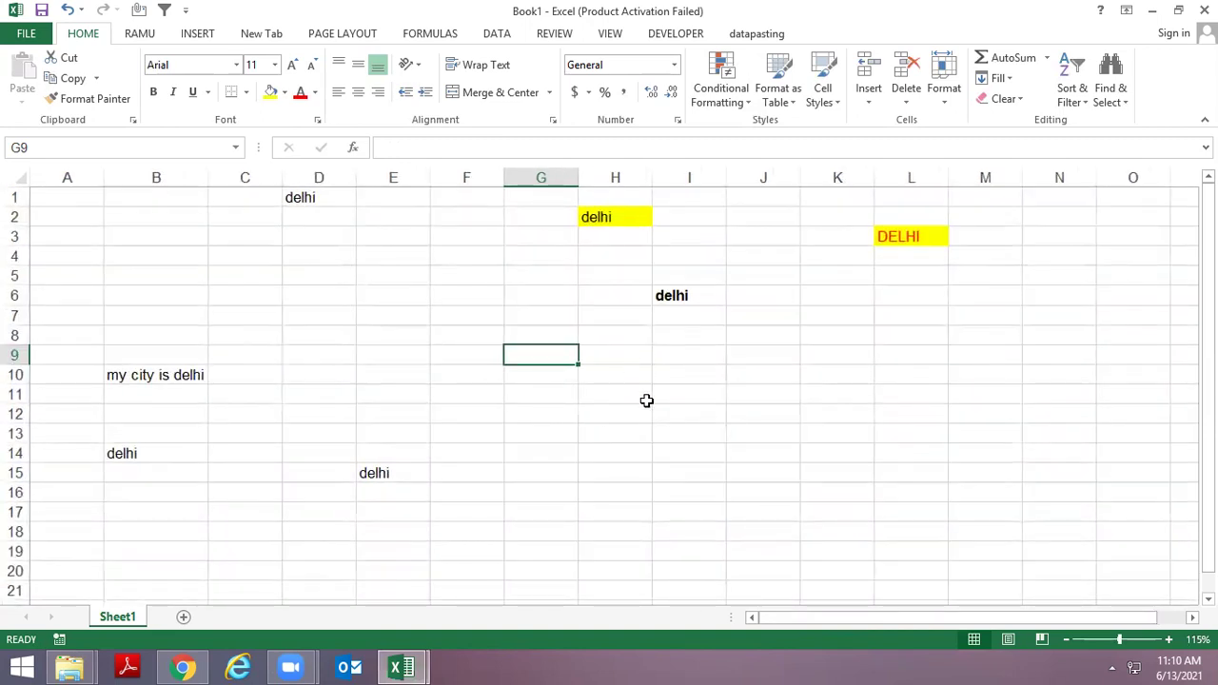
{"action": "left_click", "coordinate": [670, 295]}
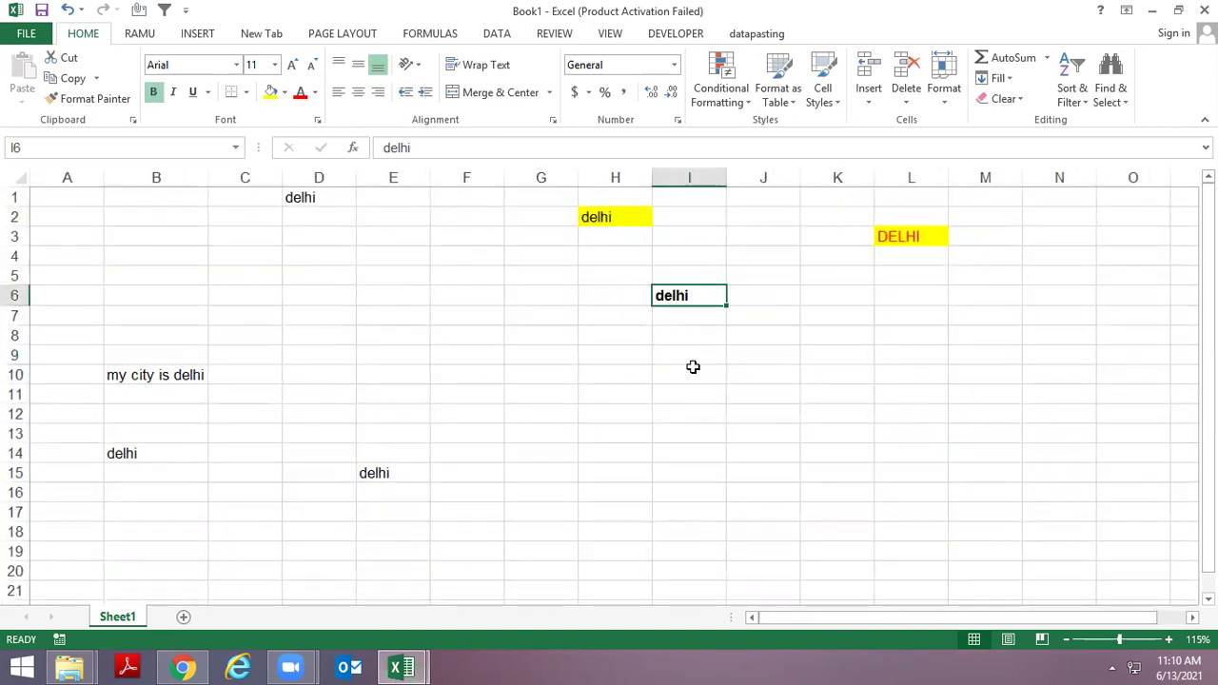
{"action": "left_click", "coordinate": [349, 240]}
{"action": "key", "text": "ctrl+f"}
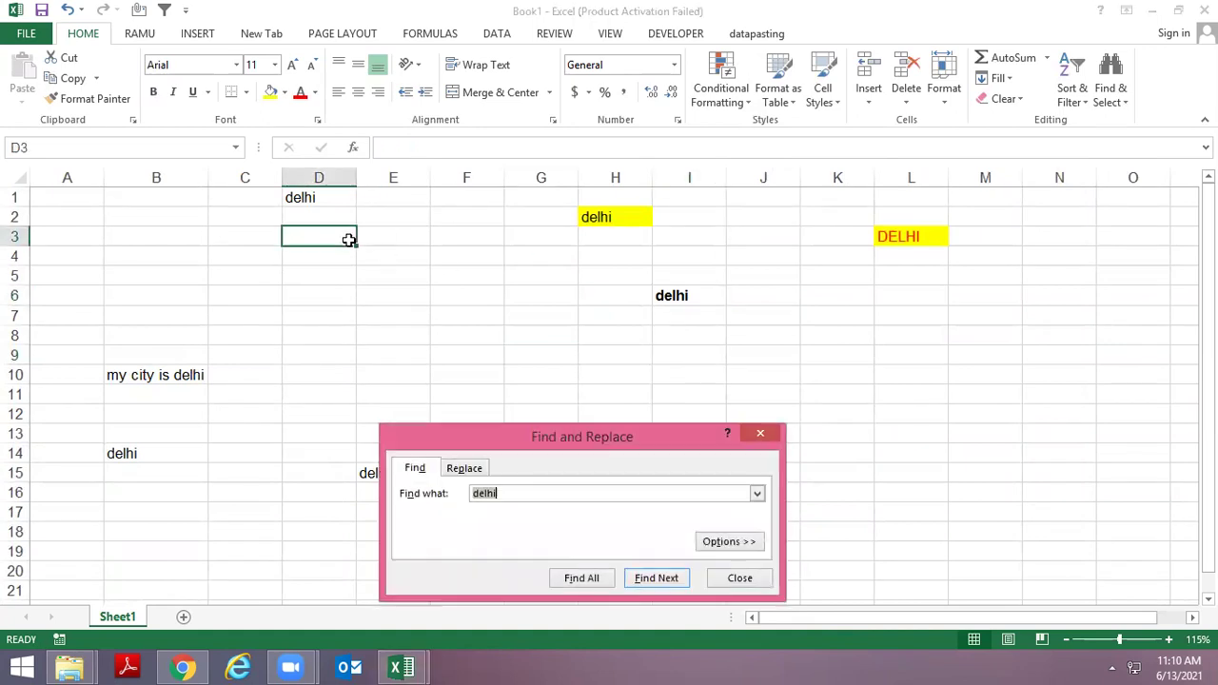
Require Italic font format for the delhi search; Find All reports no matching cells
{"action": "left_click", "coordinate": [720, 546]}
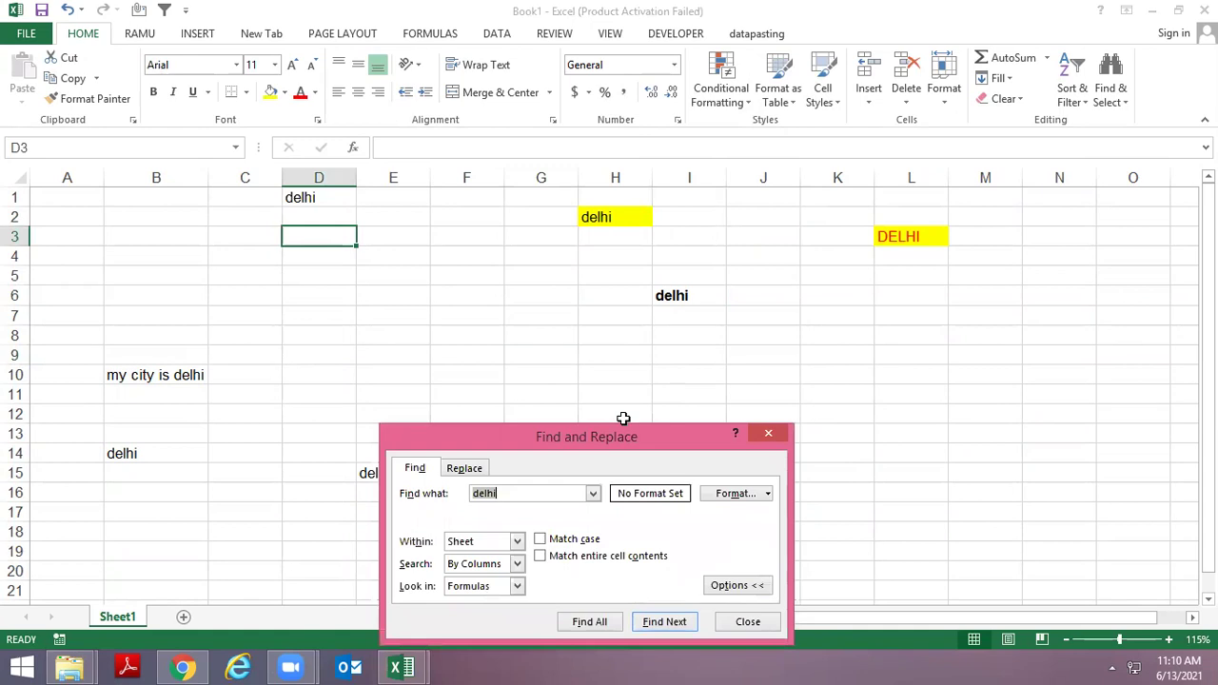
{"action": "left_click", "coordinate": [761, 459]}
{"action": "left_click", "coordinate": [758, 481]}
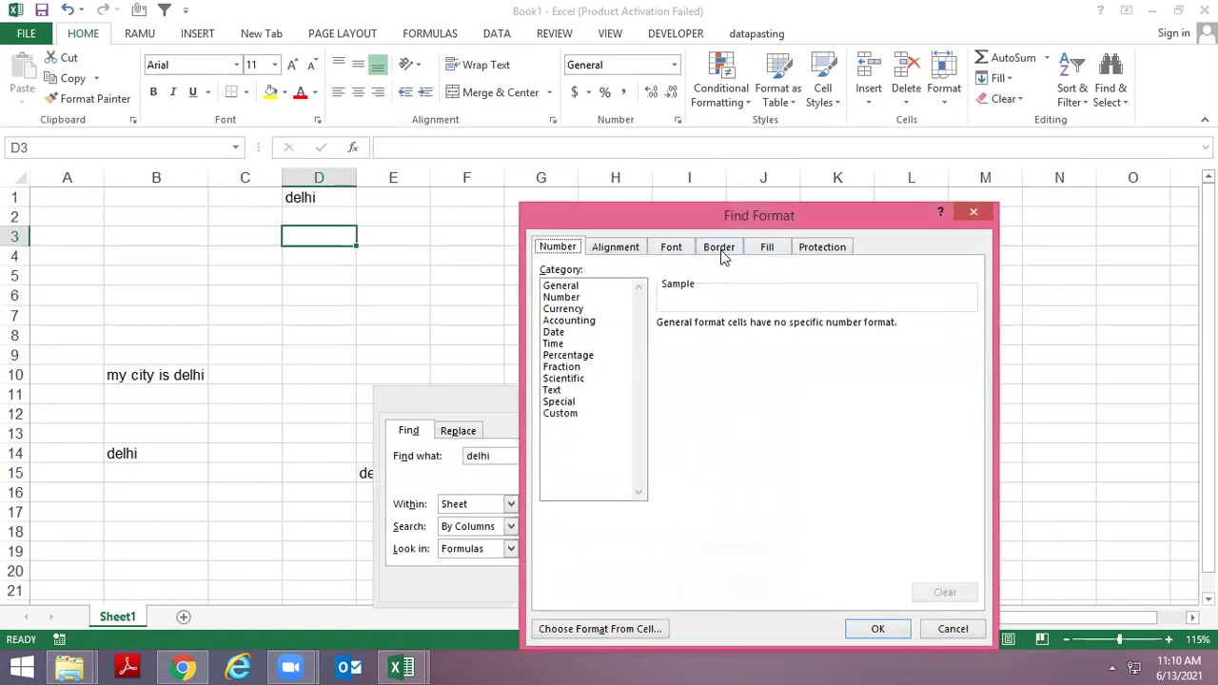
{"action": "left_click", "coordinate": [773, 252]}
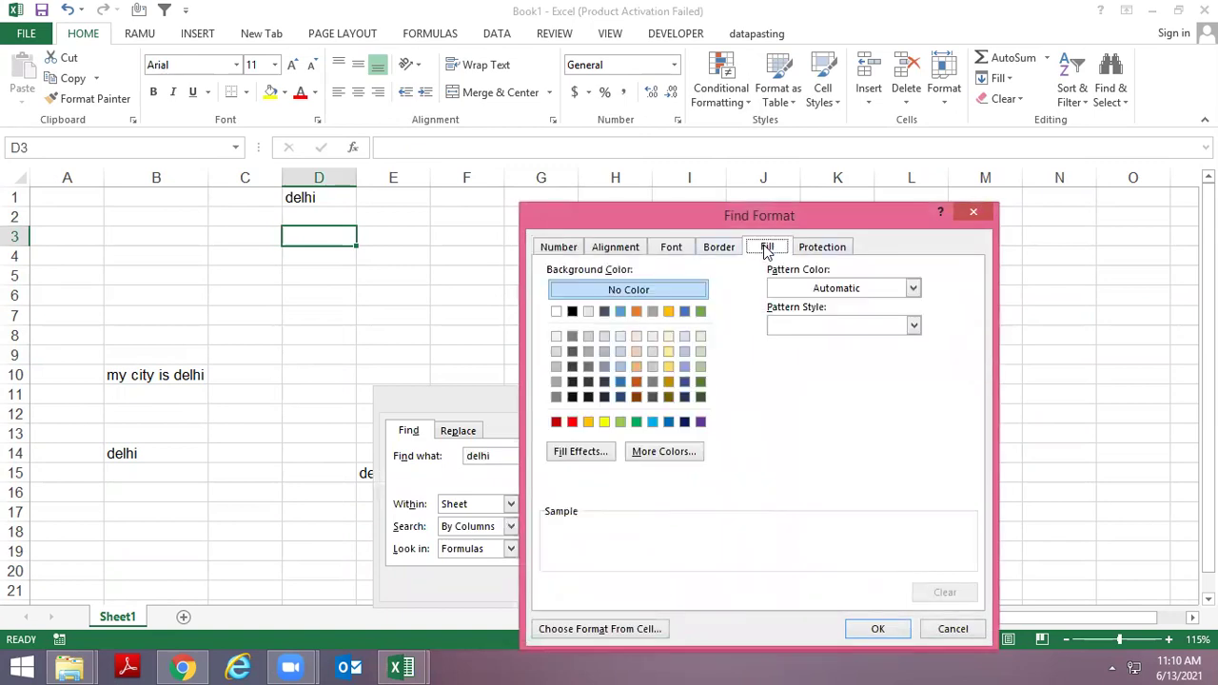
{"action": "left_click", "coordinate": [721, 252]}
{"action": "left_click", "coordinate": [672, 249]}
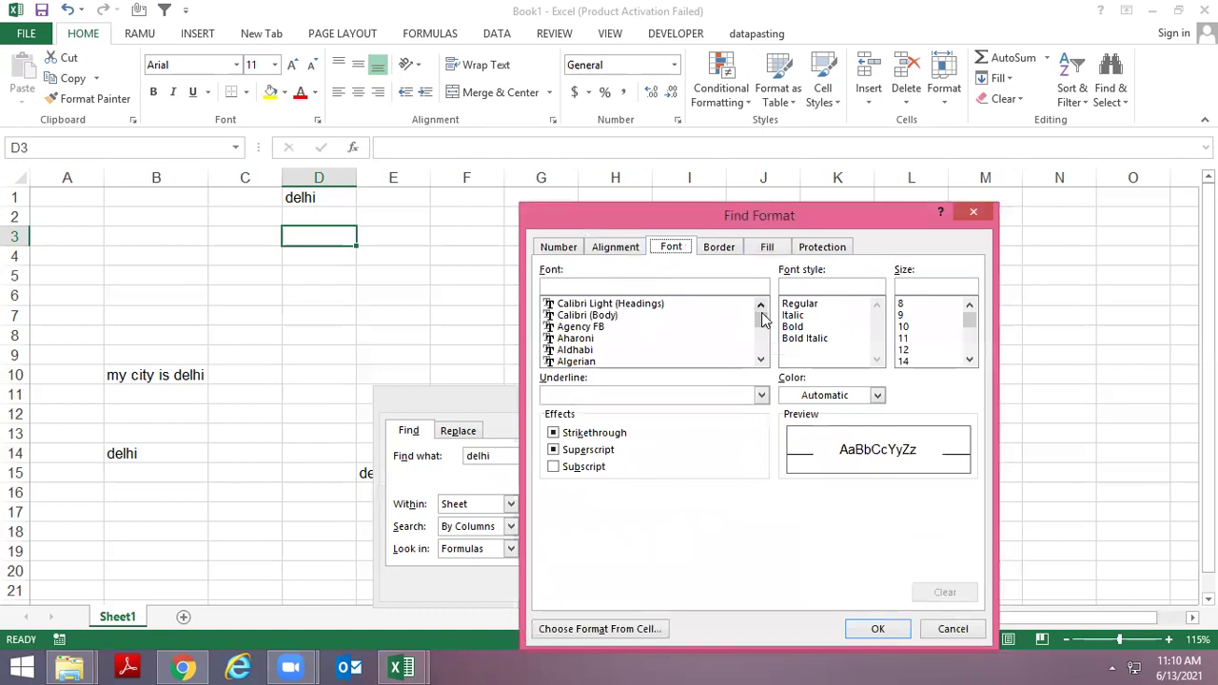
{"action": "left_click", "coordinate": [801, 320]}
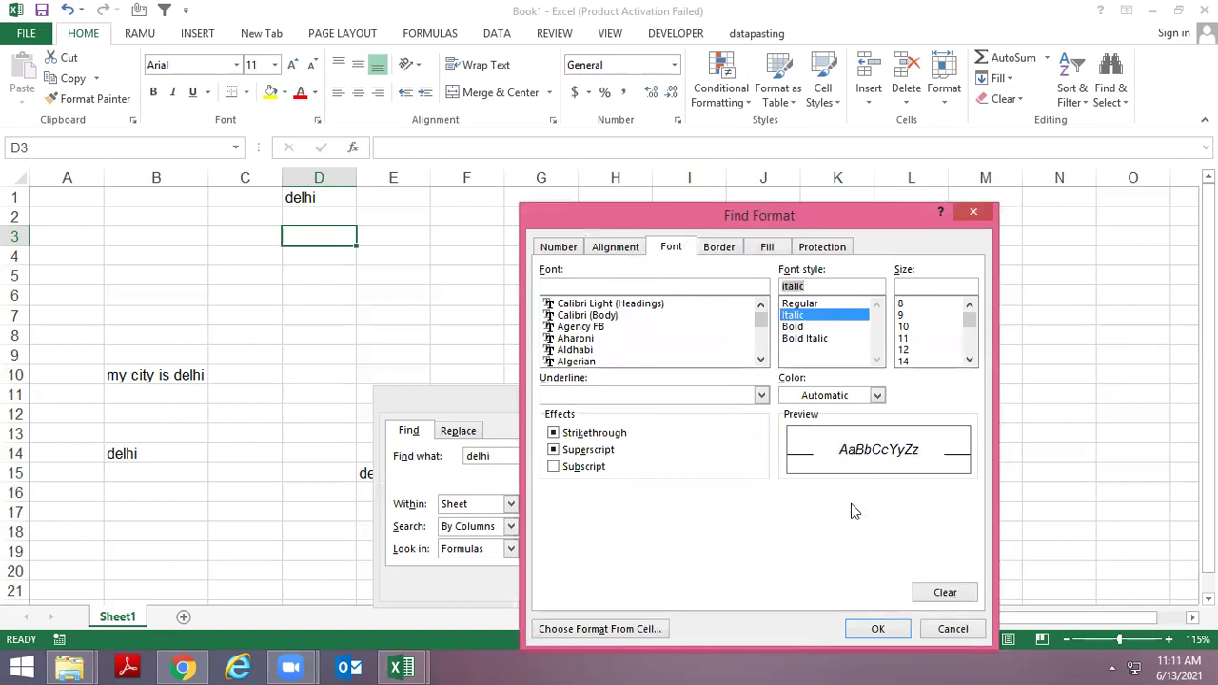
{"action": "left_click", "coordinate": [868, 628]}
{"action": "left_click", "coordinate": [608, 589]}
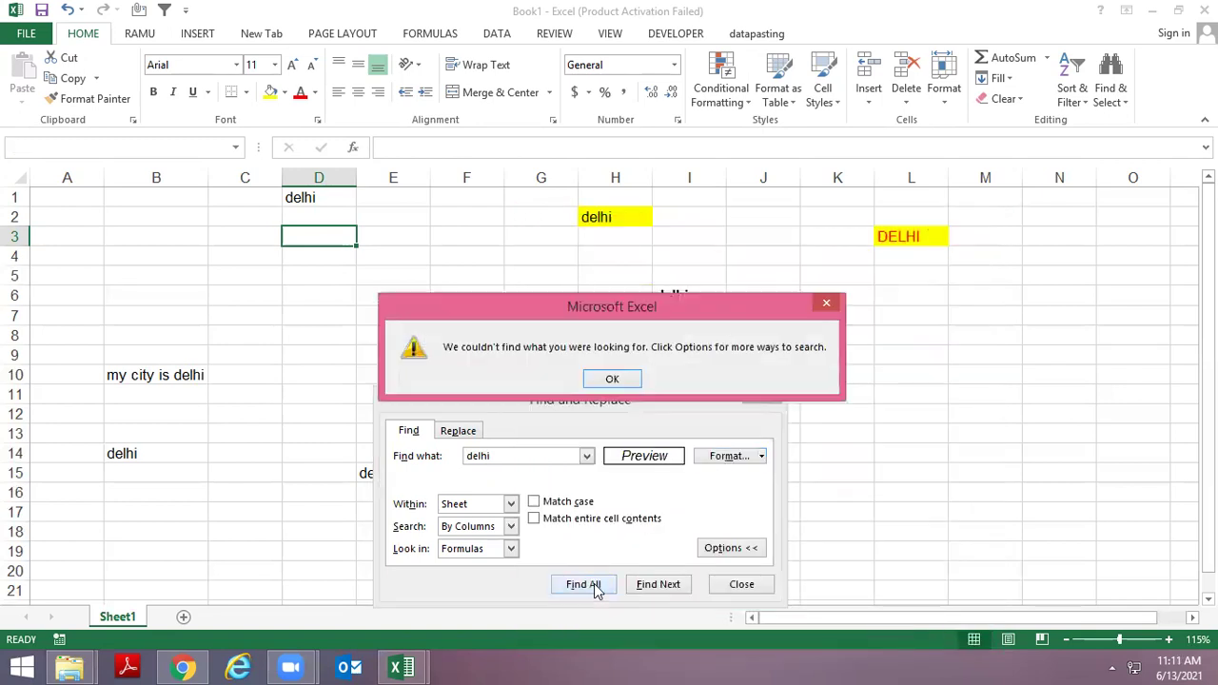
{"action": "left_click", "coordinate": [612, 381]}
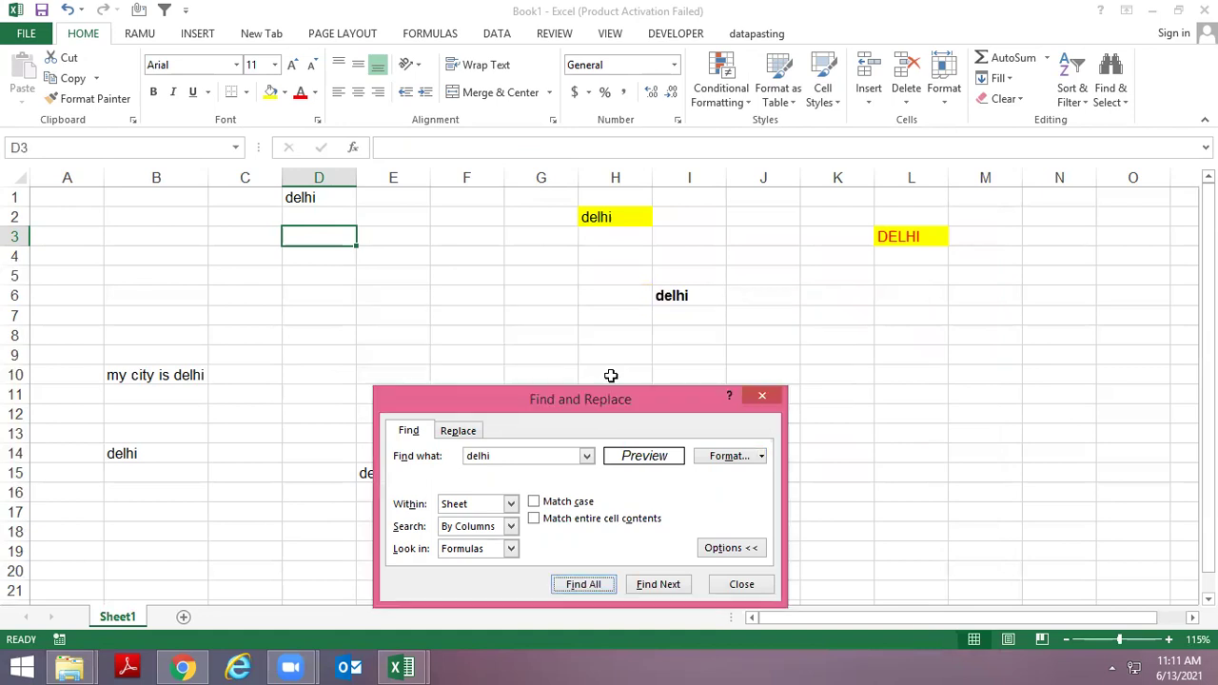
Change the search format from Italic to Bold and list the single match in $I$6
{"action": "left_click_drag", "start_coordinate": [581, 396], "coordinate": [527, 315]}
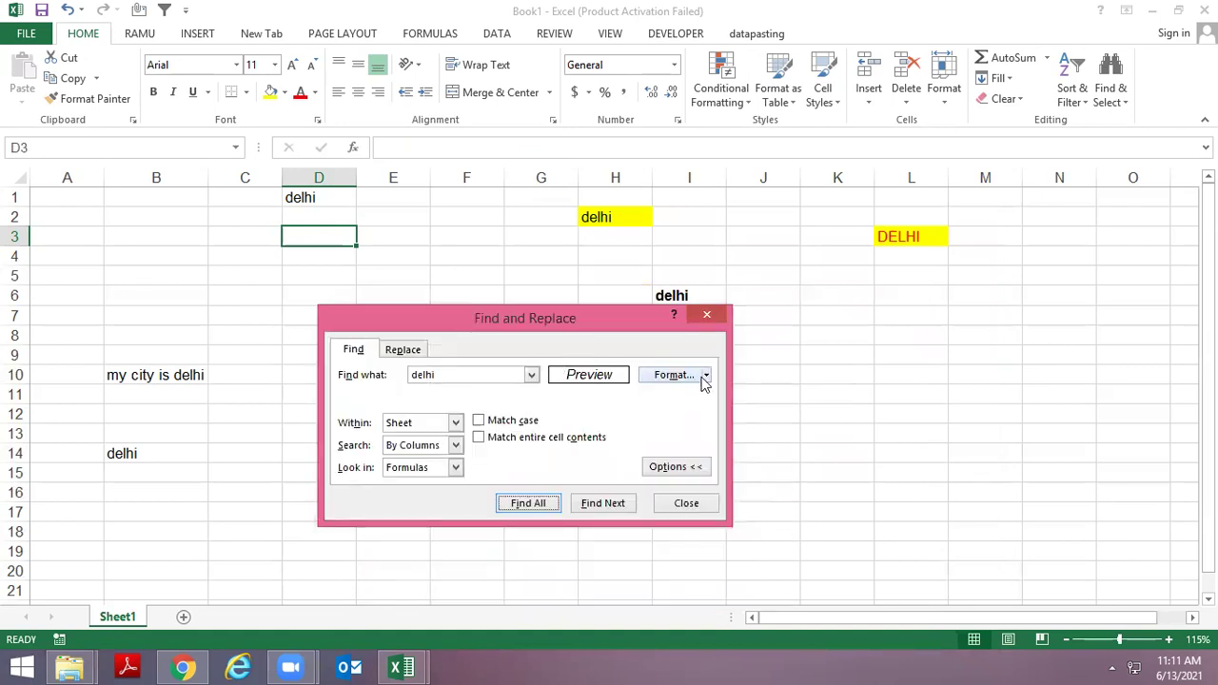
{"action": "left_click", "coordinate": [707, 376]}
{"action": "left_click", "coordinate": [705, 396]}
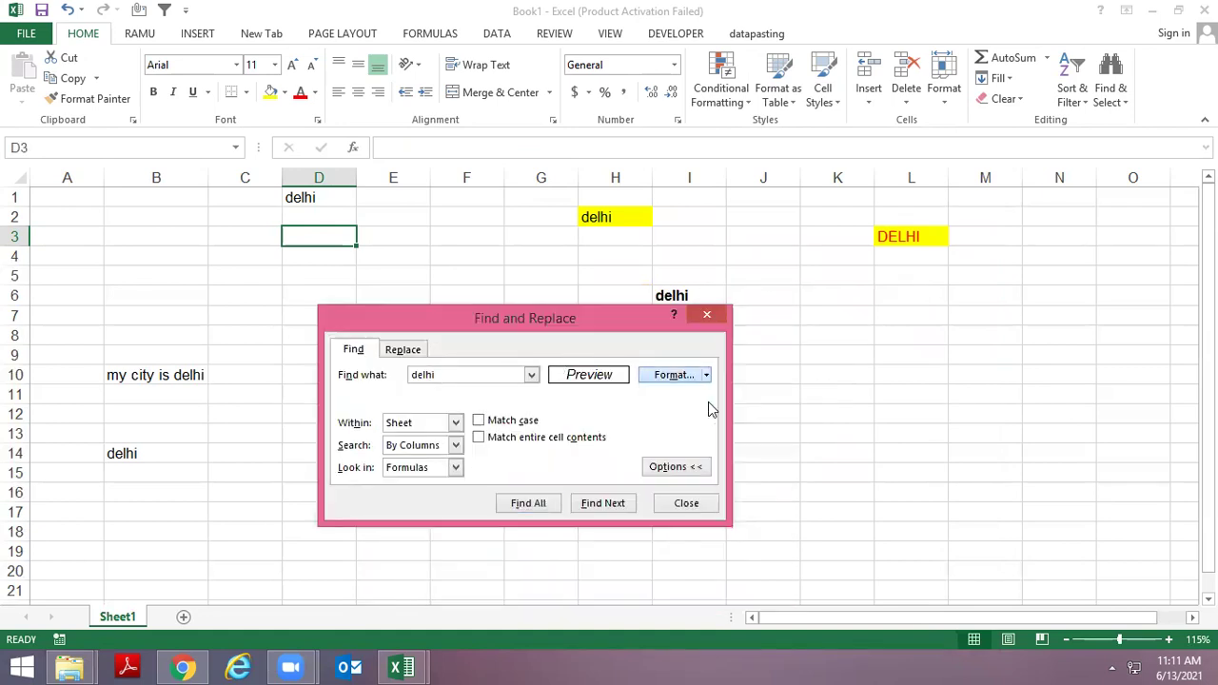
{"action": "left_click", "coordinate": [744, 292]}
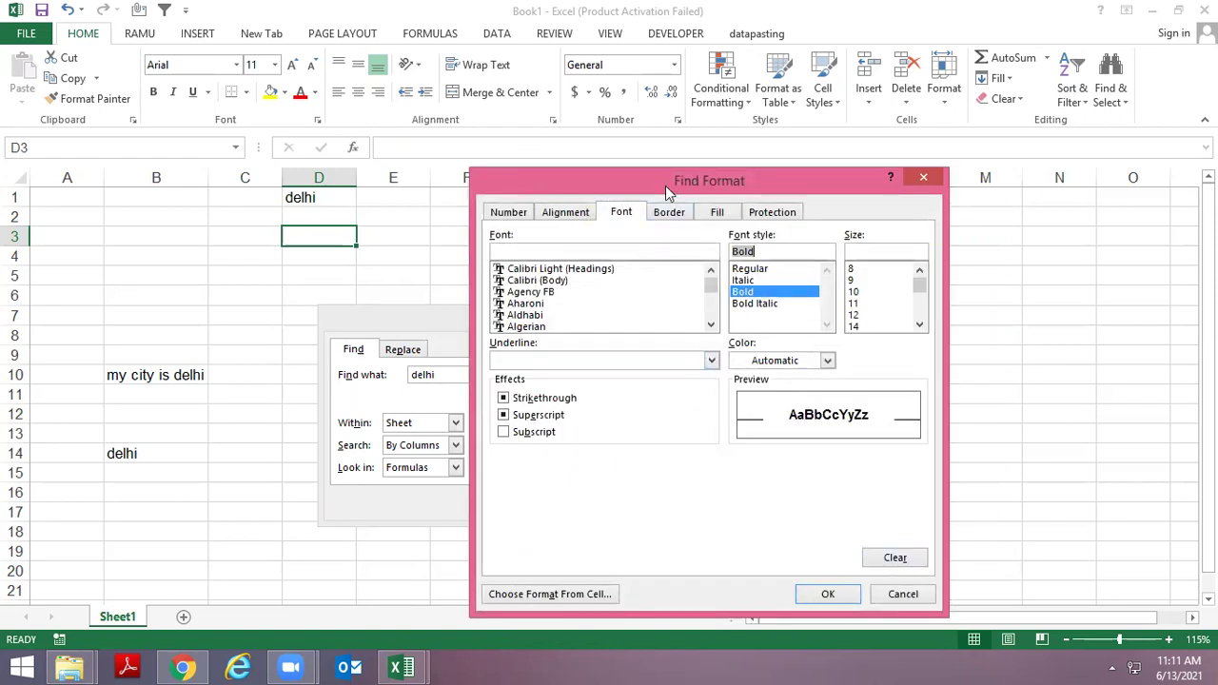
{"action": "left_click", "coordinate": [790, 530]}
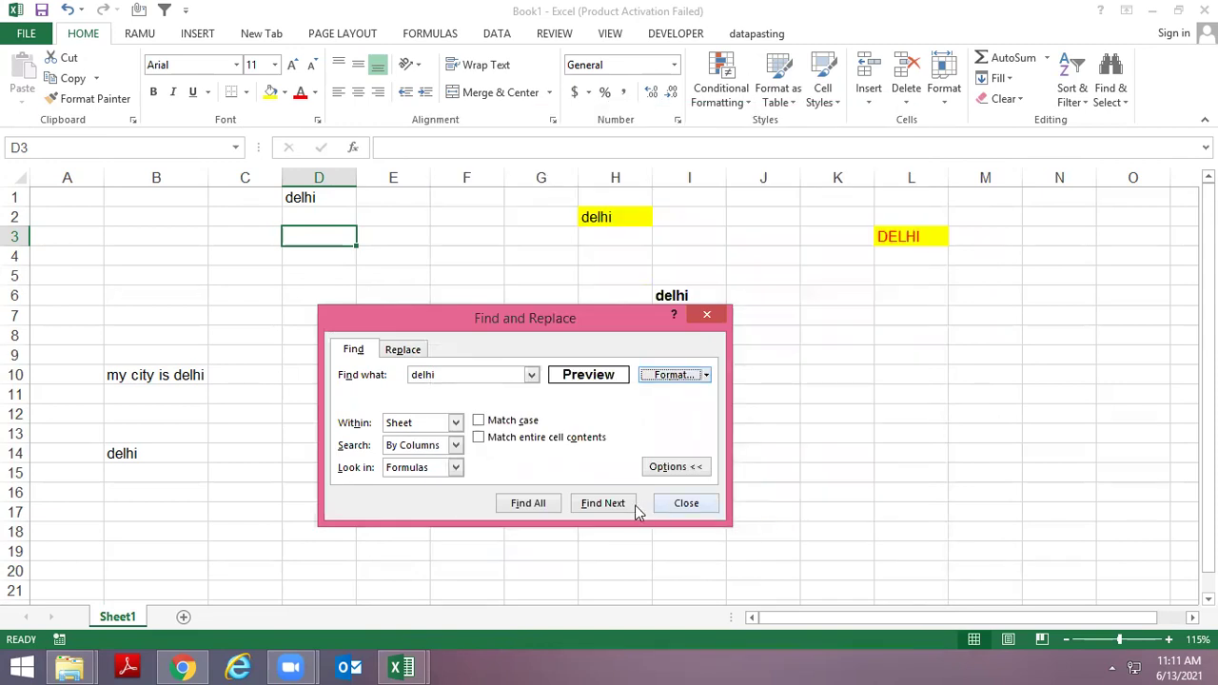
{"action": "left_click", "coordinate": [519, 508]}
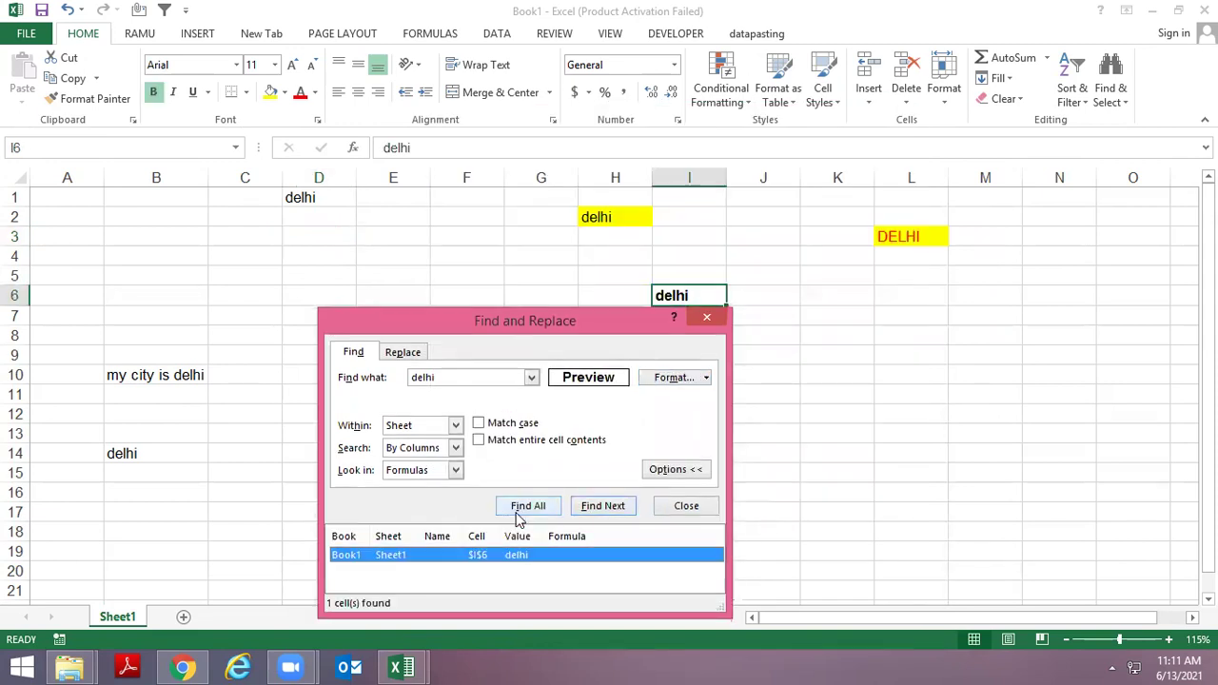
{"action": "left_click", "coordinate": [519, 508]}
Give the rakesh replacement a light green fill and red Bold Italic size 20 font
{"action": "left_click", "coordinate": [411, 353]}
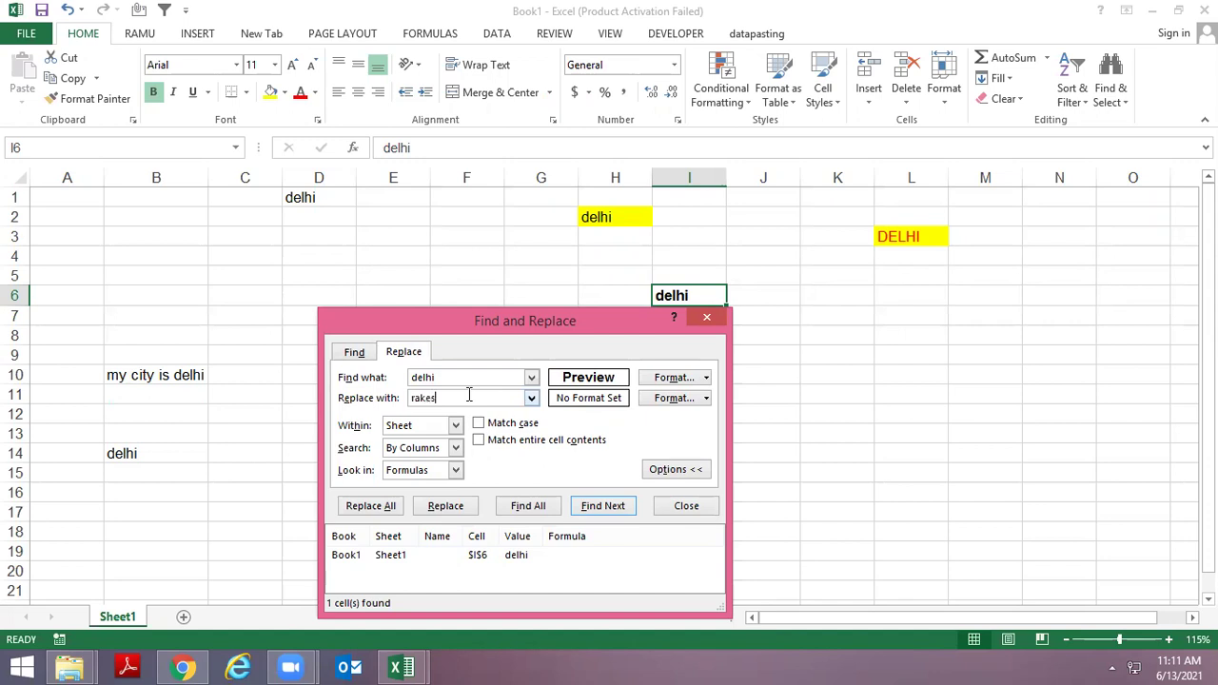
{"action": "left_click", "coordinate": [707, 397]}
{"action": "left_click", "coordinate": [700, 418]}
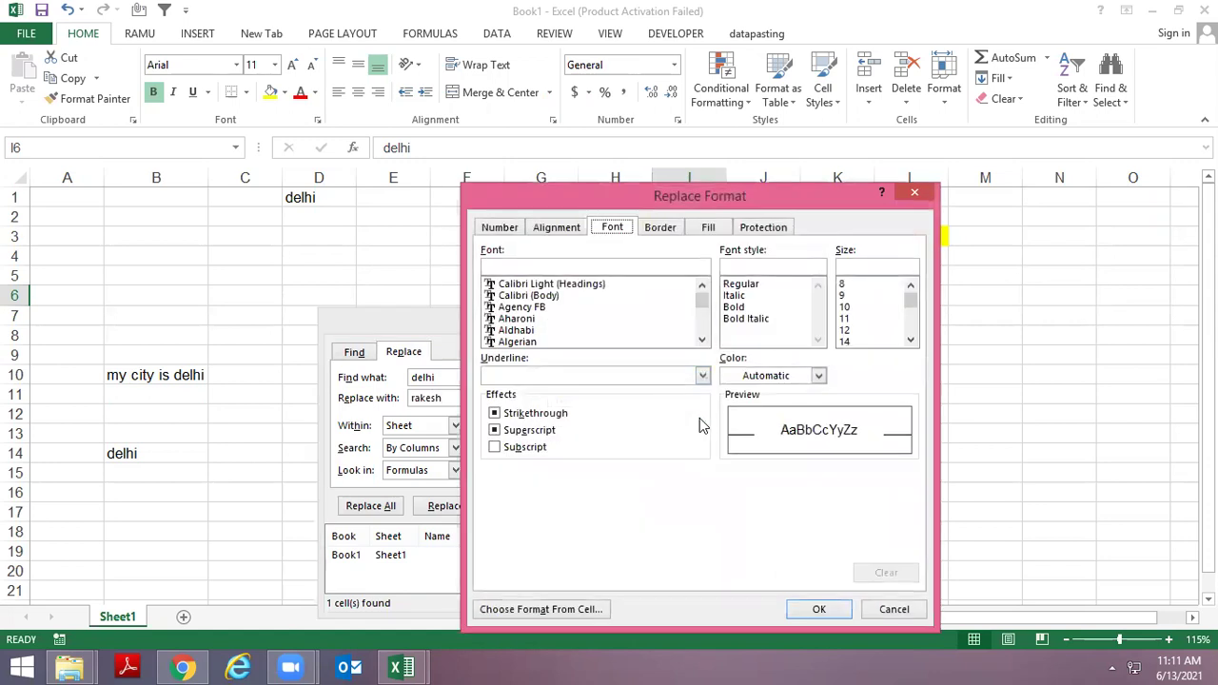
{"action": "left_click", "coordinate": [715, 228]}
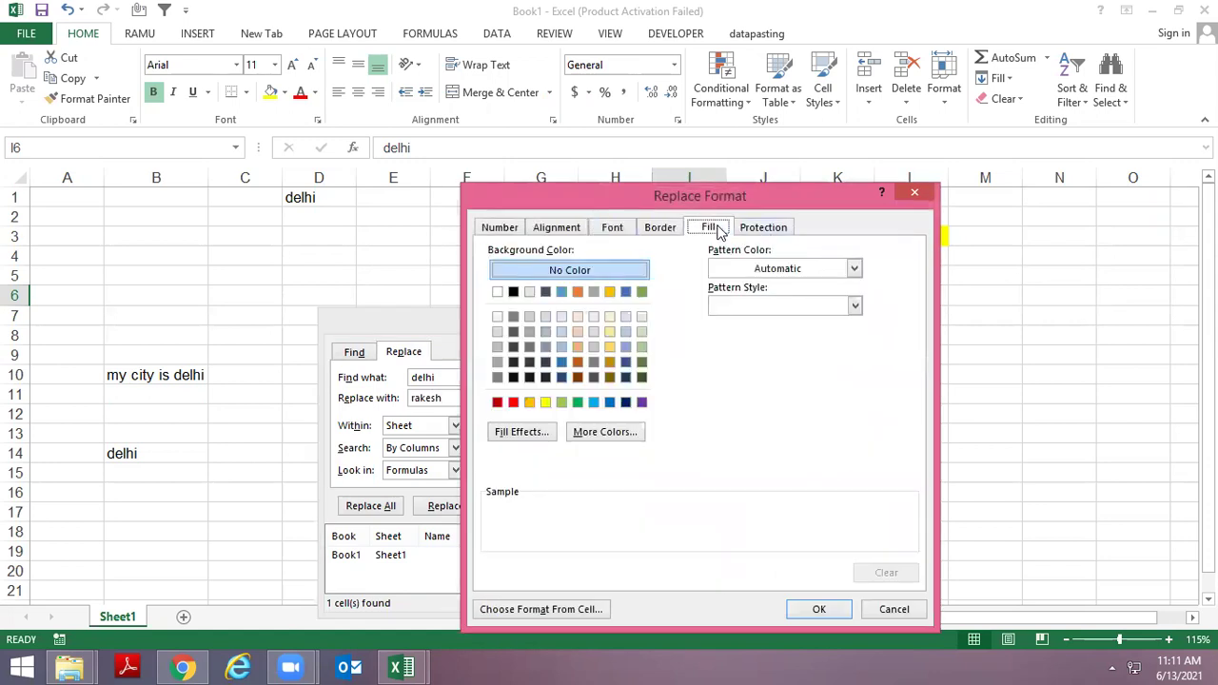
{"action": "left_click", "coordinate": [561, 403]}
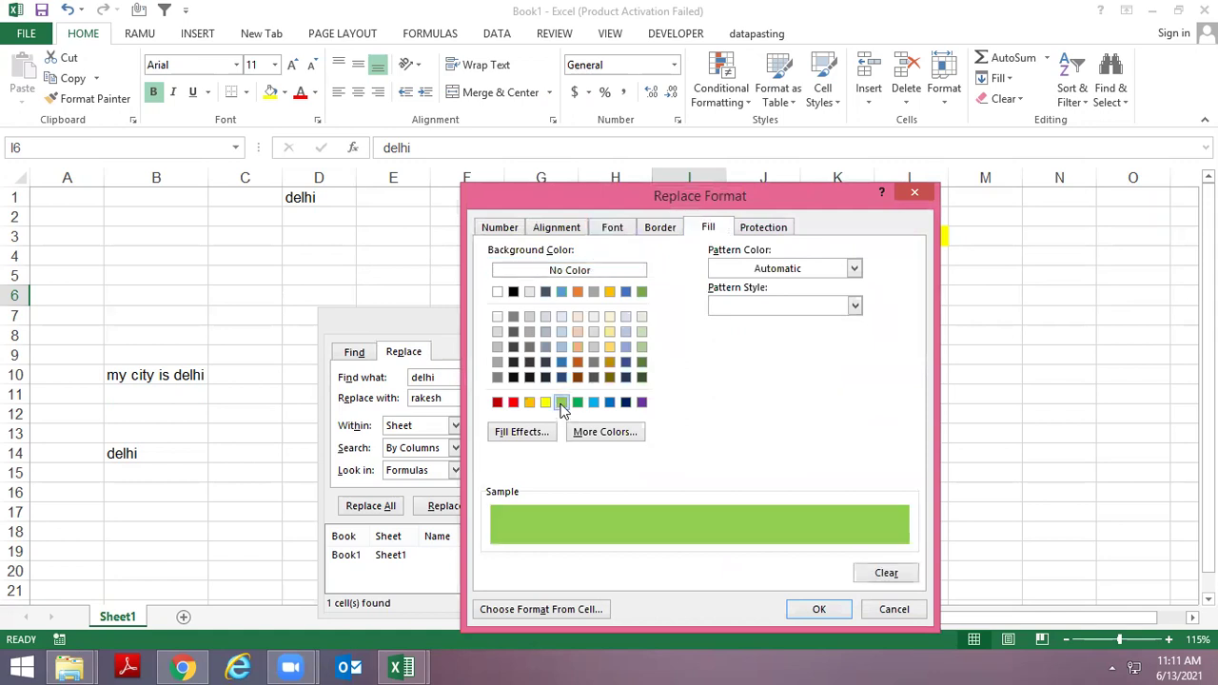
{"action": "left_click", "coordinate": [617, 230]}
{"action": "left_click", "coordinate": [742, 319]}
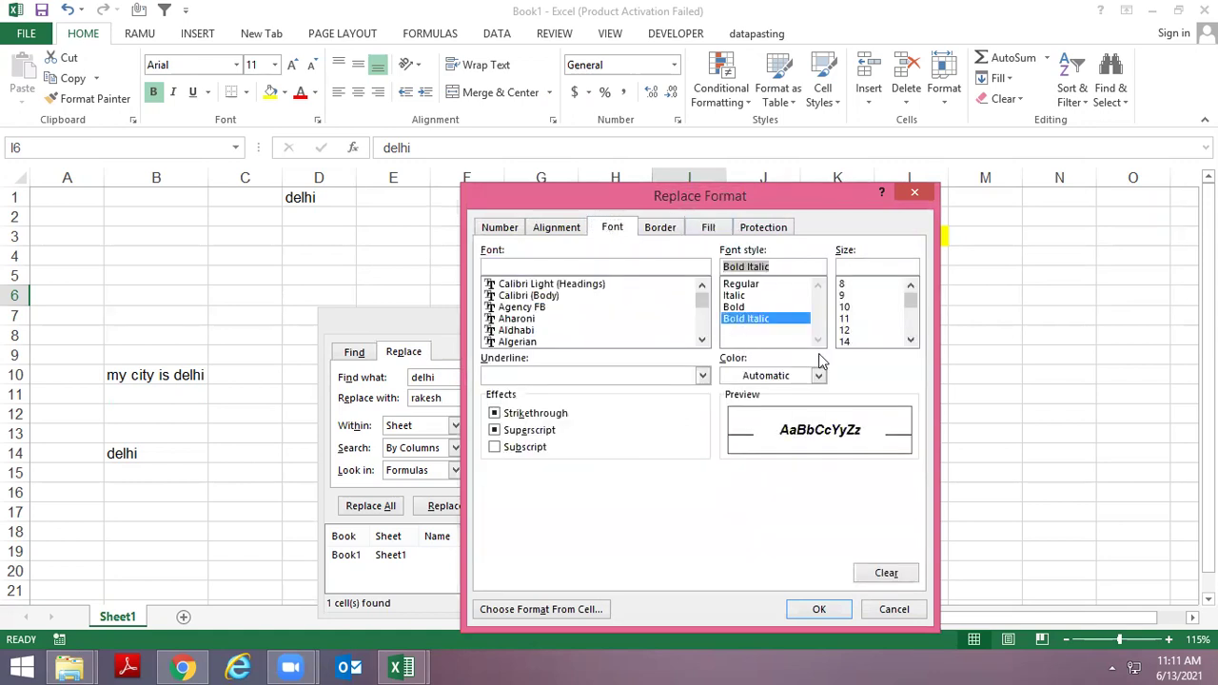
{"action": "left_click", "coordinate": [911, 339]}
{"action": "left_click", "coordinate": [911, 340]}
{"action": "left_click", "coordinate": [846, 330]}
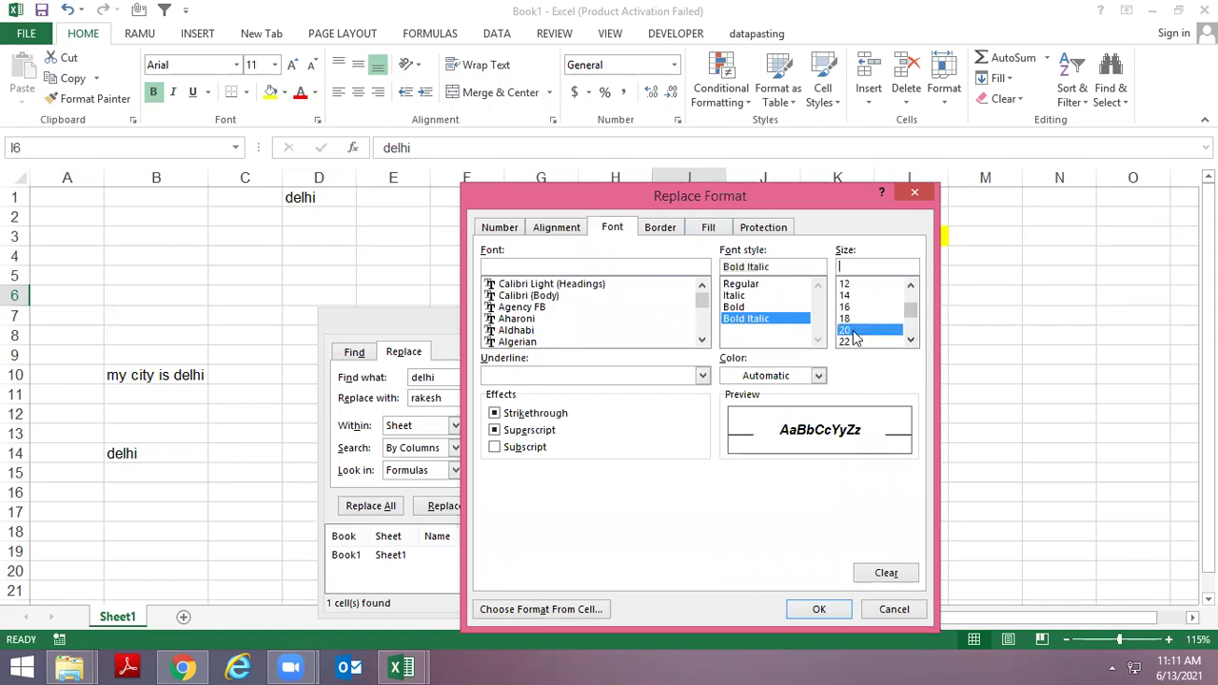
{"action": "left_click", "coordinate": [818, 376]}
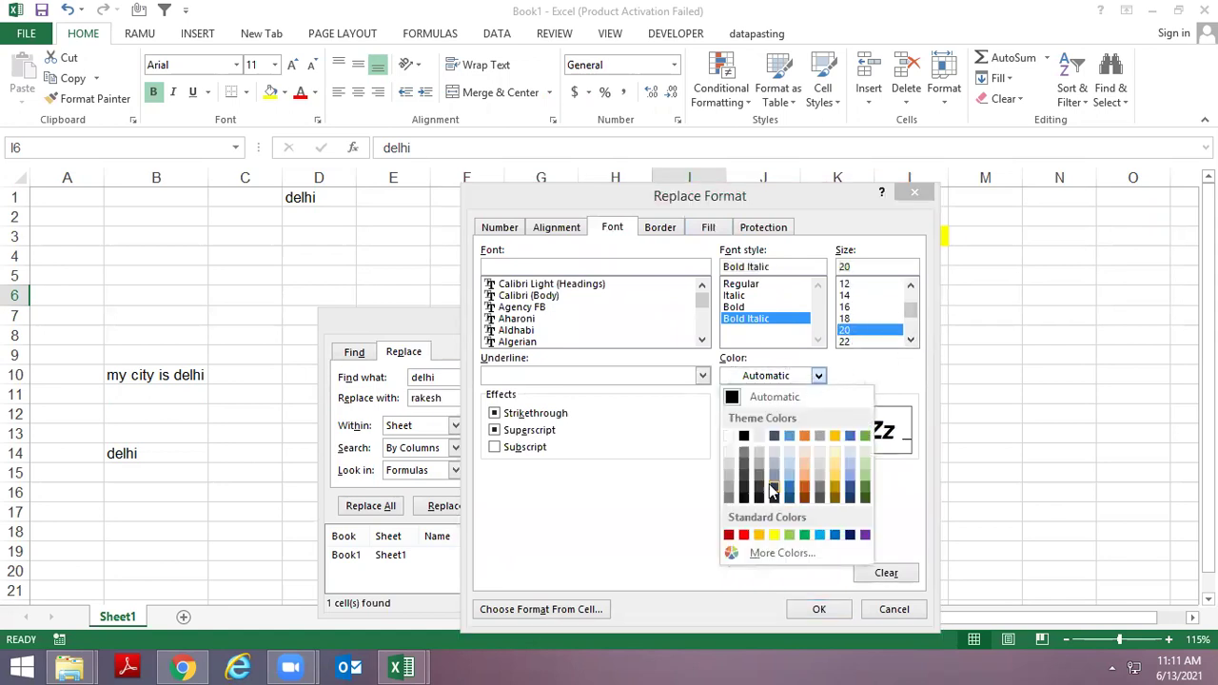
{"action": "left_click", "coordinate": [744, 536]}
{"action": "key", "text": "Return"}
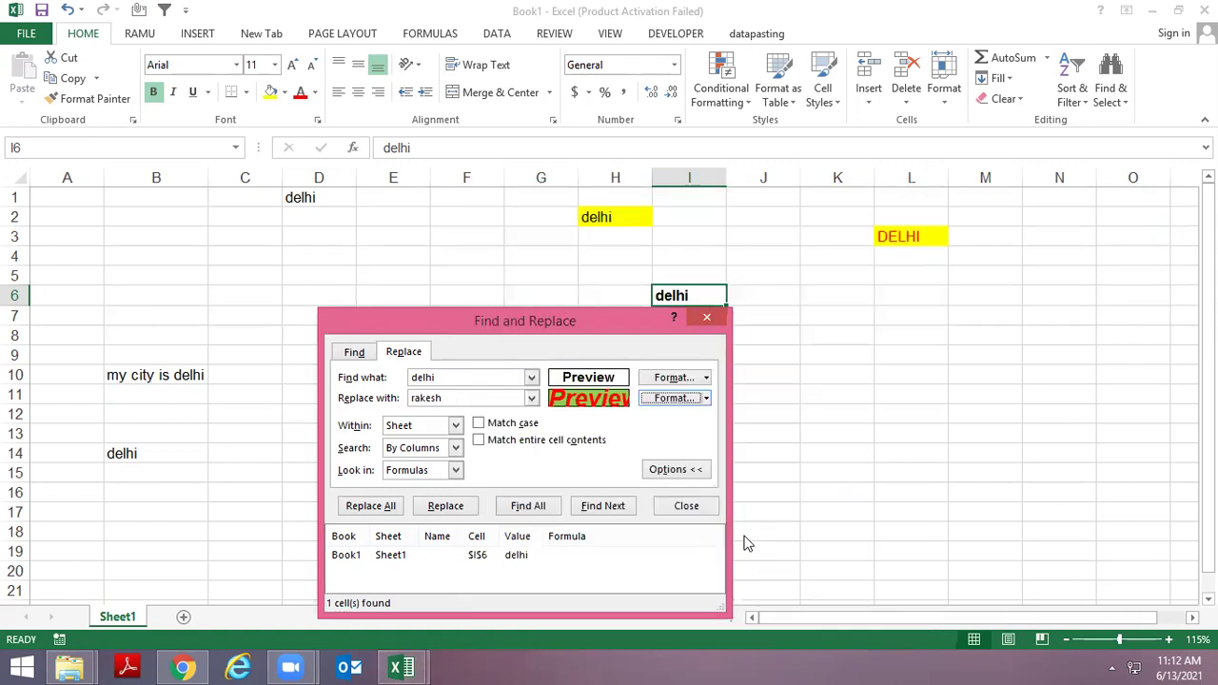
Replace All to turn I6's bold delhi into formatted rakesh, then widen column I
{"action": "left_click_drag", "start_coordinate": [546, 310], "coordinate": [317, 204]}
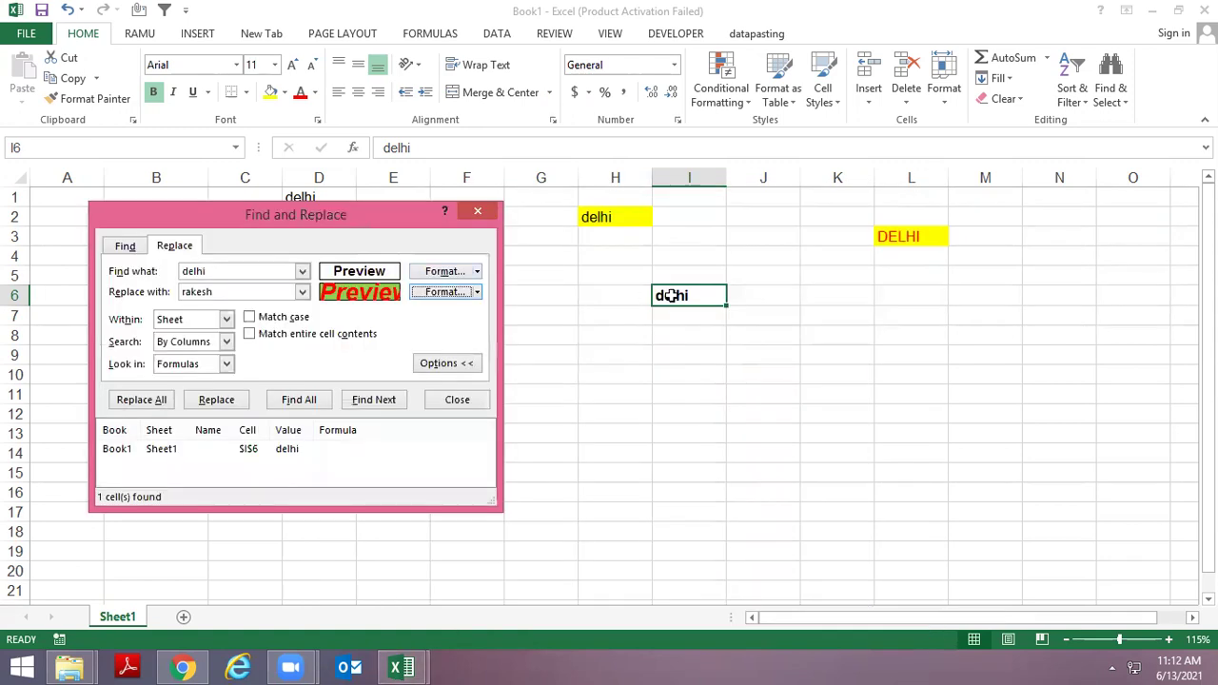
{"action": "left_click", "coordinate": [160, 403]}
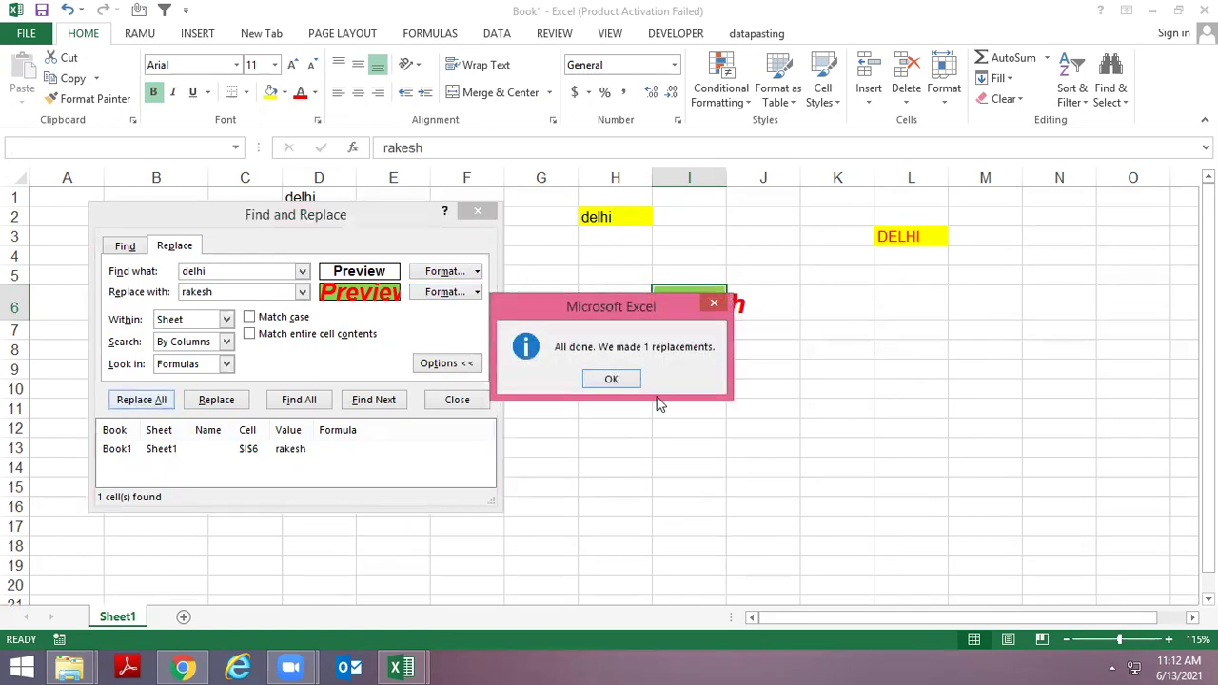
{"action": "left_click", "coordinate": [611, 377]}
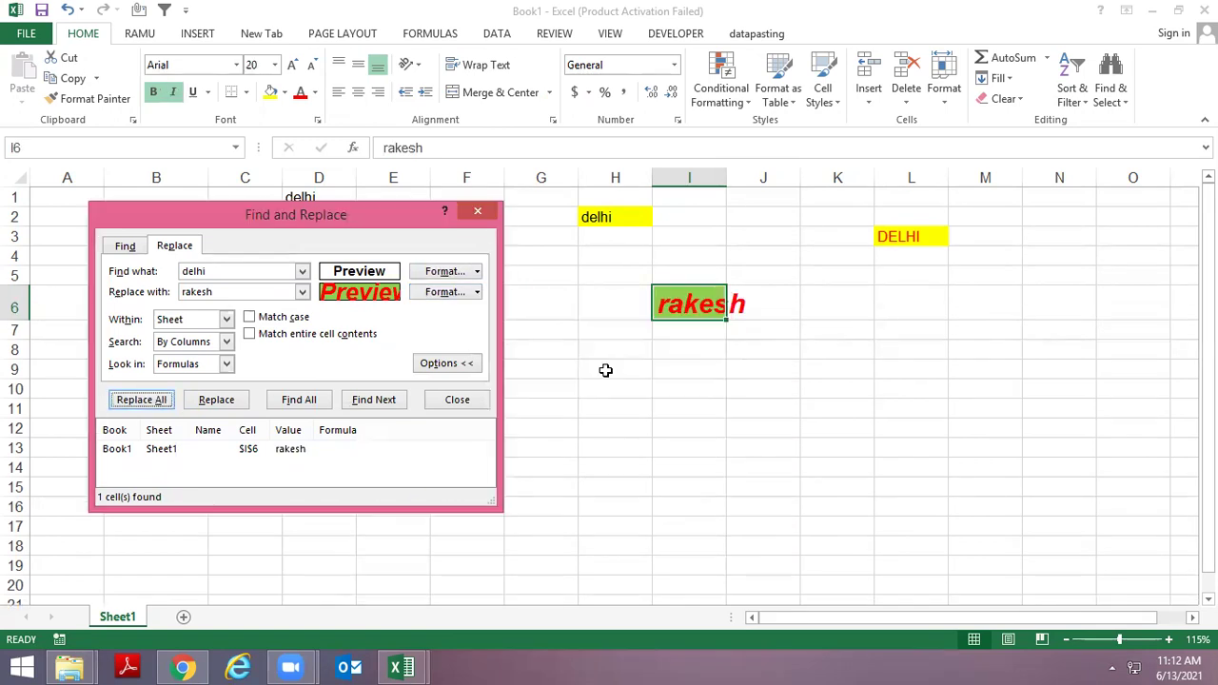
{"action": "left_click_drag", "start_coordinate": [731, 178], "coordinate": [784, 178]}
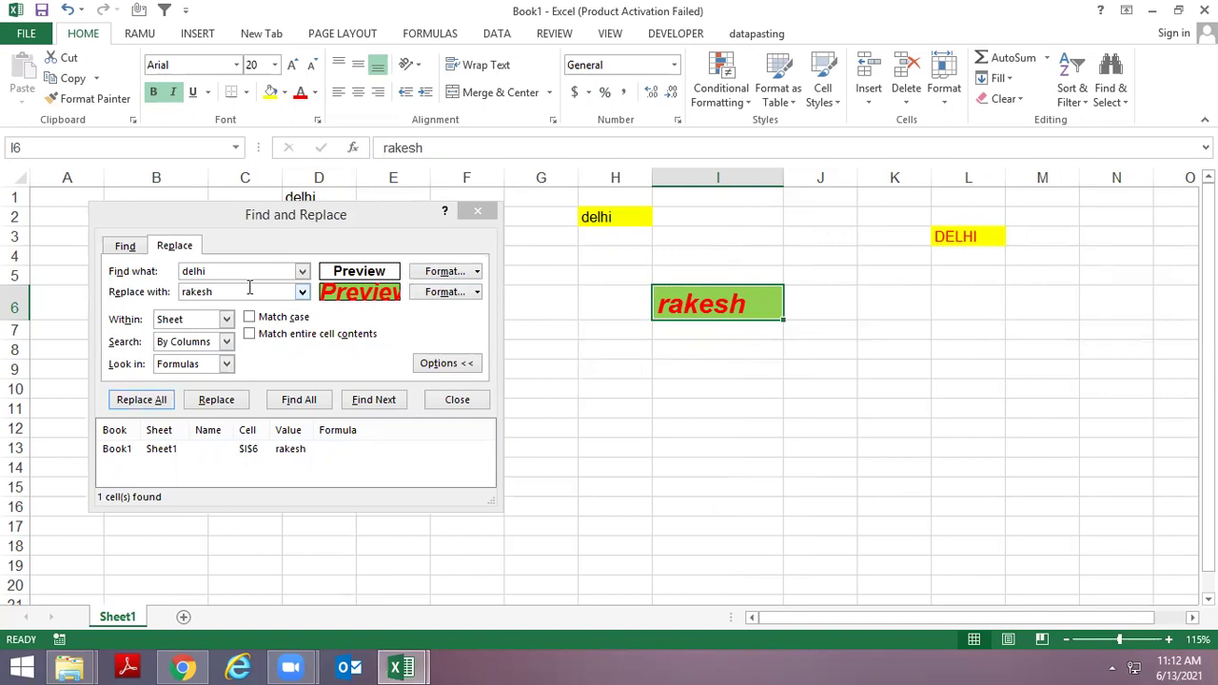
Switch back to Find, collapse the options, close the dialog and reopen Find
{"action": "key", "text": "ctrl+f"}
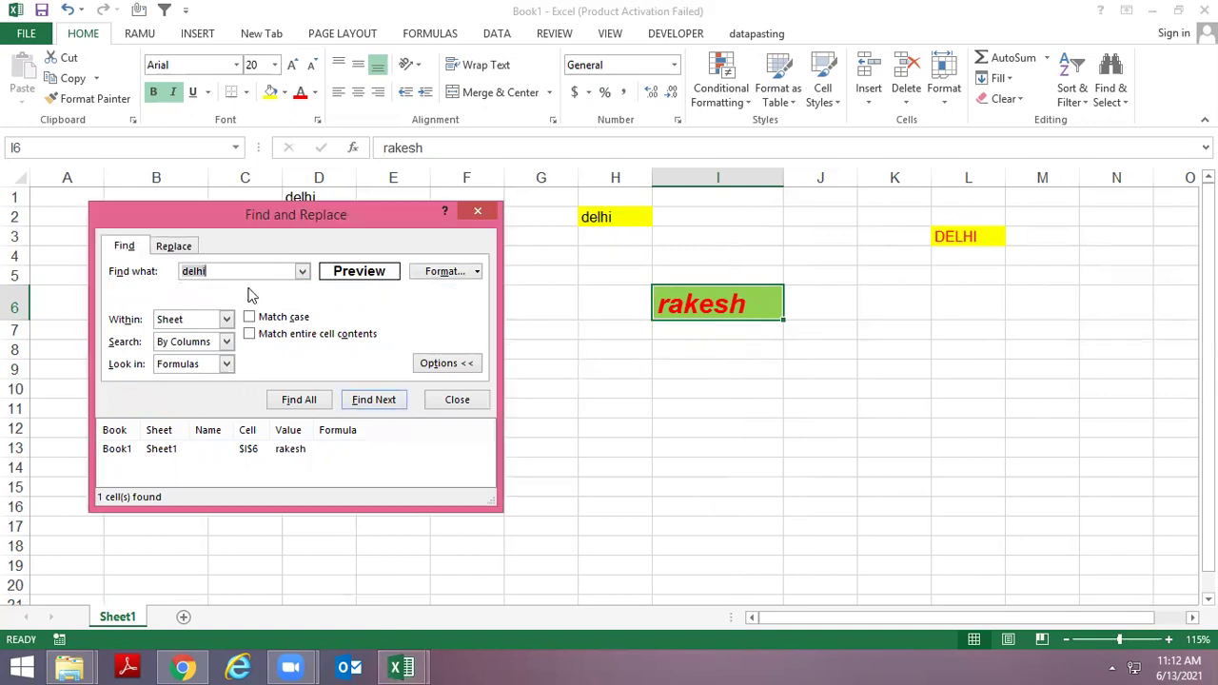
{"action": "left_click", "coordinate": [454, 364]}
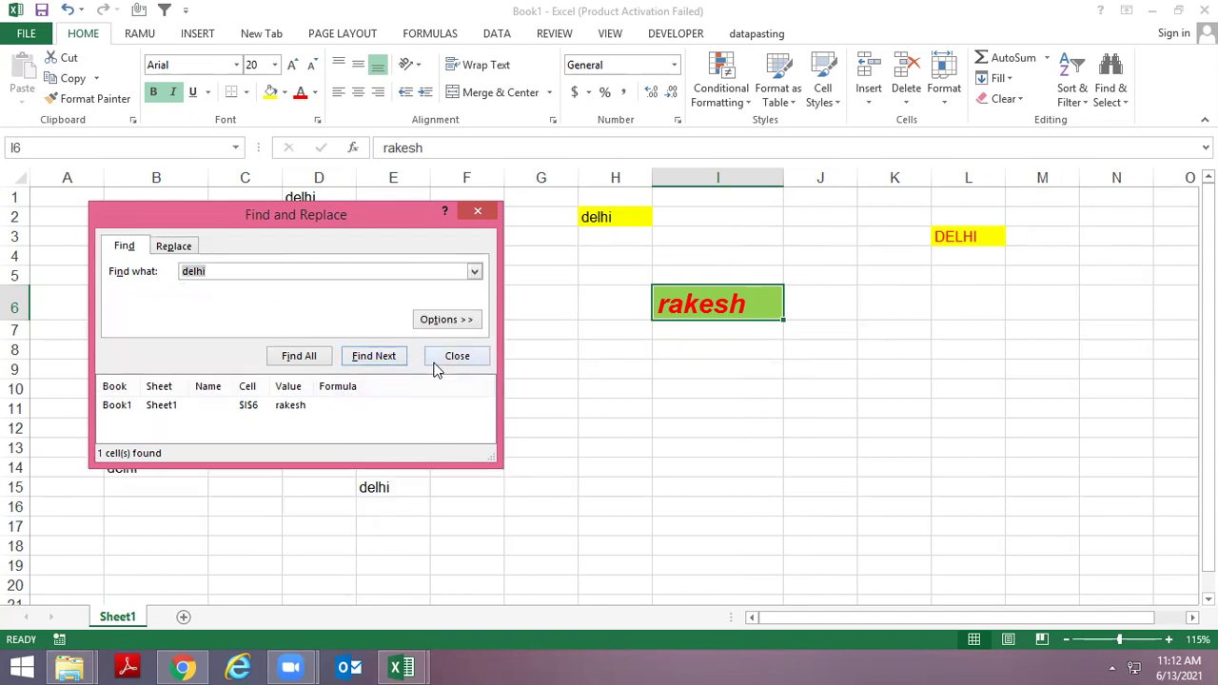
{"action": "left_click", "coordinate": [441, 359]}
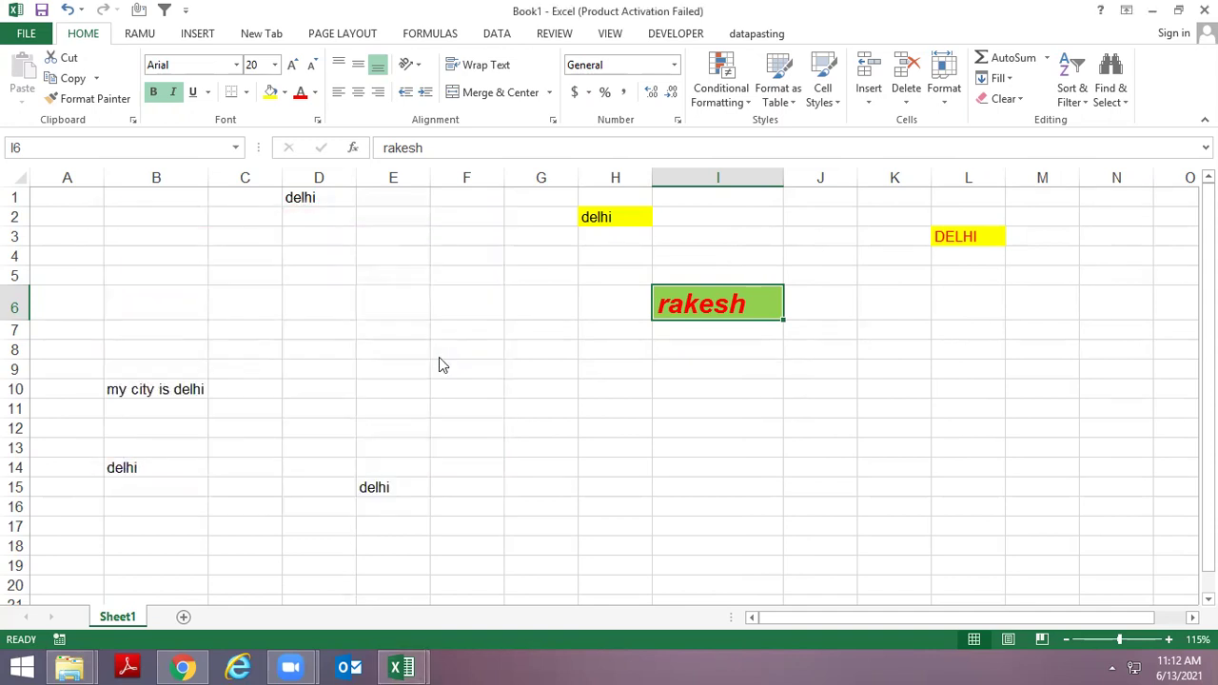
{"action": "key", "text": "ctrl+f"}
Remove the search's format condition, move the Find window aside, and close it
{"action": "left_click", "coordinate": [454, 389]}
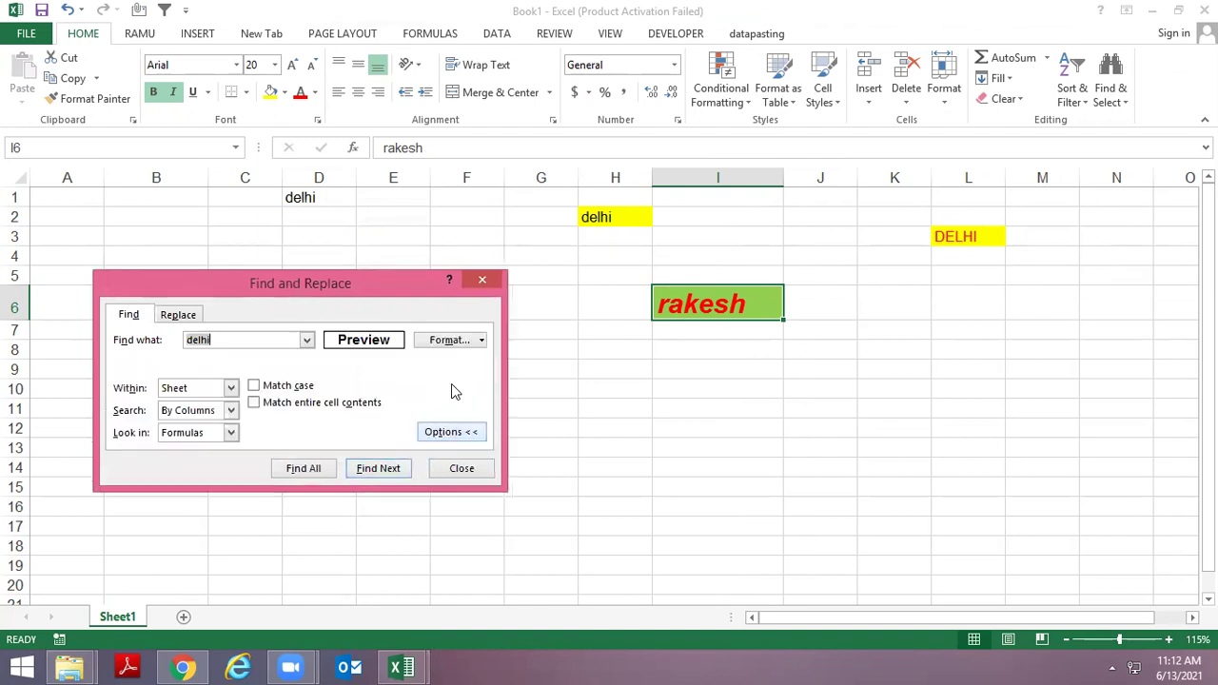
{"action": "left_click", "coordinate": [482, 343]}
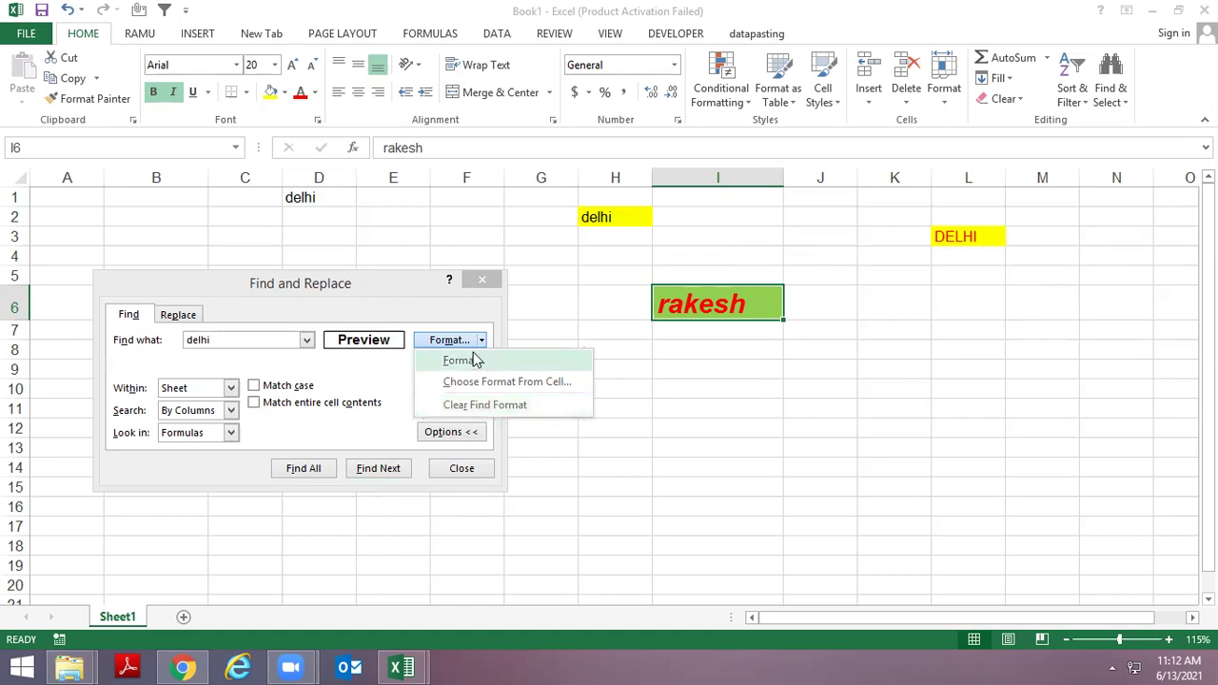
{"action": "left_click", "coordinate": [483, 414]}
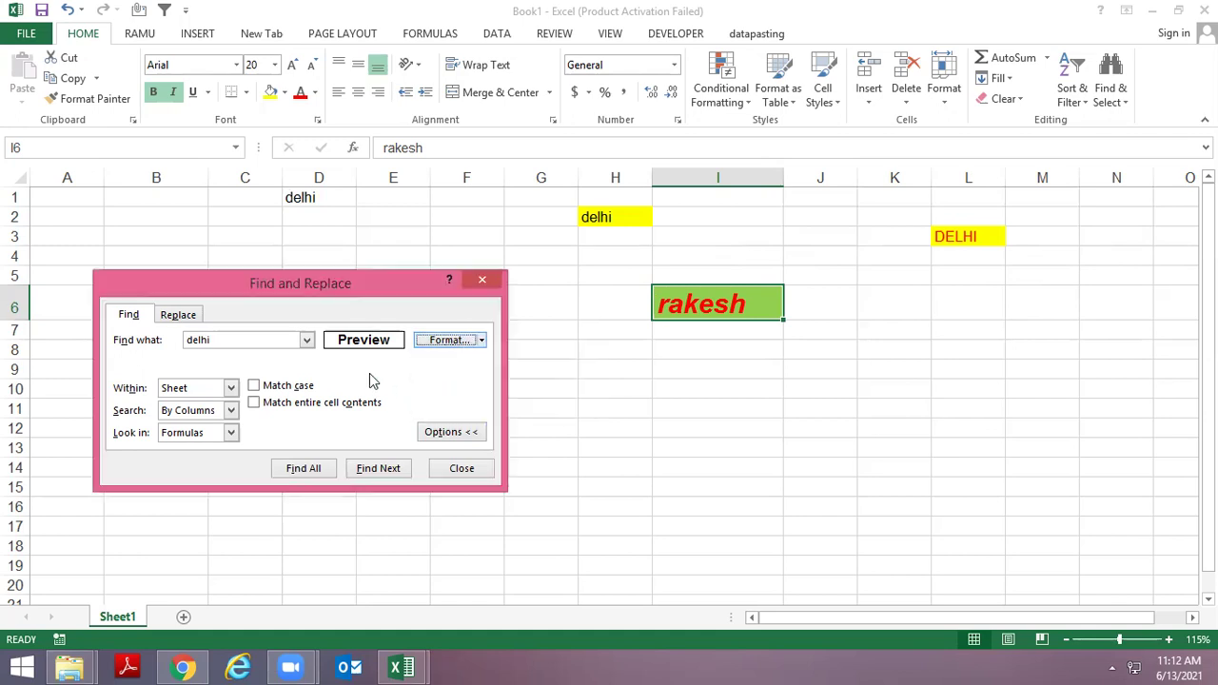
{"action": "left_click", "coordinate": [450, 432]}
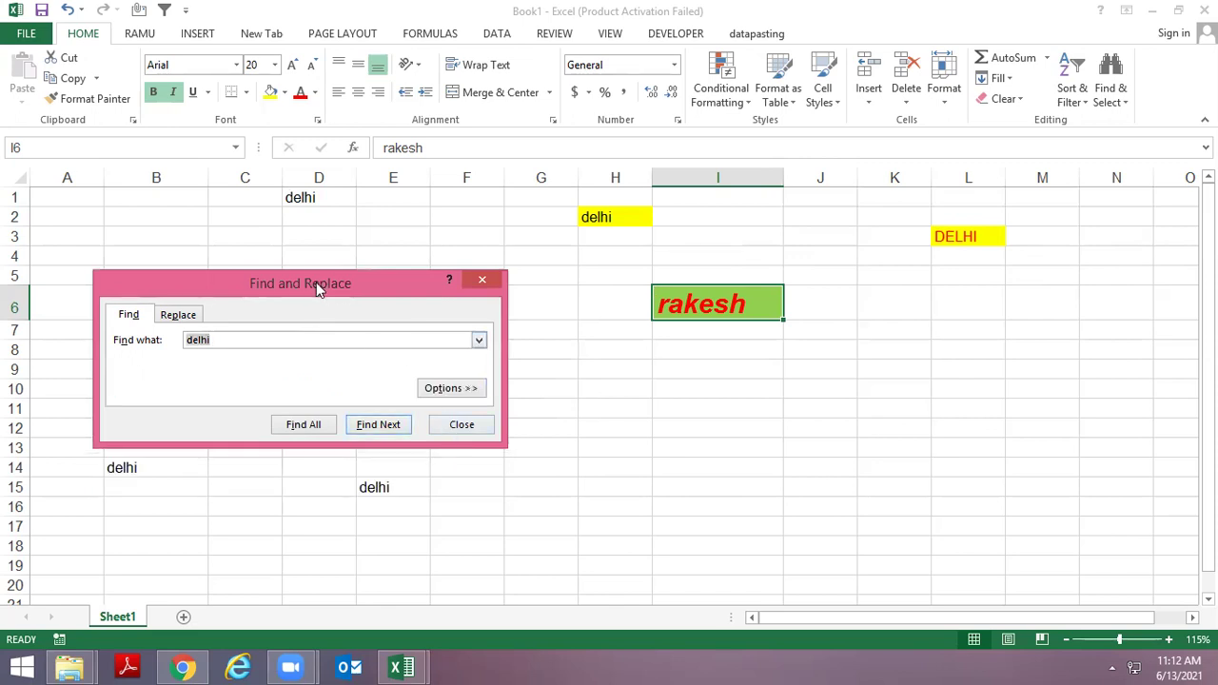
{"action": "left_click_drag", "start_coordinate": [326, 282], "coordinate": [397, 282]}
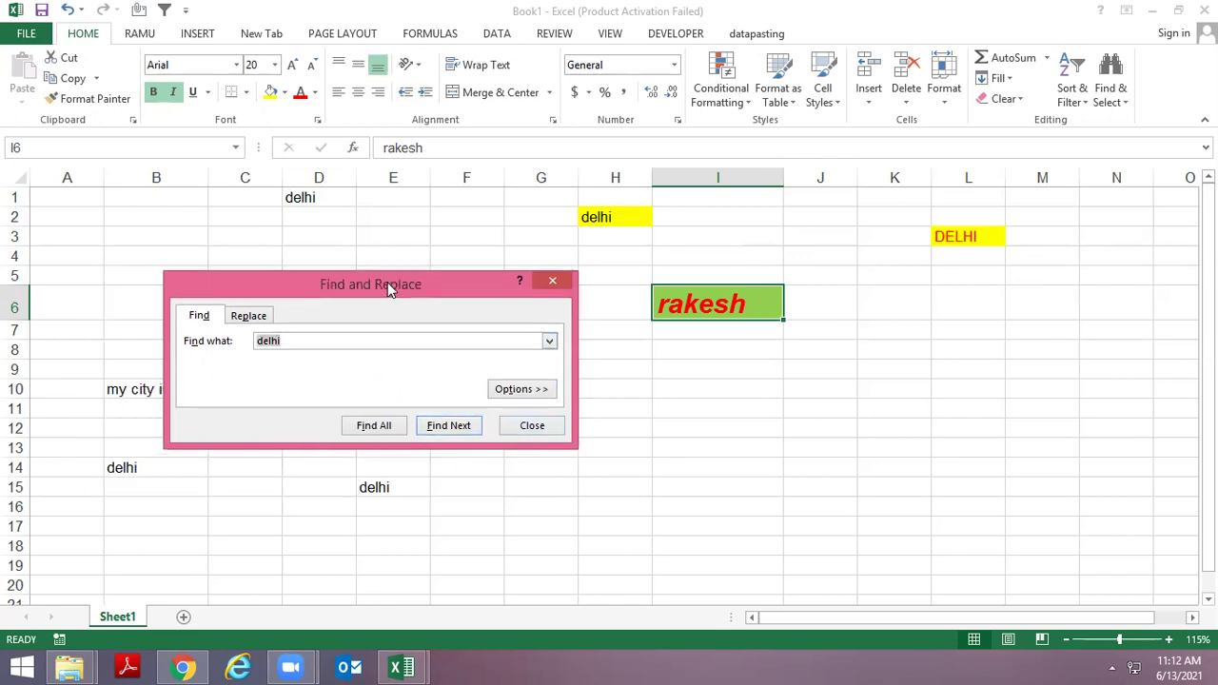
{"action": "left_click", "coordinate": [519, 392]}
{"action": "left_click", "coordinate": [551, 343]}
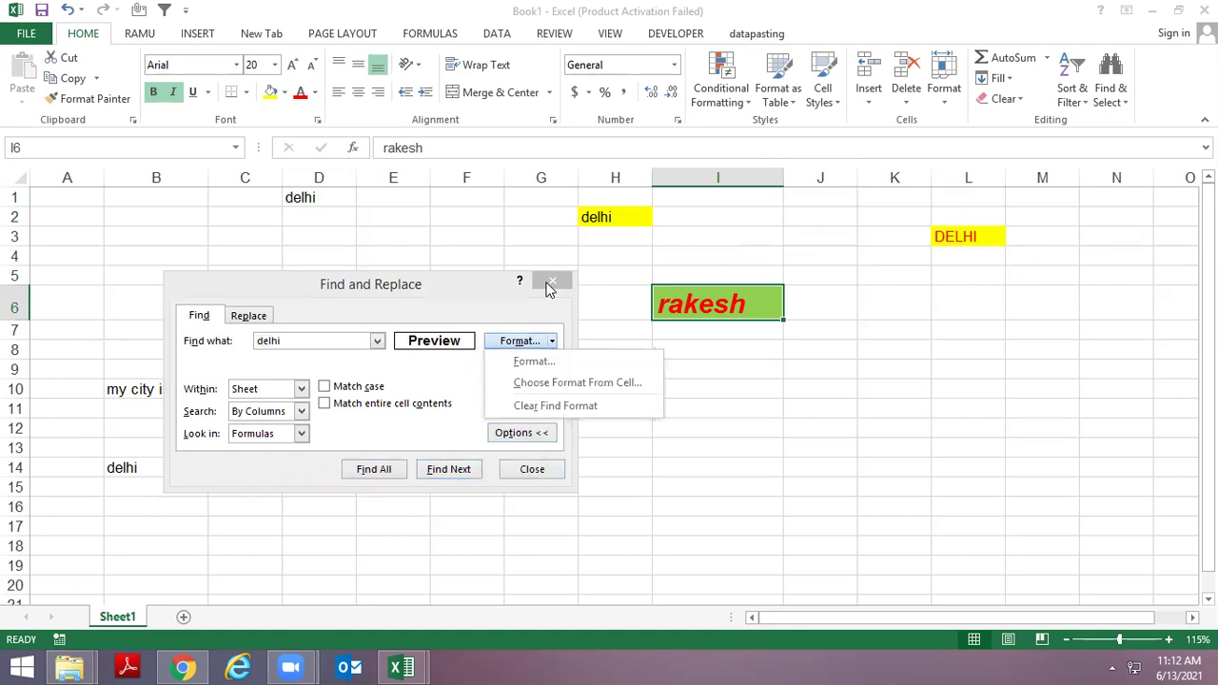
{"action": "left_click", "coordinate": [301, 315]}
{"action": "key", "text": "Escape"}
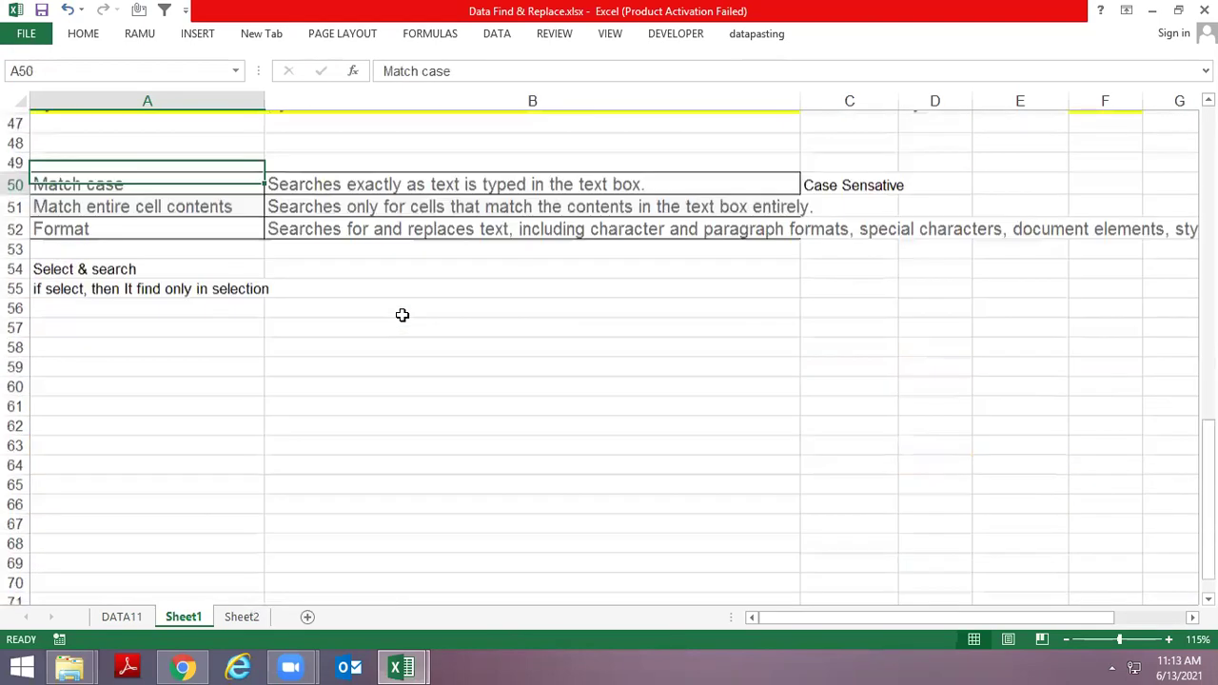
Clear the Find and Replace format conditions, then select the delhi and rakesh terms
{"action": "key", "text": "Up"}
{"action": "key", "text": "Up"}
{"action": "key", "text": "Up"}
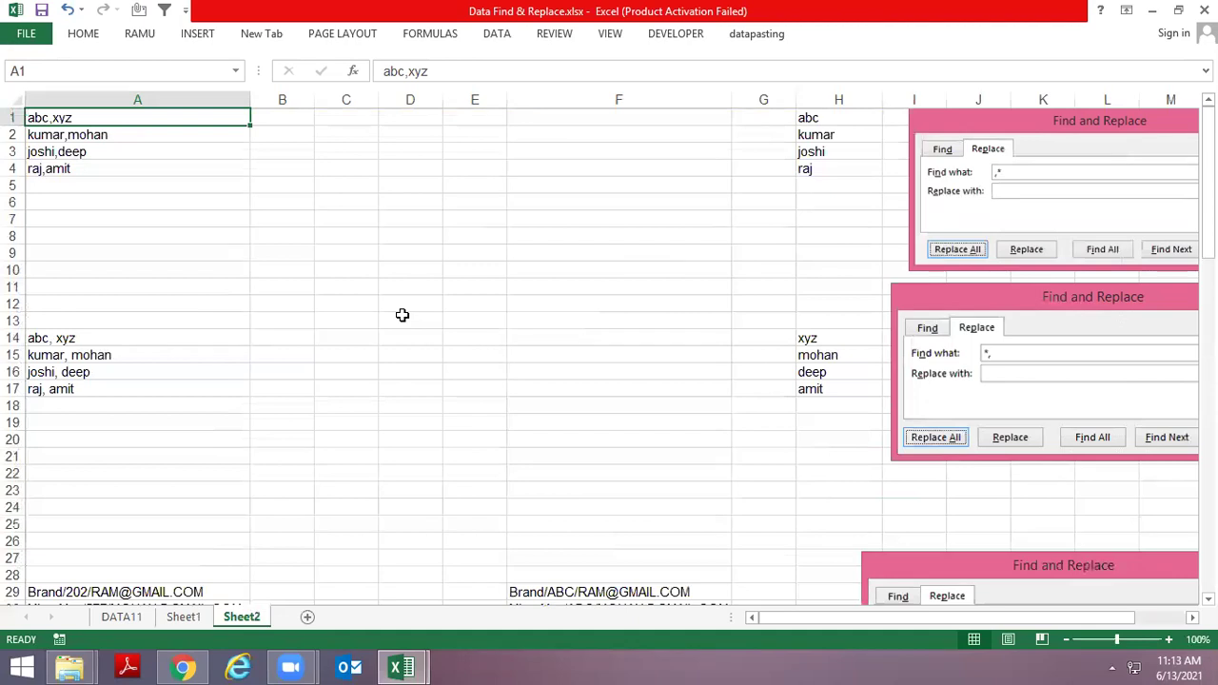
{"action": "key", "text": "ctrl+h"}
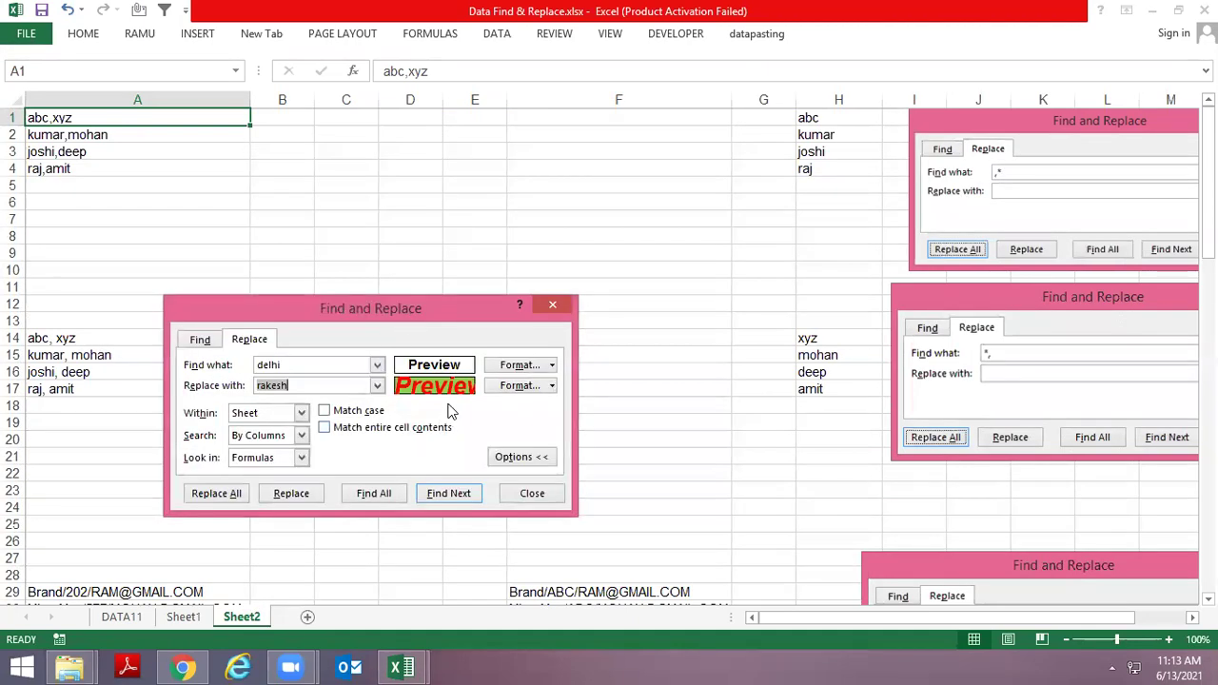
{"action": "left_click", "coordinate": [548, 366]}
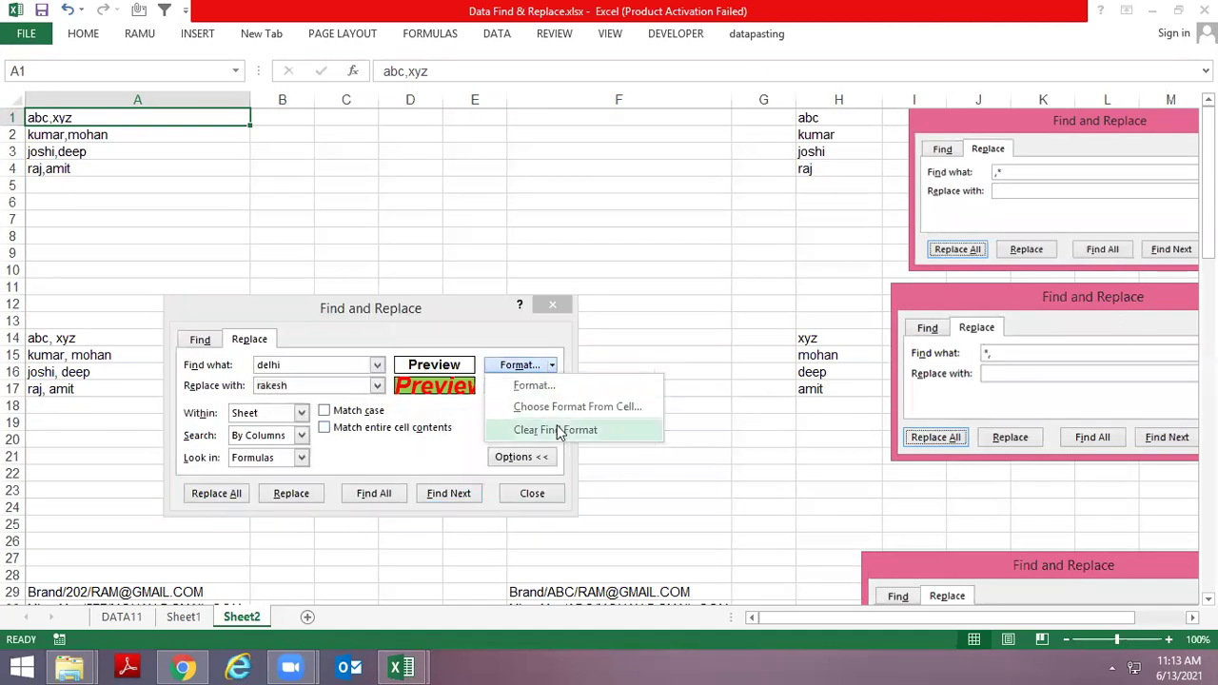
{"action": "left_click", "coordinate": [560, 430]}
{"action": "left_click", "coordinate": [550, 386]}
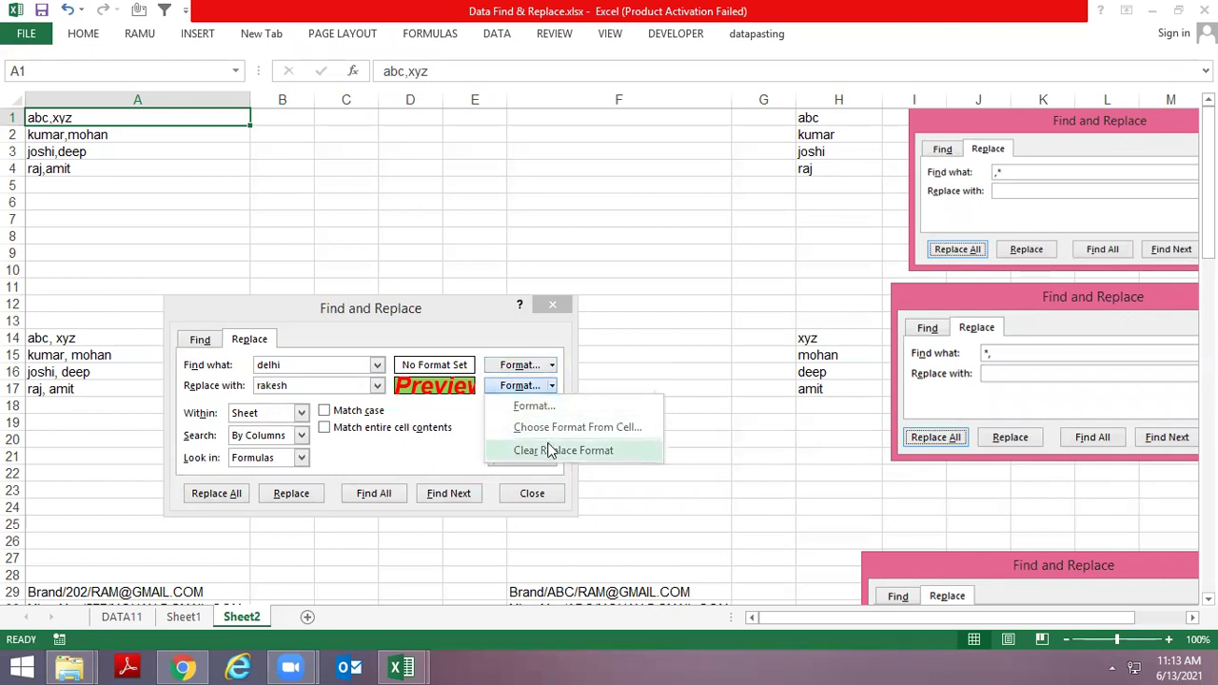
{"action": "left_click", "coordinate": [549, 450]}
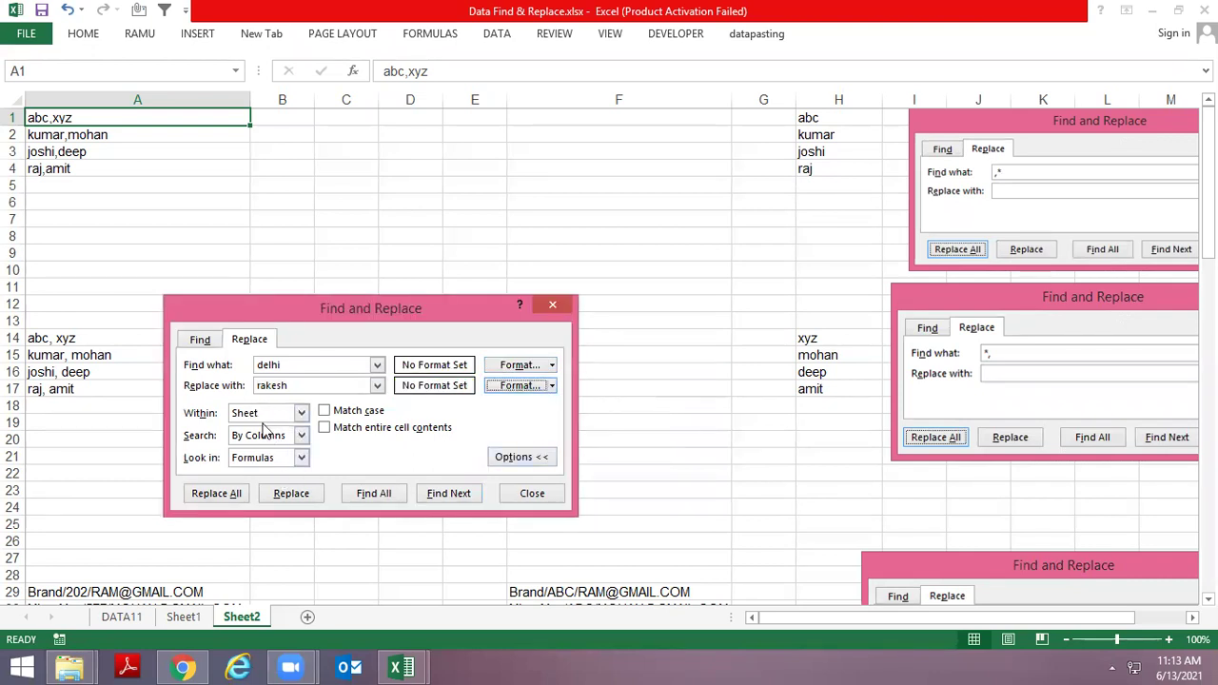
{"action": "double_click", "coordinate": [290, 365]}
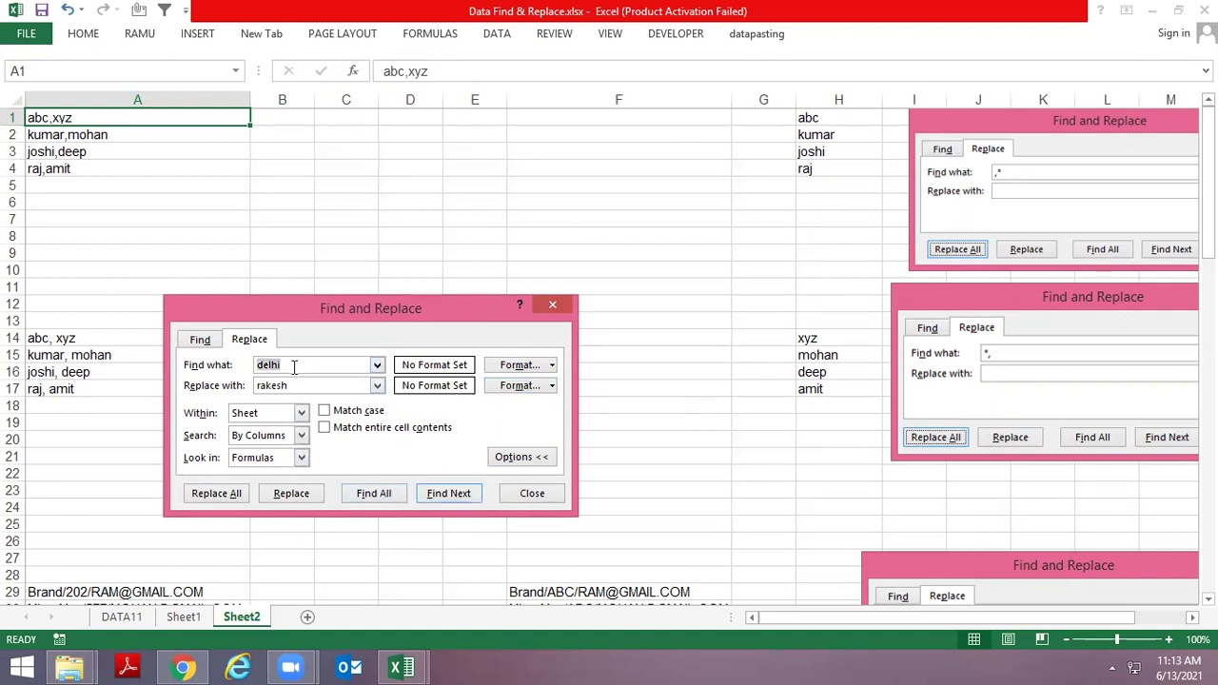
{"action": "left_click_drag", "start_coordinate": [301, 386], "coordinate": [243, 391]}
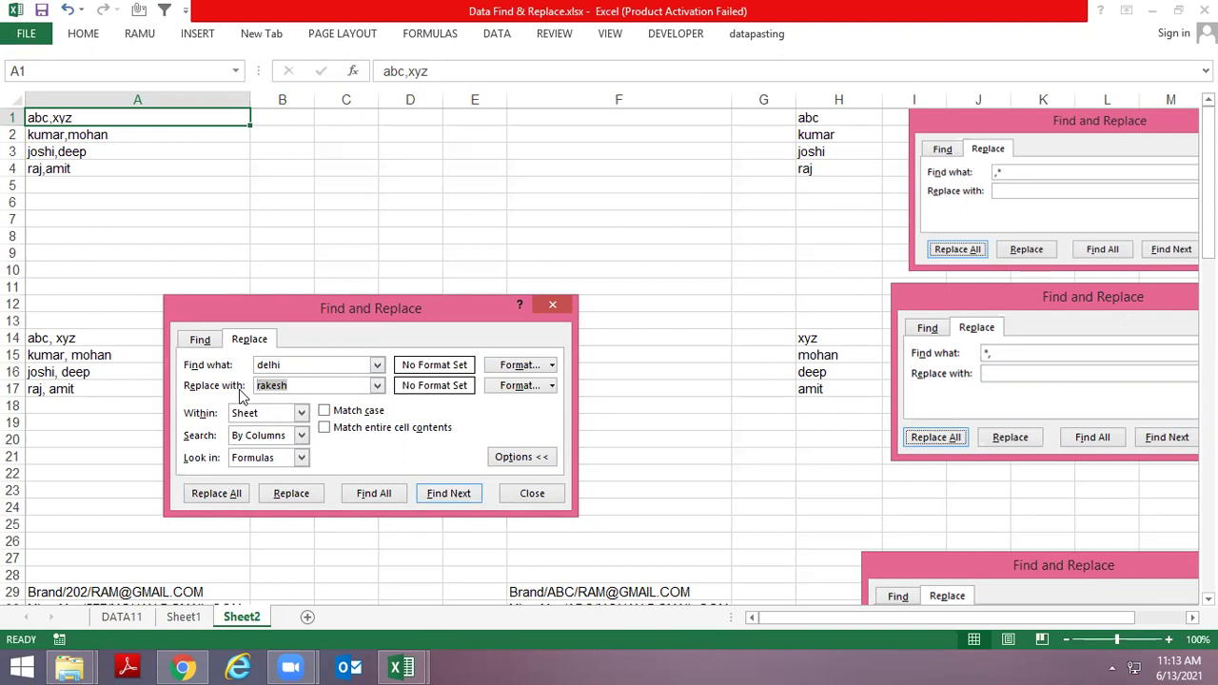
Copy the comma-separated names in A2:A4 into C2:C4
{"action": "key", "text": "Escape"}
{"action": "key", "text": "Down"}
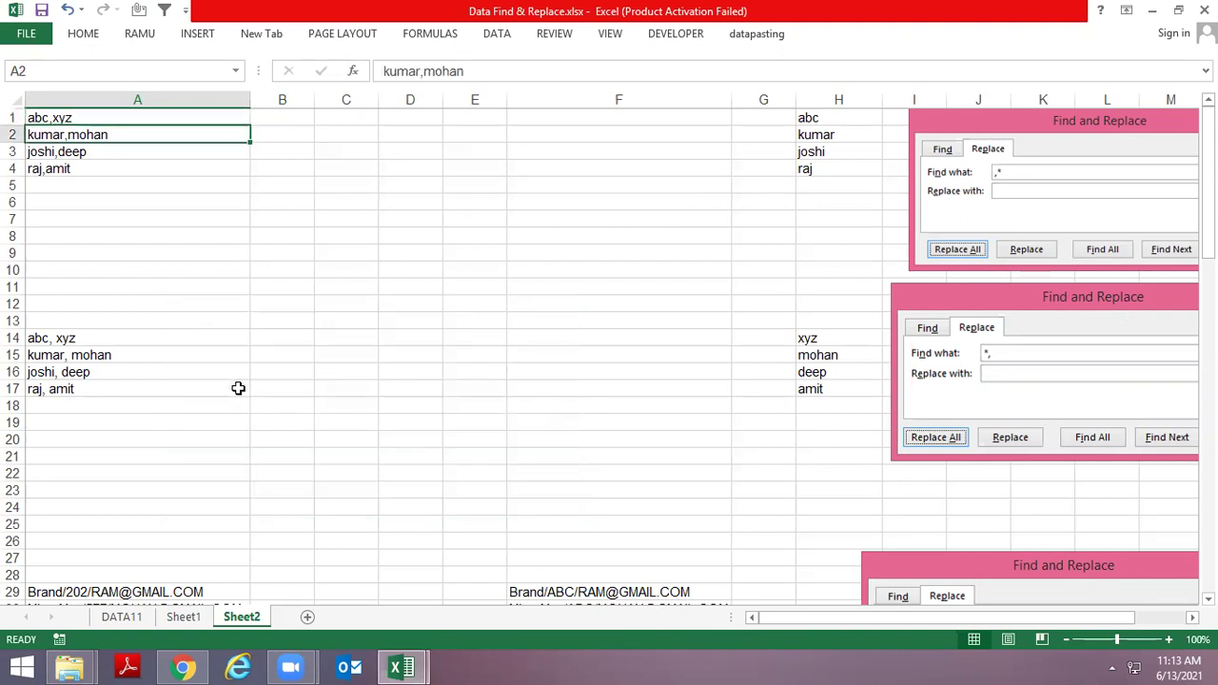
{"action": "key", "text": "Down"}
{"action": "key", "text": "Down"}
{"action": "key", "text": "Up"}
{"action": "key", "text": "Up"}
{"action": "key", "text": "Up"}
{"action": "key", "text": "Down"}
{"action": "key", "text": "shift+Down"}
{"action": "key", "text": "shift+Down"}
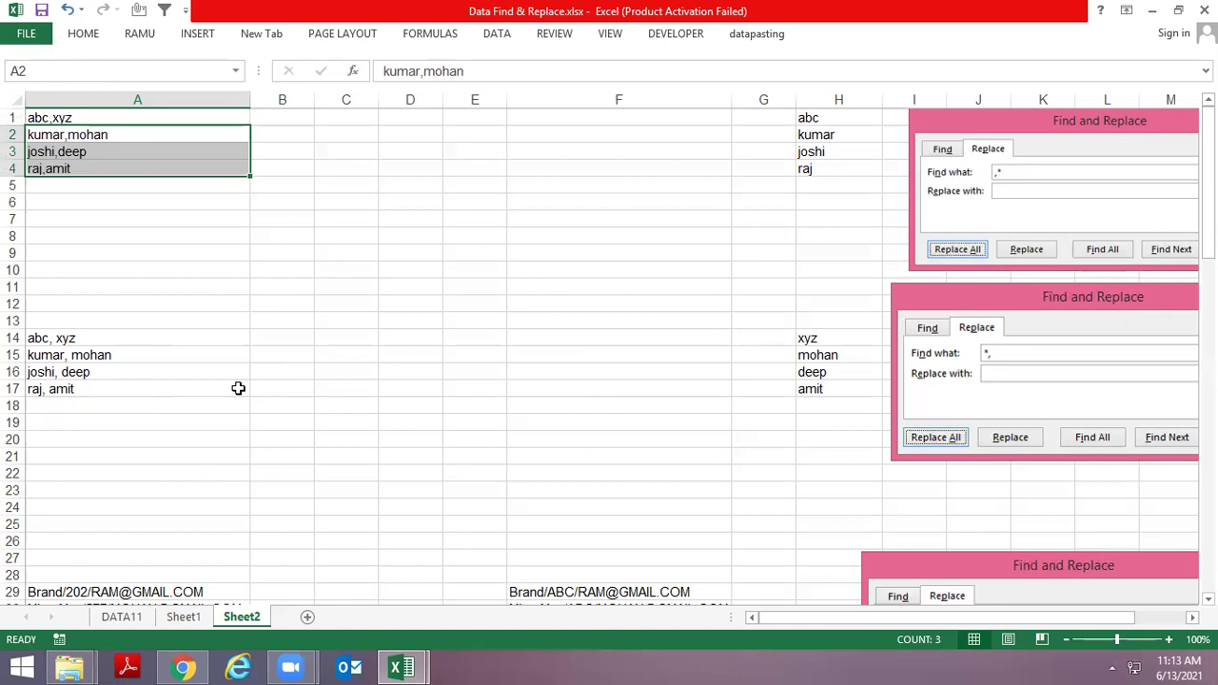
{"action": "key", "text": "Up"}
{"action": "key", "text": "Down"}
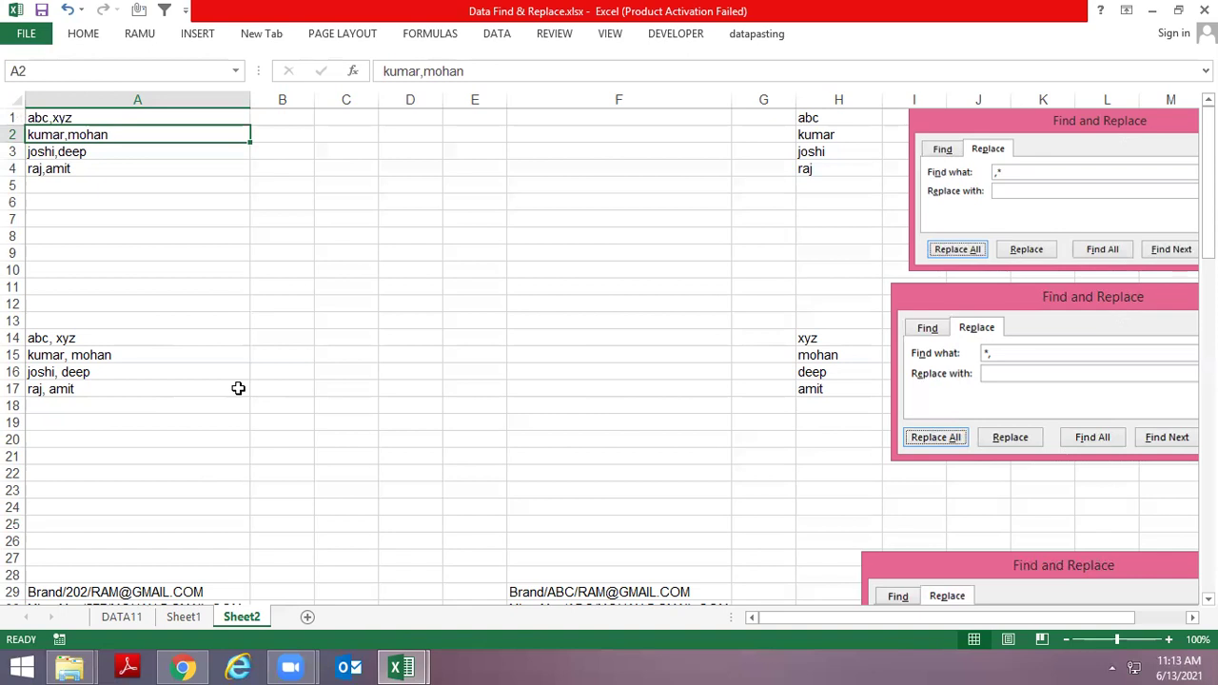
{"action": "key", "text": "shift+Down"}
{"action": "key", "text": "shift+Down"}
{"action": "key", "text": "ctrl+c"}
{"action": "key", "text": "Right"}
{"action": "key", "text": "Right"}
{"action": "key", "text": "ctrl+v"}
{"action": "key", "text": "Escape"}
Autofit column C to the width of the pasted names with Alt+H,O,I
{"action": "key", "text": "alt"}
{"action": "key", "text": "h"}
{"action": "key", "text": "o"}
{"action": "key", "text": "i"}
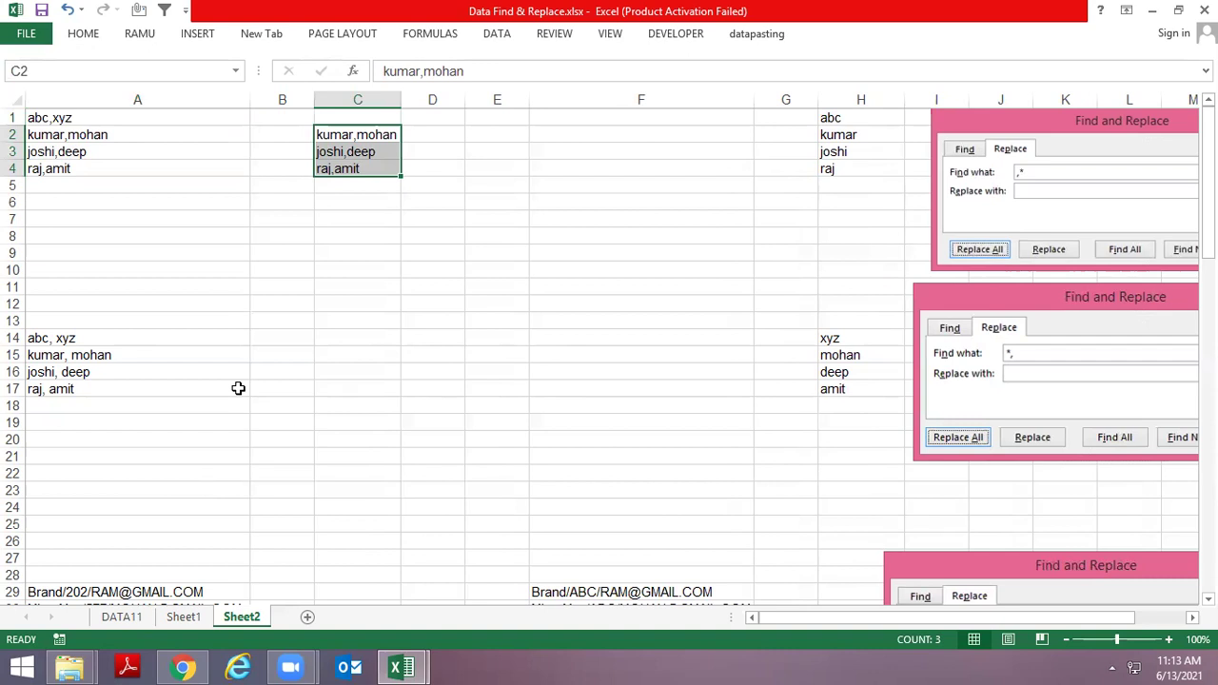
Replace ',*' with nothing in C2:C4, leaving kumar, joshi and raj
{"action": "key", "text": "ctrl+h"}
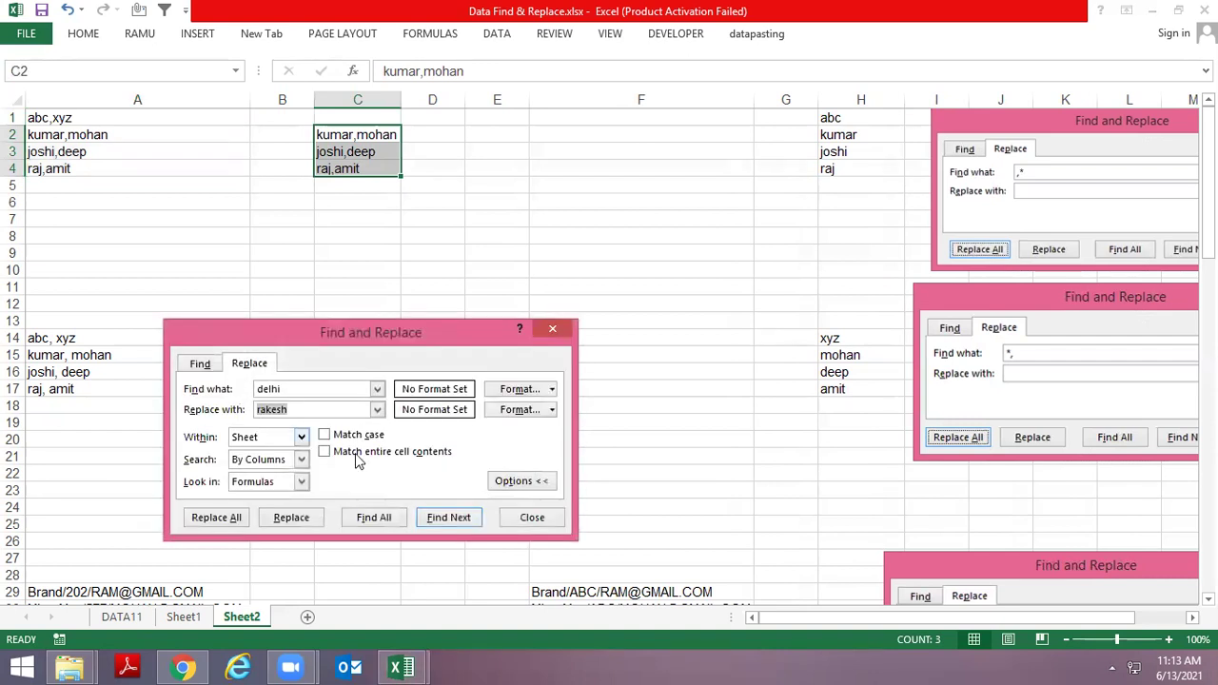
{"action": "left_click", "coordinate": [544, 482]}
{"action": "left_click_drag", "start_coordinate": [307, 392], "coordinate": [196, 381]}
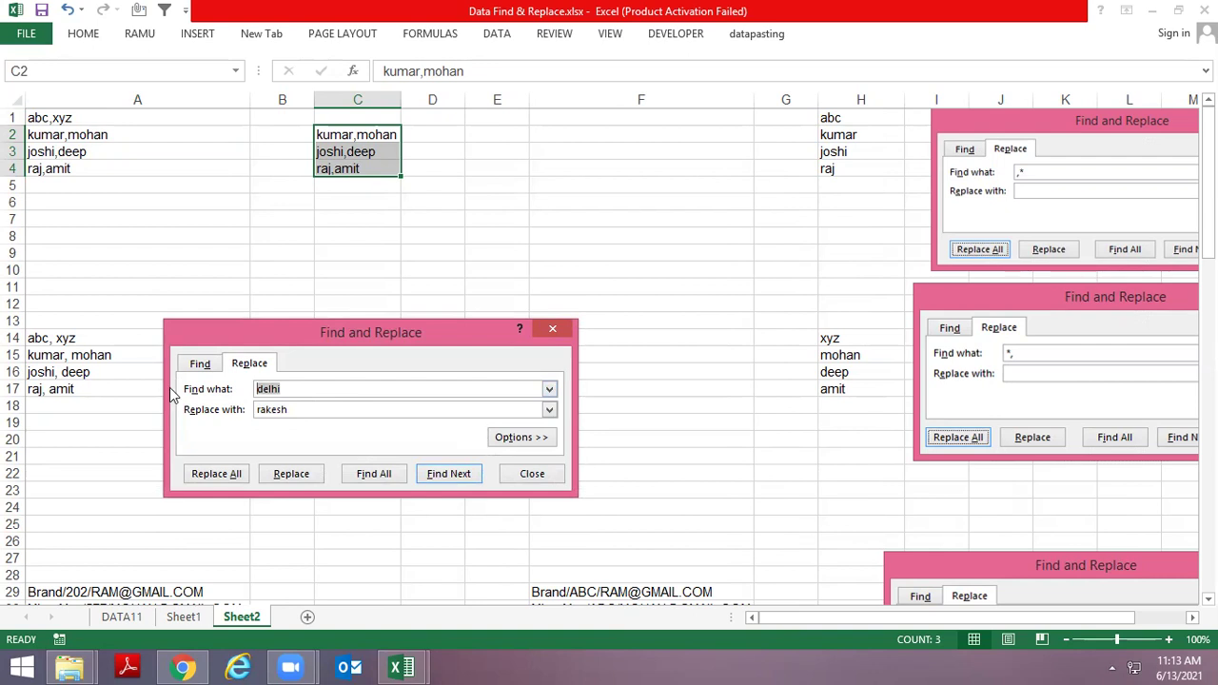
{"action": "type", "text": ",*"}
{"action": "key", "text": "Tab"}
{"action": "key", "text": "BackSpace"}
{"action": "left_click", "coordinate": [430, 72]}
{"action": "double_click", "coordinate": [400, 71]}
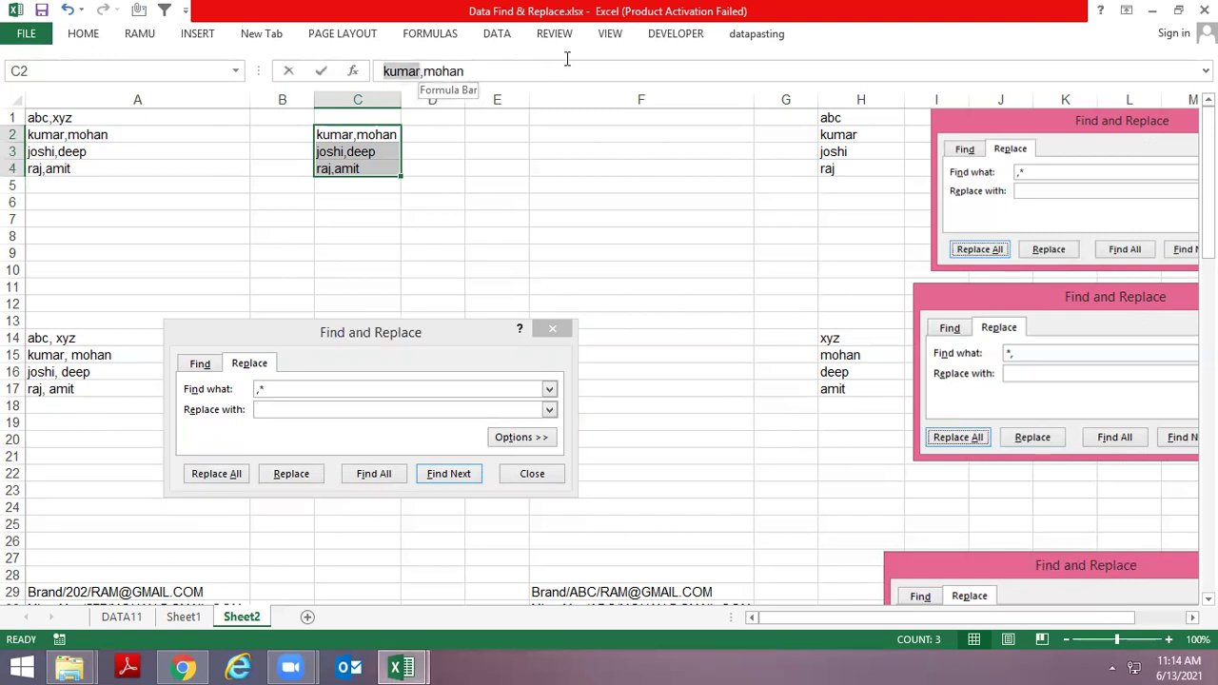
{"action": "left_click", "coordinate": [338, 318]}
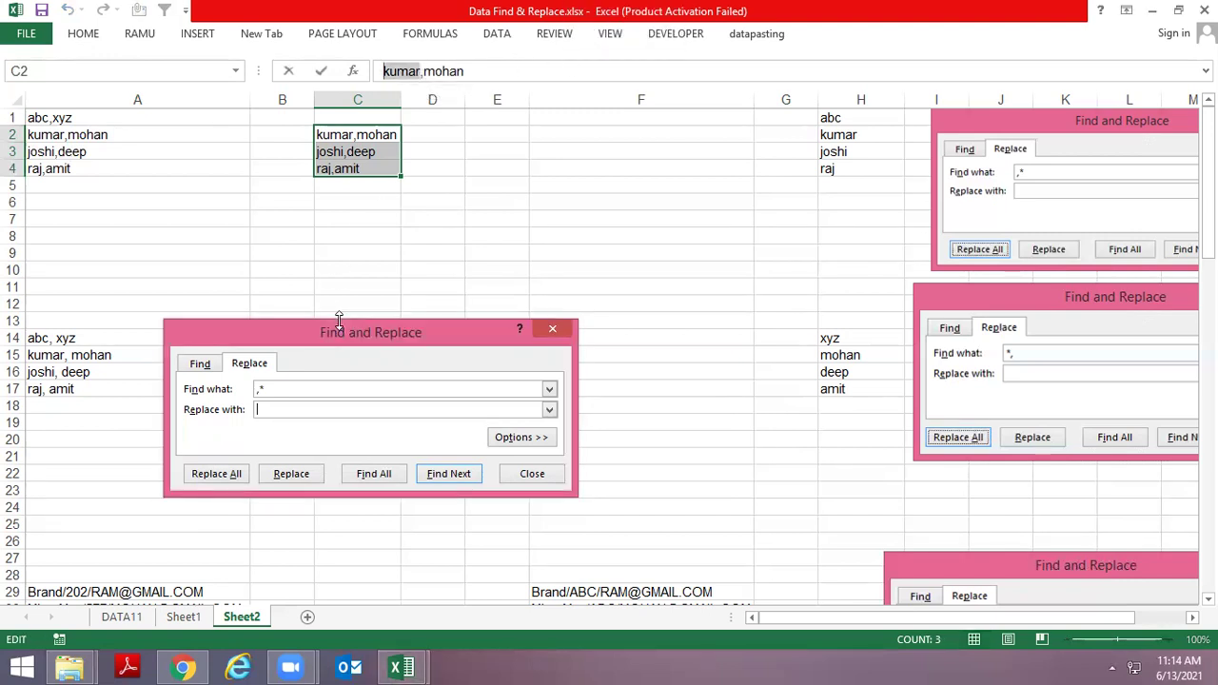
{"action": "left_click", "coordinate": [229, 465]}
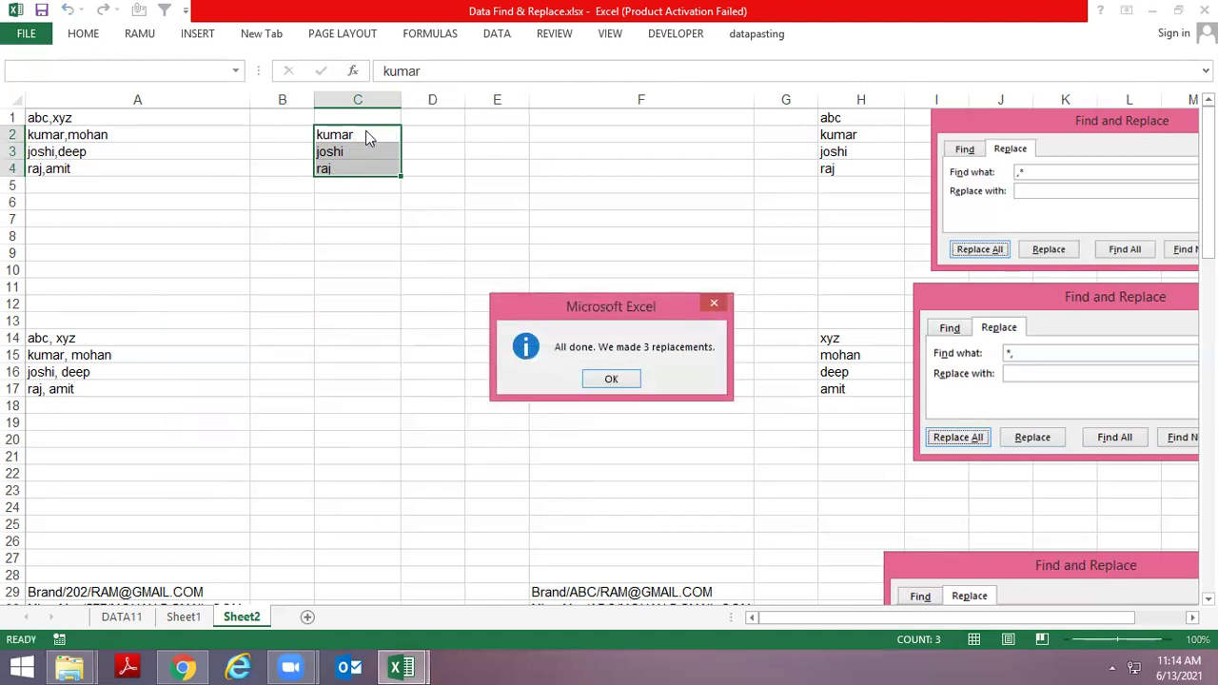
{"action": "left_click", "coordinate": [606, 379]}
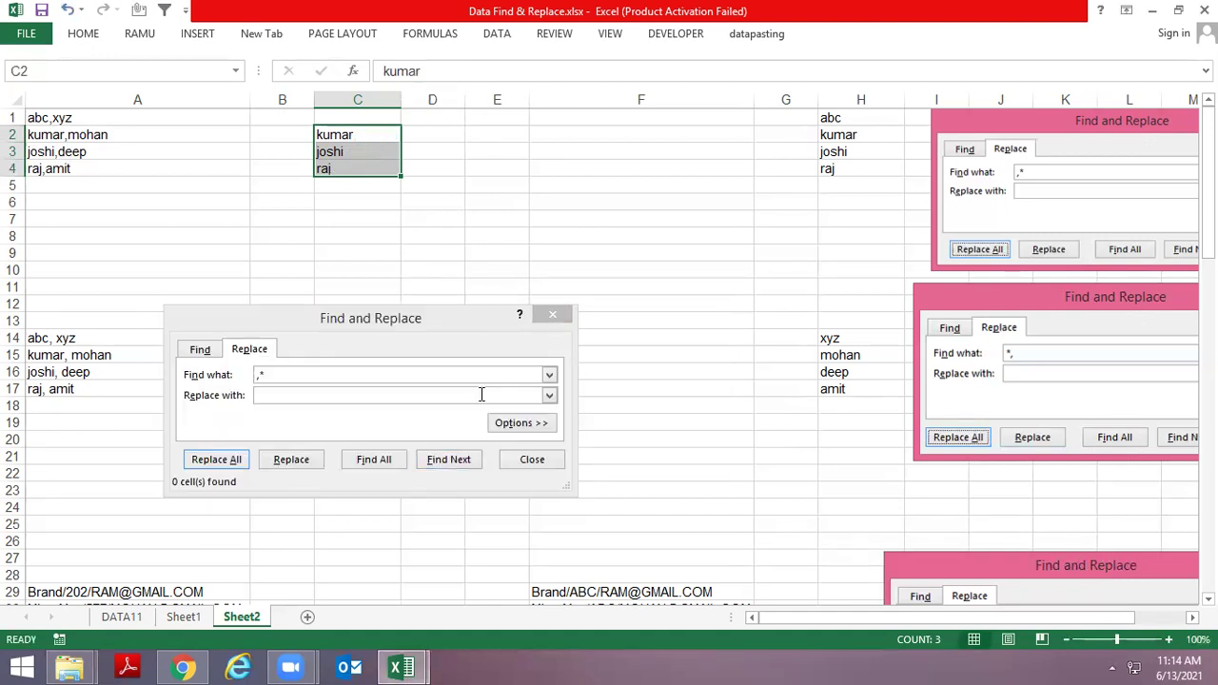
Enter the wildcard examples A*, *A and *A* in D10:D12
{"action": "left_click", "coordinate": [552, 314]}
{"action": "left_click", "coordinate": [432, 271]}
{"action": "type", "text": "a"}
{"action": "key", "text": "BackSpace"}
{"action": "type", "text": "A*"}
{"action": "key", "text": "ctrl+Return"}
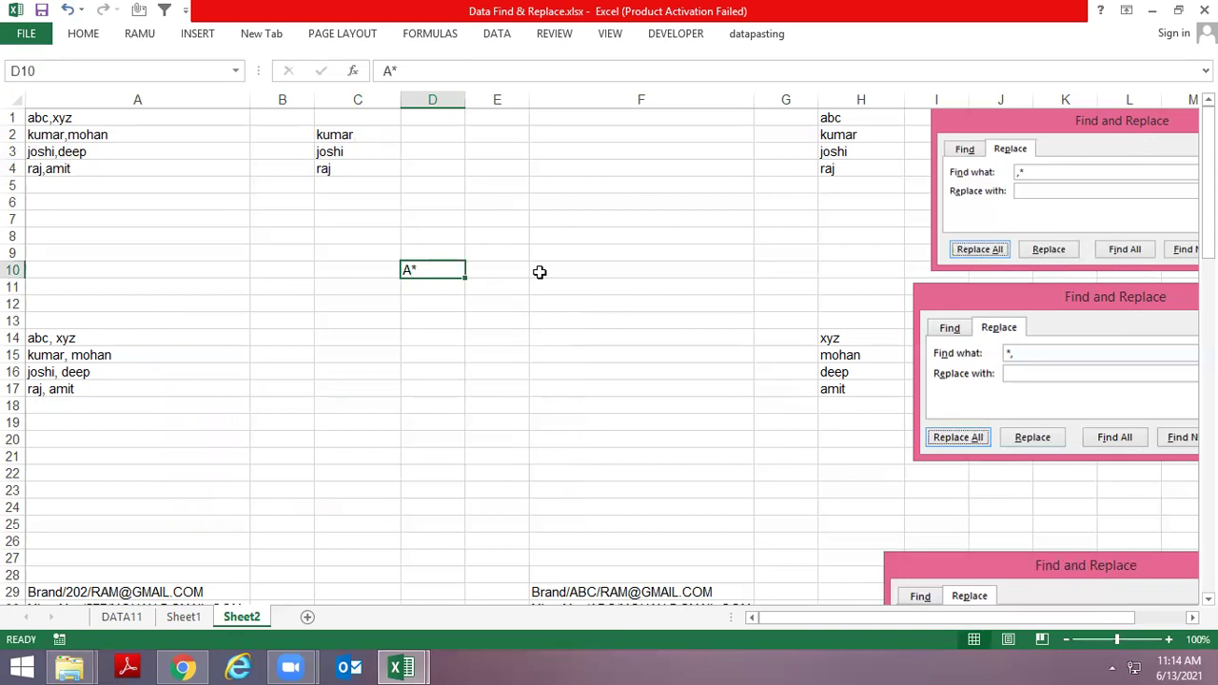
{"action": "key", "text": "Return"}
{"action": "type", "text": "*A"}
{"action": "key", "text": "Return"}
{"action": "key", "text": "Up"}
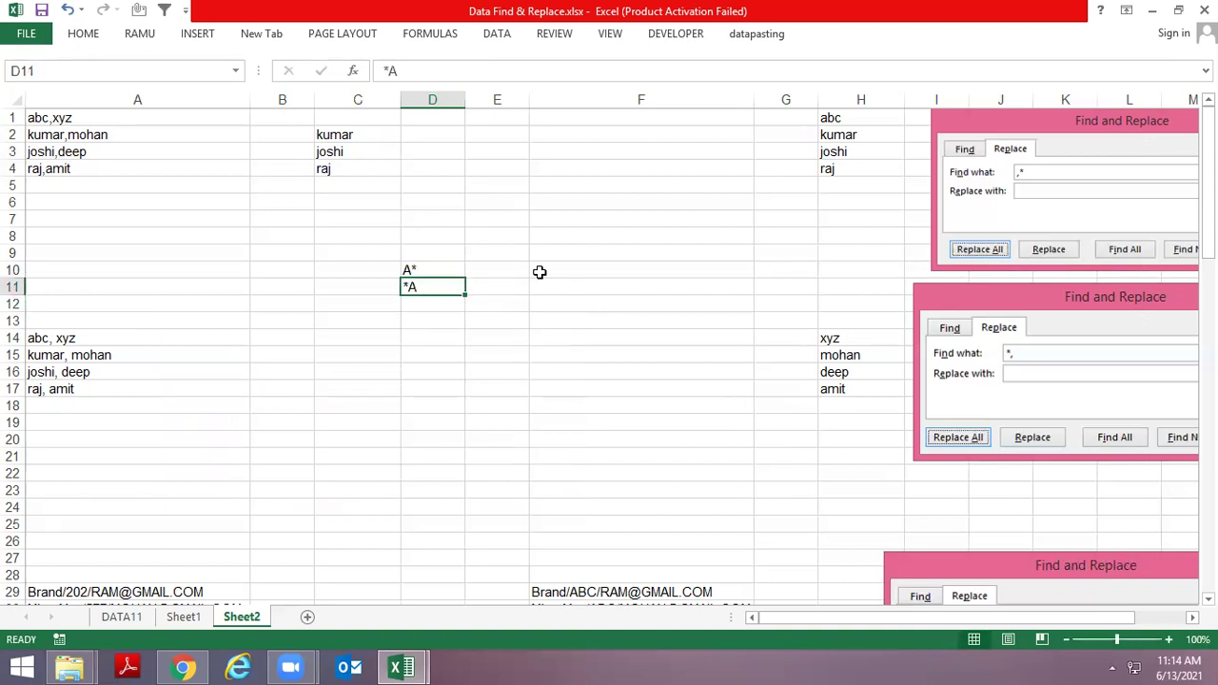
{"action": "key", "text": "Down"}
{"action": "type", "text": "*A*"}
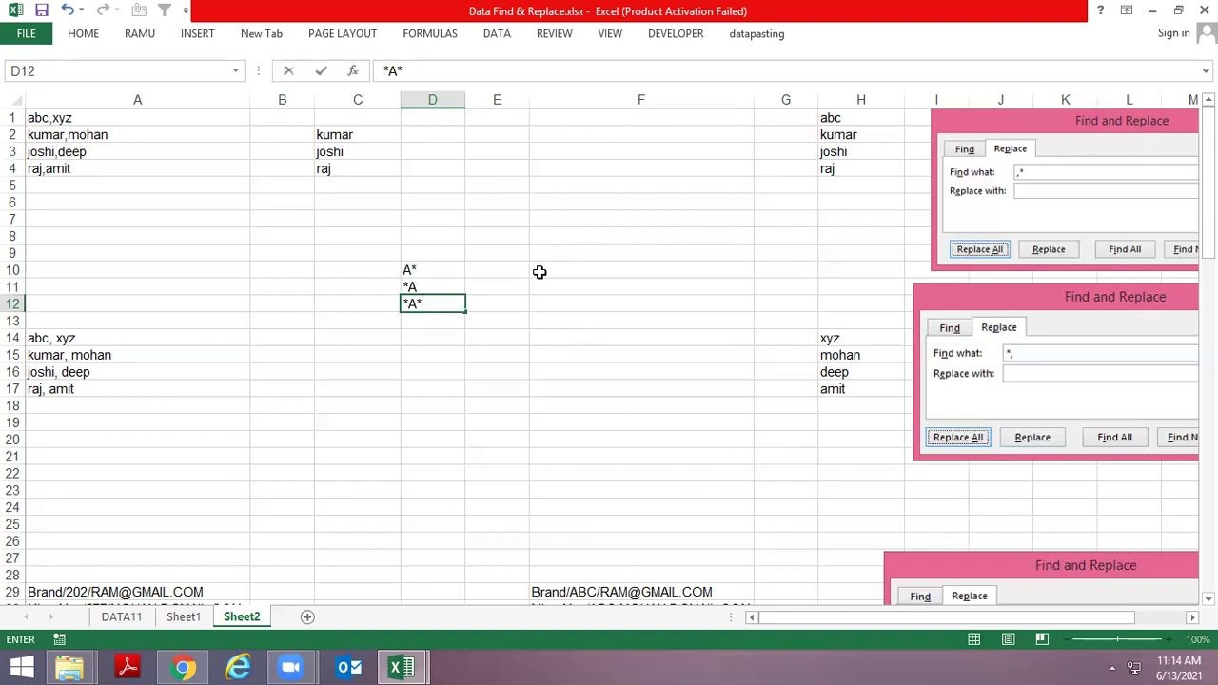
{"action": "type", "text": "3"}
{"action": "key", "text": "BackSpace"}
{"action": "key", "text": "Up"}
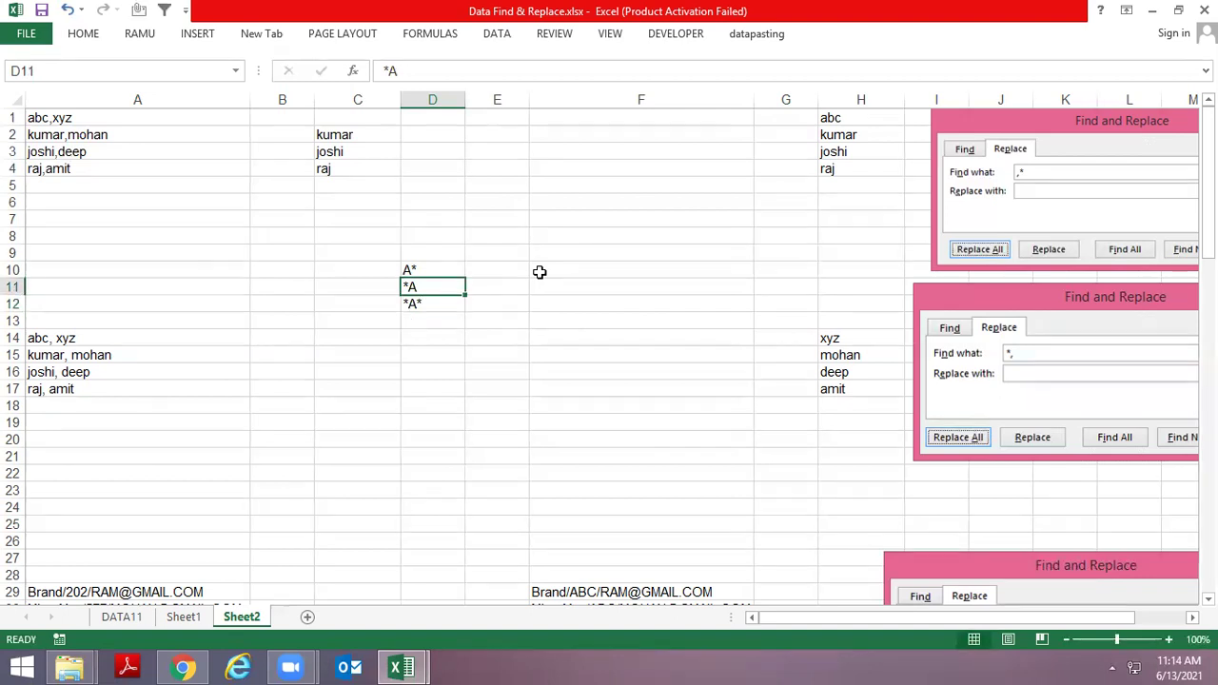
Enter ??? in D14 and A?? in E15
{"action": "key", "text": "Left"}
{"action": "key", "text": "Left"}
{"action": "key", "text": "Left"}
{"action": "key", "text": "Right"}
{"action": "key", "text": "Right"}
{"action": "key", "text": "Right"}
{"action": "key", "text": "Down"}
{"action": "key", "text": "Down"}
{"action": "key", "text": "Down"}
{"action": "type", "text": "???"}
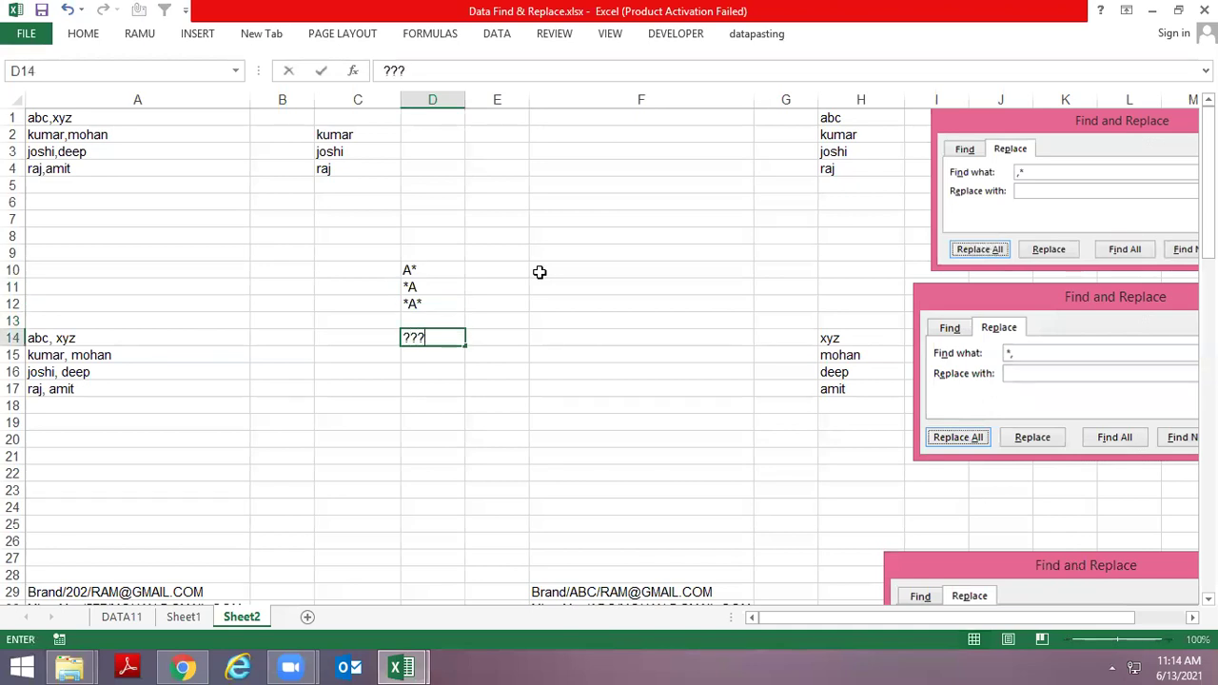
{"action": "key", "text": "Return"}
{"action": "key", "text": "Right"}
{"action": "type", "text": "A??"}
{"action": "key", "text": "ctrl+Return"}
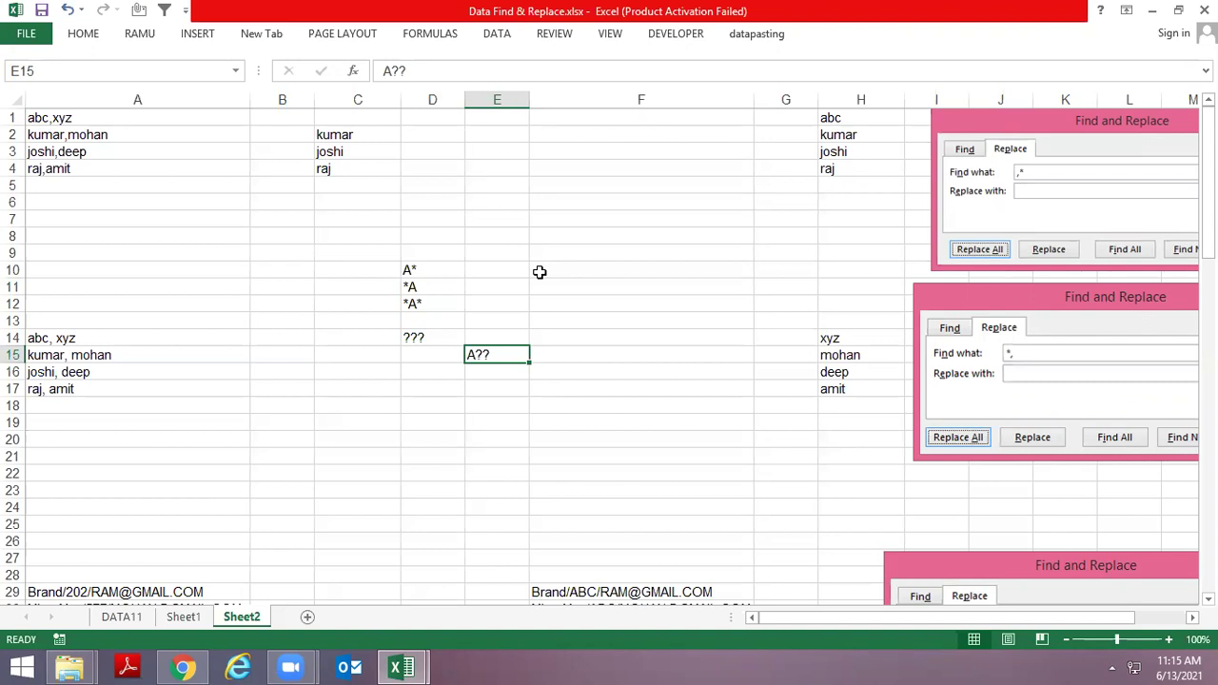
On the DATA11 sheet, enter HTC in cell M3
{"action": "key", "text": "ctrl+Page_Up"}
{"action": "key", "text": "ctrl+Page_Up"}
{"action": "key", "text": "Right"}
{"action": "key", "text": "Right"}
{"action": "key", "text": "Down"}
{"action": "key", "text": "Down"}
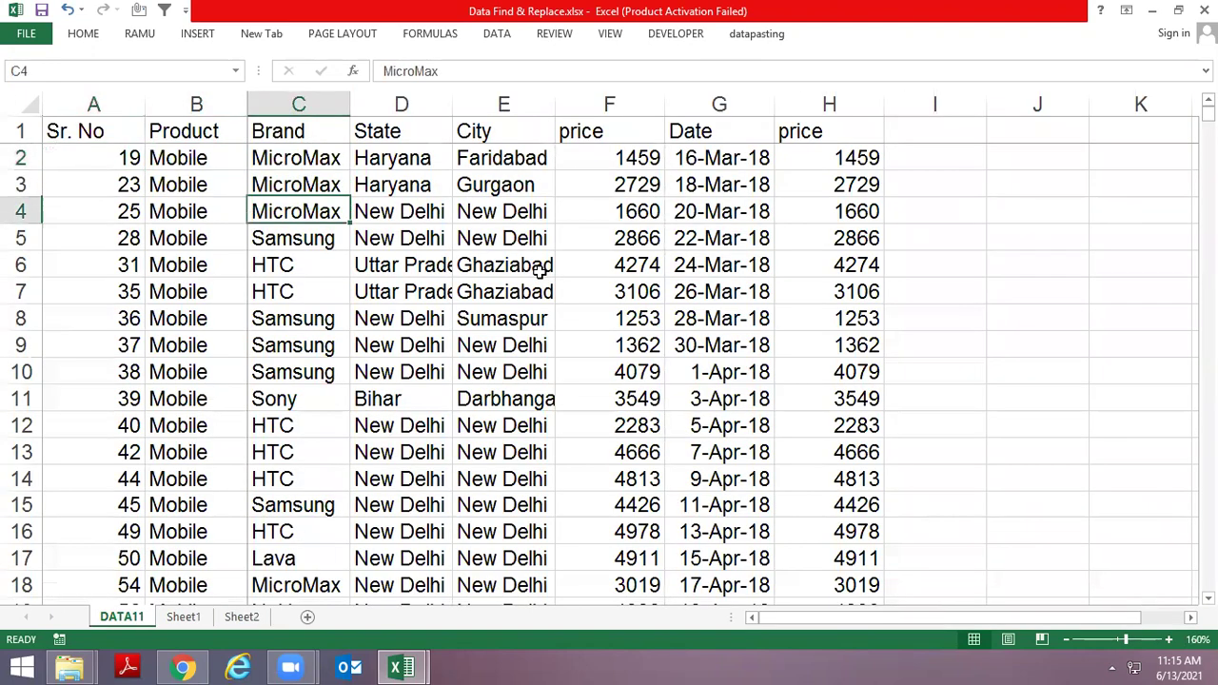
{"action": "key", "text": "Down"}
{"action": "key", "text": "Down"}
{"action": "key", "text": "Right"}
{"action": "key", "text": "Right"}
{"action": "key", "text": "Right"}
{"action": "key", "text": "Right"}
{"action": "key", "text": "Right"}
{"action": "key", "text": "Right"}
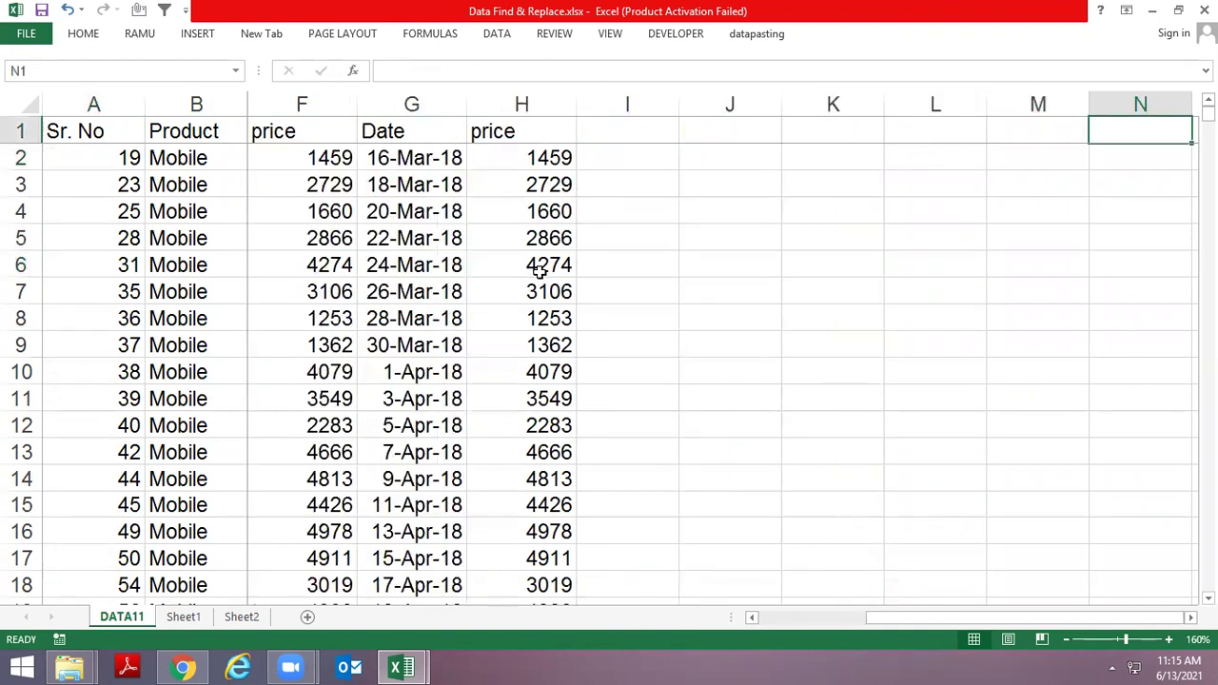
{"action": "type", "text": "HTC"}
{"action": "key", "text": "Return"}
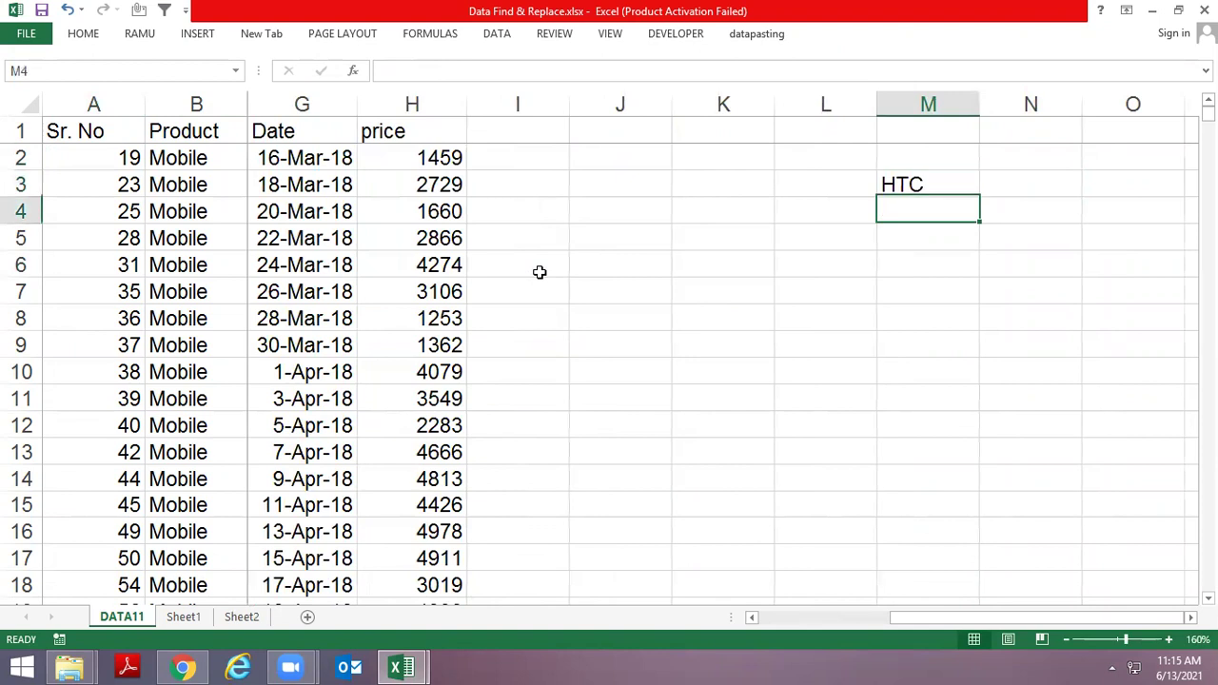
Enter DELHI in M5, MOUSE in O6 and PEN in M8
{"action": "key", "text": "Return"}
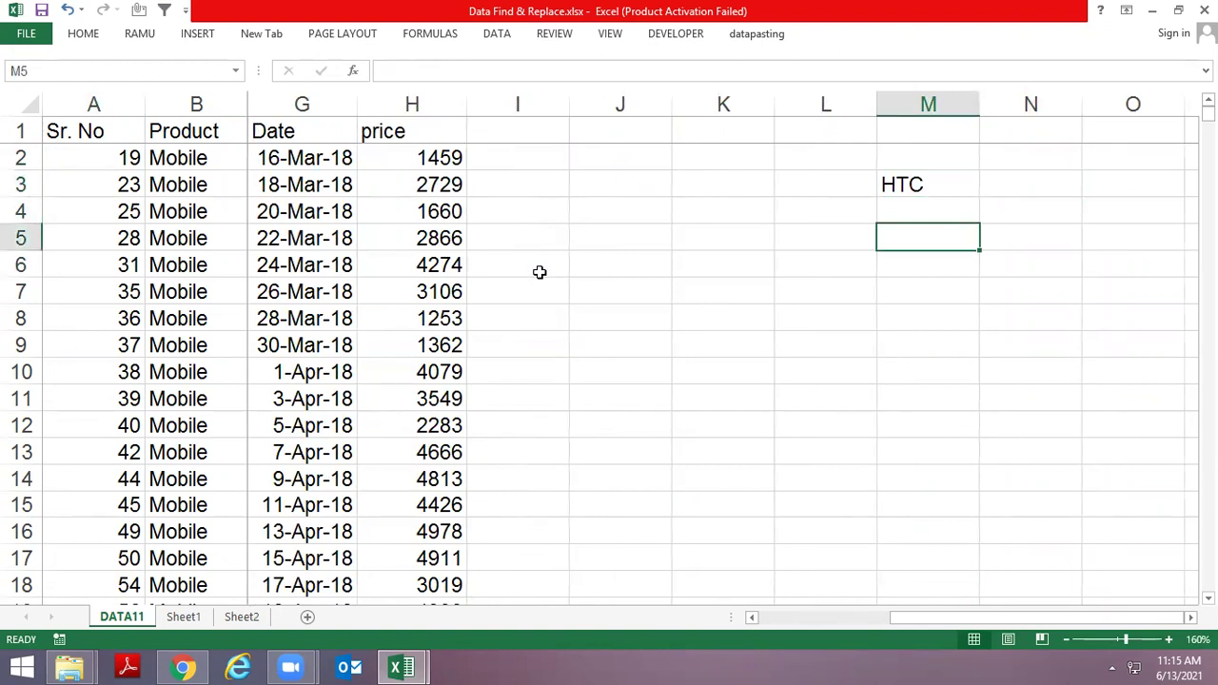
{"action": "type", "text": "DELHI"}
{"action": "key", "text": "Return"}
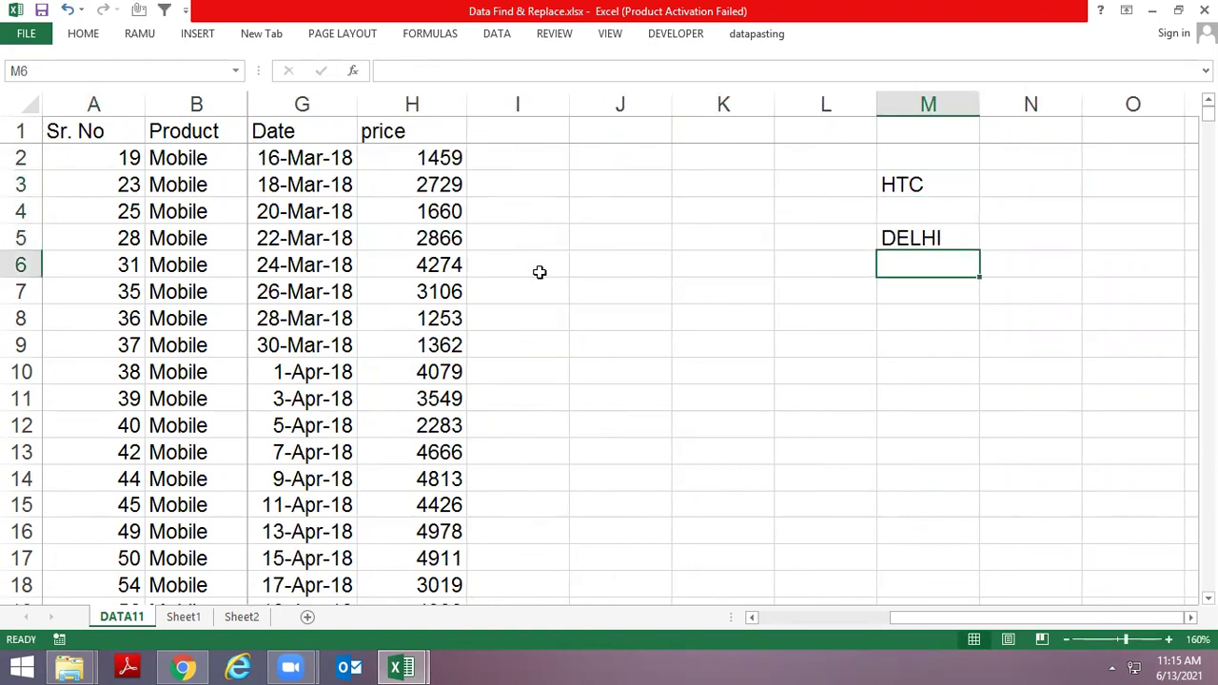
{"action": "key", "text": "Right"}
{"action": "key", "text": "Right"}
{"action": "type", "text": "MOUS"}
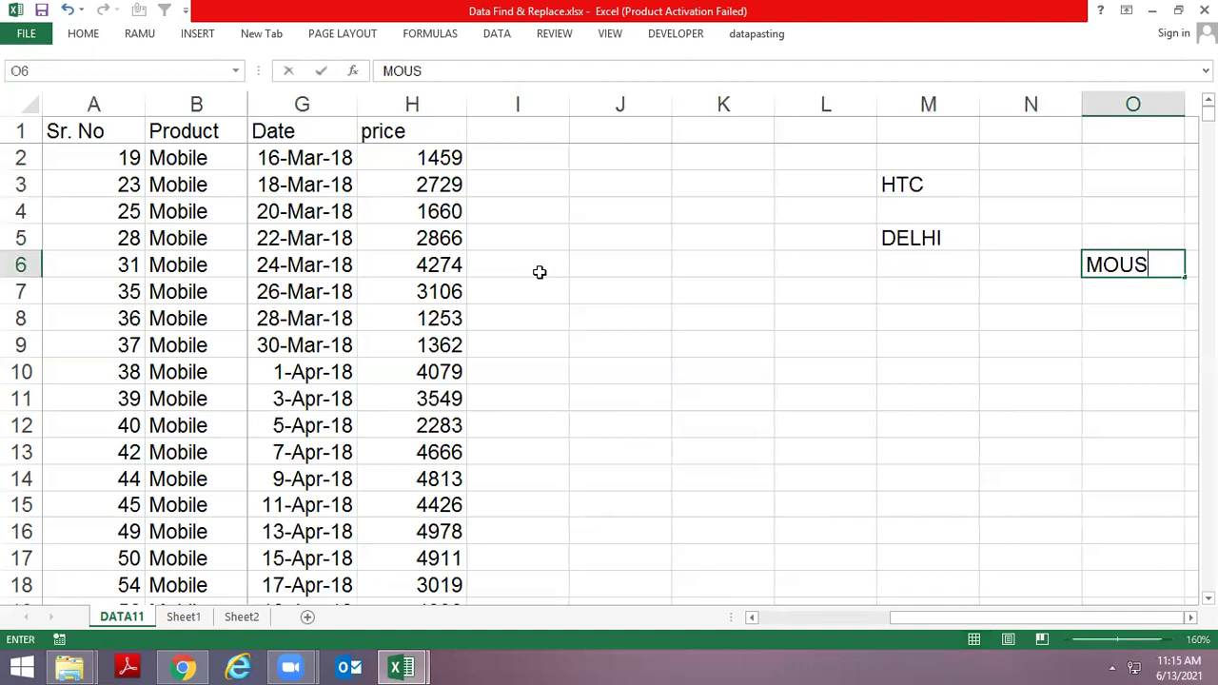
{"action": "type", "text": "E"}
{"action": "key", "text": "Return"}
{"action": "key", "text": "Down"}
{"action": "key", "text": "Left"}
{"action": "key", "text": "Left"}
{"action": "type", "text": "PEN"}
{"action": "key", "text": "Return"}
{"action": "key", "text": "Up"}
Enter BOOK in cell K5, correcting the typos
{"action": "key", "text": "Up"}
{"action": "key", "text": "Up"}
{"action": "key", "text": "Left"}
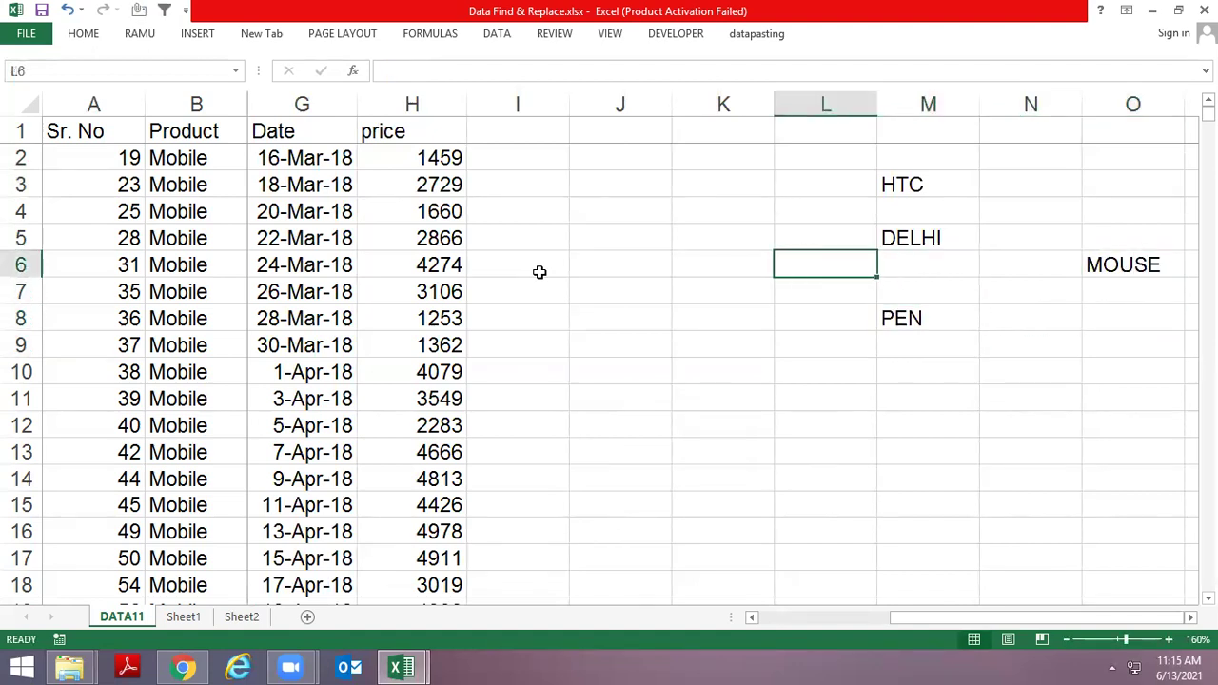
{"action": "key", "text": "Up"}
{"action": "key", "text": "Left"}
{"action": "key", "text": "F2"}
{"action": "type", "text": "BOK"}
{"action": "key", "text": "Return"}
{"action": "key", "text": "Up"}
{"action": "type", "text": "BOOLK"}
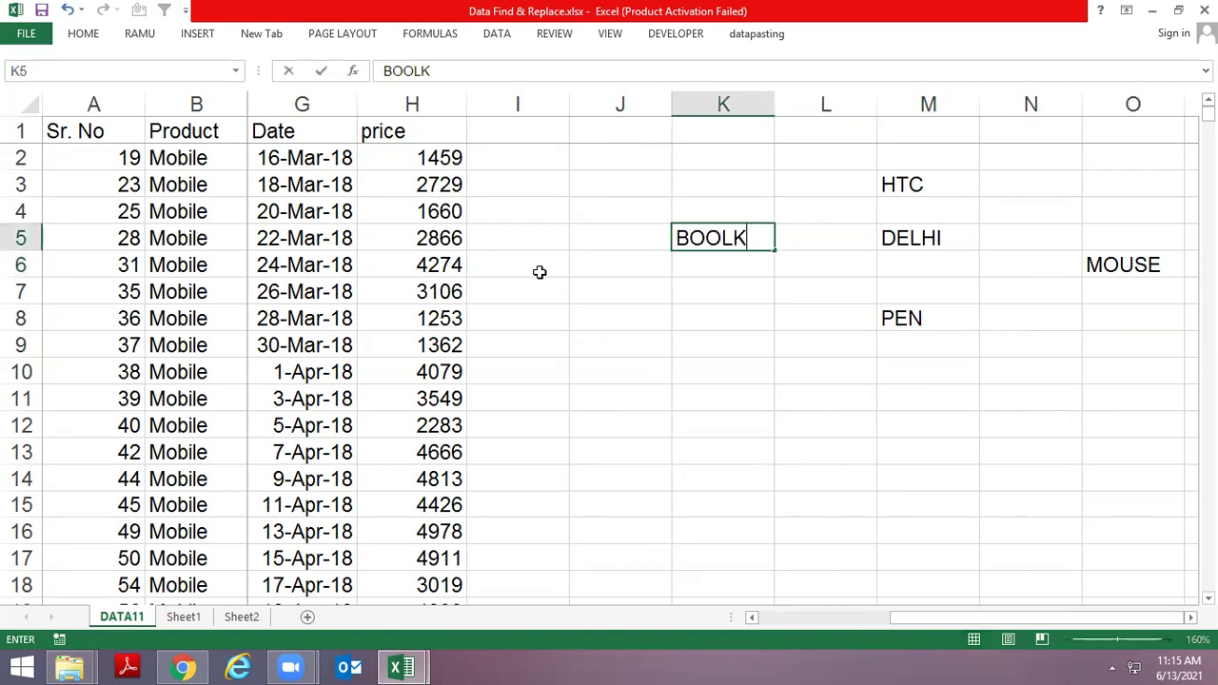
{"action": "key", "text": "Return"}
{"action": "key", "text": "Up"}
{"action": "type", "text": "BOOK"}
{"action": "key", "text": "Return"}
Enter PENCIL in cell K6
{"action": "type", "text": "E"}
{"action": "key", "text": "BackSpace"}
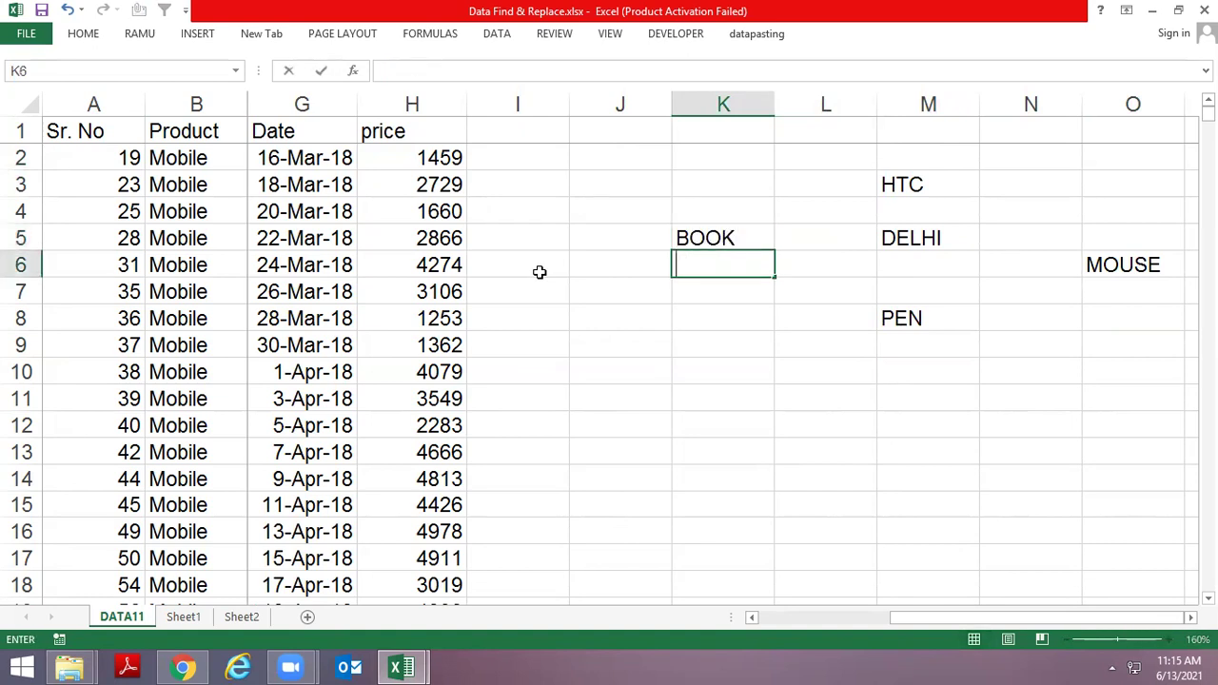
{"action": "type", "text": "PEDI"}
{"action": "key", "text": "BackSpace"}
{"action": "type", "text": "NCI"}
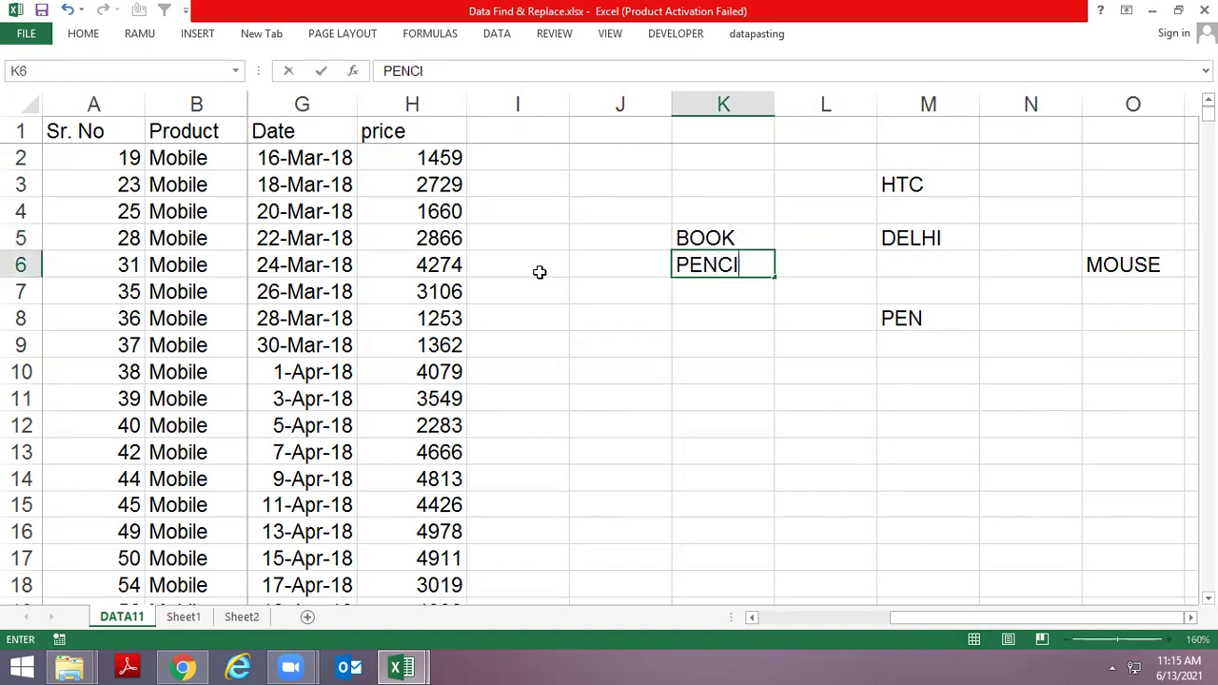
{"action": "type", "text": "L"}
{"action": "key", "text": "Return"}
Select the K2:R10 block and open Find and Replace on it
{"action": "key", "text": "Up"}
{"action": "key", "text": "Up"}
{"action": "key", "text": "Up"}
{"action": "key", "text": "Up"}
{"action": "key", "text": "Up"}
{"action": "key", "text": "shift+Down"}
{"action": "key", "text": "shift+Down"}
{"action": "key", "text": "shift+Down"}
{"action": "key", "text": "shift+Down"}
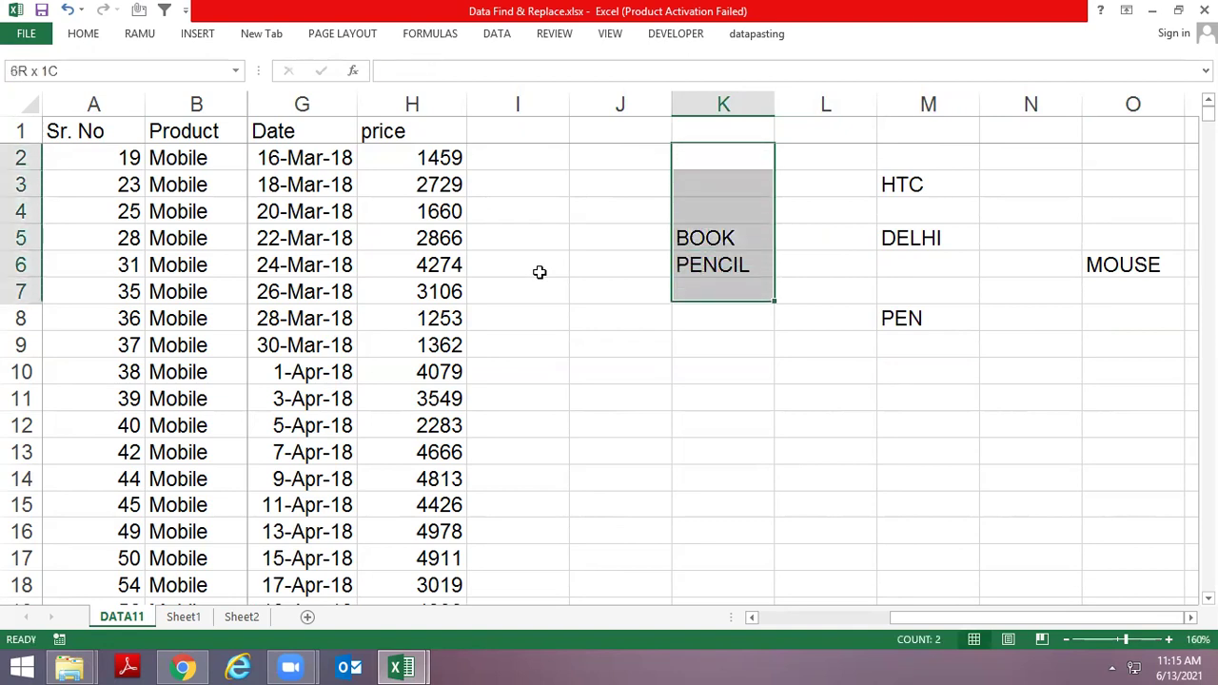
{"action": "key", "text": "shift+Right"}
{"action": "key", "text": "shift+Right"}
{"action": "key", "text": "shift+Right"}
{"action": "key", "text": "shift+Right"}
{"action": "key", "text": "shift+Down"}
{"action": "key", "text": "shift+Right"}
{"action": "key", "text": "shift+Down"}
{"action": "key", "text": "shift+Down"}
{"action": "key", "text": "shift+Right"}
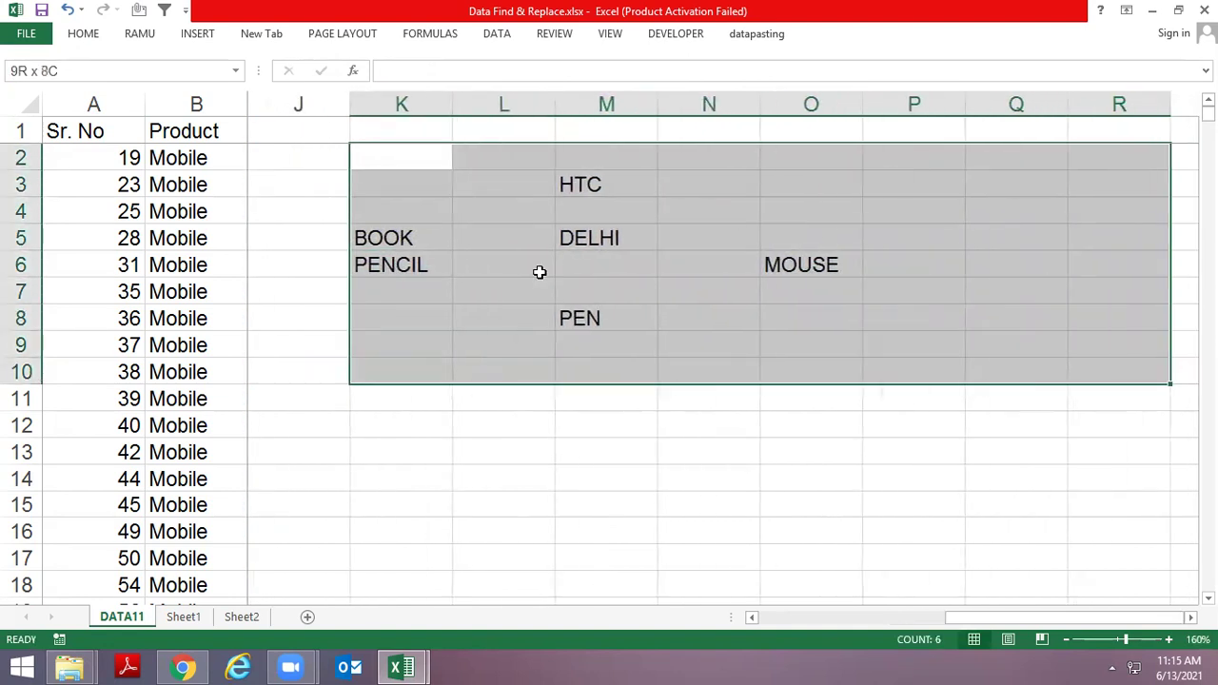
{"action": "key", "text": "ctrl+h"}
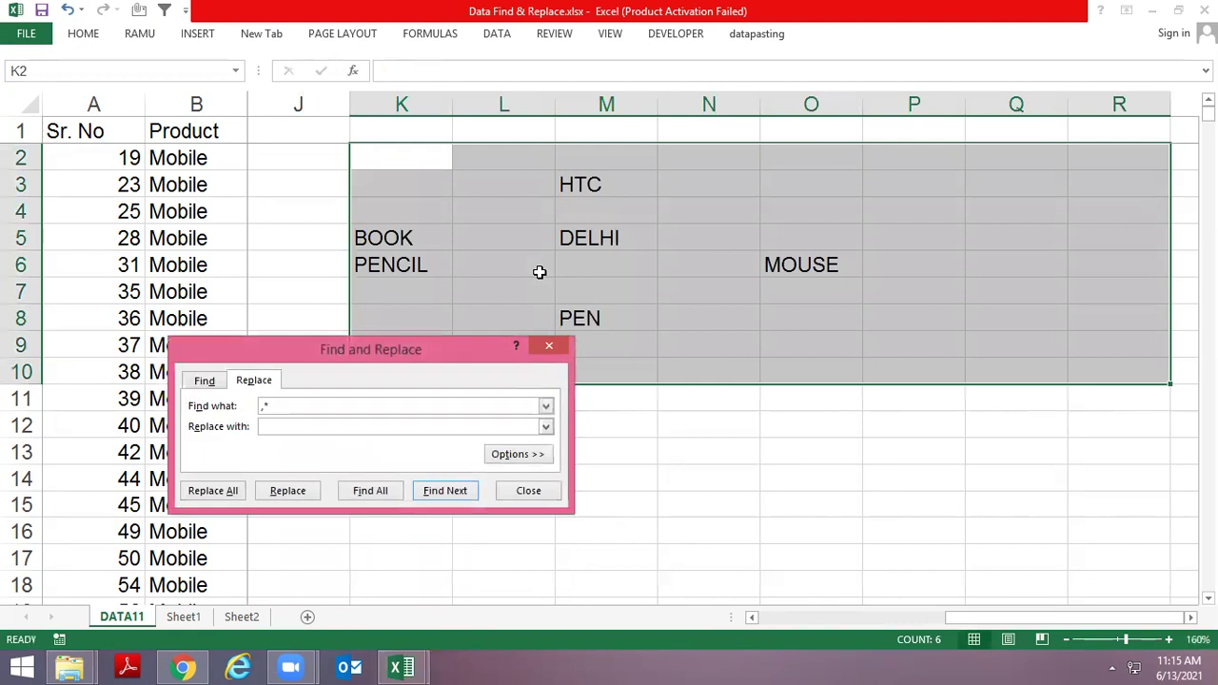
Find all cells matching ??? across the whole sheet and review the results
{"action": "left_click", "coordinate": [207, 381]}
{"action": "type", "text": "???"}
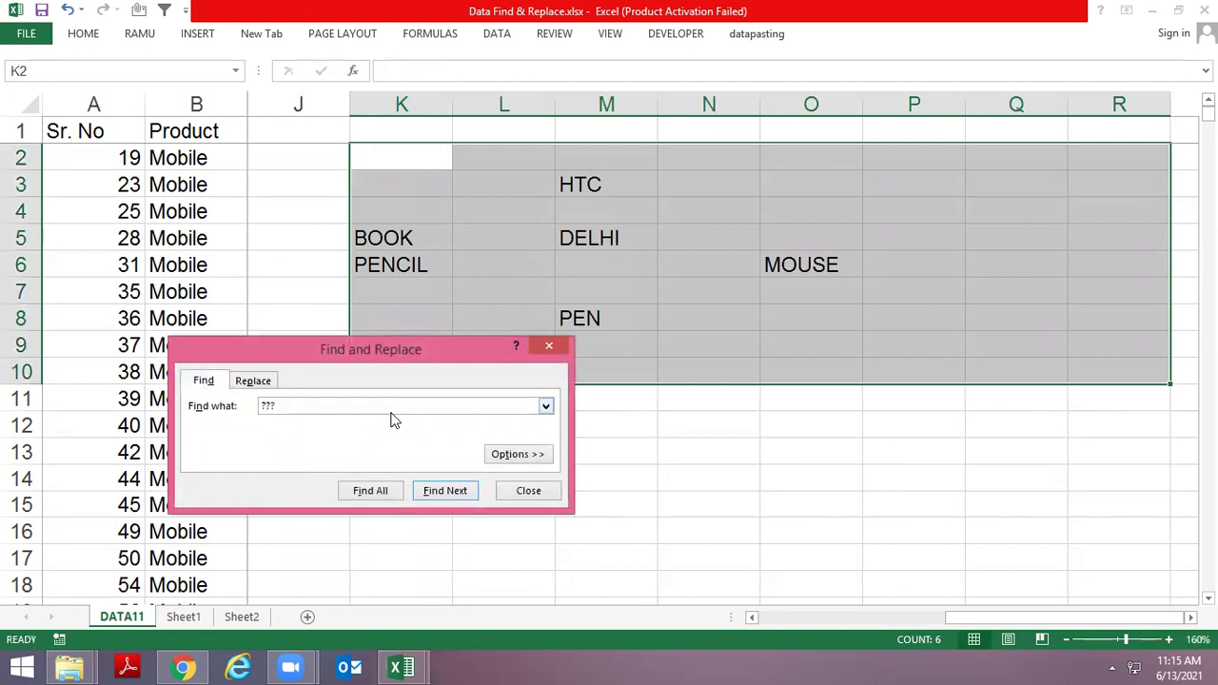
{"action": "left_click", "coordinate": [390, 492]}
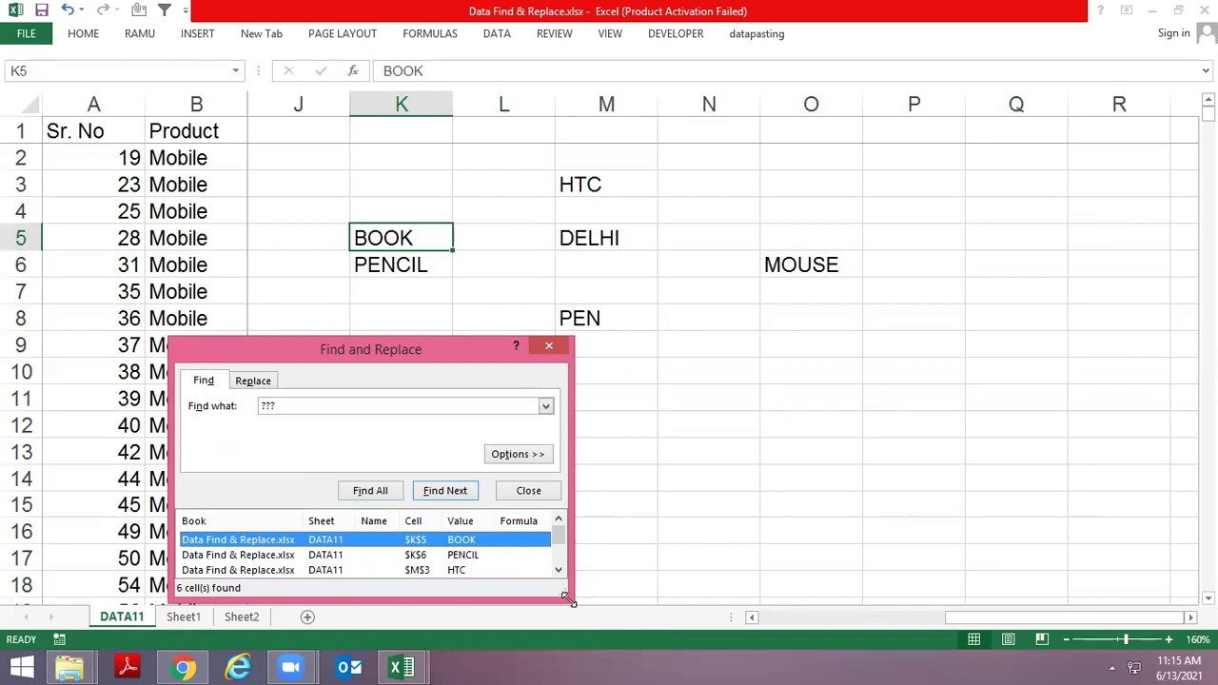
{"action": "left_click_drag", "start_coordinate": [568, 598], "coordinate": [695, 603]}
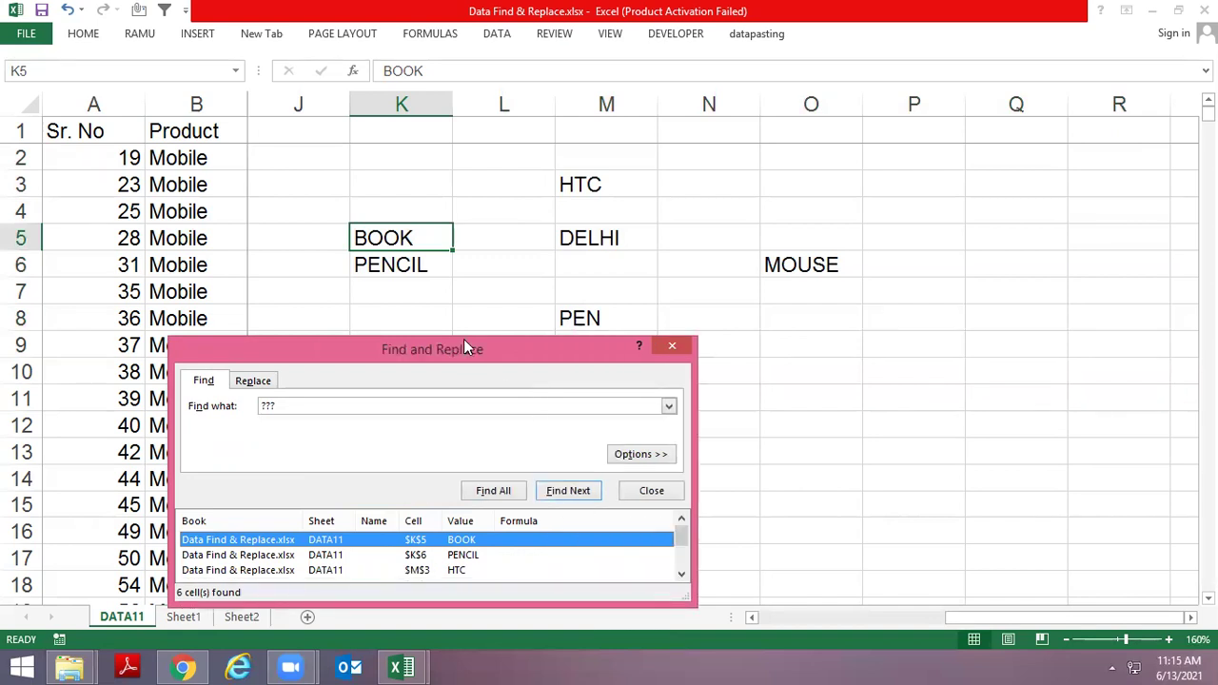
{"action": "left_click_drag", "start_coordinate": [464, 345], "coordinate": [464, 302]}
{"action": "left_click", "coordinate": [492, 448]}
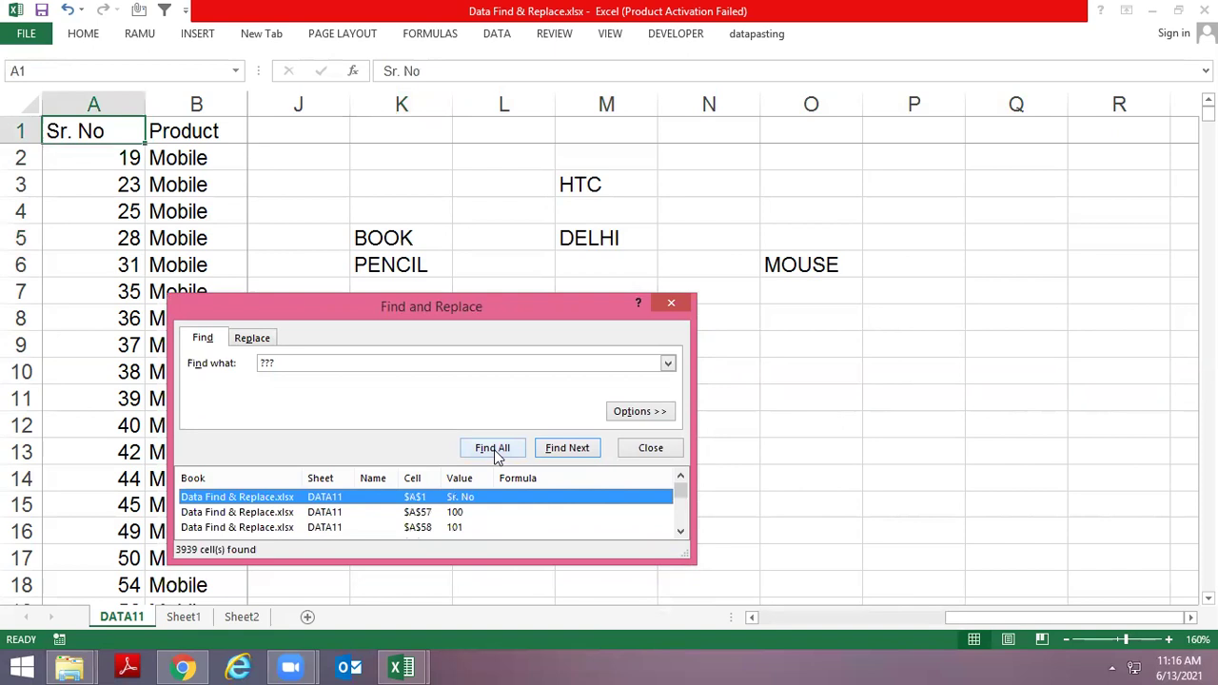
{"action": "left_click", "coordinate": [494, 449]}
{"action": "left_click_drag", "start_coordinate": [690, 557], "coordinate": [711, 557]}
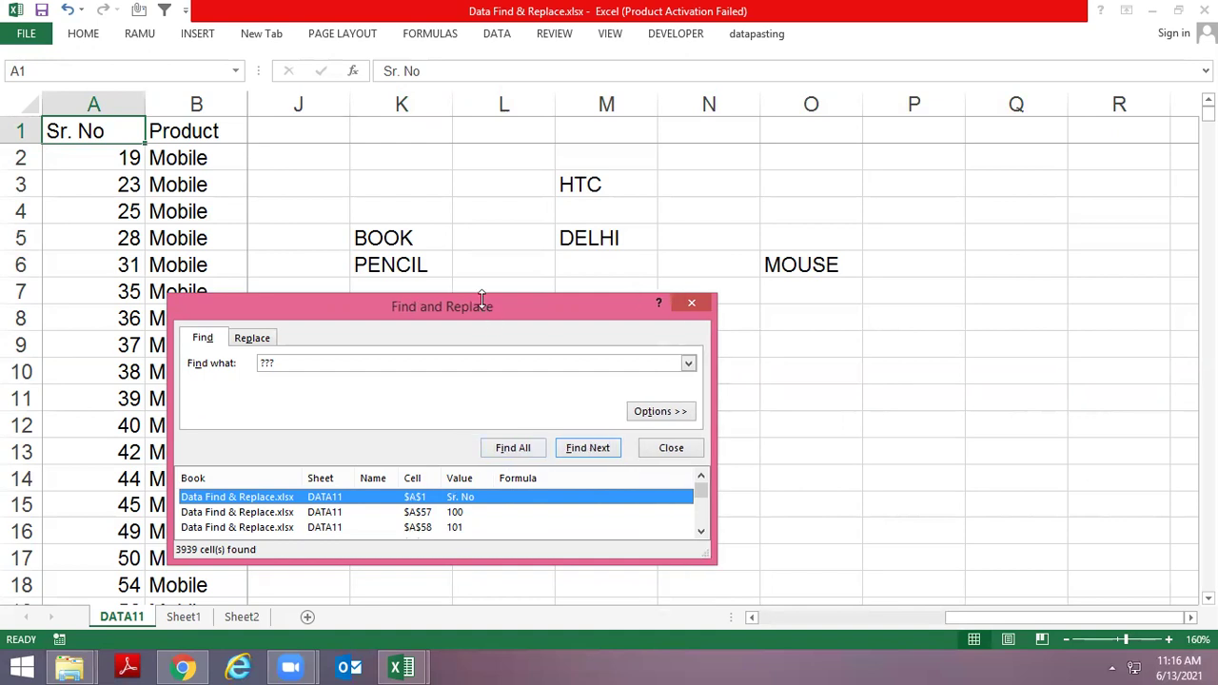
{"action": "key", "text": "Escape"}
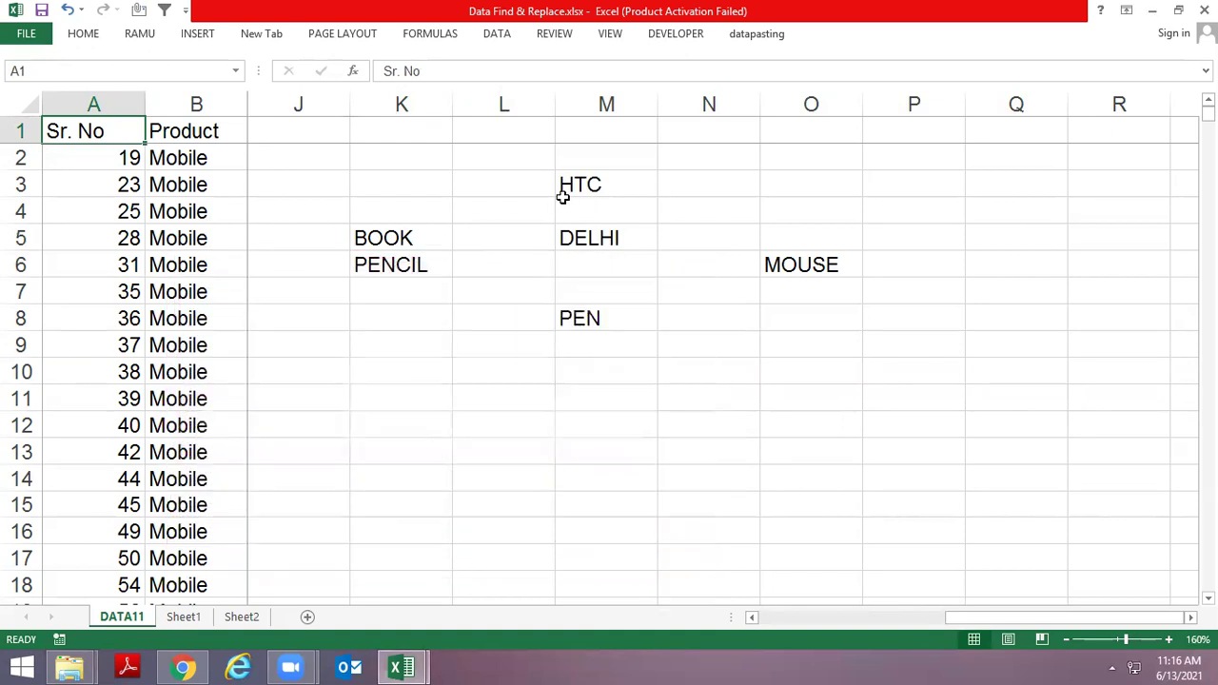
Repeat the ??? Find All limited to K2:O10, listing 6 matches
{"action": "left_click_drag", "start_coordinate": [422, 158], "coordinate": [802, 363]}
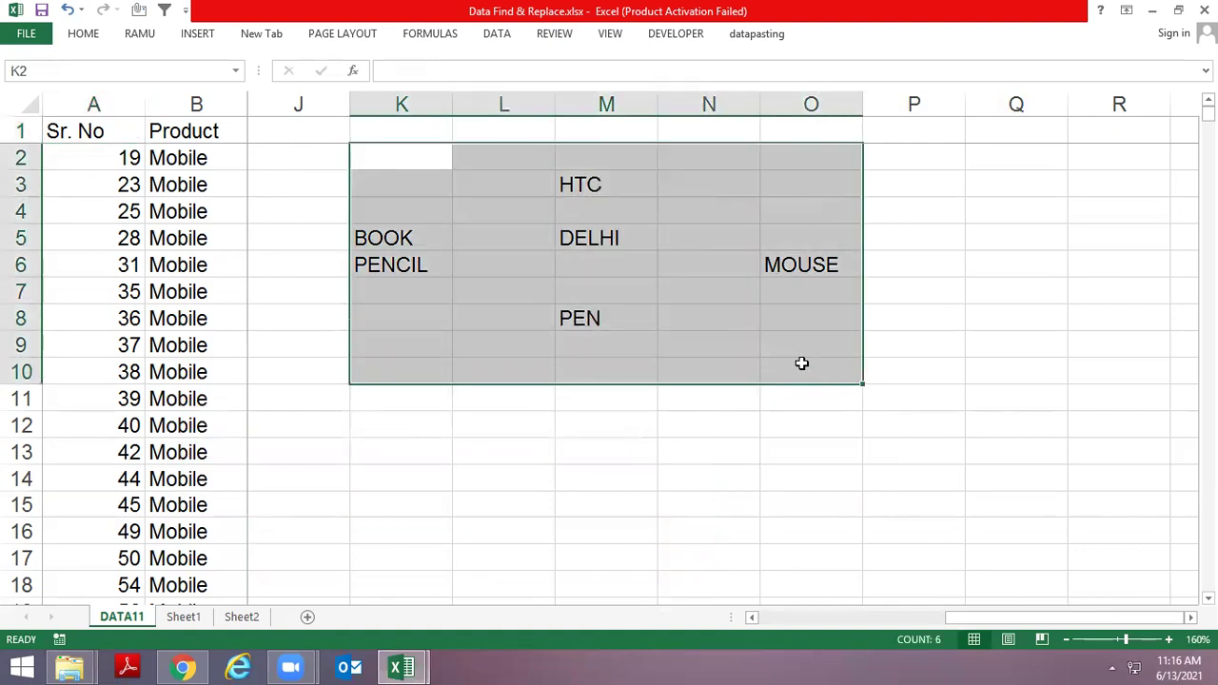
{"action": "key", "text": "ctrl+h"}
{"action": "left_click", "coordinate": [266, 390]}
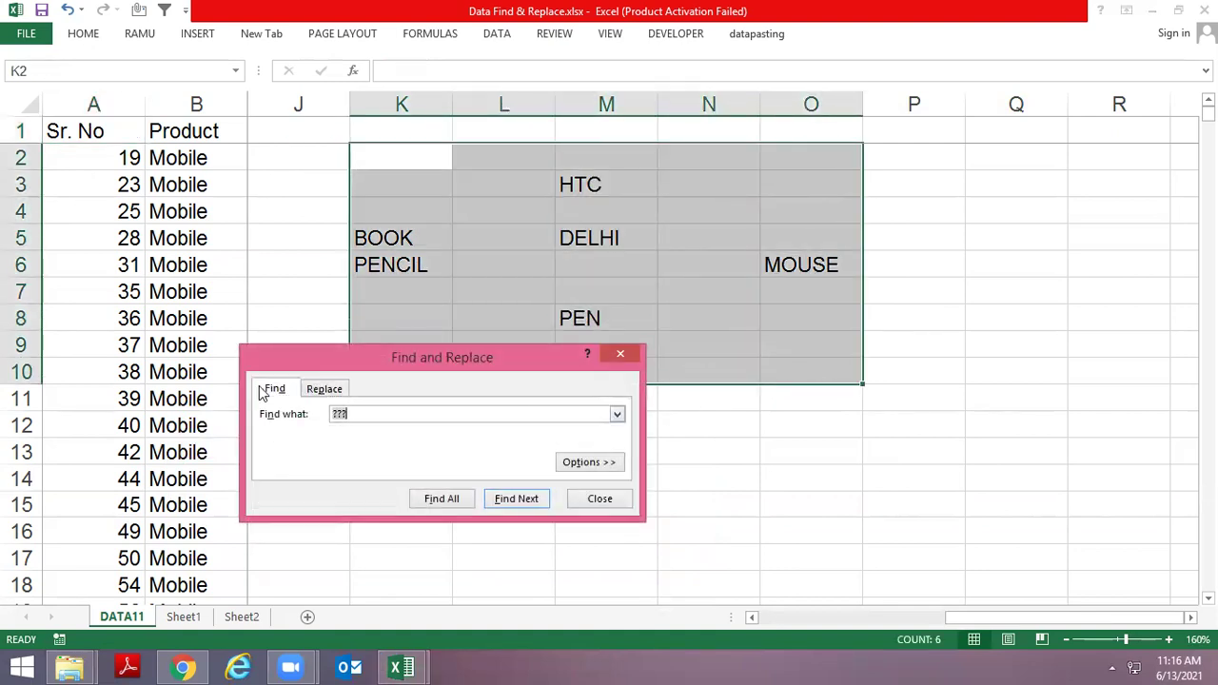
{"action": "left_click", "coordinate": [438, 501]}
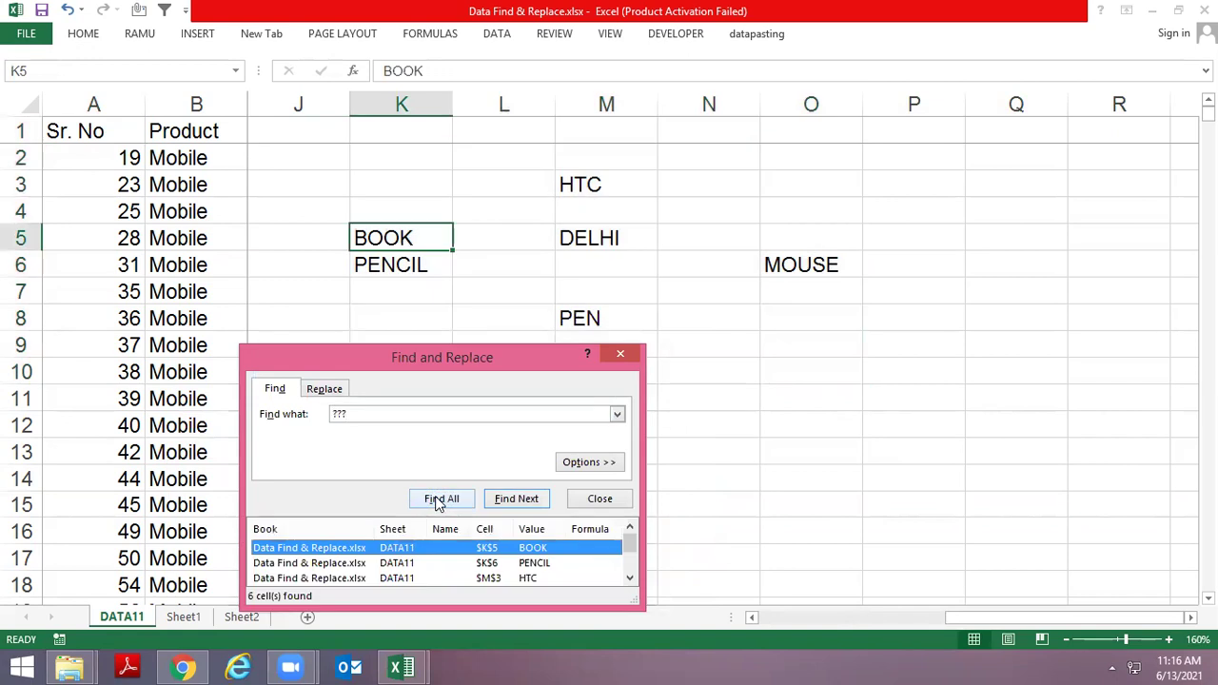
{"action": "key", "text": "Escape"}
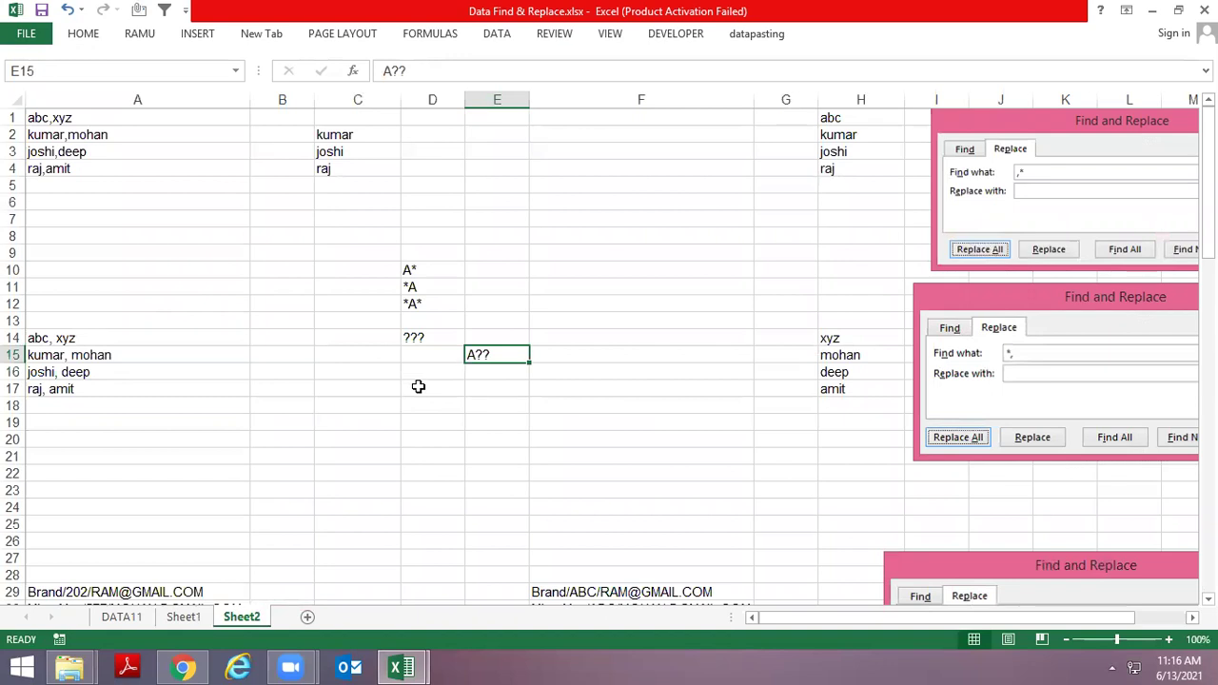
Select the comma-separated names in A14:A17
{"action": "key", "text": "Up"}
{"action": "key", "text": "Up"}
{"action": "key", "text": "Up"}
{"action": "key", "text": "Up"}
{"action": "key", "text": "Left"}
{"action": "key", "text": "Up"}
{"action": "key", "text": "Up"}
{"action": "key", "text": "Up"}
{"action": "key", "text": "Up"}
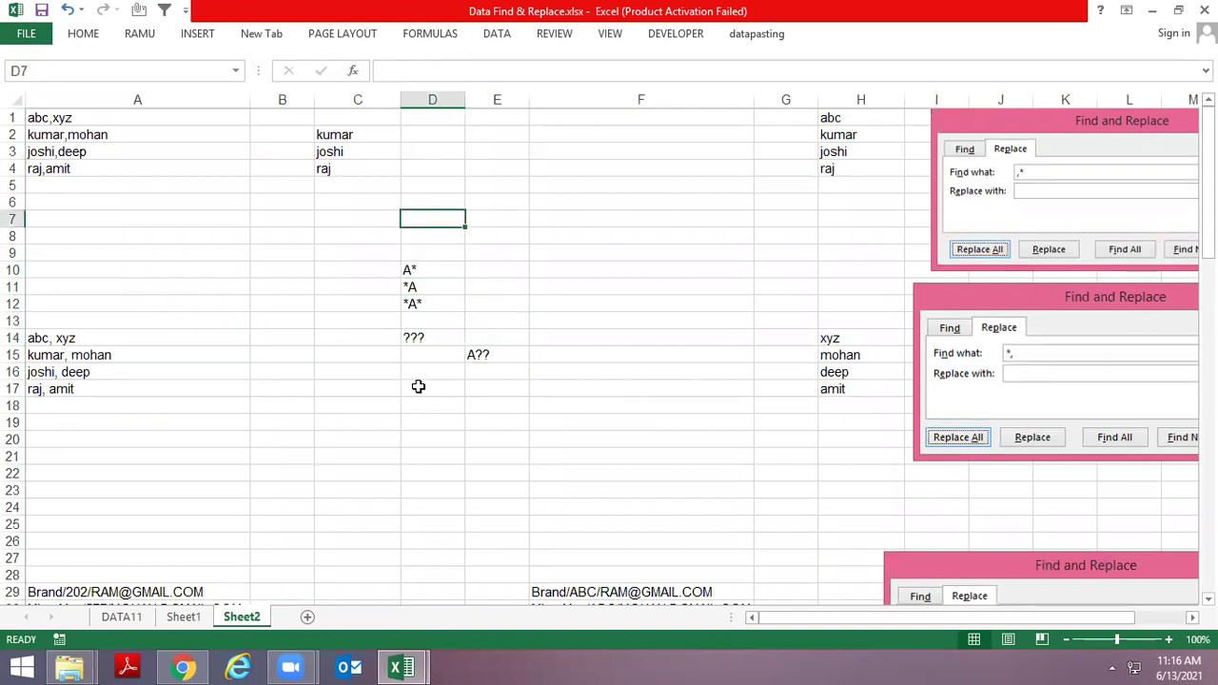
{"action": "key", "text": "Left"}
{"action": "key", "text": "Left"}
{"action": "key", "text": "Left"}
{"action": "key", "text": "Up"}
{"action": "key", "text": "Up"}
{"action": "key", "text": "Up"}
{"action": "key", "text": "Up"}
{"action": "key", "text": "Up"}
{"action": "key", "text": "Down"}
{"action": "key", "text": "Down"}
{"action": "key", "text": "Down"}
{"action": "key", "text": "Down"}
{"action": "key", "text": "Down"}
{"action": "key", "text": "Down"}
{"action": "key", "text": "Down"}
{"action": "key", "text": "Down"}
{"action": "key", "text": "Down"}
{"action": "key", "text": "shift+Down"}
{"action": "key", "text": "shift+Down"}
{"action": "key", "text": "shift+Down"}
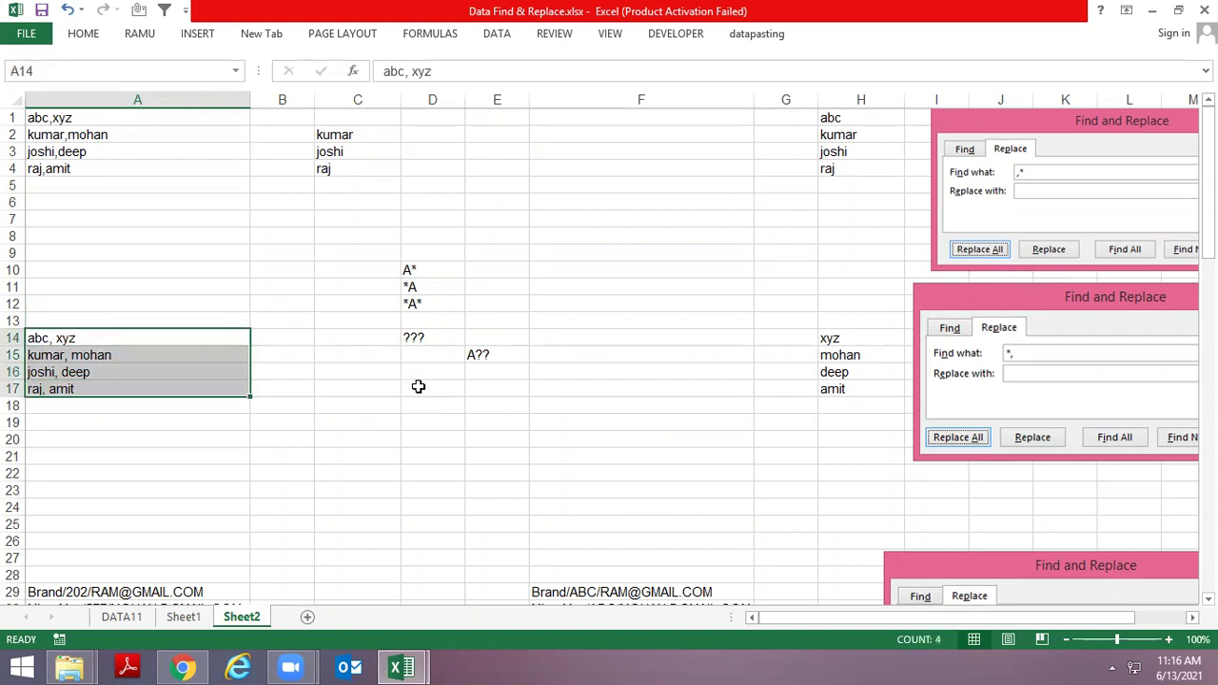
Replace '*,' with nothing, leaving xyz, mohan, deep and amit
{"action": "key", "text": "ctrl+h"}
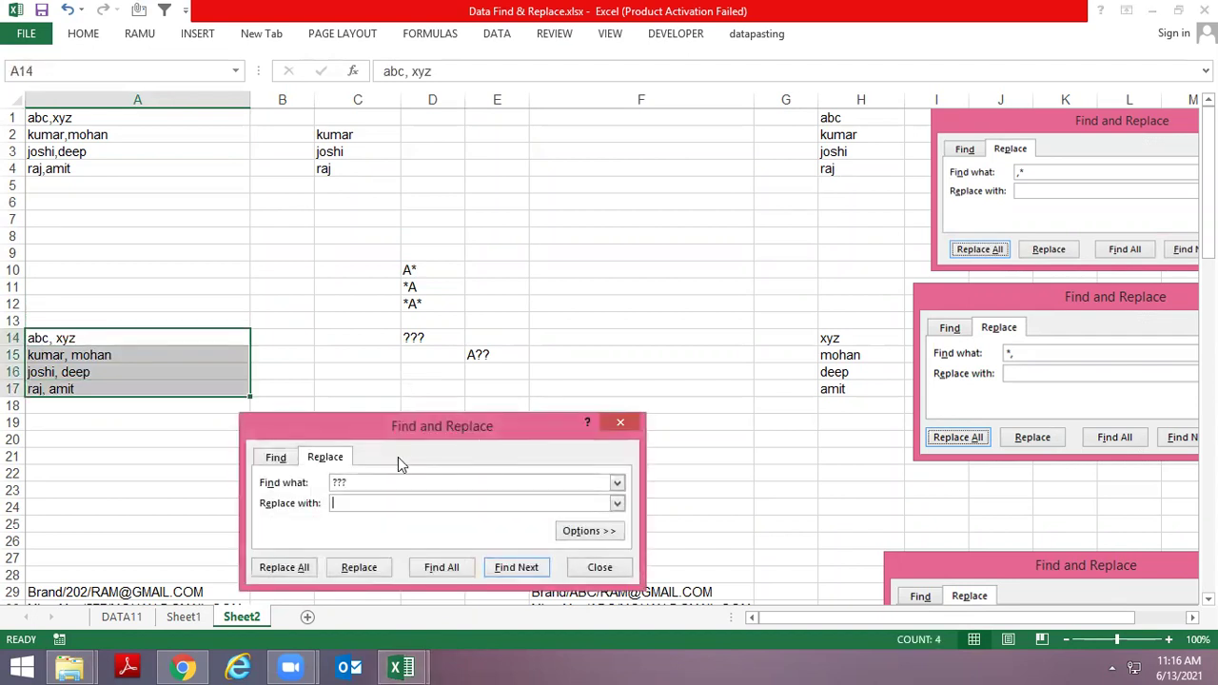
{"action": "left_click_drag", "start_coordinate": [399, 425], "coordinate": [478, 417]}
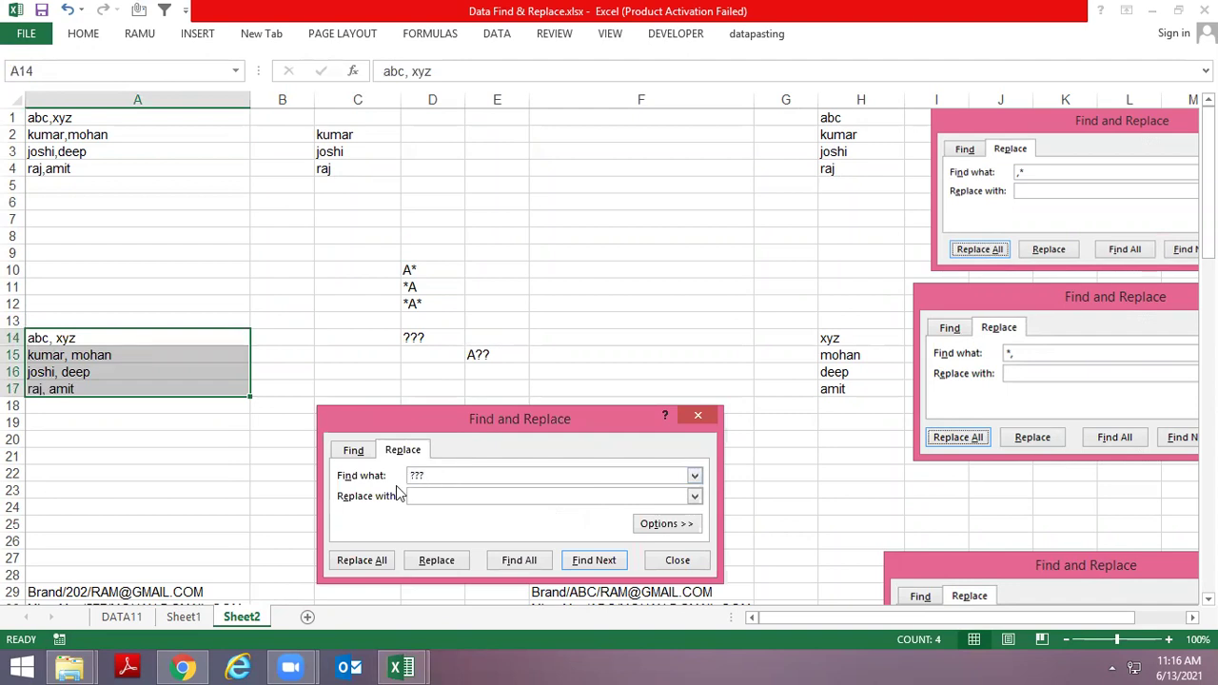
{"action": "key", "text": "ctrl+a"}
{"action": "type", "text": "*"}
{"action": "left_click", "coordinate": [362, 560]}
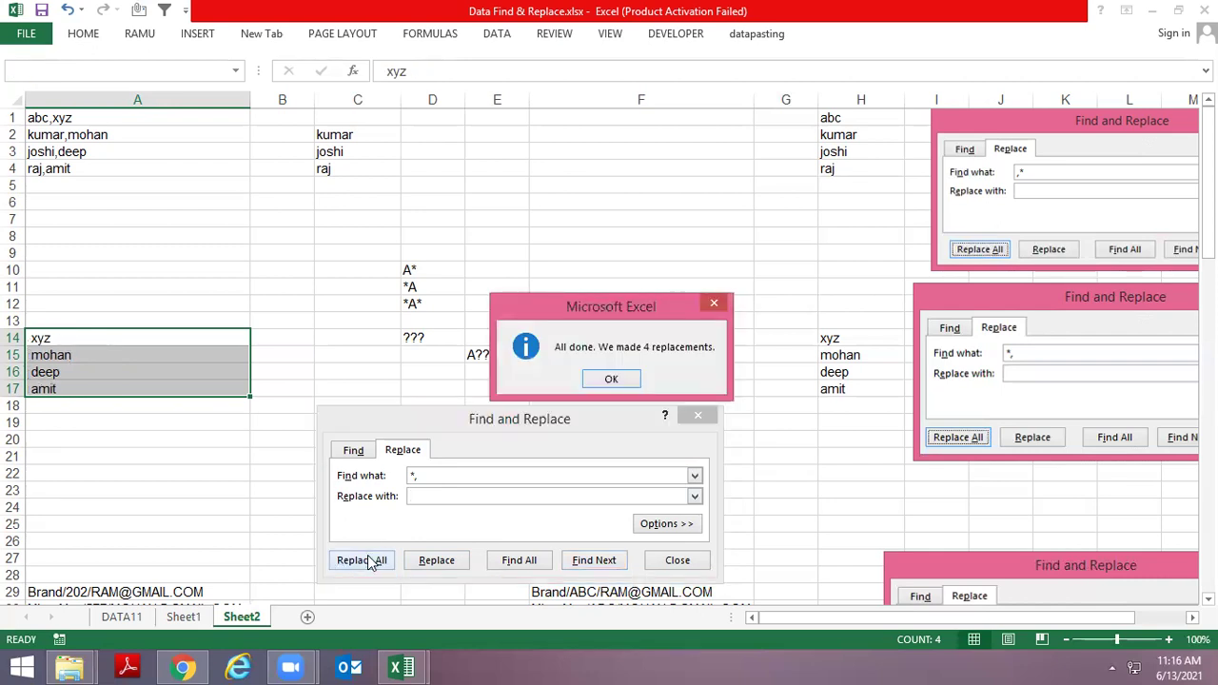
{"action": "left_click", "coordinate": [609, 381]}
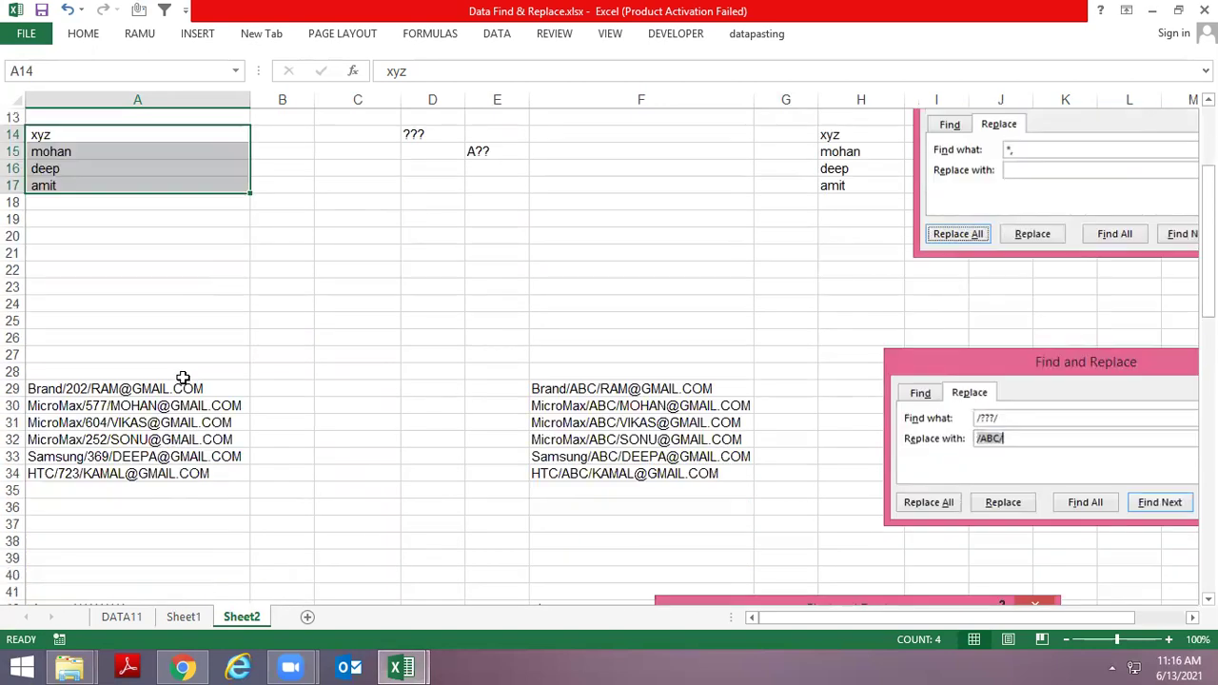
Copy the six email entries in A29:A34 into C29:C34
{"action": "mouse_move", "coordinate": [109, 388]}
{"action": "left_mouse_down"}
{"action": "mouse_move", "coordinate": [121, 486]}
{"action": "mouse_move", "coordinate": [124, 473]}
{"action": "left_mouse_up"}
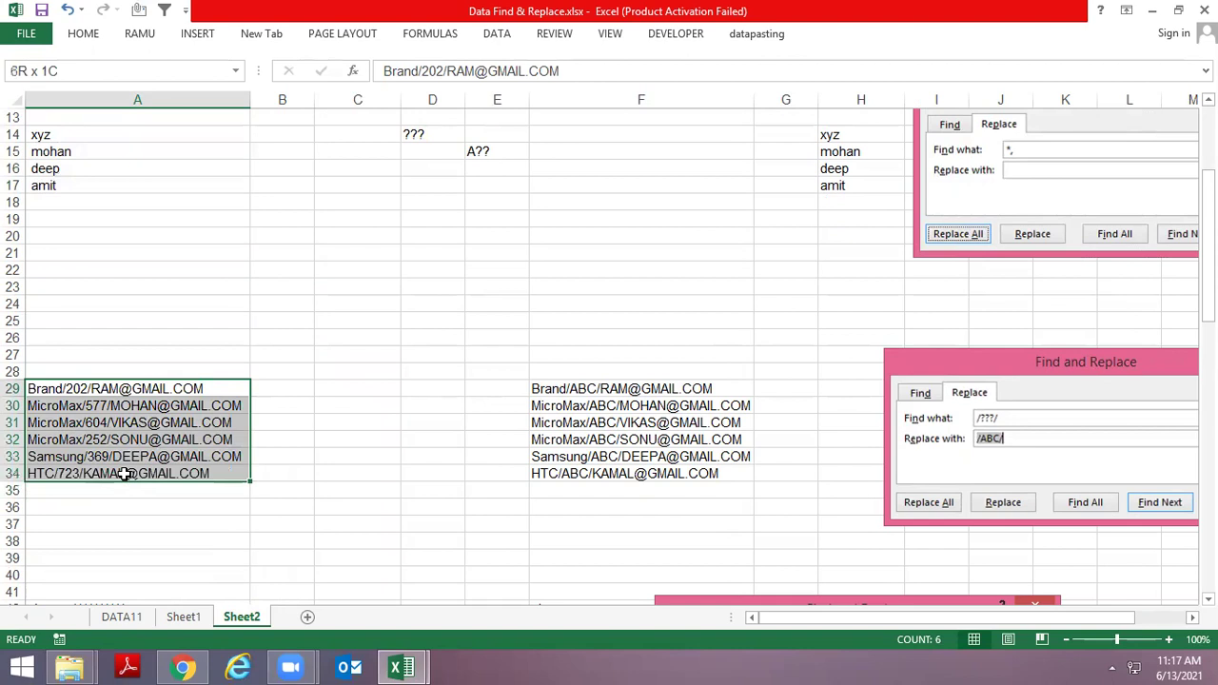
{"action": "key", "text": "ctrl+c"}
{"action": "key", "text": "Right"}
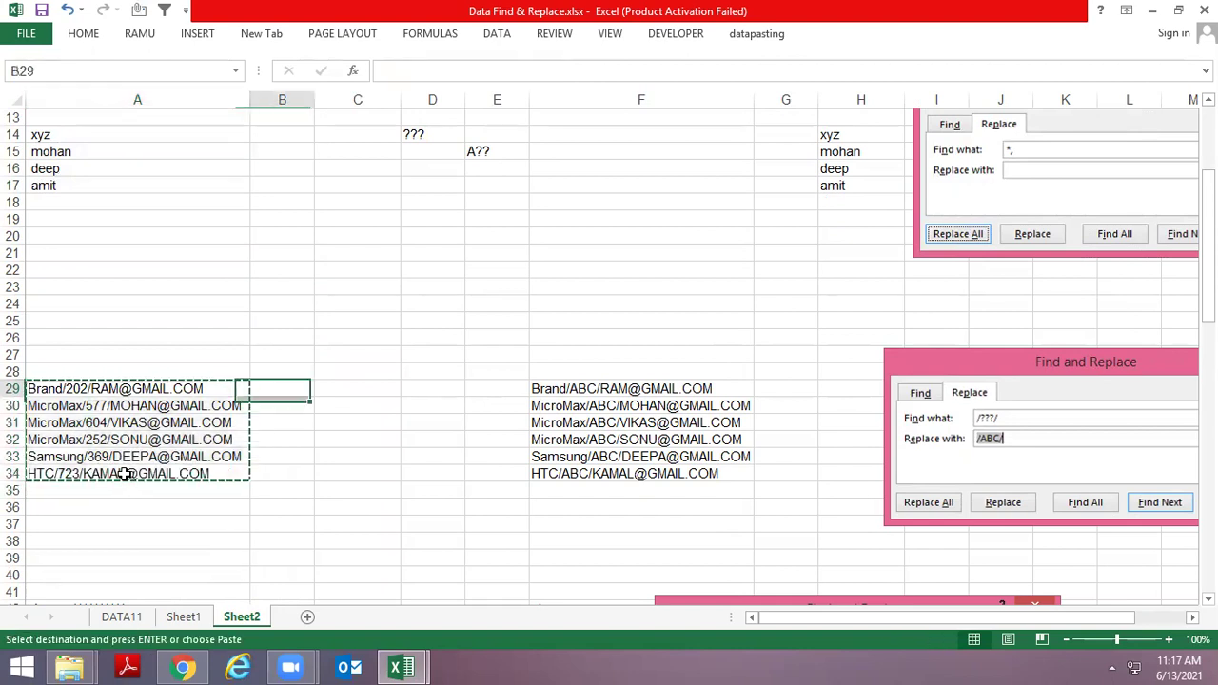
{"action": "key", "text": "Right"}
{"action": "key", "text": "ctrl+v"}
Autofit column C to the emails and bring up Find and Replace
{"action": "key", "text": "alt"}
{"action": "key", "text": "h"}
{"action": "key", "text": "o"}
{"action": "key", "text": "i"}
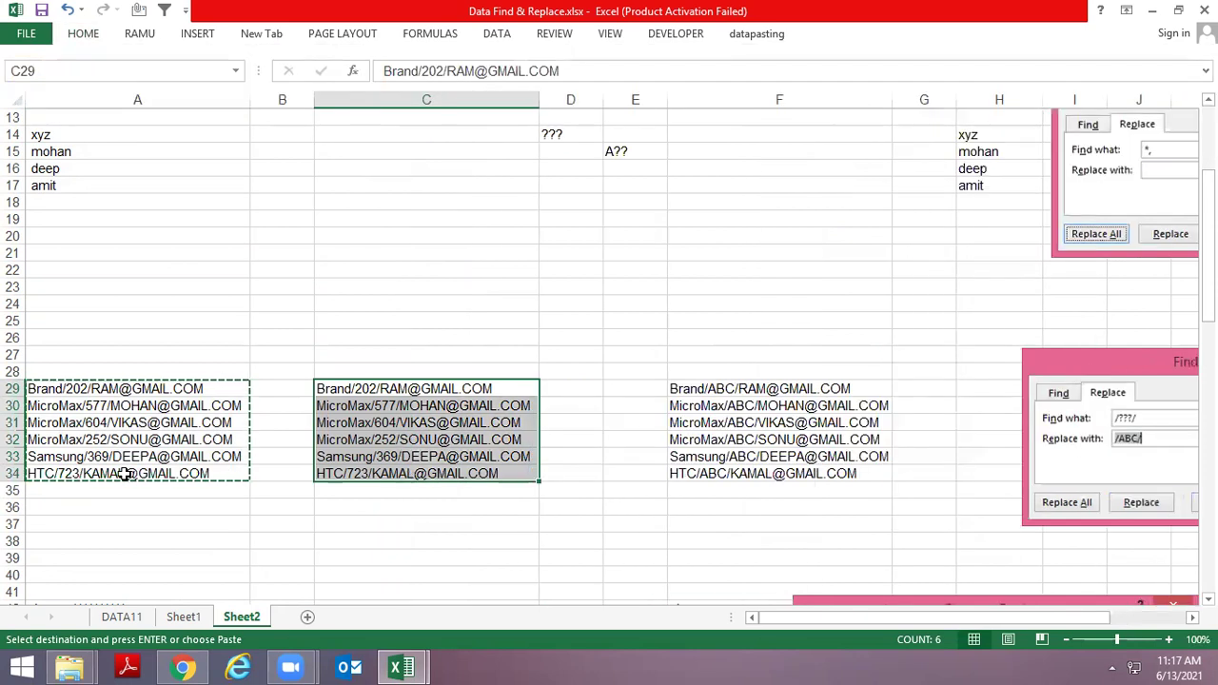
{"action": "key", "text": "ctrl+h"}
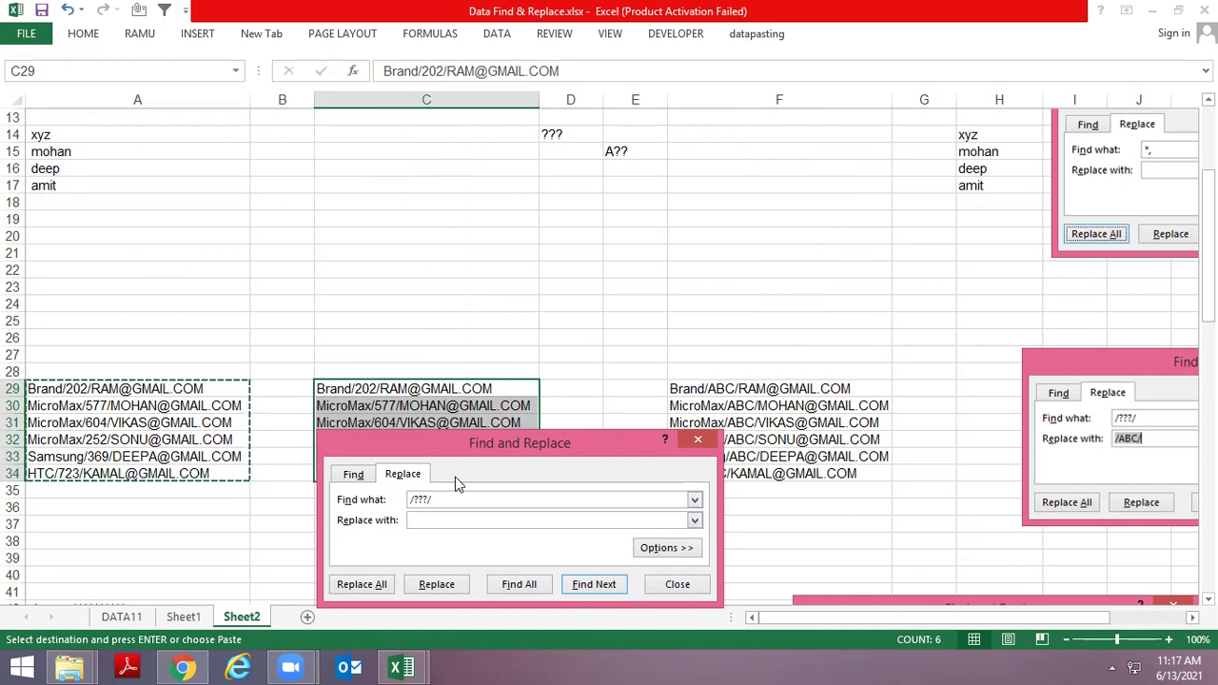
Mask the slash-enclosed codes in C29:C34 with *****: three single replacements, then Replace All
{"action": "type", "text": "*****"}
{"action": "left_click", "coordinate": [433, 593]}
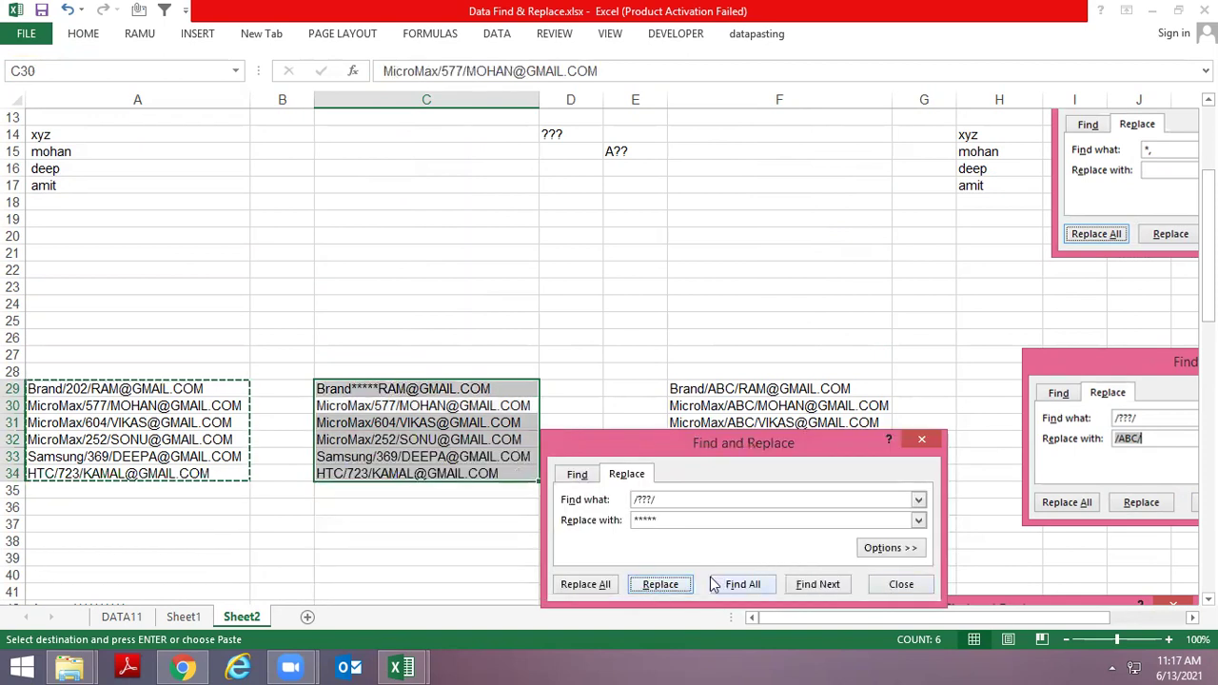
{"action": "left_click", "coordinate": [681, 592]}
{"action": "left_click", "coordinate": [681, 592]}
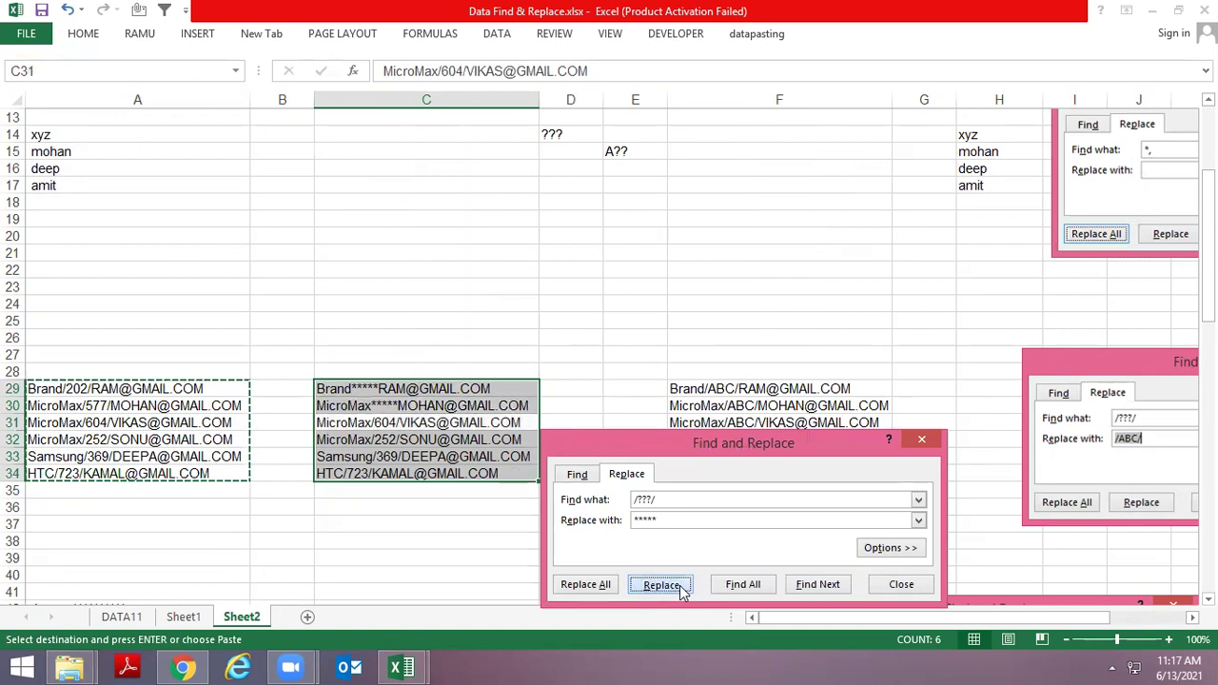
{"action": "left_click", "coordinate": [589, 592]}
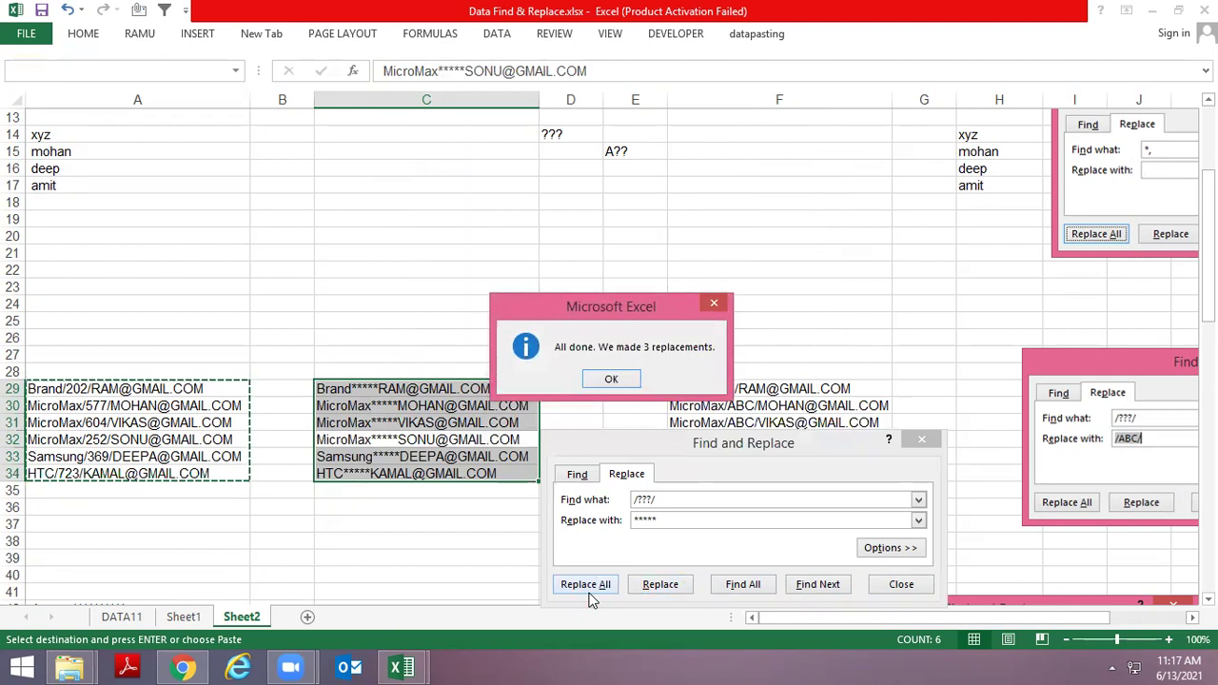
{"action": "left_click", "coordinate": [620, 380]}
{"action": "left_click", "coordinate": [908, 445]}
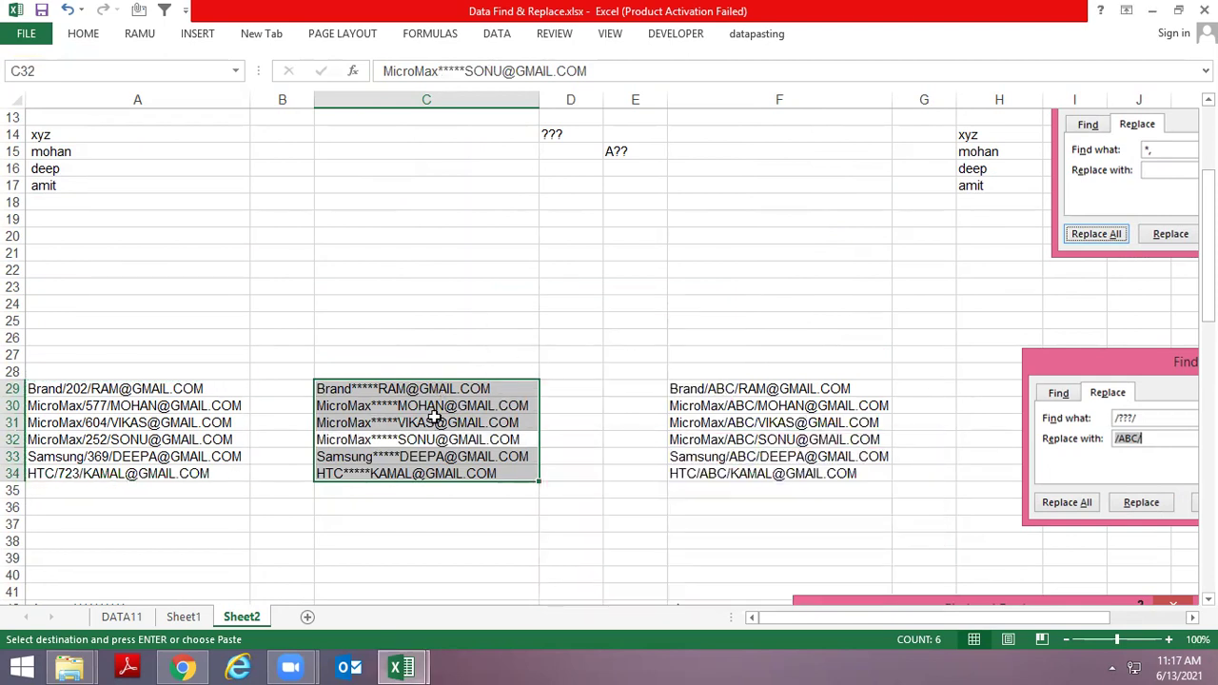
Copy the address cells, then delete the pasted Find & Replace dialog picture
{"action": "left_click_drag", "start_coordinate": [142, 388], "coordinate": [136, 457]}
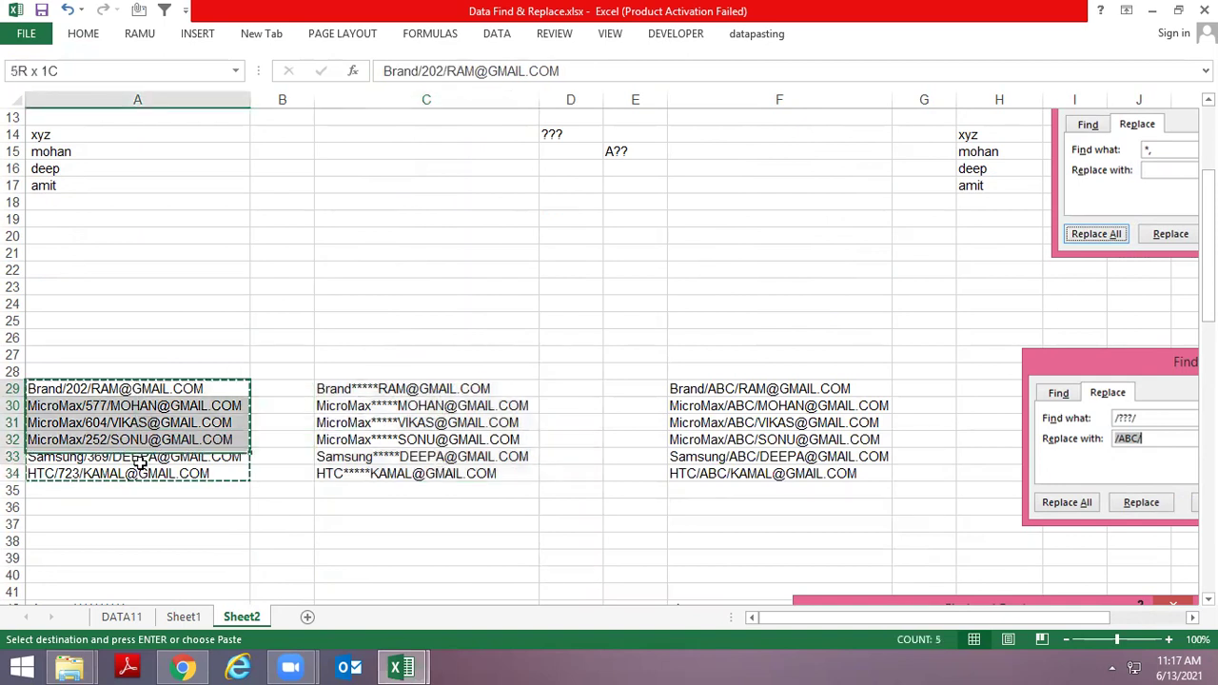
{"action": "key", "text": "ctrl+c"}
{"action": "scroll", "coordinate": [574, 369], "scroll_direction": "down", "scroll_amount": 3}
{"action": "scroll", "coordinate": [575, 369], "scroll_direction": "down", "scroll_amount": 1}
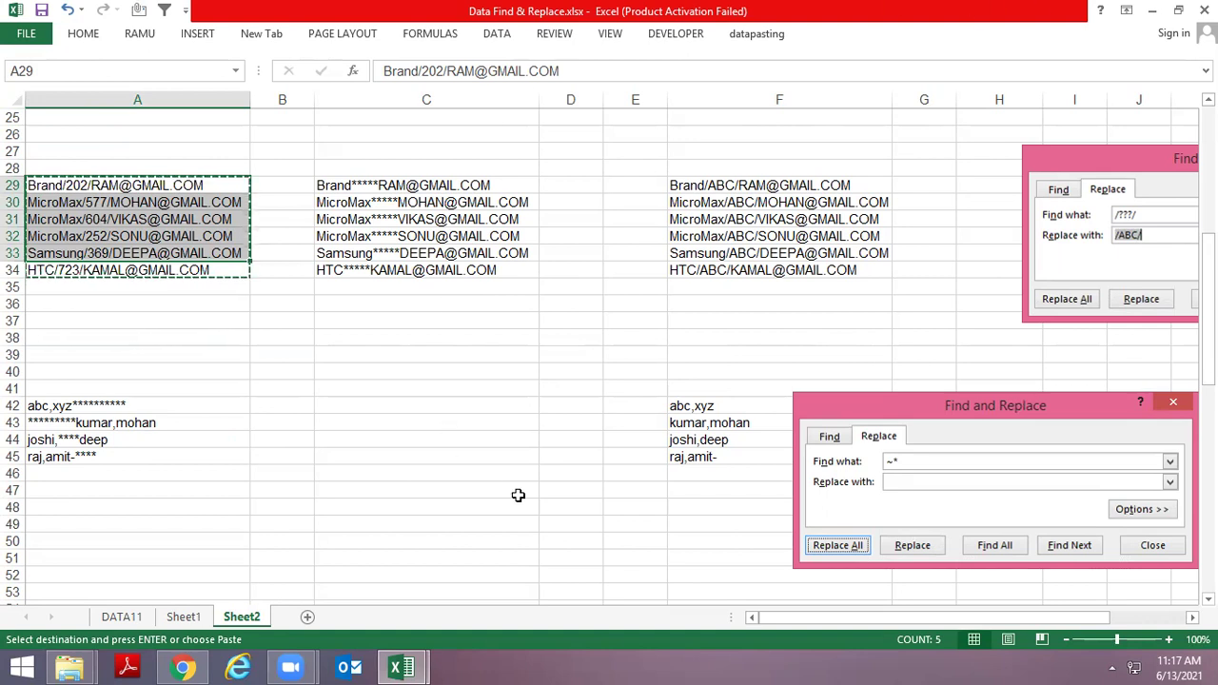
{"action": "scroll", "coordinate": [542, 437], "scroll_direction": "down", "scroll_amount": 5}
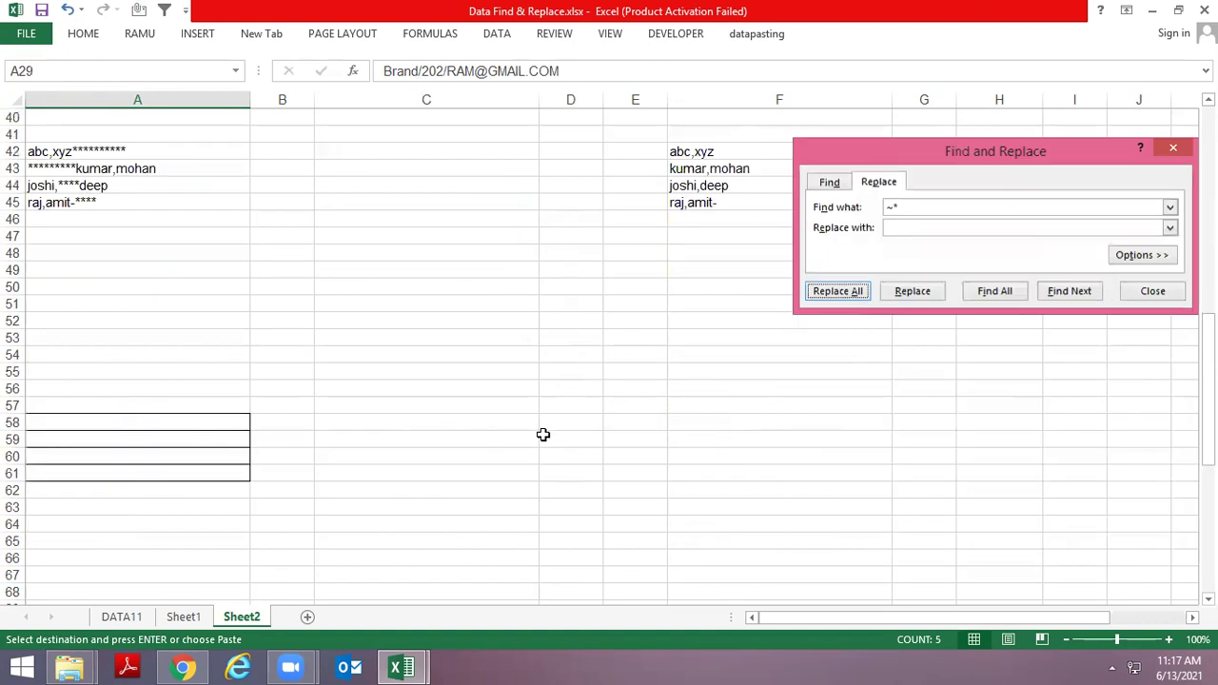
{"action": "scroll", "coordinate": [543, 435], "scroll_direction": "up", "scroll_amount": 1}
{"action": "scroll", "coordinate": [543, 435], "scroll_direction": "up", "scroll_amount": 2}
{"action": "scroll", "coordinate": [543, 435], "scroll_direction": "up", "scroll_amount": 1}
{"action": "left_click", "coordinate": [864, 362]}
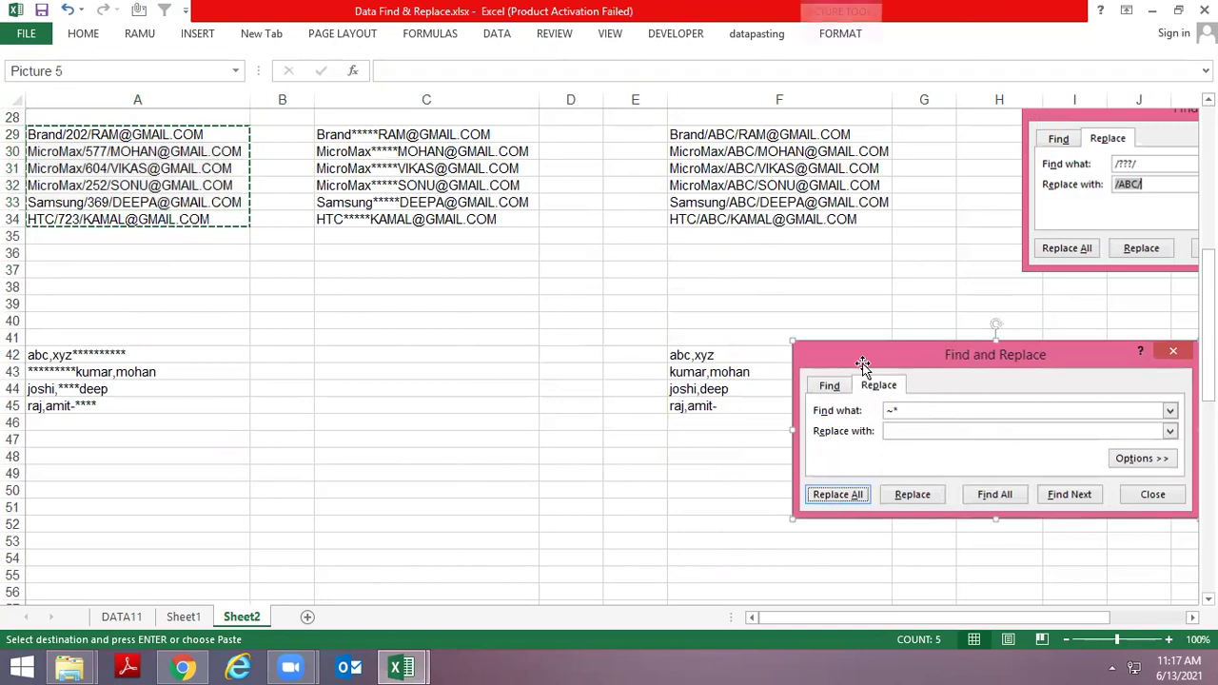
{"action": "key", "text": "Delete"}
Clear the asterisk examples in rows 42–45 on Sheet2
{"action": "key", "text": "Down"}
{"action": "key", "text": "Down"}
{"action": "key", "text": "Down"}
{"action": "key", "text": "Down"}
{"action": "key", "text": "Down"}
{"action": "key", "text": "Down"}
{"action": "key", "text": "Down"}
{"action": "key", "text": "Down"}
{"action": "key", "text": "Down"}
{"action": "key", "text": "Down"}
{"action": "key", "text": "shift+Down"}
{"action": "key", "text": "shift+Down"}
{"action": "key", "text": "shift+Down"}
{"action": "key", "text": "shift+Down"}
{"action": "key", "text": "shift+Right"}
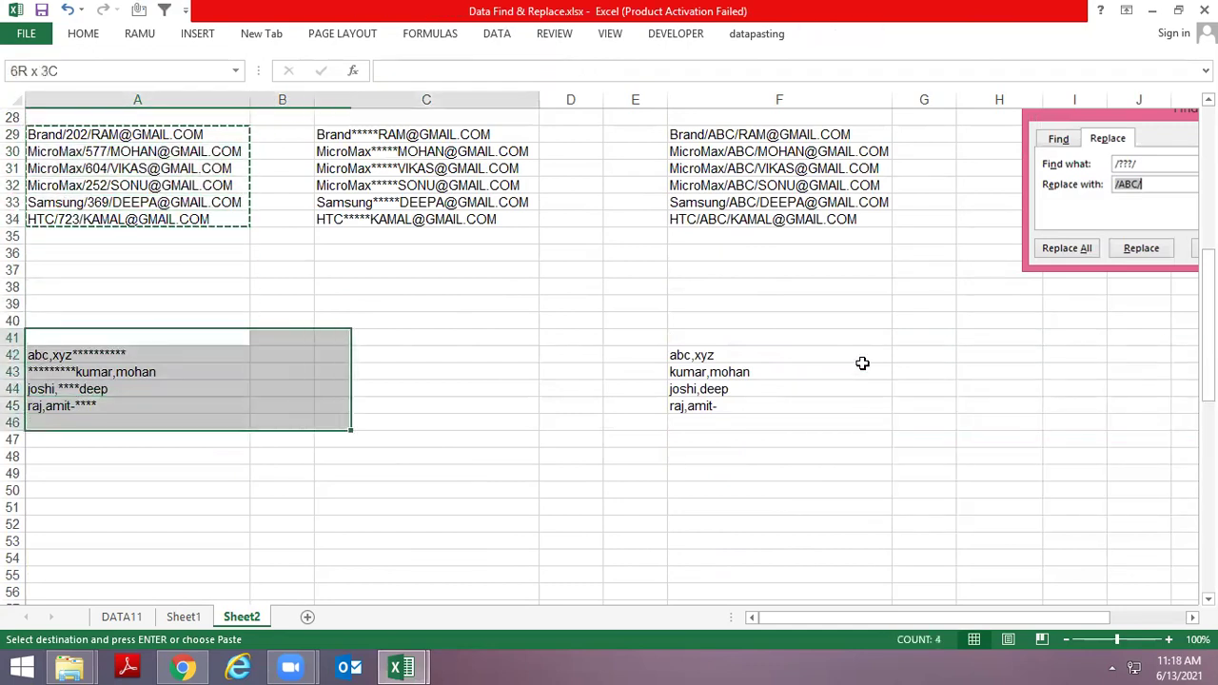
{"action": "key", "text": "shift+Right"}
{"action": "key", "text": "shift+Right"}
{"action": "key", "text": "shift+Right"}
{"action": "key", "text": "Delete"}
{"action": "key", "text": "Right"}
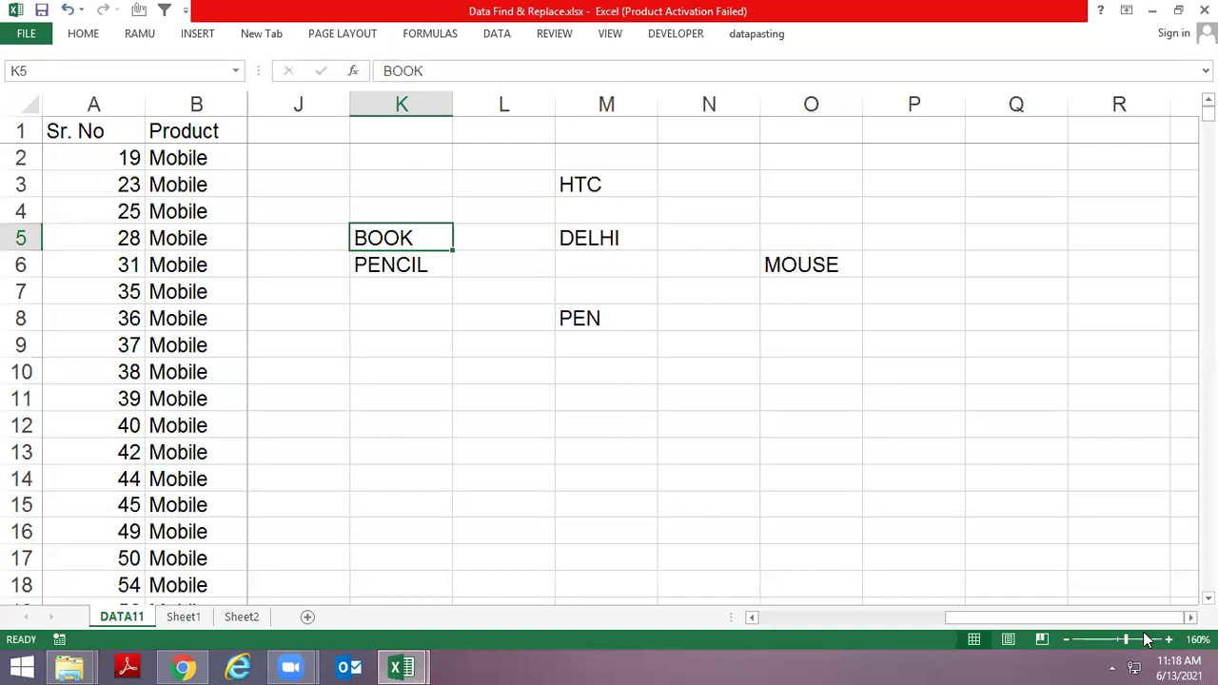
Check Book1 and the sheets, return to A1 on DATA11, then switch to File Explorer
{"action": "key", "text": "alt+Tab"}
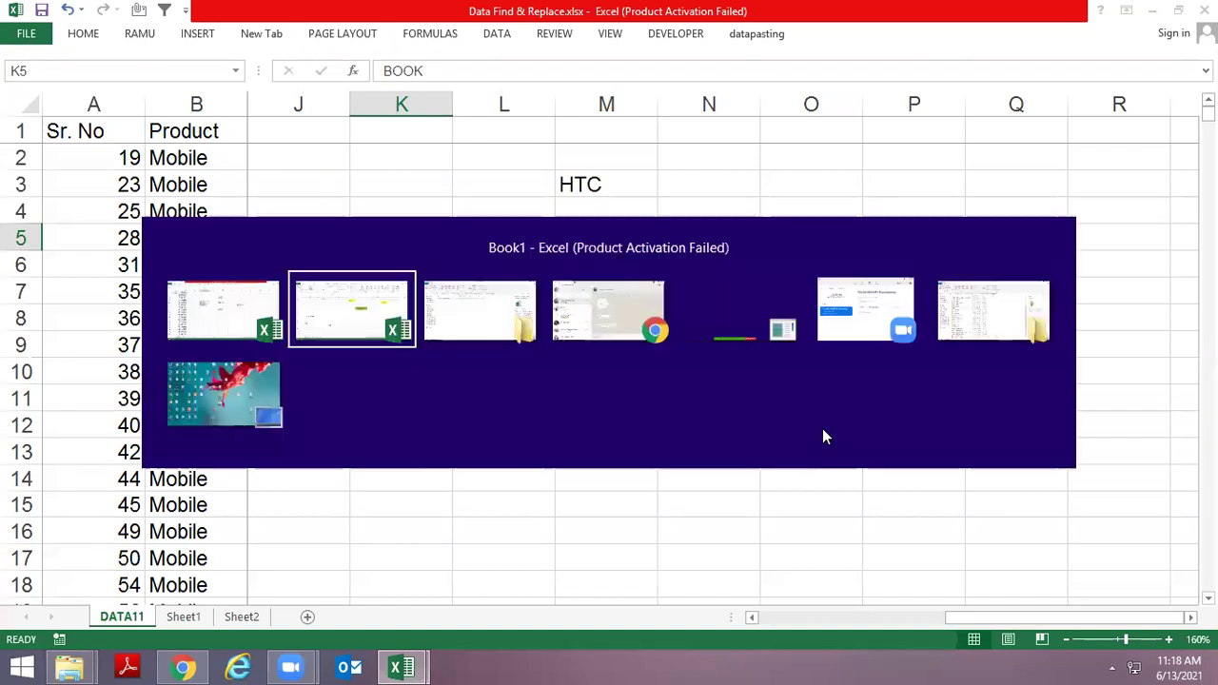
{"action": "key", "text": "alt+Tab"}
{"action": "key", "text": "ctrl+Page_Down"}
{"action": "key", "text": "ctrl+Page_Down"}
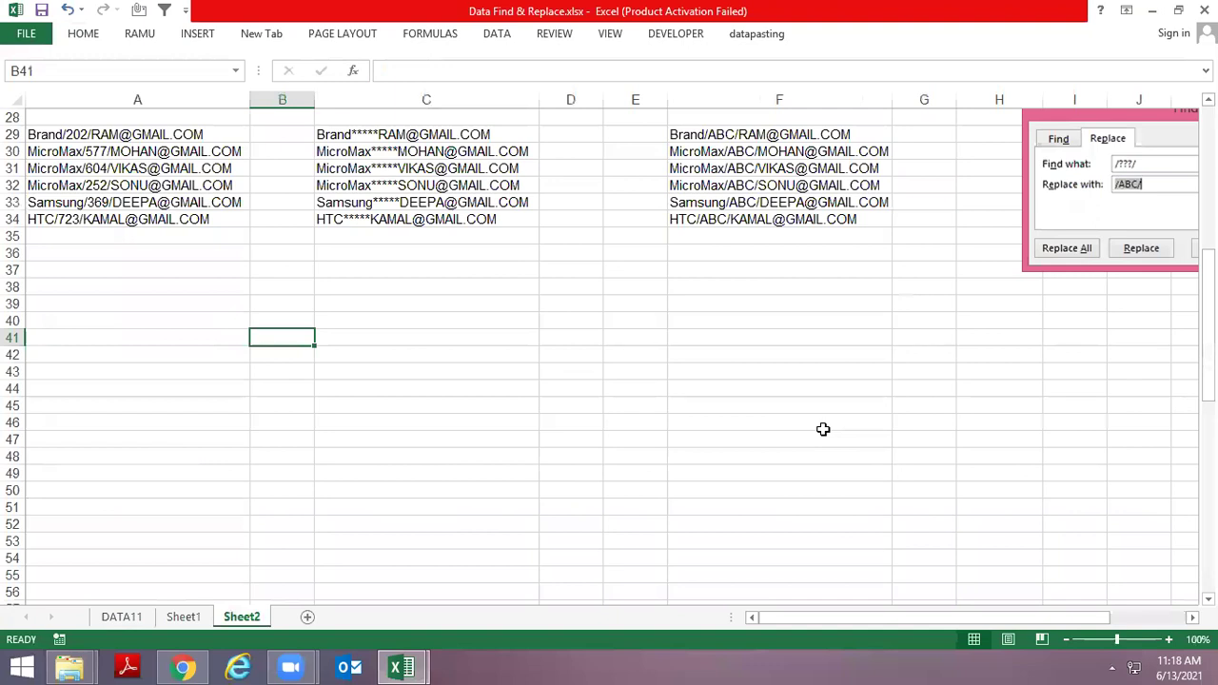
{"action": "key", "text": "ctrl+Page_Up"}
{"action": "key", "text": "ctrl+Page_Up"}
{"action": "key", "text": "Up"}
{"action": "key", "text": "Left"}
{"action": "key", "text": "Left"}
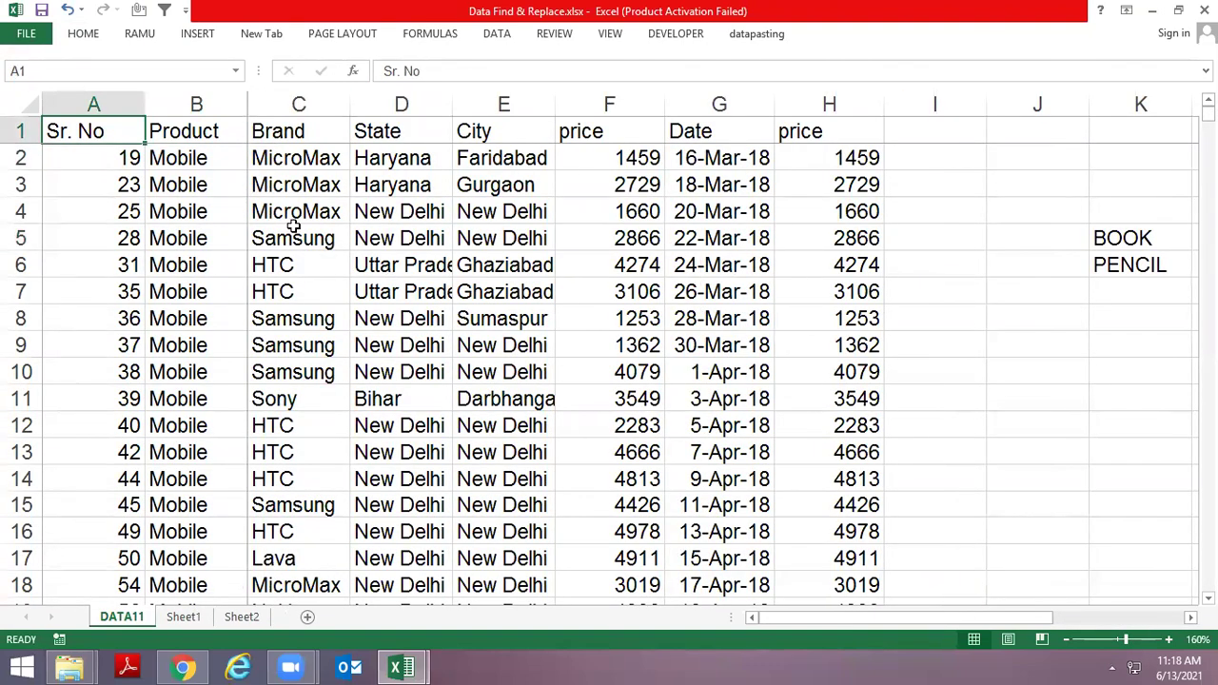
{"action": "key", "text": "alt+Tab"}
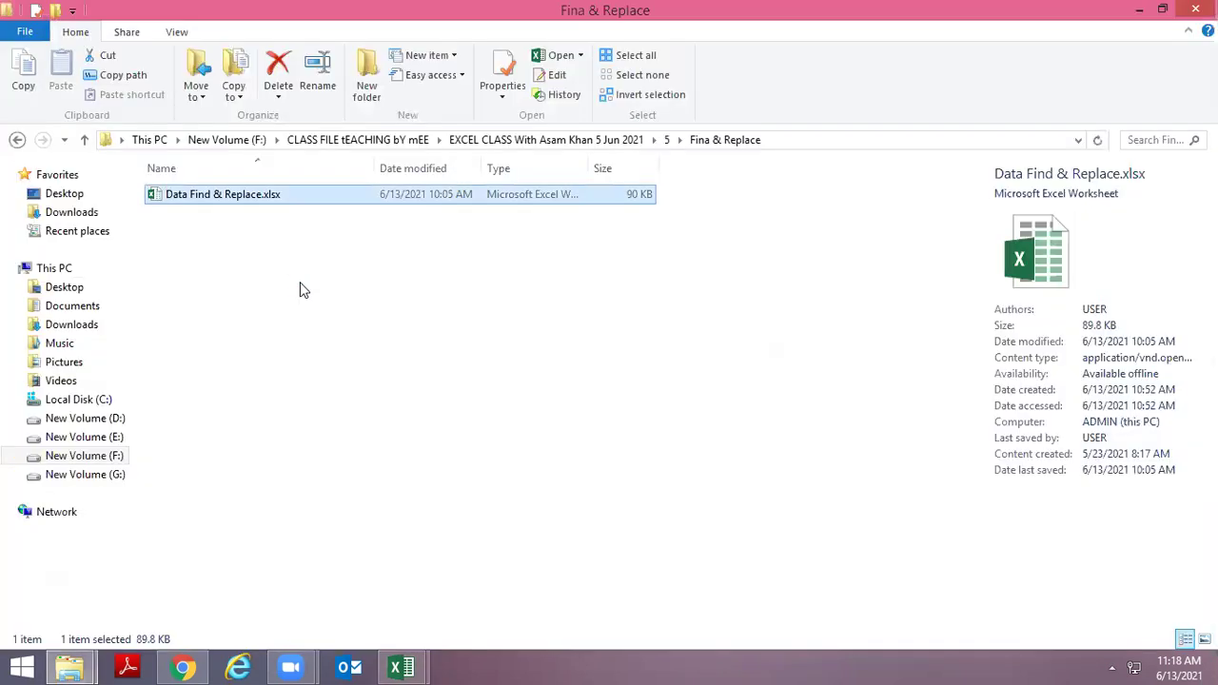
Go up to folder 5 and close the Data Find & Replace workbook without saving
{"action": "key", "text": "BackSpace"}
{"action": "key", "text": "alt+Tab"}
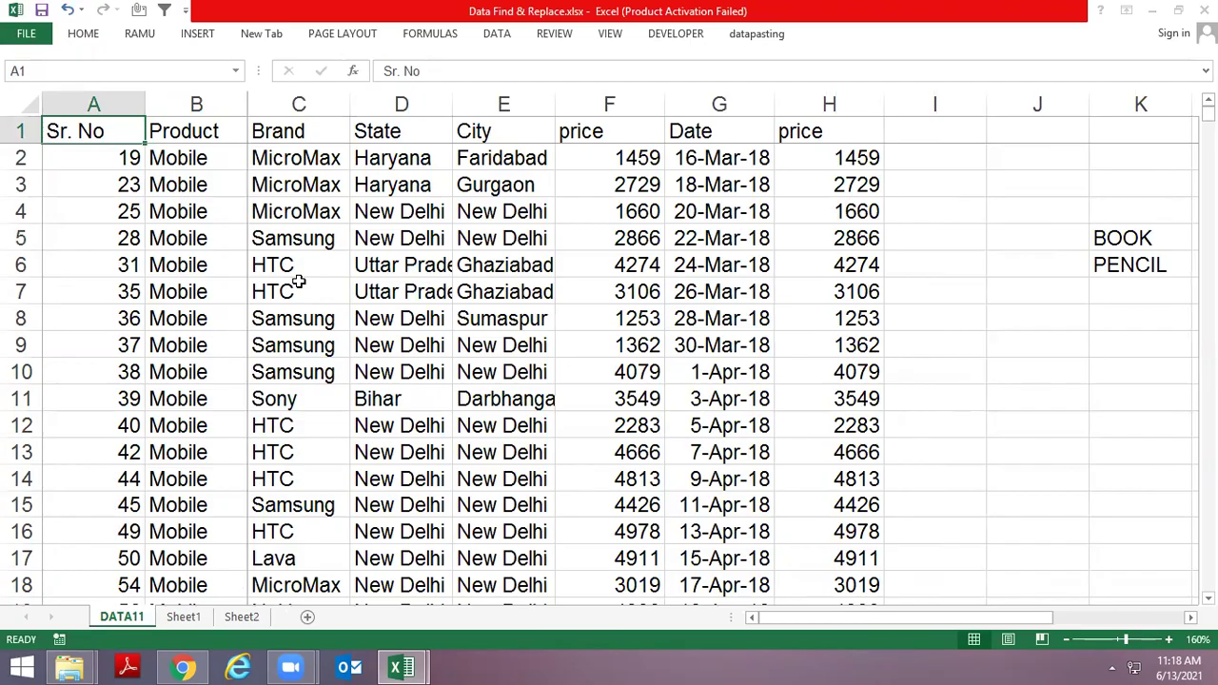
{"action": "key", "text": "alt+F4"}
{"action": "key", "text": "n"}
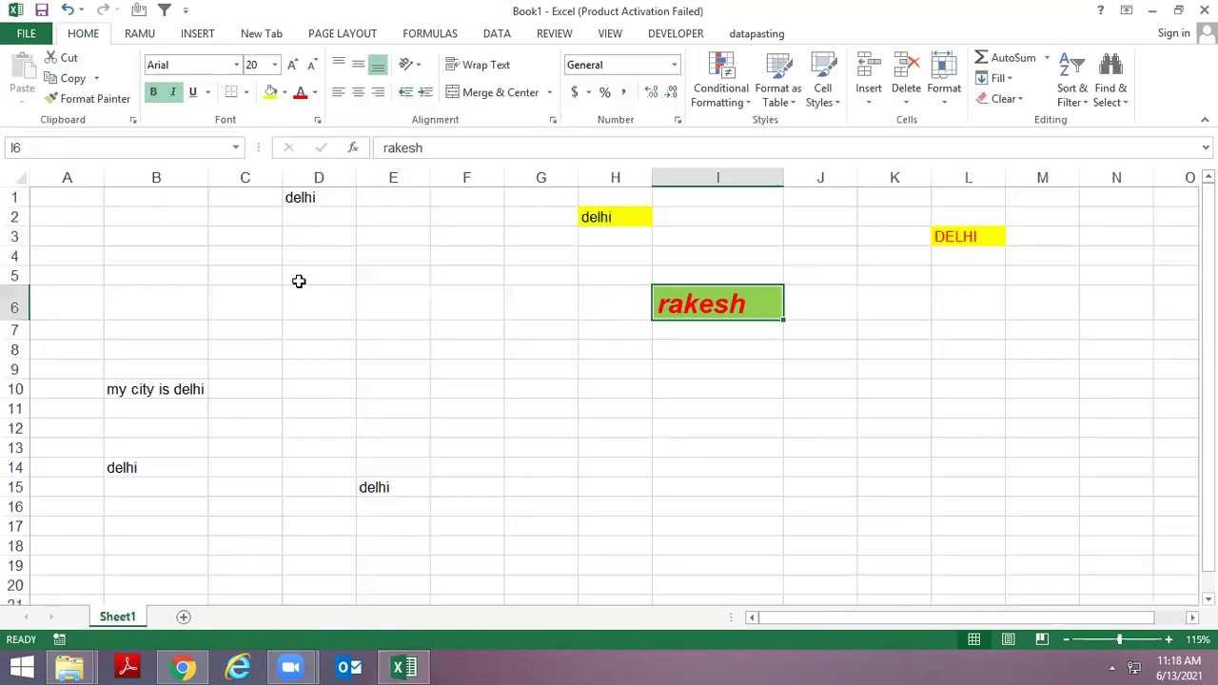
Open Data Filter.xlsx from the Filter folder and check where the Date column ends
{"action": "key", "text": "alt+Tab"}
{"action": "key", "text": "Down"}
{"action": "key", "text": "Up"}
{"action": "key", "text": "Up"}
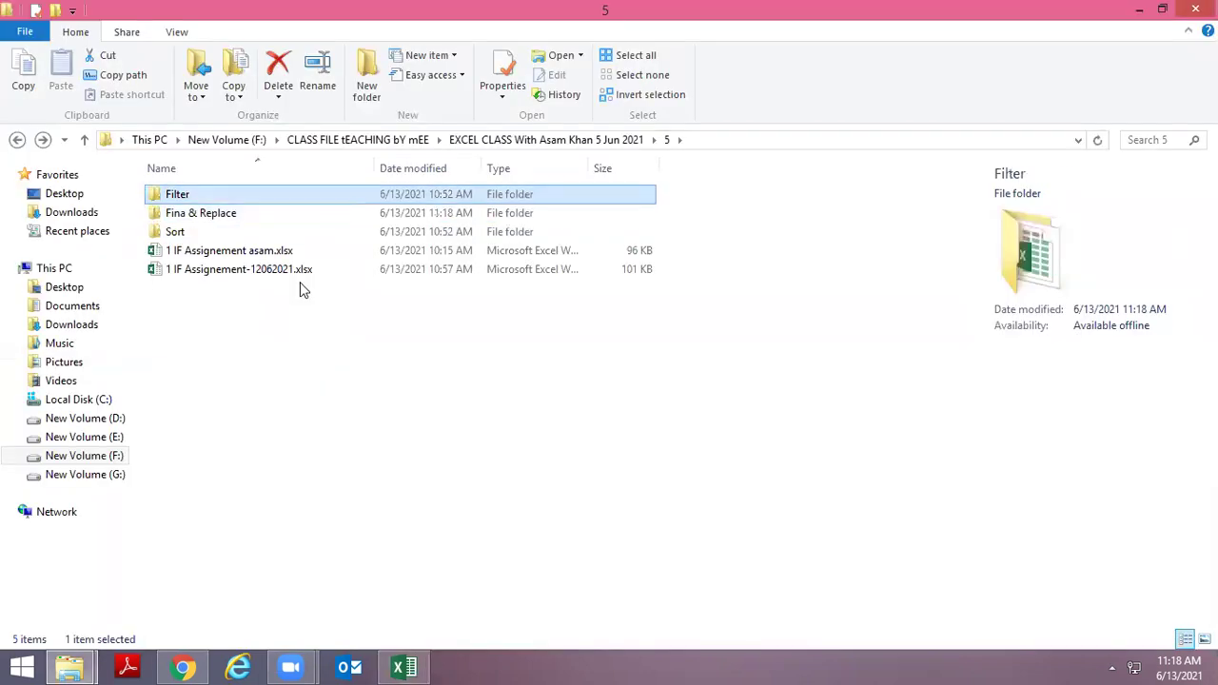
{"action": "key", "text": "Return"}
{"action": "key", "text": "Down"}
{"action": "key", "text": "Return"}
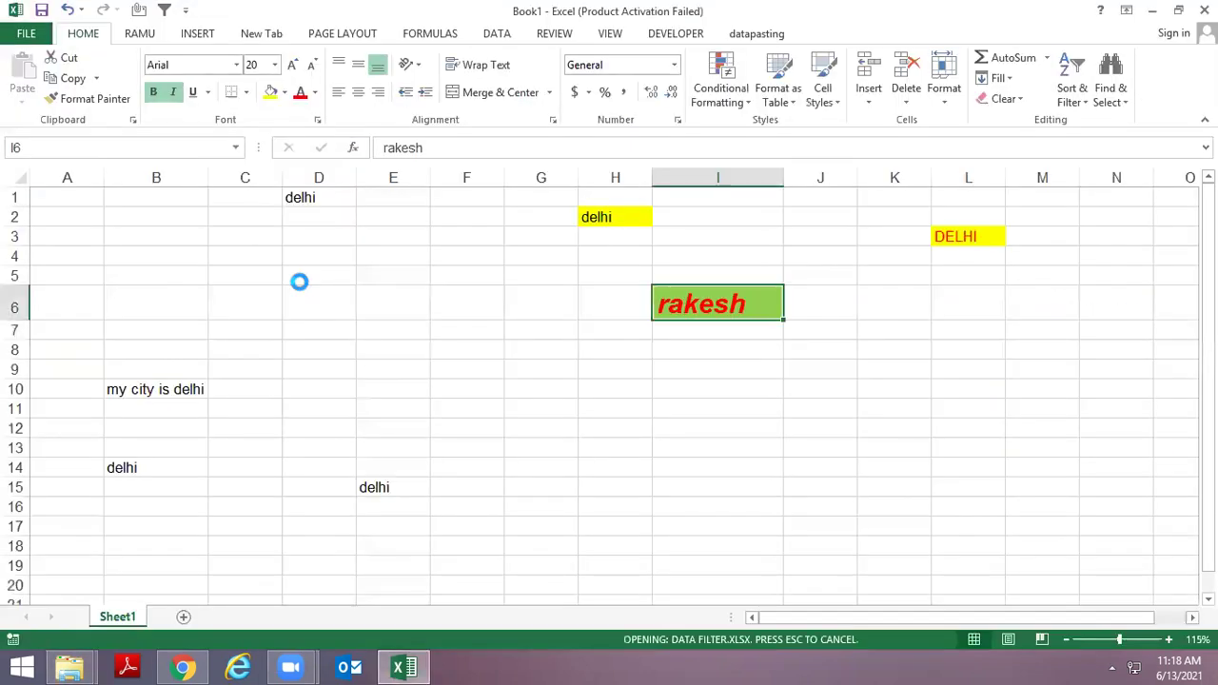
{"action": "key", "text": "ctrl+Down"}
{"action": "key", "text": "Up"}
{"action": "key", "text": "ctrl+Up"}
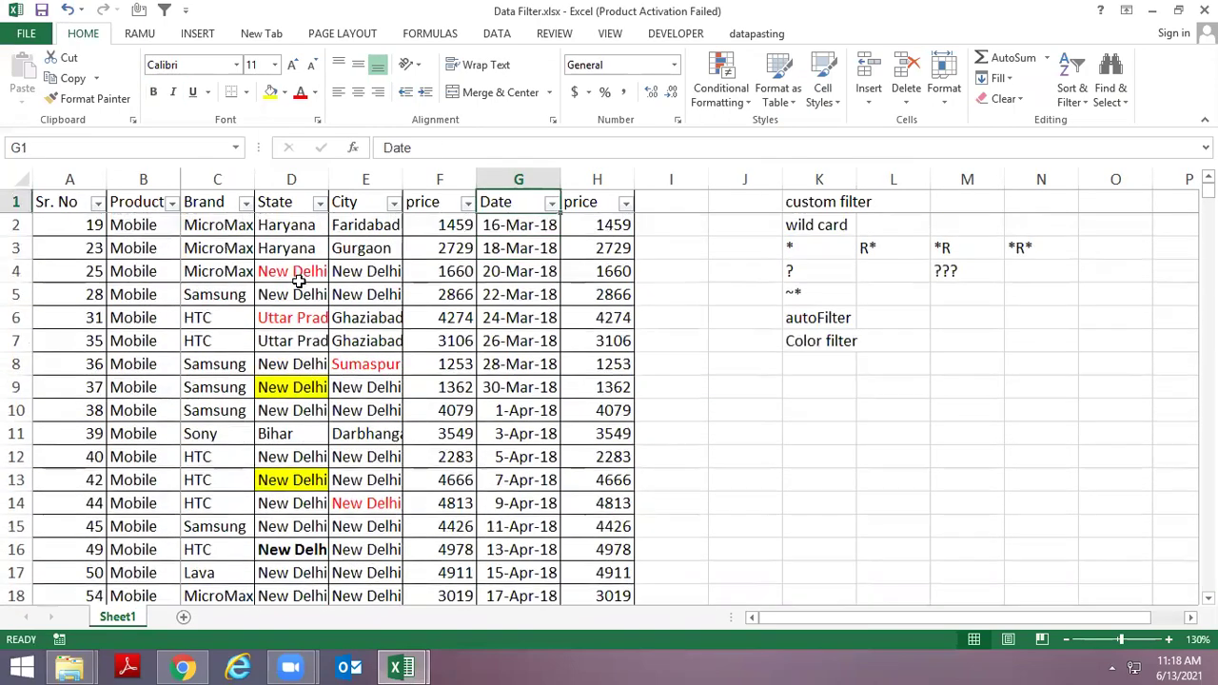
Add the header MONTH in cell I1
{"action": "key", "text": "Right"}
{"action": "key", "text": "Right"}
{"action": "key", "text": "Right"}
{"action": "key", "text": "Right"}
{"action": "key", "text": "Right"}
{"action": "key", "text": "Right"}
{"action": "key", "text": "Left"}
{"action": "key", "text": "Left"}
{"action": "key", "text": "Right"}
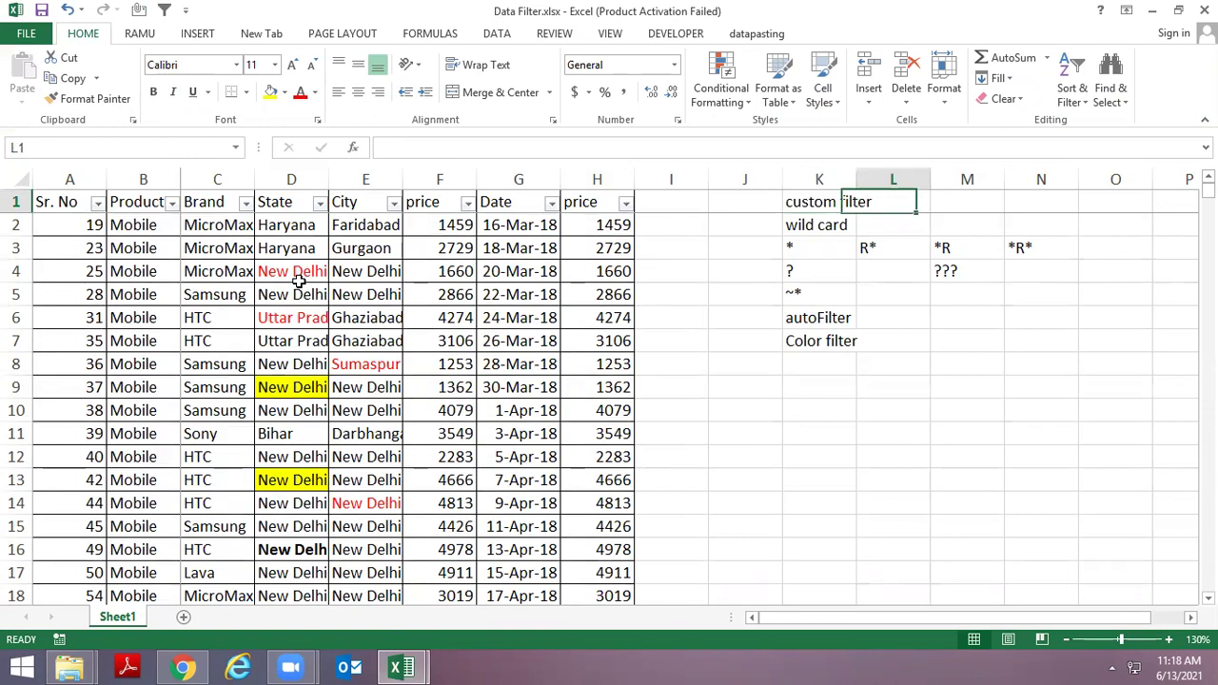
{"action": "key", "text": "Right"}
{"action": "key", "text": "Right"}
{"action": "key", "text": "Right"}
{"action": "key", "text": "Right"}
{"action": "key", "text": "Left"}
{"action": "key", "text": "Left"}
{"action": "key", "text": "Left"}
{"action": "key", "text": "Left"}
{"action": "key", "text": "Left"}
{"action": "key", "text": "Left"}
{"action": "key", "text": "Left"}
{"action": "key", "text": "Left"}
{"action": "key", "text": "Up"}
{"action": "key", "text": "Up"}
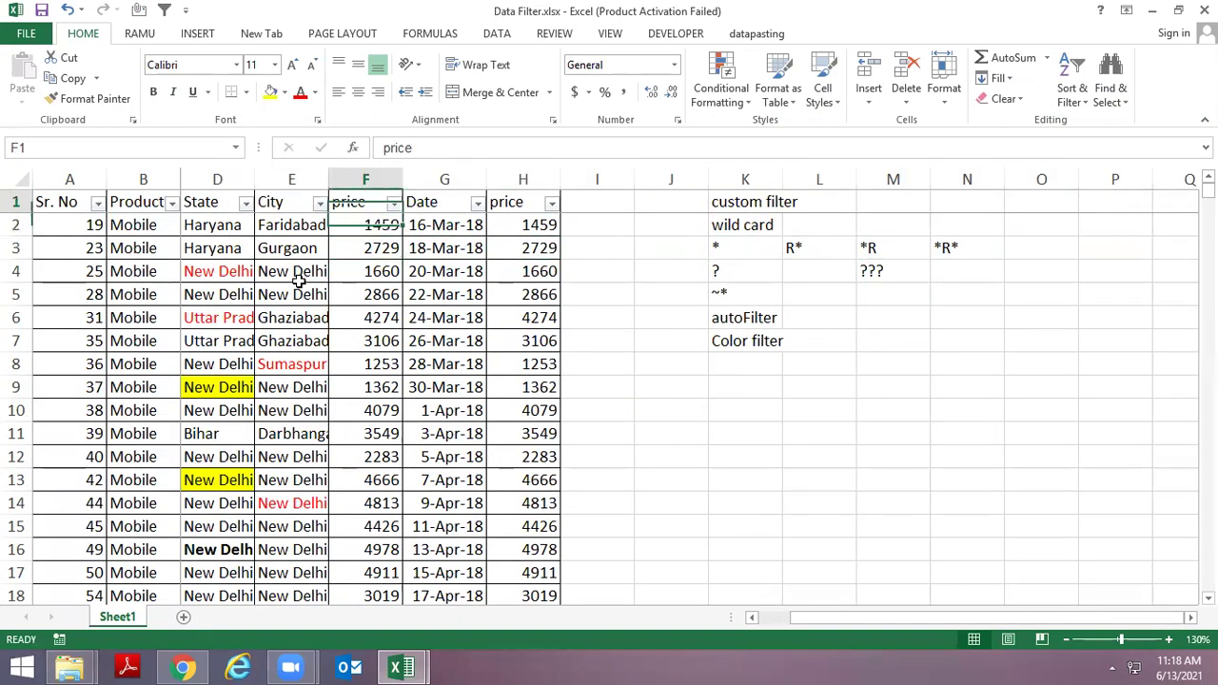
{"action": "key", "text": "Right"}
{"action": "key", "text": "Right"}
{"action": "key", "text": "Right"}
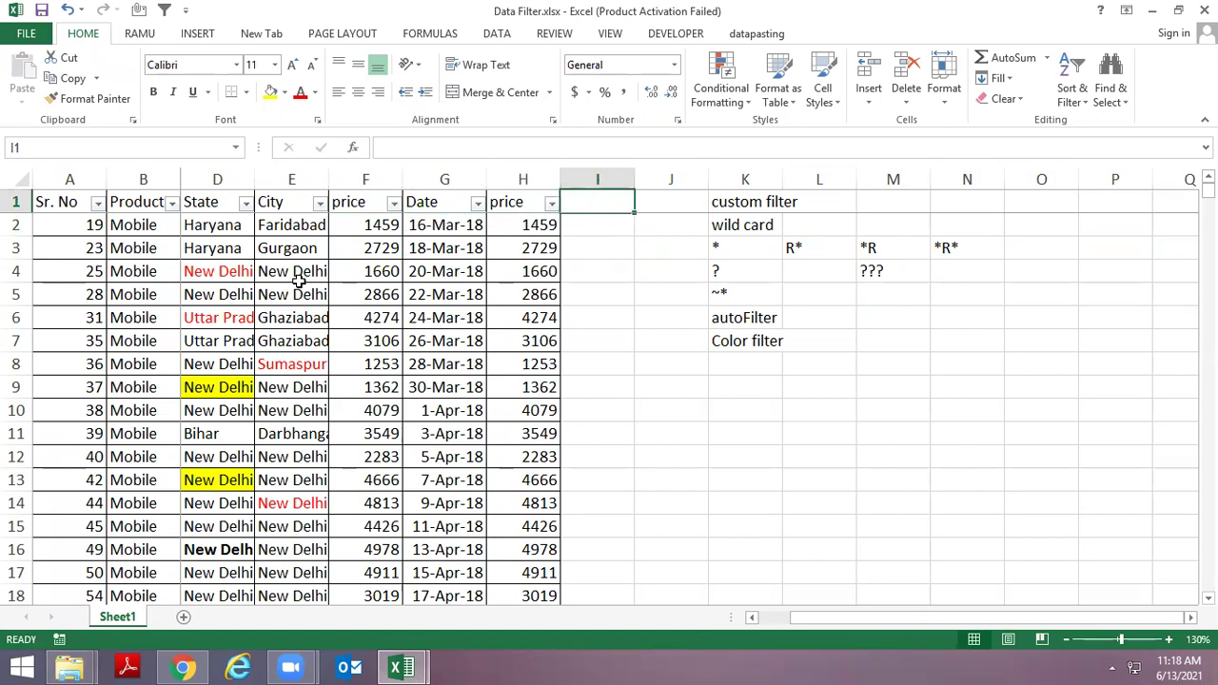
{"action": "type", "text": "MONTH"}
{"action": "key", "text": "Return"}
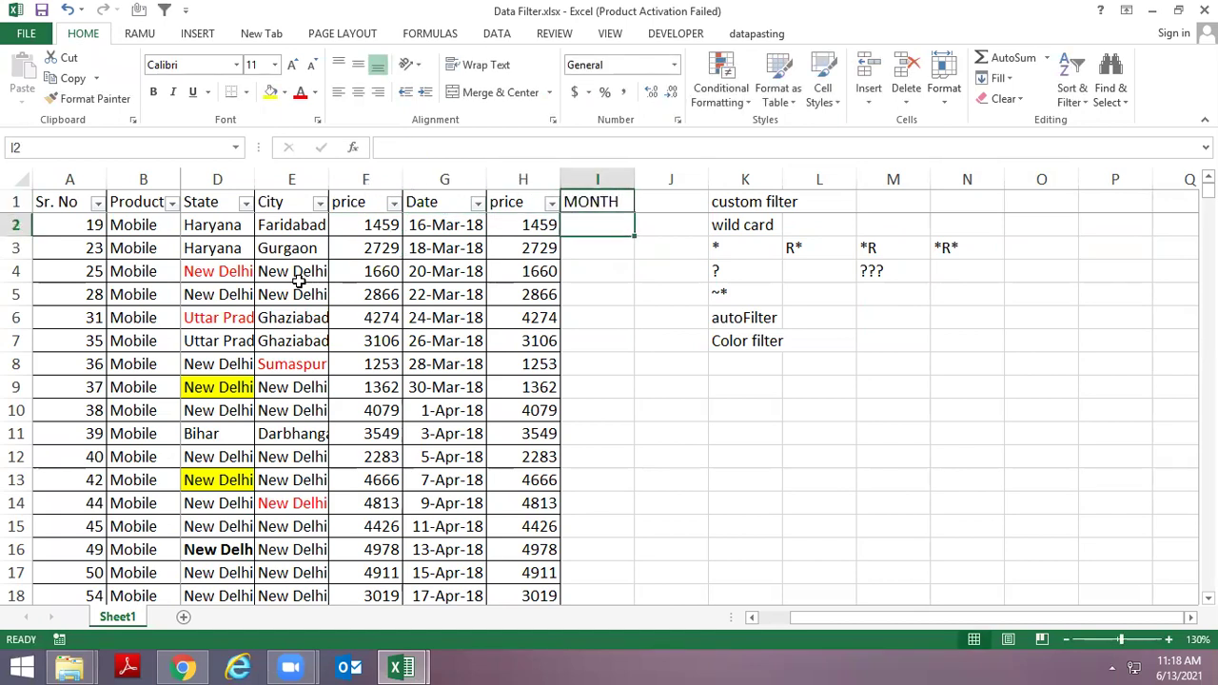
Enter =TEXT(G2,"DDD") in I2 and fill it down to I501
{"action": "type", "text": "=TEXT("}
{"action": "key", "text": "Left"}
{"action": "key", "text": "Left"}
{"action": "key", "text": "Left"}
{"action": "key", "text": "Right"}
{"action": "type", "text": ",\"DDD"}
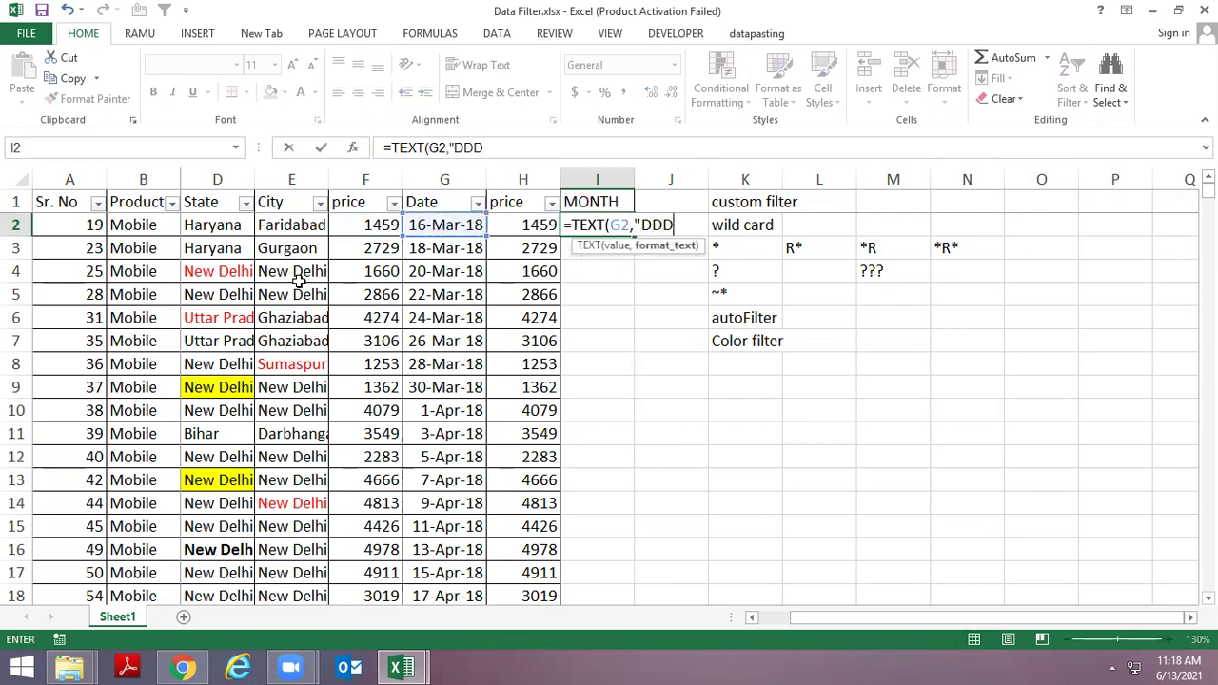
{"action": "type", "text": "\")"}
{"action": "key", "text": "Return"}
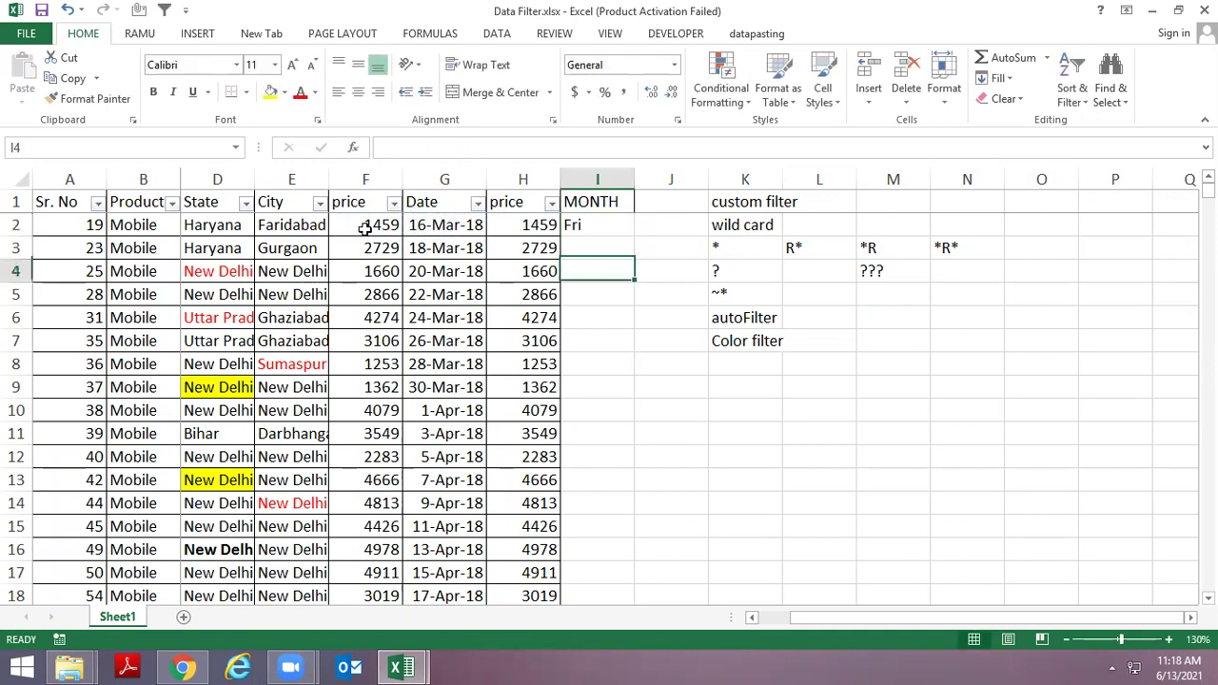
{"action": "key", "text": "Down"}
{"action": "key", "text": "Left"}
{"action": "key", "text": "Left"}
{"action": "key", "text": "ctrl+Down"}
{"action": "key", "text": "Right"}
{"action": "key", "text": "Right"}
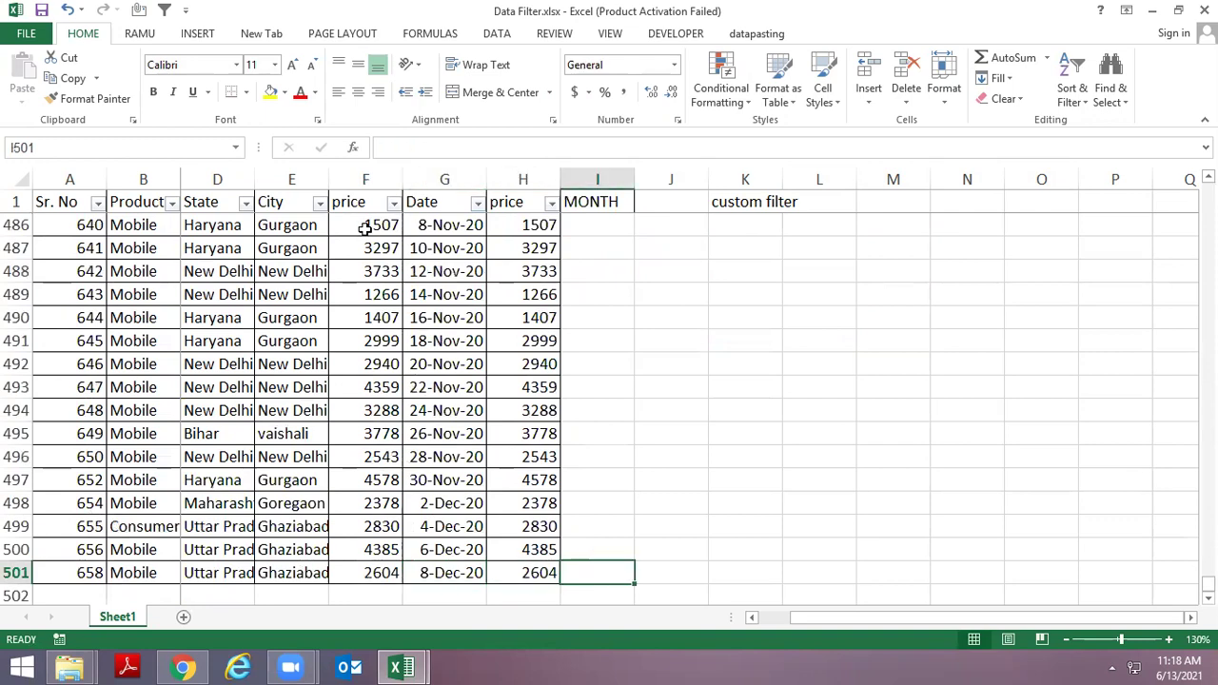
{"action": "key", "text": "ctrl+shift+Up"}
{"action": "key", "text": "ctrl+d"}
Convert the weekday formulas in I2:I501 to values with Paste Special
{"action": "key", "text": "ctrl+c"}
{"action": "key", "text": "ctrl+alt+v"}
{"action": "key", "text": "v"}
{"action": "key", "text": "Return"}
Apply All Borders to the whole table A1:I501
{"action": "key", "text": "Up"}
{"action": "key", "text": "Up"}
{"action": "key", "text": "Up"}
{"action": "key", "text": "ctrl+a"}
{"action": "key", "text": "alt+h"}
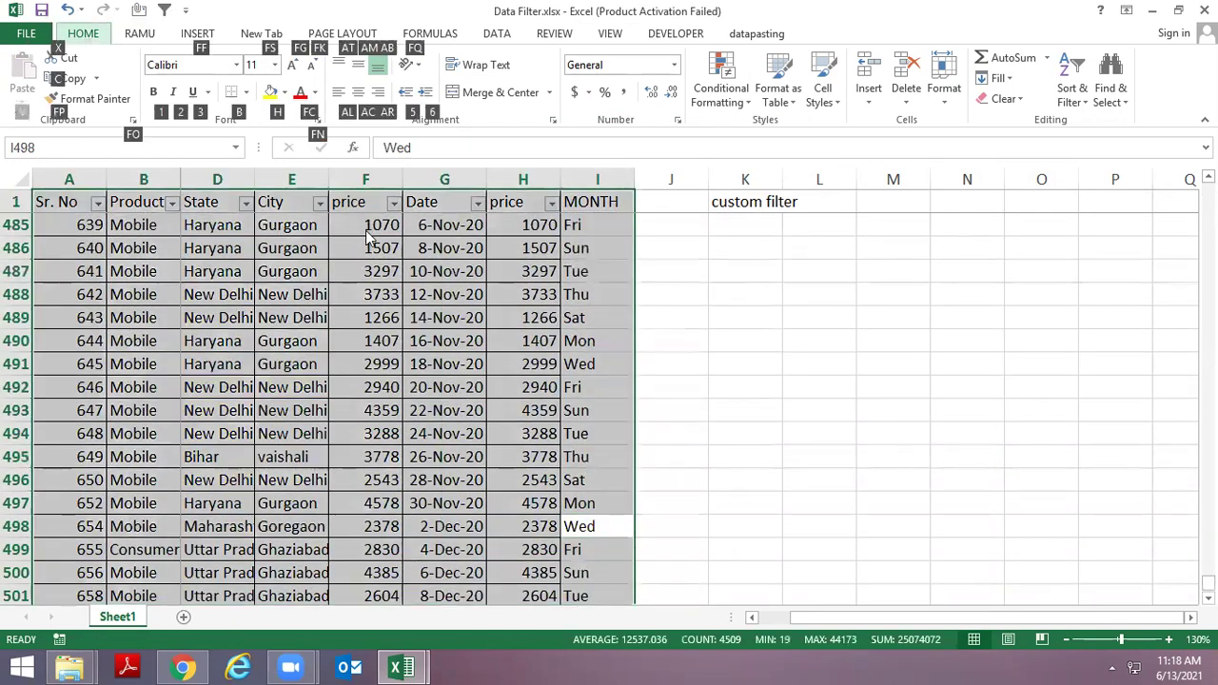
{"action": "key", "text": "b"}
{"action": "key", "text": "a"}
{"action": "key", "text": "Up"}
{"action": "key", "text": "Up"}
{"action": "scroll", "coordinate": [325, 339], "scroll_direction": "up", "scroll_amount": 1, "text": "ctrl"}
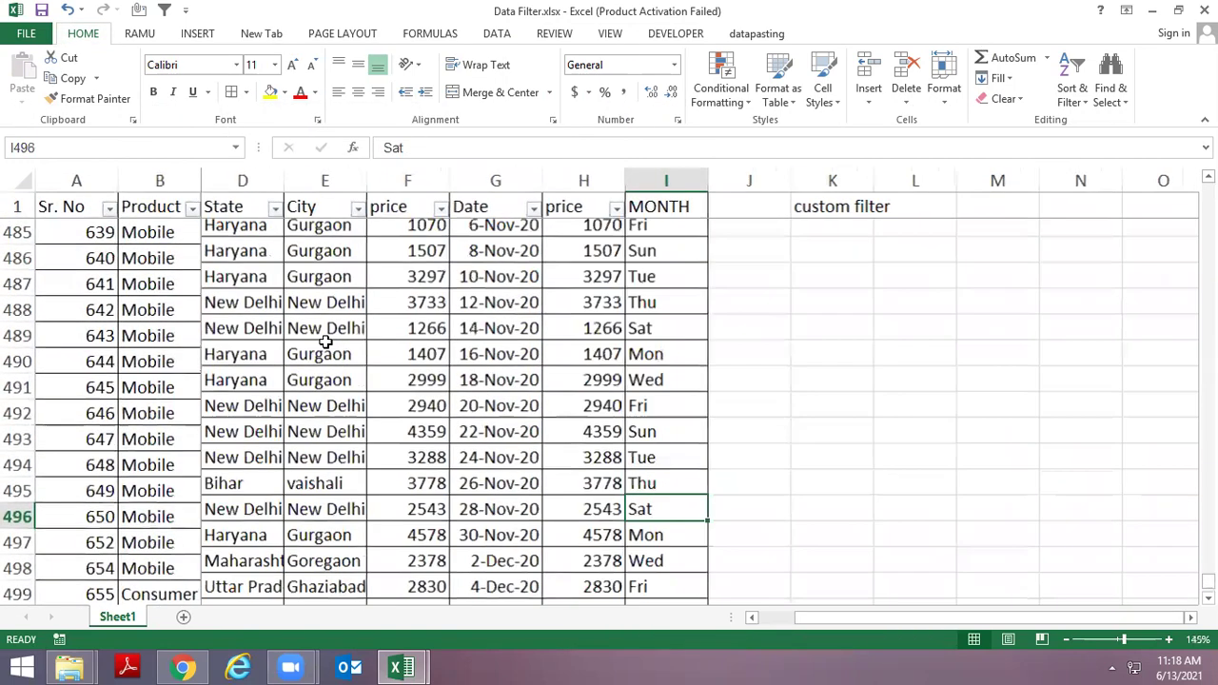
{"action": "key", "text": "ctrl+Up"}
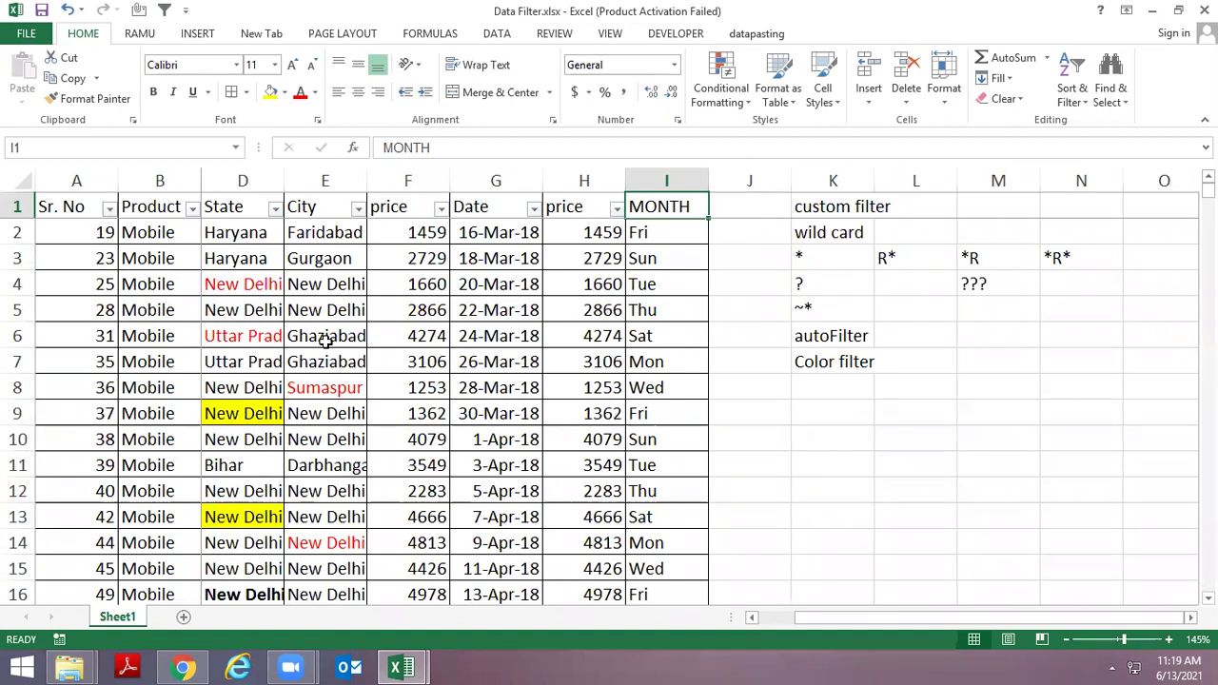
Unhide the Brand column and turn the header AutoFilters back on
{"action": "key", "text": "ctrl+shift+l"}
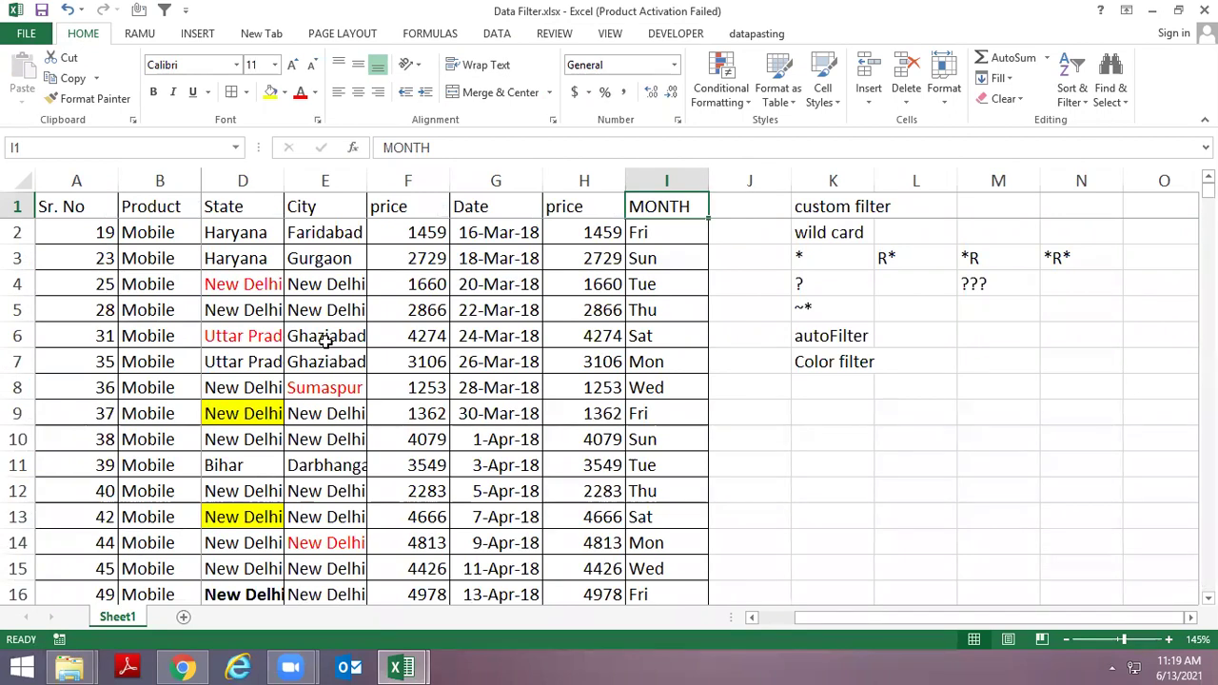
{"action": "key", "text": "Left"}
{"action": "key", "text": "Left"}
{"action": "key", "text": "Left"}
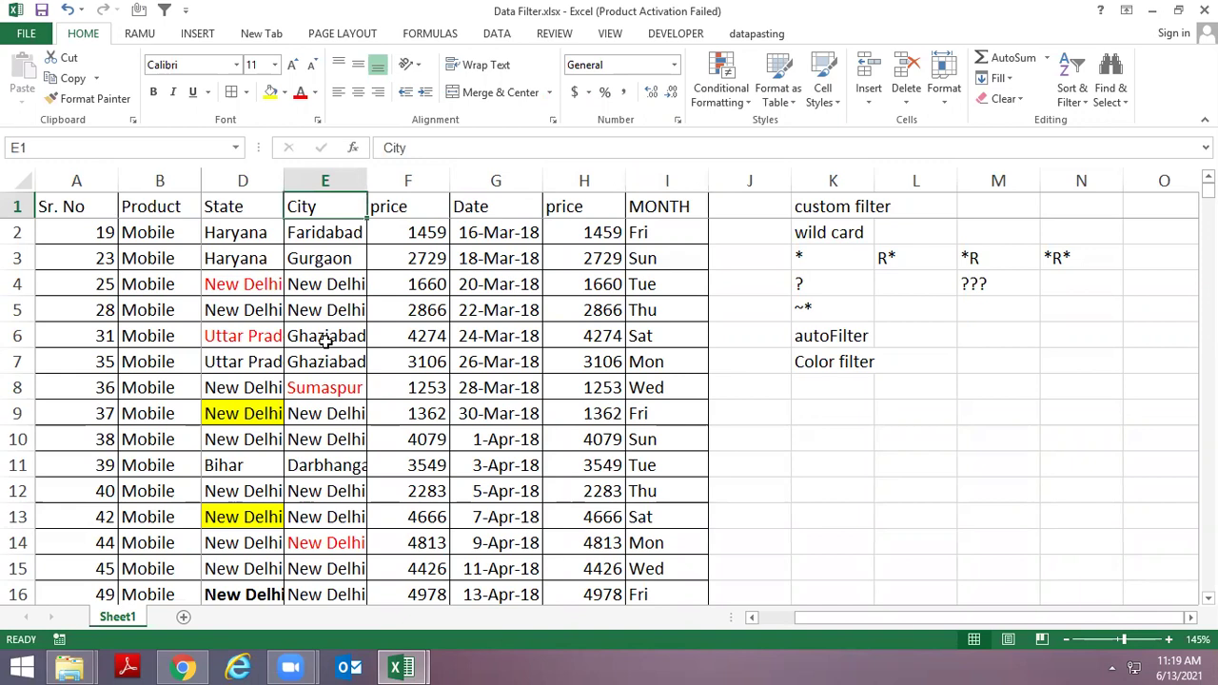
{"action": "key", "text": "Left"}
{"action": "key", "text": "Left"}
{"action": "key", "text": "shift+Right"}
{"action": "key", "text": "ctrl+shift+0"}
{"action": "key", "text": "ctrl+shift+l"}
{"action": "key", "text": "Right"}
{"action": "key", "text": "Right"}
Filter the State column to show only Haryana
{"action": "key", "text": "alt+Down"}
{"action": "key", "text": "Down"}
{"action": "key", "text": "Down"}
{"action": "key", "text": "Down"}
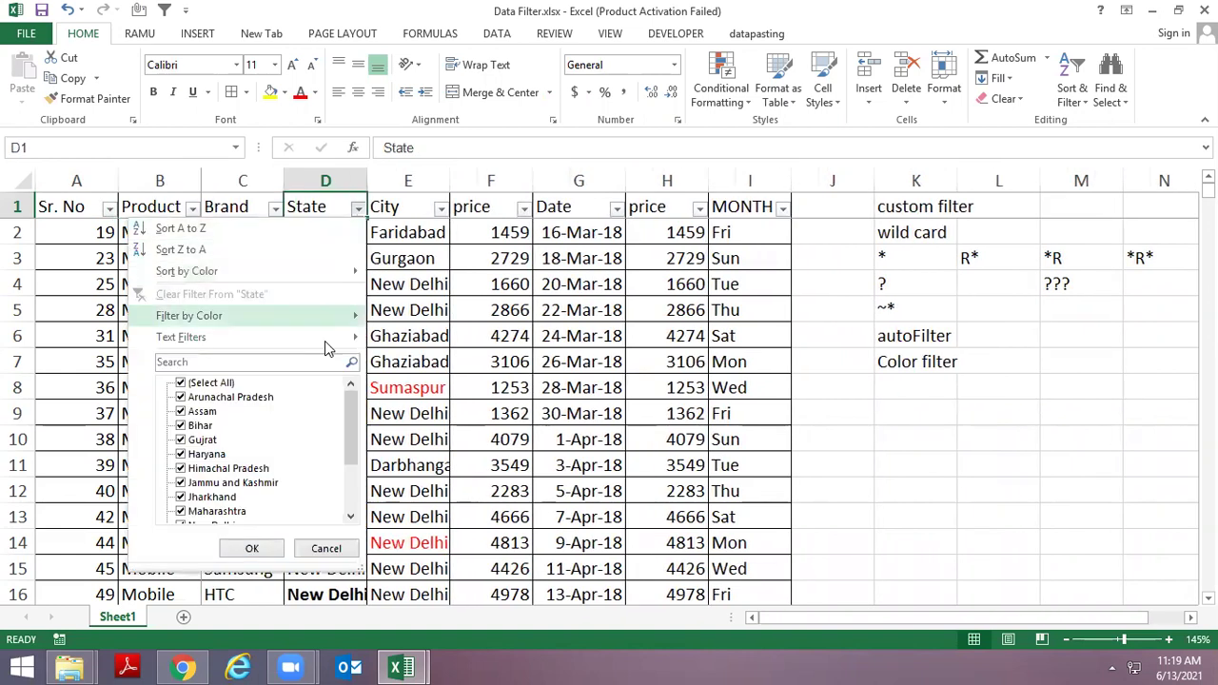
{"action": "key", "text": "Down"}
{"action": "key", "text": "Down"}
{"action": "key", "text": "space"}
{"action": "key", "text": "Down"}
{"action": "key", "text": "Down"}
{"action": "key", "text": "Down"}
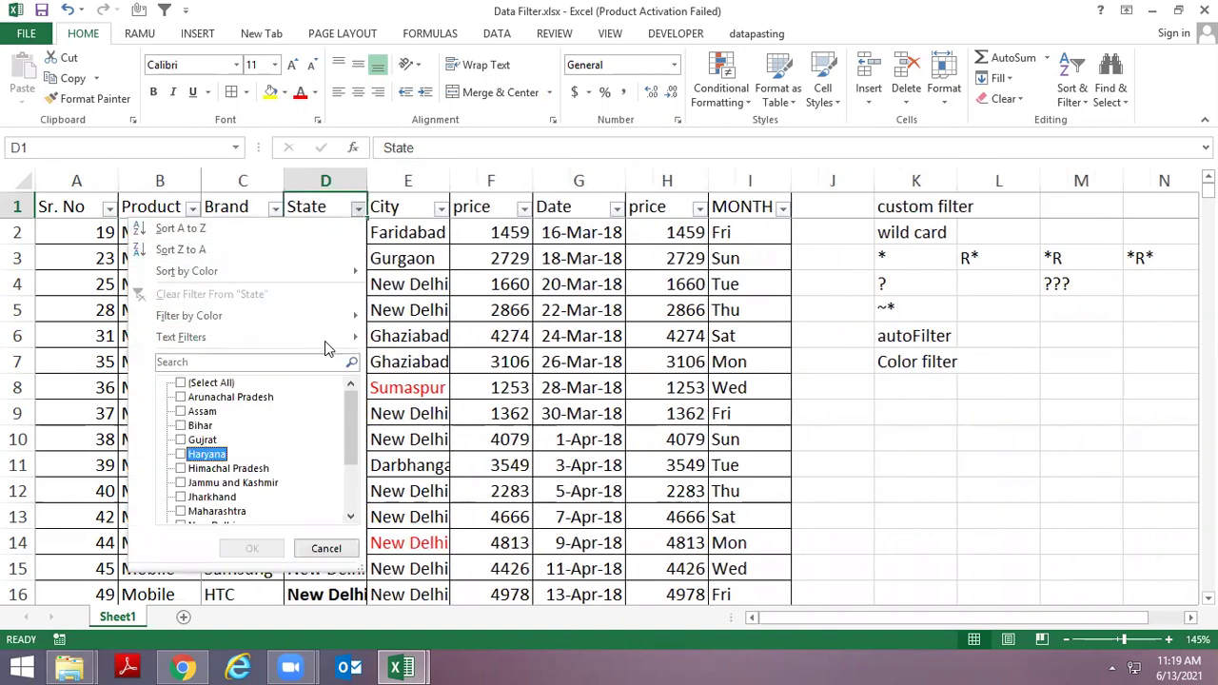
{"action": "key", "text": "space"}
{"action": "key", "text": "Return"}
Filter the MONTH column to Mon and select the filtered table
{"action": "key", "text": "Right"}
{"action": "key", "text": "Right"}
{"action": "key", "text": "Right"}
{"action": "key", "text": "Right"}
{"action": "key", "text": "Right"}
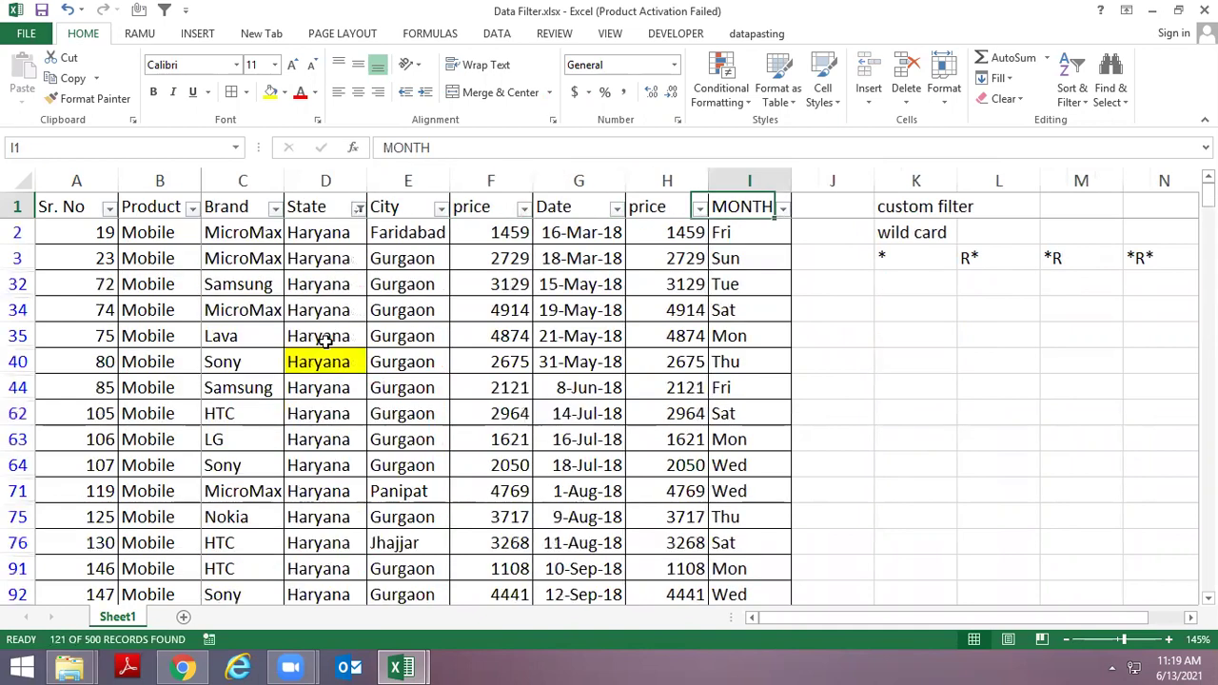
{"action": "key", "text": "alt+Down"}
{"action": "key", "text": "Down"}
{"action": "key", "text": "Down"}
{"action": "key", "text": "Down"}
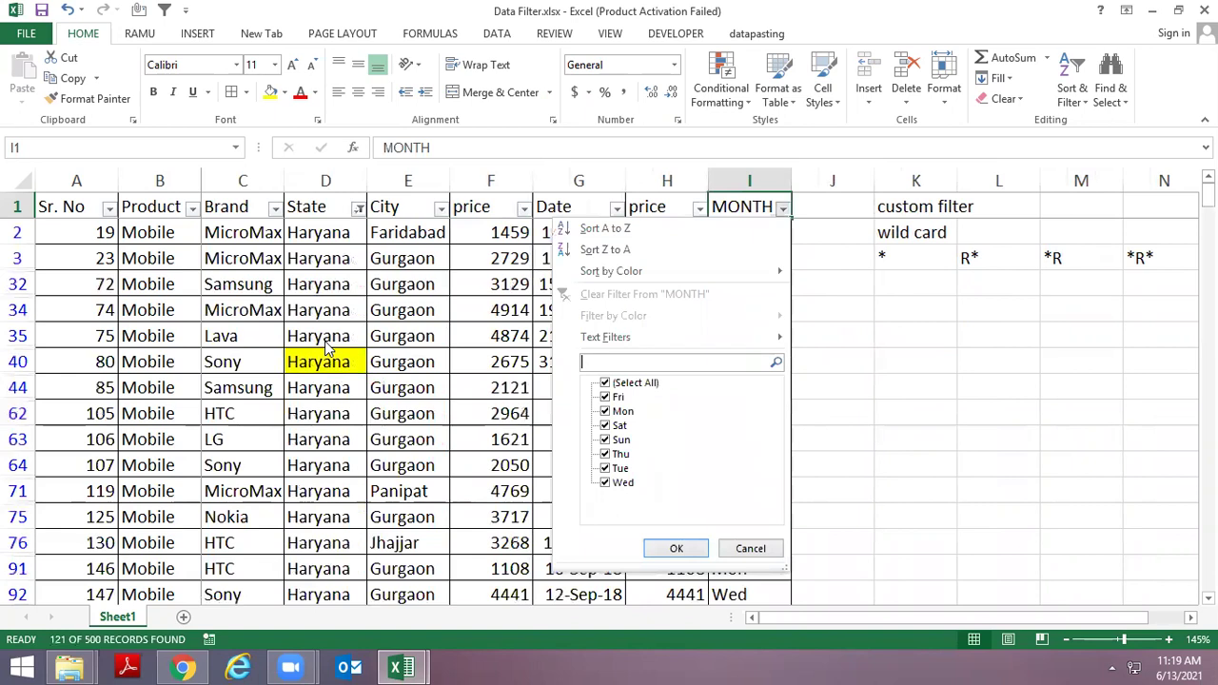
{"action": "key", "text": "Down"}
{"action": "key", "text": "Down"}
{"action": "key", "text": "Down"}
{"action": "key", "text": "Up"}
{"action": "key", "text": "Up"}
{"action": "key", "text": "space"}
{"action": "key", "text": "Down"}
{"action": "key", "text": "Down"}
{"action": "key", "text": "space"}
{"action": "key", "text": "Return"}
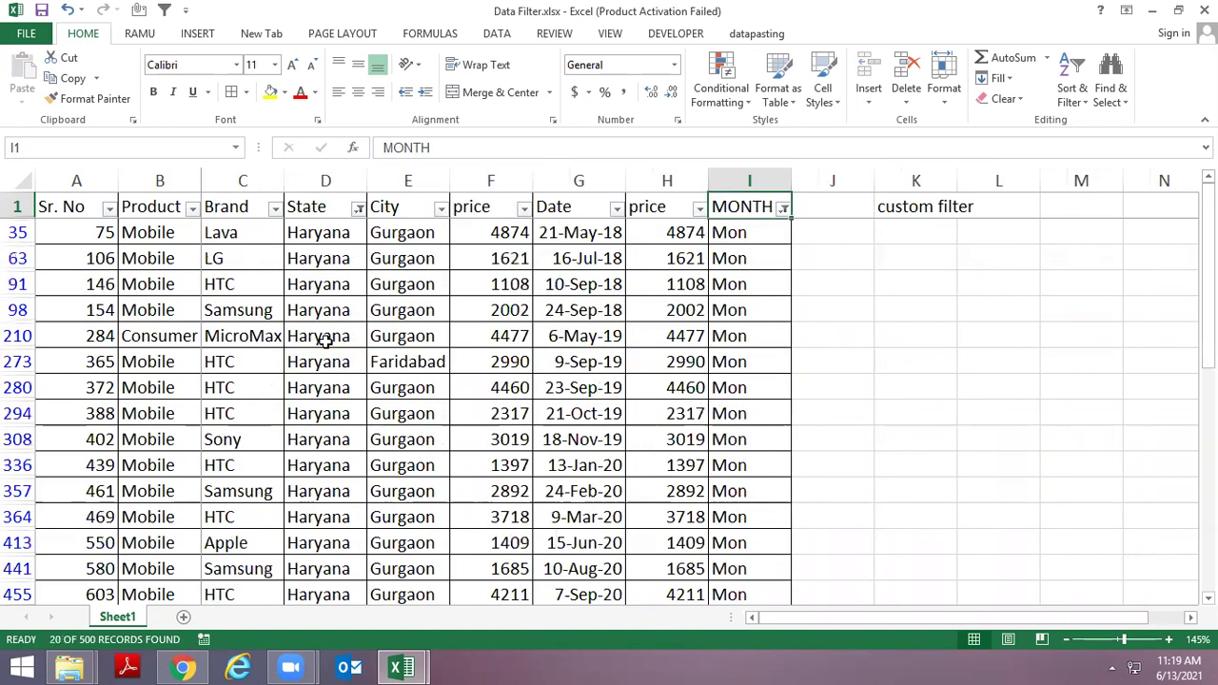
{"action": "key", "text": "Left"}
{"action": "key", "text": "ctrl+a"}
Paste the filtered Haryana Monday rows into a new workbook and AutoFit the columns
{"action": "key", "text": "ctrl+c"}
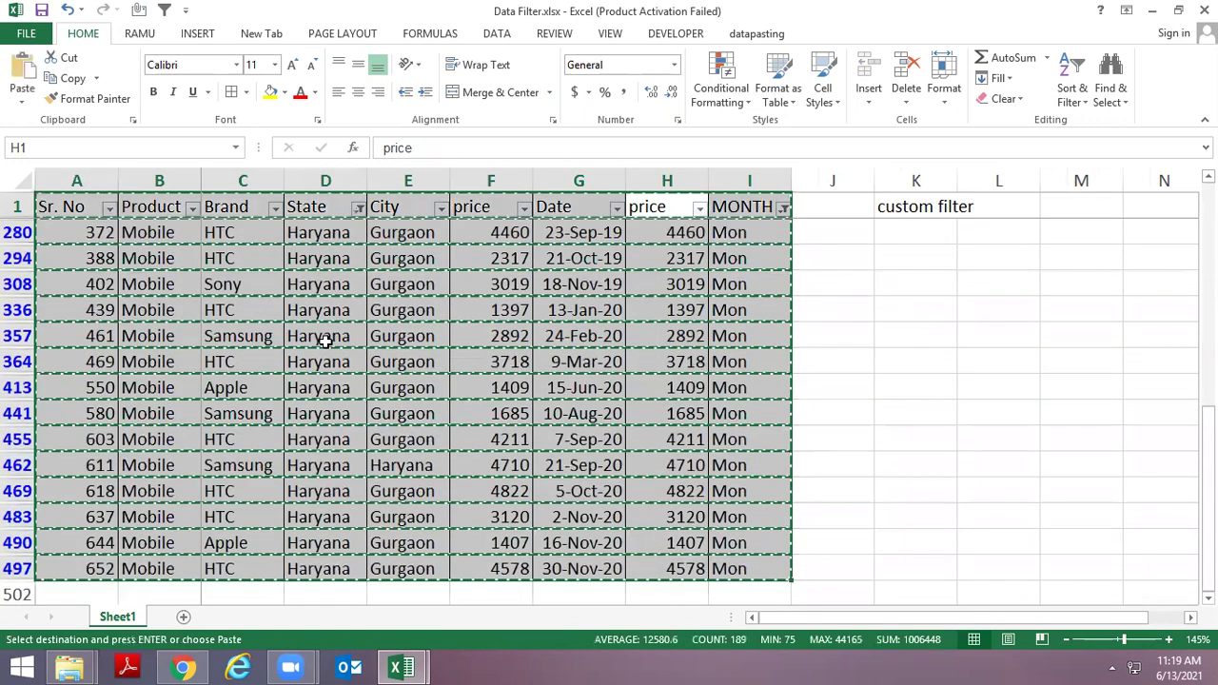
{"action": "key", "text": "ctrl+n"}
{"action": "key", "text": "ctrl+v"}
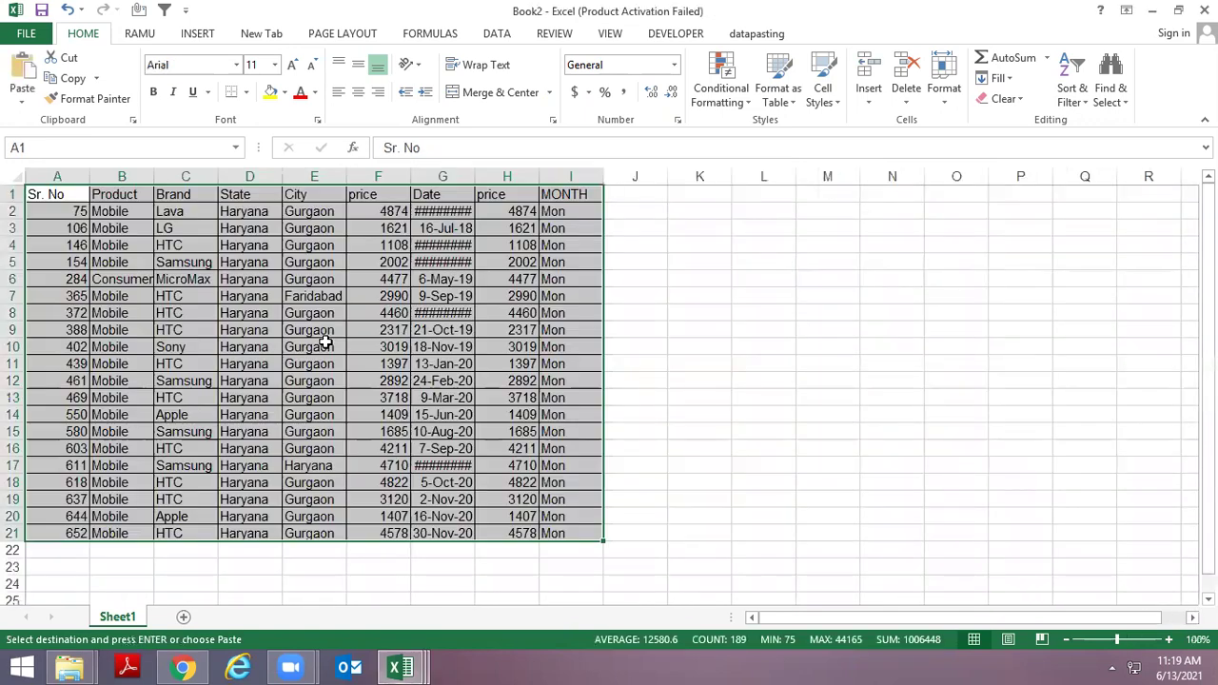
{"action": "key", "text": "alt"}
{"action": "key", "text": "o"}
{"action": "key", "text": "i"}
{"action": "key", "text": "Down"}
{"action": "key", "text": "Down"}
Select the State and MONTH data columns in the new workbook
{"action": "key", "text": "Right"}
{"action": "key", "text": "Right"}
{"action": "key", "text": "Right"}
{"action": "key", "text": "Up"}
{"action": "key", "text": "Left"}
{"action": "key", "text": "ctrl+shift+Down"}
{"action": "key", "text": "Right"}
{"action": "key", "text": "Right"}
{"action": "key", "text": "Right"}
{"action": "key", "text": "Right"}
{"action": "key", "text": "Right"}
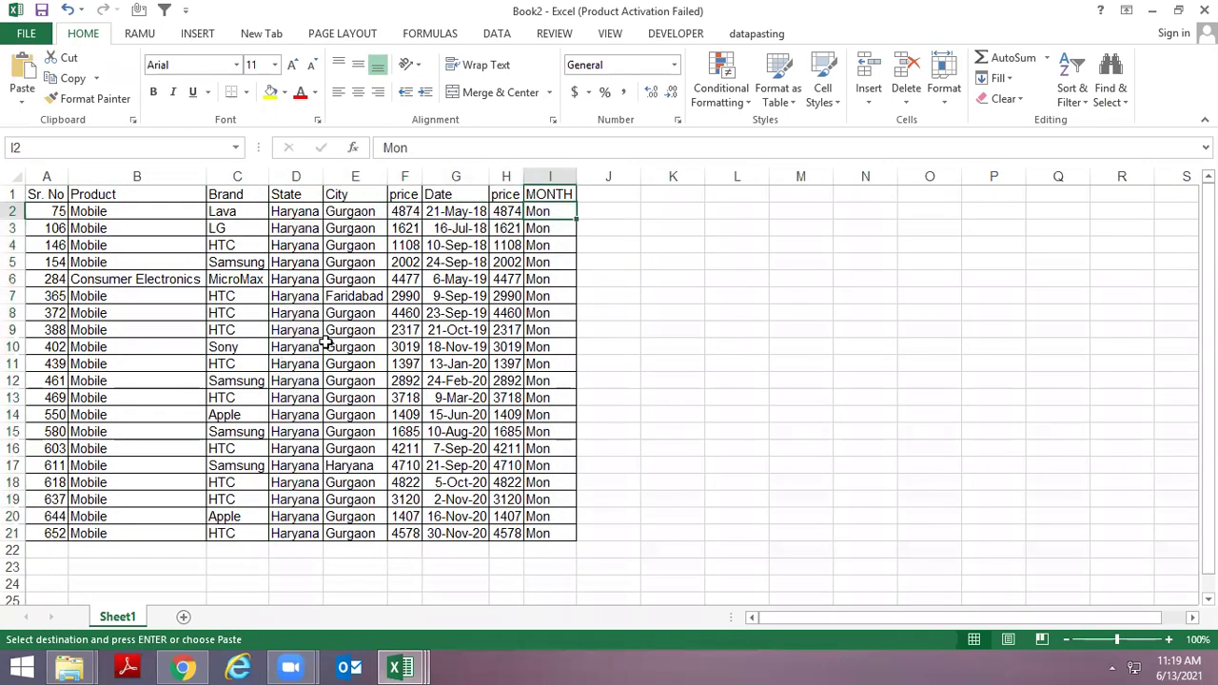
{"action": "key", "text": "ctrl+shift+Down"}
Rename the MONTH header in I1 of Data Filter.xlsx to DAY
{"action": "key", "text": "ctrl+Tab"}
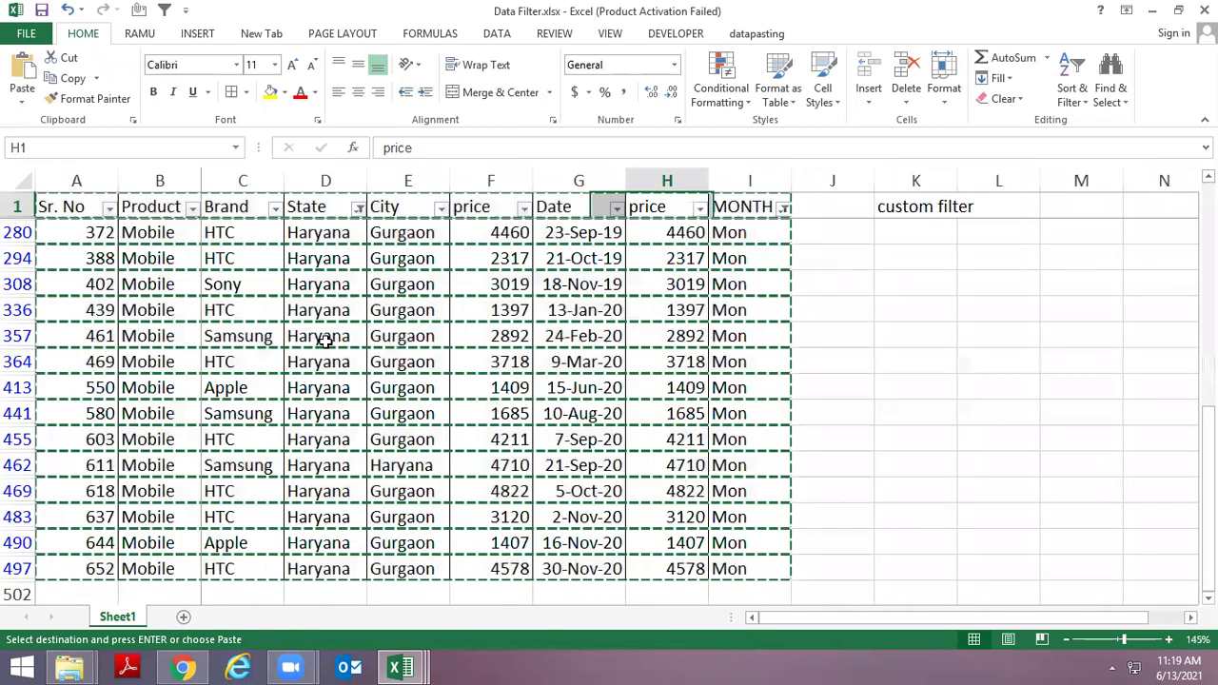
{"action": "key", "text": "Right"}
{"action": "type", "text": "DAY"}
{"action": "key", "text": "Return"}
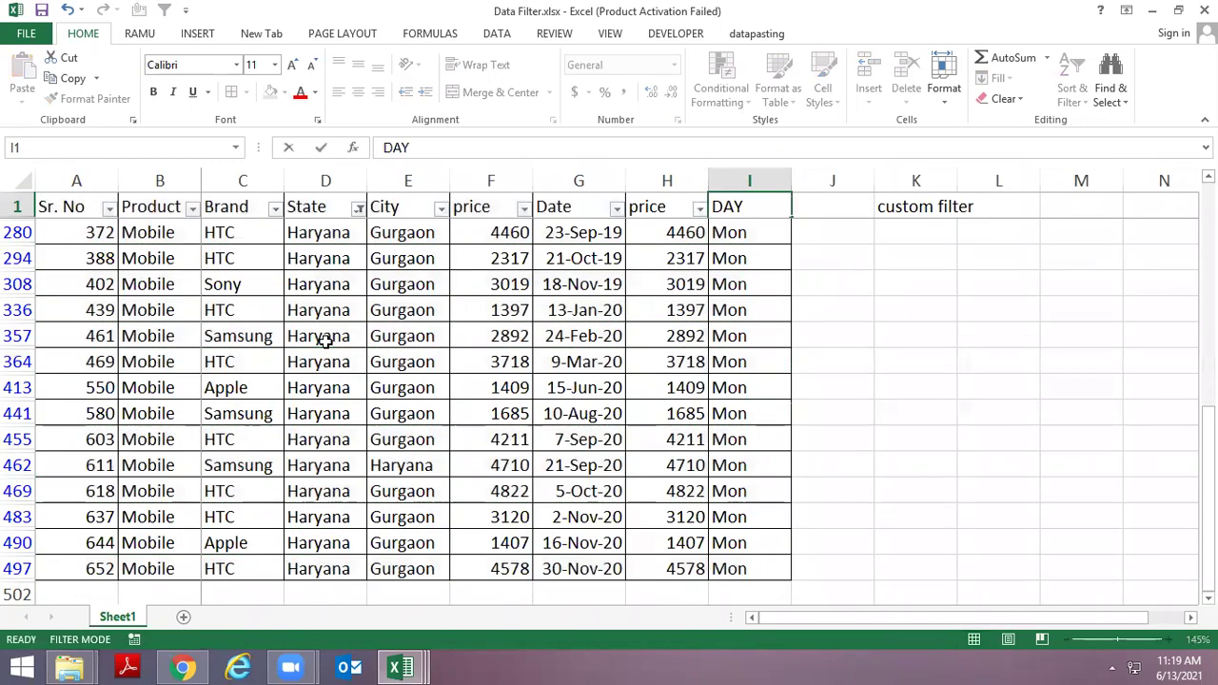
Close the new workbook Book2 without saving
{"action": "key", "text": "ctrl+Tab"}
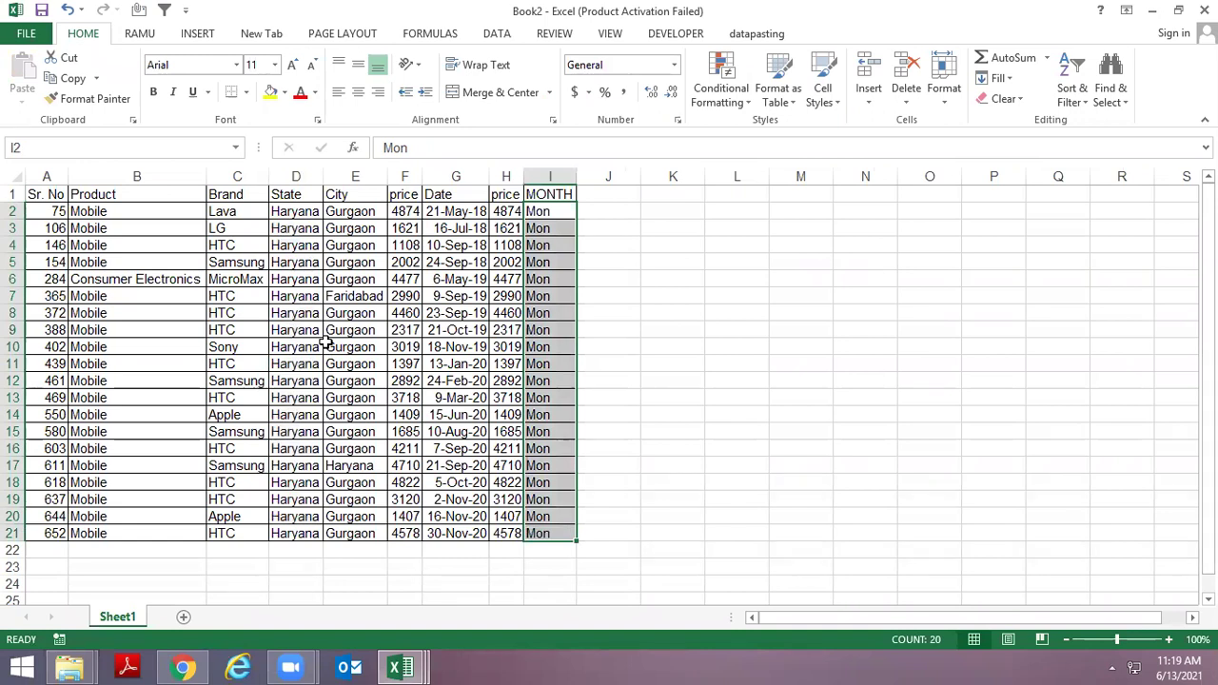
{"action": "key", "text": "alt+space"}
{"action": "key", "text": "Return"}
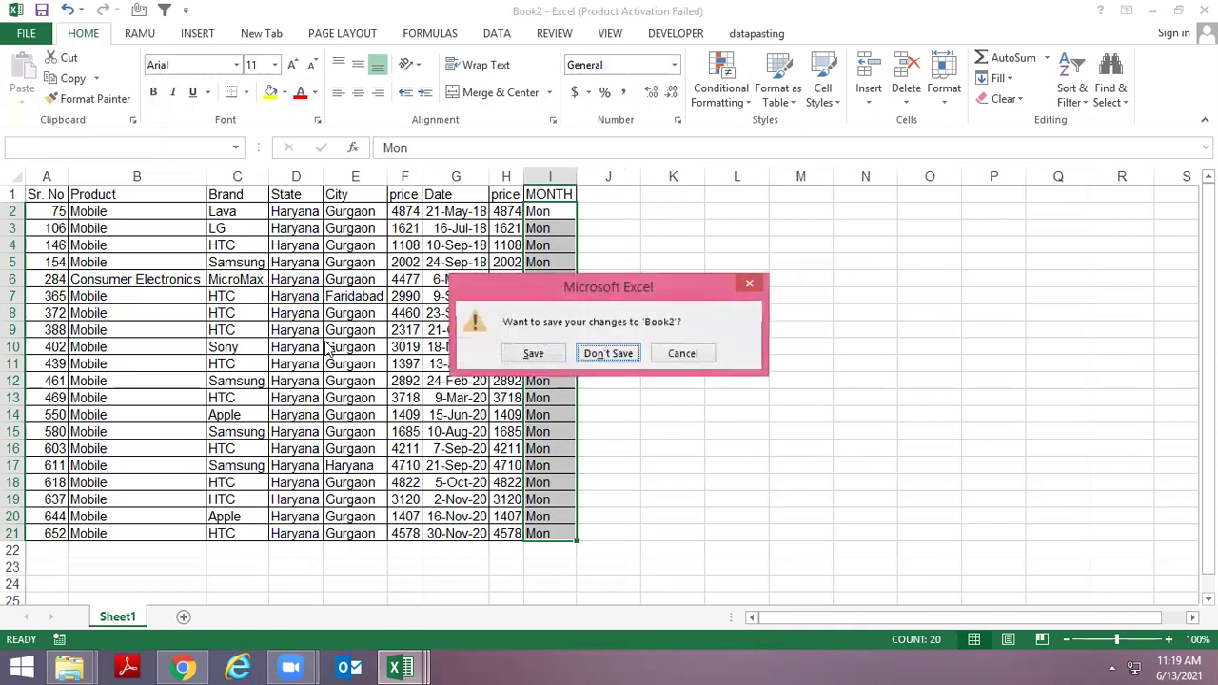
{"action": "key", "text": "n"}
{"action": "key", "text": "Left"}
{"action": "key", "text": "Left"}
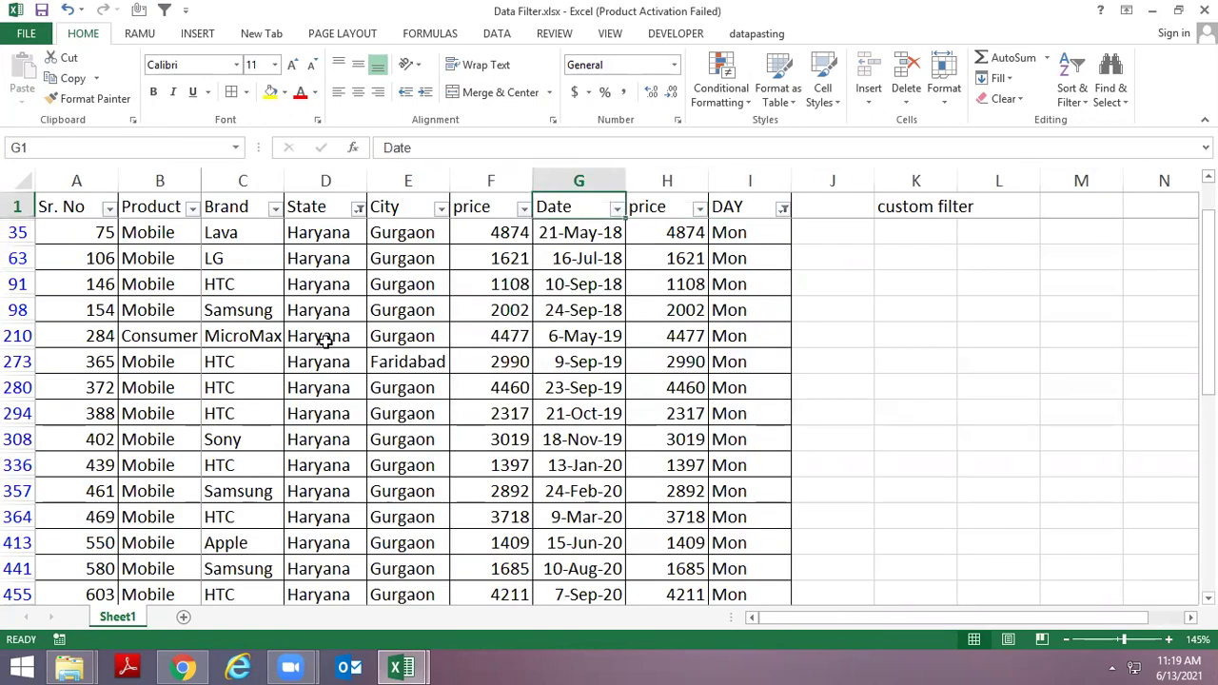
Clear all existing filters so every table row shows
{"action": "key", "text": "alt+a"}
{"action": "key", "text": "c"}
{"action": "key", "text": "alt+Down"}
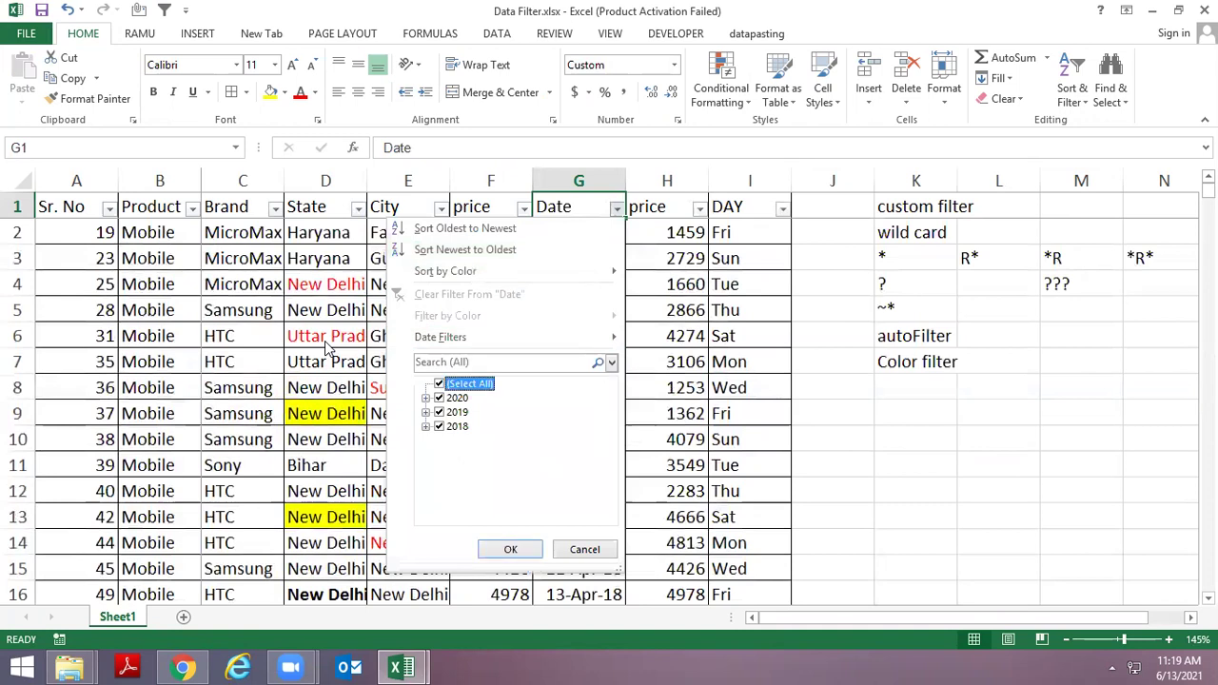
{"action": "key", "text": "Escape"}
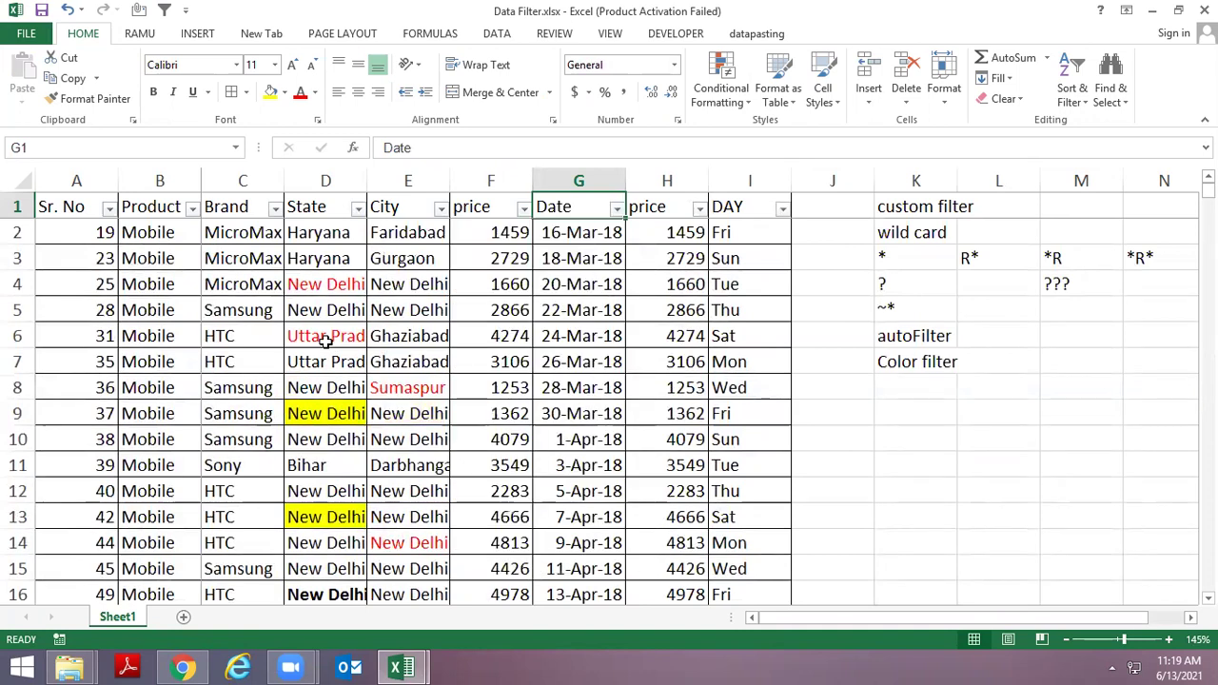
{"action": "key", "text": "Down"}
{"action": "key", "text": "Left"}
{"action": "key", "text": "Left"}
{"action": "key", "text": "Left"}
{"action": "key", "text": "Up"}
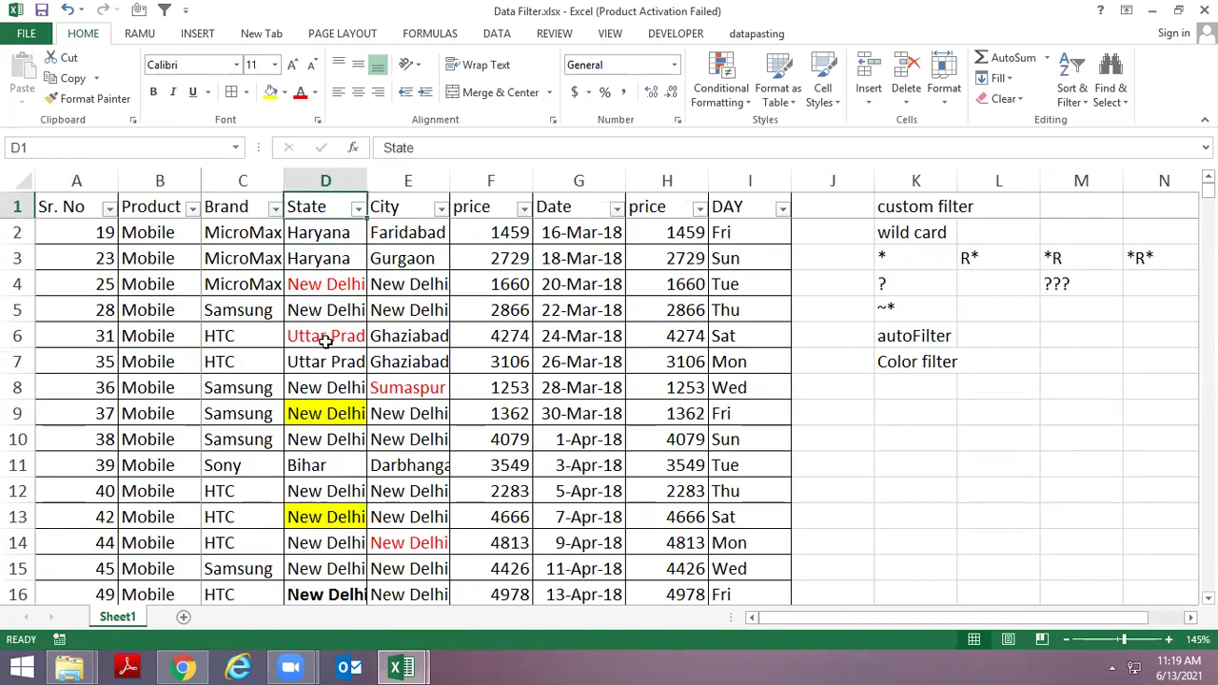
{"action": "key", "text": "Left"}
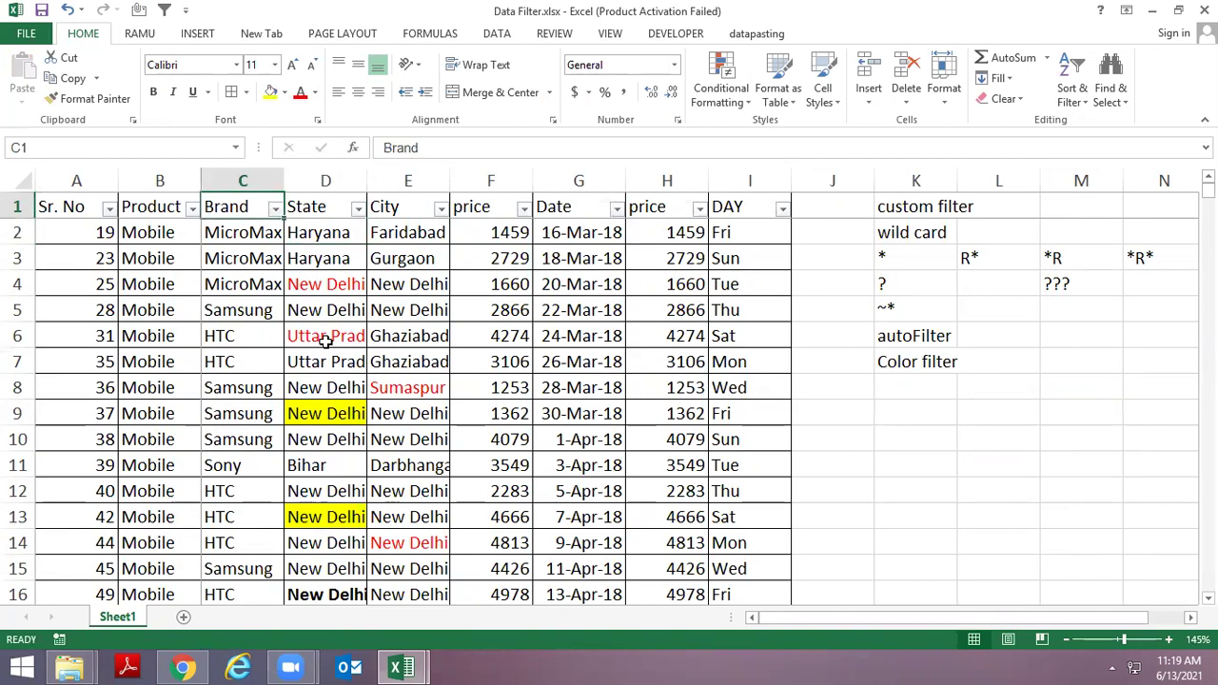
{"action": "key", "text": "Right"}
{"action": "key", "text": "Right"}
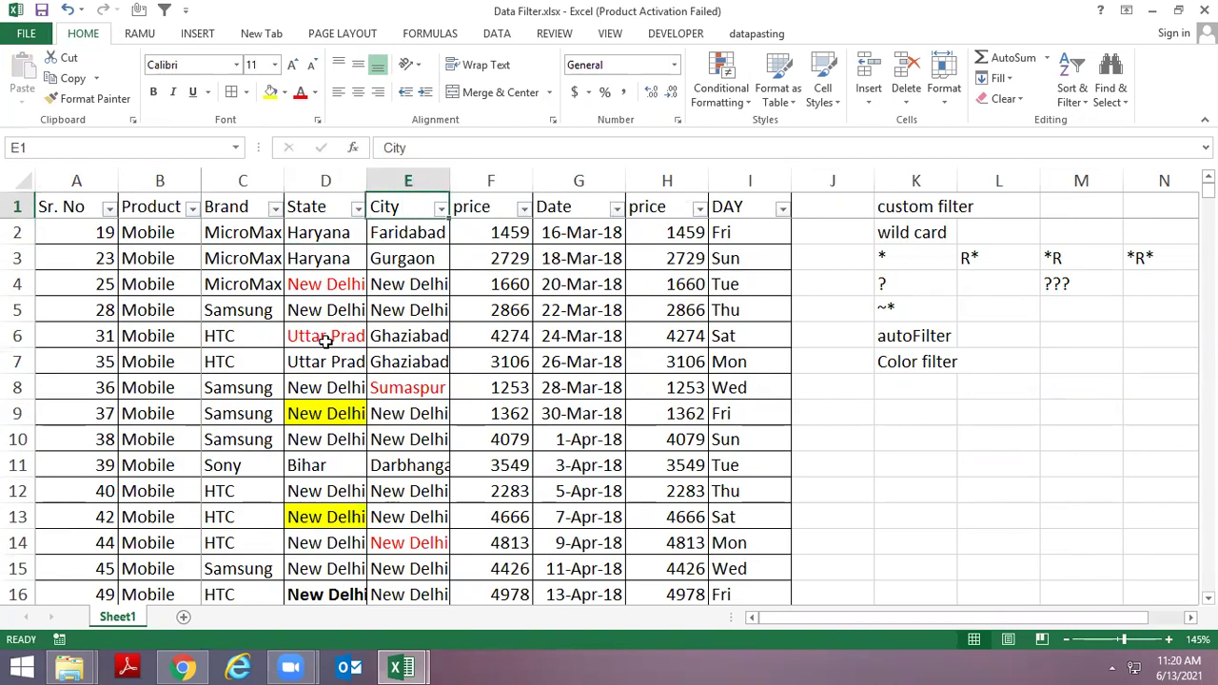
{"action": "key", "text": "Right"}
{"action": "key", "text": "Right"}
Filter the Date column to show only 2019
{"action": "key", "text": "alt+Down"}
{"action": "key", "text": "Down"}
{"action": "key", "text": "Down"}
{"action": "key", "text": "Down"}
{"action": "key", "text": "Down"}
{"action": "key", "text": "Down"}
{"action": "key", "text": "space"}
{"action": "key", "text": "Down"}
{"action": "key", "text": "Down"}
{"action": "key", "text": "space"}
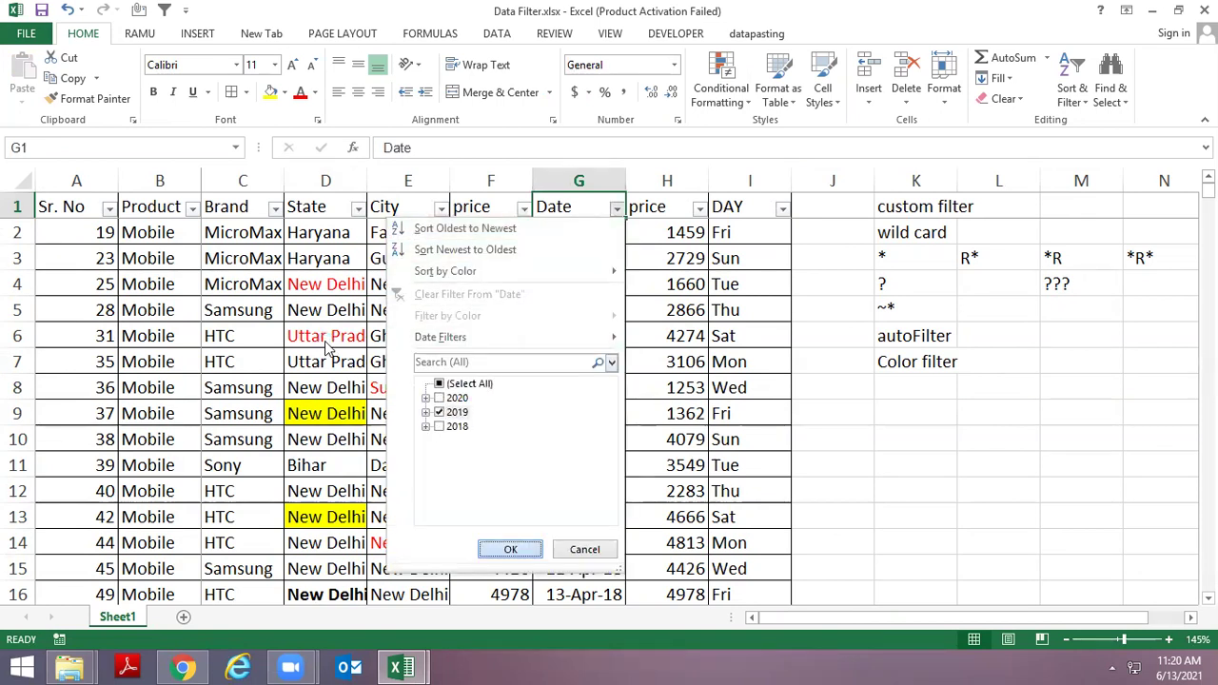
{"action": "key", "text": "Return"}
{"action": "key", "text": "Down"}
Filter the State column to Haryana only
{"action": "key", "text": "Up"}
{"action": "key", "text": "Left"}
{"action": "key", "text": "Left"}
{"action": "key", "text": "alt+Down"}
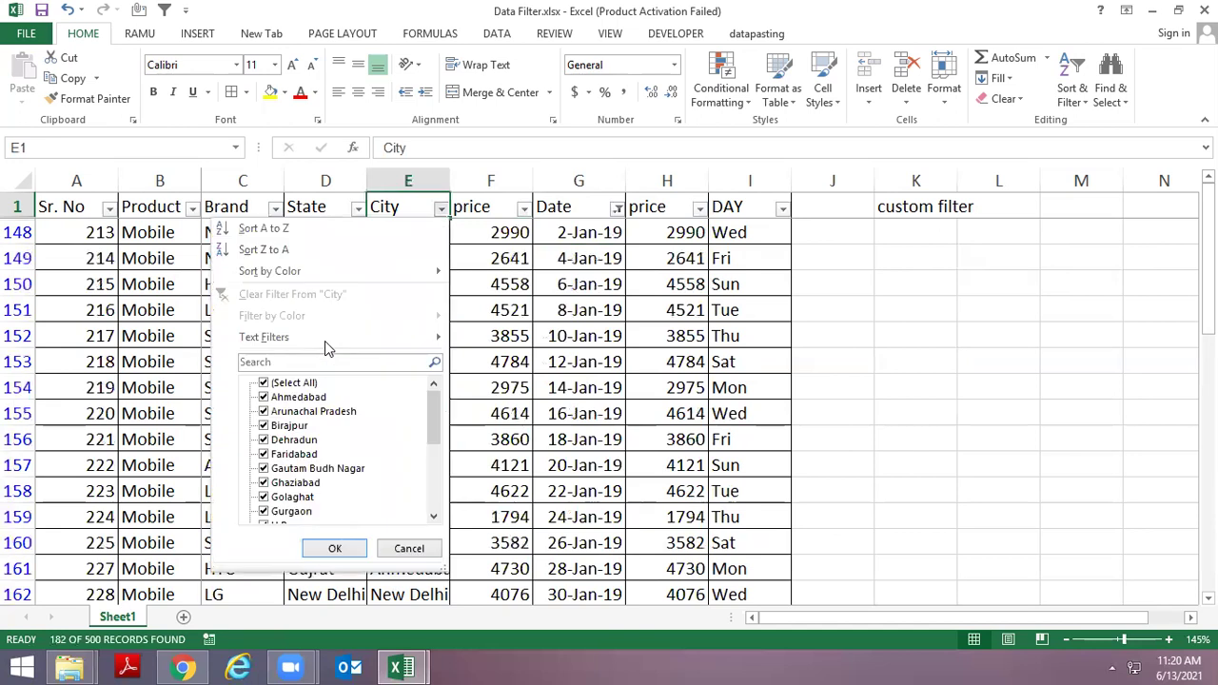
{"action": "key", "text": "Escape"}
{"action": "key", "text": "Left"}
{"action": "key", "text": "alt+Down"}
{"action": "key", "text": "Down"}
{"action": "key", "text": "Down"}
{"action": "key", "text": "Down"}
{"action": "key", "text": "Down"}
{"action": "key", "text": "space"}
{"action": "key", "text": "Down"}
{"action": "key", "text": "Down"}
{"action": "key", "text": "Down"}
Filter Brand to HTC, then remove the AutoFilter with Ctrl+Shift+L
{"action": "key", "text": "Down"}
{"action": "key", "text": "space"}
{"action": "key", "text": "Escape"}
{"action": "key", "text": "Left"}
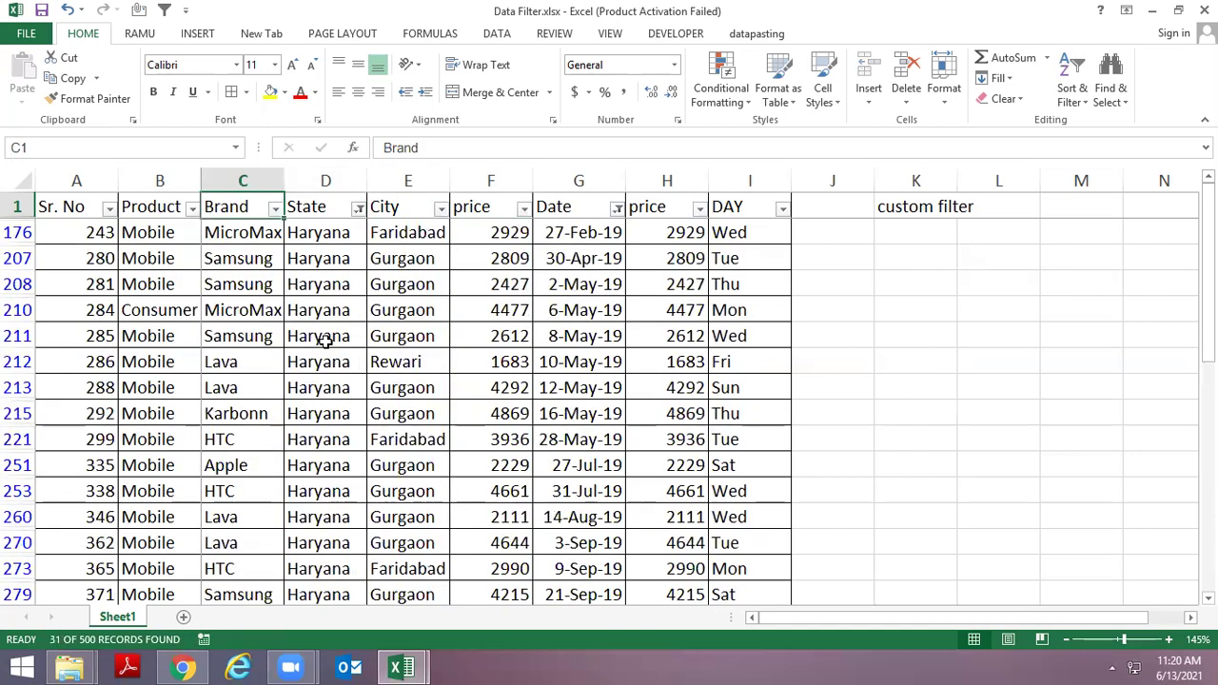
{"action": "key", "text": "alt+Down"}
{"action": "key", "text": "Down"}
{"action": "key", "text": "Down"}
{"action": "key", "text": "Down"}
{"action": "key", "text": "Down"}
{"action": "key", "text": "Down"}
{"action": "key", "text": "Down"}
{"action": "key", "text": "space"}
{"action": "key", "text": "Down"}
{"action": "key", "text": "Down"}
{"action": "key", "text": "space"}
{"action": "key", "text": "Return"}
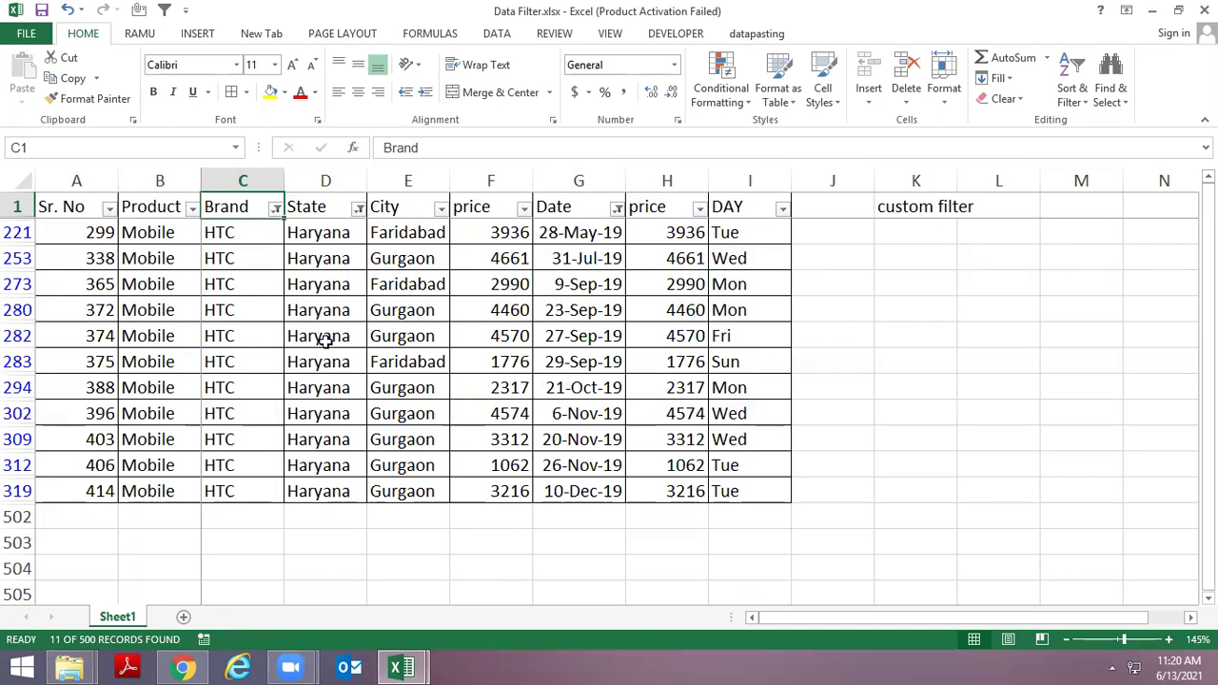
{"action": "key", "text": "ctrl+shift+l"}
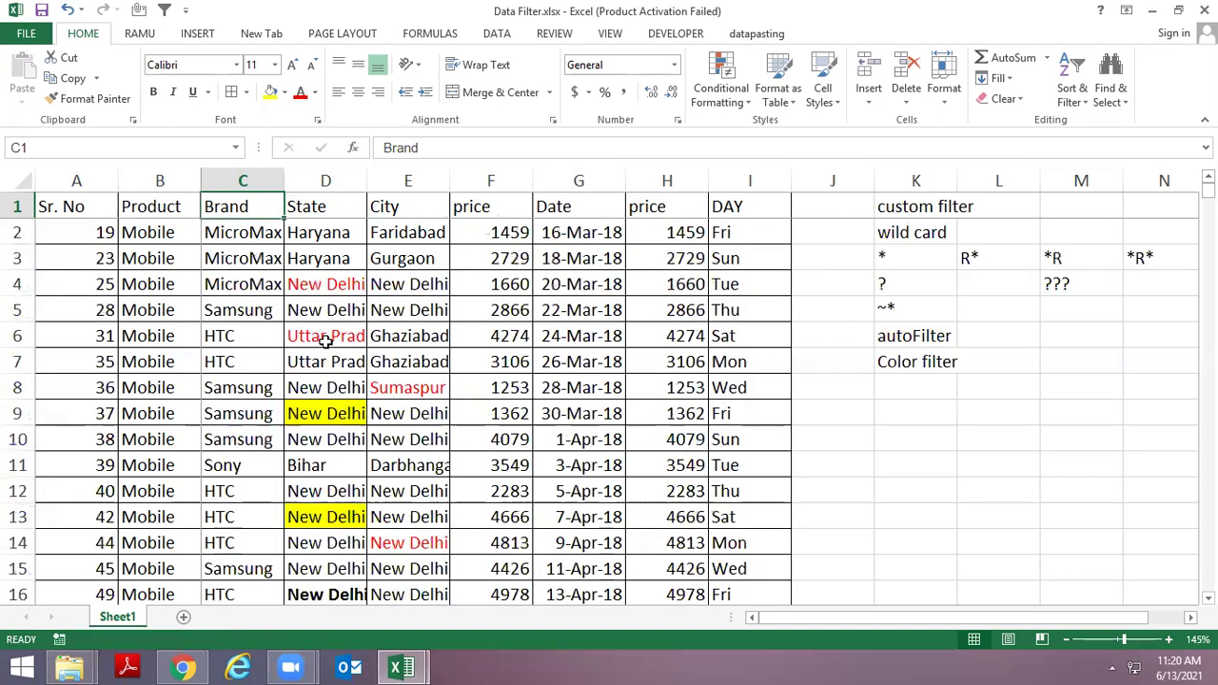
Make a first attempt at the note near P3, typing CTR
{"action": "key", "text": "Right"}
{"action": "key", "text": "Right"}
{"action": "key", "text": "Right"}
{"action": "key", "text": "Right"}
{"action": "key", "text": "Right"}
{"action": "key", "text": "Right"}
{"action": "key", "text": "Right"}
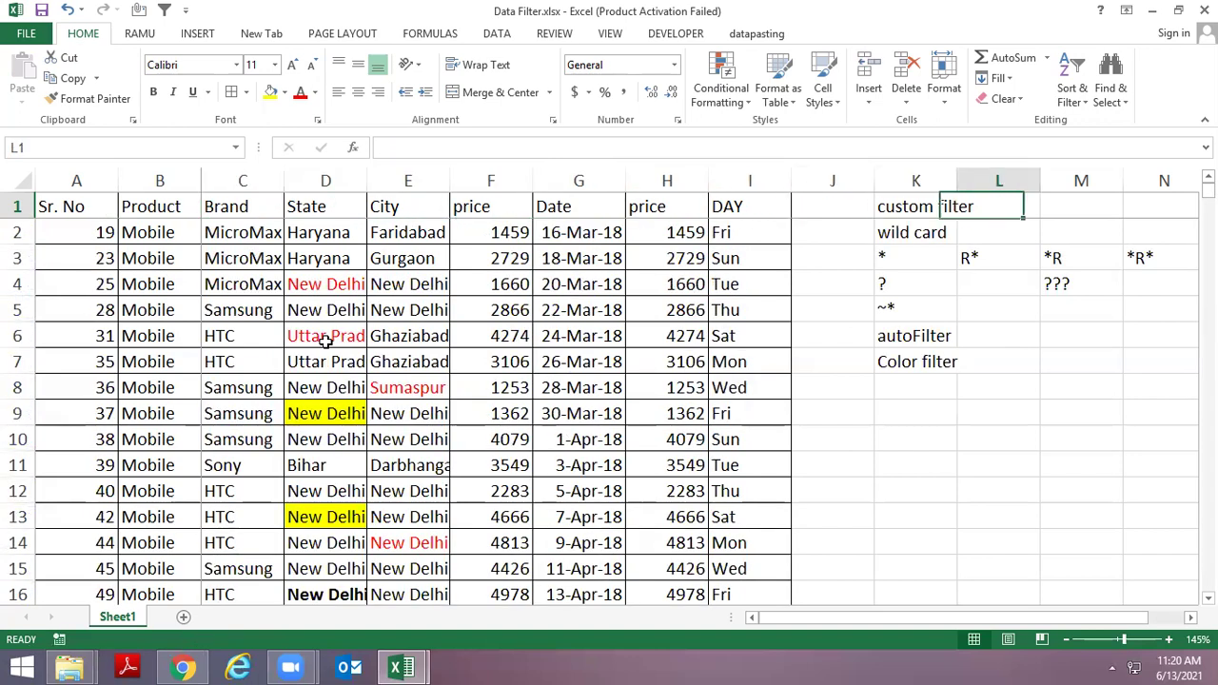
{"action": "key", "text": "Right"}
{"action": "key", "text": "Right"}
{"action": "key", "text": "Right"}
{"action": "key", "text": "Right"}
{"action": "key", "text": "Right"}
{"action": "key", "text": "Left"}
{"action": "key", "text": "Down"}
{"action": "key", "text": "Down"}
{"action": "key", "text": "Left"}
{"action": "type", "text": "A"}
{"action": "key", "text": "BackSpace"}
{"action": "type", "text": "CTR"}
{"action": "key", "text": "Tab"}
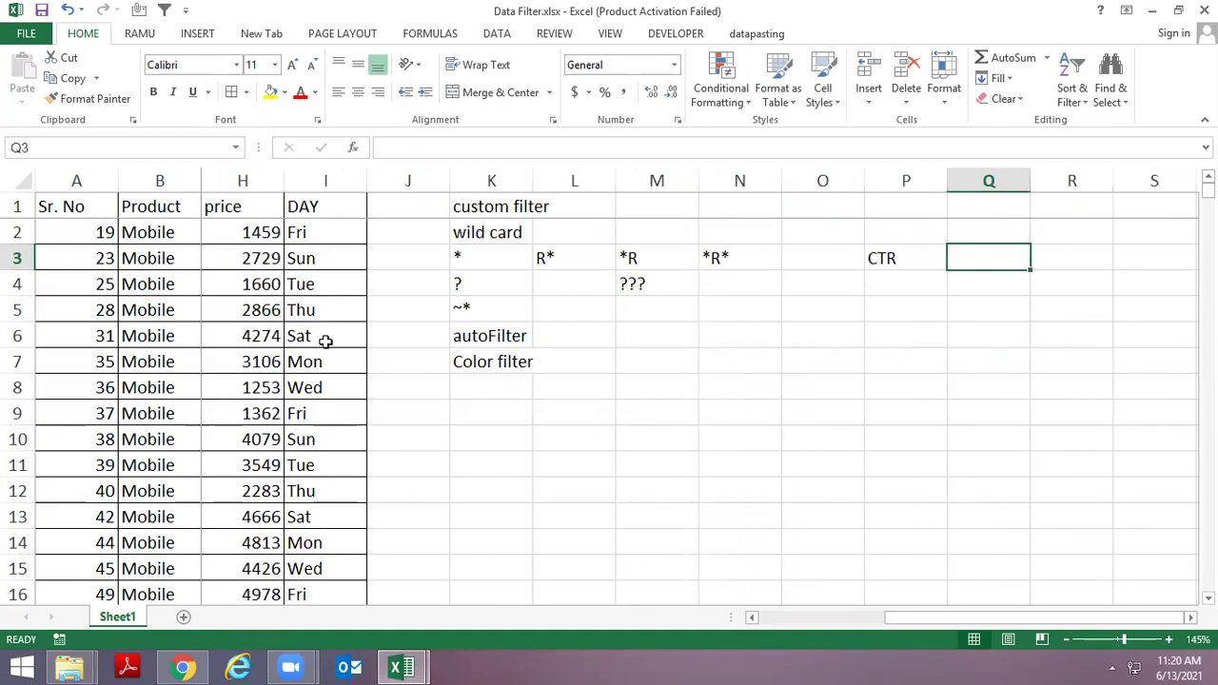
Enter ctrl, shift and L into cells P3, P4 and P5
{"action": "key", "text": "Left"}
{"action": "type", "text": "ctrl"}
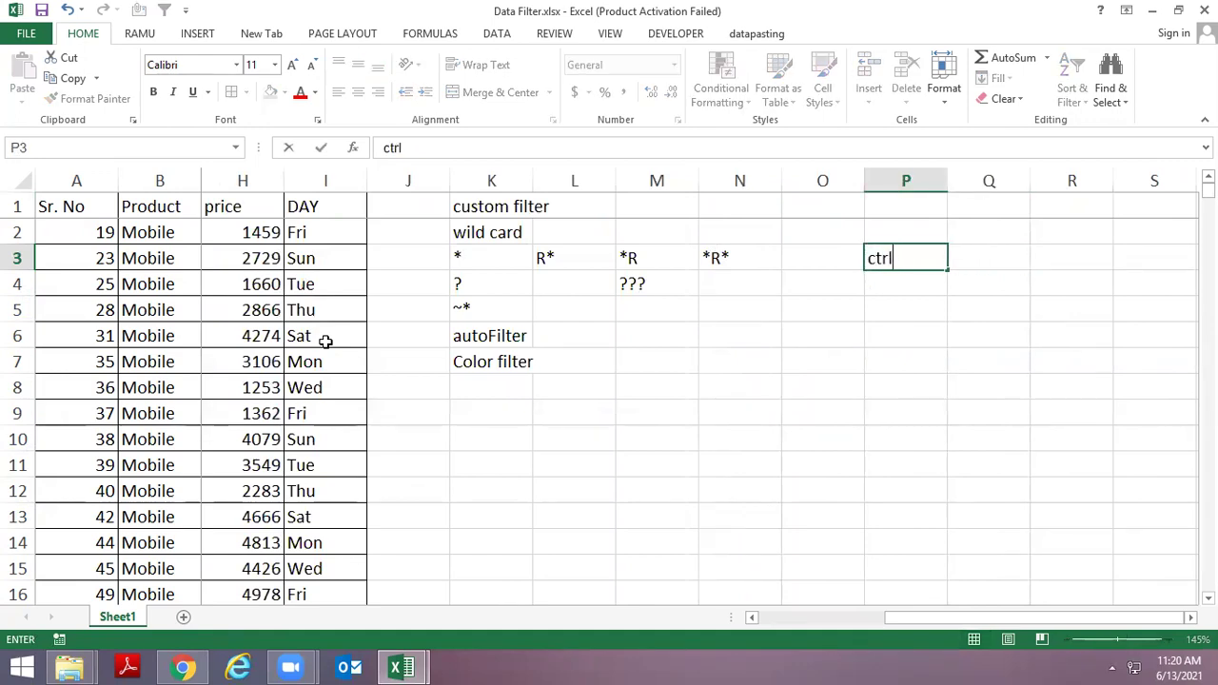
{"action": "key", "text": "Return"}
{"action": "type", "text": "shift"}
{"action": "key", "text": "Return"}
{"action": "type", "text": "L"}
{"action": "key", "text": "Return"}
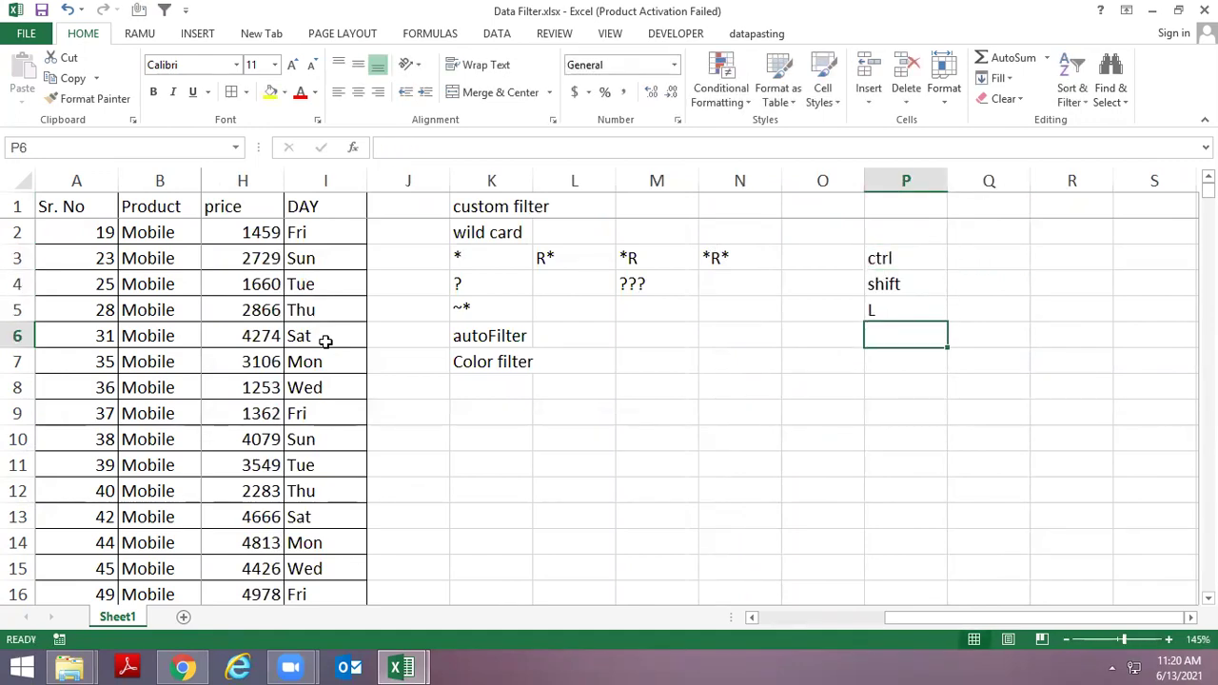
{"action": "key", "text": "Left"}
{"action": "key", "text": "Left"}
{"action": "key", "text": "Left"}
{"action": "key", "text": "Left"}
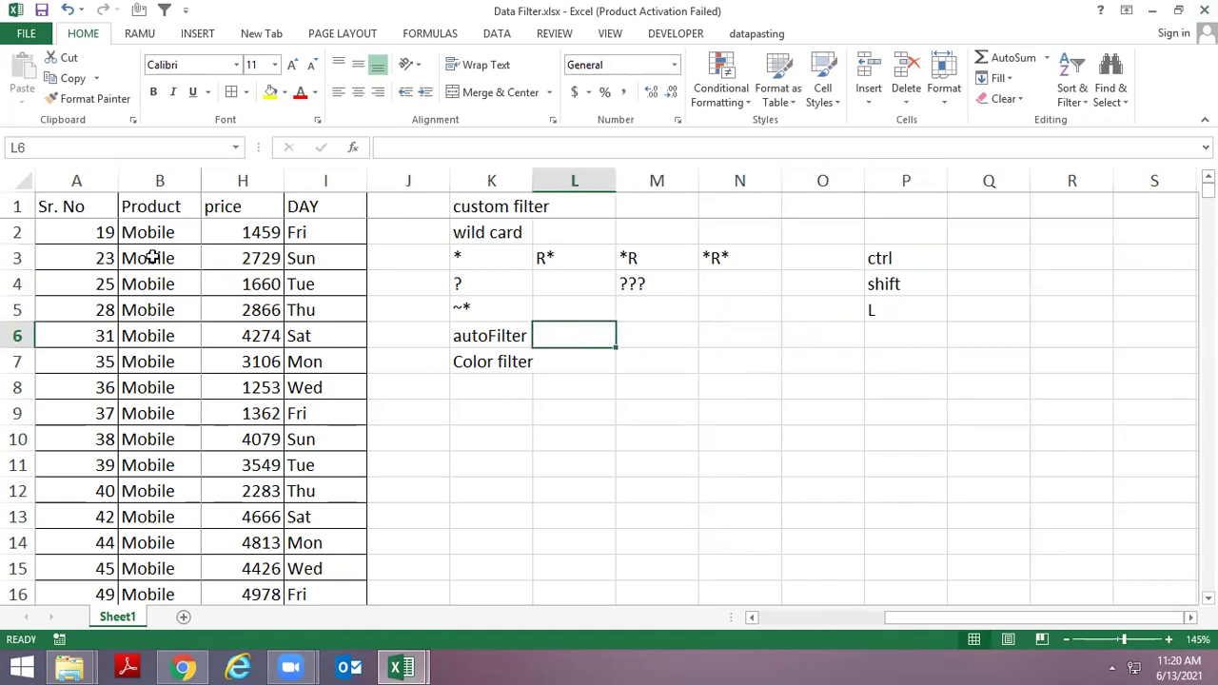
Turn filtering on for the table from the Sort & Filter menu
{"action": "left_click", "coordinate": [153, 277]}
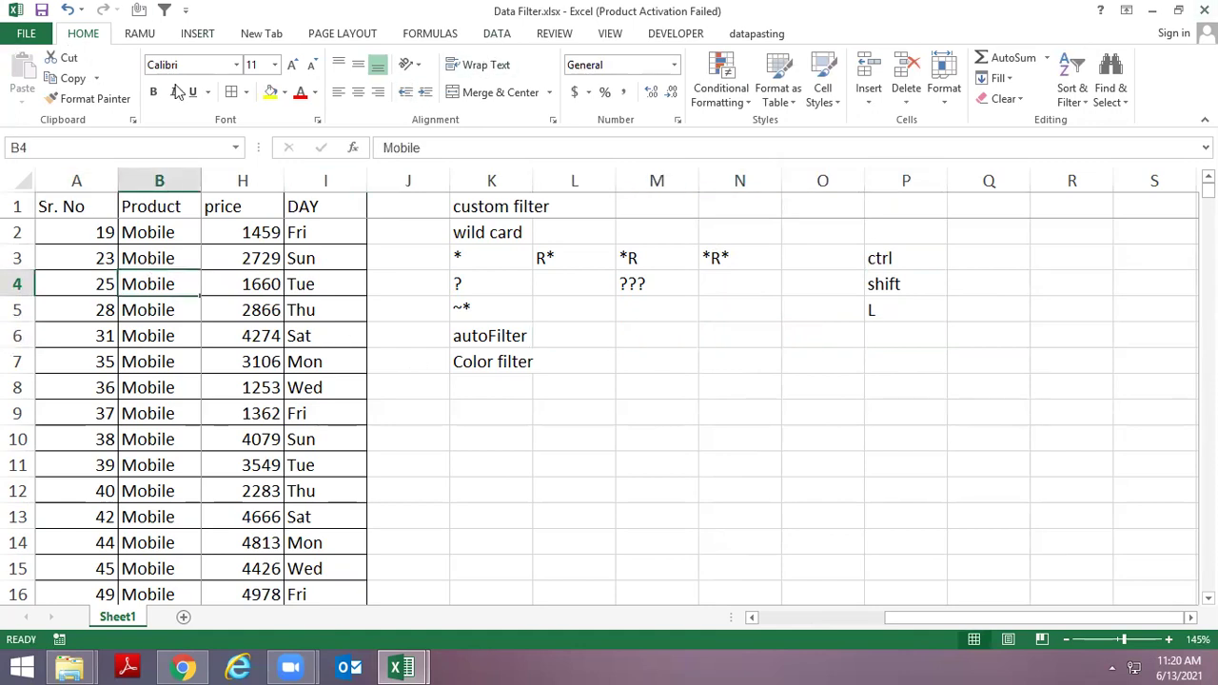
{"action": "left_click", "coordinate": [1073, 93]}
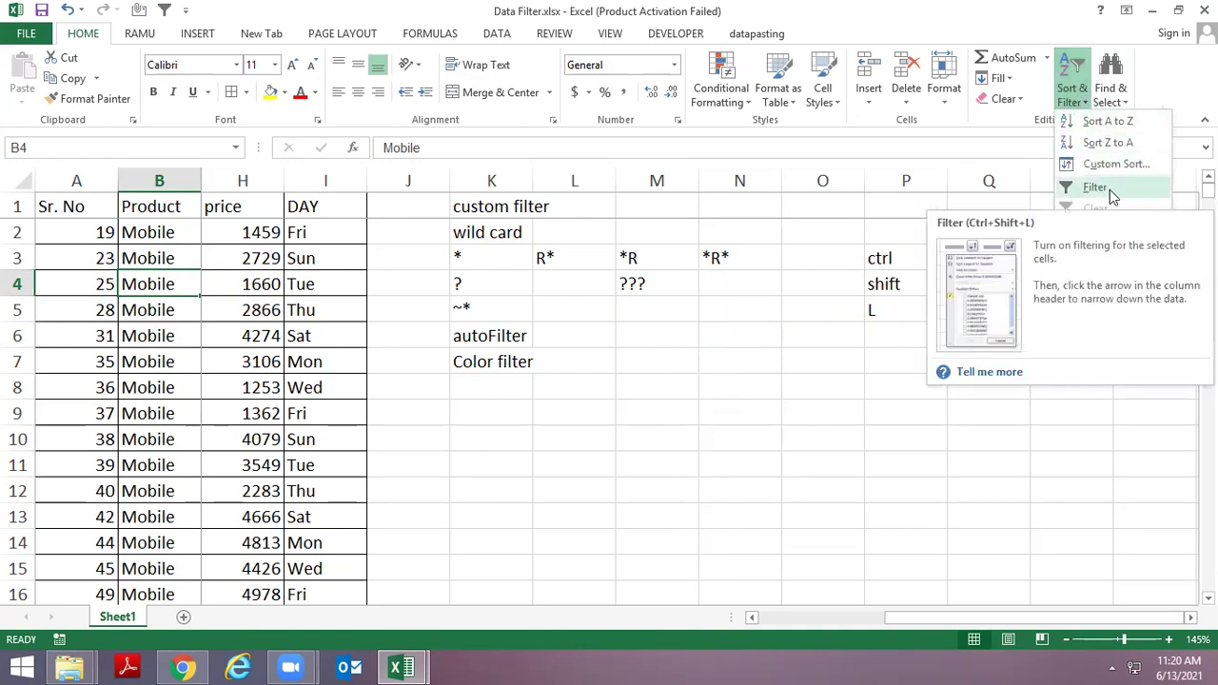
{"action": "left_click", "coordinate": [1104, 189]}
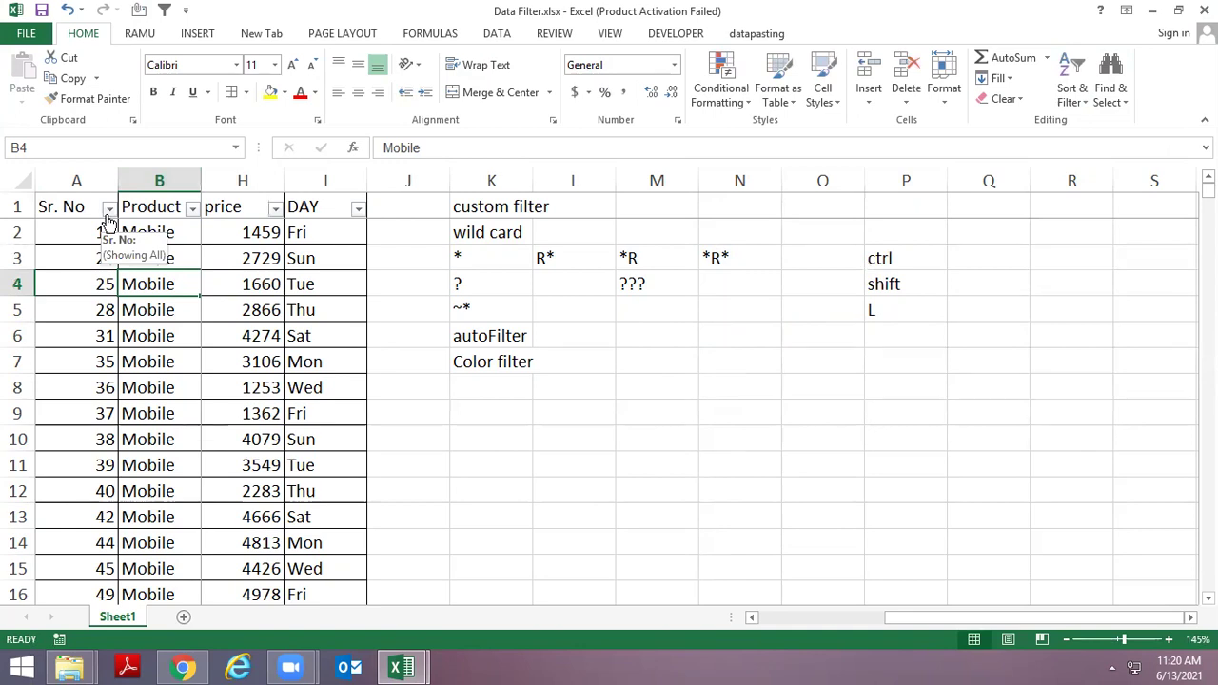
Toggle the AutoFilter off and on repeatedly with the Data tab's Filter button
{"action": "left_click", "coordinate": [491, 38]}
{"action": "left_click", "coordinate": [468, 84]}
{"action": "left_click", "coordinate": [470, 81]}
{"action": "left_click", "coordinate": [471, 79]}
{"action": "left_click", "coordinate": [470, 80]}
{"action": "left_click", "coordinate": [470, 80]}
{"action": "left_click", "coordinate": [470, 80]}
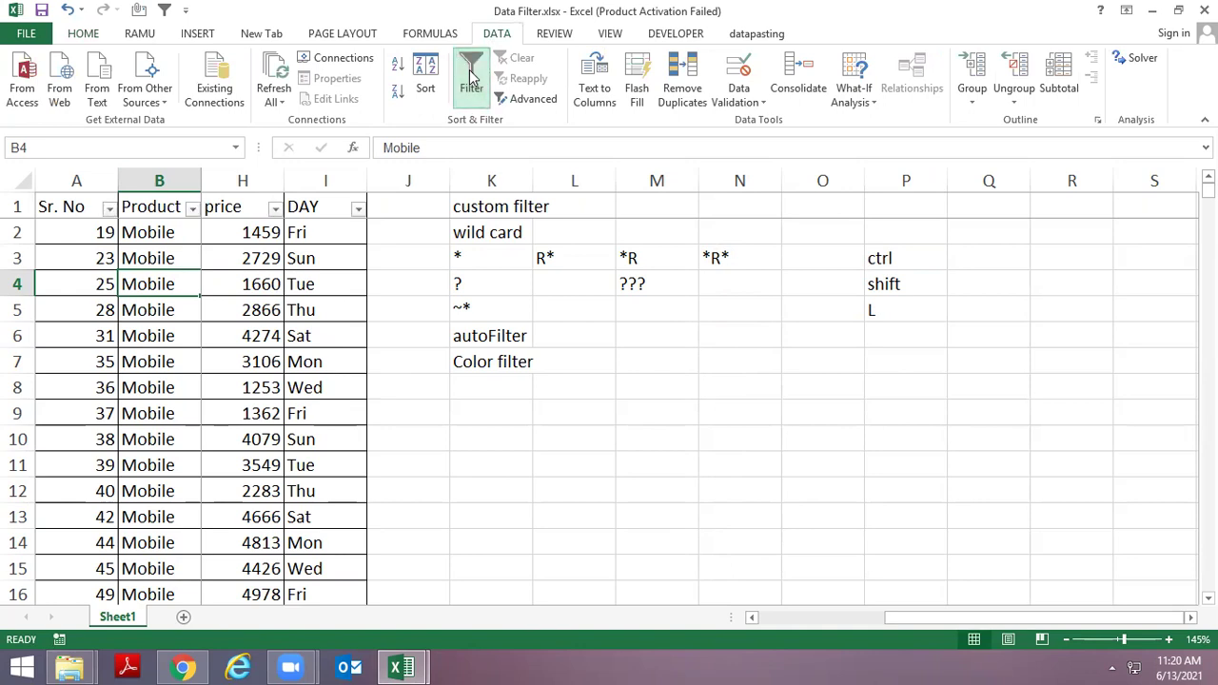
Select B2, open and dismiss B4's shortcut menu, then select A1
{"action": "left_click", "coordinate": [164, 237]}
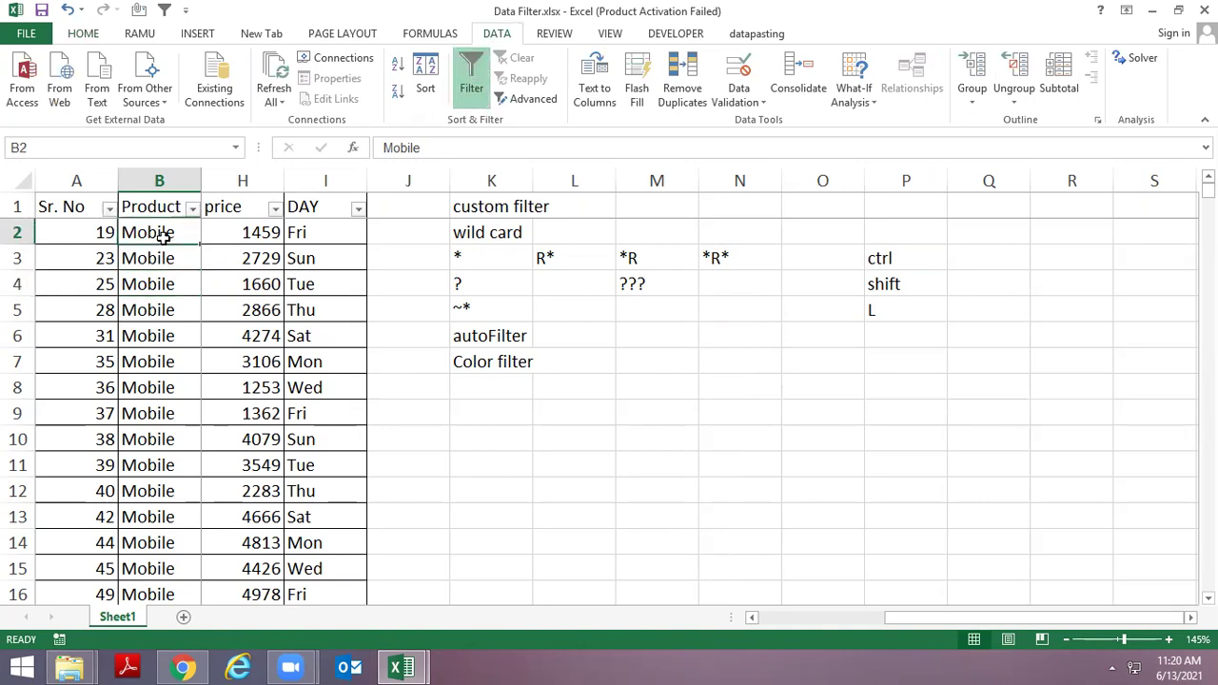
{"action": "right_click", "coordinate": [197, 296]}
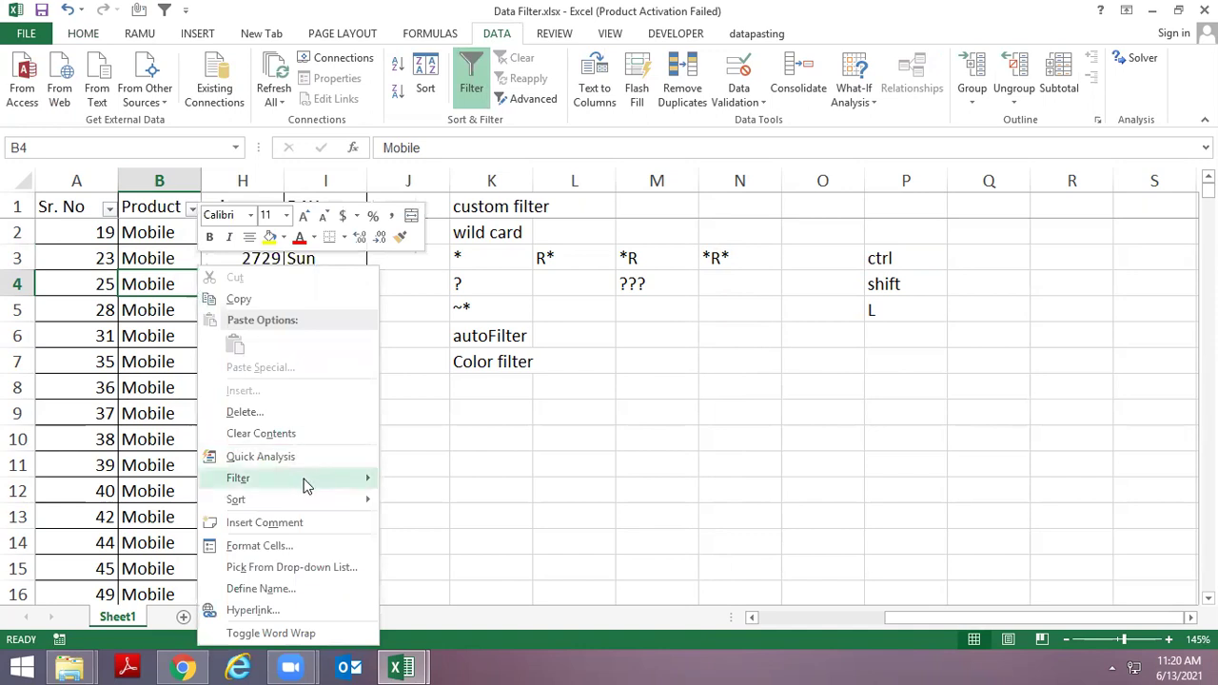
{"action": "left_click", "coordinate": [462, 268]}
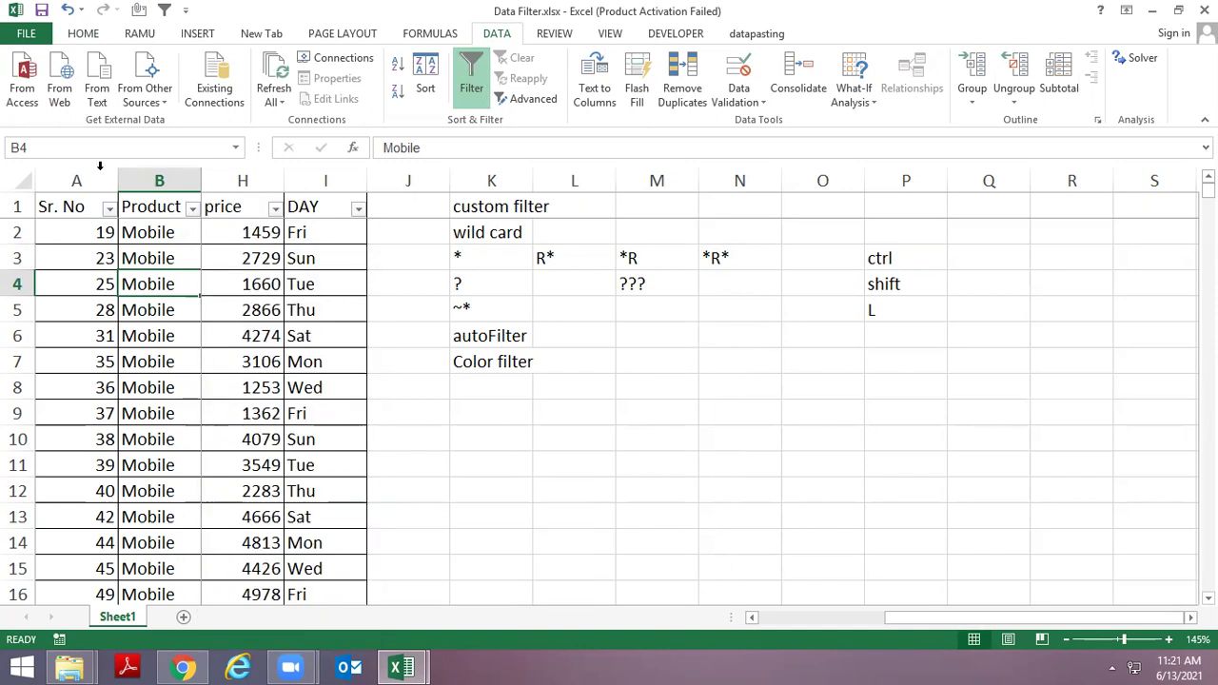
{"action": "left_click", "coordinate": [83, 214]}
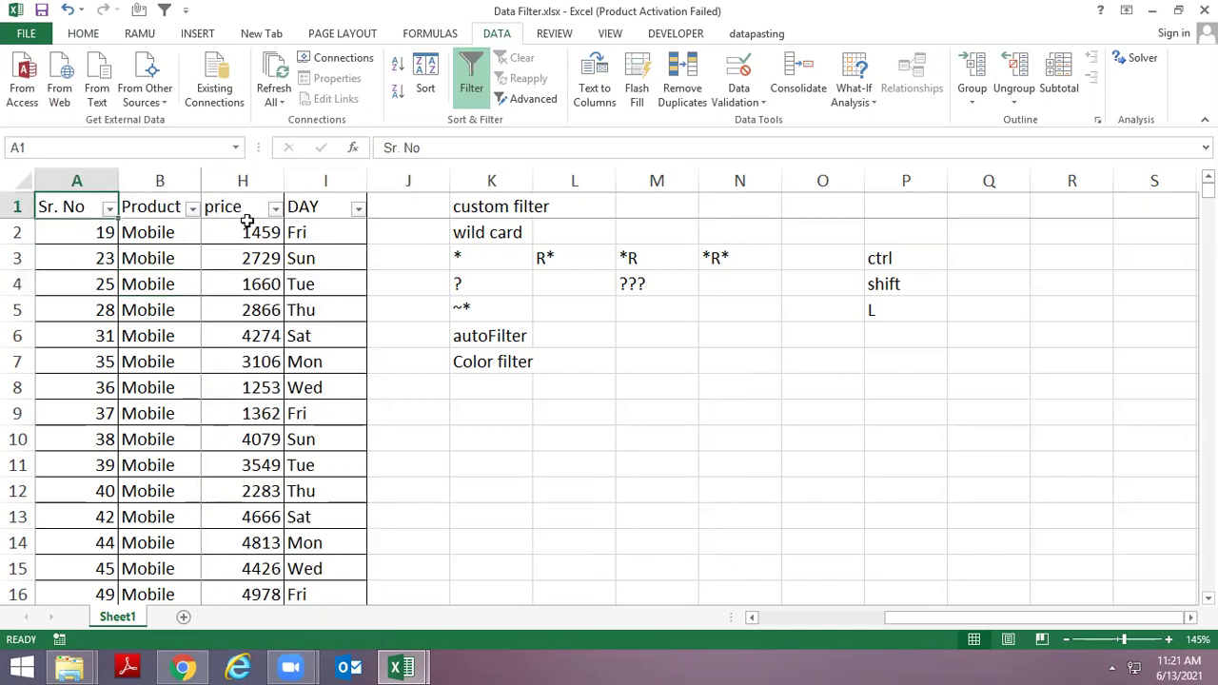
Turn off the AutoFilter and unhide the Brand through Date columns
{"action": "key", "text": "ctrl+shift+l"}
{"action": "key", "text": "ctrl+shift+l"}
{"action": "key", "text": "ctrl+shift+l"}
{"action": "key", "text": "ctrl+shift+l"}
{"action": "key", "text": "ctrl+shift+l"}
{"action": "key", "text": "ctrl+shift+l"}
{"action": "key", "text": "ctrl+shift+l"}
{"action": "key", "text": "ctrl+shift+l"}
{"action": "key", "text": "ctrl+shift+l"}
{"action": "key", "text": "ctrl+shift+l"}
{"action": "key", "text": "ctrl+z"}
{"action": "key", "text": "ctrl+z"}
{"action": "key", "text": "Right"}
{"action": "key", "text": "Right"}
{"action": "key", "text": "Right"}
{"action": "key", "text": "Right"}
{"action": "key", "text": "Right"}
{"action": "key", "text": "Right"}
Filter DAY to Sat and Sun (143 of 500), then remove the AutoFilter
{"action": "key", "text": "alt+Down"}
{"action": "key", "text": "Down"}
{"action": "key", "text": "Down"}
{"action": "key", "text": "Down"}
{"action": "key", "text": "space"}
{"action": "key", "text": "Down"}
{"action": "key", "text": "Down"}
{"action": "key", "text": "Down"}
{"action": "key", "text": "space"}
{"action": "key", "text": "Down"}
{"action": "key", "text": "space"}
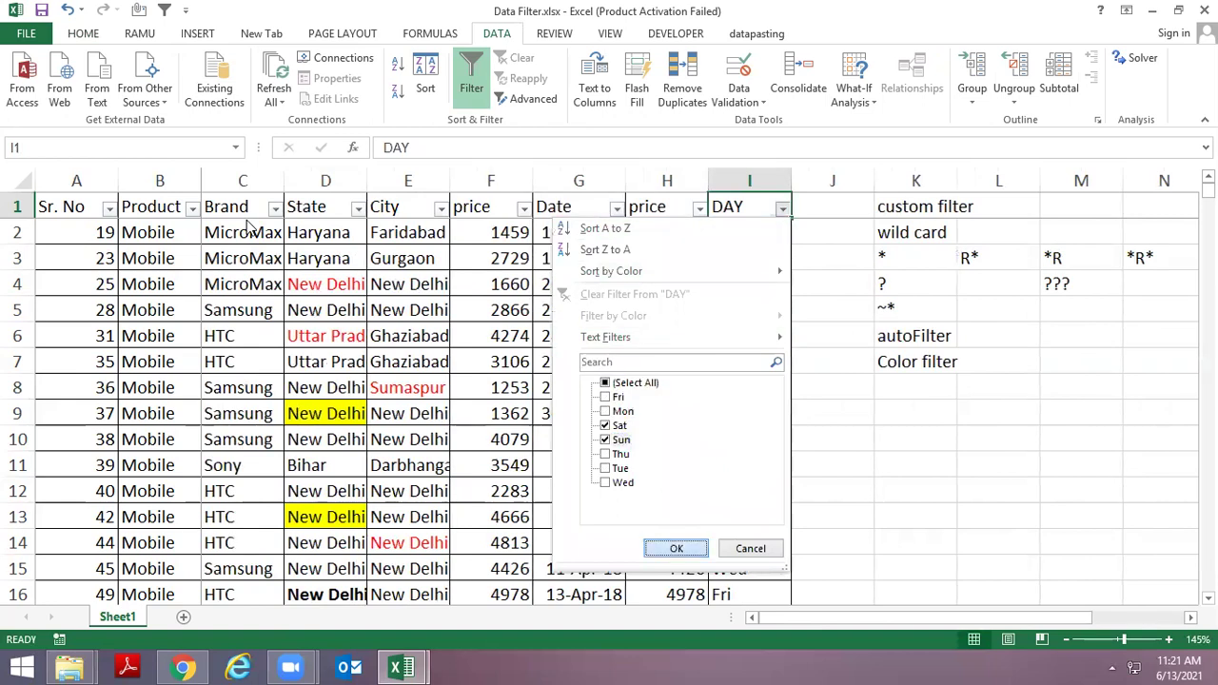
{"action": "key", "text": "Return"}
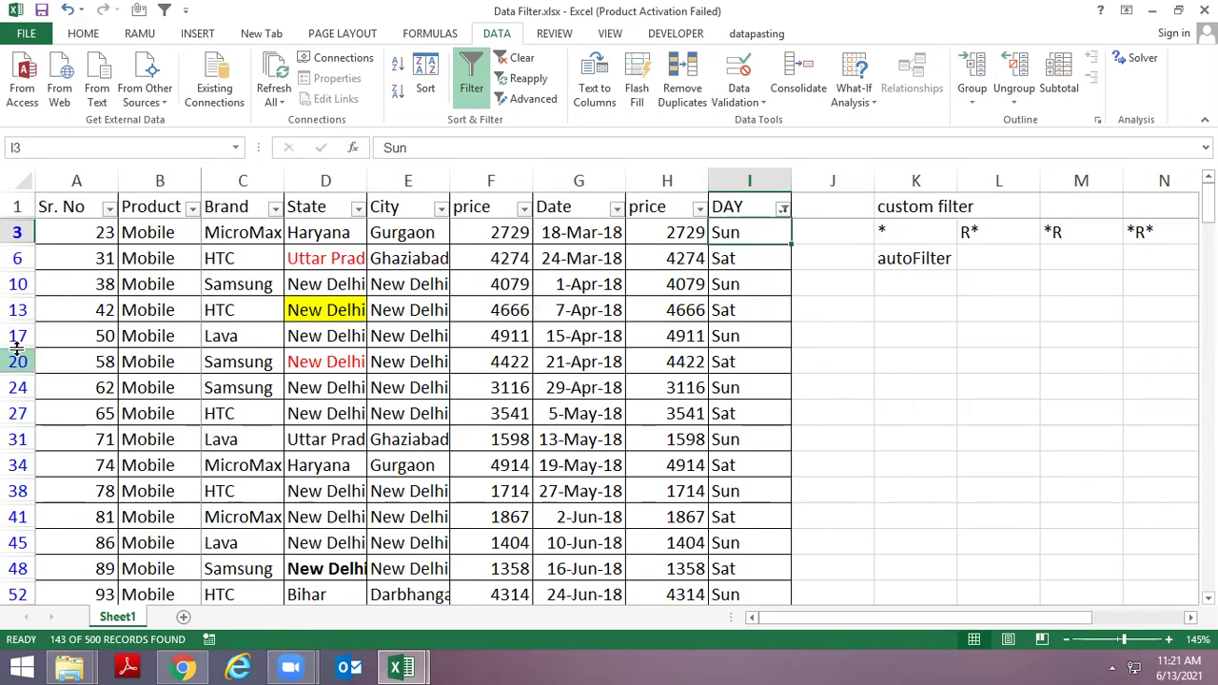
{"action": "scroll", "coordinate": [23, 327], "scroll_direction": "down", "scroll_amount": 1}
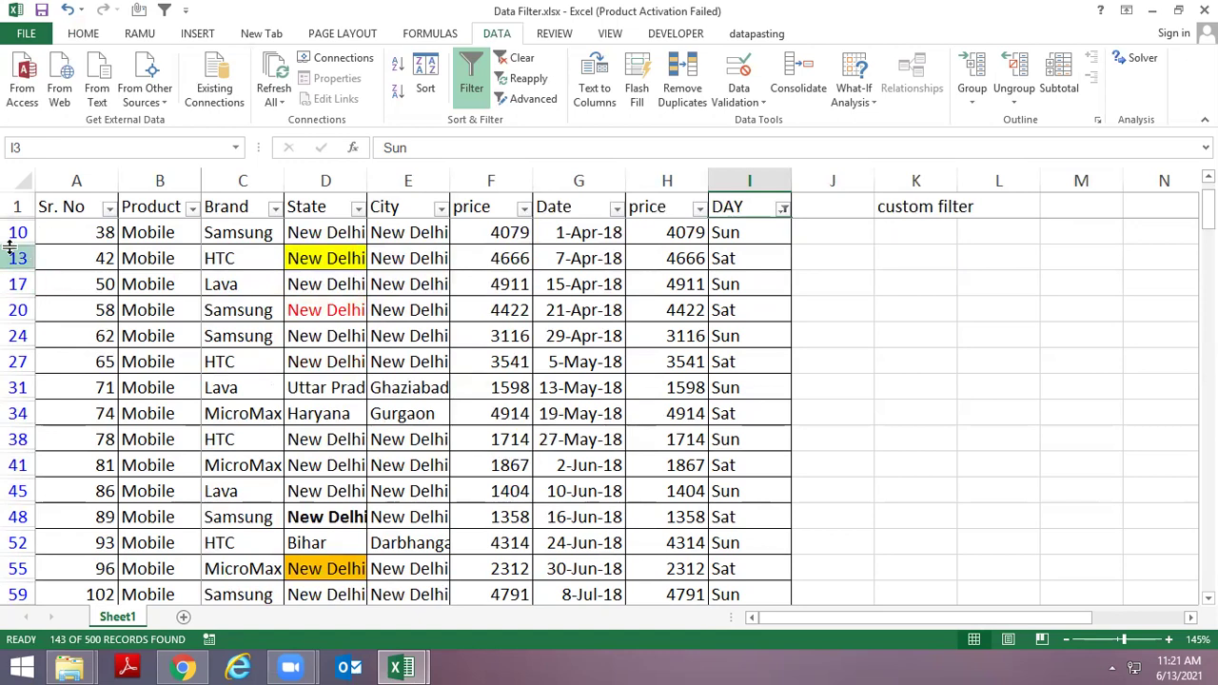
{"action": "key", "text": "ctrl+shift+l"}
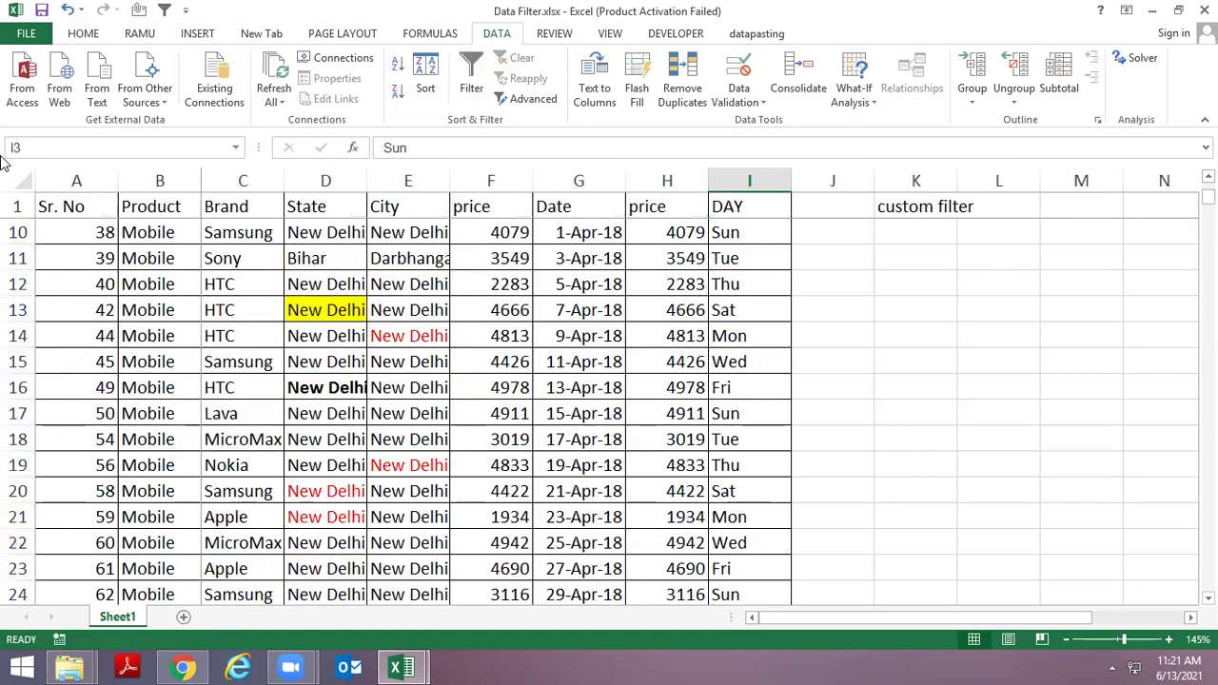
Turn the AutoFilter back on and move to the DAY header
{"action": "key", "text": "Up"}
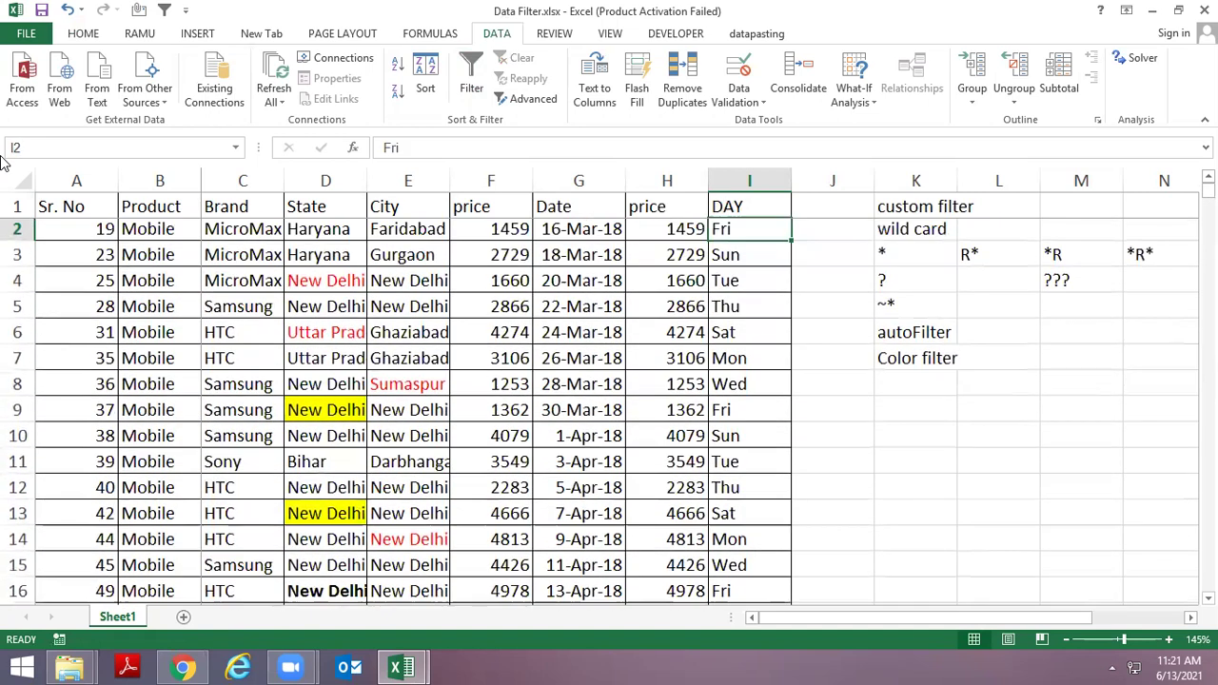
{"action": "key", "text": "ctrl+shift+l"}
{"action": "key", "text": "Up"}
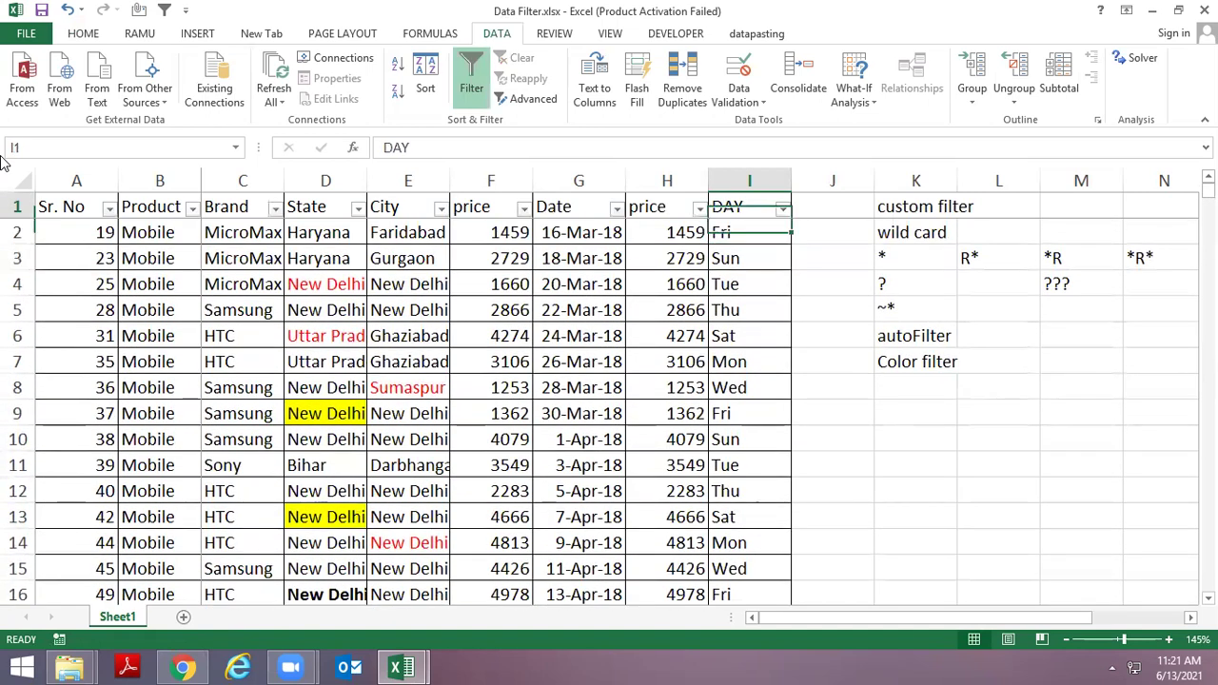
{"action": "key", "text": "Right"}
{"action": "key", "text": "Right"}
{"action": "key", "text": "Right"}
{"action": "key", "text": "Right"}
{"action": "key", "text": "Right"}
{"action": "key", "text": "Right"}
{"action": "key", "text": "Right"}
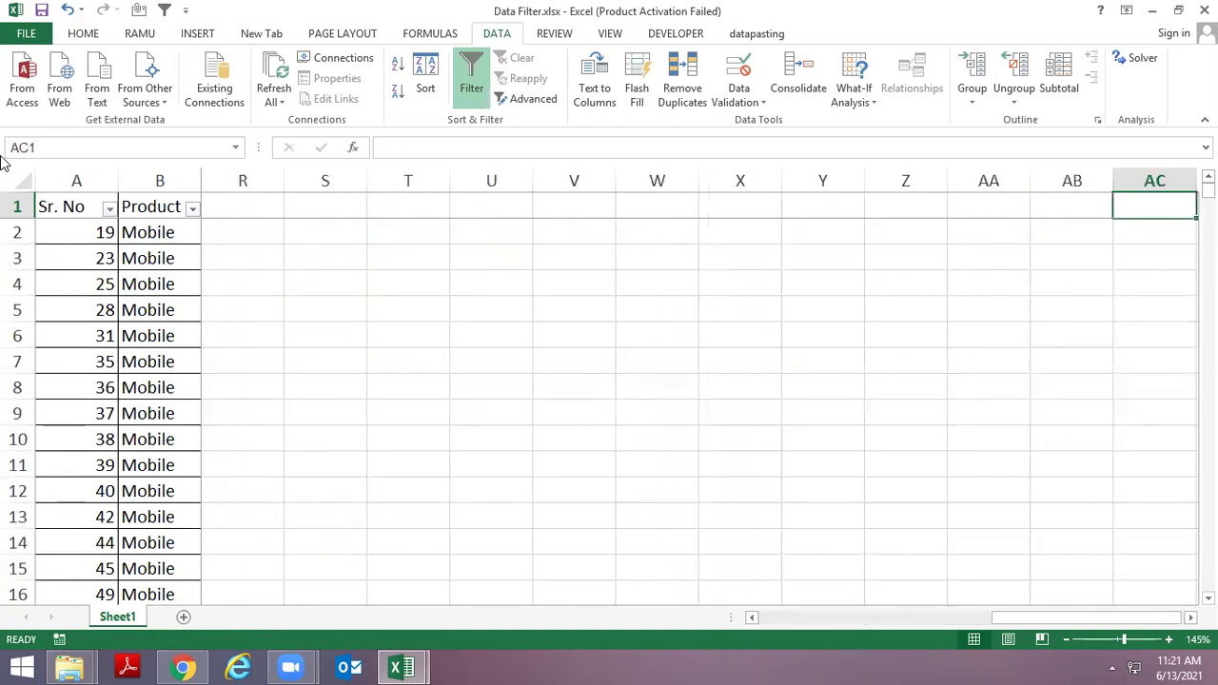
{"action": "key", "text": "Home"}
{"action": "key", "text": "Right"}
{"action": "key", "text": "Right"}
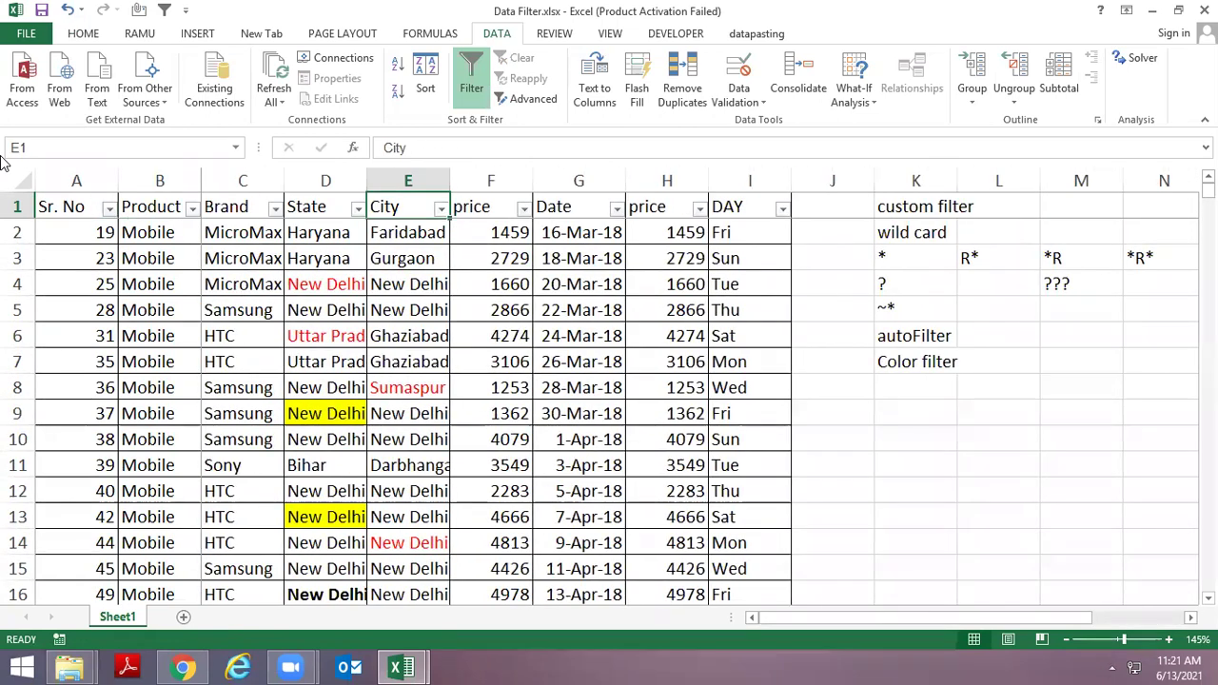
{"action": "key", "text": "Right"}
{"action": "key", "text": "Right"}
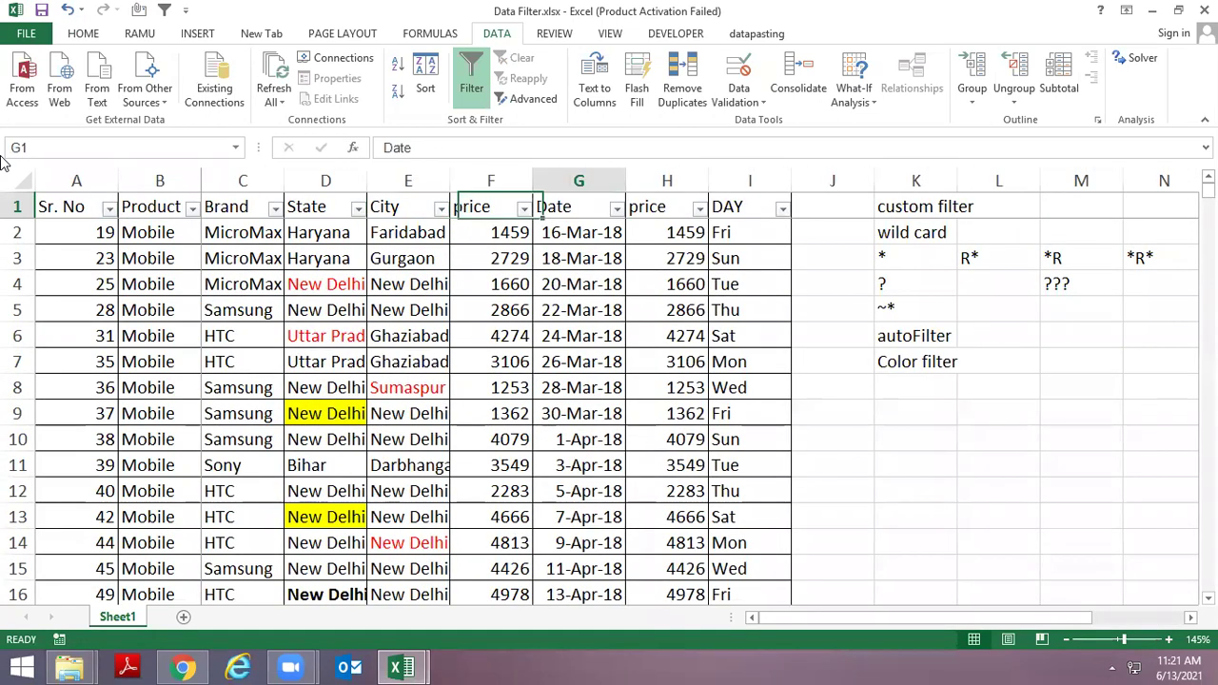
{"action": "key", "text": "Right"}
{"action": "key", "text": "Right"}
Filter DAY with a Text Filter equals SUN, leaving 72 of 500 rows
{"action": "key", "text": "alt+Down"}
{"action": "key", "text": "Down"}
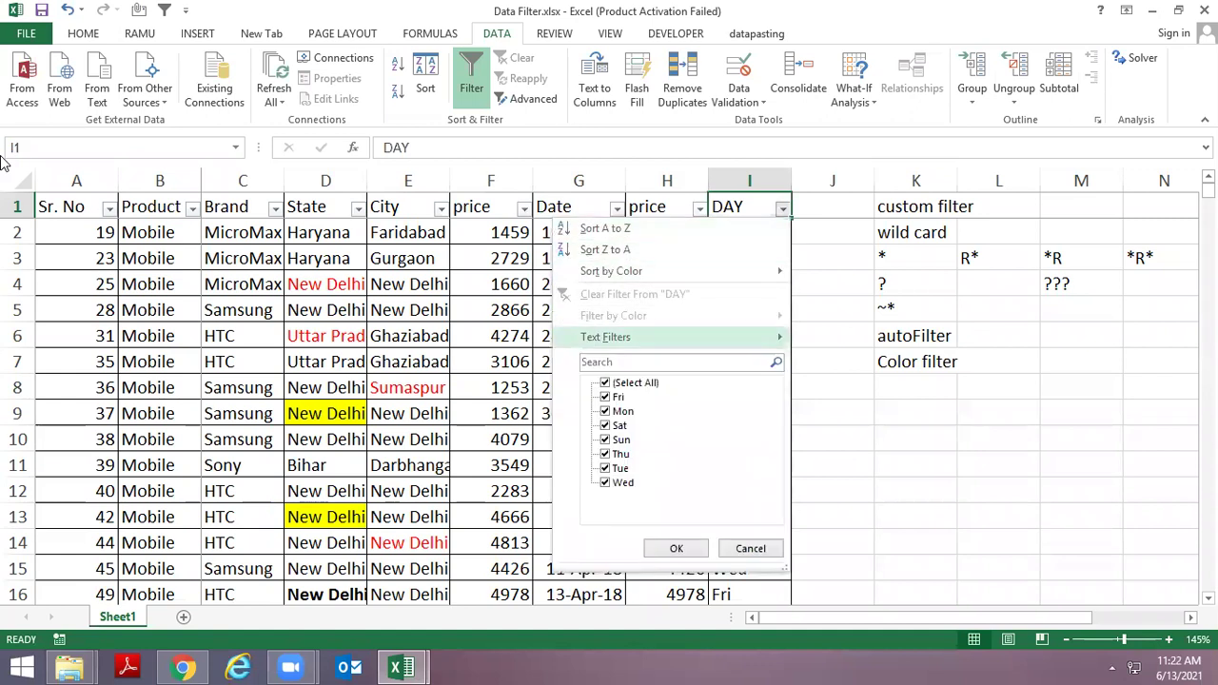
{"action": "key", "text": "Right"}
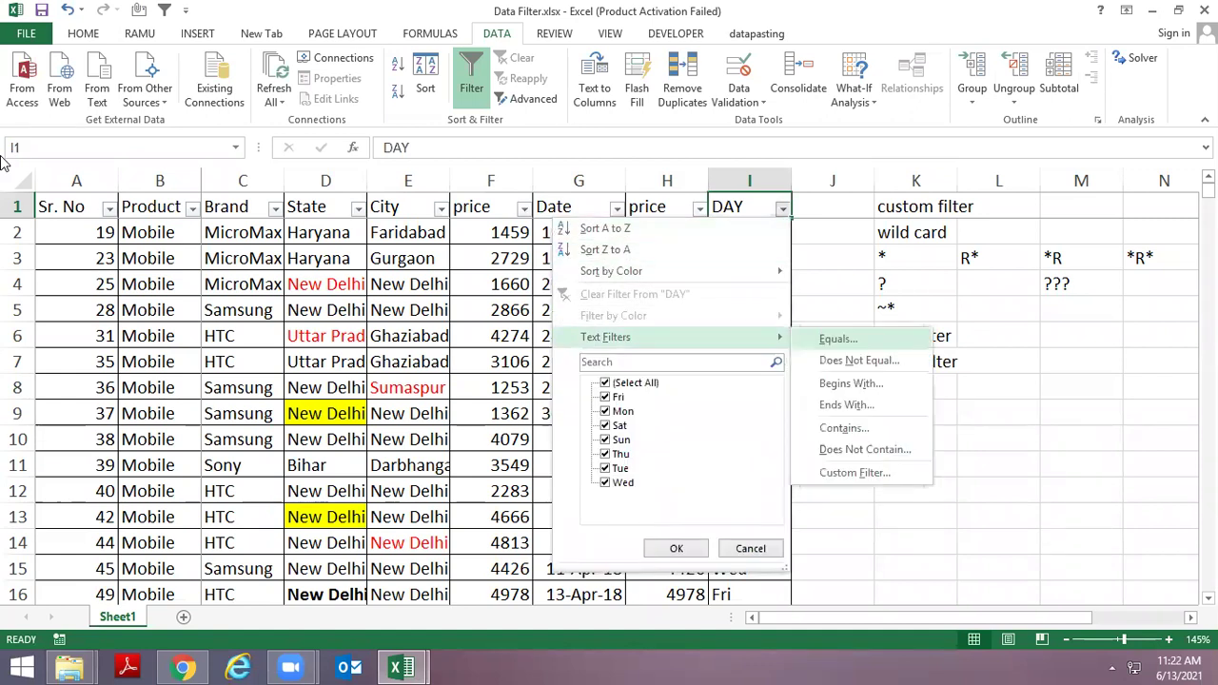
{"action": "key", "text": "Return"}
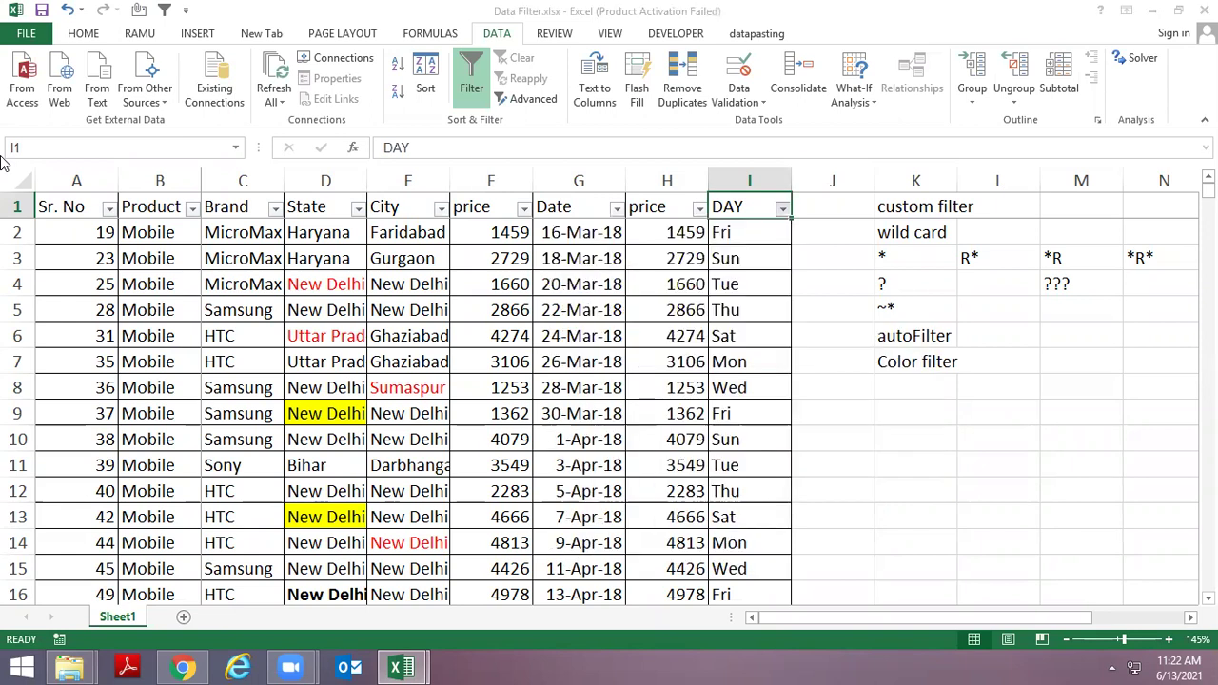
{"action": "type", "text": "SUN"}
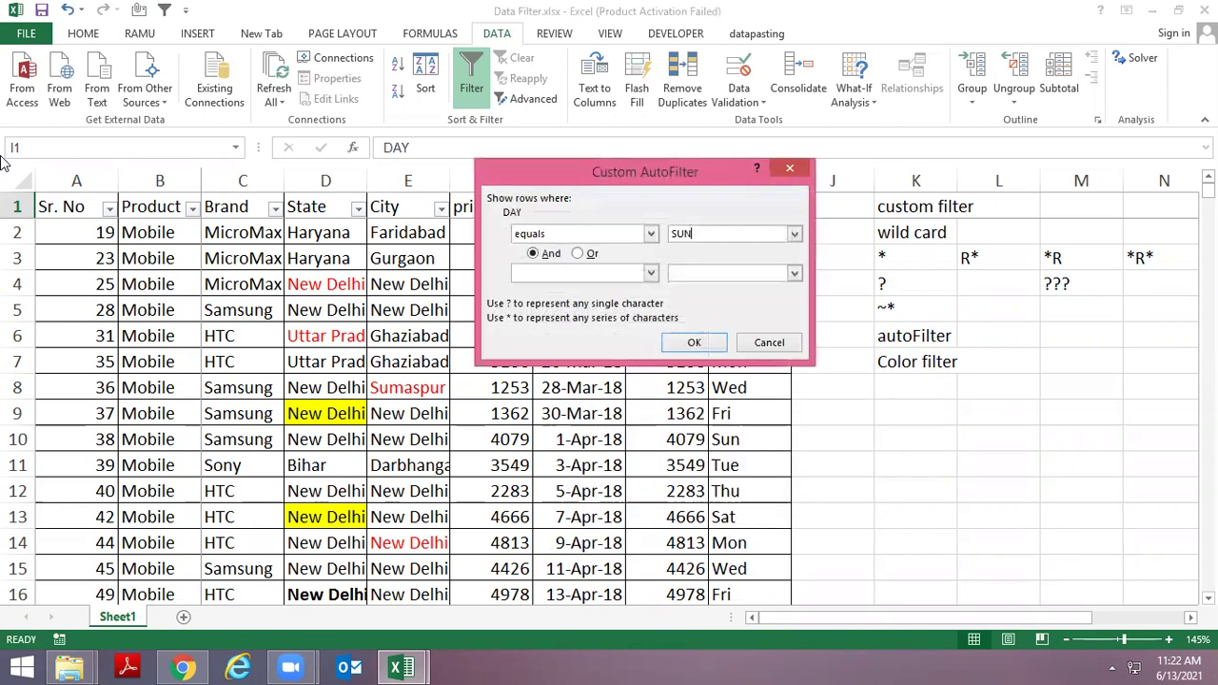
{"action": "key", "text": "Return"}
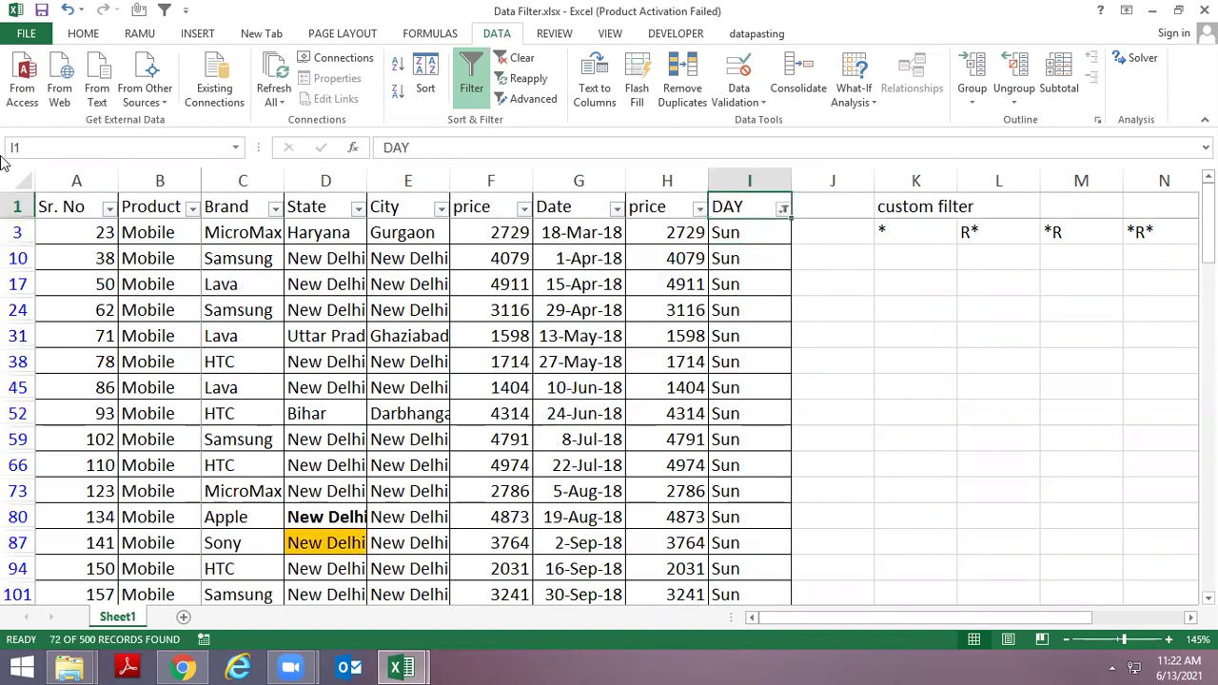
Reopen the DAY column's Text Filters conditions
{"action": "key", "text": "alt+Down"}
{"action": "key", "text": "Down"}
{"action": "key", "text": "Down"}
{"action": "key", "text": "Down"}
{"action": "key", "text": "Down"}
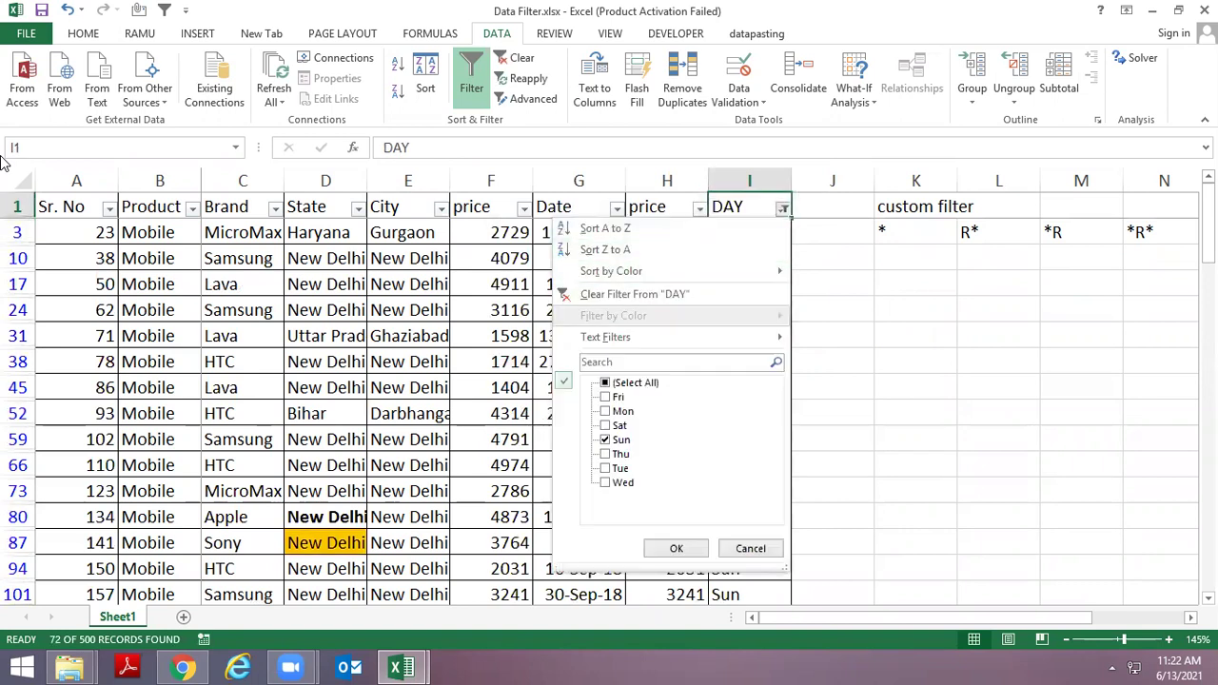
{"action": "key", "text": "Down"}
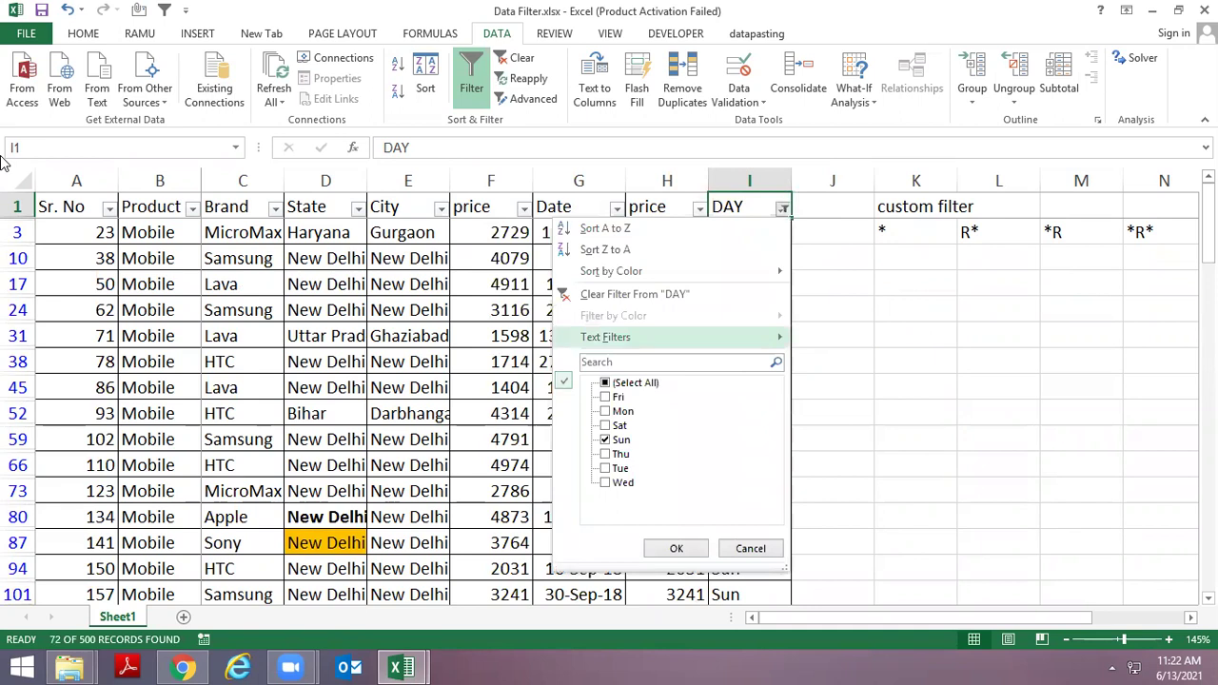
{"action": "key", "text": "Right"}
Filter DAY with does-not-equal SUN and check which days remain
{"action": "key", "text": "Down"}
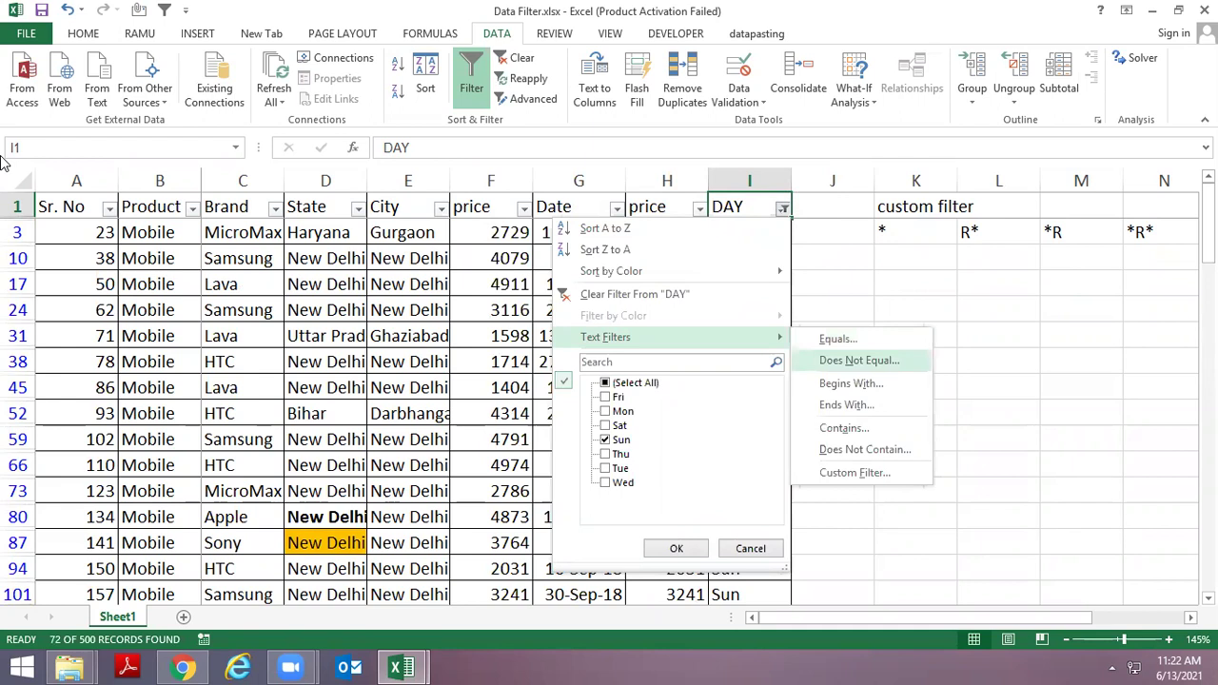
{"action": "key", "text": "Return"}
{"action": "type", "text": "SUN"}
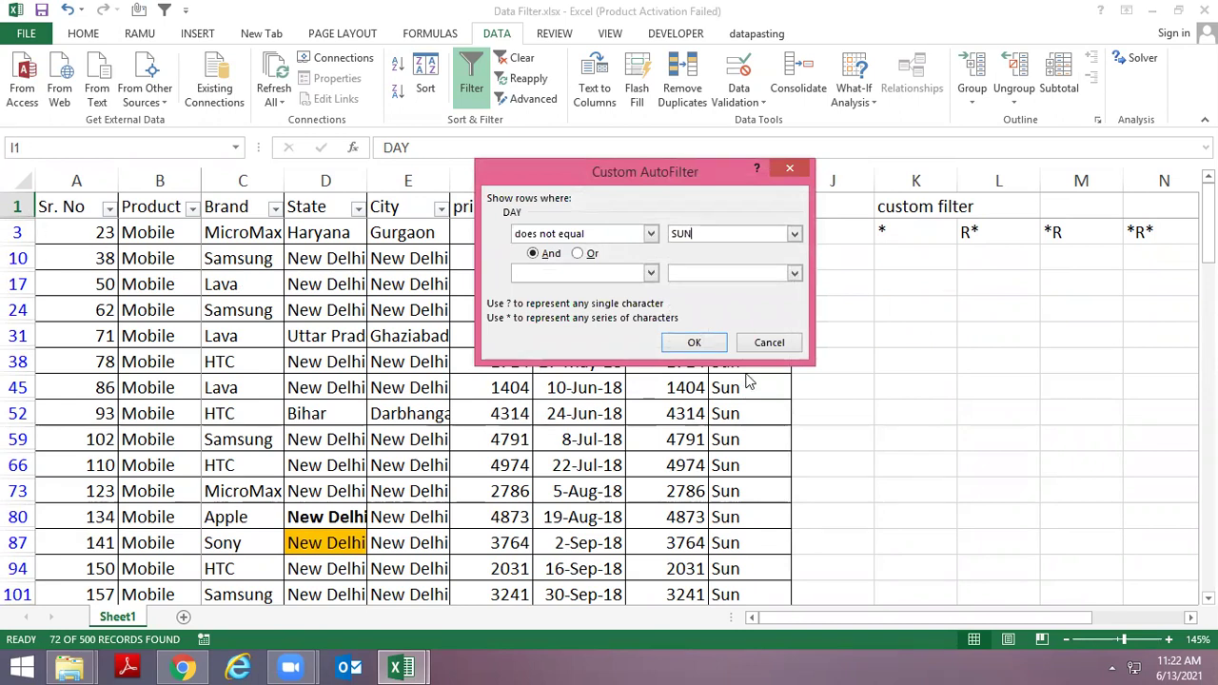
{"action": "left_click", "coordinate": [699, 342]}
{"action": "key", "text": "Down"}
{"action": "key", "text": "Up"}
{"action": "key", "text": "alt+Down"}
{"action": "key", "text": "Escape"}
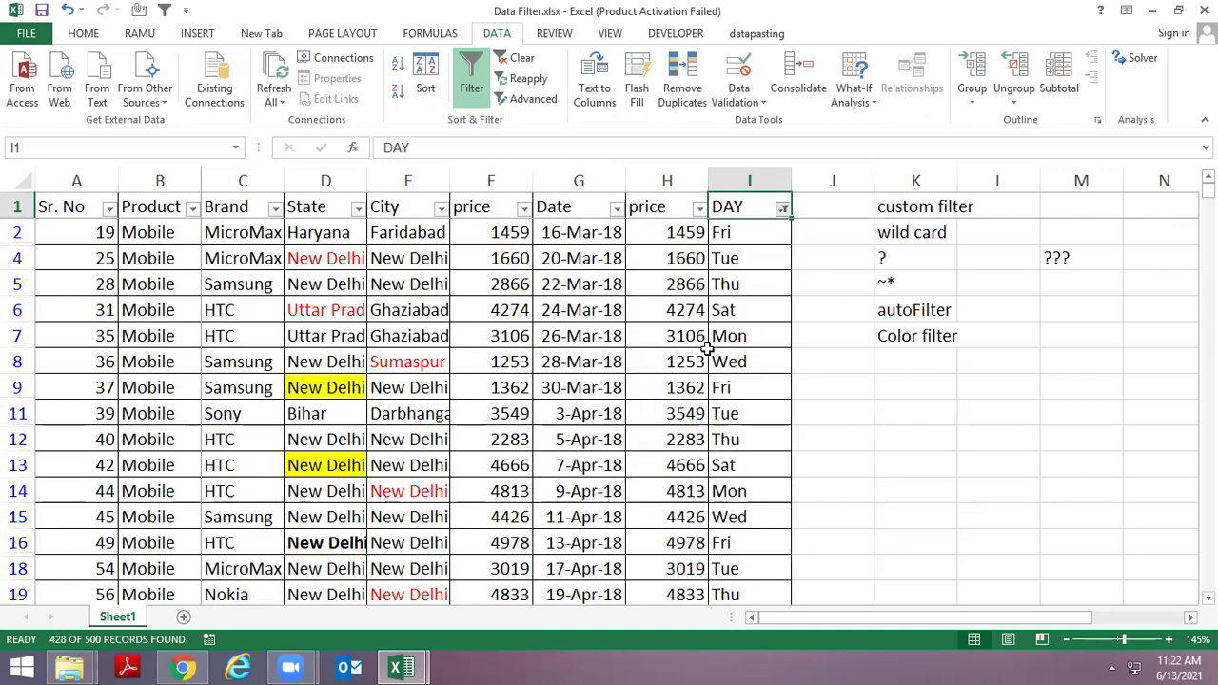
{"action": "key", "text": "Down"}
{"action": "key", "text": "Down"}
{"action": "key", "text": "Down"}
{"action": "key", "text": "Down"}
{"action": "key", "text": "Down"}
{"action": "key", "text": "Down"}
{"action": "key", "text": "Down"}
{"action": "key", "text": "Down"}
{"action": "key", "text": "Down"}
{"action": "key", "text": "Down"}
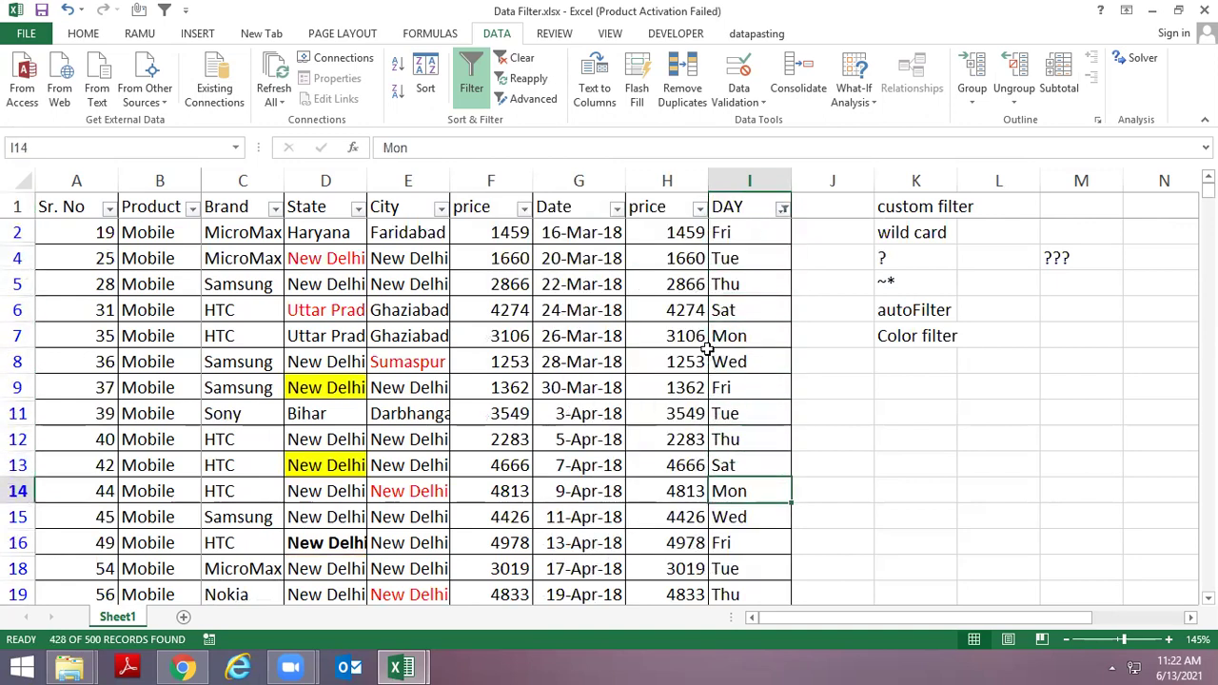
{"action": "key", "text": "ctrl+Up"}
{"action": "key", "text": "alt+Down"}
Change the DAY filter to begins with T, leaving Tue and Thu rows
{"action": "key", "text": "Down"}
{"action": "key", "text": "Down"}
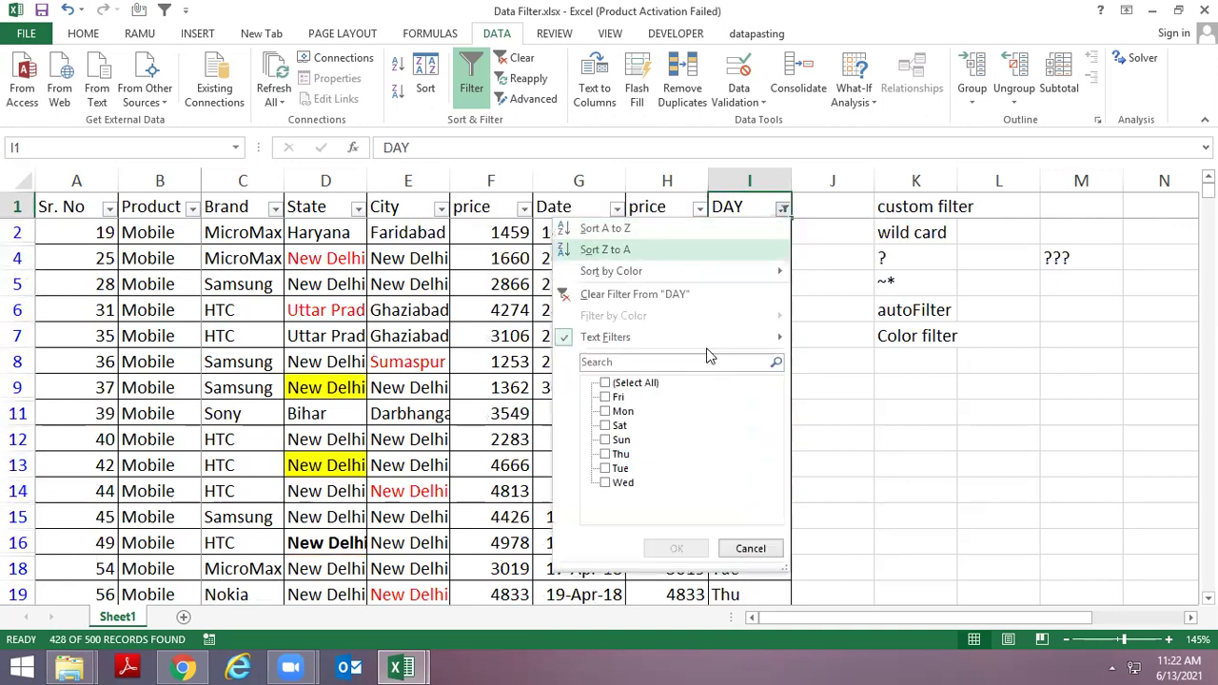
{"action": "key", "text": "Down"}
{"action": "key", "text": "Down"}
{"action": "key", "text": "Right"}
{"action": "key", "text": "Down"}
{"action": "key", "text": "Down"}
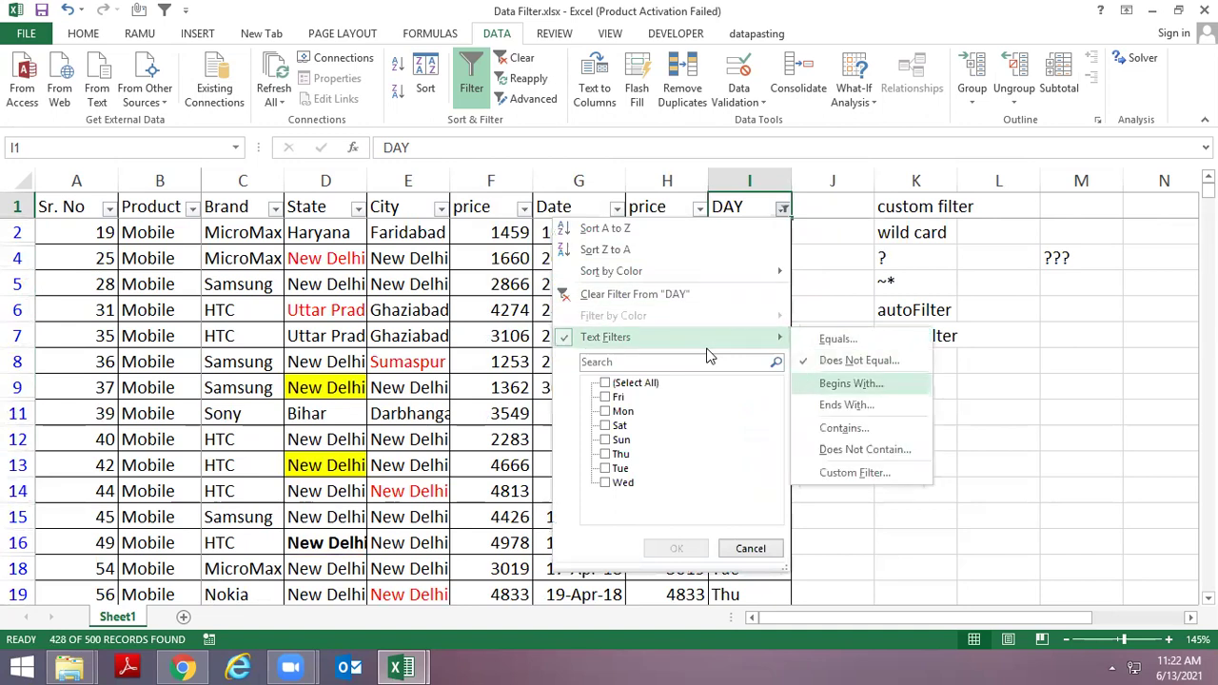
{"action": "key", "text": "Return"}
{"action": "type", "text": "T"}
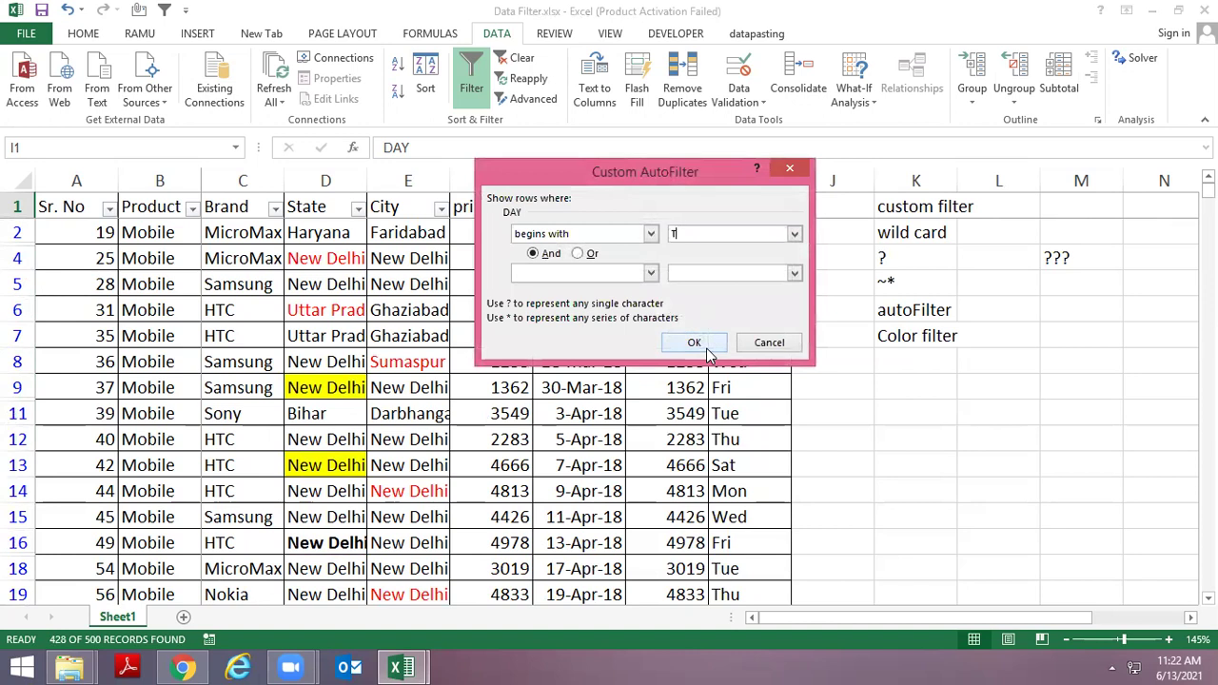
{"action": "left_click", "coordinate": [708, 350]}
{"action": "key", "text": "Down"}
{"action": "key", "text": "Down"}
{"action": "key", "text": "Down"}
{"action": "key", "text": "Down"}
{"action": "key", "text": "Down"}
{"action": "key", "text": "Down"}
{"action": "key", "text": "Down"}
{"action": "key", "text": "Down"}
{"action": "key", "text": "Down"}
{"action": "key", "text": "Down"}
{"action": "key", "text": "Down"}
{"action": "key", "text": "Down"}
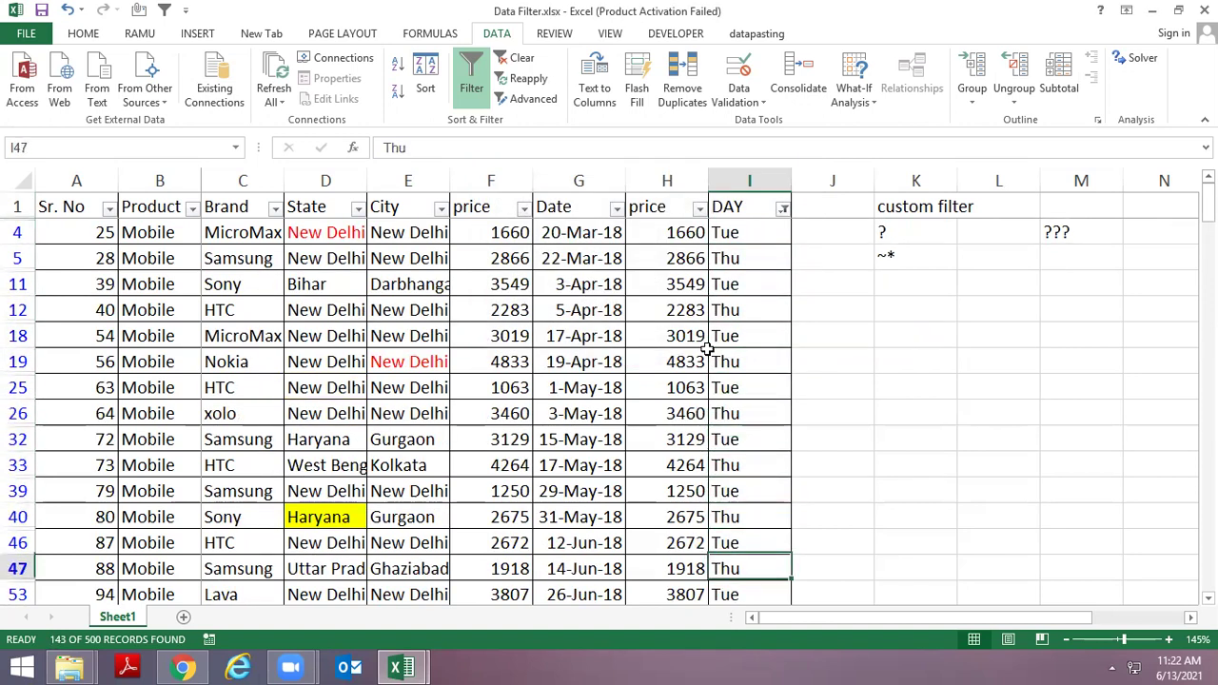
{"action": "key", "text": "Down"}
{"action": "key", "text": "Down"}
{"action": "key", "text": "Down"}
{"action": "key", "text": "Down"}
{"action": "key", "text": "Down"}
{"action": "key", "text": "Down"}
{"action": "key", "text": "Down"}
{"action": "key", "text": "Down"}
{"action": "key", "text": "Down"}
{"action": "key", "text": "Down"}
{"action": "key", "text": "Down"}
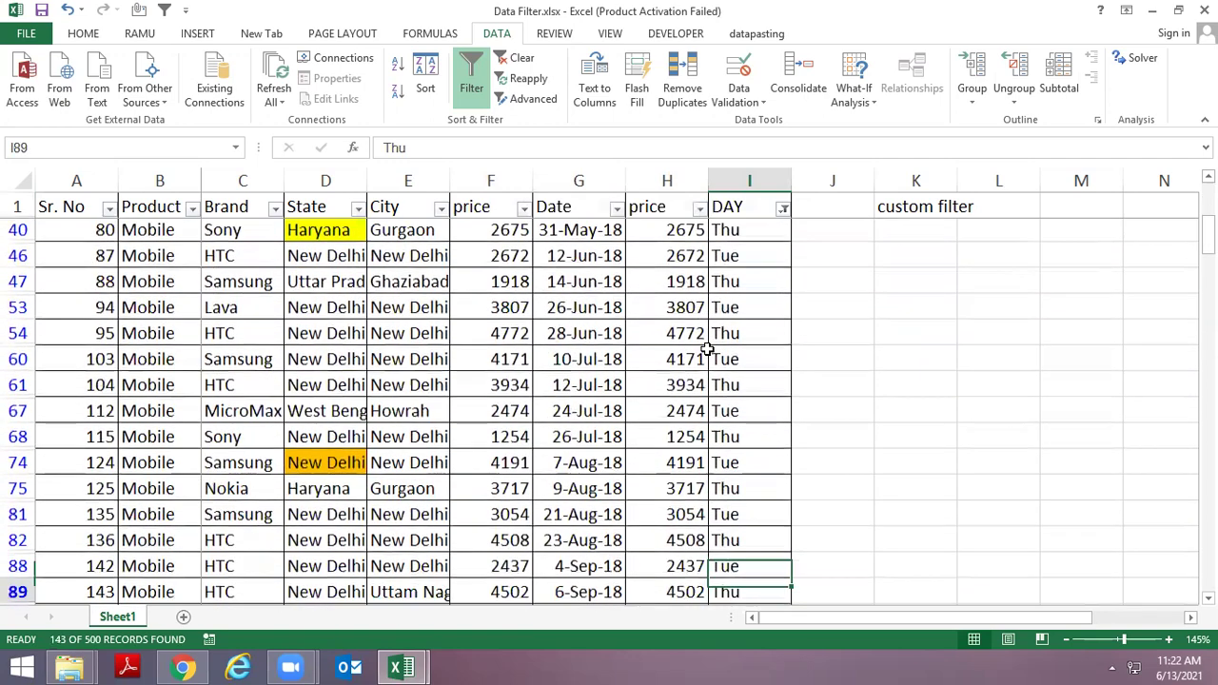
{"action": "key", "text": "Down"}
Filter the DAY column to values ending with N
{"action": "key", "text": "ctrl+Up"}
{"action": "scroll", "coordinate": [707, 351], "scroll_direction": "up", "scroll_amount": 5}
{"action": "key", "text": "alt+Down"}
{"action": "key", "text": "Down"}
{"action": "key", "text": "Down"}
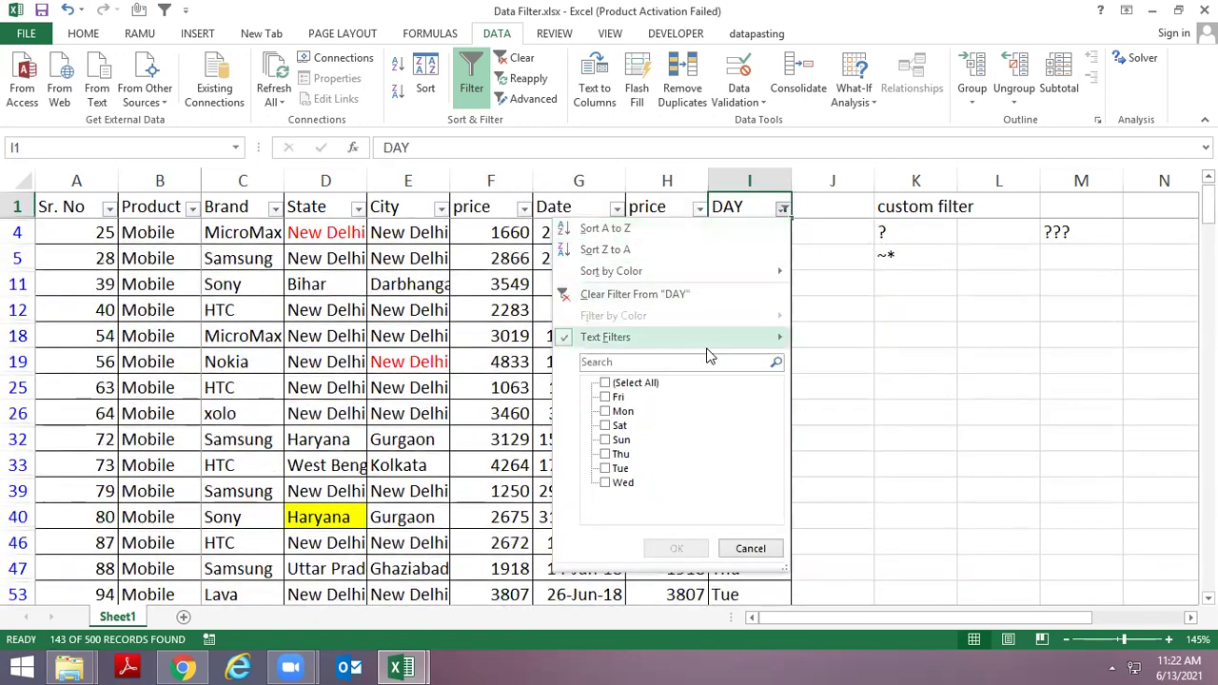
{"action": "key", "text": "Right"}
{"action": "key", "text": "Down"}
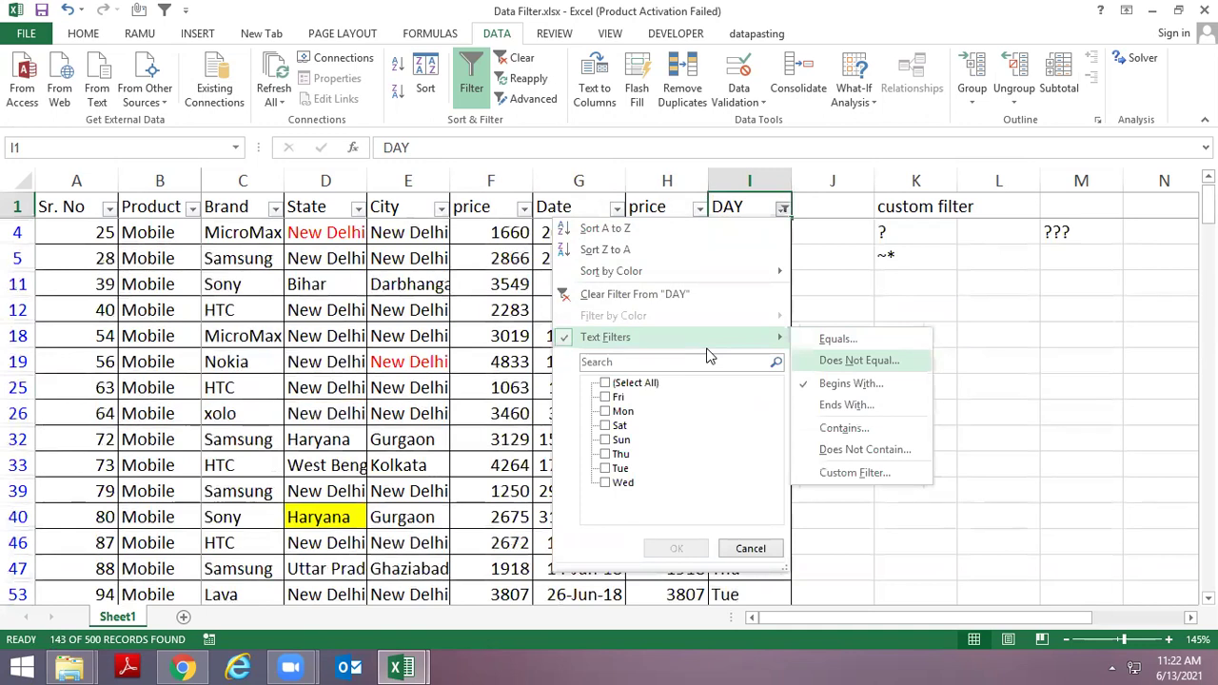
{"action": "key", "text": "Down"}
{"action": "key", "text": "Down"}
{"action": "key", "text": "Return"}
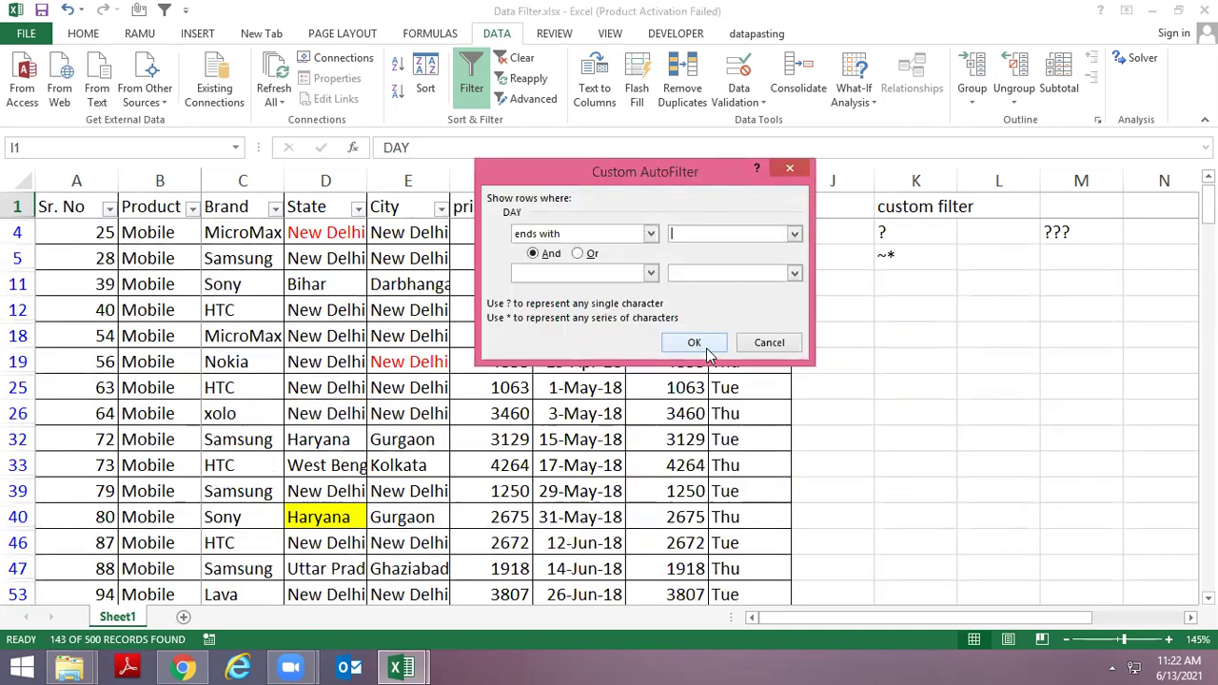
{"action": "type", "text": "N"}
{"action": "left_click", "coordinate": [707, 352]}
{"action": "key", "text": "Down"}
{"action": "key", "text": "Down"}
{"action": "key", "text": "Down"}
{"action": "key", "text": "Down"}
{"action": "key", "text": "Down"}
{"action": "key", "text": "Down"}
{"action": "key", "text": "Down"}
{"action": "key", "text": "Down"}
{"action": "key", "text": "Down"}
{"action": "key", "text": "Down"}
{"action": "key", "text": "Down"}
{"action": "key", "text": "Down"}
Change the DAY filter to contains S, leaving Sat and Sun rows (143 of 500)
{"action": "key", "text": "Down"}
{"action": "key", "text": "Down"}
{"action": "key", "text": "Down"}
{"action": "key", "text": "Down"}
{"action": "key", "text": "Down"}
{"action": "key", "text": "Down"}
{"action": "key", "text": "Down"}
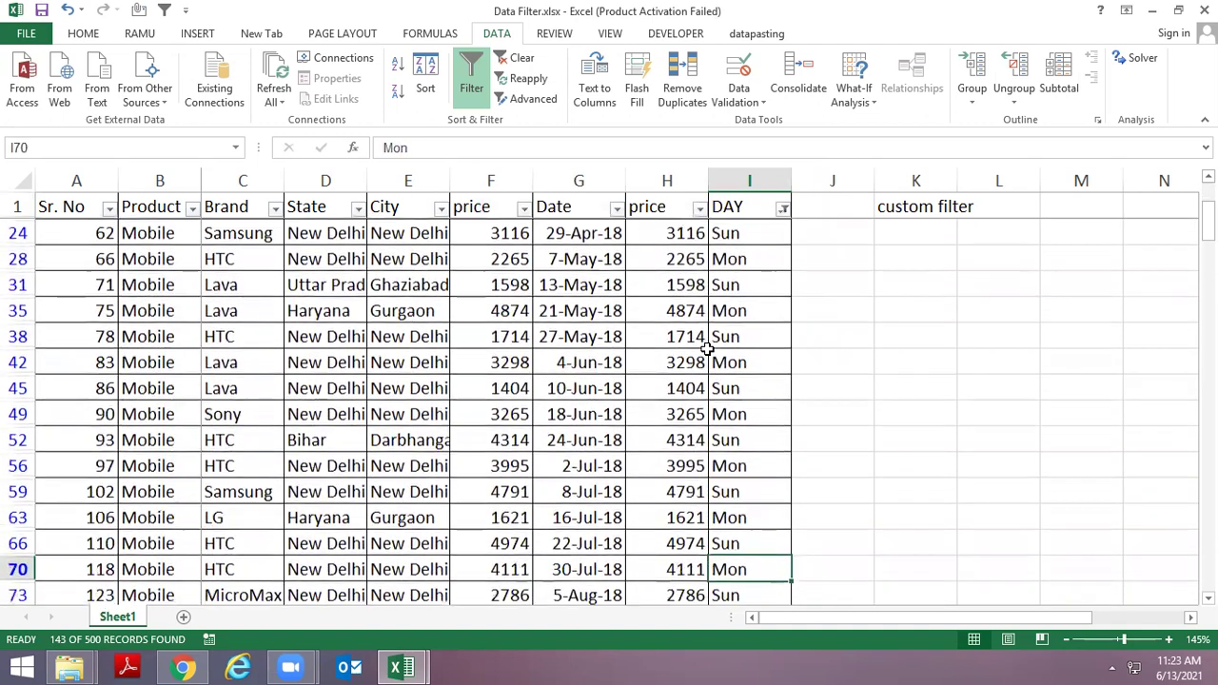
{"action": "key", "text": "ctrl+Up"}
{"action": "key", "text": "alt+Down"}
{"action": "key", "text": "Down"}
{"action": "key", "text": "Down"}
{"action": "key", "text": "Down"}
{"action": "key", "text": "Down"}
{"action": "key", "text": "Down"}
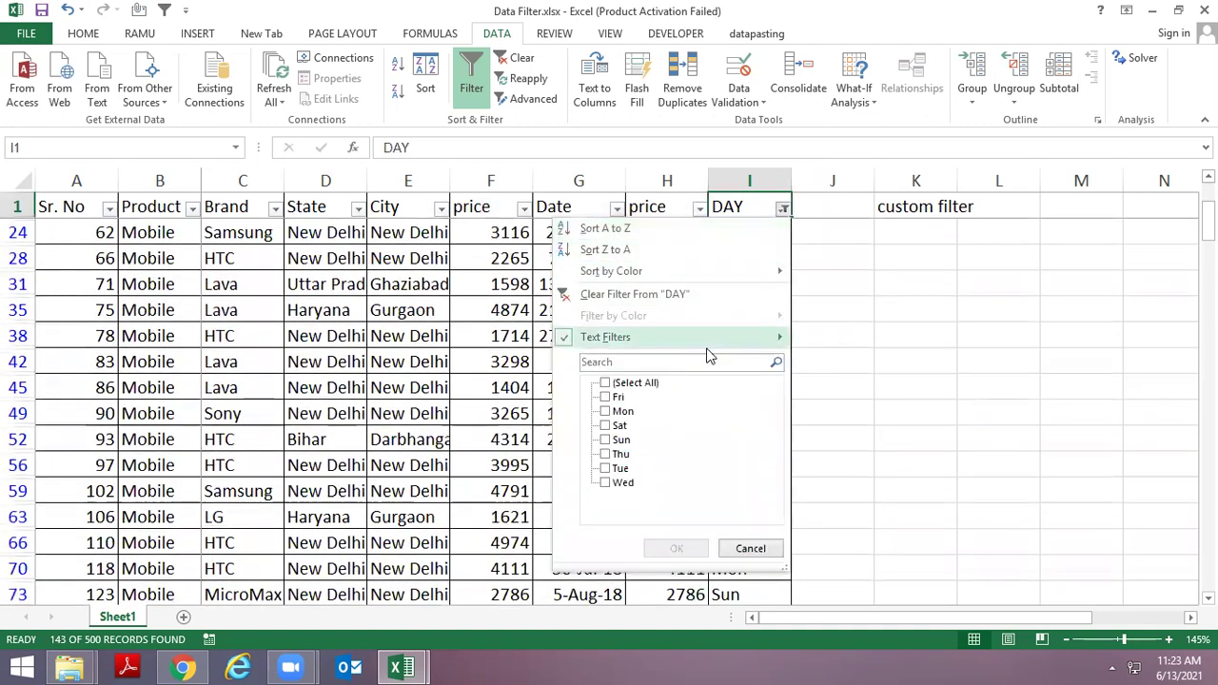
{"action": "key", "text": "Right"}
{"action": "key", "text": "Down"}
{"action": "key", "text": "Down"}
{"action": "key", "text": "Down"}
{"action": "key", "text": "Down"}
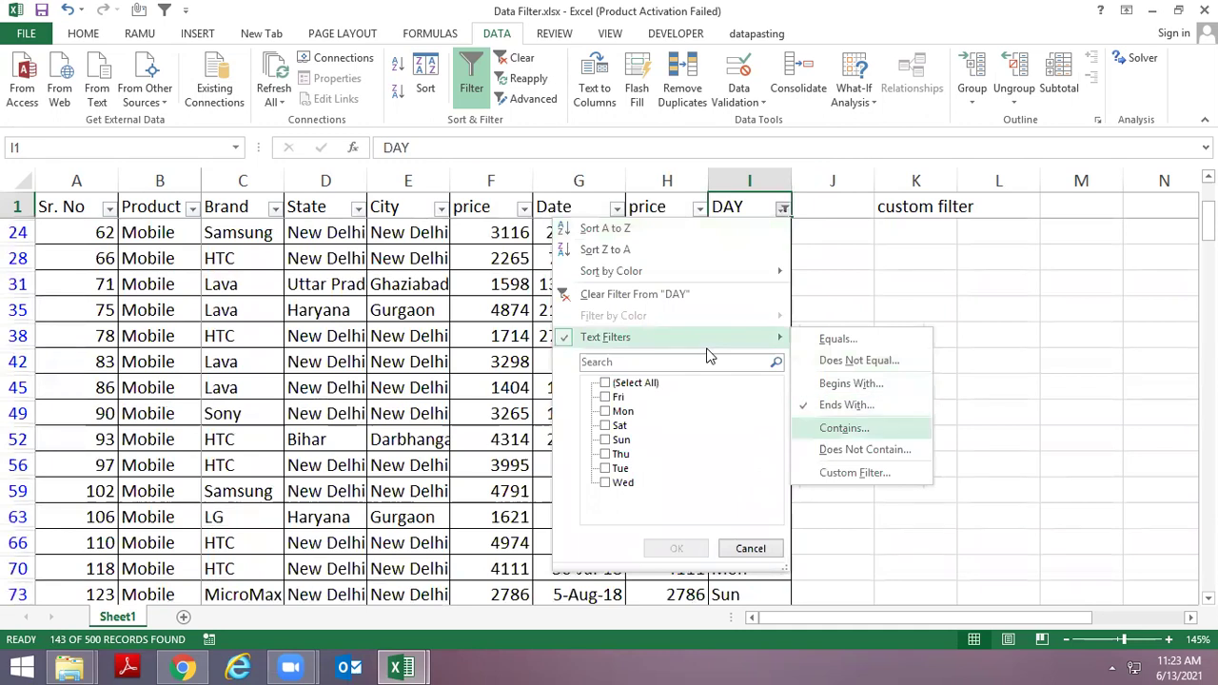
{"action": "key", "text": "Return"}
{"action": "type", "text": "S"}
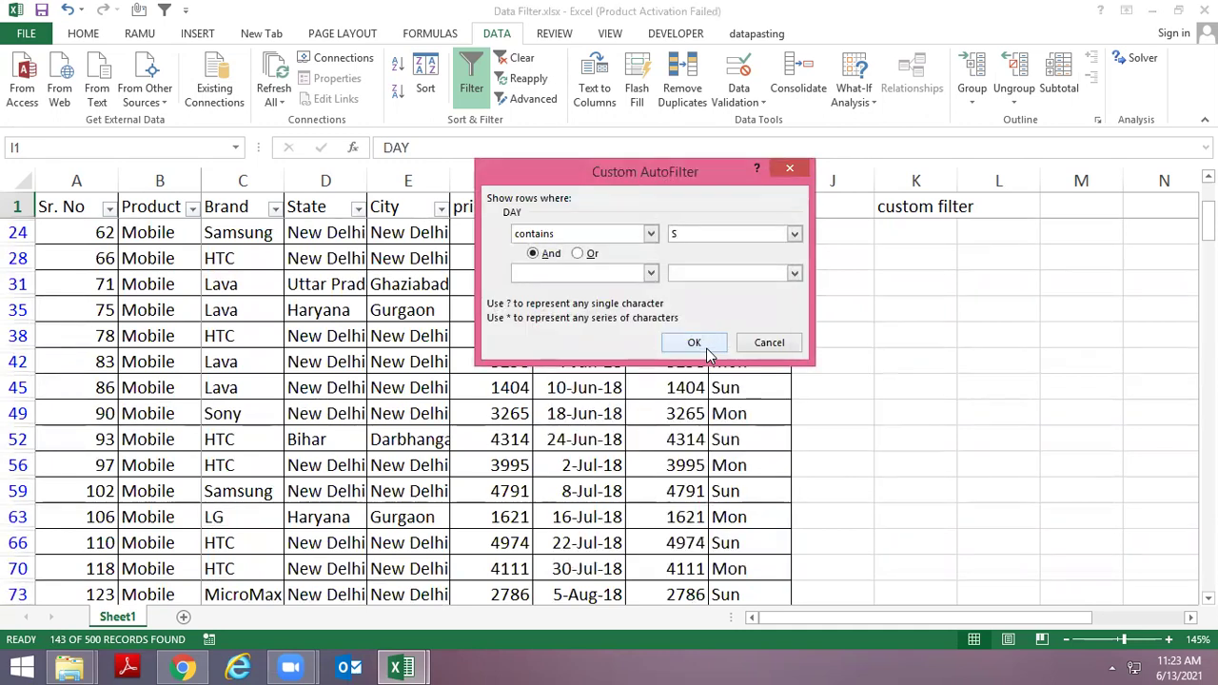
{"action": "left_click", "coordinate": [707, 355]}
{"action": "scroll", "coordinate": [707, 349], "scroll_direction": "up", "scroll_amount": 2}
{"action": "key", "text": "Down"}
{"action": "key", "text": "Down"}
{"action": "key", "text": "Down"}
Browse the DAY rows and try the Contains text filter for the DAY column
{"action": "key", "text": "Down"}
{"action": "key", "text": "Down"}
{"action": "key", "text": "Down"}
{"action": "key", "text": "Down"}
{"action": "key", "text": "Down"}
{"action": "key", "text": "Down"}
{"action": "key", "text": "Down"}
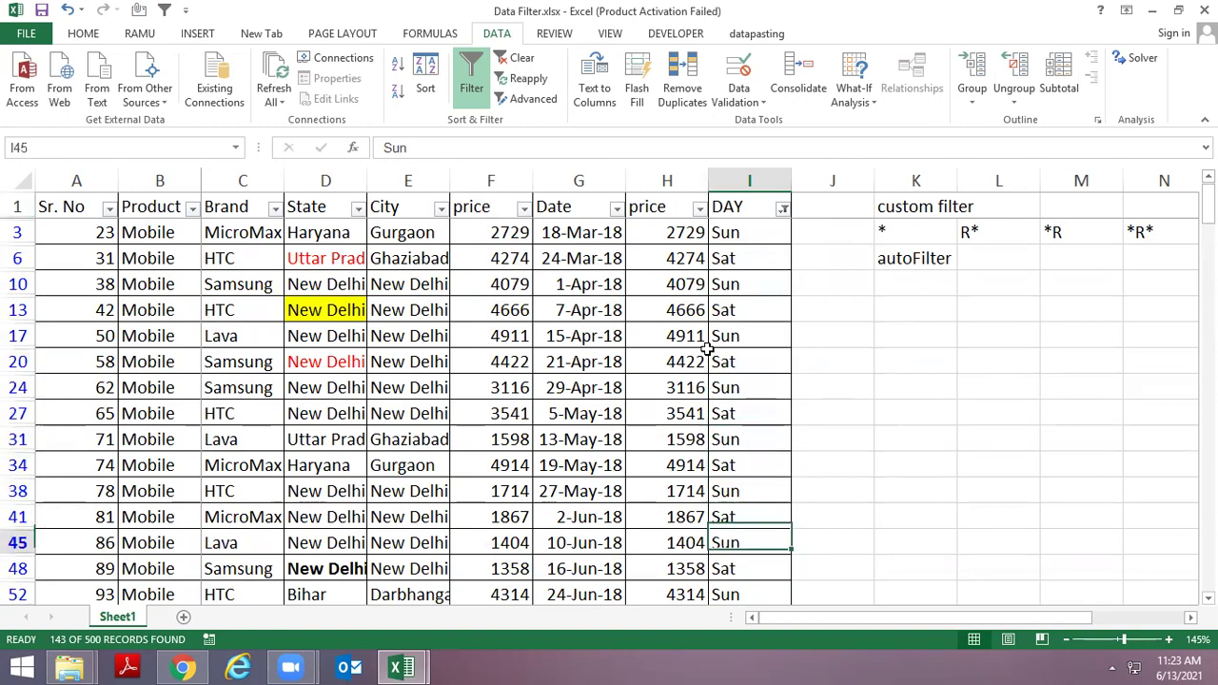
{"action": "key", "text": "Down"}
{"action": "key", "text": "Down"}
{"action": "key", "text": "Down"}
{"action": "key", "text": "Down"}
{"action": "key", "text": "Down"}
{"action": "key", "text": "Down"}
{"action": "key", "text": "Down"}
{"action": "key", "text": "Down"}
{"action": "key", "text": "Down"}
{"action": "key", "text": "Down"}
{"action": "key", "text": "Down"}
{"action": "key", "text": "Down"}
{"action": "key", "text": "Down"}
{"action": "key", "text": "Down"}
{"action": "key", "text": "Down"}
{"action": "key", "text": "Down"}
{"action": "key", "text": "Down"}
{"action": "key", "text": "Down"}
{"action": "key", "text": "Down"}
{"action": "key", "text": "Down"}
{"action": "key", "text": "Down"}
{"action": "key", "text": "ctrl+Up"}
{"action": "key", "text": "alt+Down"}
{"action": "key", "text": "f"}
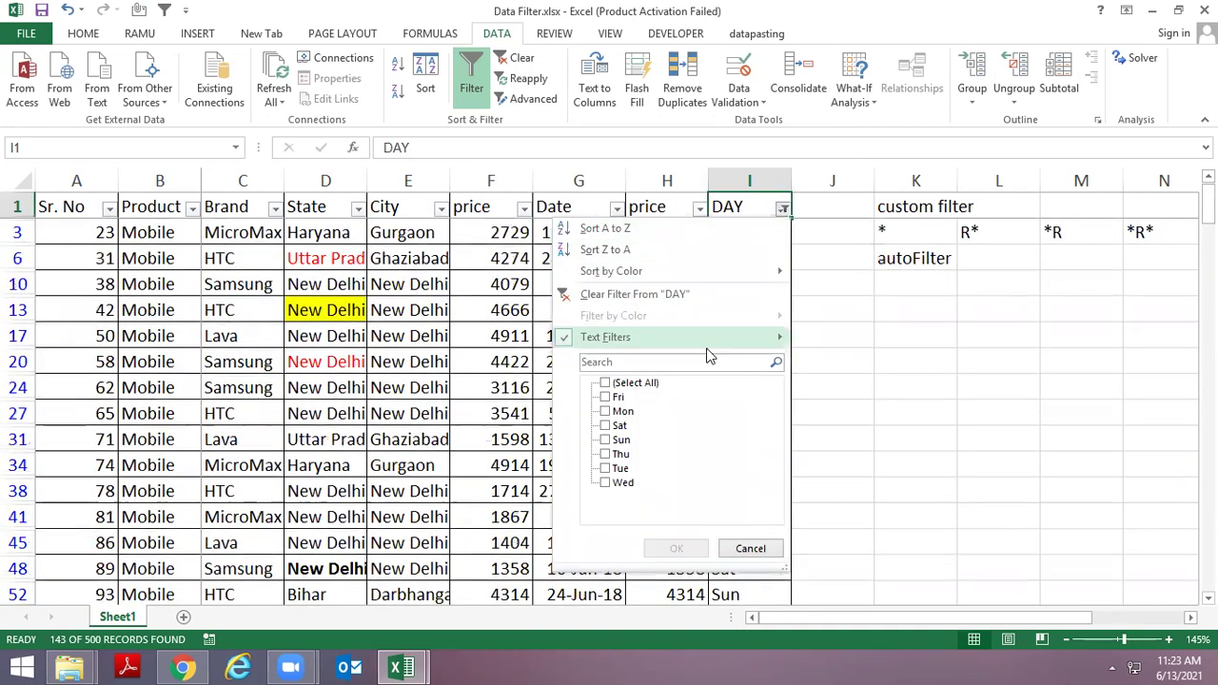
{"action": "key", "text": "Right"}
{"action": "key", "text": "Down"}
{"action": "key", "text": "Down"}
{"action": "key", "text": "Down"}
Search the DAY filter for R to keep only the 72 Fri rows, then review them
{"action": "key", "text": "Down"}
{"action": "key", "text": "Return"}
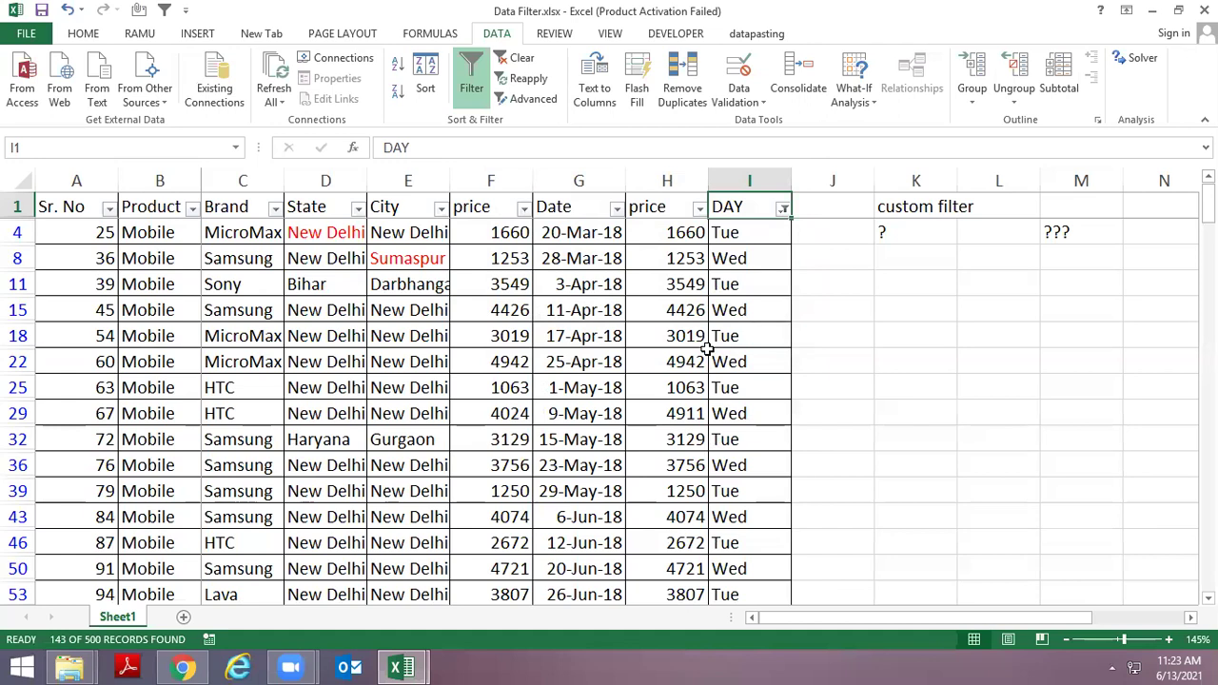
{"action": "key", "text": "Down"}
{"action": "key", "text": "Down"}
{"action": "key", "text": "ctrl+Up"}
{"action": "key", "text": "alt+Down"}
{"action": "key", "text": "Down"}
{"action": "key", "text": "Down"}
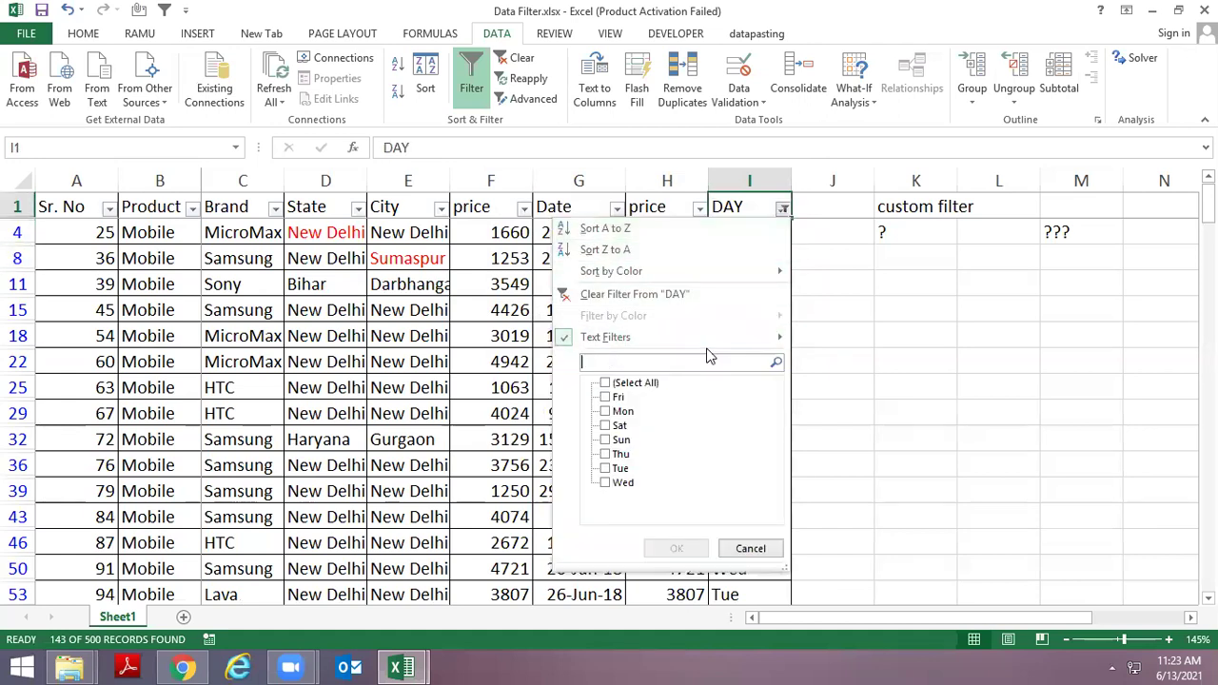
{"action": "type", "text": "R"}
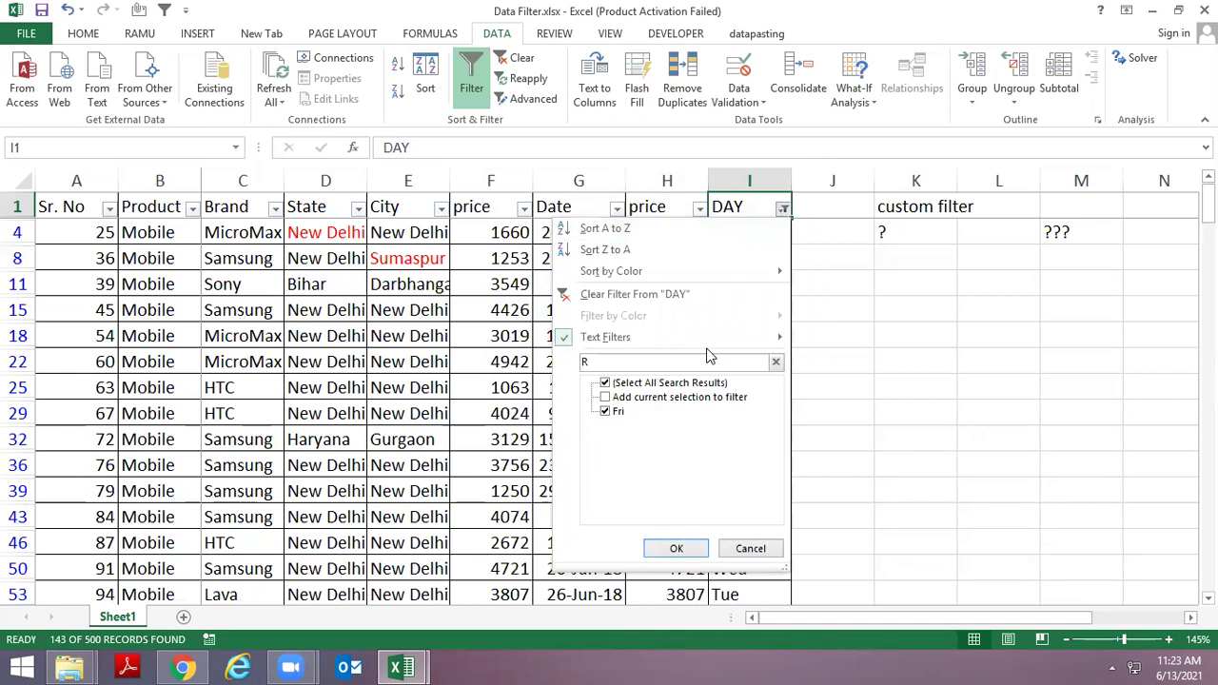
{"action": "key", "text": "Return"}
{"action": "key", "text": "Down"}
{"action": "key", "text": "Down"}
{"action": "key", "text": "Up"}
{"action": "key", "text": "Up"}
{"action": "key", "text": "Up"}
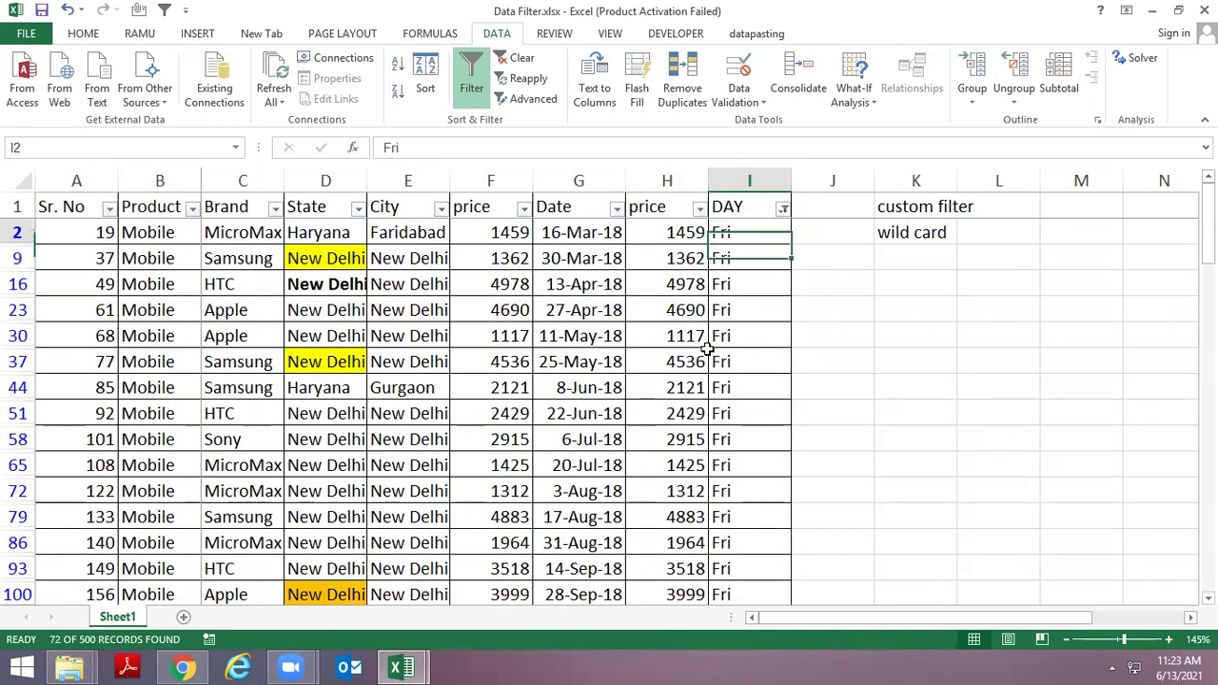
{"action": "key", "text": "Up"}
{"action": "key", "text": "alt+Down"}
Browse DAY's text filter conditions, comparing Contains with Does Not Contain
{"action": "key", "text": "Down"}
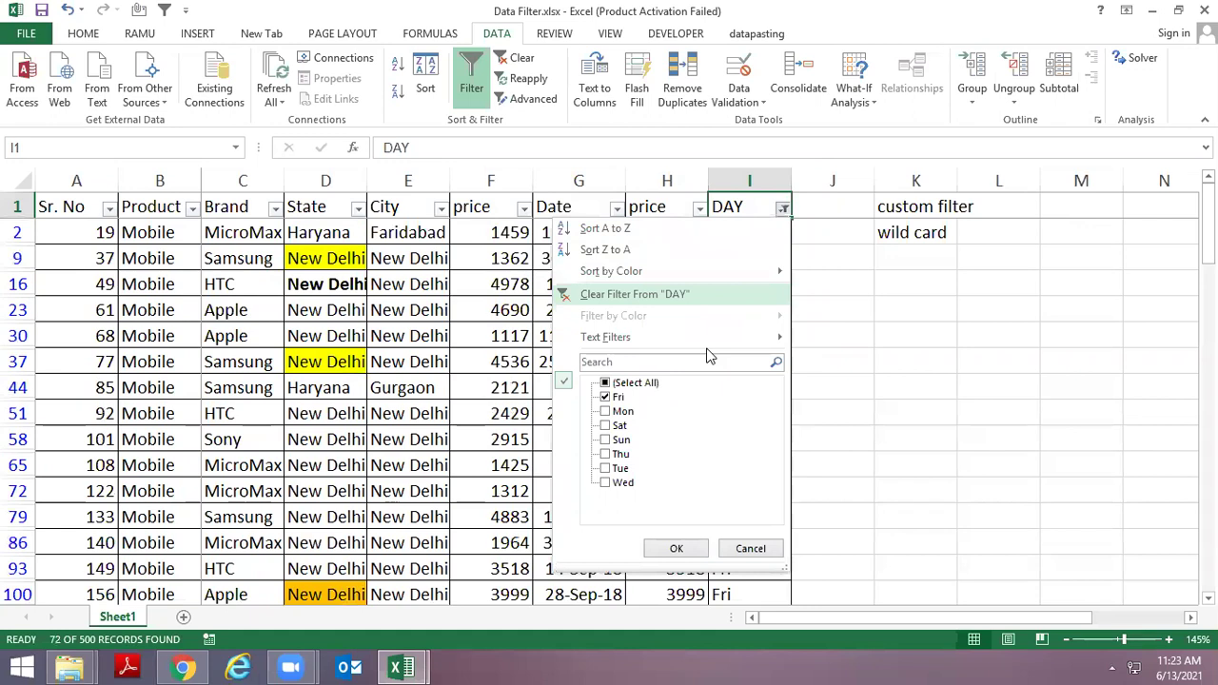
{"action": "key", "text": "Down"}
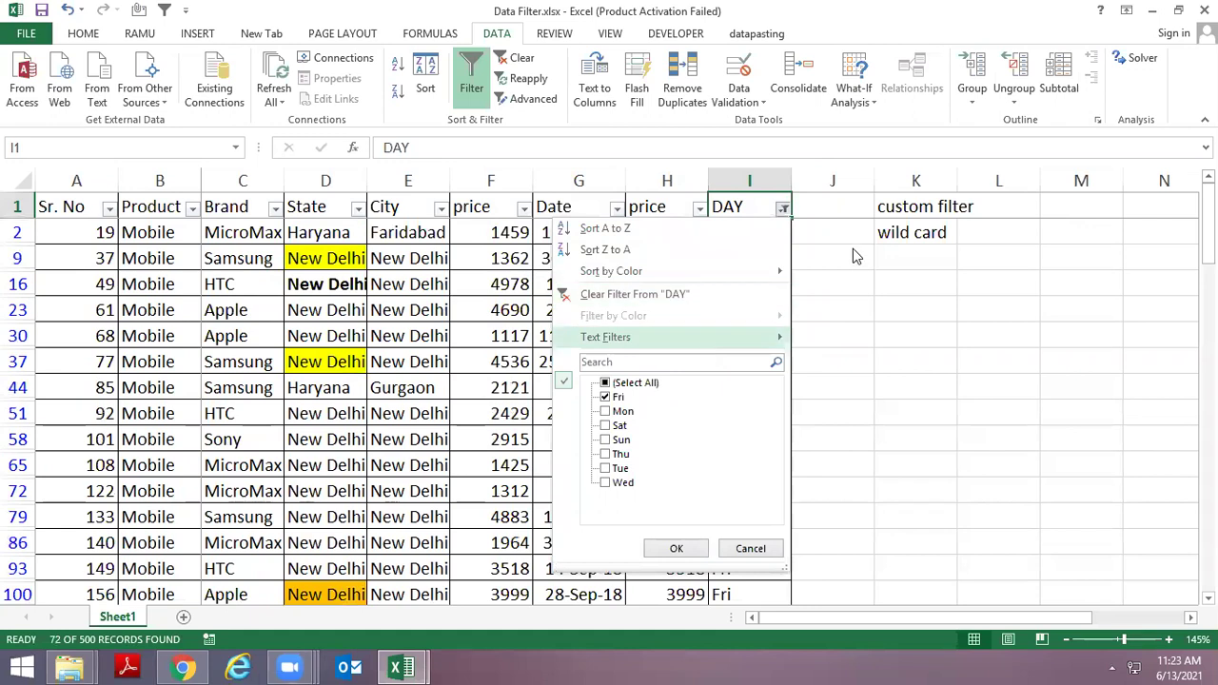
{"action": "key", "text": "Escape"}
{"action": "key", "text": "alt+Down"}
{"action": "key", "text": "Down"}
{"action": "key", "text": "Down"}
{"action": "key", "text": "Right"}
{"action": "key", "text": "Down"}
{"action": "key", "text": "Down"}
{"action": "key", "text": "Down"}
{"action": "key", "text": "Down"}
{"action": "key", "text": "Down"}
{"action": "key", "text": "Up"}
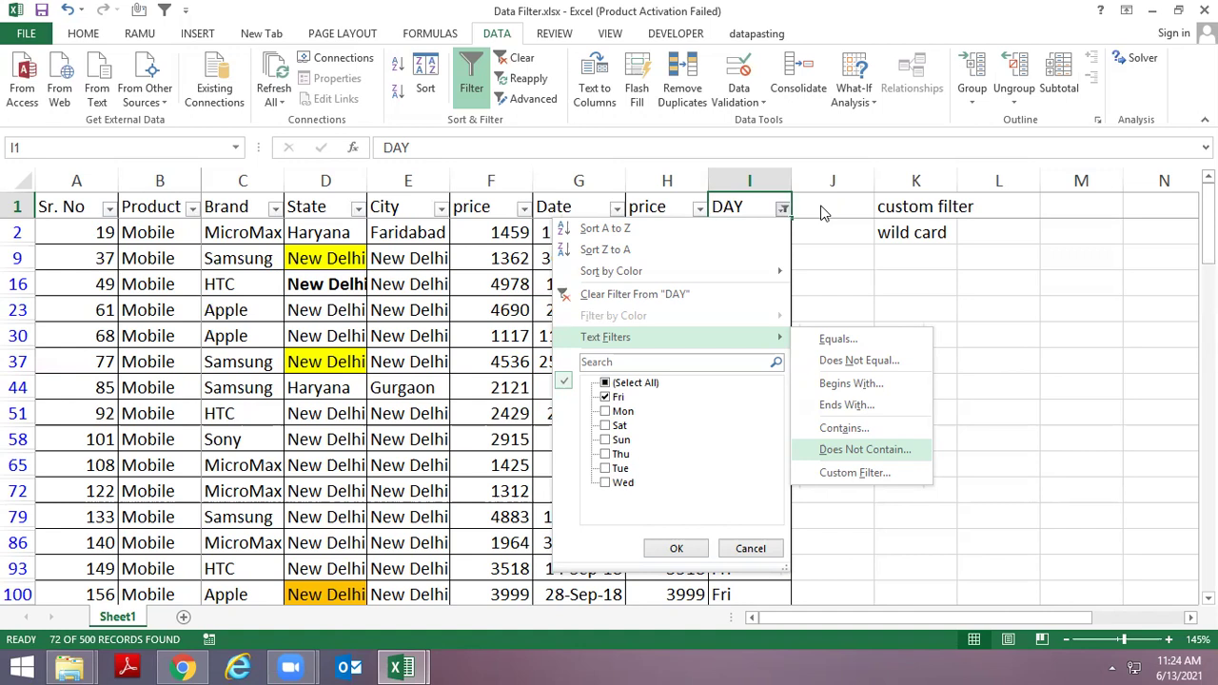
{"action": "key", "text": "Up"}
{"action": "key", "text": "Down"}
{"action": "key", "text": "Up"}
{"action": "key", "text": "Down"}
{"action": "key", "text": "Up"}
{"action": "key", "text": "Down"}
{"action": "key", "text": "Up"}
{"action": "key", "text": "Down"}
{"action": "key", "text": "Up"}
{"action": "key", "text": "Down"}
Apply a Does Not Contain T filter to DAY, leaving 286 of 500 records
{"action": "key", "text": "Up"}
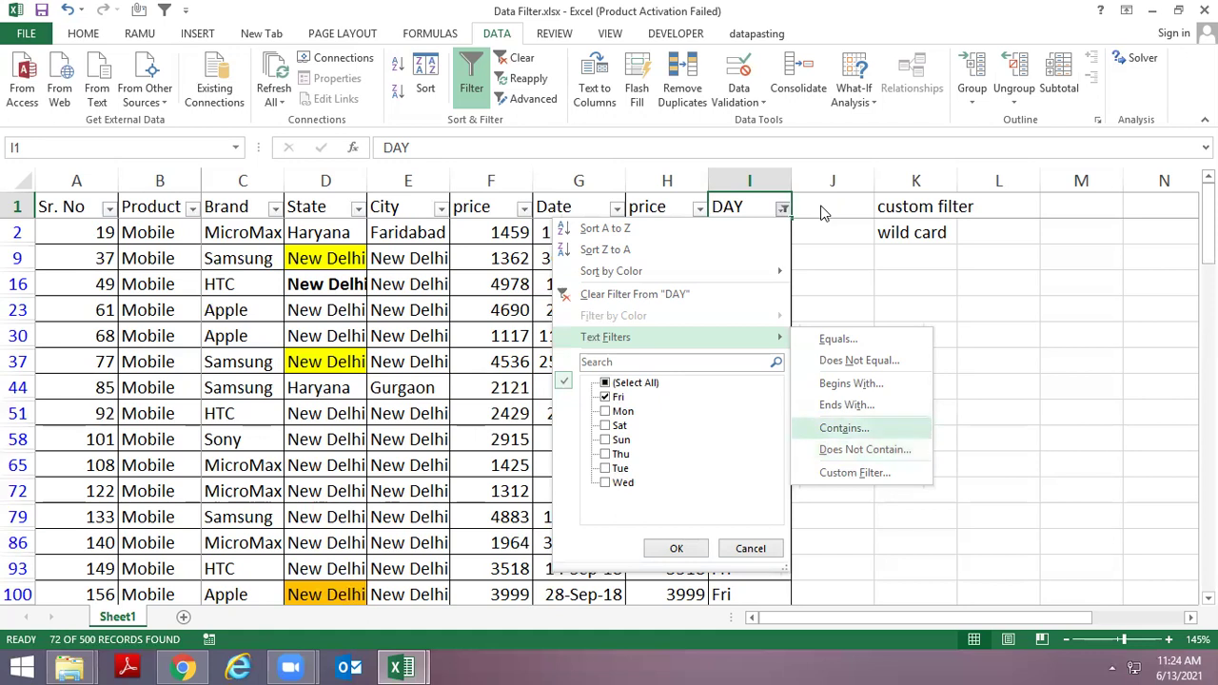
{"action": "key", "text": "Down"}
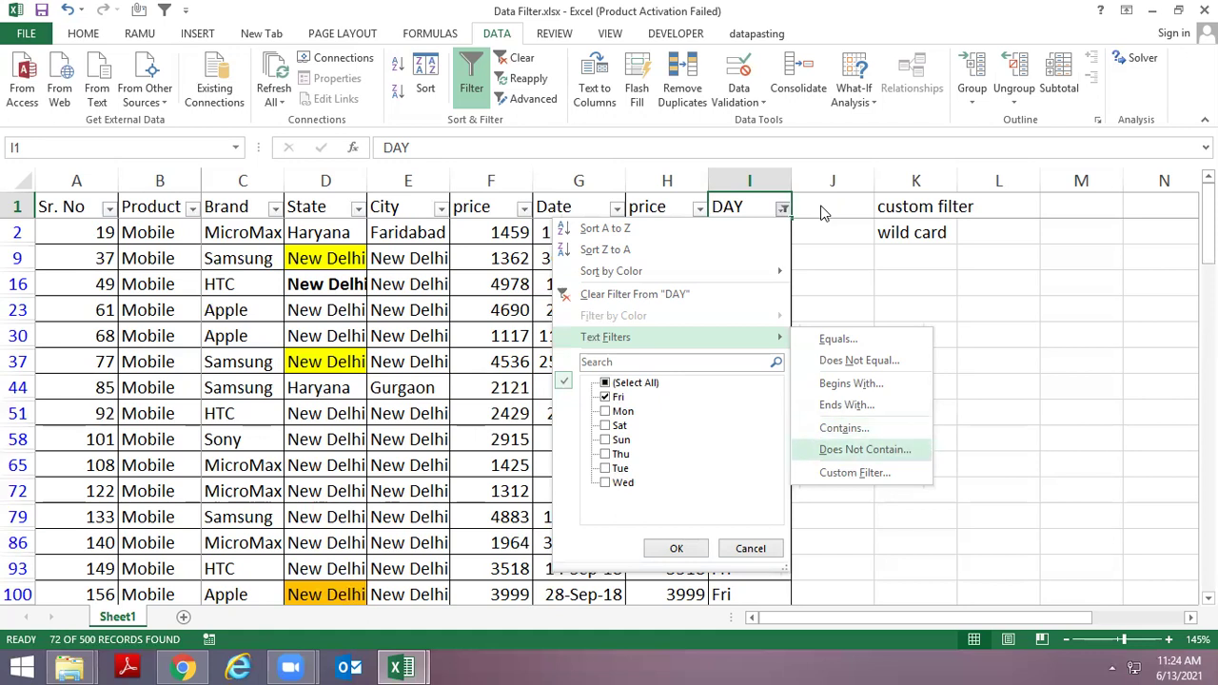
{"action": "key", "text": "Return"}
{"action": "type", "text": "T"}
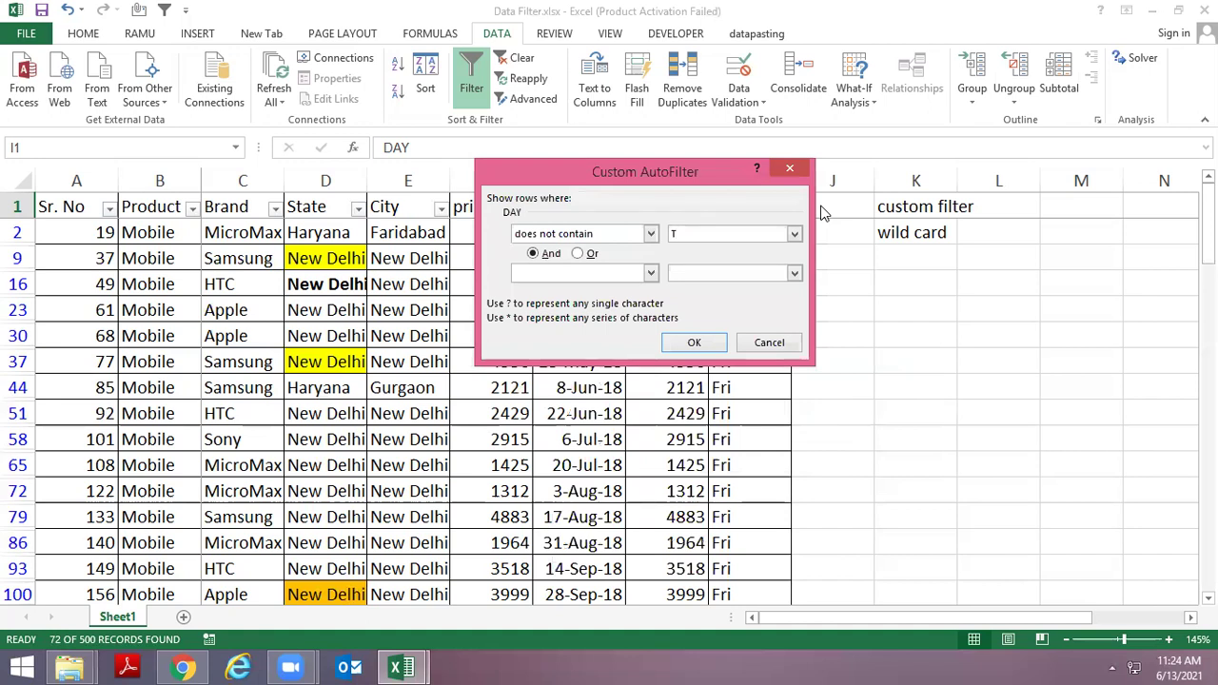
{"action": "key", "text": "Return"}
{"action": "key", "text": "Down"}
{"action": "key", "text": "Down"}
{"action": "key", "text": "Down"}
{"action": "key", "text": "Down"}
{"action": "key", "text": "Down"}
{"action": "key", "text": "Down"}
{"action": "key", "text": "Down"}
{"action": "key", "text": "Down"}
{"action": "key", "text": "Down"}
{"action": "key", "text": "Down"}
Return to the DAY header and reopen its text filter choices
{"action": "key", "text": "Down"}
{"action": "key", "text": "Down"}
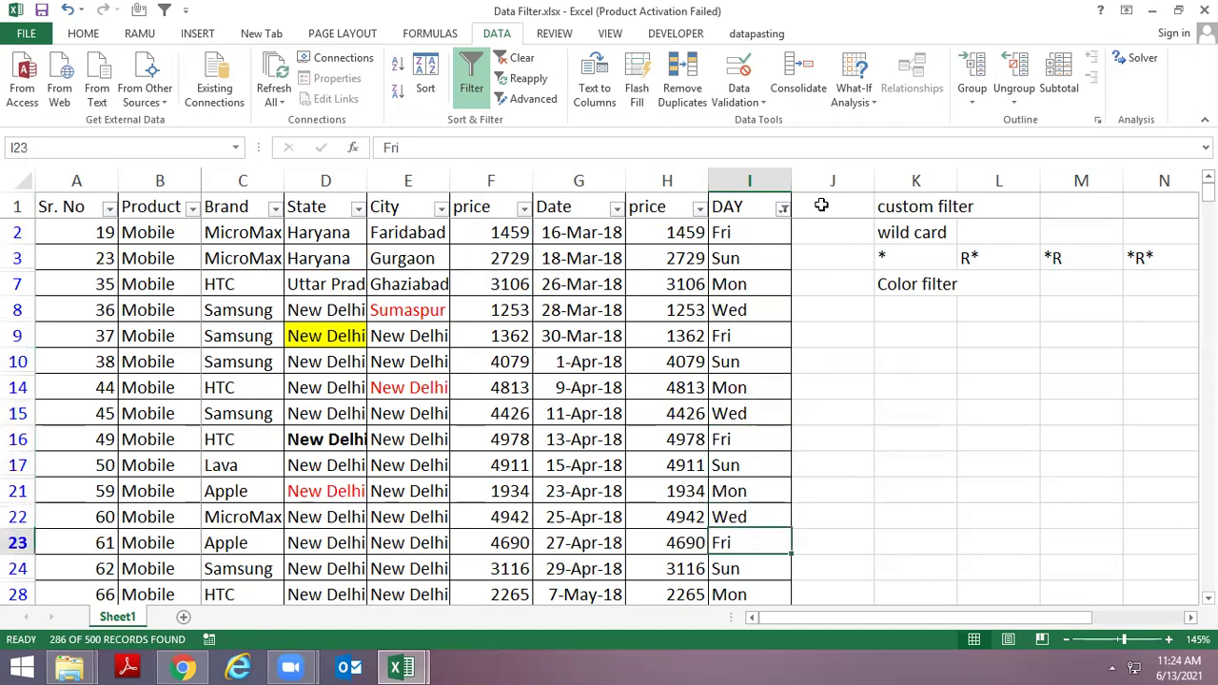
{"action": "key", "text": "Down"}
{"action": "key", "text": "Down"}
{"action": "key", "text": "Down"}
{"action": "key", "text": "Down"}
{"action": "key", "text": "Down"}
{"action": "key", "text": "Down"}
{"action": "key", "text": "ctrl+Up"}
{"action": "key", "text": "Down"}
{"action": "key", "text": "Up"}
{"action": "key", "text": "alt+Down"}
{"action": "key", "text": "Down"}
{"action": "key", "text": "Down"}
{"action": "key", "text": "Down"}
{"action": "key", "text": "Down"}
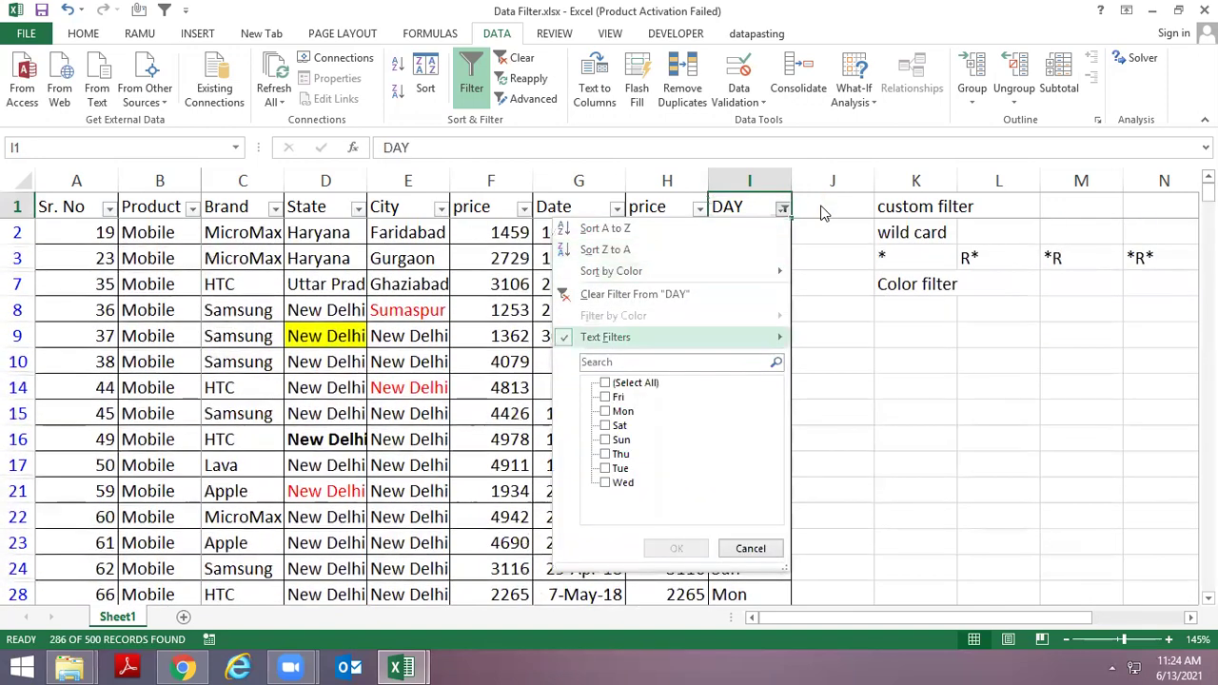
{"action": "key", "text": "Right"}
{"action": "key", "text": "Down"}
{"action": "key", "text": "Down"}
{"action": "key", "text": "Down"}
{"action": "key", "text": "Down"}
{"action": "key", "text": "Down"}
{"action": "key", "text": "Down"}
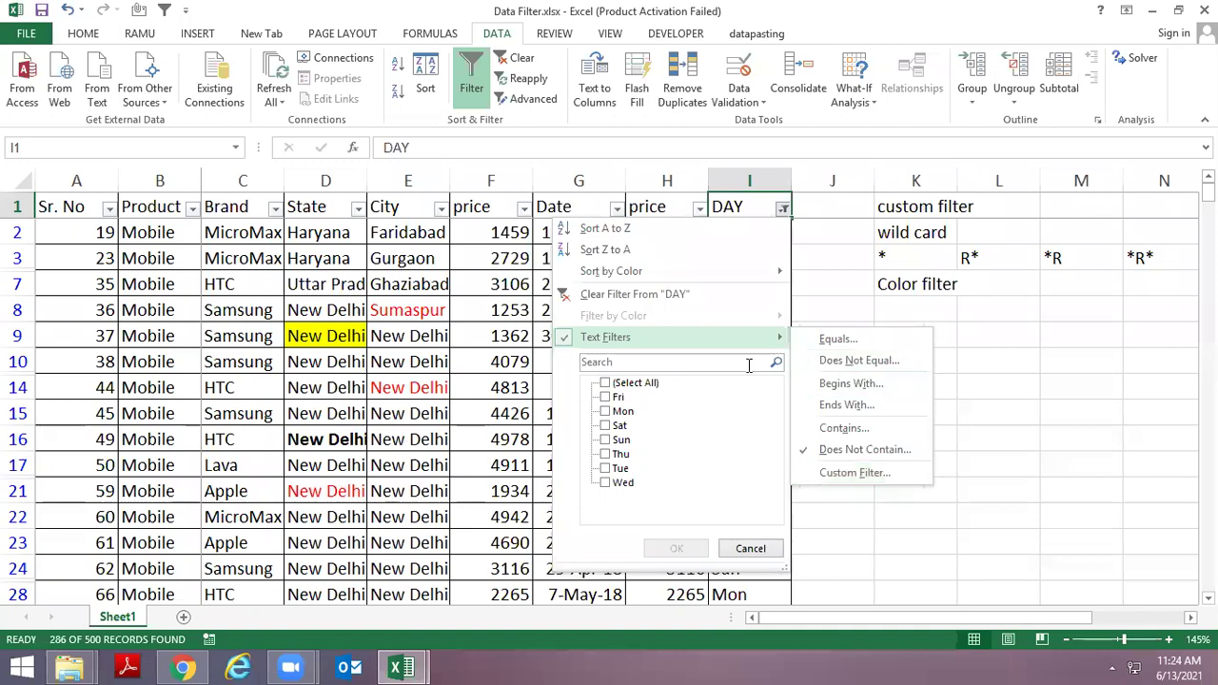
{"action": "left_click", "coordinate": [699, 366]}
{"action": "type", "text": "T"}
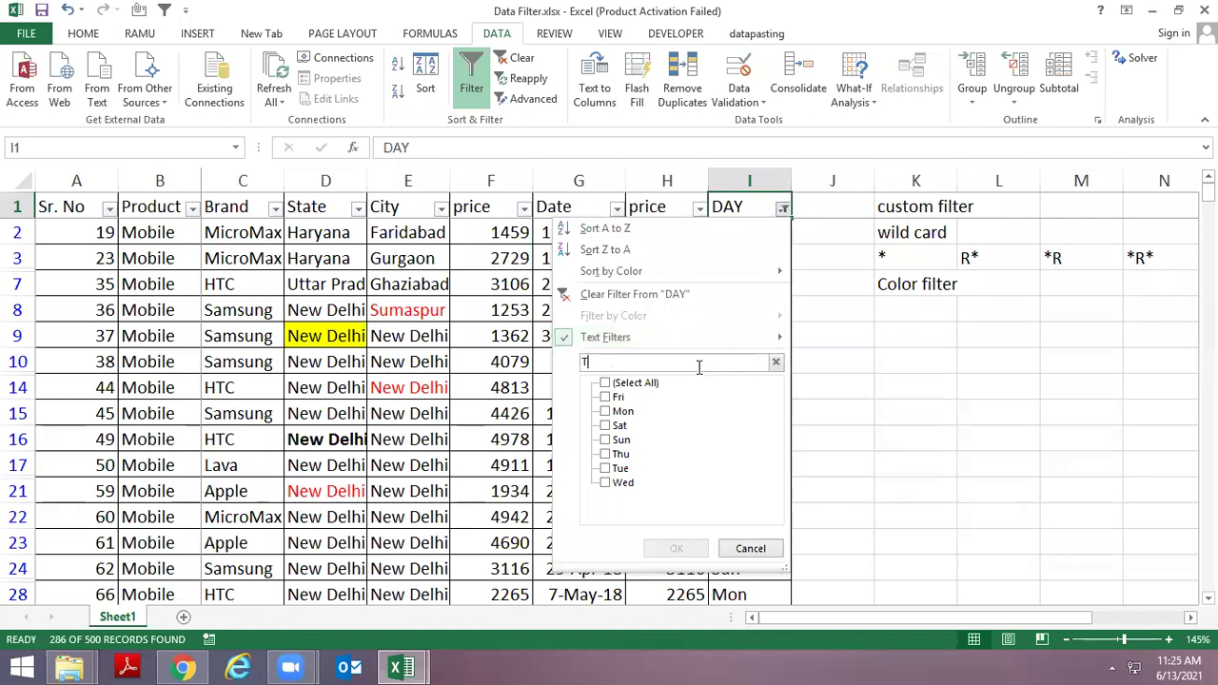
{"action": "type", "text": "*"}
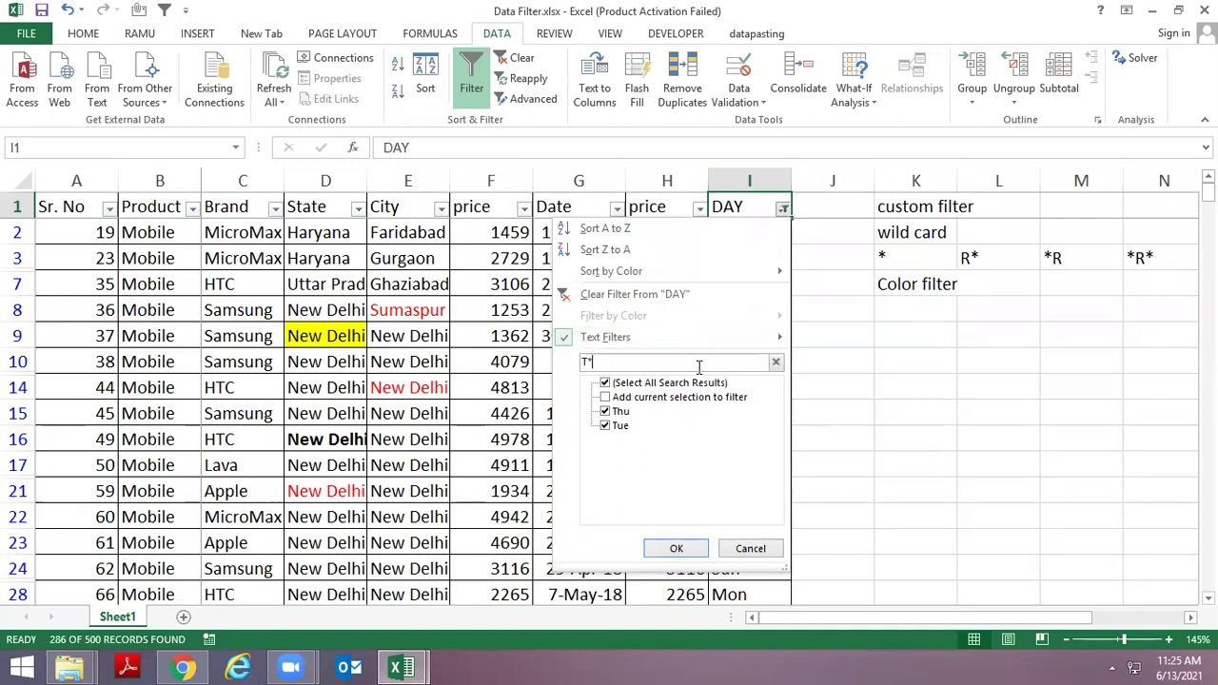
{"action": "key", "text": "BackSpace"}
{"action": "key", "text": "BackSpace"}
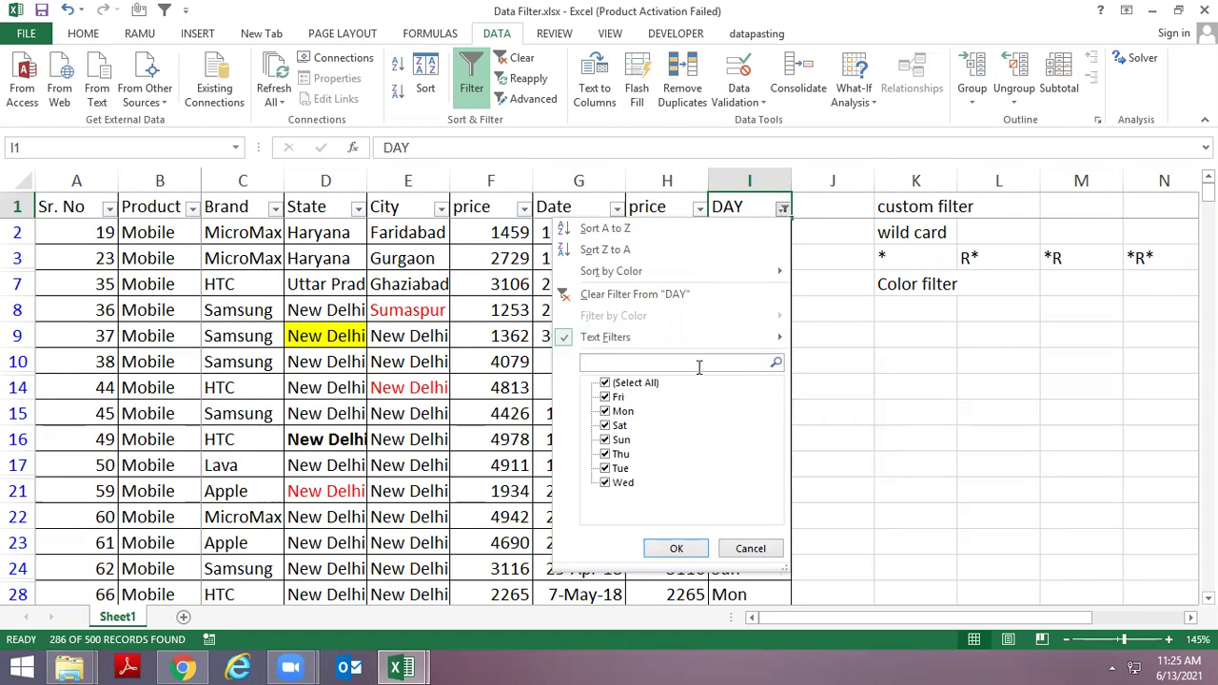
{"action": "type", "text": "*T"}
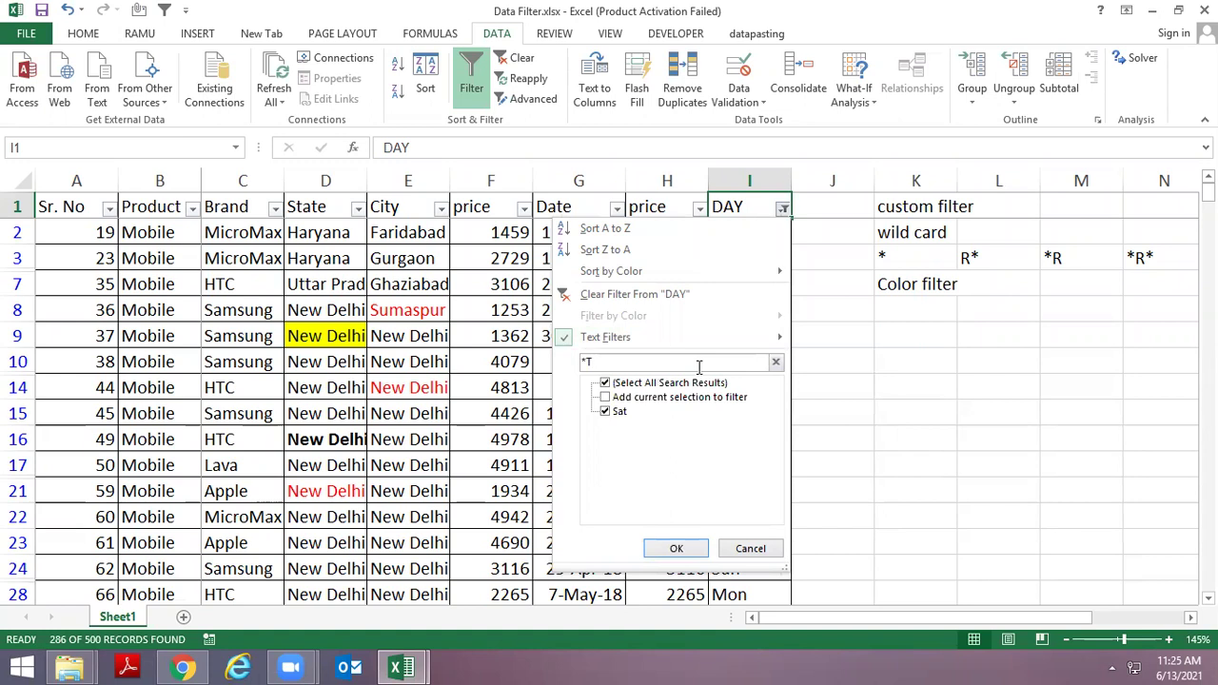
{"action": "key", "text": "BackSpace"}
{"action": "key", "text": "BackSpace"}
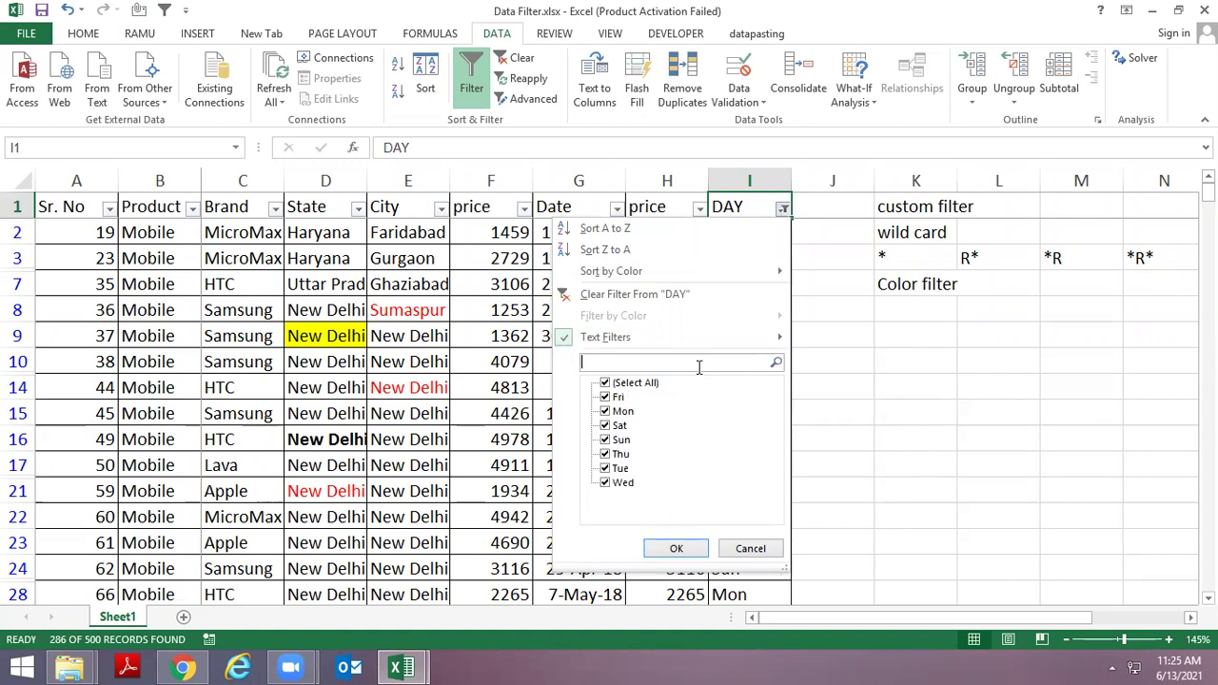
{"action": "type", "text": "*A*"}
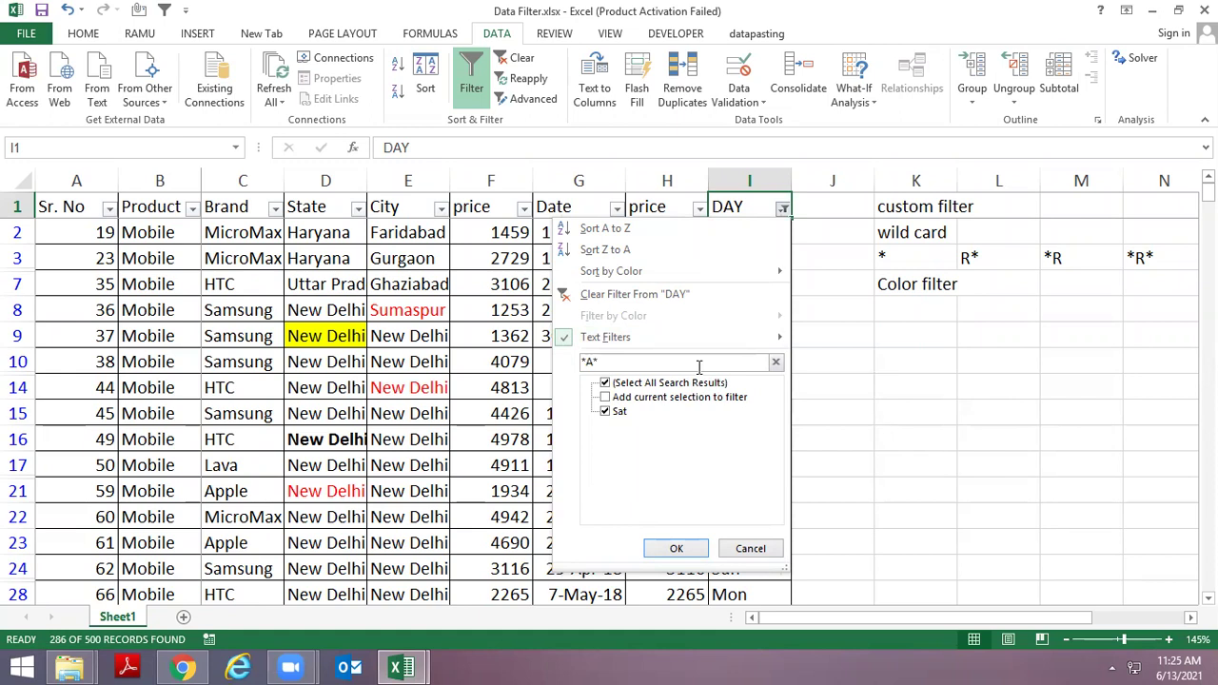
{"action": "key", "text": "BackSpace"}
{"action": "key", "text": "BackSpace"}
{"action": "key", "text": "BackSpace"}
{"action": "key", "text": "Escape"}
{"action": "key", "text": "alt+Down"}
{"action": "key", "text": "Escape"}
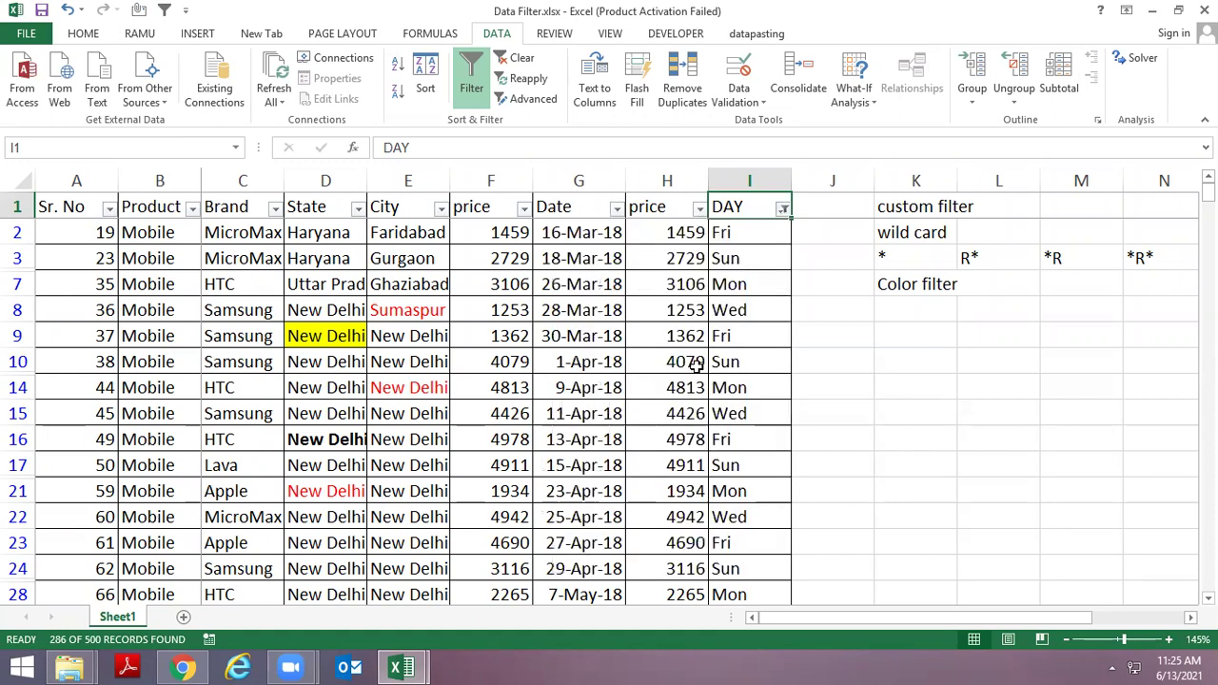
{"action": "key", "text": "alt+Down"}
{"action": "key", "text": "Down"}
Open DAY's Custom AutoFilter dialog and close it without changing the filter
{"action": "key", "text": "Down"}
{"action": "key", "text": "Down"}
{"action": "key", "text": "Down"}
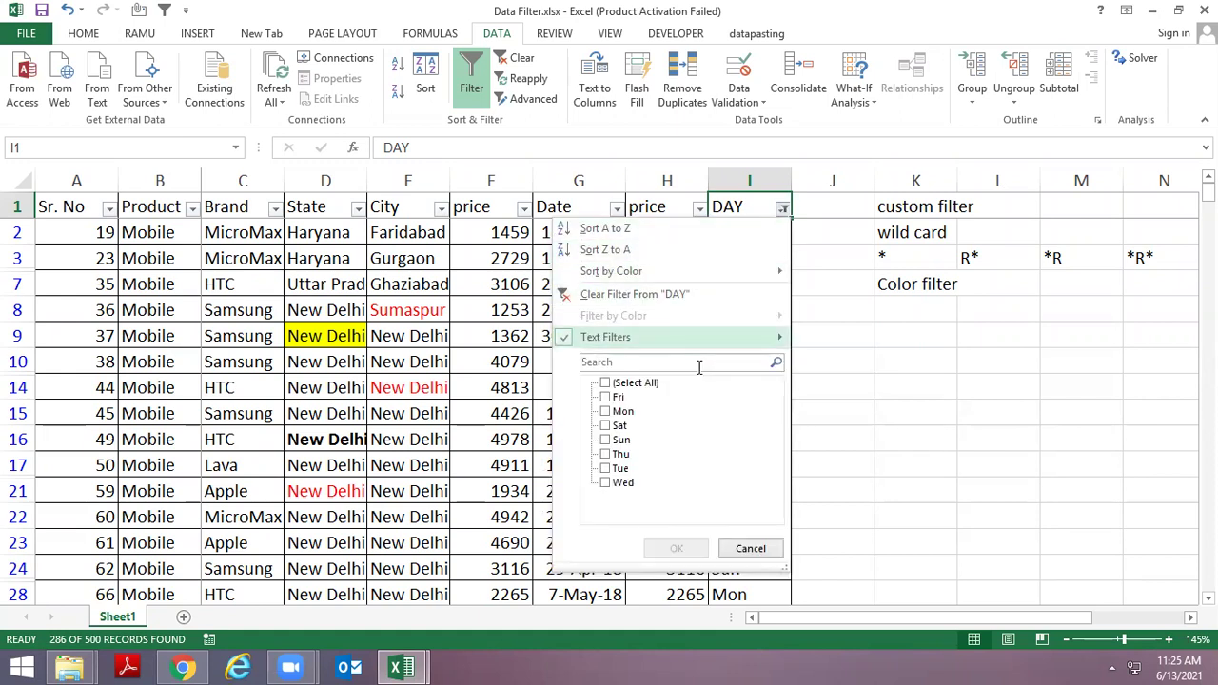
{"action": "key", "text": "Right"}
{"action": "key", "text": "Up"}
{"action": "key", "text": "Up"}
{"action": "key", "text": "Down"}
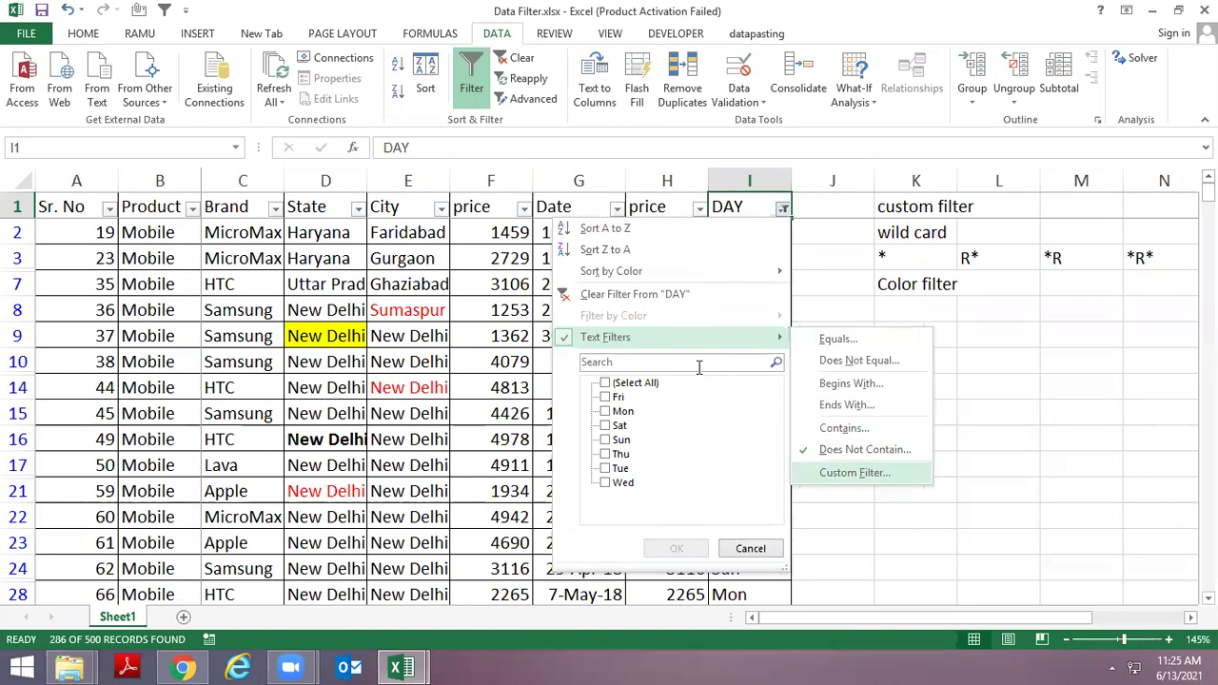
{"action": "key", "text": "Return"}
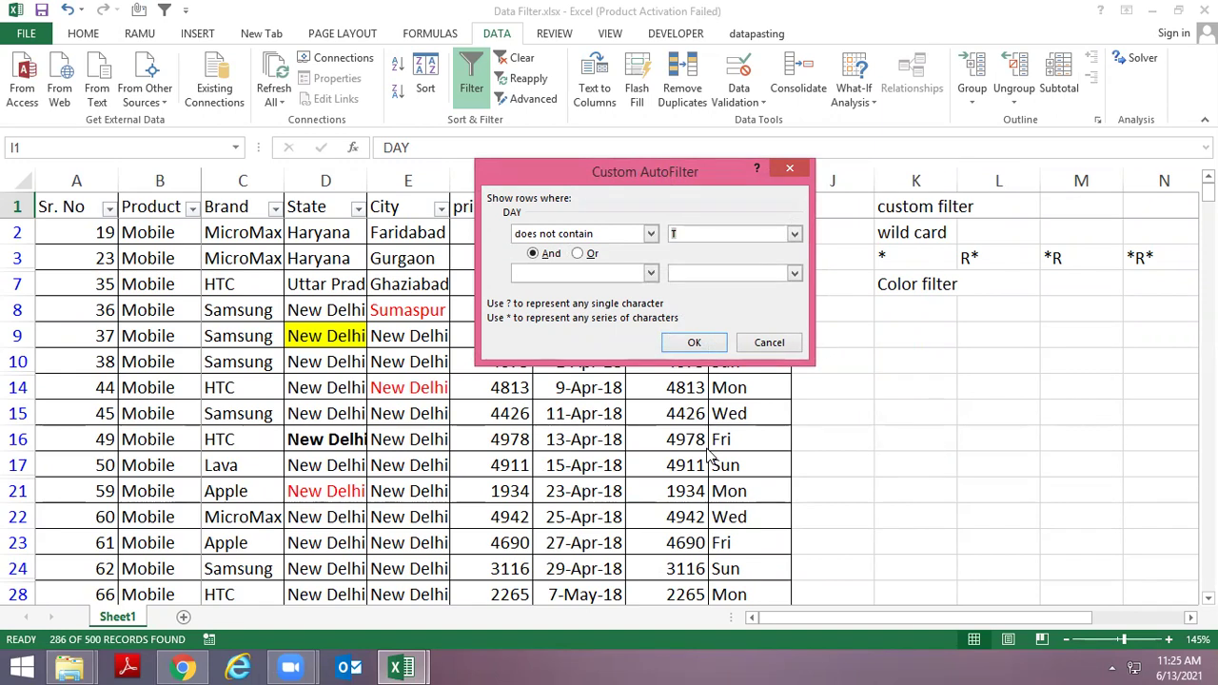
{"action": "key", "text": "Return"}
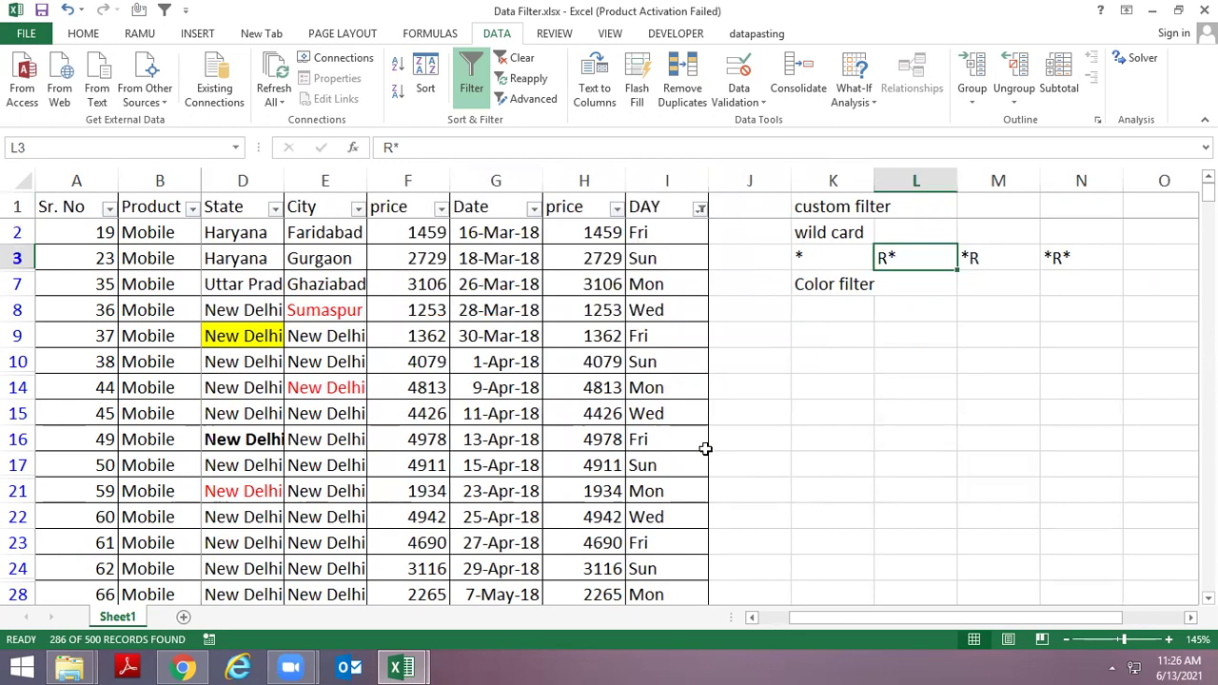
Review the *R and *R* wildcard notes, then return to the DAY header
{"action": "key", "text": "Right"}
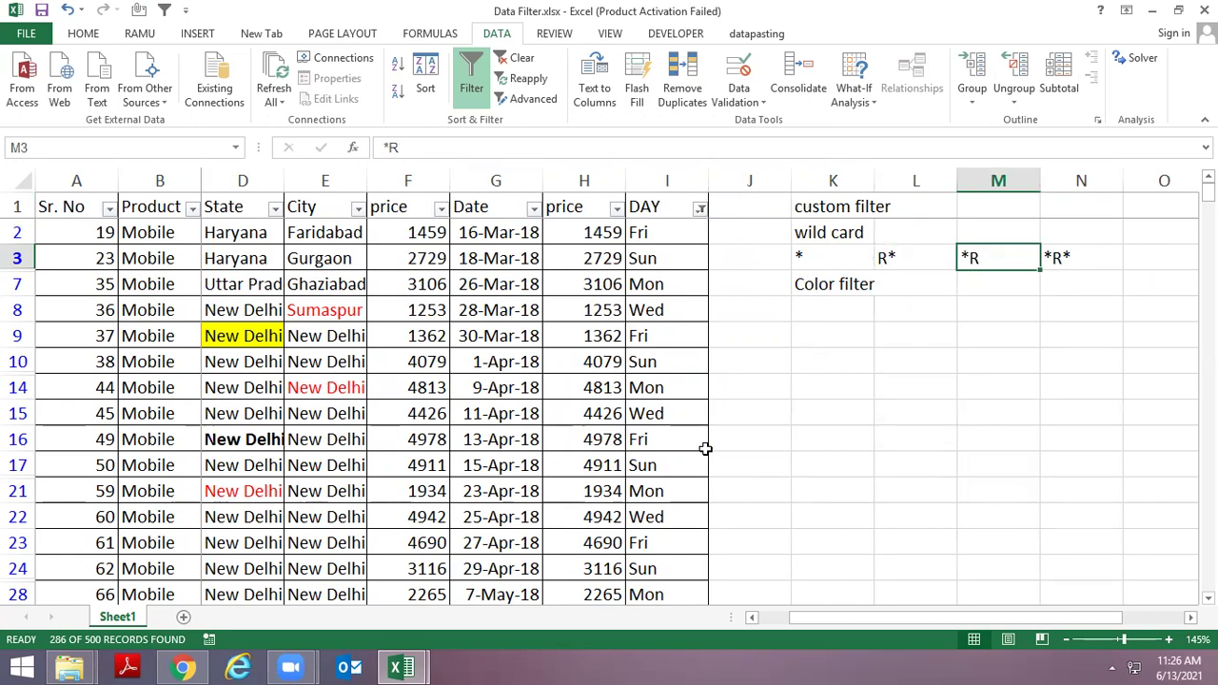
{"action": "key", "text": "Right"}
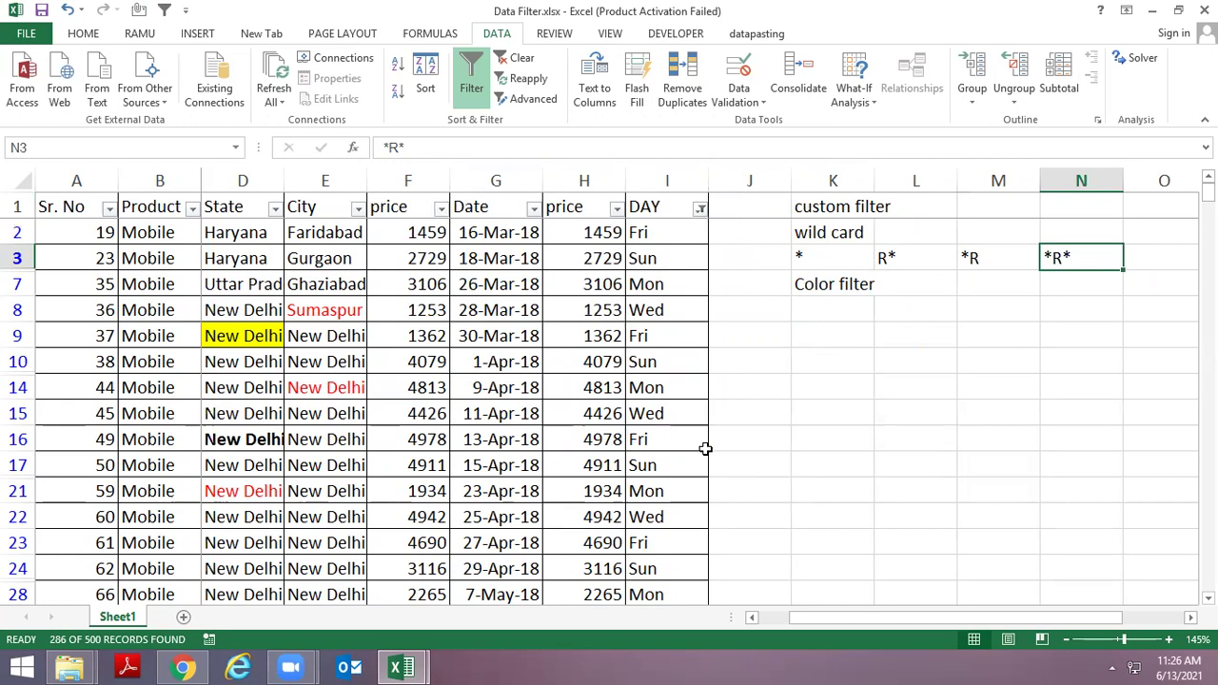
{"action": "key", "text": "Left"}
{"action": "key", "text": "Left"}
{"action": "key", "text": "Left"}
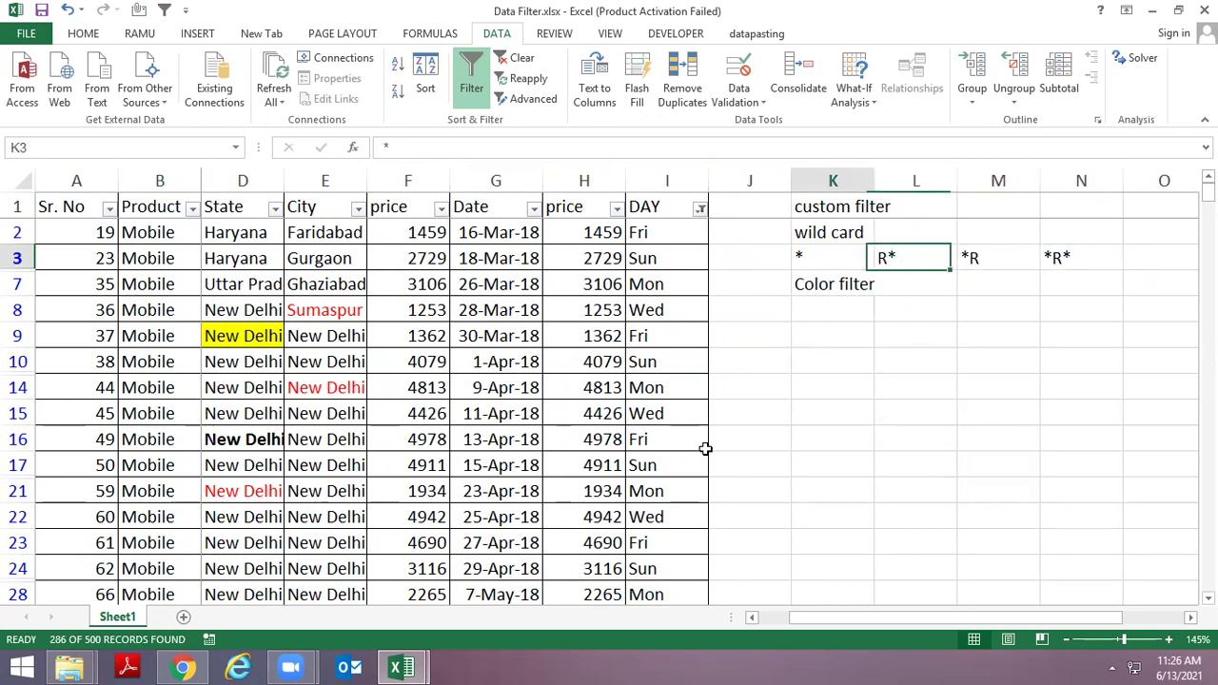
{"action": "key", "text": "Left"}
{"action": "key", "text": "Left"}
{"action": "key", "text": "Left"}
{"action": "key", "text": "Up"}
{"action": "key", "text": "Up"}
{"action": "key", "text": "Right"}
Open DAY's Custom Filter and set the first condition to equals SUN
{"action": "key", "text": "alt+Down"}
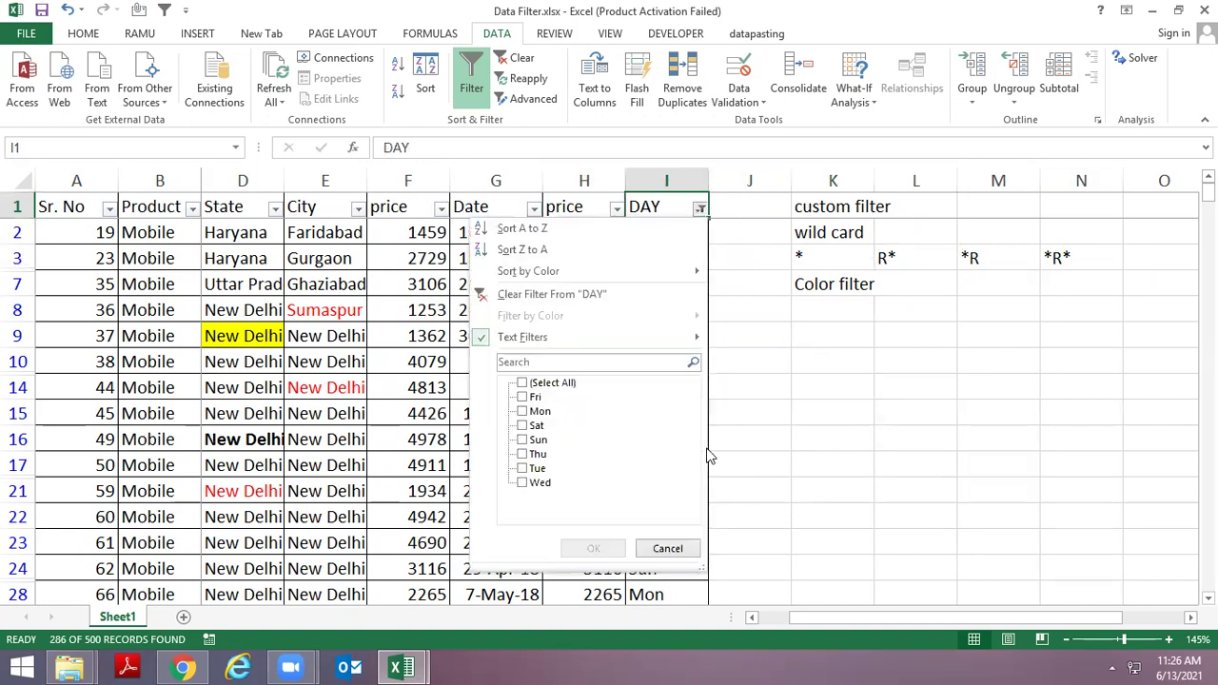
{"action": "key", "text": "f"}
{"action": "key", "text": "Up"}
{"action": "key", "text": "Up"}
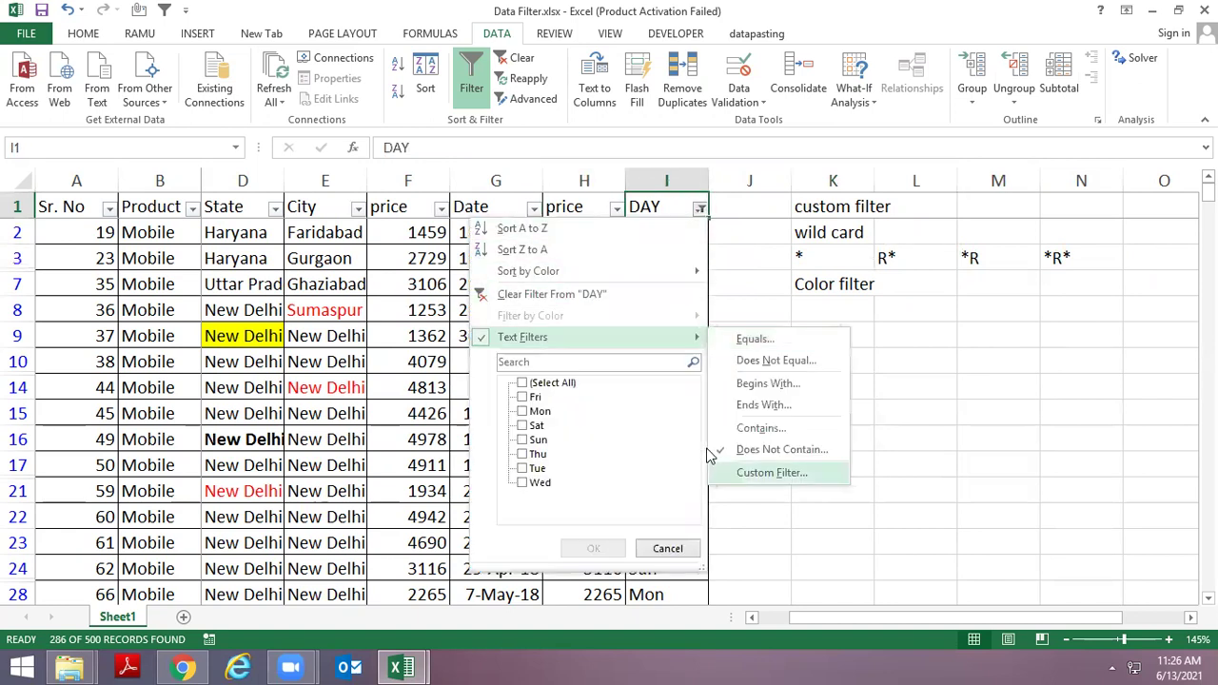
{"action": "key", "text": "Return"}
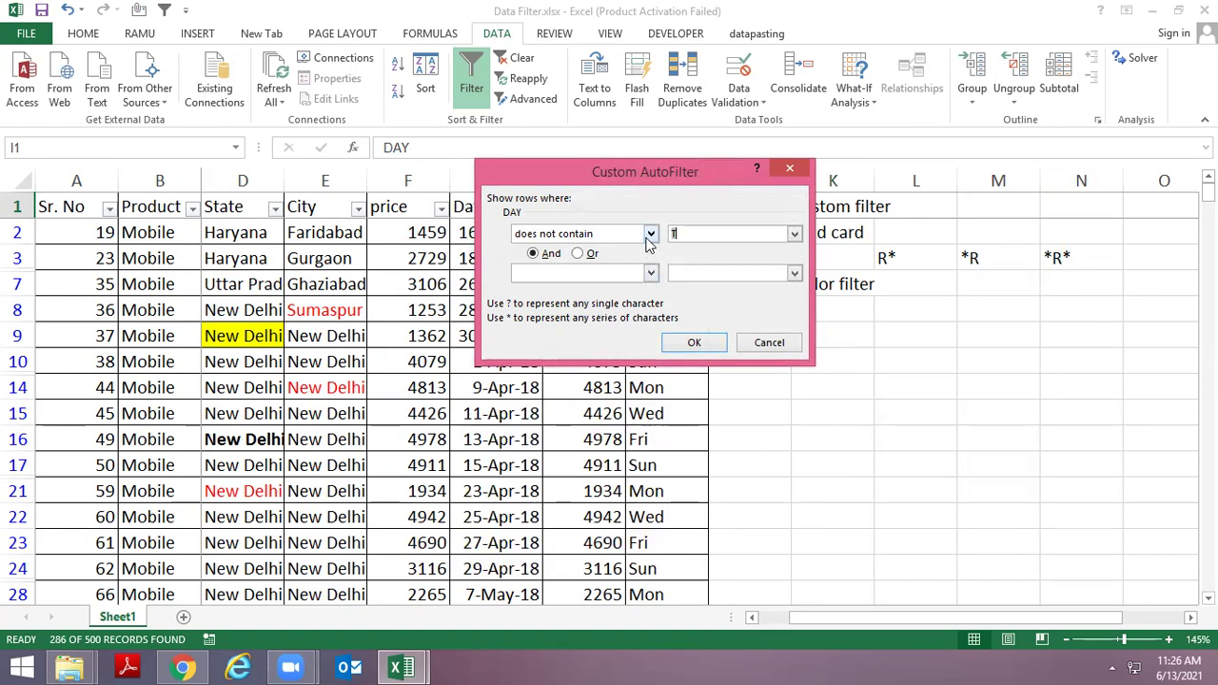
{"action": "left_click", "coordinate": [650, 236]}
{"action": "scroll", "coordinate": [647, 253], "scroll_direction": "up", "scroll_amount": 3}
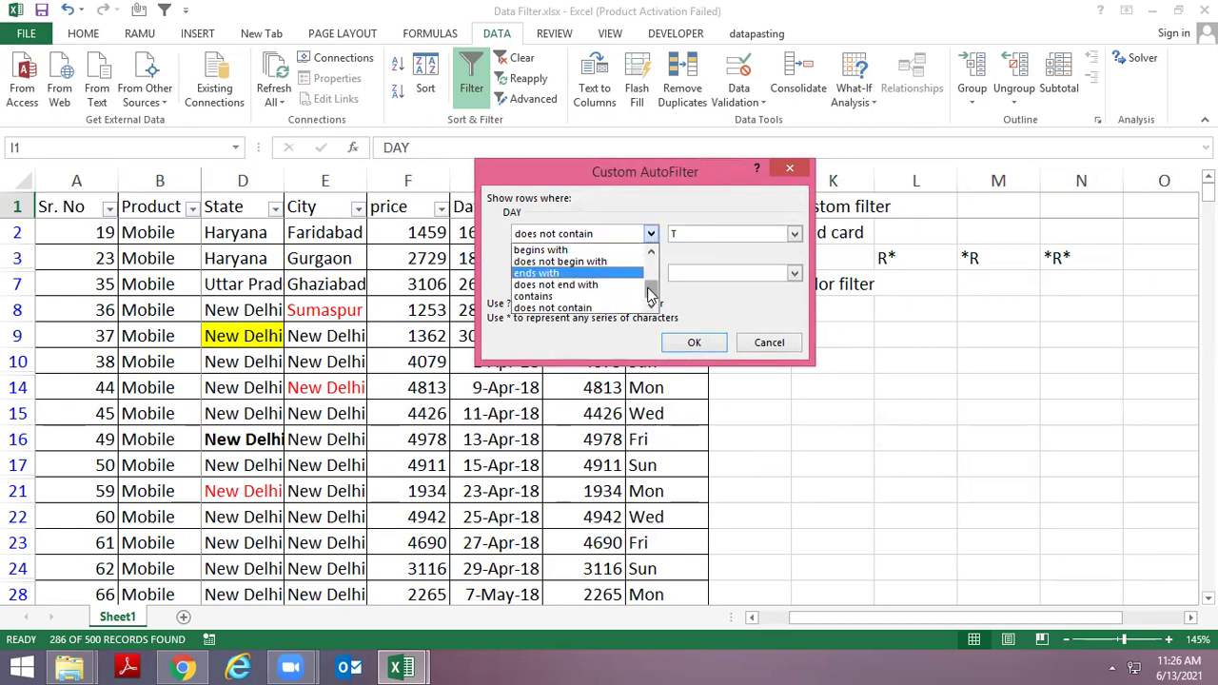
{"action": "left_click", "coordinate": [619, 261]}
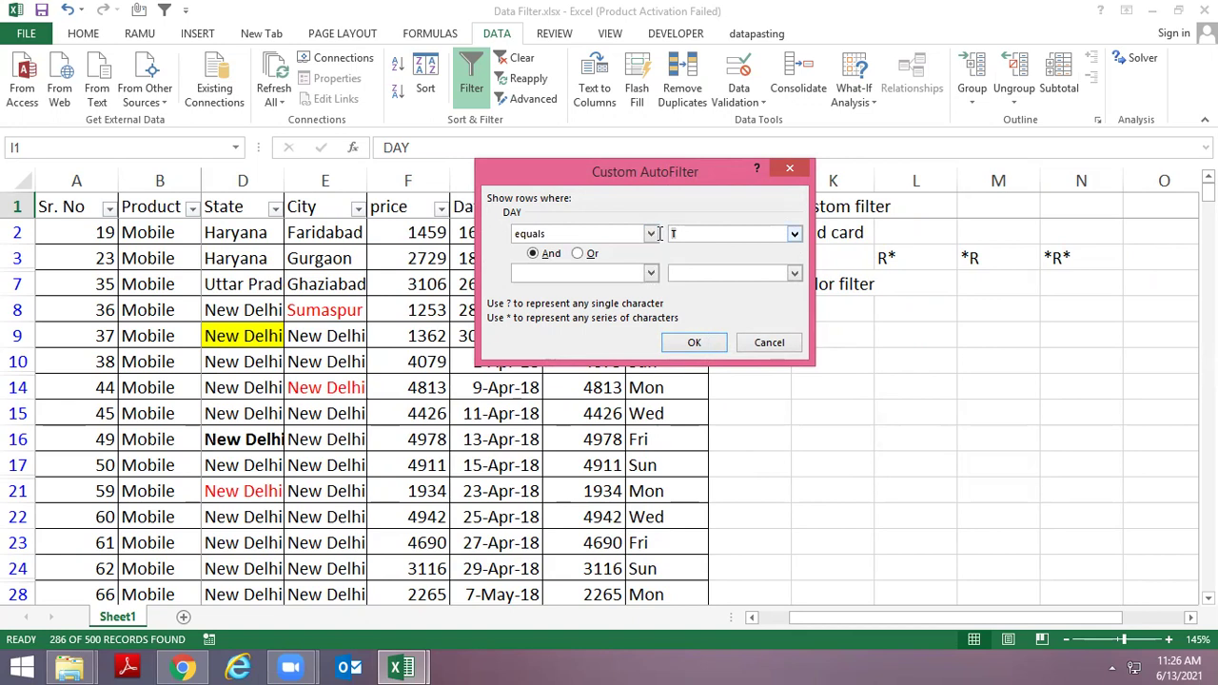
{"action": "type", "text": "SUN"}
Add an Or equals FRI condition and apply it, showing 144 of 500 records
{"action": "left_click", "coordinate": [588, 254]}
{"action": "left_click", "coordinate": [585, 274]}
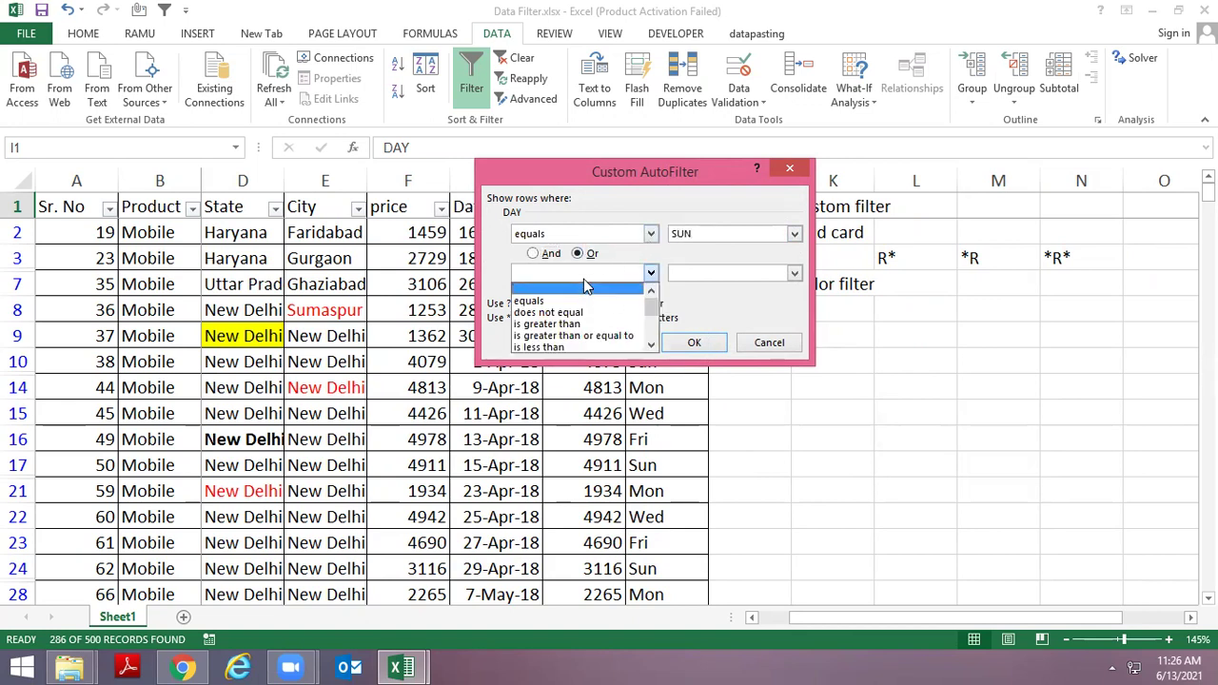
{"action": "left_click", "coordinate": [571, 288]}
{"action": "key", "text": "Tab"}
{"action": "type", "text": "FRI"}
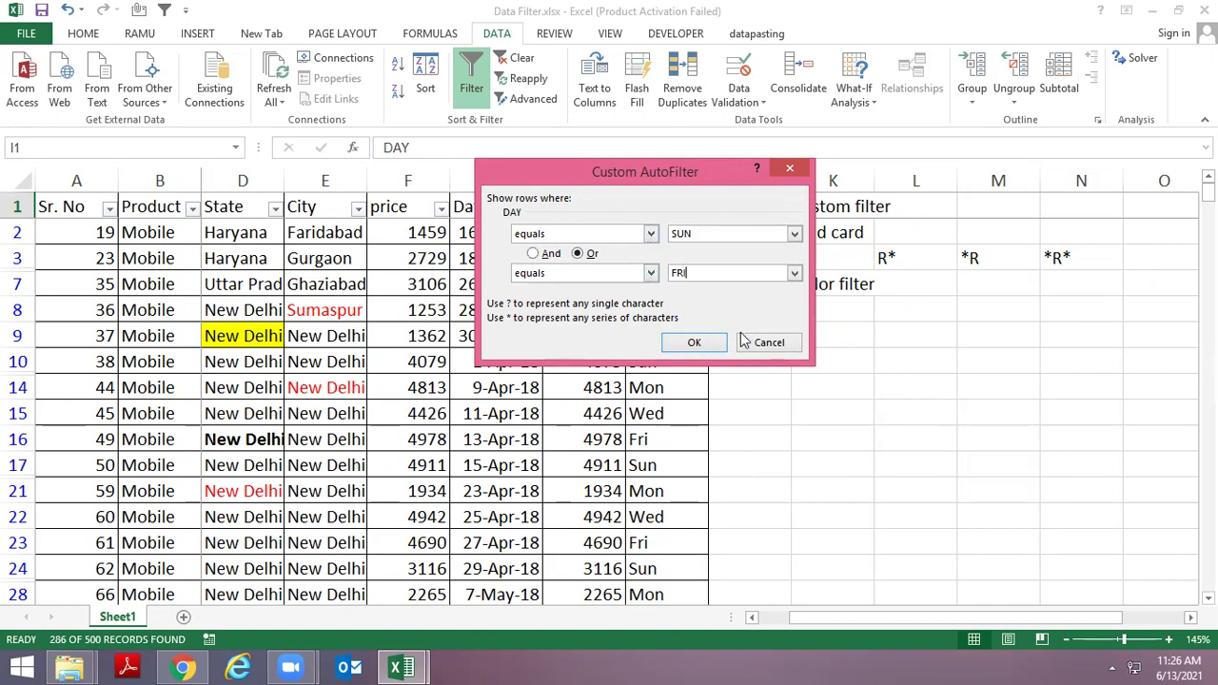
{"action": "left_click", "coordinate": [693, 342]}
{"action": "key", "text": "Down"}
{"action": "key", "text": "Down"}
{"action": "key", "text": "Down"}
{"action": "key", "text": "Down"}
{"action": "key", "text": "Down"}
{"action": "key", "text": "Down"}
{"action": "key", "text": "Down"}
{"action": "key", "text": "Down"}
{"action": "key", "text": "Down"}
{"action": "key", "text": "Down"}
{"action": "key", "text": "Down"}
{"action": "key", "text": "Down"}
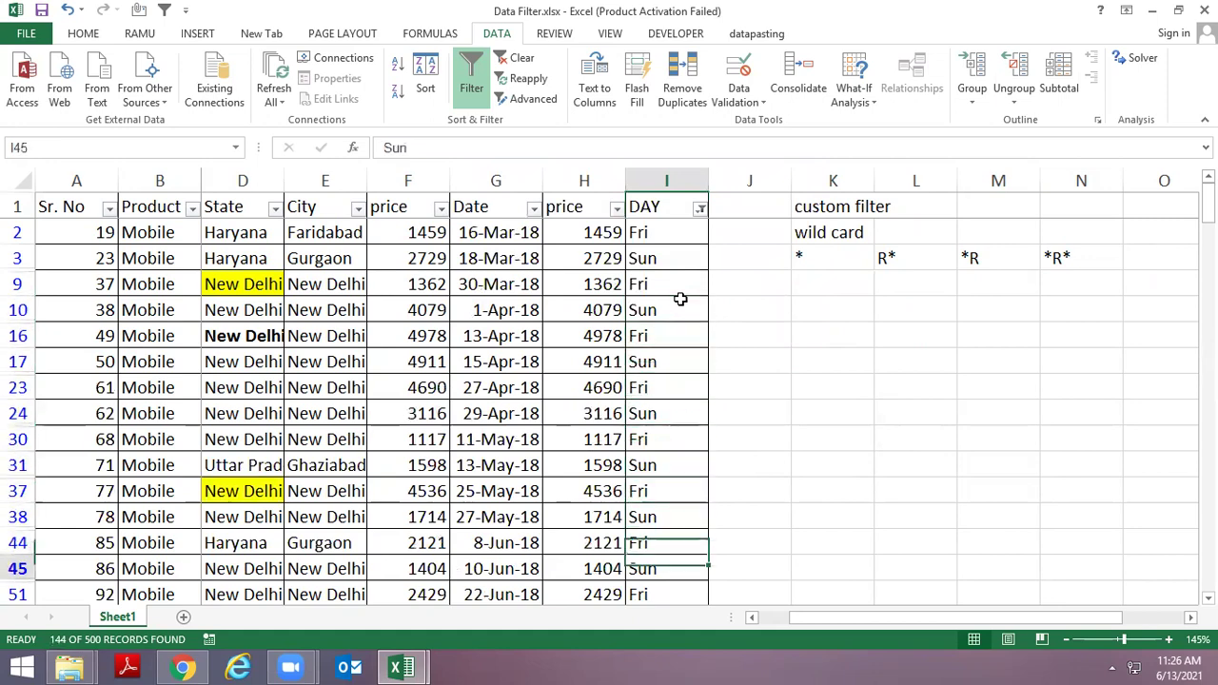
{"action": "key", "text": "Down"}
{"action": "key", "text": "Down"}
{"action": "key", "text": "Down"}
Clear the current DAY filter so all days show
{"action": "key", "text": "Down"}
{"action": "key", "text": "Down"}
{"action": "key", "text": "Down"}
{"action": "key", "text": "ctrl+Up"}
{"action": "scroll", "coordinate": [680, 299], "scroll_direction": "up", "scroll_amount": 2}
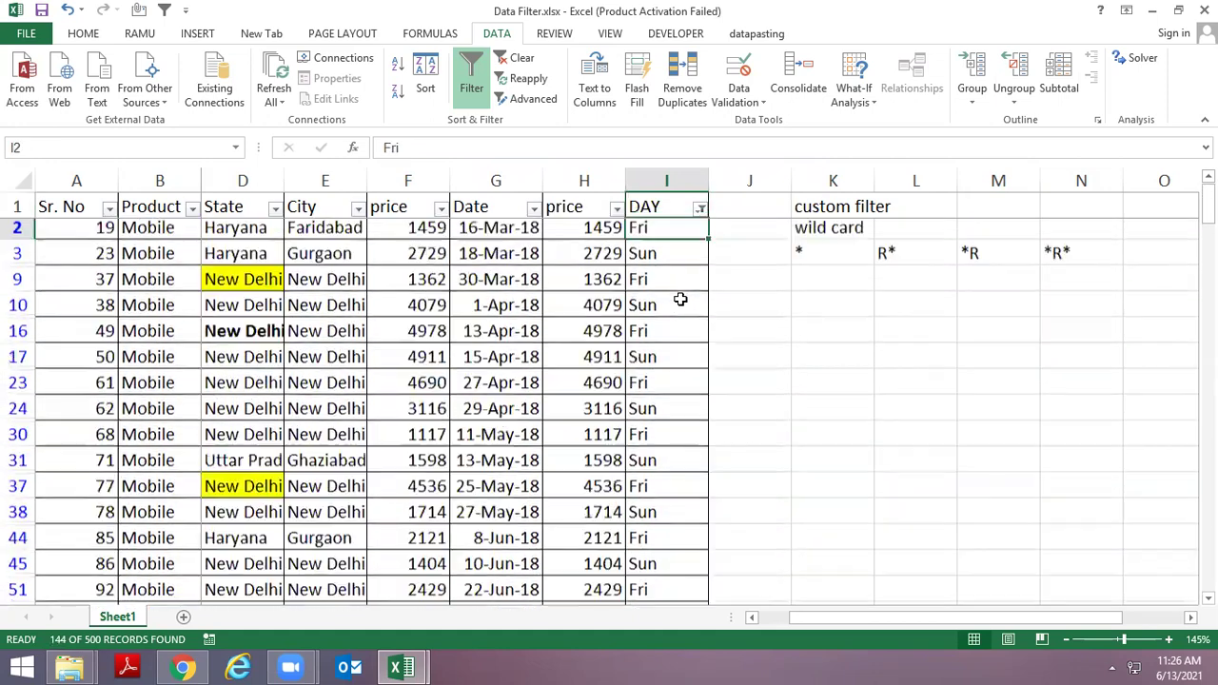
{"action": "key", "text": "alt+Down"}
Tick only Fri and Sun in the DAY checklist and apply the filter
{"action": "key", "text": "Down"}
{"action": "key", "text": "Down"}
{"action": "key", "text": "Down"}
{"action": "key", "text": "Down"}
{"action": "key", "text": "space"}
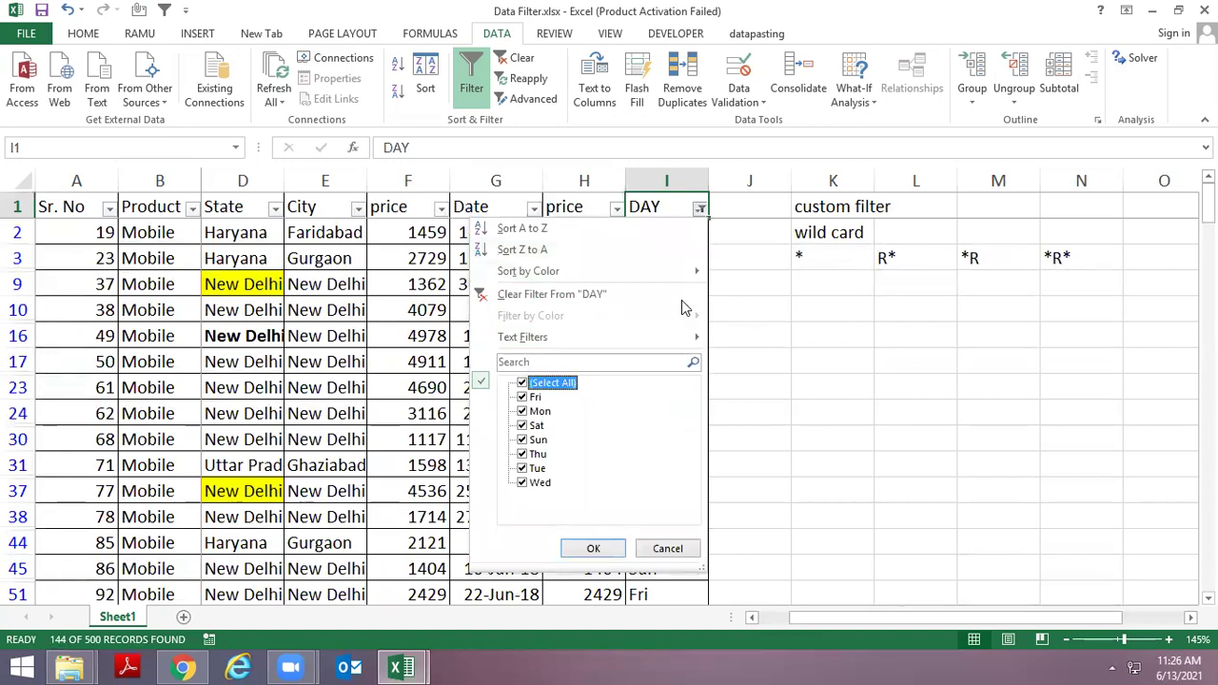
{"action": "key", "text": "Return"}
{"action": "key", "text": "alt+Down"}
{"action": "key", "text": "Down"}
{"action": "key", "text": "Down"}
{"action": "key", "text": "Down"}
{"action": "key", "text": "Down"}
{"action": "key", "text": "Down"}
{"action": "key", "text": "Down"}
{"action": "key", "text": "space"}
{"action": "key", "text": "Down"}
{"action": "key", "text": "space"}
{"action": "key", "text": "Down"}
{"action": "key", "text": "Down"}
{"action": "key", "text": "Down"}
{"action": "key", "text": "Down"}
{"action": "key", "text": "Down"}
{"action": "key", "text": "Up"}
{"action": "key", "text": "Up"}
{"action": "key", "text": "Up"}
{"action": "key", "text": "Down"}
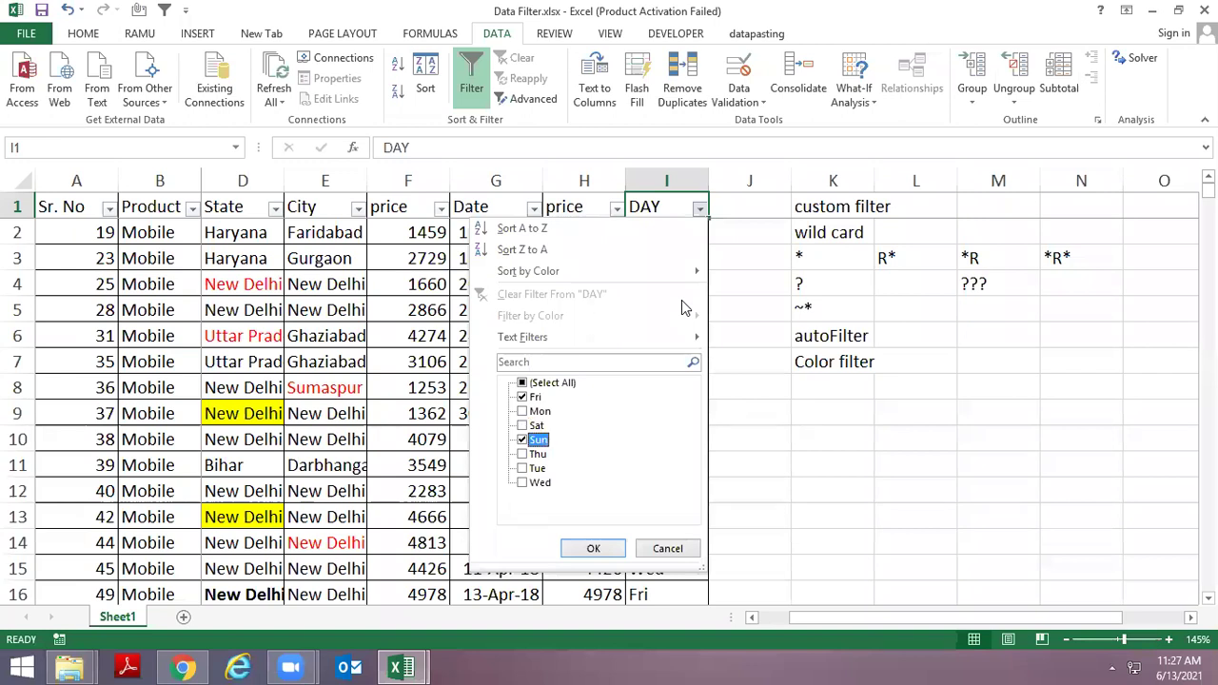
{"action": "key", "text": "Return"}
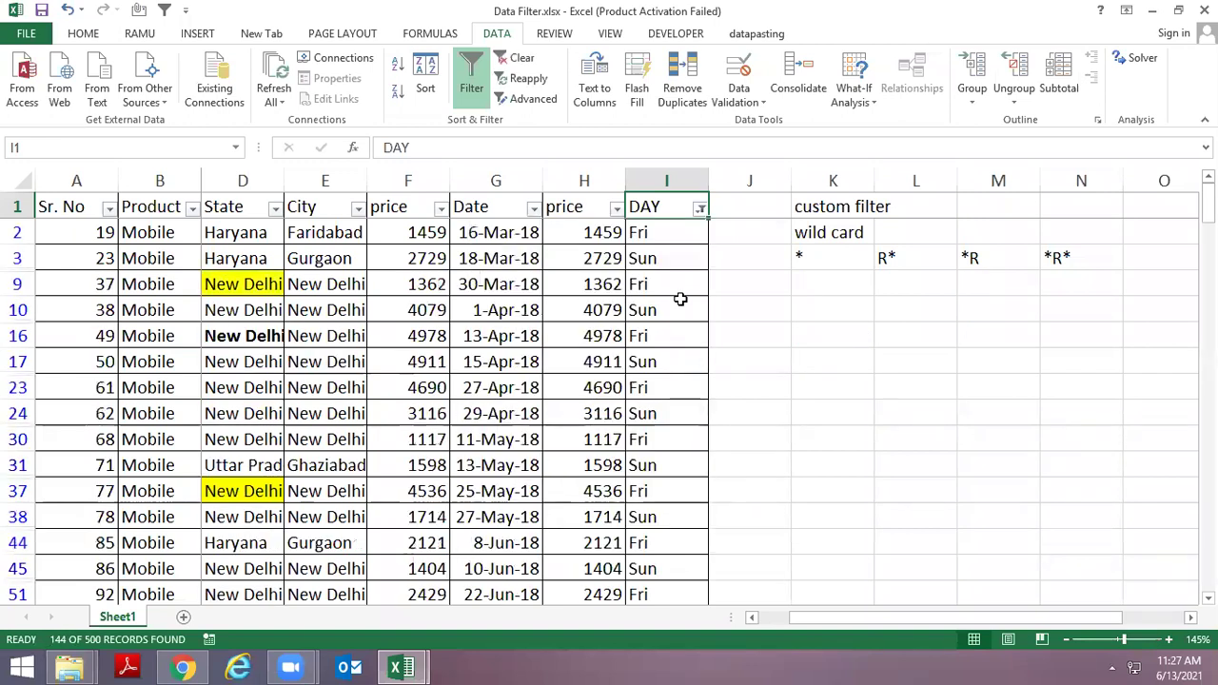
Tick Select All in the DAY filter to show every weekday again
{"action": "key", "text": "alt+Down"}
{"action": "key", "text": "Down"}
{"action": "key", "text": "Down"}
{"action": "key", "text": "Down"}
{"action": "key", "text": "Down"}
{"action": "key", "text": "Down"}
{"action": "key", "text": "space"}
{"action": "key", "text": "Return"}
Open DAY's Custom Filter, browse the comparison operators, then cancel without applying
{"action": "key", "text": "alt+Down"}
{"action": "key", "text": "Down"}
{"action": "key", "text": "Down"}
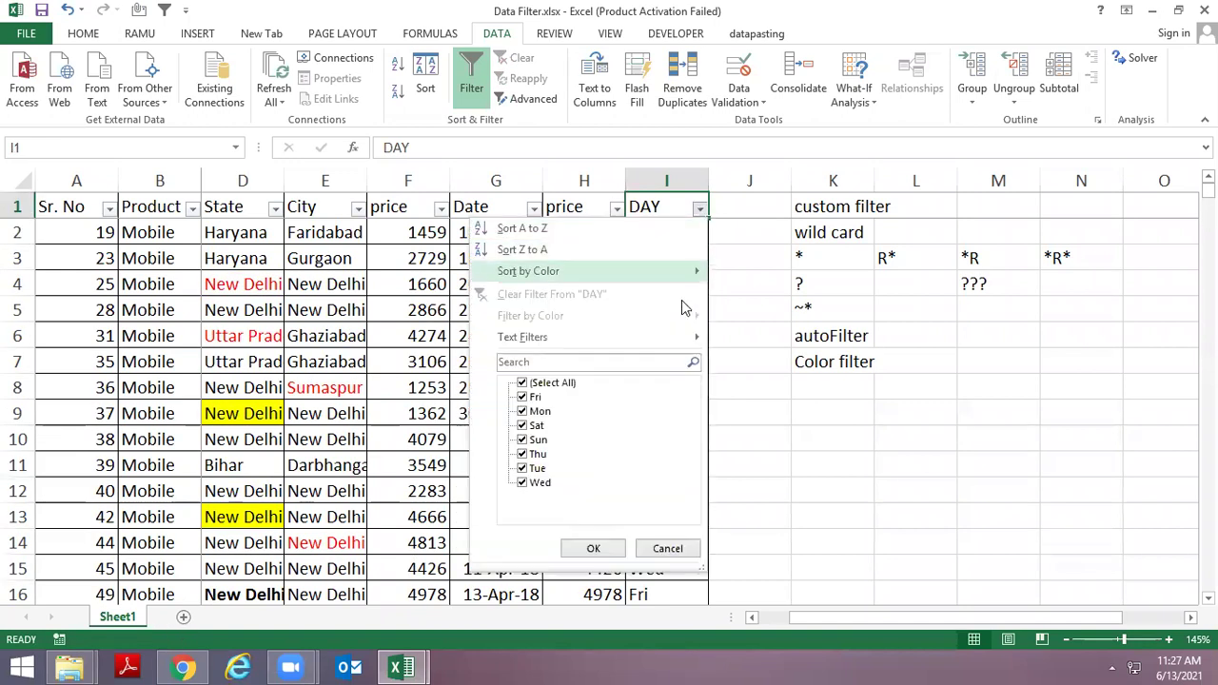
{"action": "key", "text": "Down"}
{"action": "key", "text": "Right"}
{"action": "key", "text": "Up"}
{"action": "key", "text": "Return"}
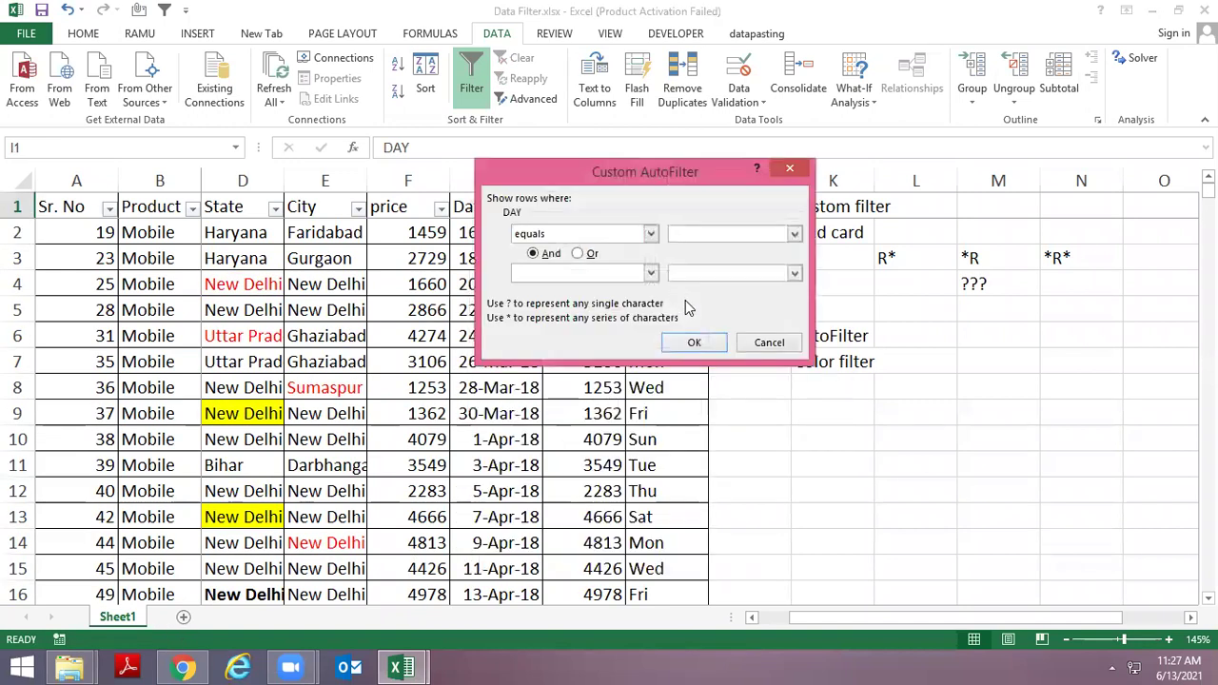
{"action": "left_click", "coordinate": [630, 240]}
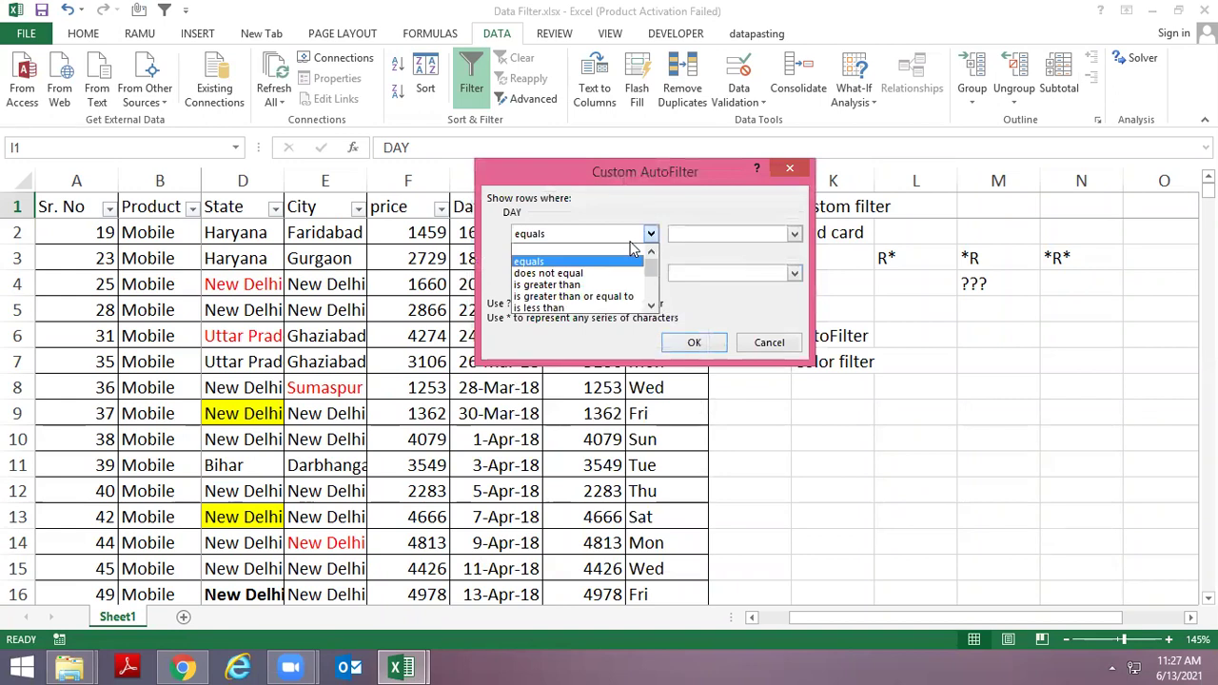
{"action": "key", "text": "Down"}
{"action": "key", "text": "Down"}
{"action": "key", "text": "Down"}
{"action": "key", "text": "Down"}
{"action": "key", "text": "Down"}
{"action": "key", "text": "Down"}
{"action": "key", "text": "Down"}
{"action": "key", "text": "Down"}
{"action": "key", "text": "Down"}
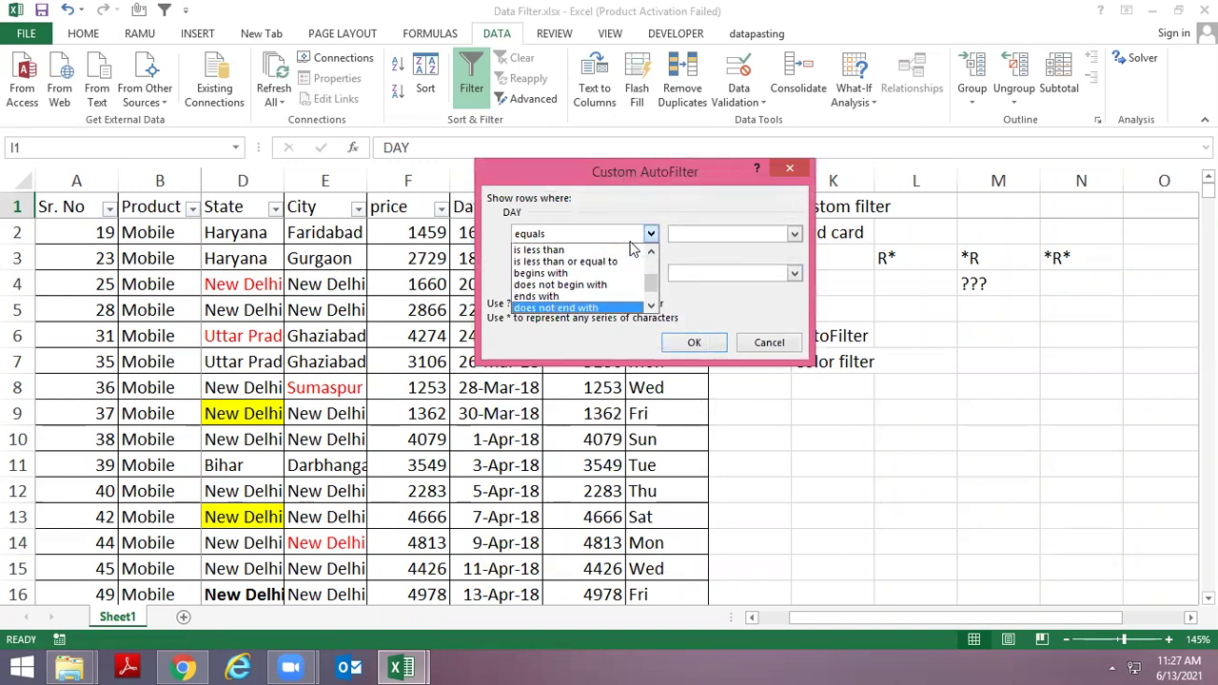
{"action": "key", "text": "Up"}
{"action": "key", "text": "Up"}
{"action": "key", "text": "Up"}
{"action": "key", "text": "Up"}
{"action": "key", "text": "Up"}
{"action": "key", "text": "Up"}
{"action": "key", "text": "Up"}
{"action": "key", "text": "Up"}
{"action": "key", "text": "Down"}
{"action": "key", "text": "Down"}
{"action": "key", "text": "Down"}
{"action": "key", "text": "Down"}
{"action": "key", "text": "Down"}
{"action": "key", "text": "Down"}
{"action": "key", "text": "Down"}
{"action": "key", "text": "Down"}
{"action": "key", "text": "Down"}
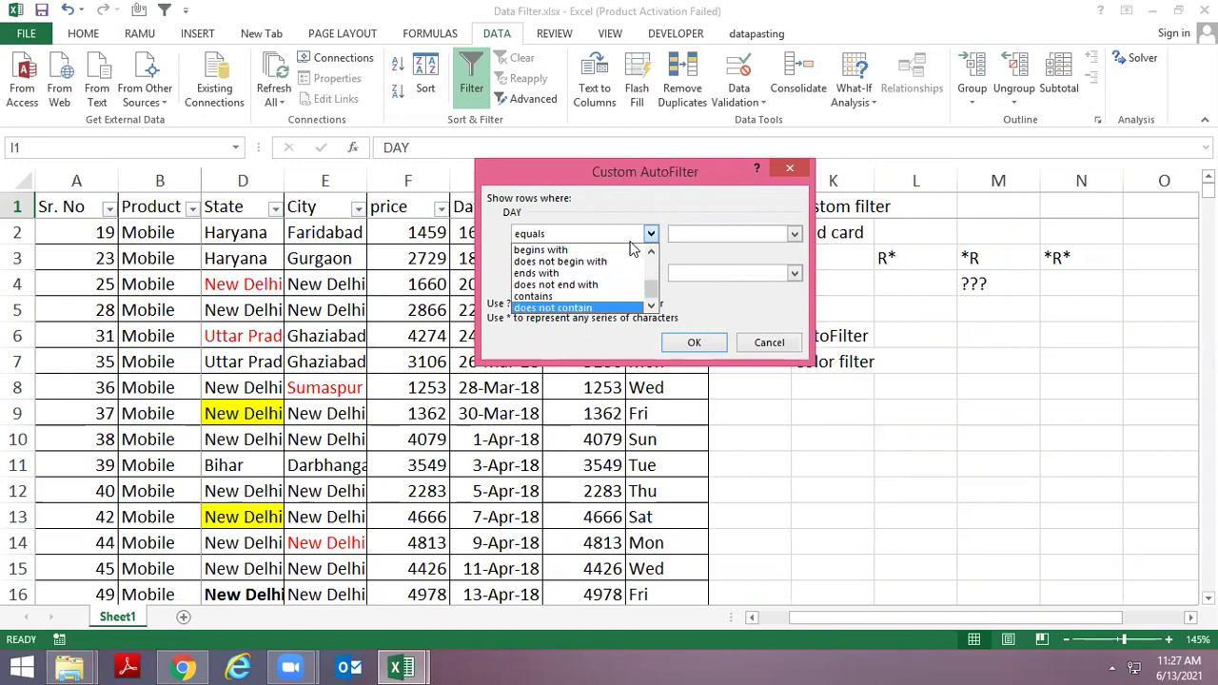
{"action": "key", "text": "Up"}
{"action": "key", "text": "Up"}
{"action": "key", "text": "Up"}
{"action": "key", "text": "Up"}
{"action": "key", "text": "Up"}
{"action": "key", "text": "Up"}
{"action": "key", "text": "Up"}
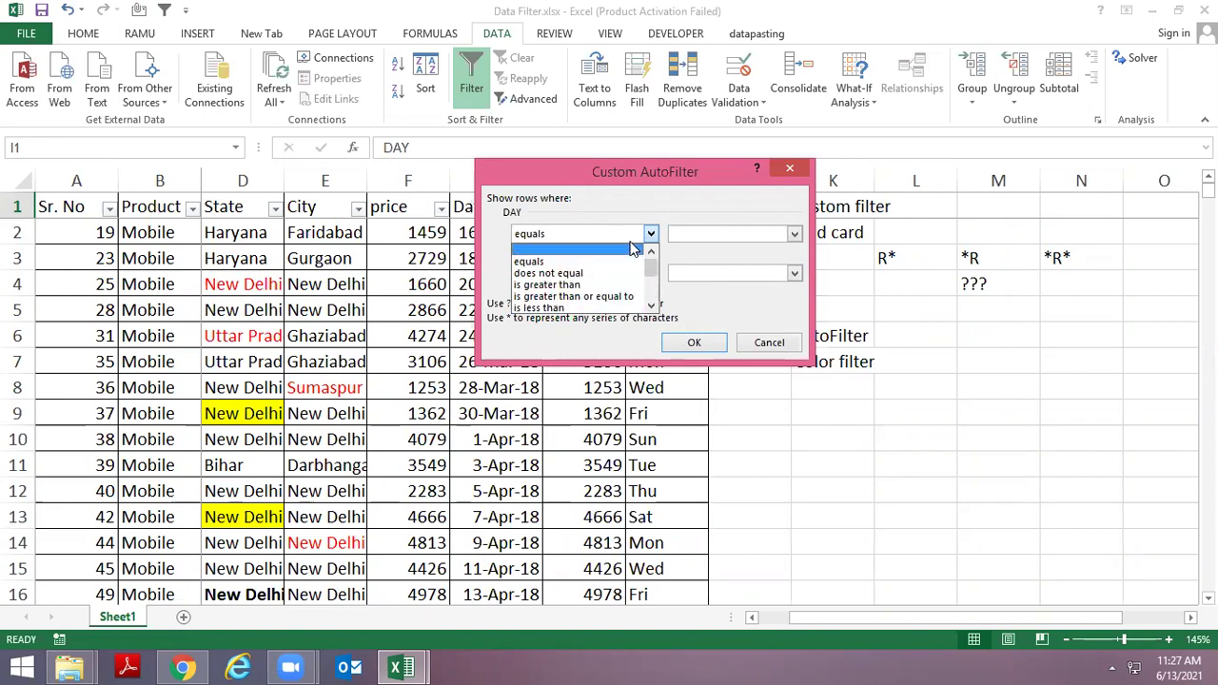
{"action": "key", "text": "Down"}
{"action": "key", "text": "Down"}
{"action": "key", "text": "Down"}
{"action": "key", "text": "Down"}
{"action": "key", "text": "Down"}
{"action": "key", "text": "Down"}
Reopen DAY's Custom Filter and set the first condition to begins with T
{"action": "key", "text": "Down"}
{"action": "key", "text": "Escape"}
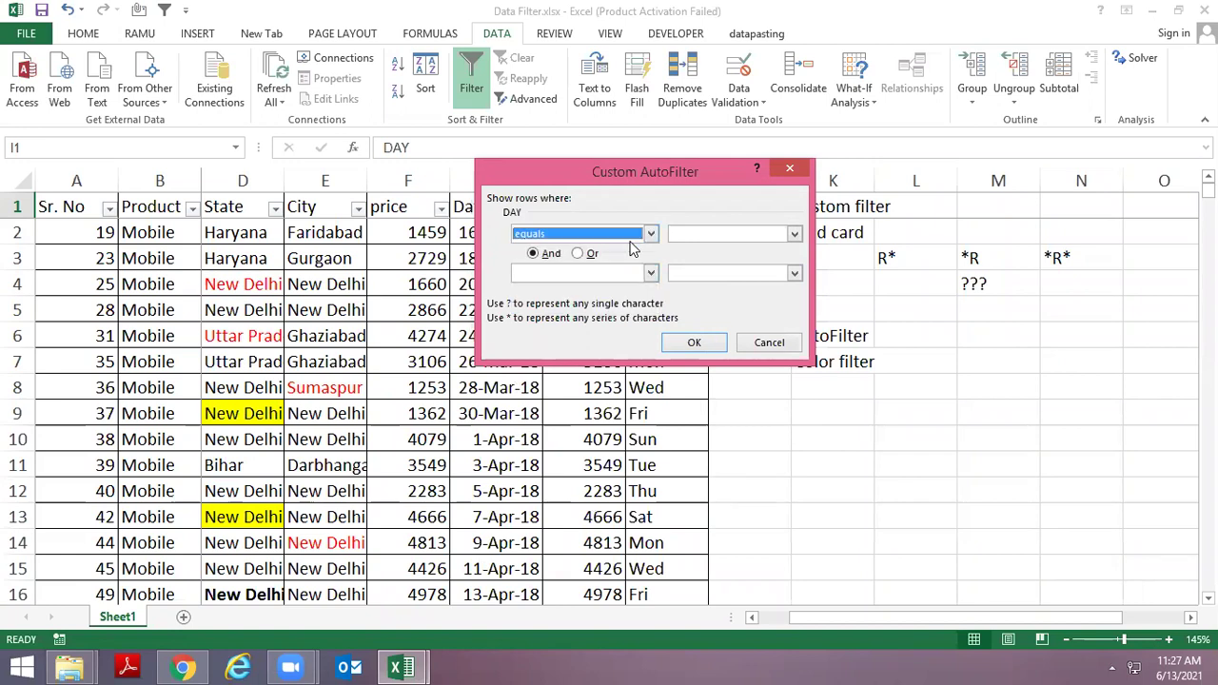
{"action": "key", "text": "Escape"}
{"action": "key", "text": "alt+Down"}
{"action": "key", "text": "Down"}
{"action": "key", "text": "Down"}
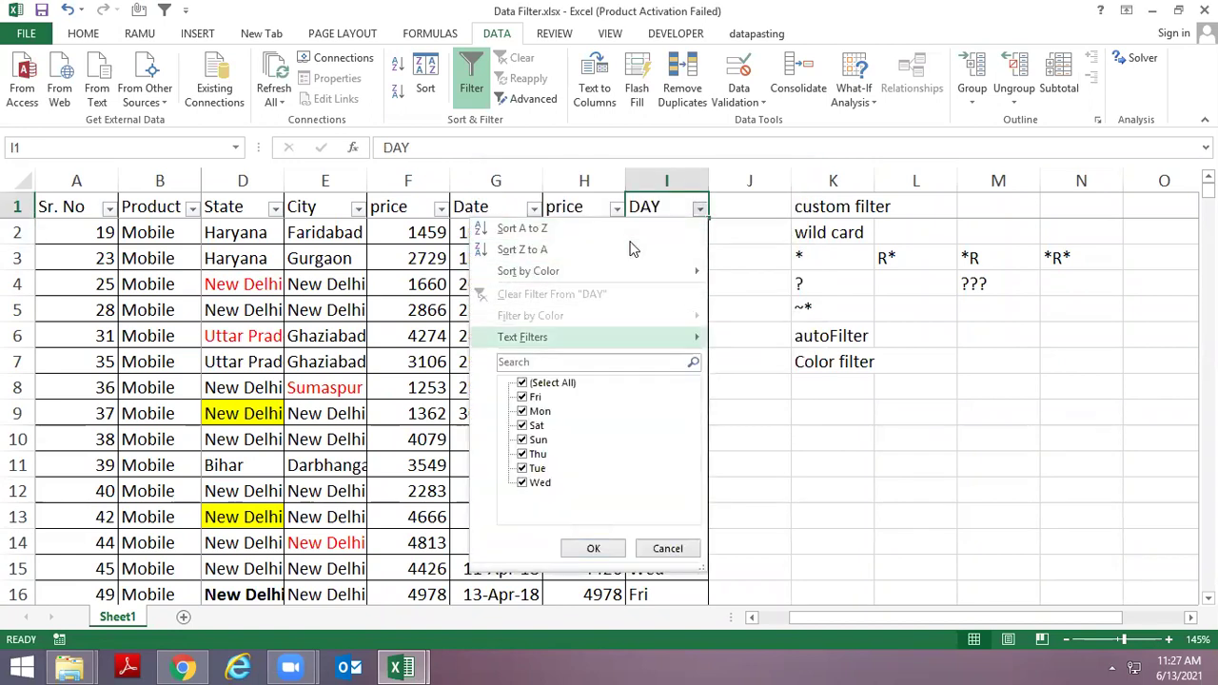
{"action": "key", "text": "Right"}
{"action": "key", "text": "Up"}
{"action": "key", "text": "Return"}
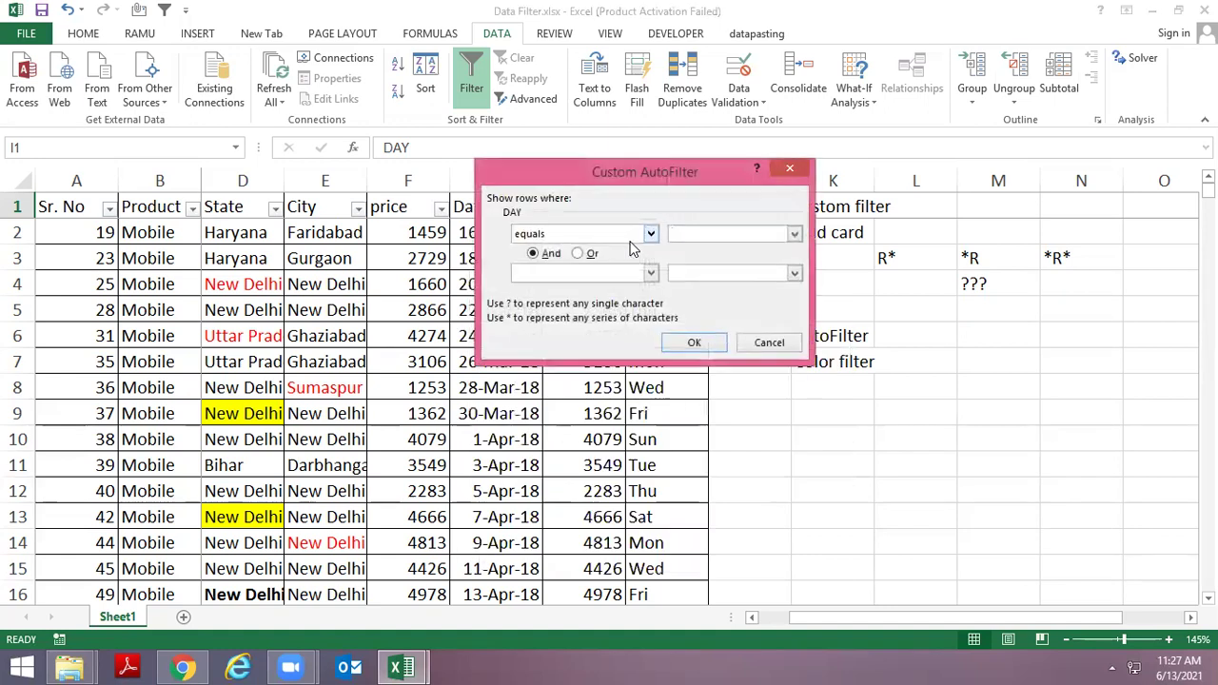
{"action": "left_click", "coordinate": [628, 238]}
{"action": "key", "text": "Down"}
{"action": "key", "text": "Down"}
{"action": "key", "text": "Down"}
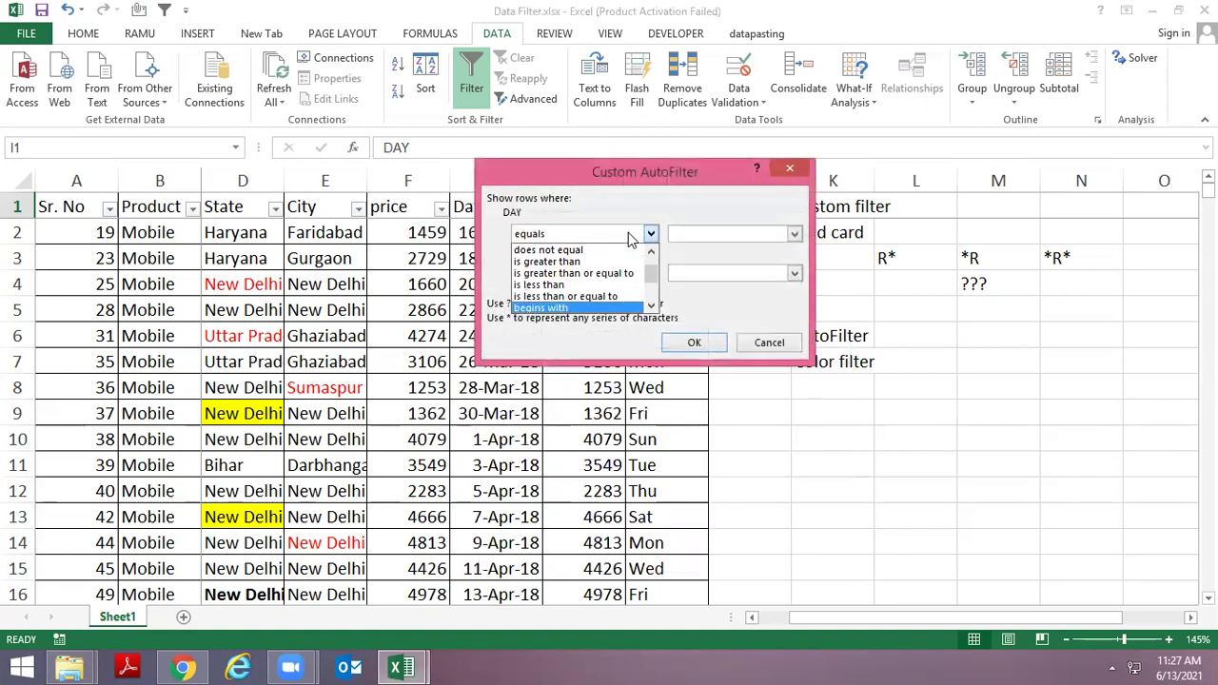
{"action": "key", "text": "Tab"}
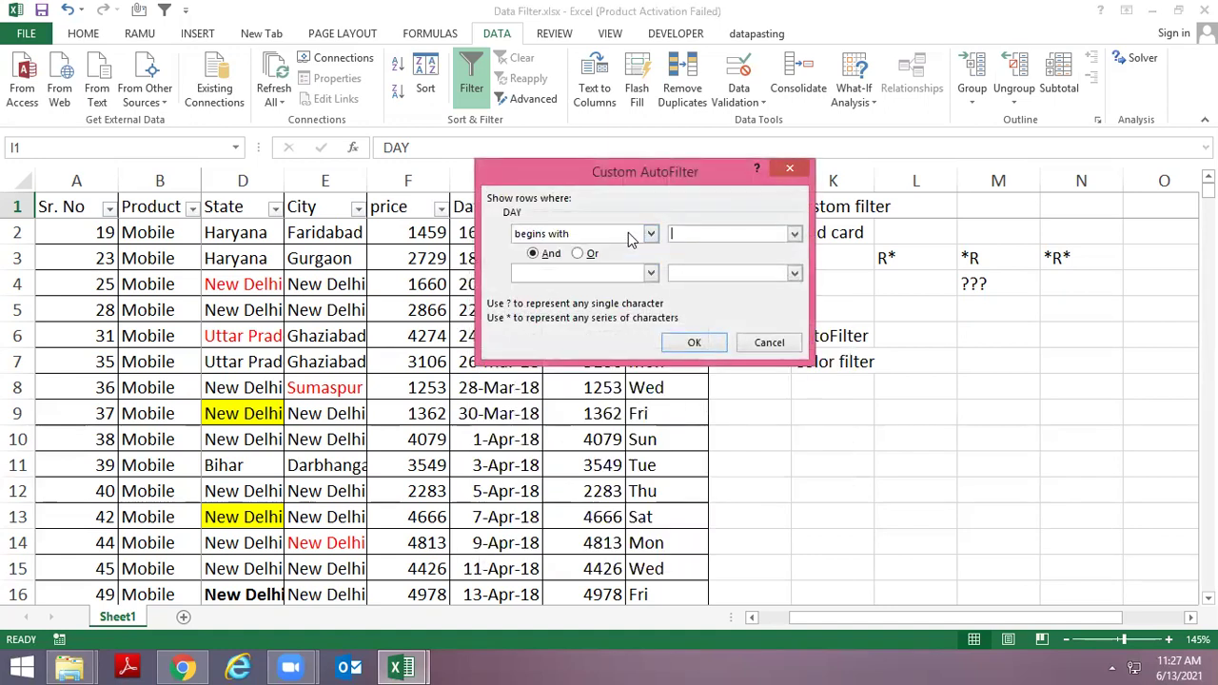
{"action": "type", "text": "T"}
{"action": "key", "text": "Tab"}
Add an And begins with S condition and apply, leaving 0 of 500 records
{"action": "left_click", "coordinate": [594, 255]}
{"action": "left_click", "coordinate": [583, 274]}
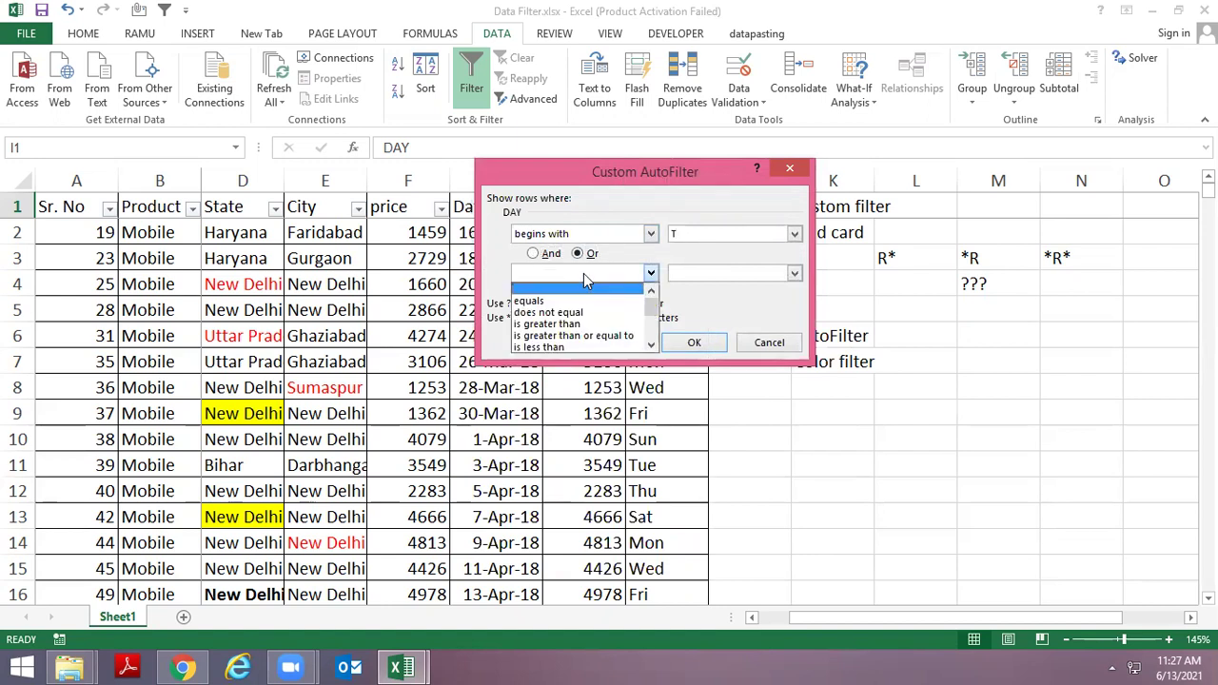
{"action": "key", "text": "b"}
{"action": "key", "text": "Tab"}
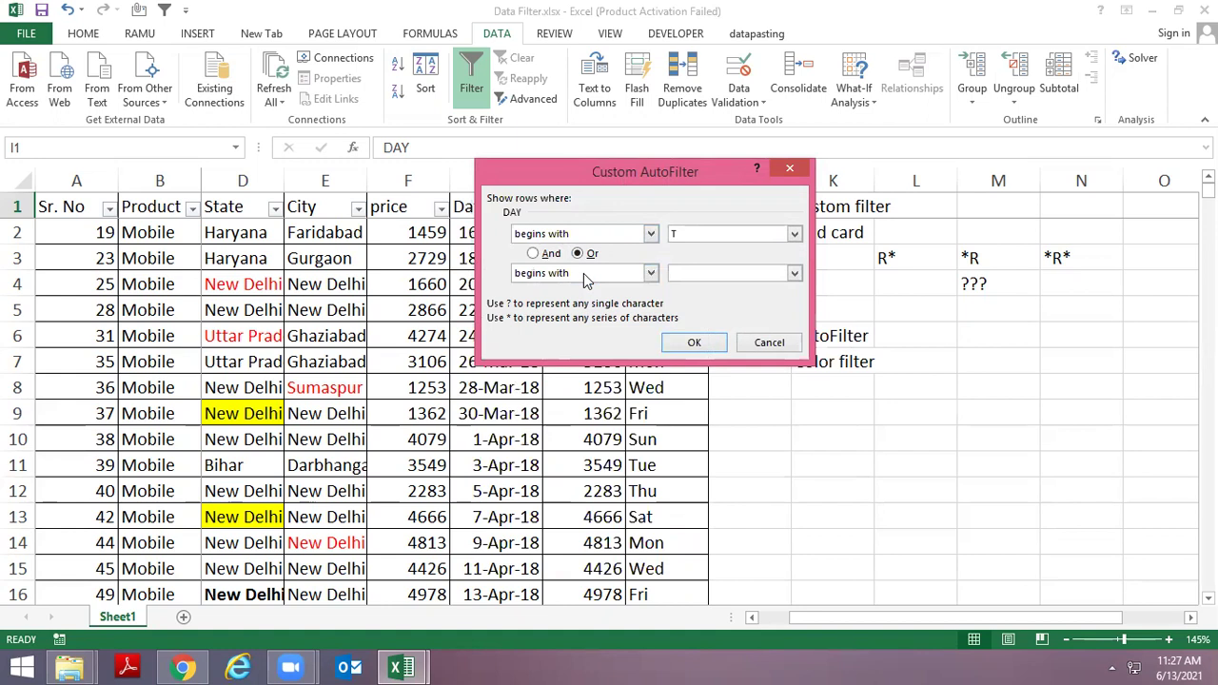
{"action": "type", "text": "S"}
{"action": "left_click", "coordinate": [535, 257]}
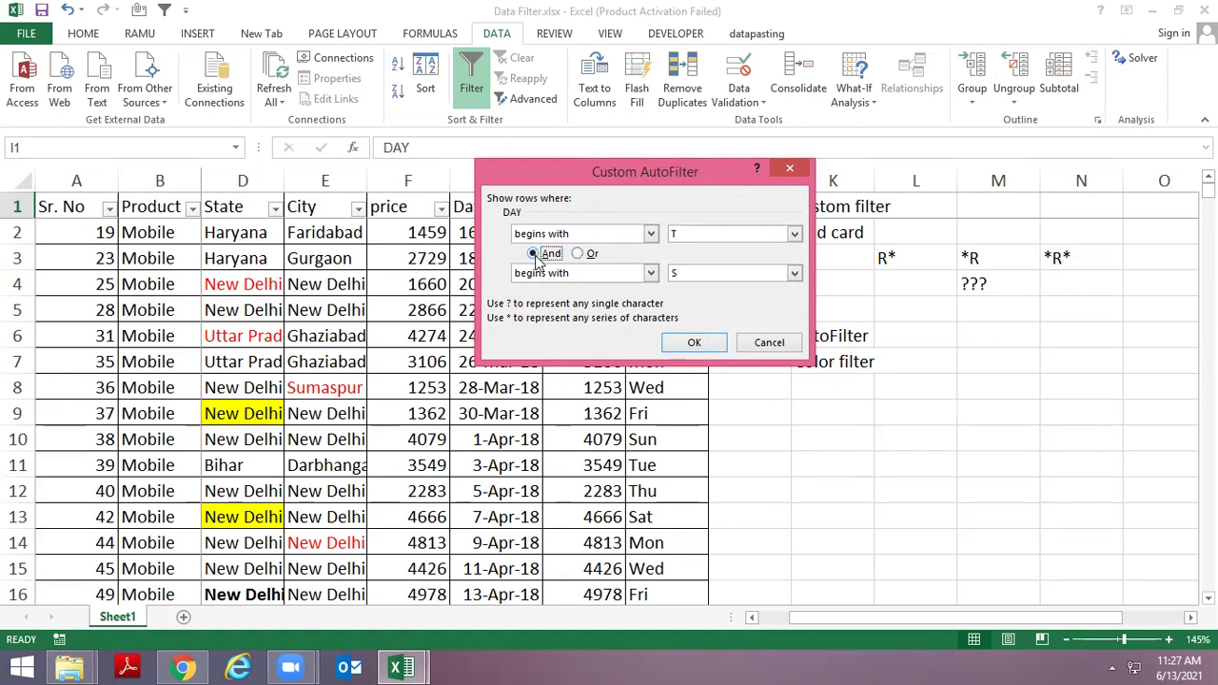
{"action": "left_click", "coordinate": [695, 345]}
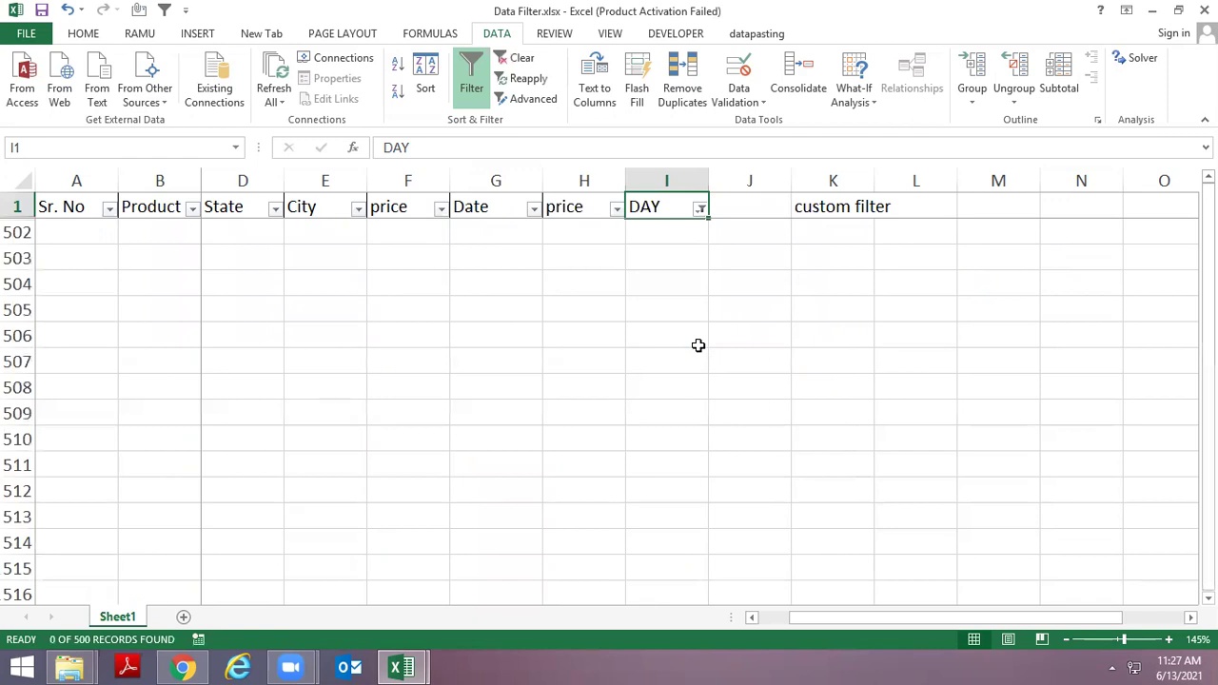
Toggle AutoFilter off and back on with Ctrl+Shift+L, clearing the DAY filter so every weekday shows
{"action": "key", "text": "ctrl+shift+l"}
{"action": "key", "text": "Down"}
{"action": "key", "text": "Down"}
{"action": "key", "text": "Down"}
{"action": "key", "text": "Up"}
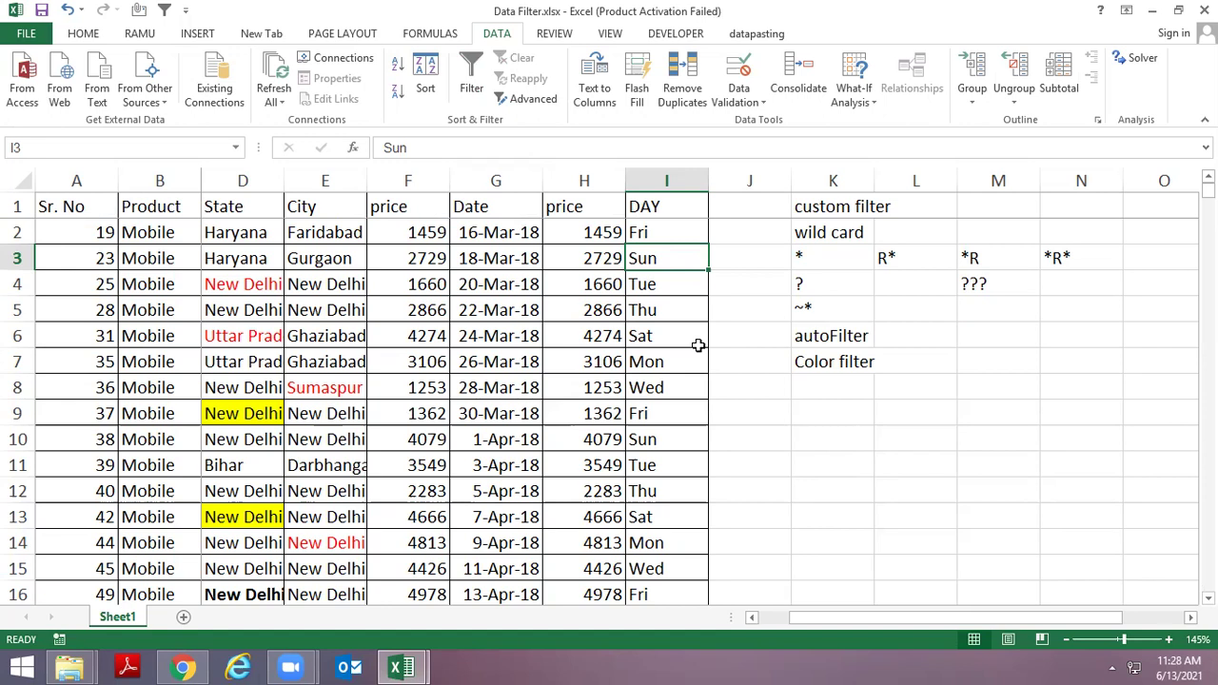
{"action": "key", "text": "Up"}
{"action": "key", "text": "Up"}
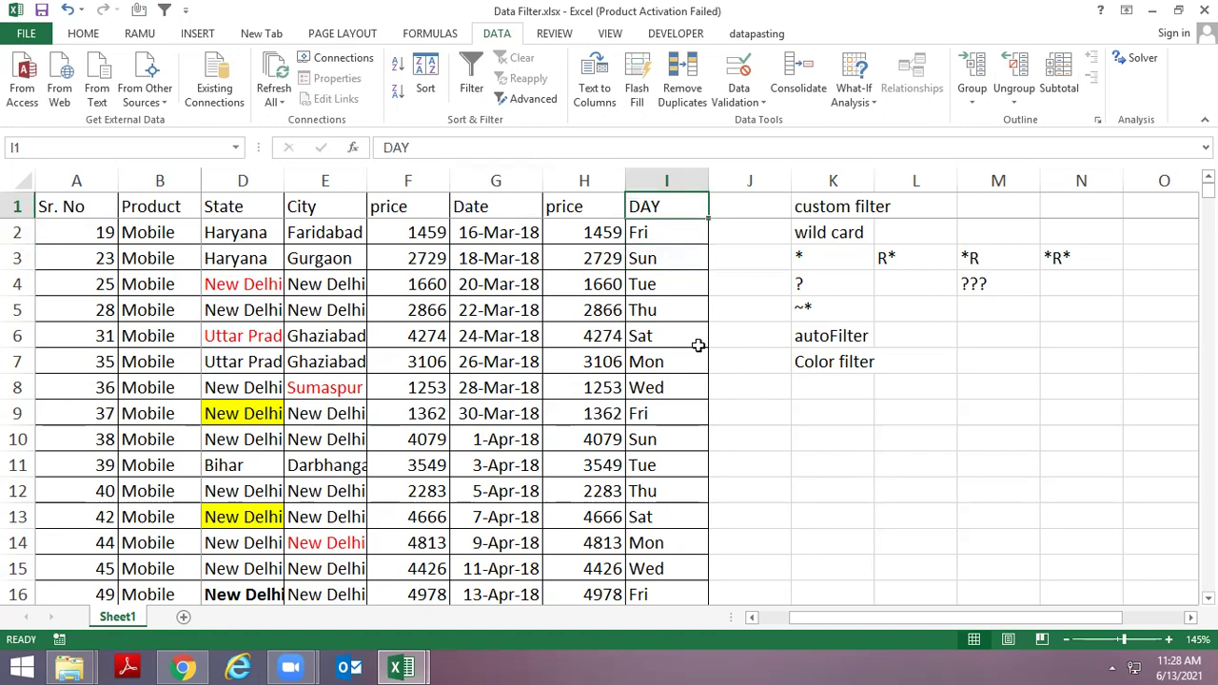
{"action": "key", "text": "ctrl+shift+l"}
Open the DAY custom text filter, try the Or option, cancel it, and return to DAY's text filters
{"action": "key", "text": "alt+Down"}
{"action": "key", "text": "Down"}
{"action": "key", "text": "Down"}
{"action": "key", "text": "Down"}
{"action": "key", "text": "Down"}
{"action": "key", "text": "Right"}
{"action": "key", "text": "Up"}
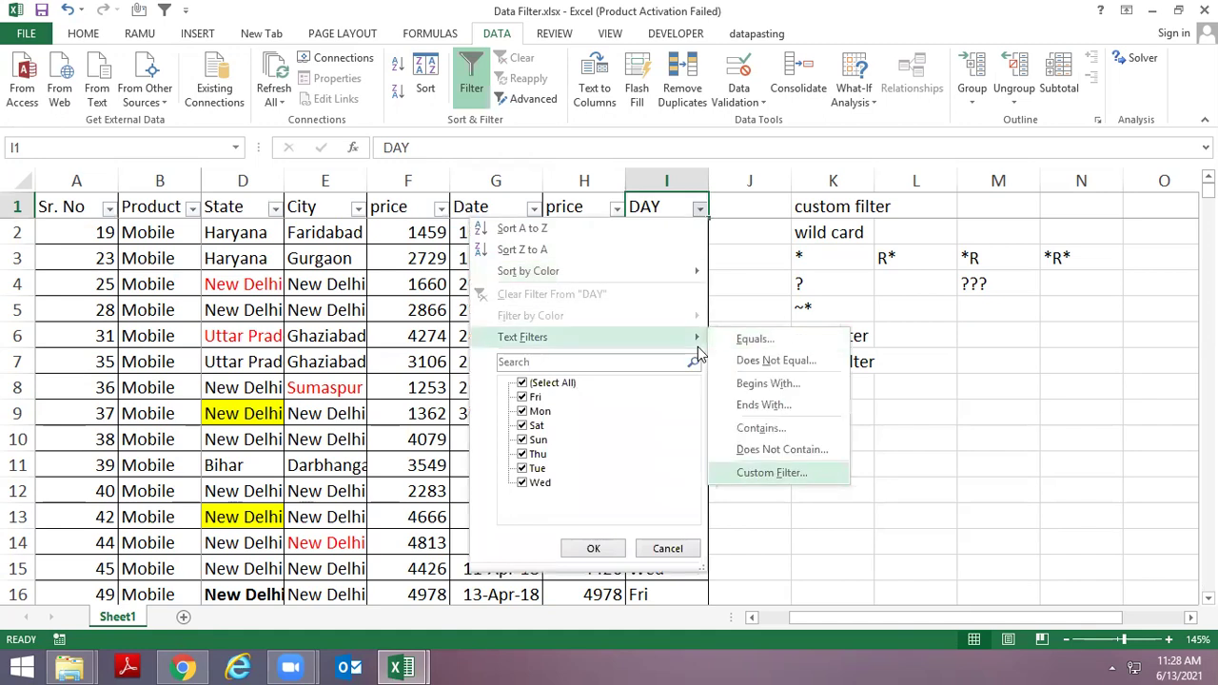
{"action": "key", "text": "Return"}
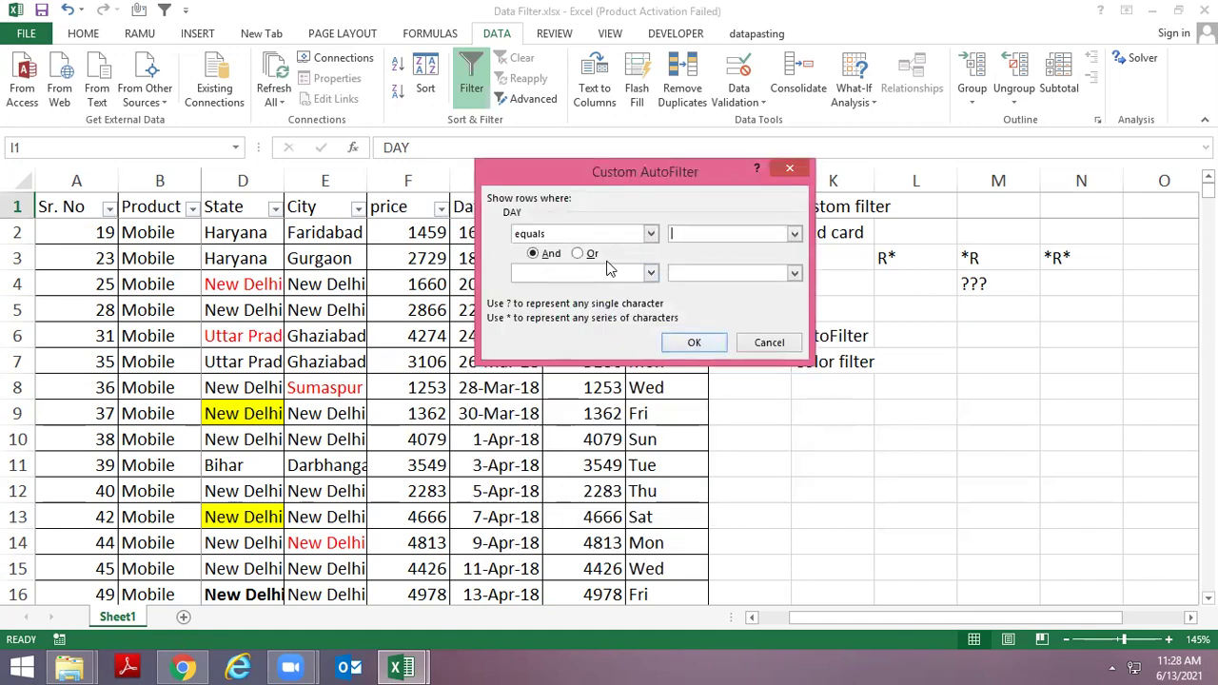
{"action": "left_click", "coordinate": [589, 255]}
{"action": "key", "text": "Escape"}
{"action": "key", "text": "alt+Down"}
{"action": "key", "text": "Down"}
{"action": "key", "text": "Down"}
{"action": "key", "text": "Down"}
{"action": "key", "text": "Right"}
{"action": "key", "text": "Down"}
{"action": "key", "text": "Down"}
{"action": "key", "text": "Down"}
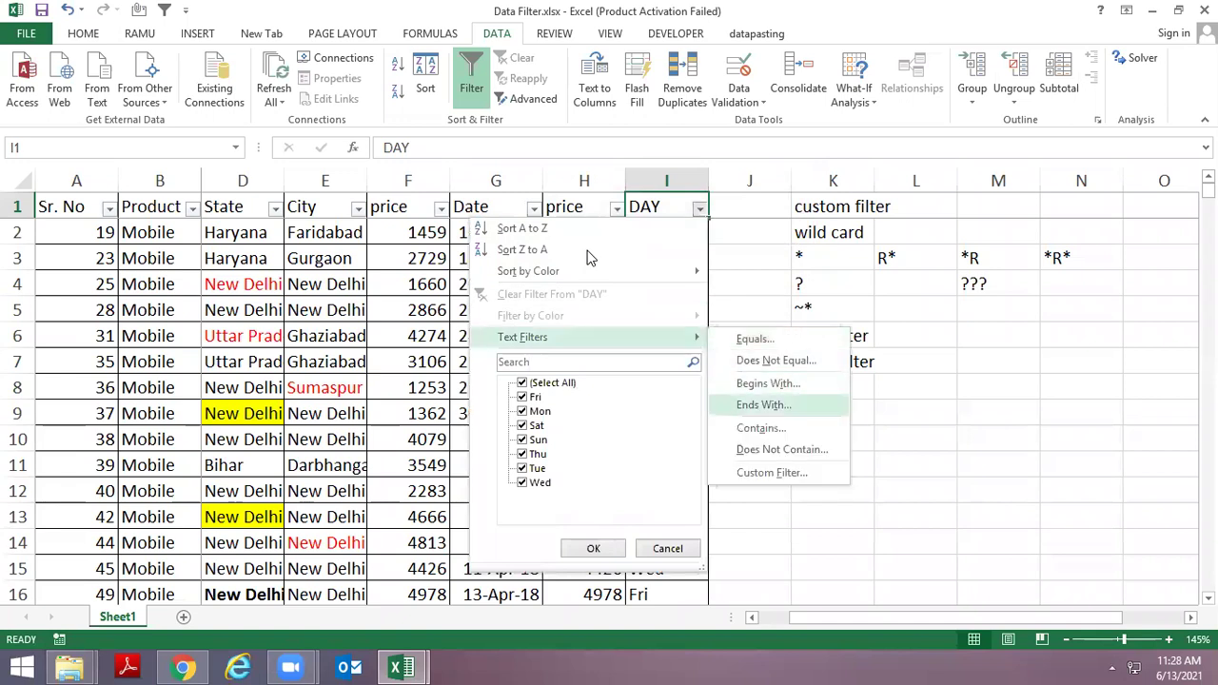
Browse the column H price Number Filters comparison options, then close the list
{"action": "key", "text": "Escape"}
{"action": "key", "text": "Escape"}
{"action": "key", "text": "Left"}
{"action": "key", "text": "alt+Down"}
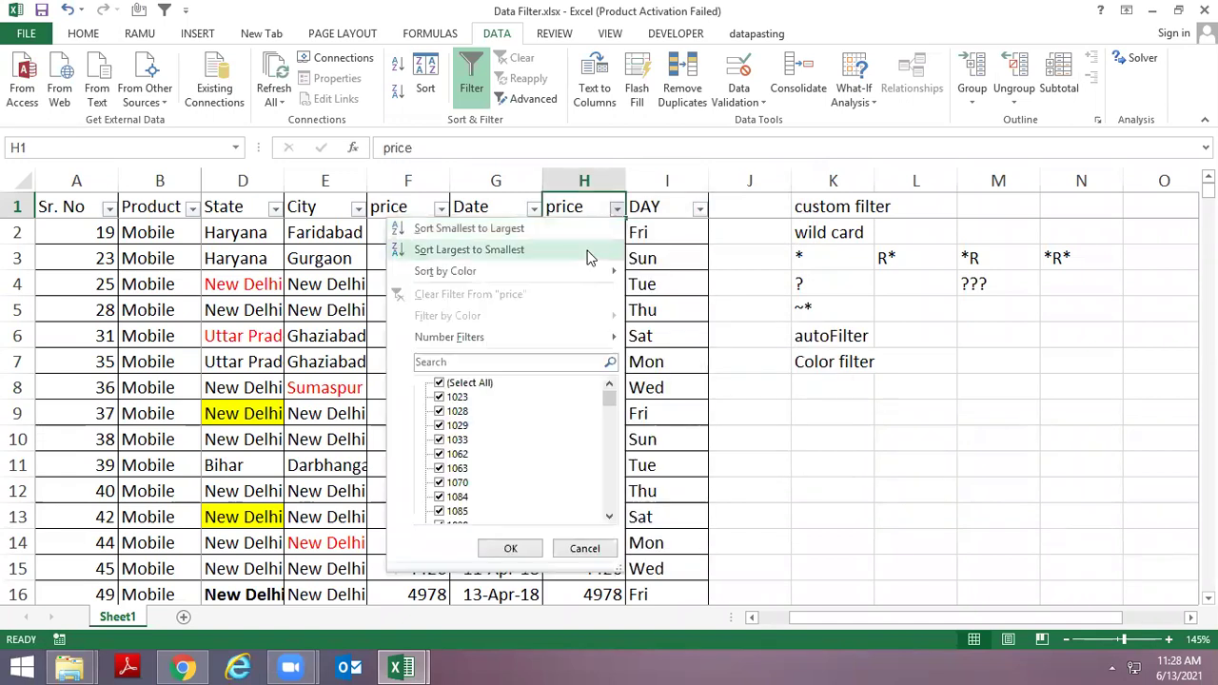
{"action": "key", "text": "Down"}
{"action": "key", "text": "Down"}
{"action": "key", "text": "Down"}
{"action": "key", "text": "Right"}
{"action": "key", "text": "Down"}
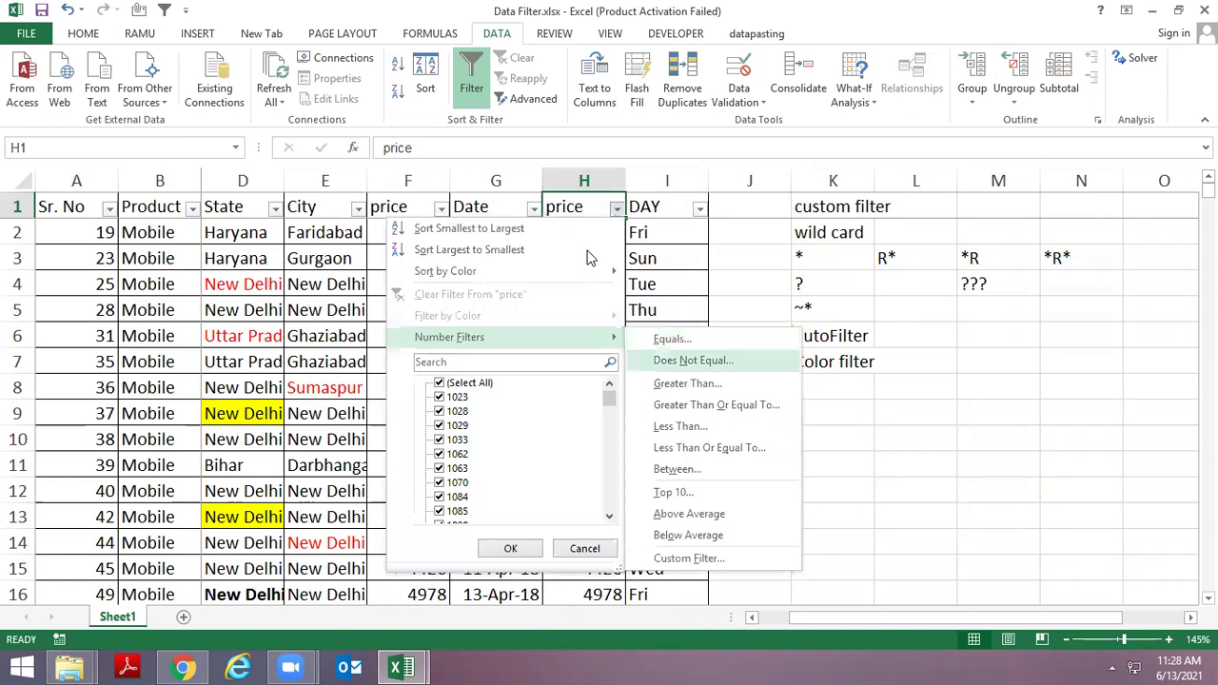
{"action": "key", "text": "Down"}
{"action": "key", "text": "Down"}
{"action": "key", "text": "Up"}
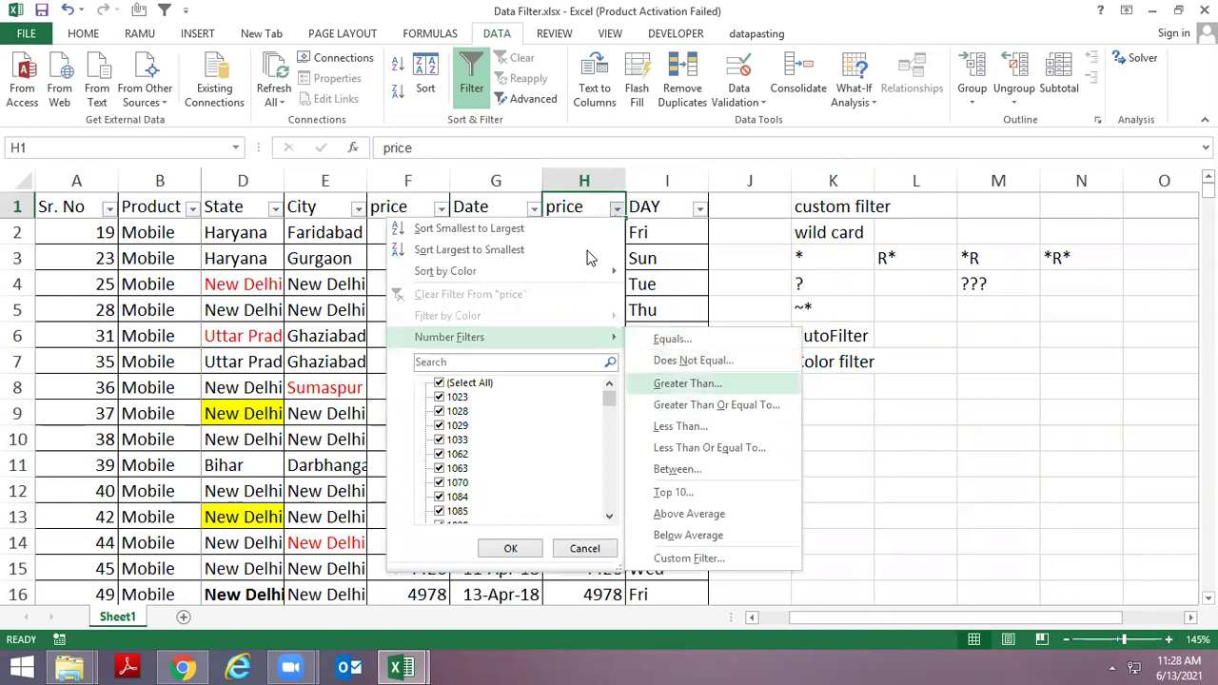
{"action": "key", "text": "Down"}
{"action": "key", "text": "Down"}
{"action": "key", "text": "Down"}
{"action": "key", "text": "Up"}
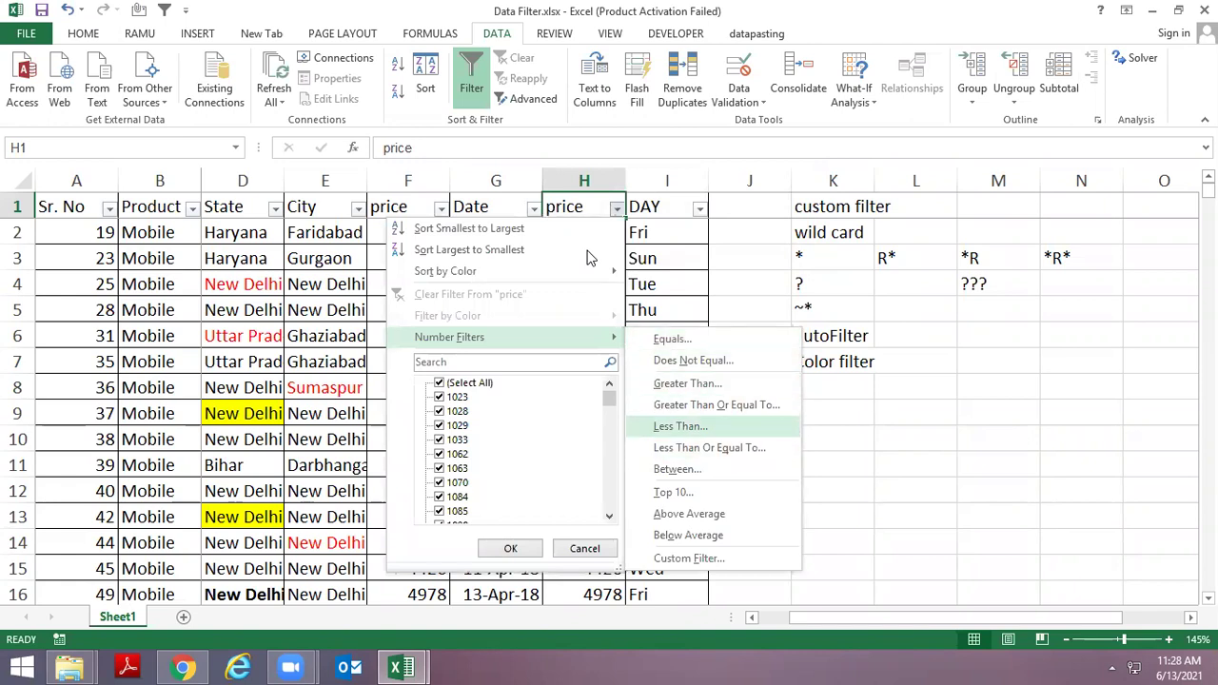
{"action": "key", "text": "Escape"}
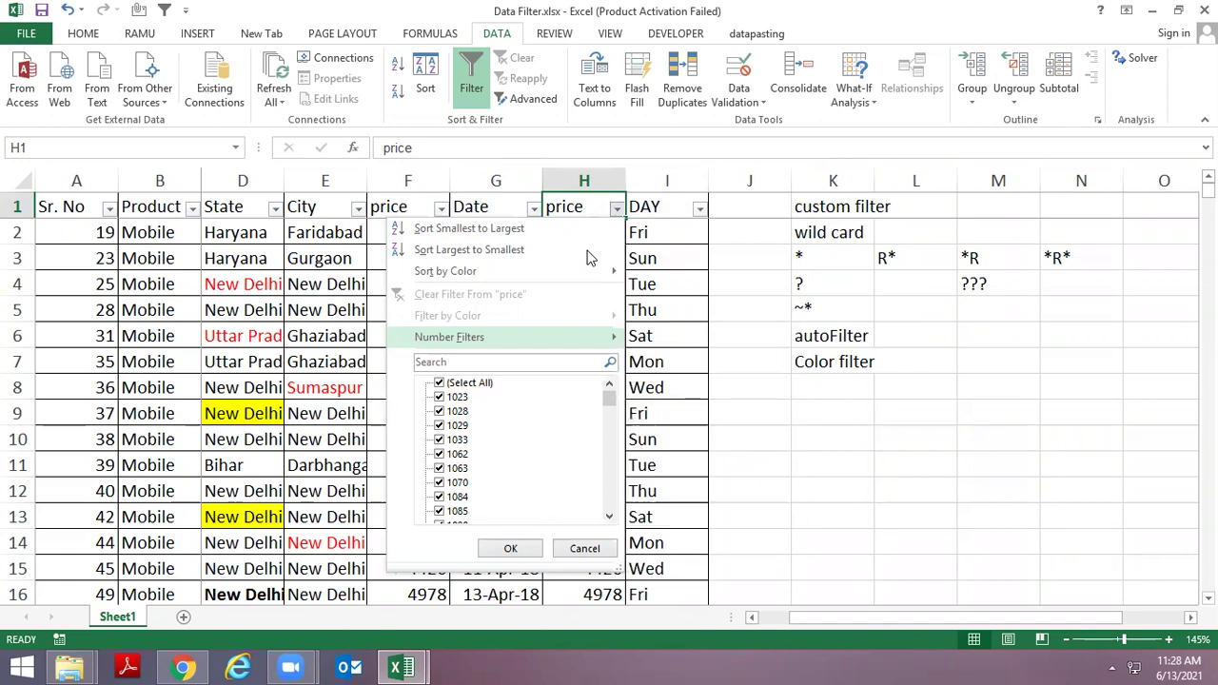
{"action": "key", "text": "Escape"}
{"action": "key", "text": "Right"}
{"action": "key", "text": "Down"}
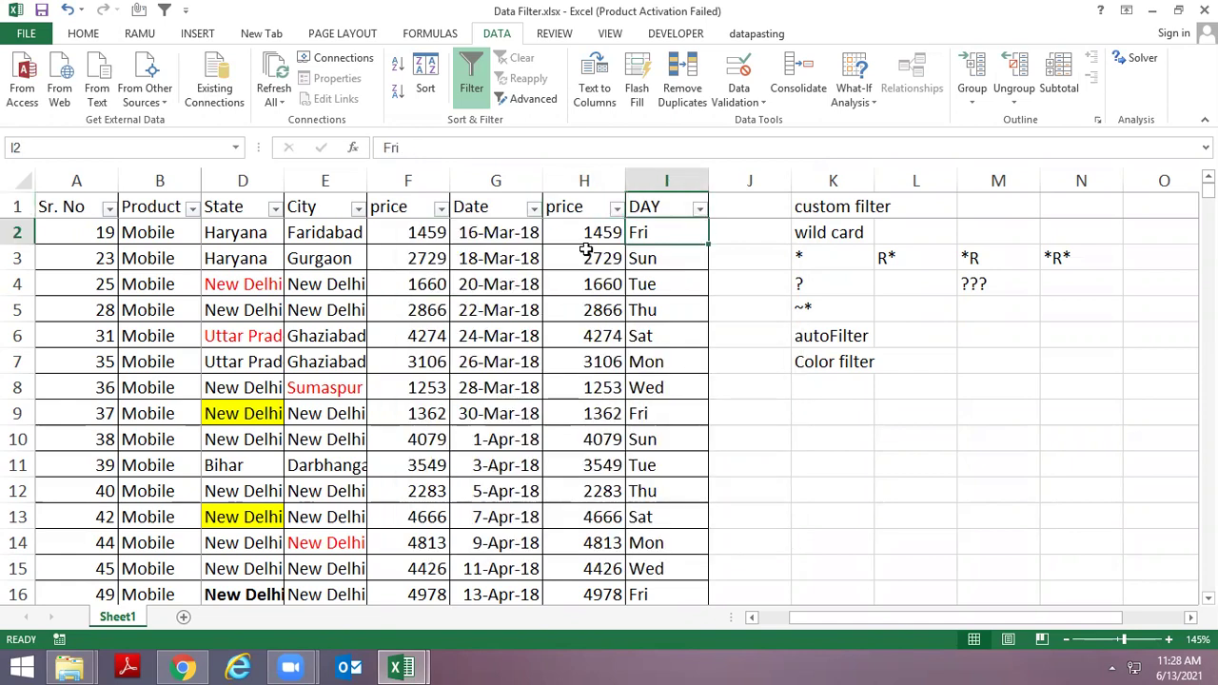
Filter the price column to values greater than 3500
{"action": "left_click", "coordinate": [575, 207]}
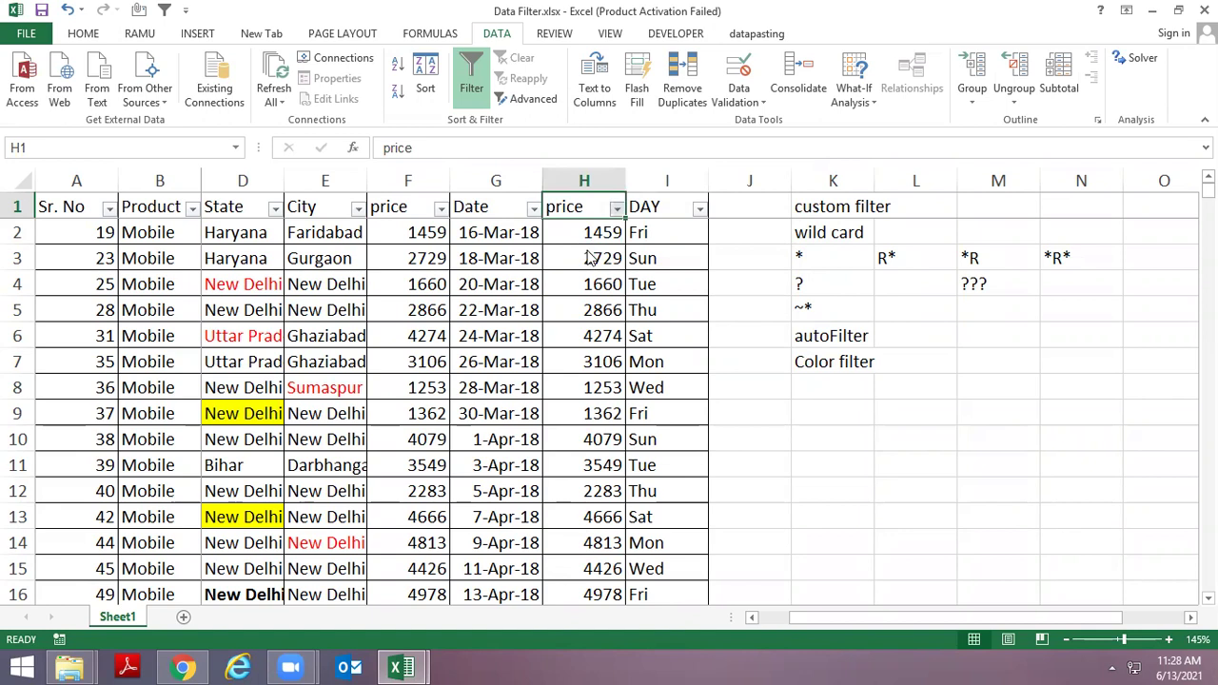
{"action": "left_click", "coordinate": [617, 208]}
{"action": "mouse_move", "coordinate": [449, 336]}
{"action": "key", "text": "Down"}
{"action": "key", "text": "Down"}
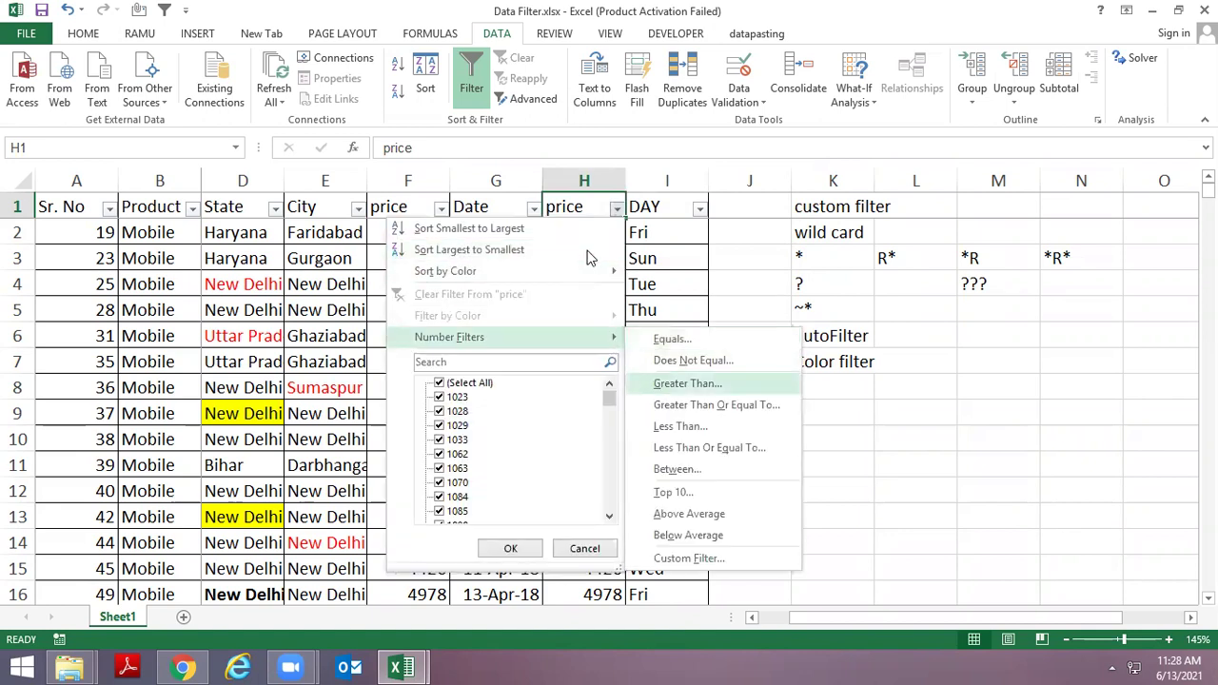
{"action": "key", "text": "Return"}
{"action": "type", "text": "3500"}
{"action": "key", "text": "Return"}
Review the rows priced above 3500 and return to the price column's number filters
{"action": "key", "text": "Down"}
{"action": "key", "text": "Down"}
{"action": "key", "text": "Down"}
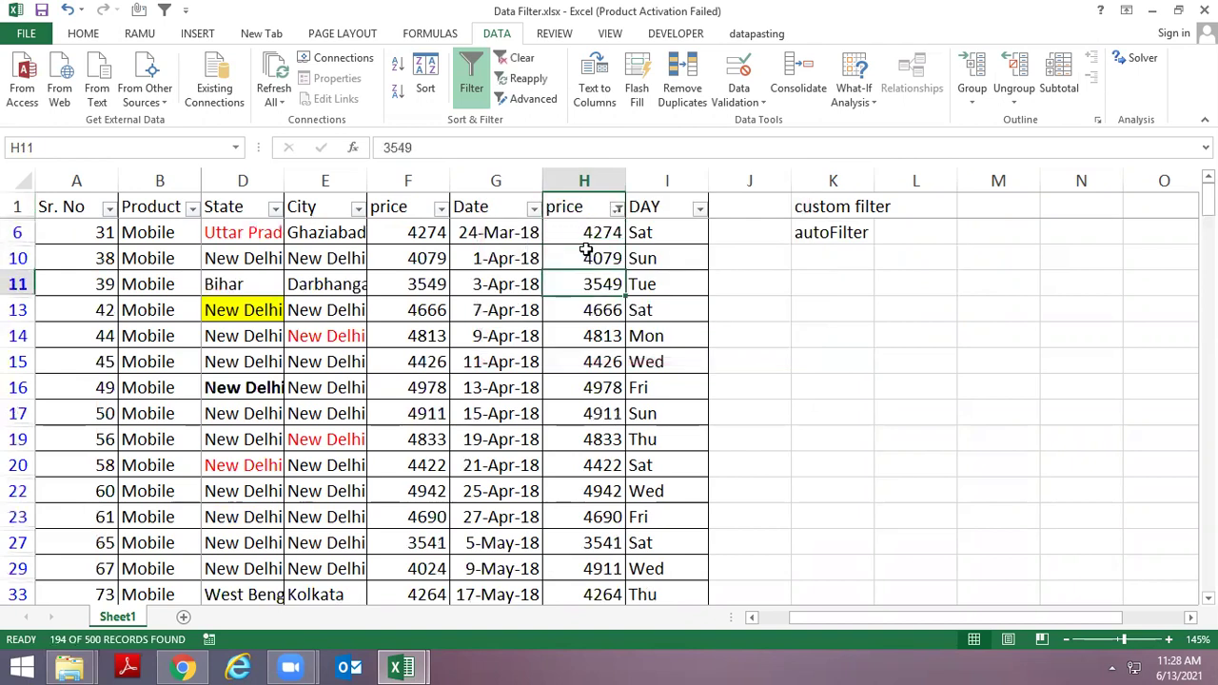
{"action": "key", "text": "Down"}
{"action": "key", "text": "Down"}
{"action": "key", "text": "Up"}
{"action": "key", "text": "Up"}
{"action": "key", "text": "Up"}
{"action": "key", "text": "ctrl+c"}
{"action": "key", "text": "Up"}
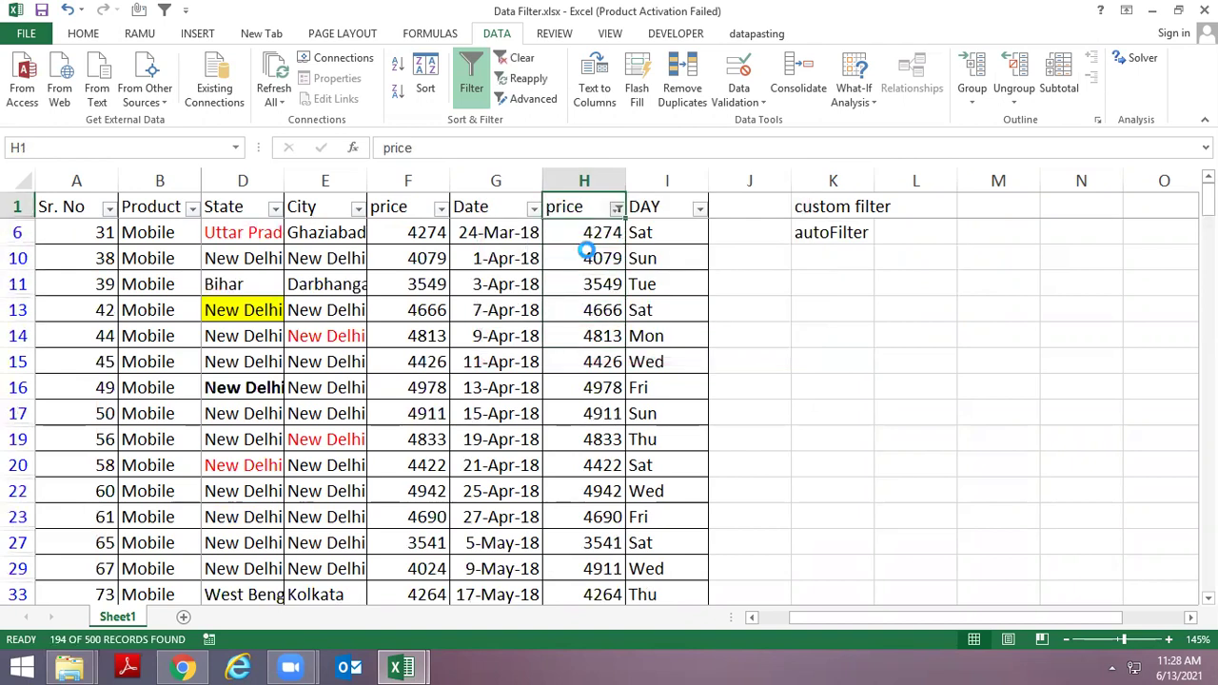
{"action": "key", "text": "alt+Down"}
{"action": "key", "text": "Down"}
{"action": "key", "text": "Down"}
{"action": "key", "text": "Down"}
{"action": "key", "text": "Right"}
{"action": "key", "text": "Up"}
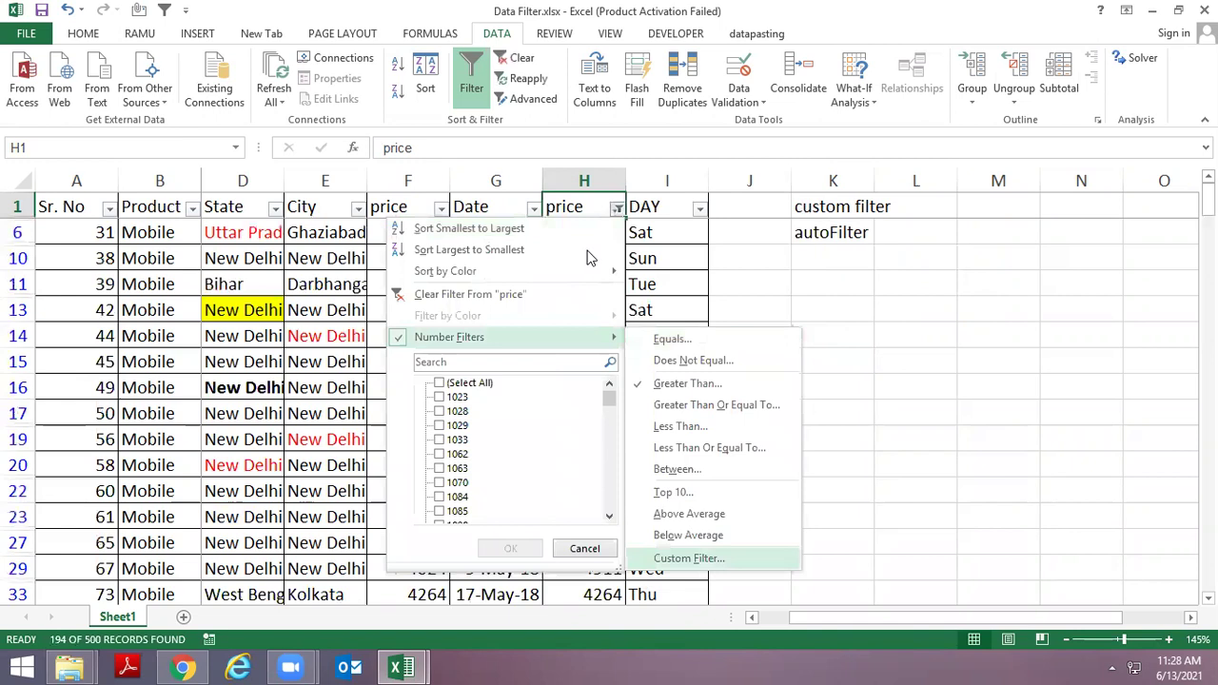
Start a custom price filter whose first condition is 'is greater than' 3000
{"action": "key", "text": "Return"}
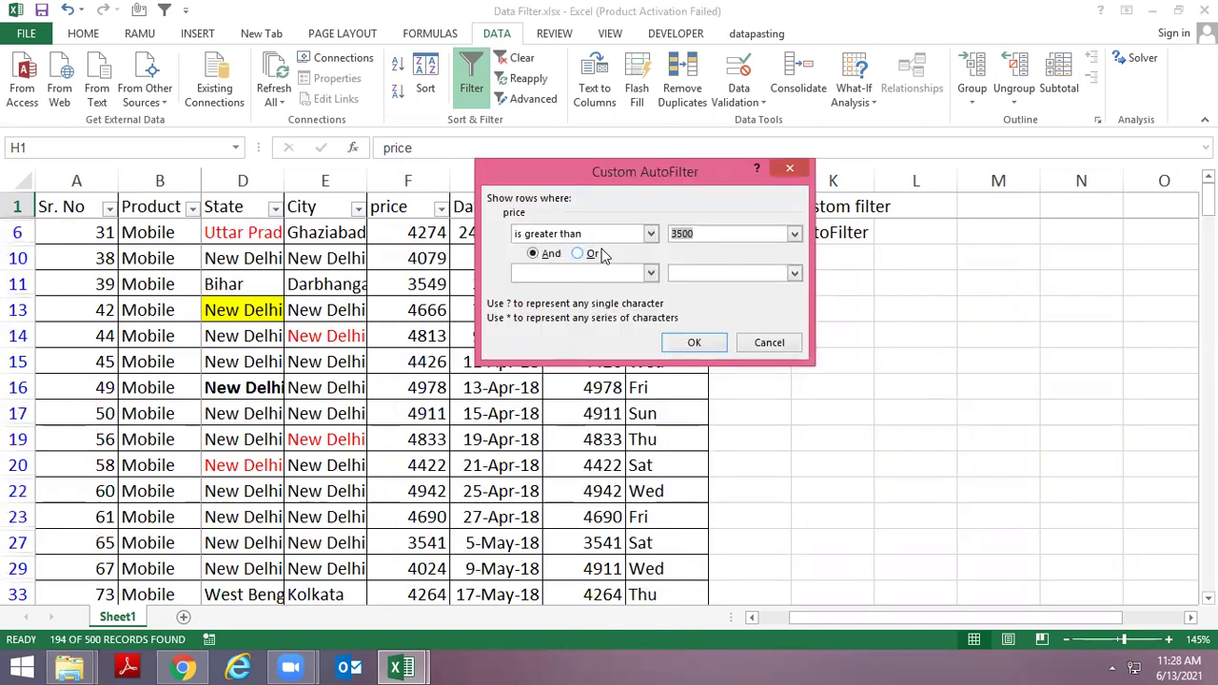
{"action": "left_click", "coordinate": [606, 240]}
{"action": "key", "text": "Down"}
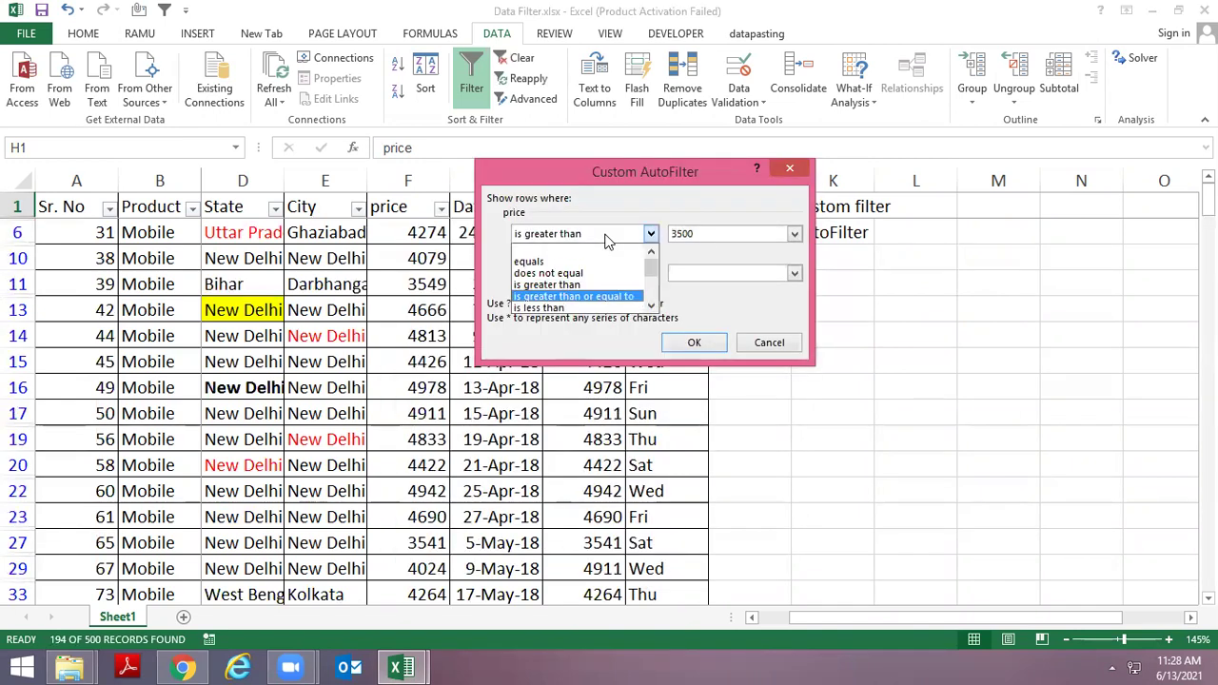
{"action": "key", "text": "Down"}
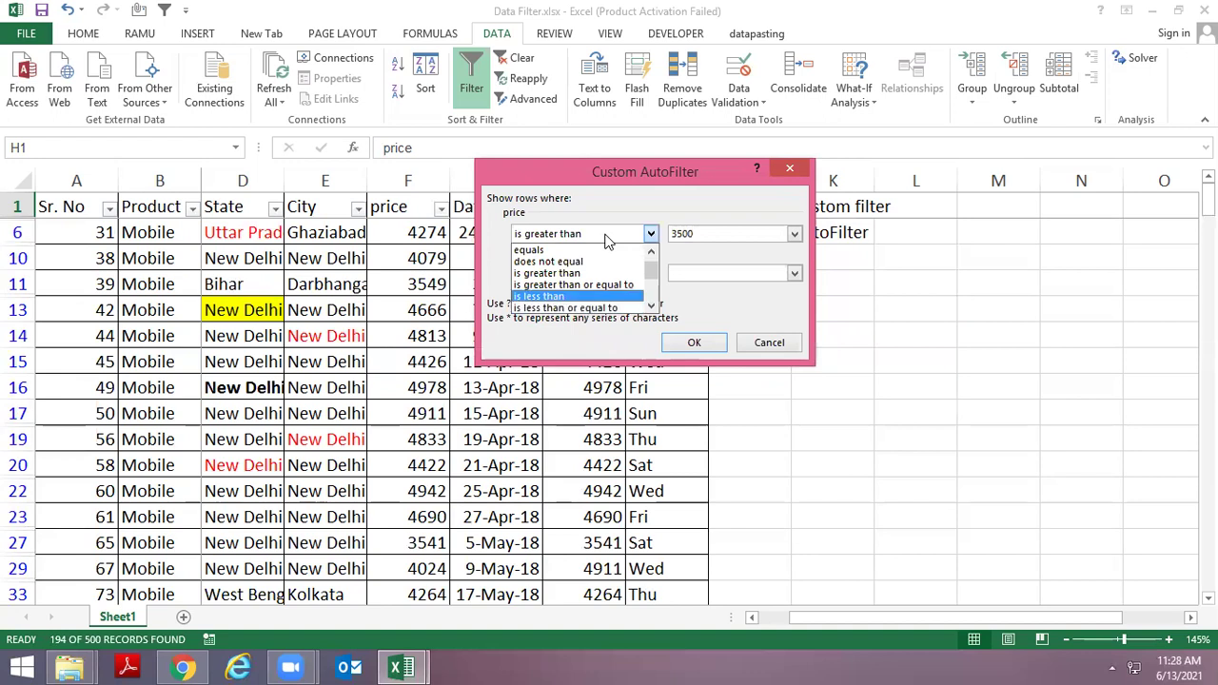
{"action": "key", "text": "Return"}
{"action": "left_click", "coordinate": [607, 240]}
{"action": "key", "text": "Up"}
{"action": "key", "text": "Up"}
{"action": "key", "text": "Return"}
{"action": "key", "text": "Tab"}
{"action": "type", "text": "3000"}
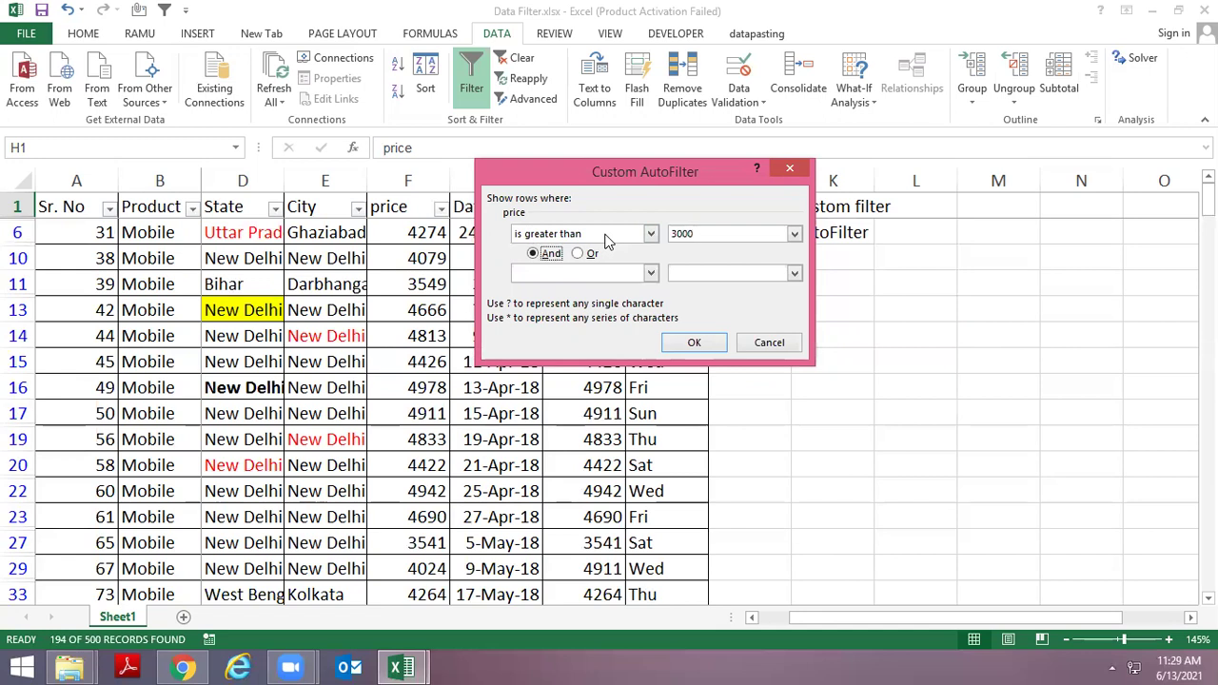
Add 'is less than' 4000 as the second condition with And, and apply the filter
{"action": "left_click", "coordinate": [609, 276]}
{"action": "key", "text": "Down"}
{"action": "key", "text": "Down"}
{"action": "key", "text": "Down"}
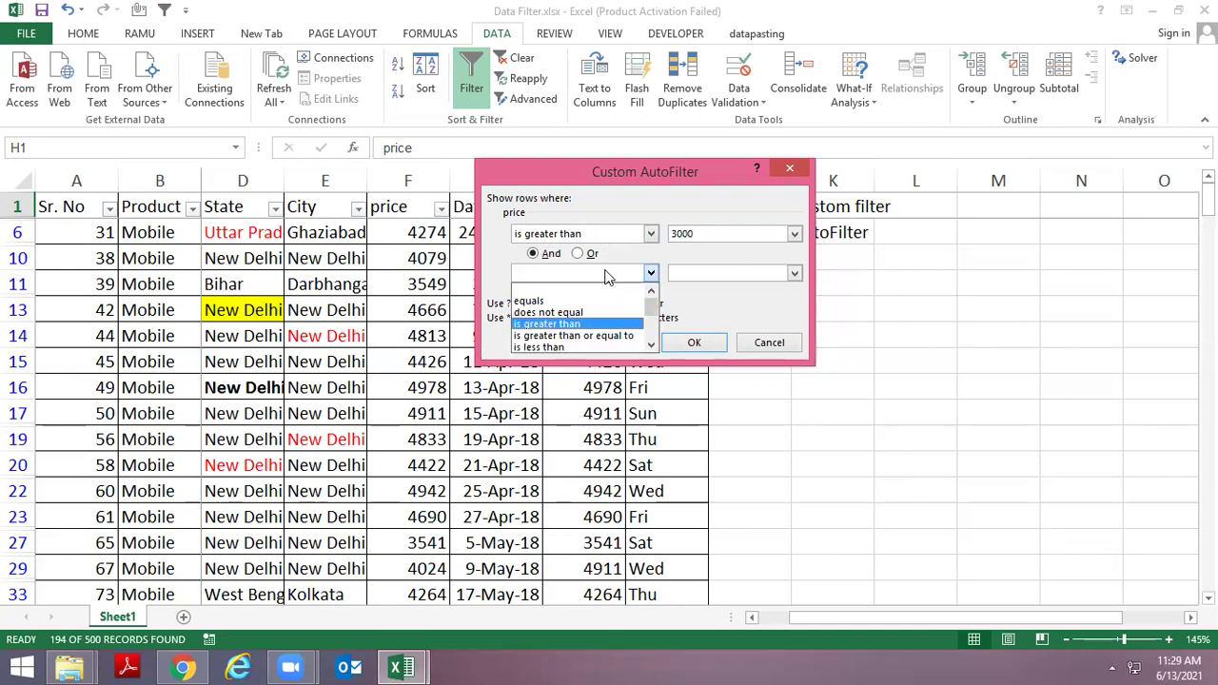
{"action": "key", "text": "Down"}
{"action": "key", "text": "Down"}
{"action": "key", "text": "Return"}
{"action": "key", "text": "Tab"}
{"action": "type", "text": "4000"}
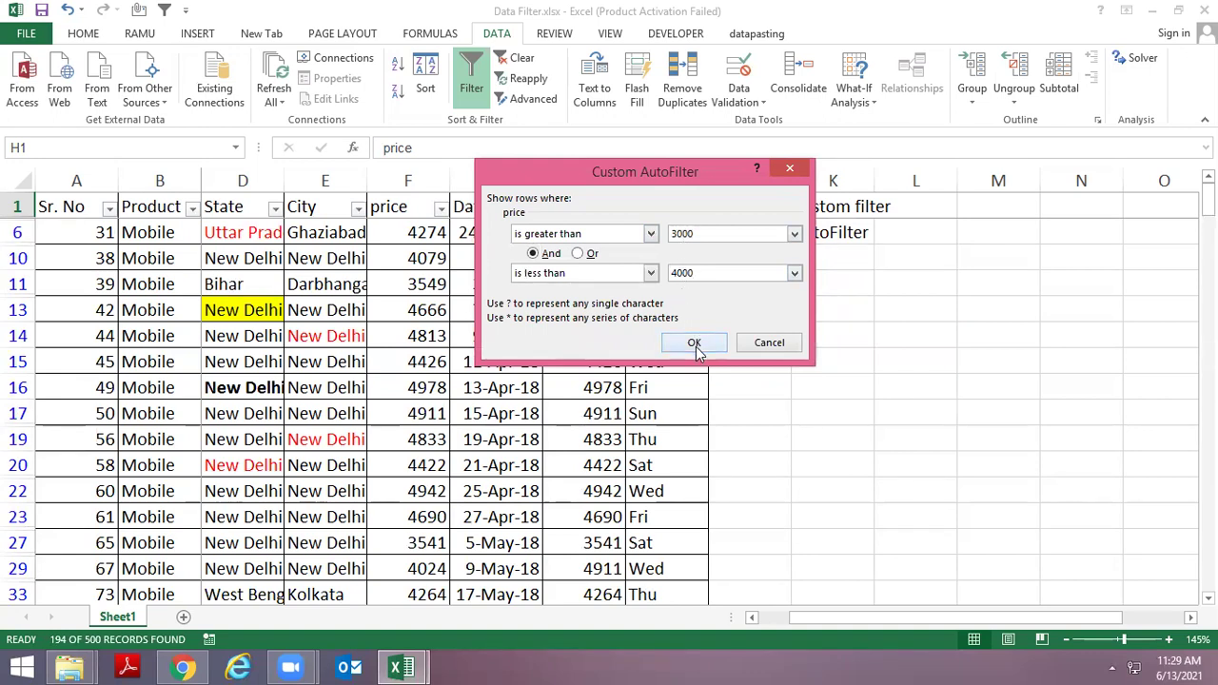
{"action": "left_click", "coordinate": [588, 254]}
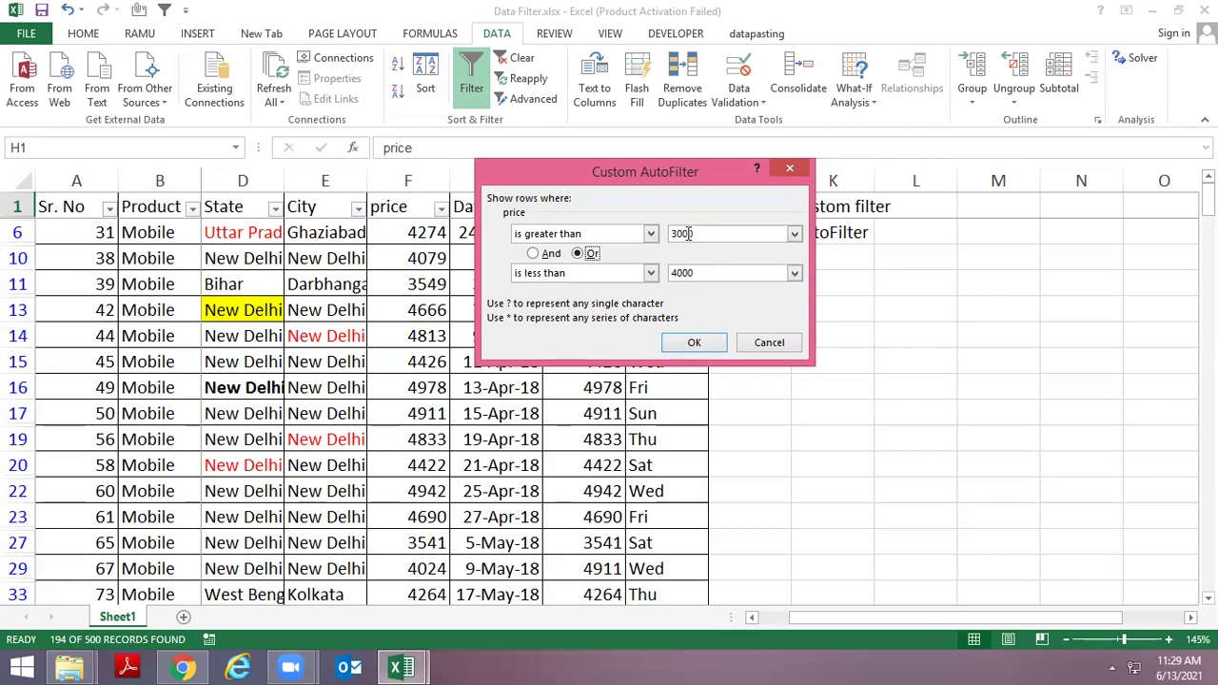
{"action": "left_click_drag", "start_coordinate": [710, 233], "coordinate": [665, 238]}
{"action": "left_click", "coordinate": [548, 254]}
{"action": "left_click", "coordinate": [691, 348]}
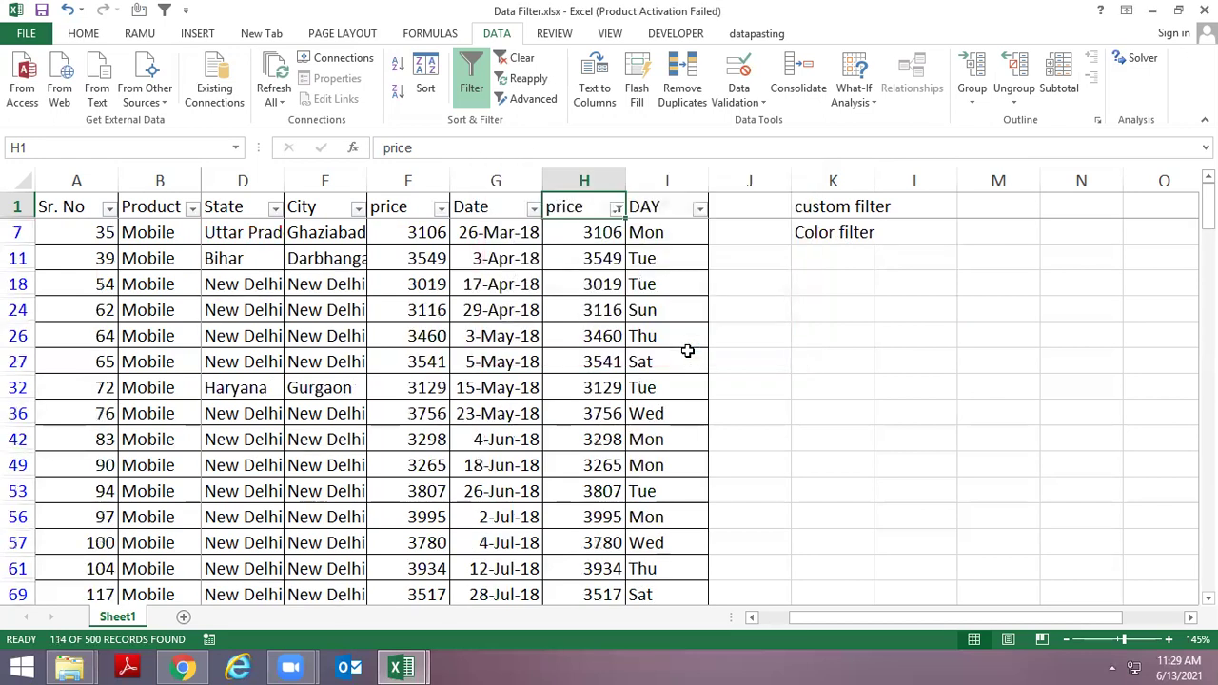
Scroll through the filtered price rows, then try the Between filter and close it without values
{"action": "key", "text": "Down"}
{"action": "key", "text": "Down"}
{"action": "key", "text": "Down"}
{"action": "key", "text": "Down"}
{"action": "key", "text": "Down"}
{"action": "key", "text": "Down"}
{"action": "key", "text": "Down"}
{"action": "key", "text": "Down"}
{"action": "key", "text": "Down"}
{"action": "key", "text": "Down"}
{"action": "key", "text": "Down"}
{"action": "key", "text": "Down"}
{"action": "key", "text": "Down"}
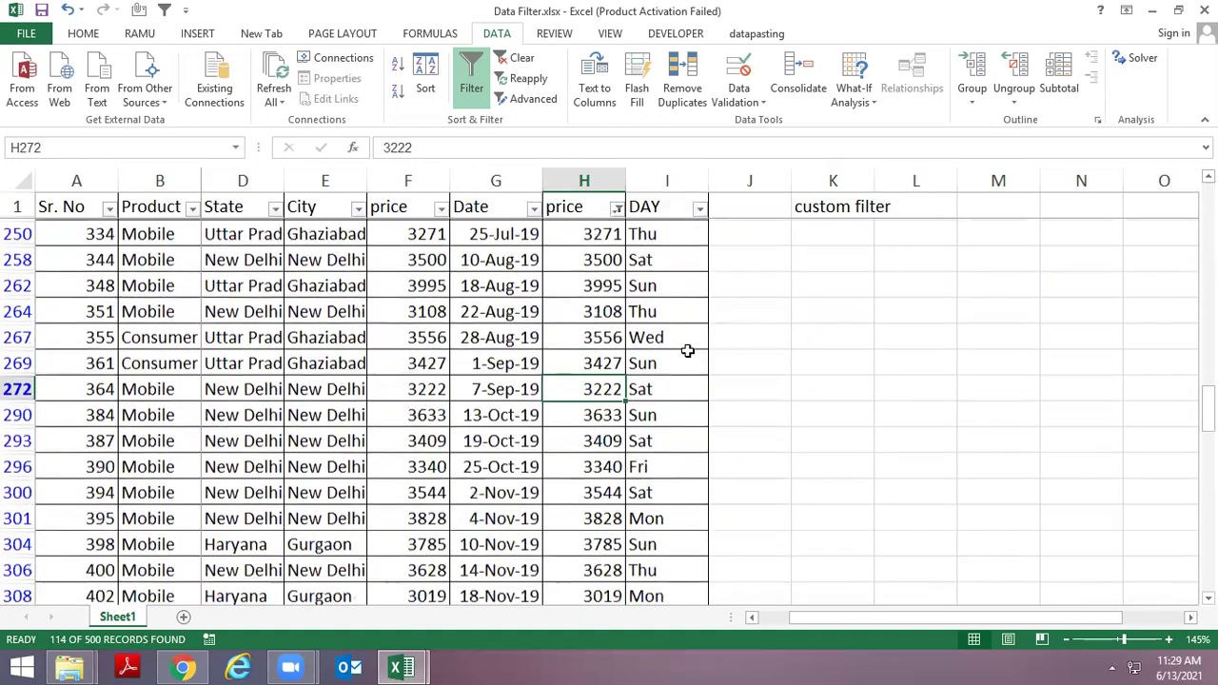
{"action": "key", "text": "Down"}
{"action": "key", "text": "Down"}
{"action": "key", "text": "Down"}
{"action": "key", "text": "Down"}
{"action": "key", "text": "Down"}
{"action": "key", "text": "Down"}
{"action": "key", "text": "Up"}
{"action": "key", "text": "Up"}
{"action": "key", "text": "Up"}
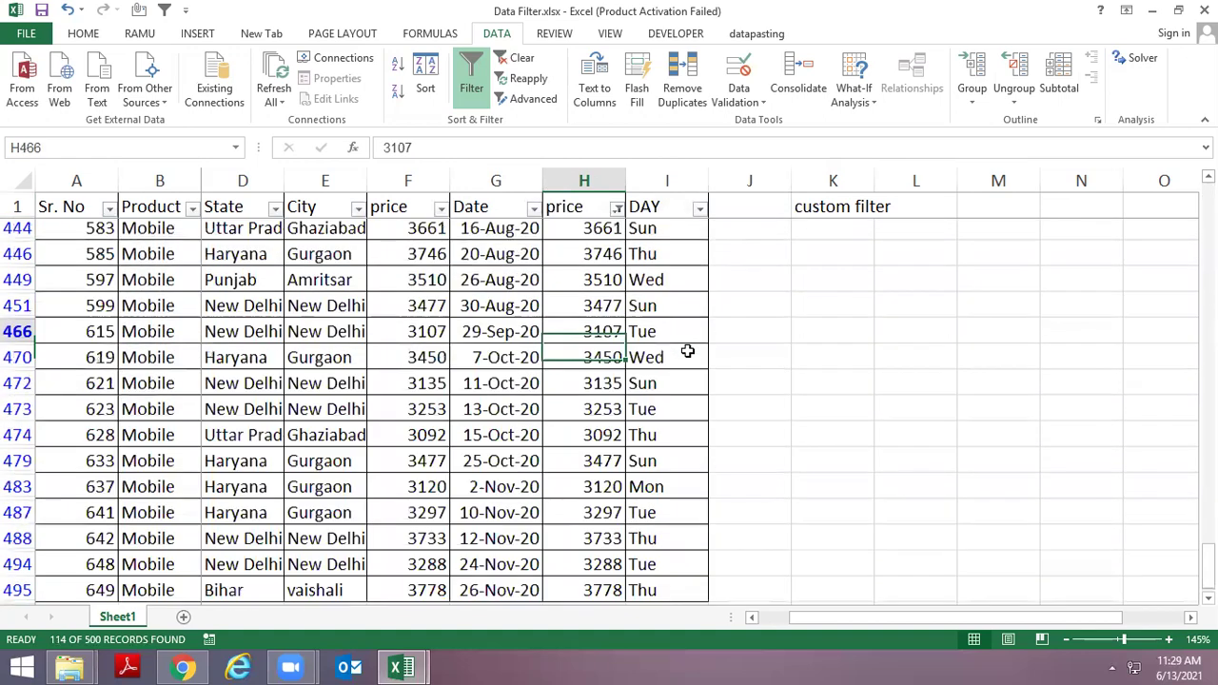
{"action": "key", "text": "Up"}
{"action": "key", "text": "Up"}
{"action": "key", "text": "Up"}
{"action": "key", "text": "Up"}
{"action": "key", "text": "Up"}
{"action": "key", "text": "Up"}
{"action": "key", "text": "Up"}
{"action": "key", "text": "Up"}
{"action": "key", "text": "Up"}
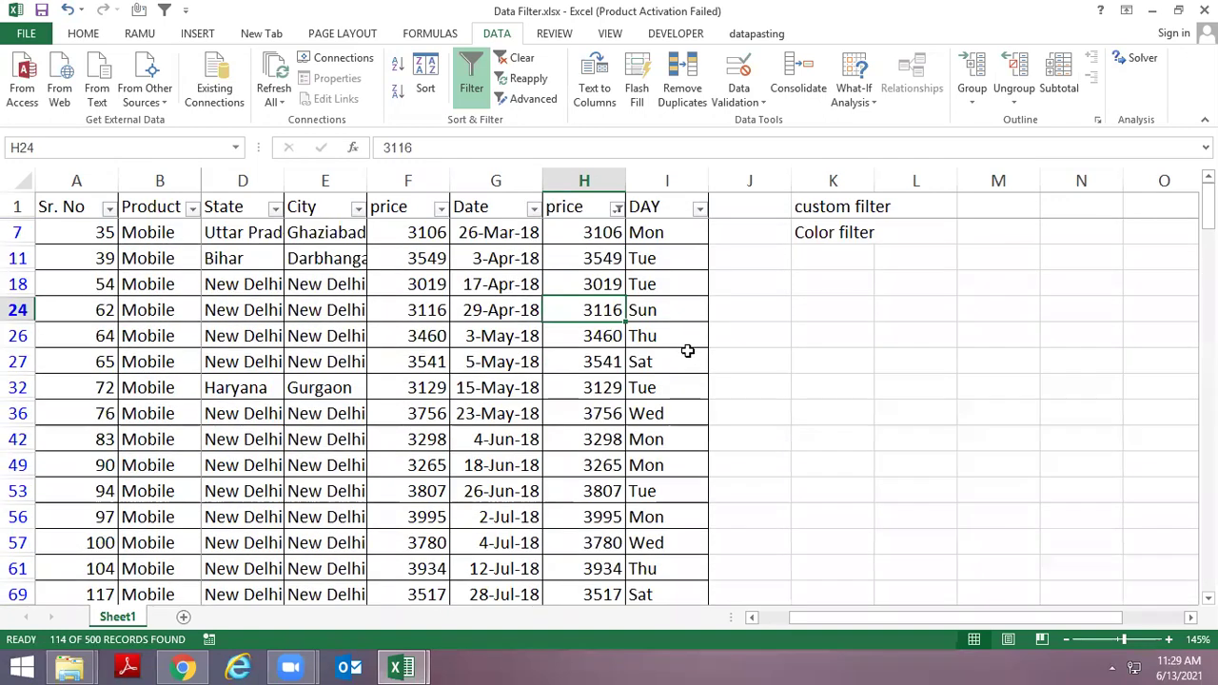
{"action": "key", "text": "Up"}
{"action": "key", "text": "Up"}
{"action": "key", "text": "Up"}
{"action": "key", "text": "Up"}
{"action": "key", "text": "alt+Down"}
{"action": "key", "text": "Down"}
{"action": "key", "text": "Down"}
{"action": "key", "text": "Down"}
{"action": "key", "text": "Down"}
{"action": "key", "text": "Down"}
{"action": "key", "text": "Right"}
{"action": "key", "text": "Down"}
{"action": "key", "text": "Down"}
{"action": "key", "text": "Down"}
{"action": "key", "text": "Down"}
{"action": "key", "text": "Down"}
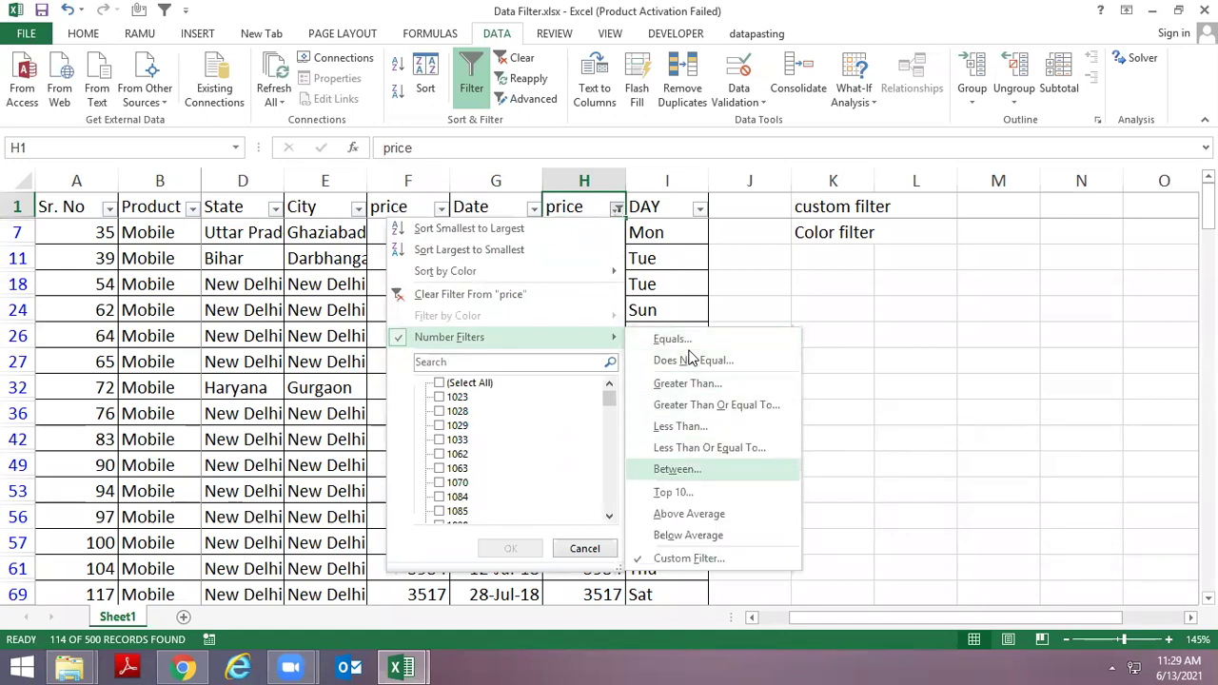
{"action": "key", "text": "Return"}
{"action": "left_click", "coordinate": [694, 344]}
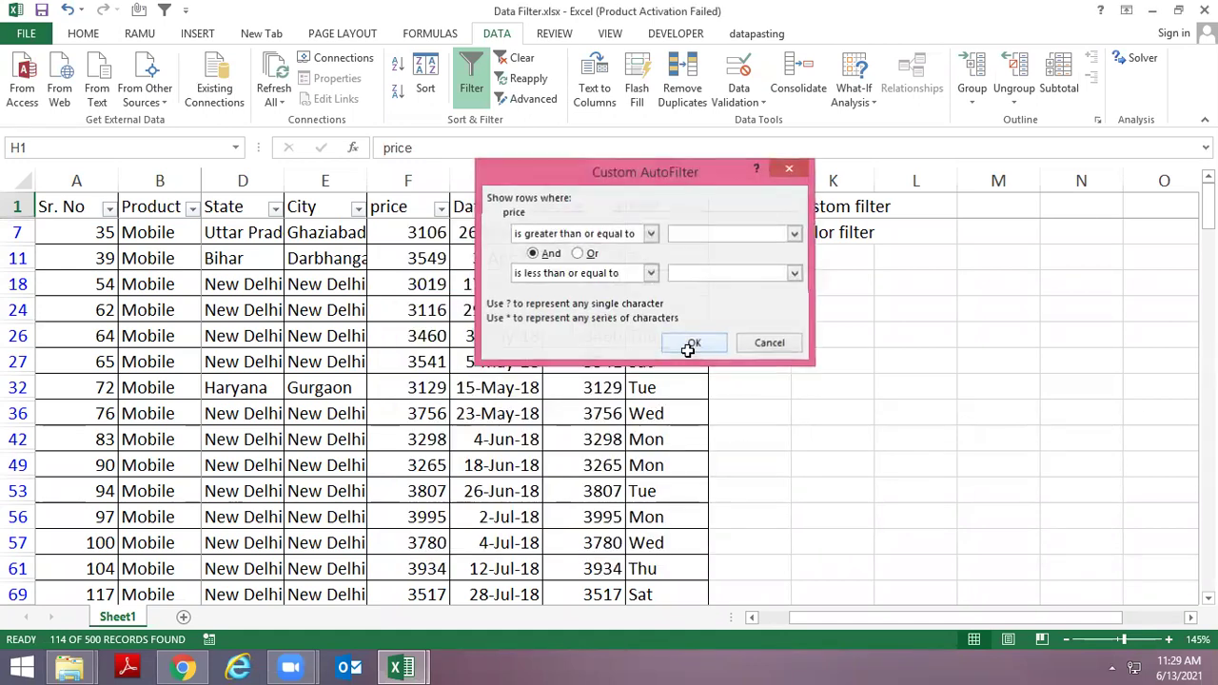
Check Select All in the price filter to clear it so every row shows
{"action": "key", "text": "alt+Down"}
{"action": "key", "text": "Down"}
{"action": "key", "text": "Down"}
{"action": "key", "text": "Down"}
{"action": "key", "text": "Down"}
{"action": "key", "text": "Down"}
{"action": "key", "text": "space"}
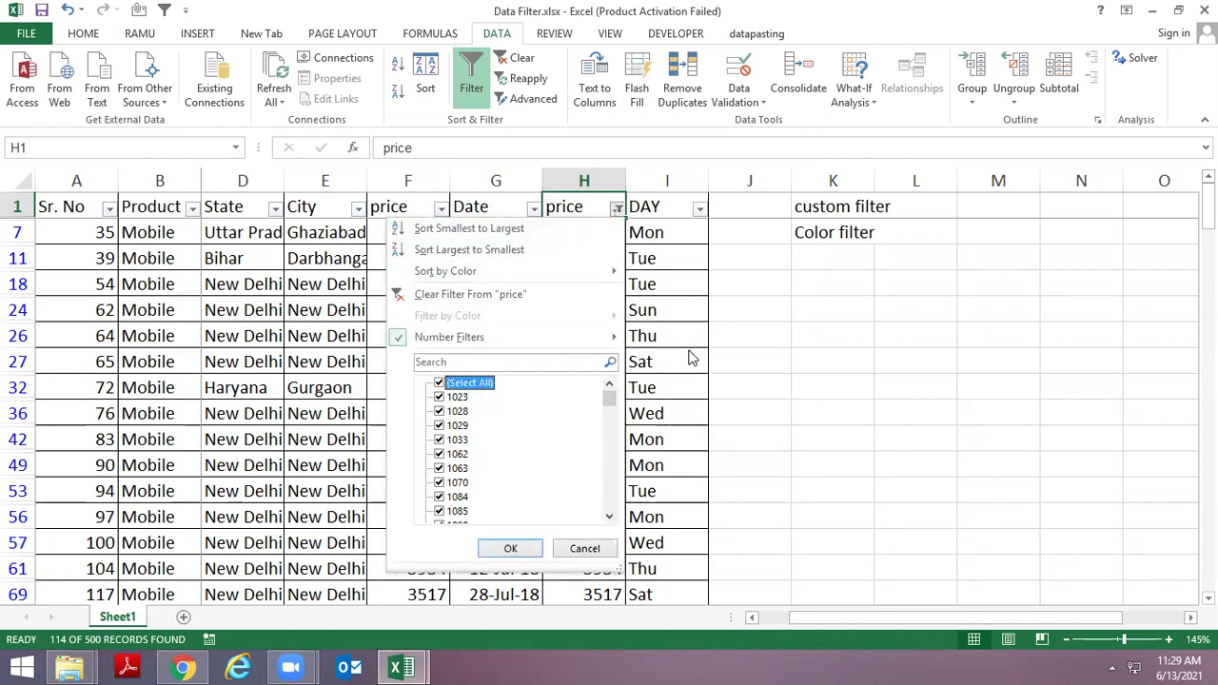
{"action": "key", "text": "Return"}
{"action": "key", "text": "Left"}
{"action": "key", "text": "alt+Down"}
{"action": "key", "text": "Down"}
{"action": "key", "text": "Down"}
{"action": "key", "text": "Down"}
{"action": "key", "text": "Down"}
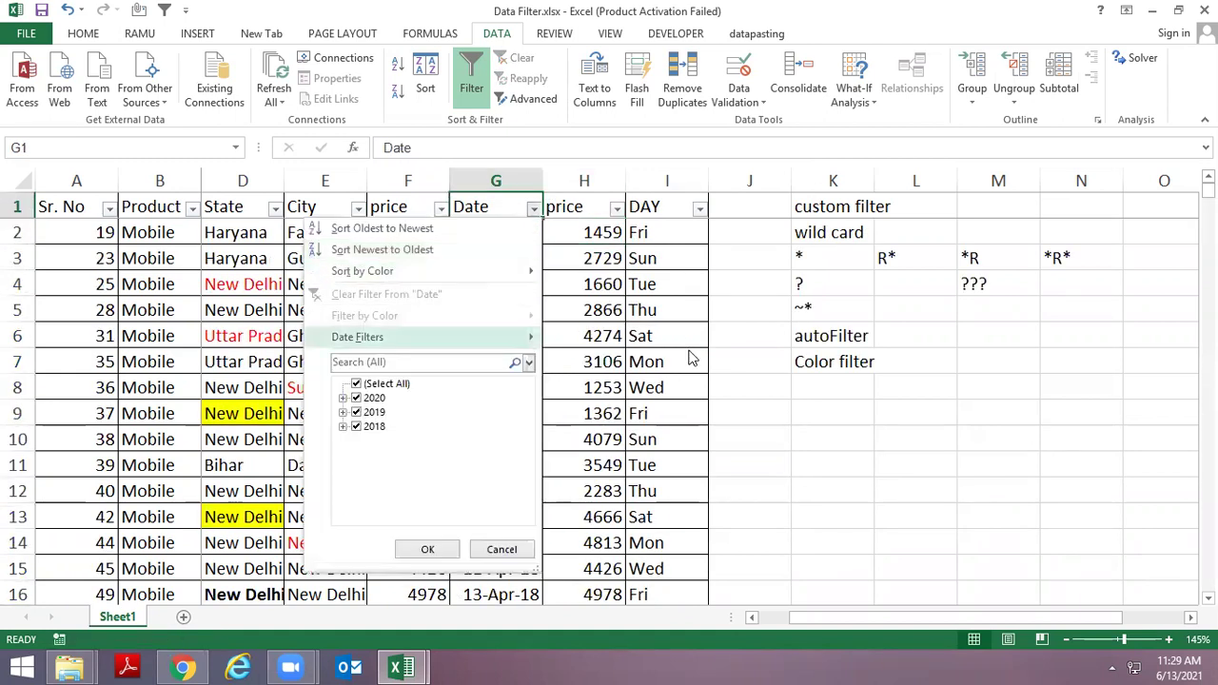
{"action": "key", "text": "Right"}
{"action": "key", "text": "Down"}
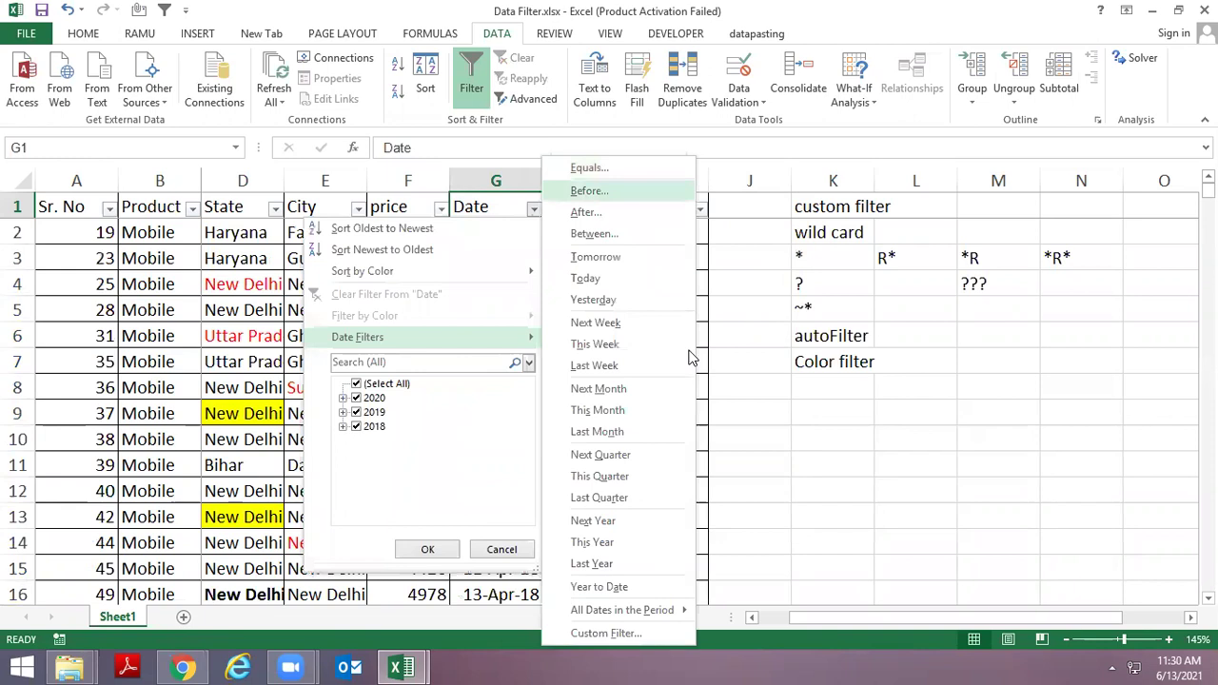
{"action": "key", "text": "Down"}
{"action": "key", "text": "Down"}
{"action": "key", "text": "Up"}
{"action": "key", "text": "Up"}
{"action": "key", "text": "Escape"}
{"action": "key", "text": "Escape"}
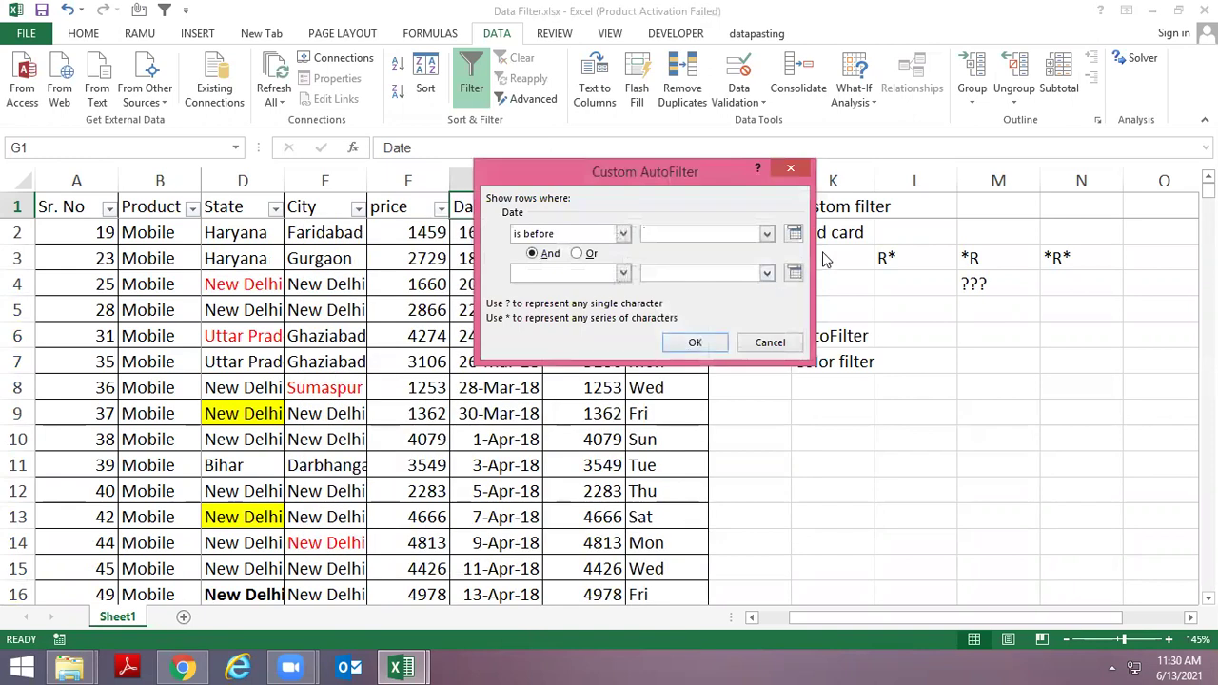
{"action": "left_click", "coordinate": [795, 235]}
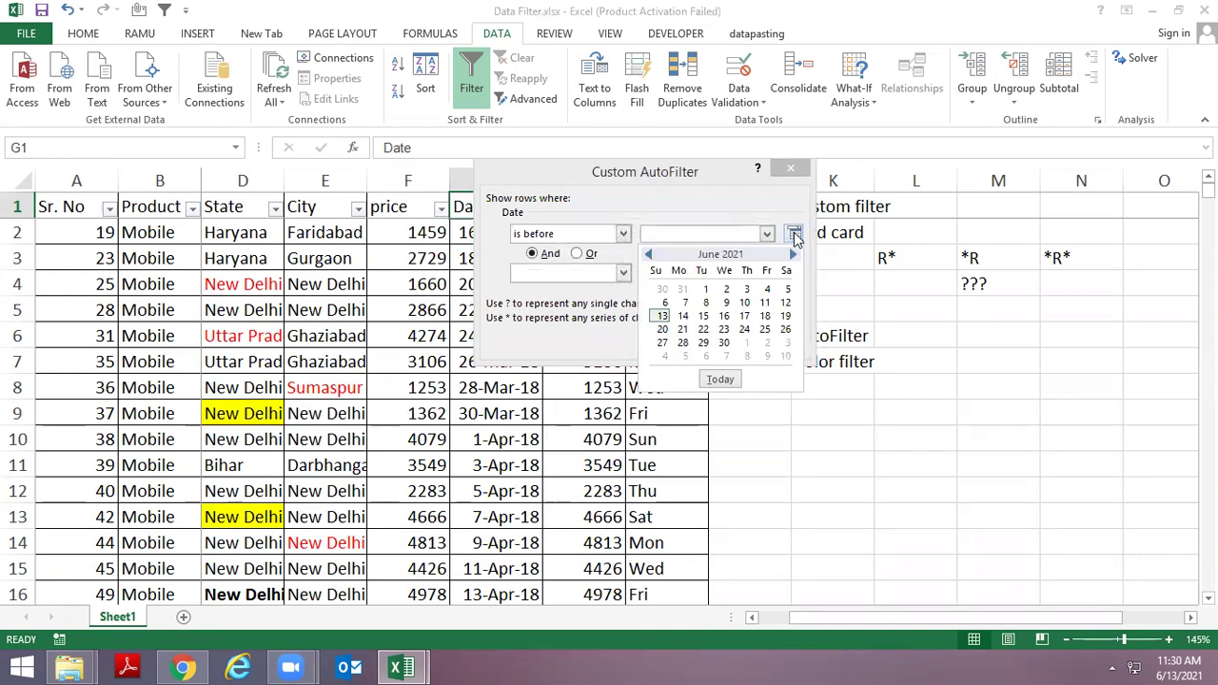
{"action": "key", "text": "Escape"}
{"action": "key", "text": "Escape"}
{"action": "key", "text": "Down"}
{"action": "key", "text": "Up"}
{"action": "key", "text": "alt+Down"}
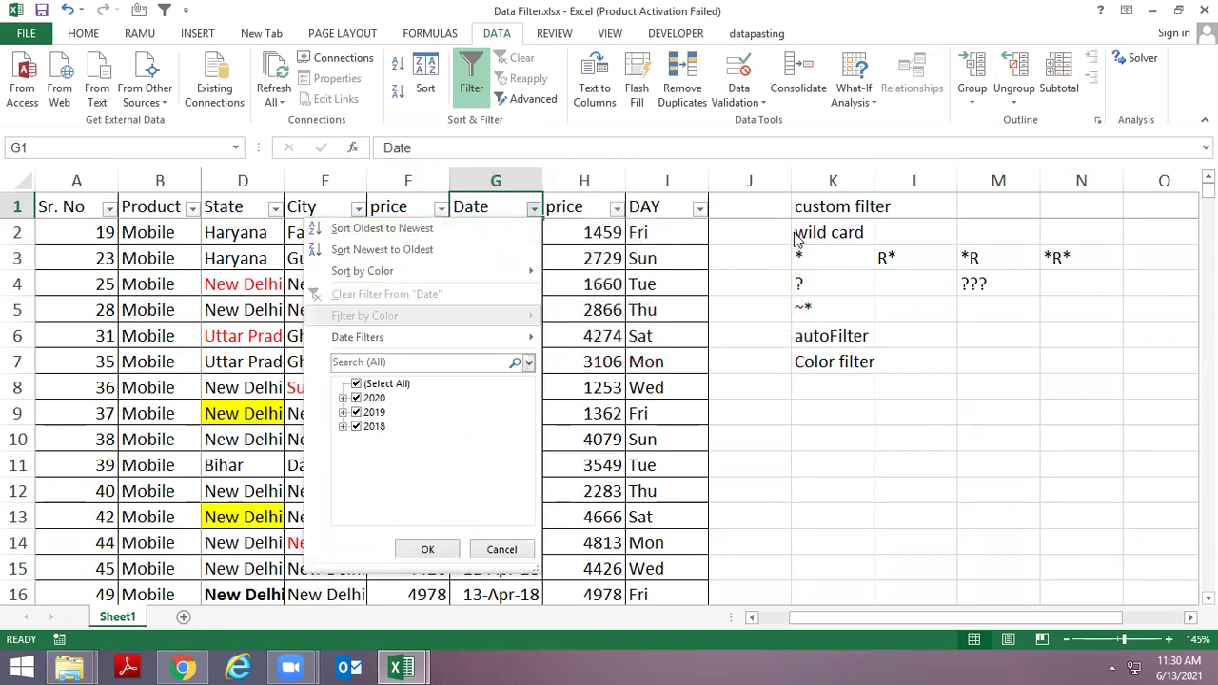
{"action": "key", "text": "Down"}
{"action": "key", "text": "Right"}
{"action": "key", "text": "Down"}
{"action": "key", "text": "Down"}
{"action": "key", "text": "Down"}
{"action": "key", "text": "Down"}
{"action": "key", "text": "Up"}
{"action": "key", "text": "Down"}
{"action": "key", "text": "Down"}
{"action": "key", "text": "Down"}
{"action": "key", "text": "Down"}
{"action": "key", "text": "Down"}
{"action": "key", "text": "Down"}
{"action": "key", "text": "Down"}
{"action": "key", "text": "Down"}
{"action": "key", "text": "Down"}
{"action": "key", "text": "Down"}
{"action": "key", "text": "Down"}
{"action": "key", "text": "Down"}
{"action": "key", "text": "Down"}
{"action": "key", "text": "Down"}
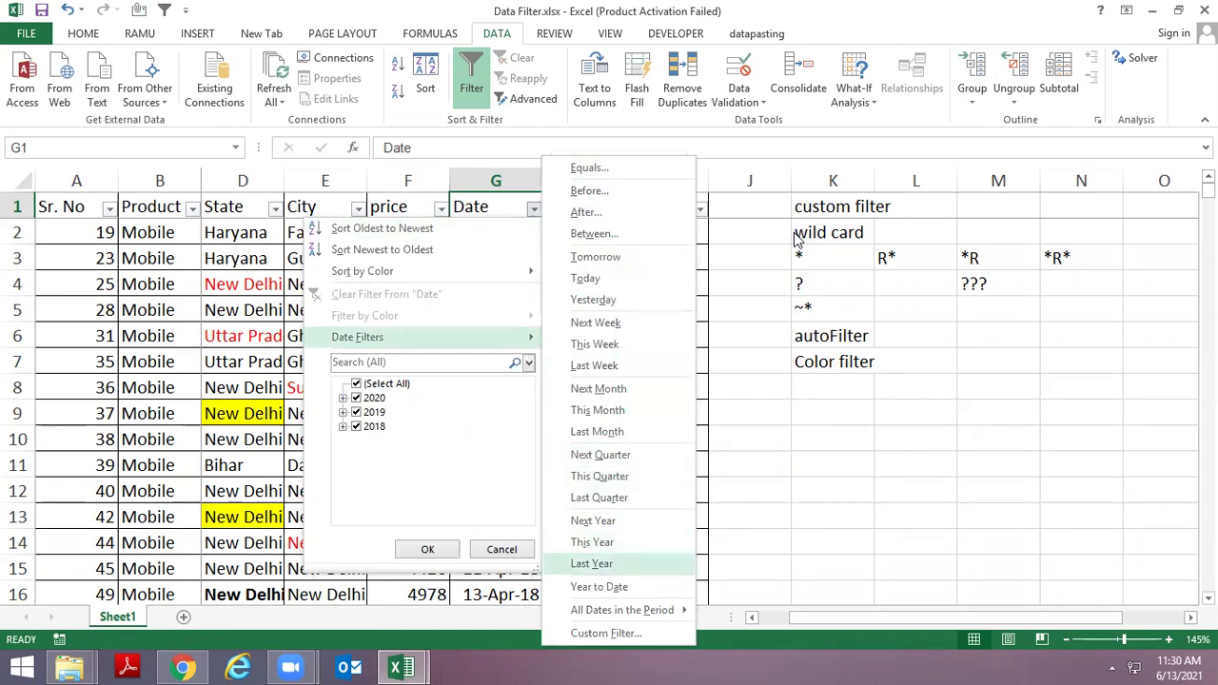
{"action": "key", "text": "Down"}
{"action": "key", "text": "Down"}
{"action": "key", "text": "Down"}
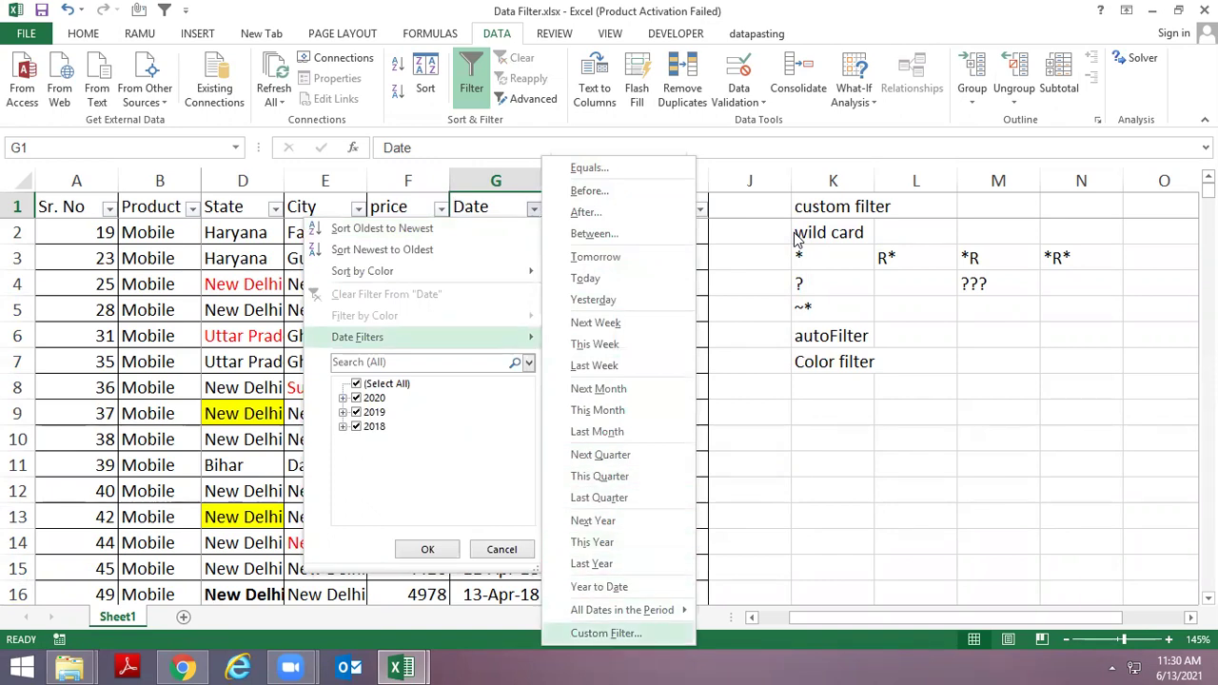
{"action": "key", "text": "Up"}
{"action": "key", "text": "Up"}
{"action": "key", "text": "Up"}
{"action": "key", "text": "Up"}
{"action": "key", "text": "Up"}
{"action": "key", "text": "Up"}
{"action": "key", "text": "Up"}
{"action": "key", "text": "Up"}
{"action": "key", "text": "Up"}
{"action": "key", "text": "Up"}
{"action": "key", "text": "Down"}
{"action": "key", "text": "Down"}
{"action": "key", "text": "Down"}
{"action": "key", "text": "Down"}
{"action": "key", "text": "Down"}
{"action": "key", "text": "Down"}
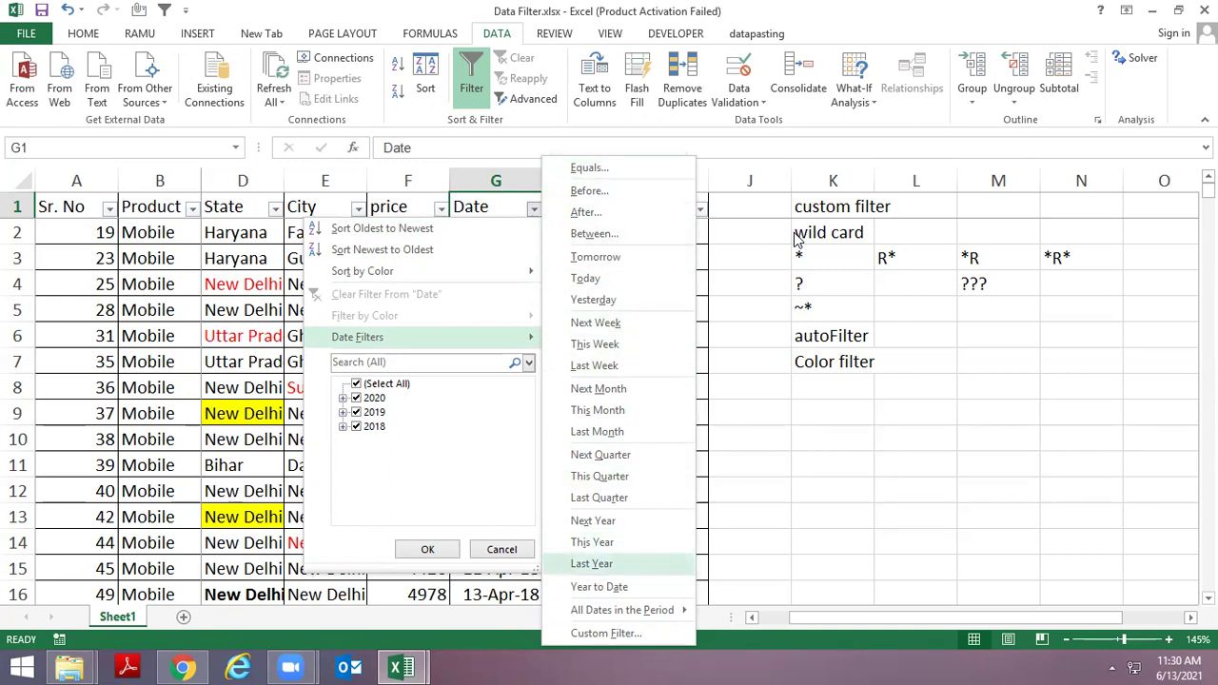
{"action": "key", "text": "Down"}
{"action": "key", "text": "Down"}
{"action": "key", "text": "Down"}
{"action": "key", "text": "Up"}
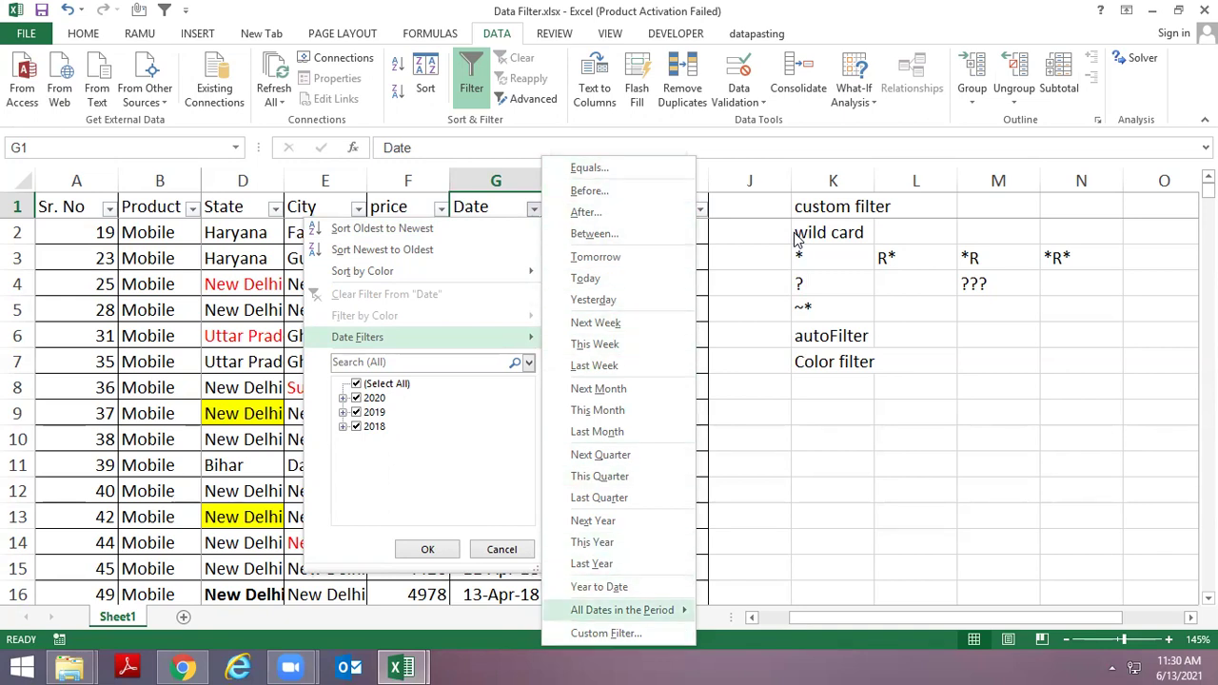
{"action": "key", "text": "Right"}
{"action": "key", "text": "Down"}
{"action": "key", "text": "Down"}
{"action": "key", "text": "Down"}
{"action": "key", "text": "Down"}
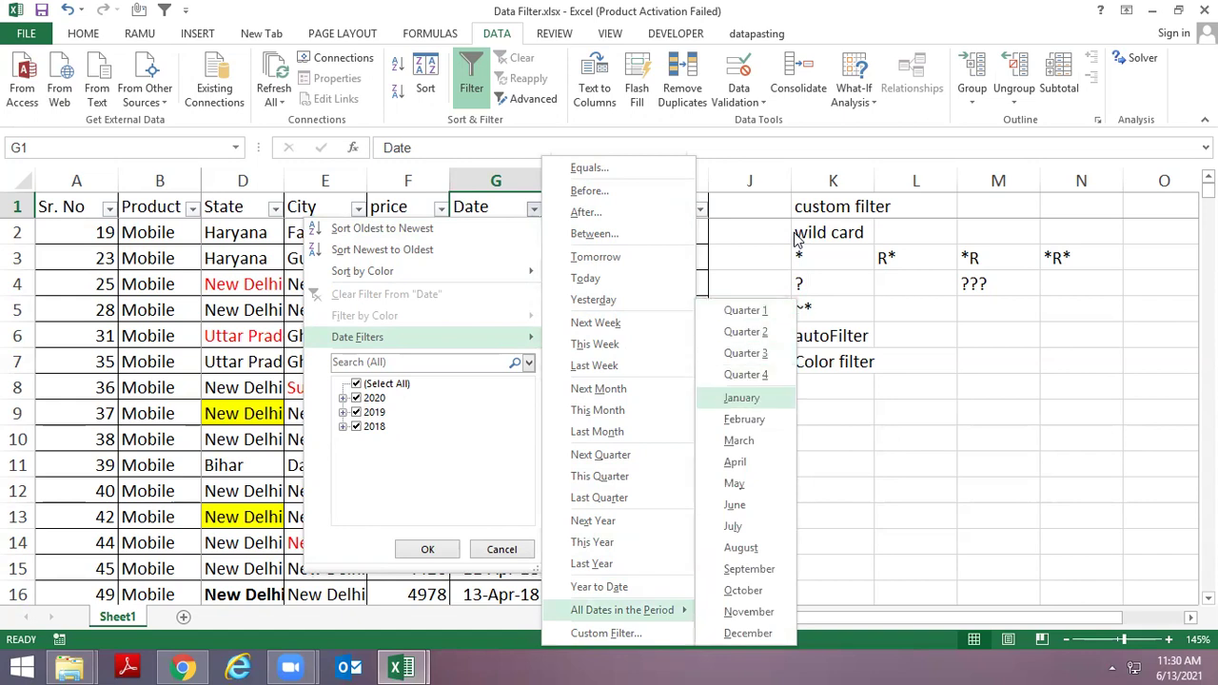
{"action": "key", "text": "Escape"}
{"action": "key", "text": "Escape"}
{"action": "key", "text": "Escape"}
Unhide the Brand column C beside the State header
{"action": "key", "text": "Left"}
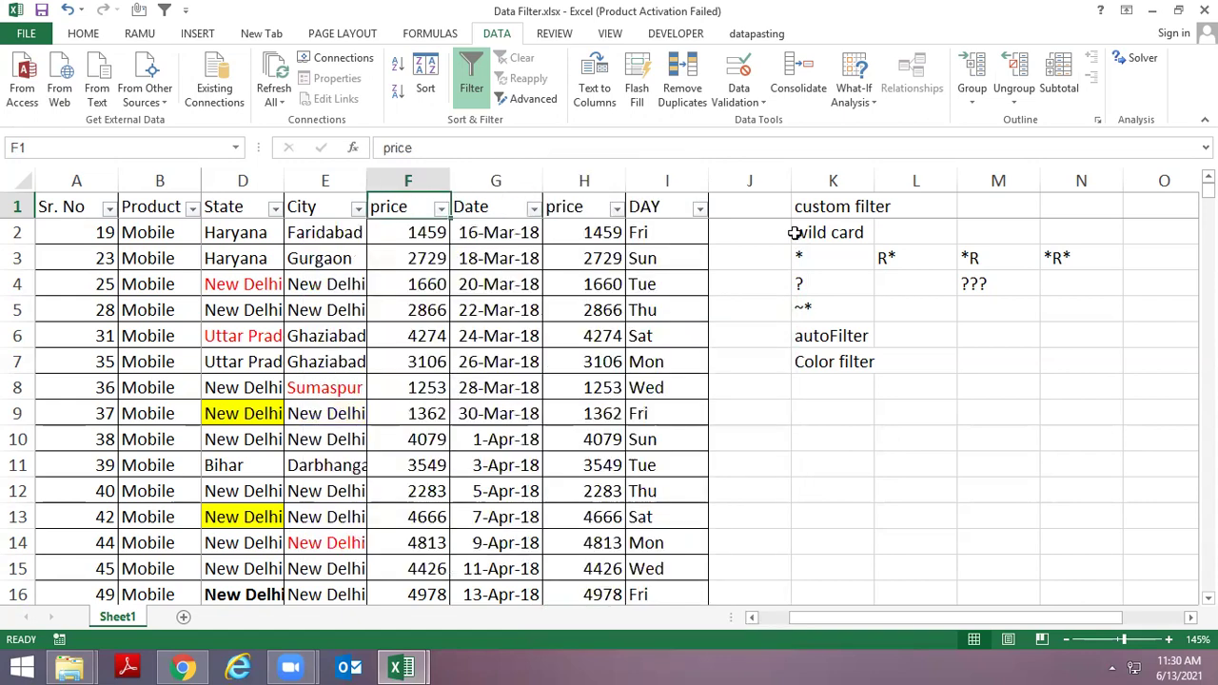
{"action": "key", "text": "Left"}
{"action": "key", "text": "Left"}
{"action": "key", "text": "ctrl+z"}
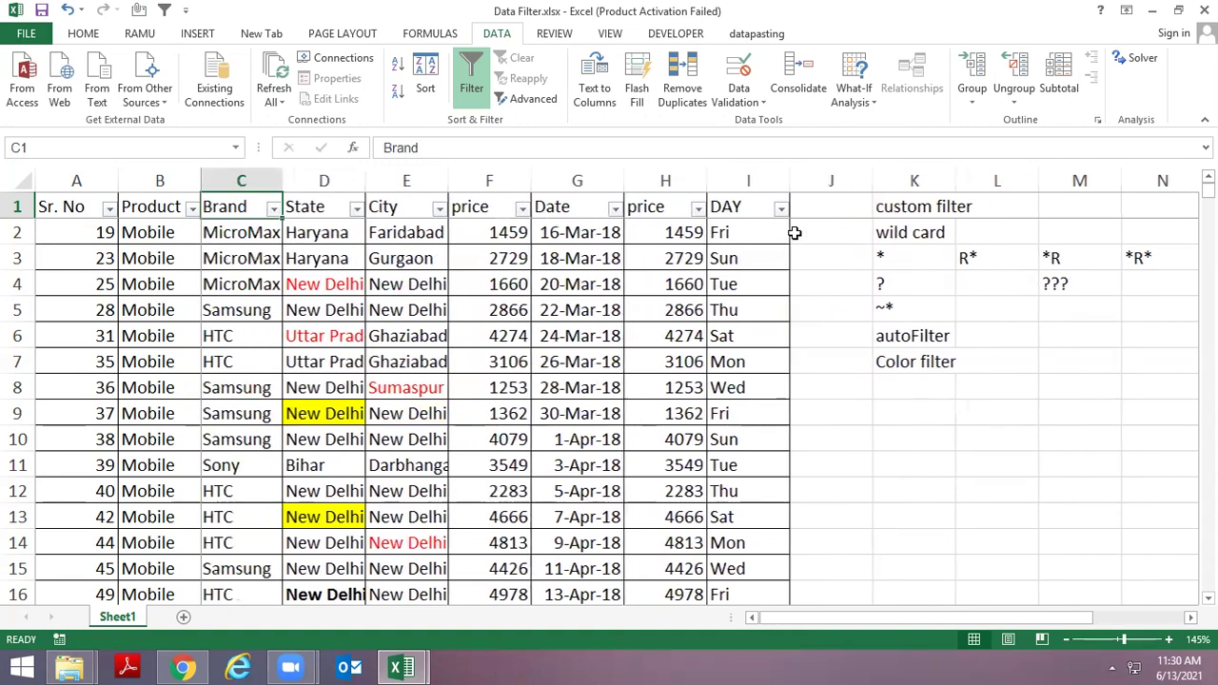
{"action": "key", "text": "Right"}
{"action": "key", "text": "Right"}
{"action": "key", "text": "Right"}
{"action": "key", "text": "Right"}
{"action": "key", "text": "Left"}
{"action": "key", "text": "Left"}
{"action": "key", "text": "Left"}
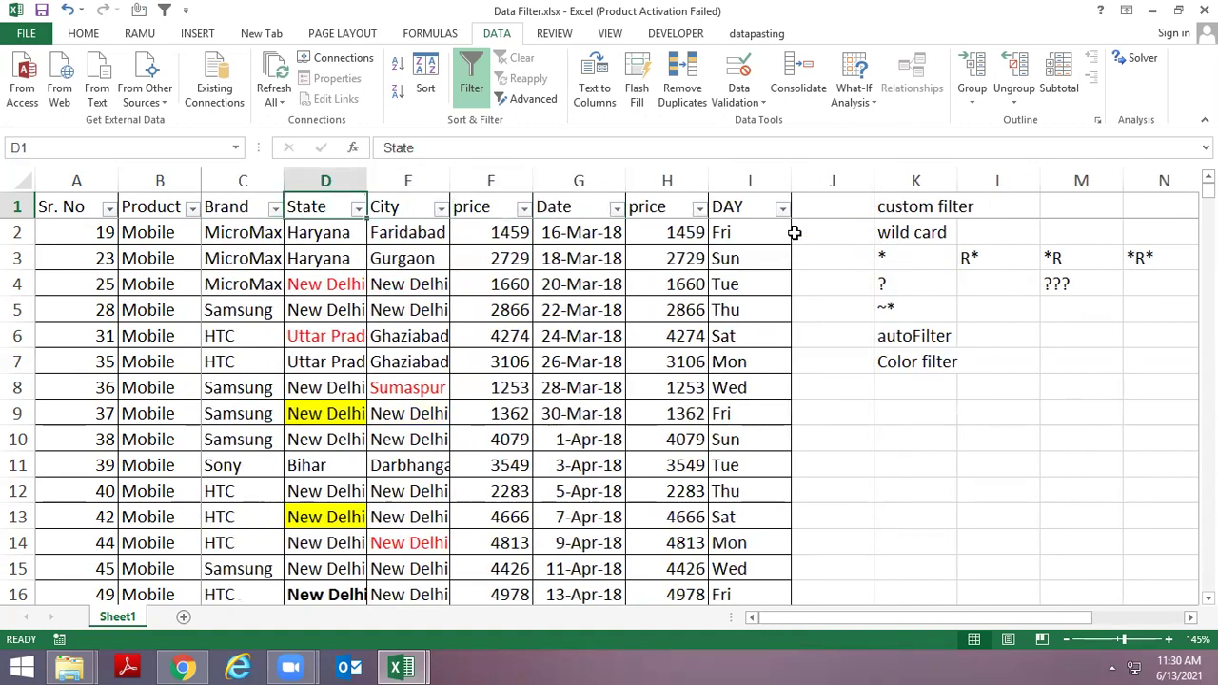
{"action": "key", "text": "Left"}
{"action": "key", "text": "Left"}
{"action": "key", "text": "Right"}
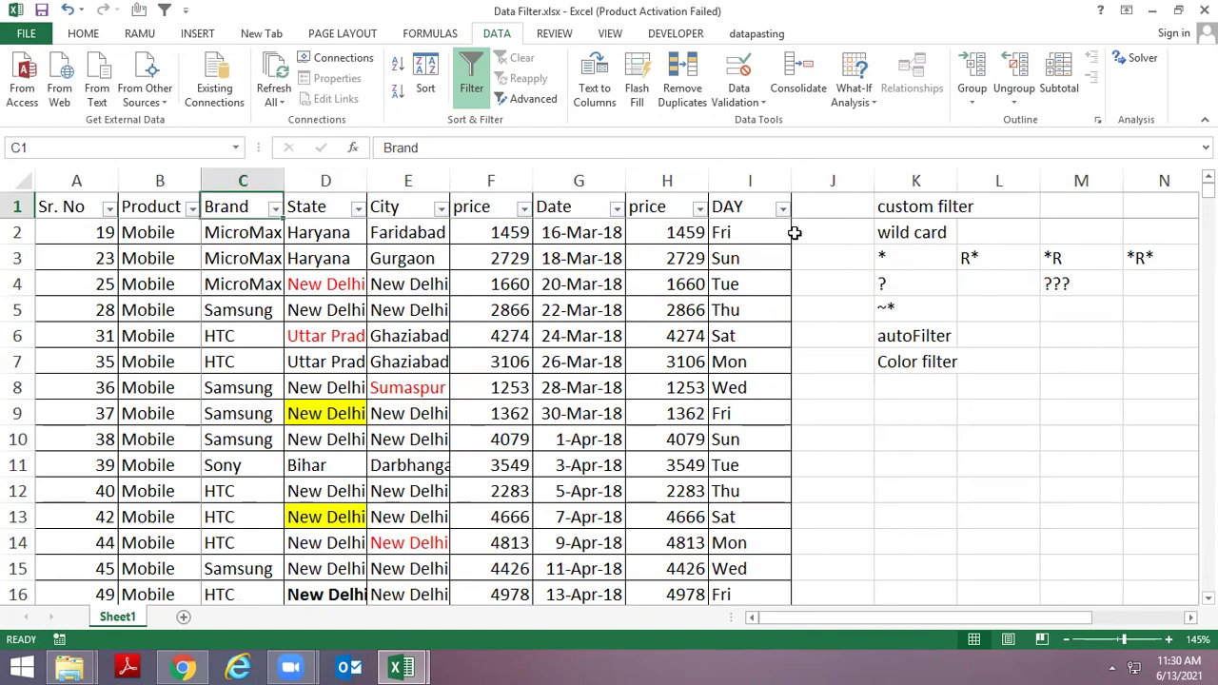
Filter Brand with the ??? search, leaving only the 131 HTC rows
{"action": "key", "text": "alt+Down"}
{"action": "key", "text": "Down"}
{"action": "key", "text": "Down"}
{"action": "key", "text": "Down"}
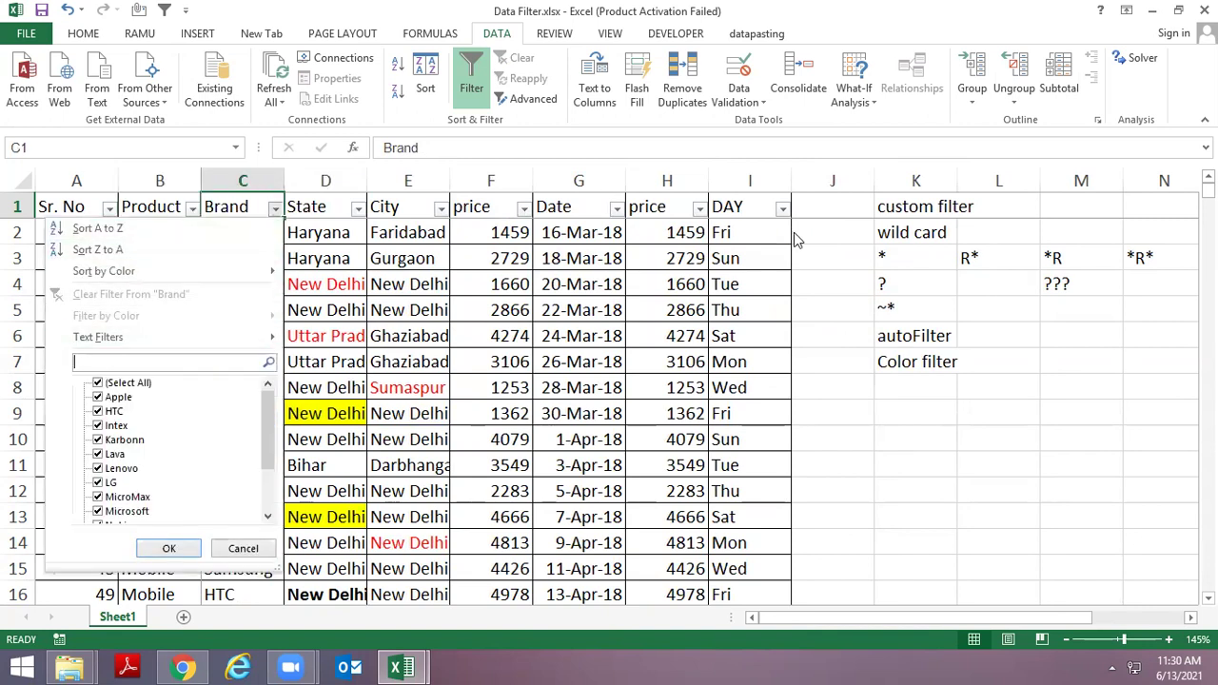
{"action": "type", "text": "???"}
{"action": "key", "text": "Return"}
{"action": "key", "text": "Down"}
{"action": "key", "text": "Up"}
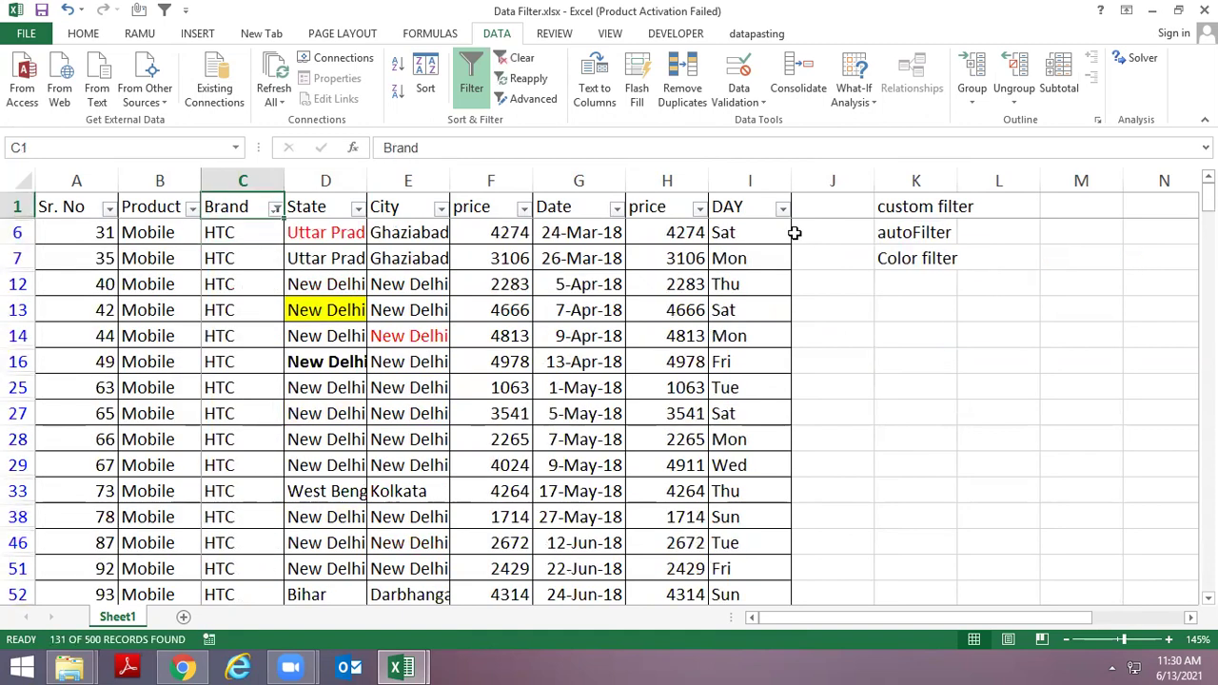
Switch the AutoFilter off with Ctrl+Shift+L so all rows show
{"action": "key", "text": "ctrl+shift+l"}
{"action": "key", "text": "Down"}
{"action": "key", "text": "Down"}
{"action": "key", "text": "Down"}
{"action": "key", "text": "Down"}
{"action": "key", "text": "Down"}
{"action": "key", "text": "Down"}
{"action": "key", "text": "Down"}
{"action": "key", "text": "Down"}
{"action": "key", "text": "Down"}
{"action": "key", "text": "Down"}
{"action": "key", "text": "Down"}
{"action": "key", "text": "Down"}
{"action": "key", "text": "Down"}
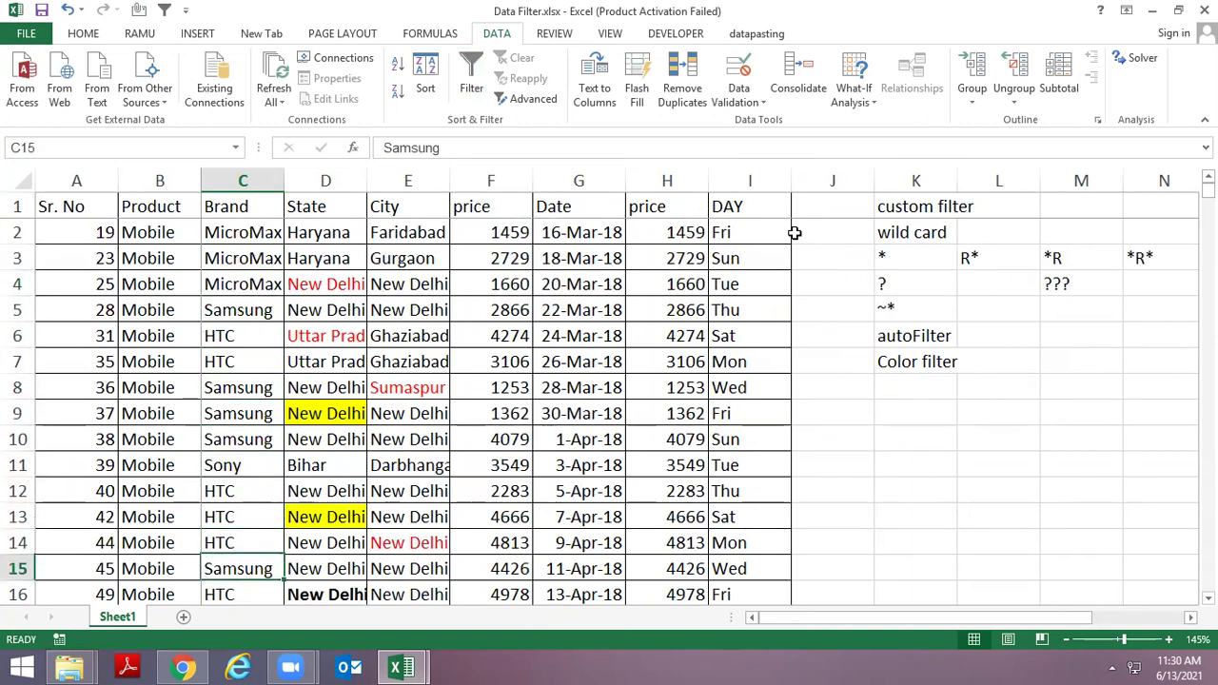
{"action": "key", "text": "Down"}
Change the brand in C15 to DAY and in C23 to PAS
{"action": "key", "text": "Up"}
{"action": "type", "text": "DAY"}
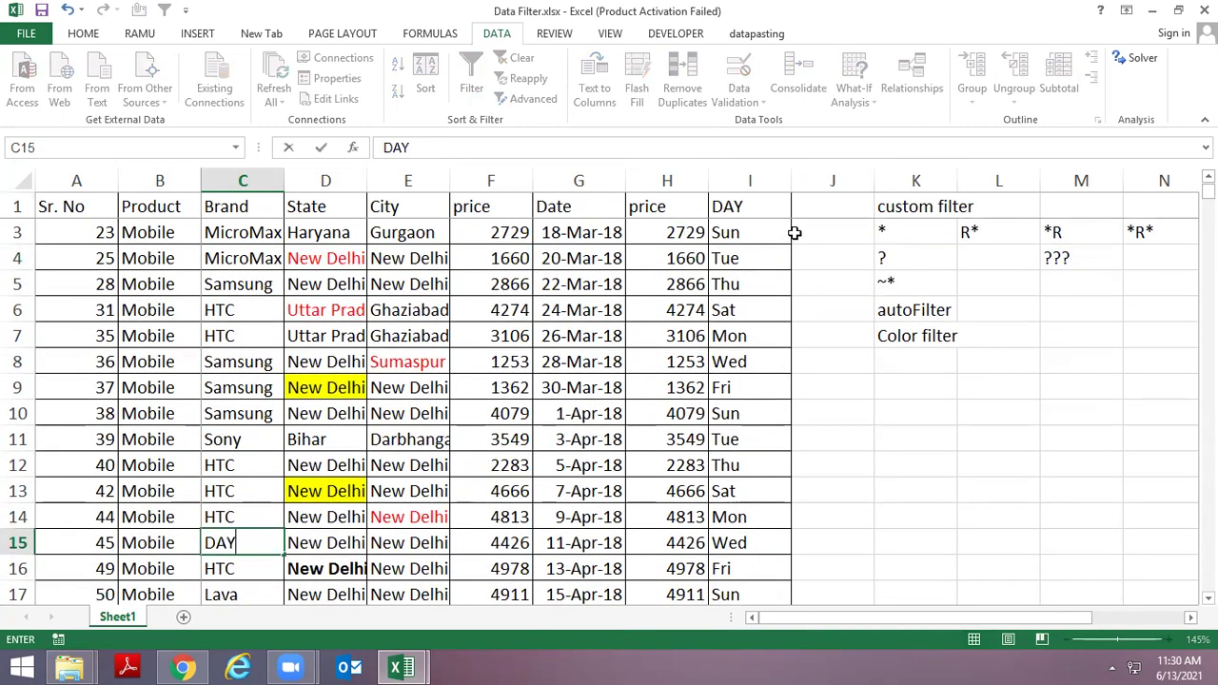
{"action": "key", "text": "Return"}
{"action": "key", "text": "Down"}
{"action": "key", "text": "Down"}
{"action": "key", "text": "Down"}
{"action": "key", "text": "Down"}
{"action": "key", "text": "Down"}
{"action": "key", "text": "Down"}
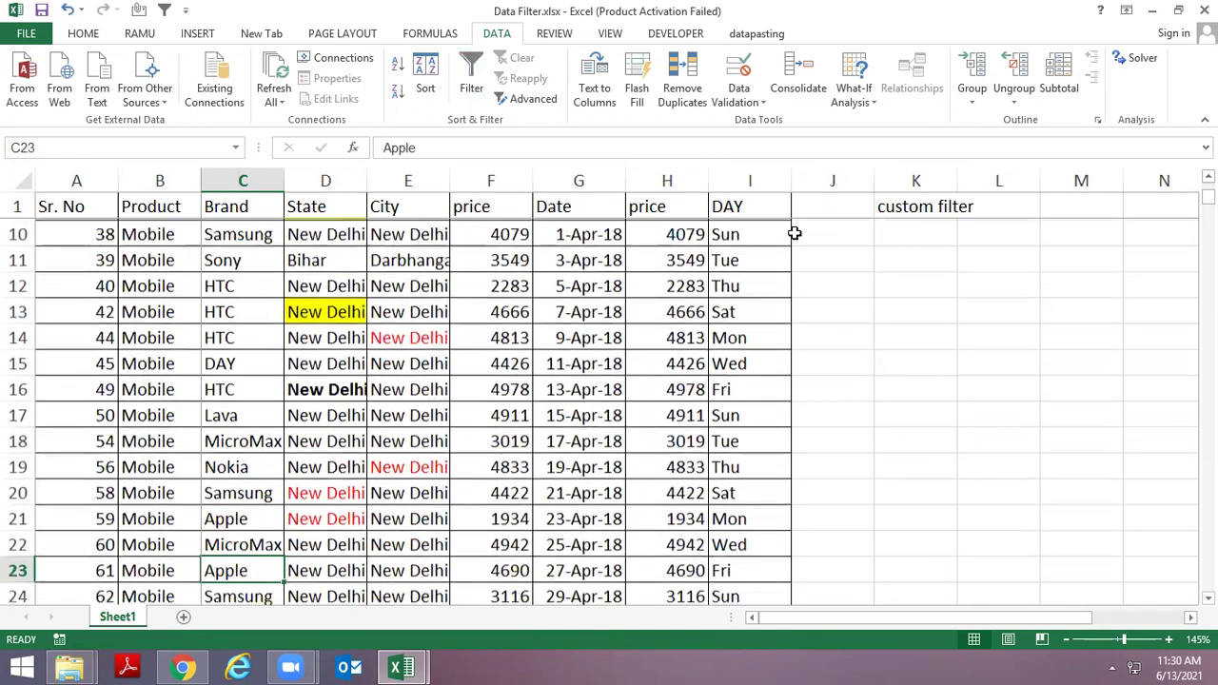
{"action": "key", "text": "Down"}
{"action": "key", "text": "Up"}
{"action": "type", "text": "PAS"}
{"action": "key", "text": "Return"}
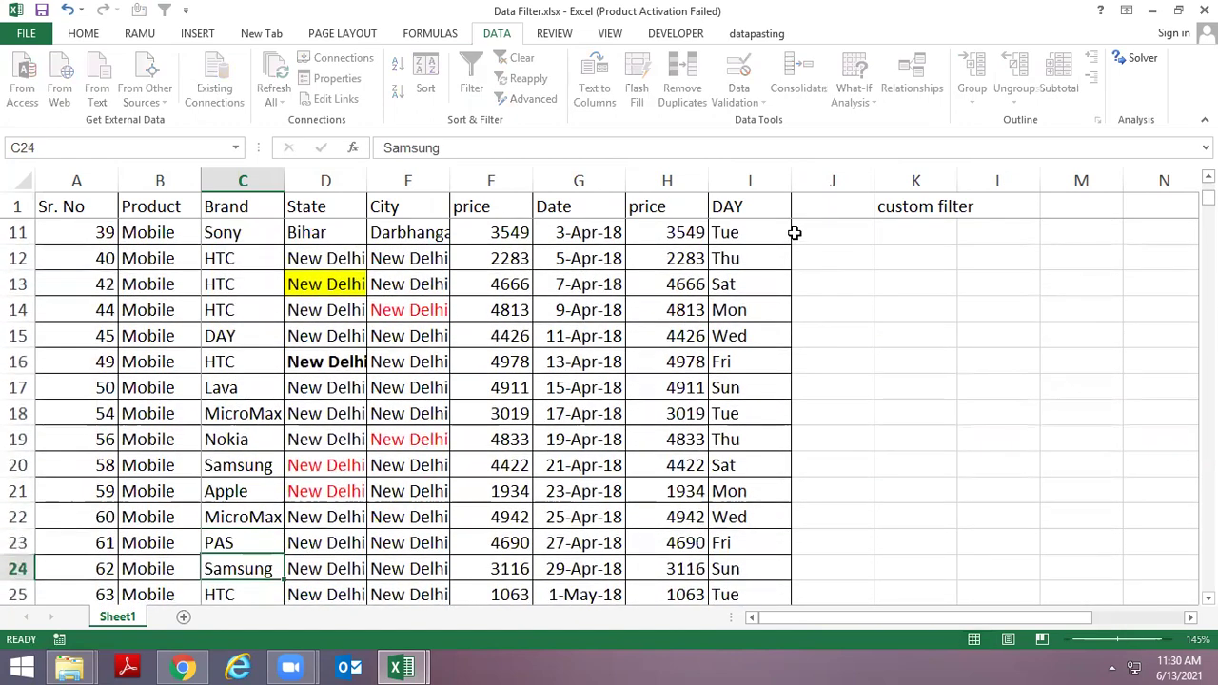
Return to the Brand header C1 and switch the AutoFilter back on
{"action": "key", "text": "ctrl+Up"}
{"action": "key", "text": "alt+Down"}
{"action": "key", "text": "Down"}
{"action": "key", "text": "Down"}
{"action": "key", "text": "Down"}
{"action": "key", "text": "Escape"}
{"action": "key", "text": "ctrl+shift+l"}
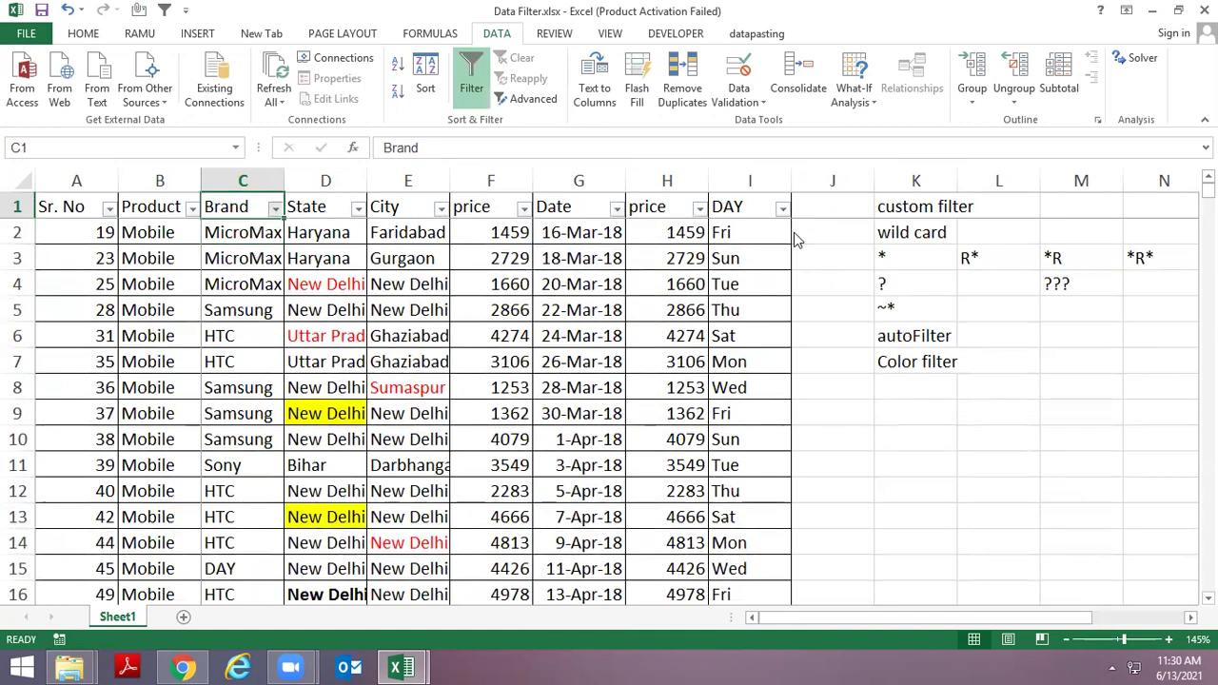
Search the Brand filter for ?a?, leaving only the DAY and PAS rows
{"action": "key", "text": "alt+Down"}
{"action": "key", "text": "Down"}
{"action": "key", "text": "Down"}
{"action": "key", "text": "Down"}
{"action": "key", "text": "Down"}
{"action": "type", "text": "?a"}
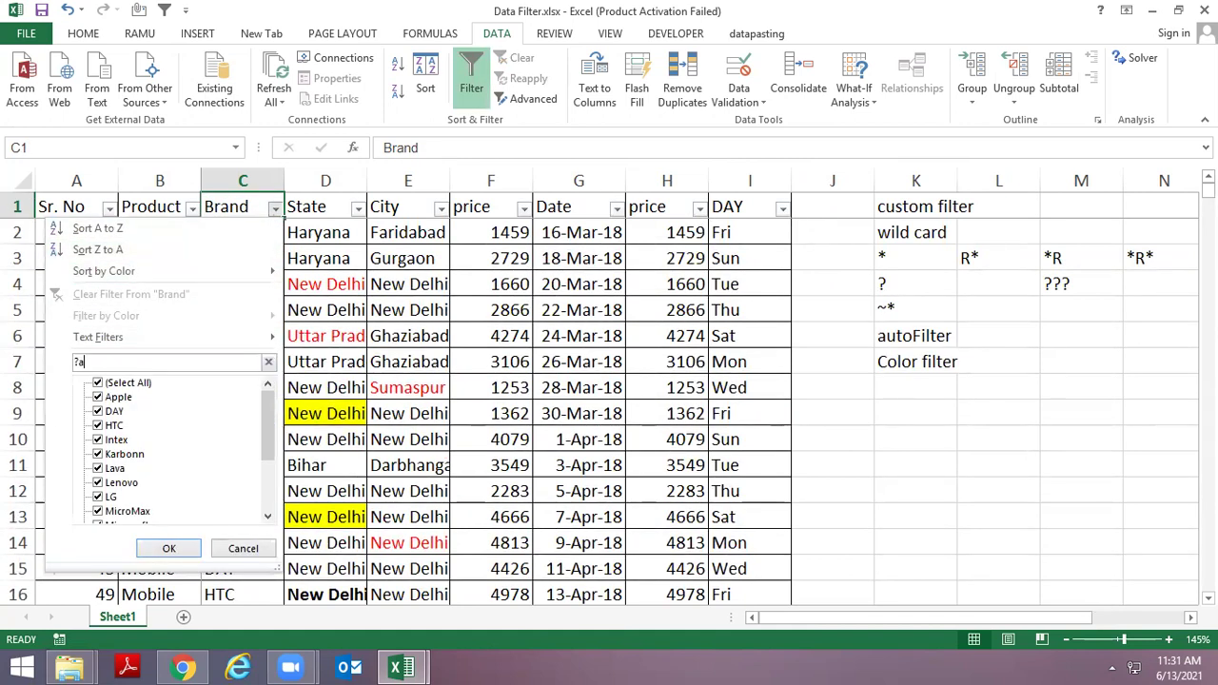
{"action": "type", "text": "?"}
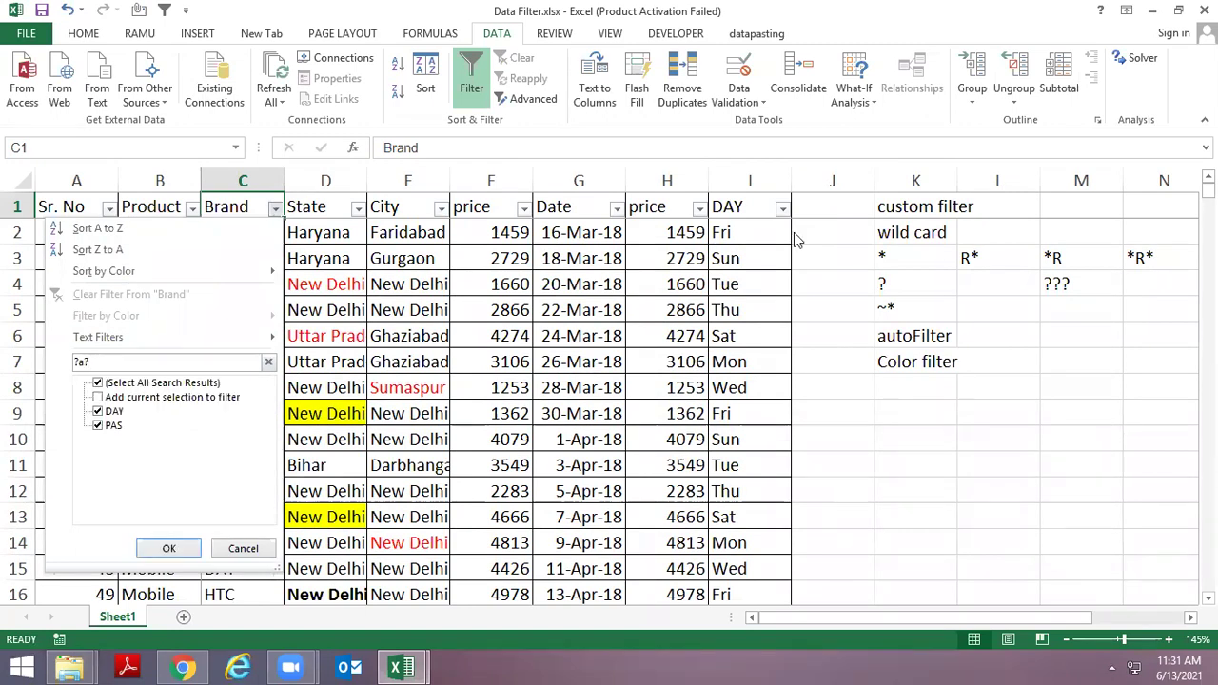
{"action": "key", "text": "Return"}
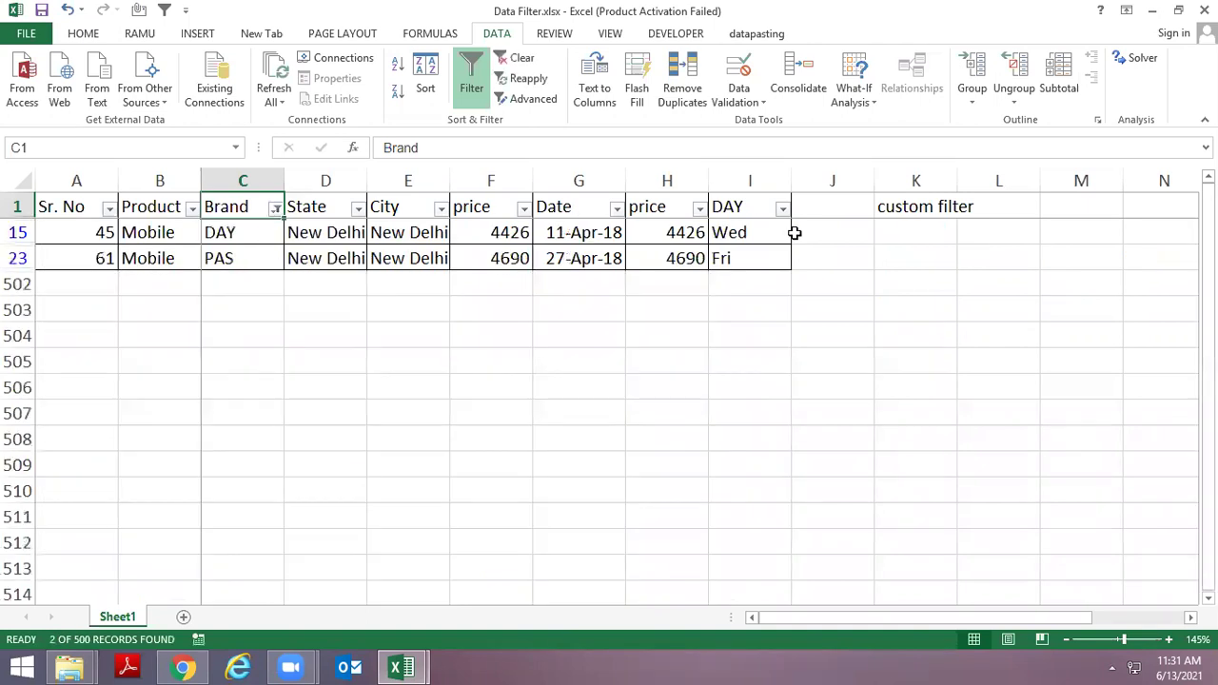
{"action": "key", "text": "Down"}
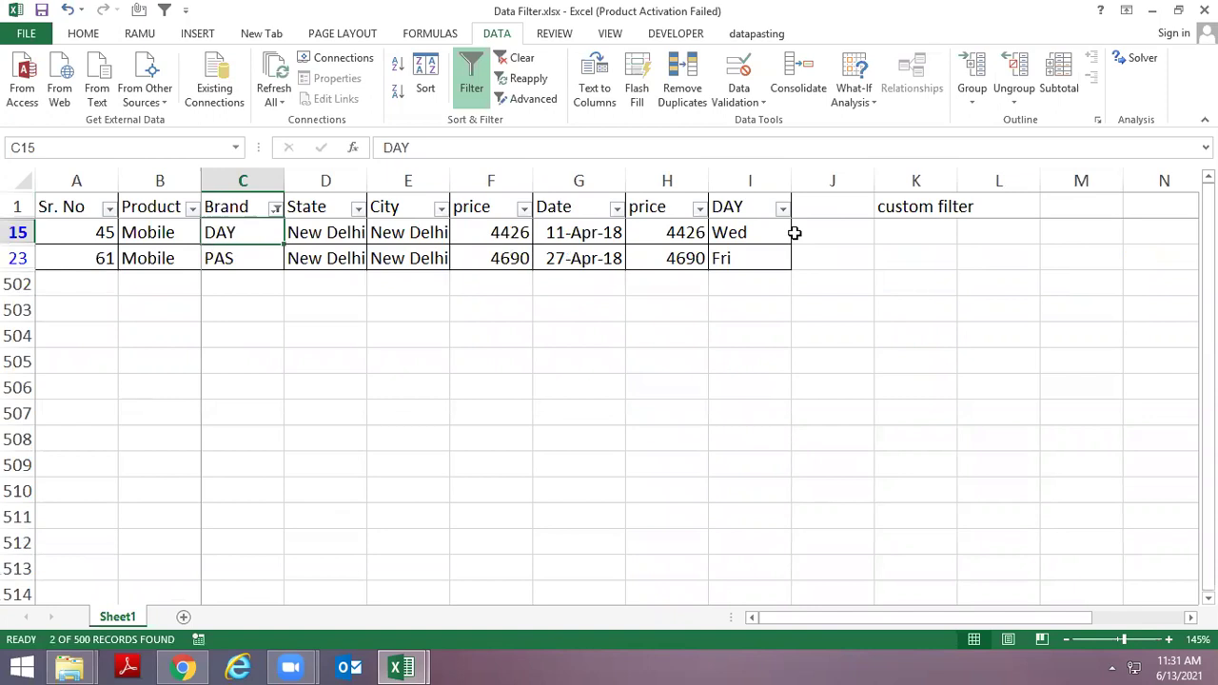
{"action": "key", "text": "Up"}
{"action": "key", "text": "Down"}
{"action": "key", "text": "Up"}
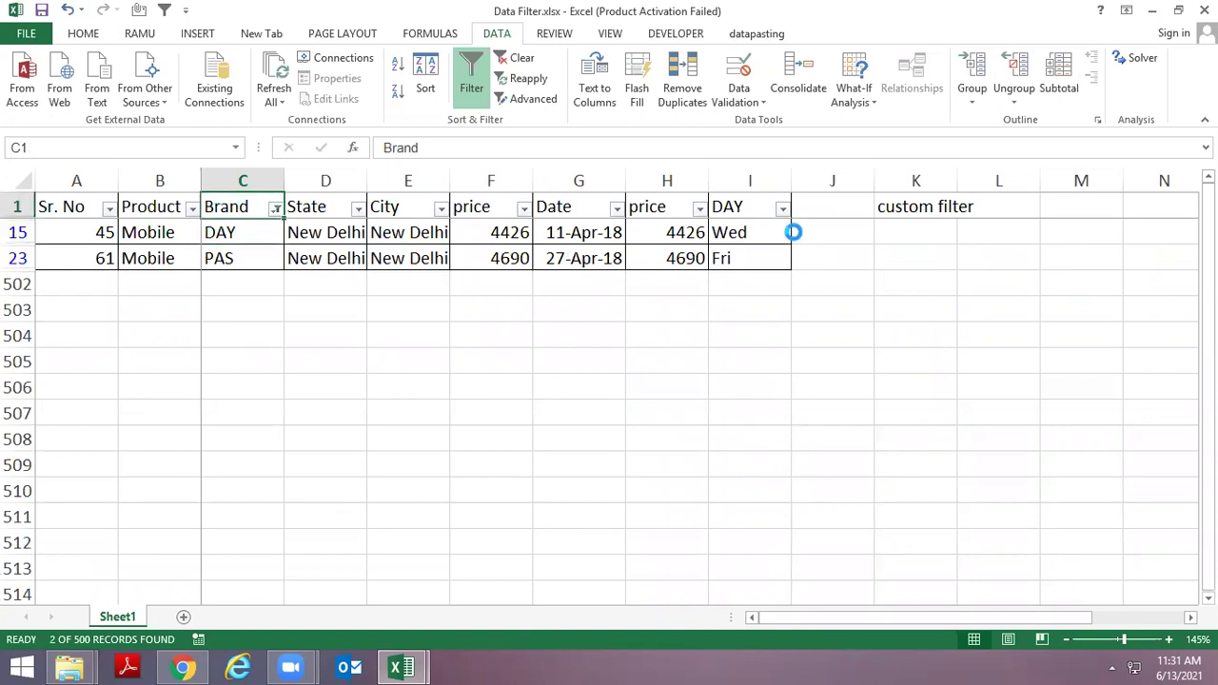
Try a ??? Brand search without applying it, then switch the AutoFilter off
{"action": "key", "text": "alt+Down"}
{"action": "key", "text": "Down"}
{"action": "key", "text": "Down"}
{"action": "key", "text": "Down"}
{"action": "type", "text": "???"}
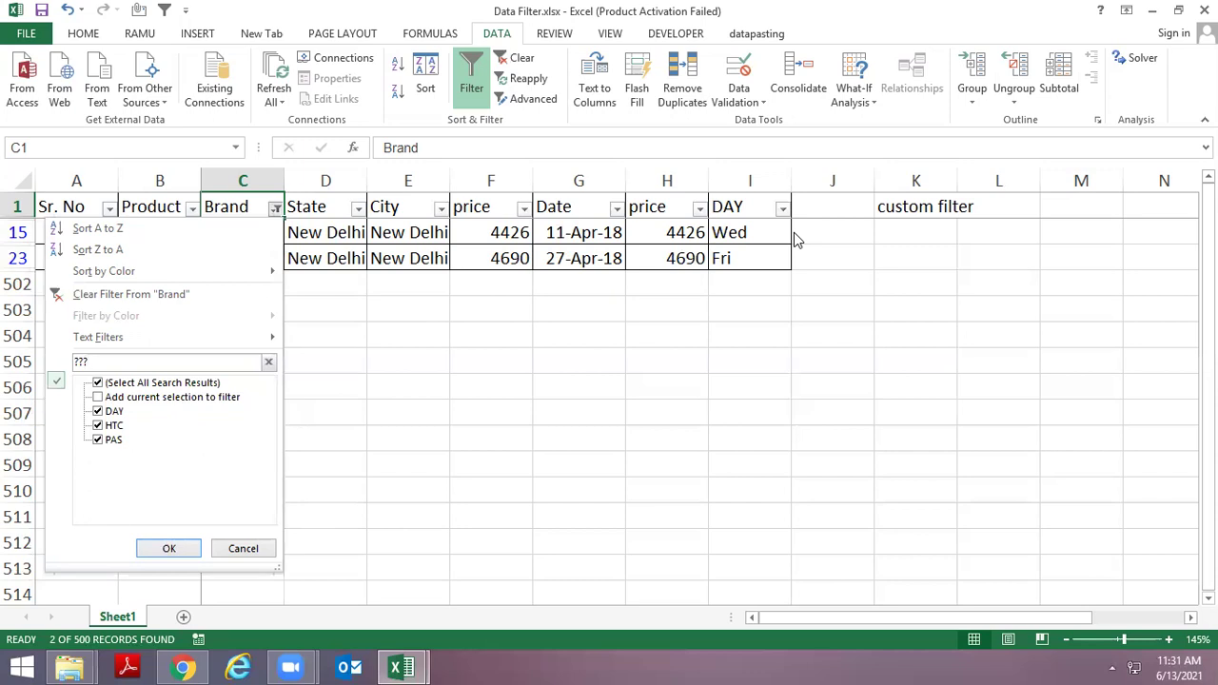
{"action": "key", "text": "Return"}
{"action": "key", "text": "ctrl+shift+l"}
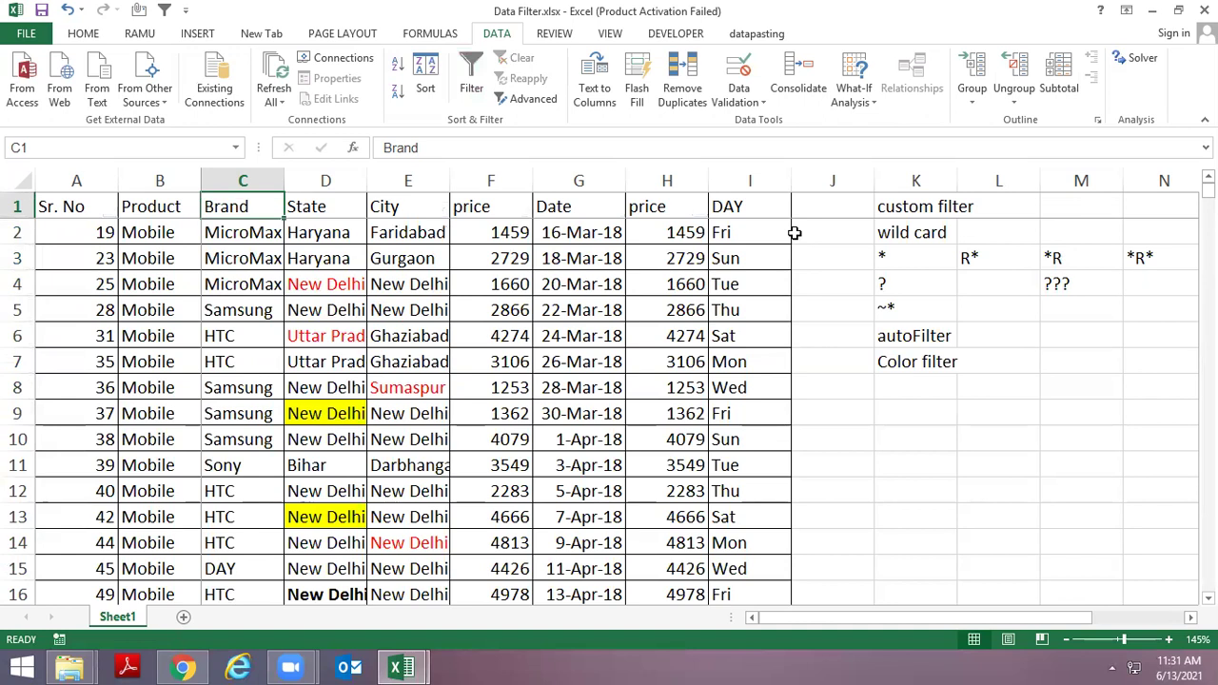
Turn on AutoFilter and filter the State column to cells filled orange
{"action": "key", "text": "Right"}
{"action": "key", "text": "Right"}
{"action": "key", "text": "Down"}
{"action": "key", "text": "Up"}
{"action": "key", "text": "Left"}
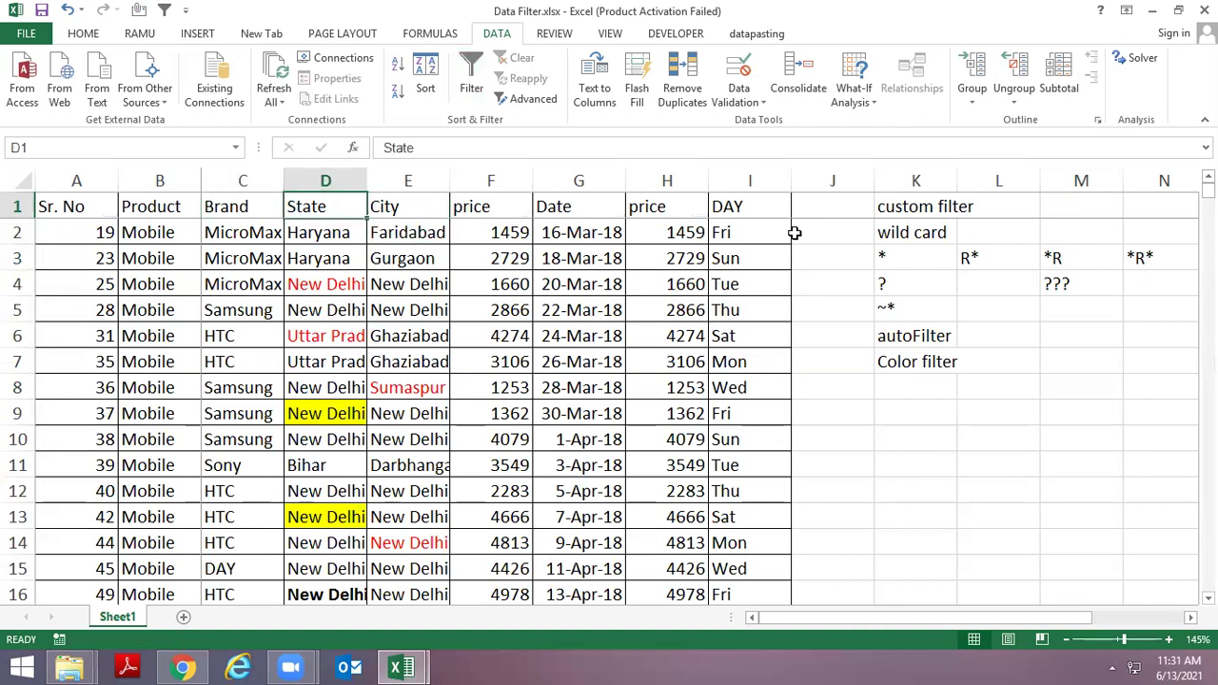
{"action": "key", "text": "ctrl+shift+l"}
{"action": "key", "text": "alt+Down"}
{"action": "key", "text": "Down"}
{"action": "key", "text": "Down"}
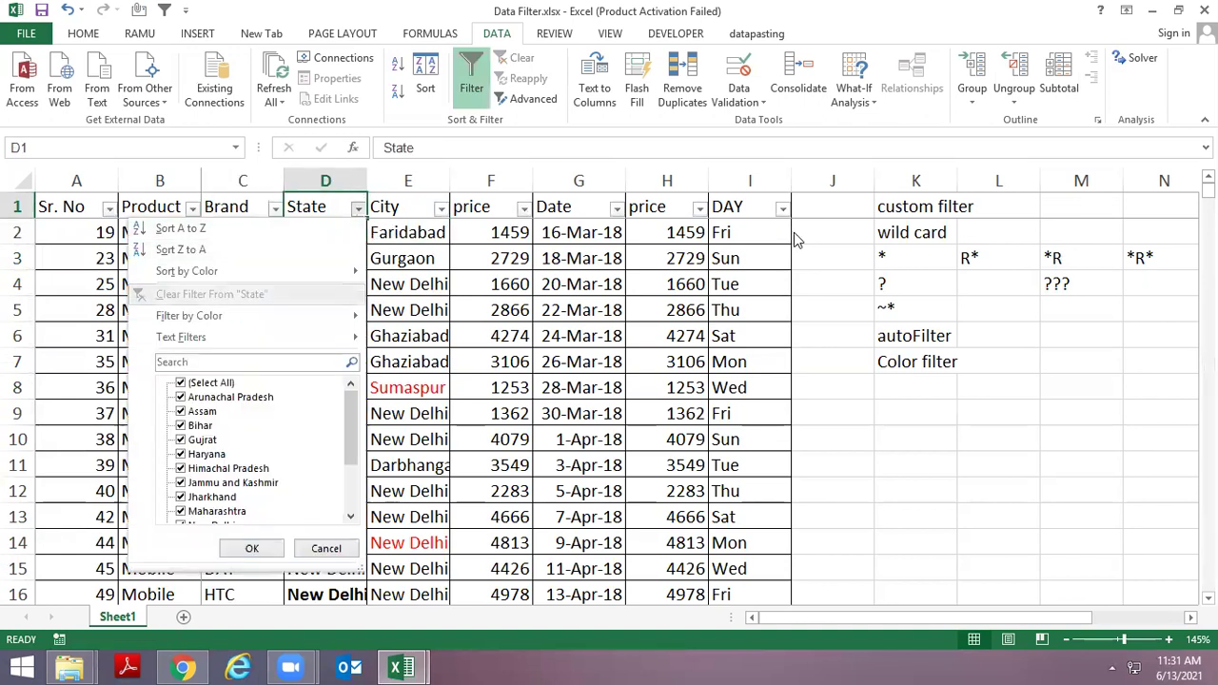
{"action": "key", "text": "Down"}
{"action": "key", "text": "Right"}
{"action": "key", "text": "Down"}
{"action": "key", "text": "Return"}
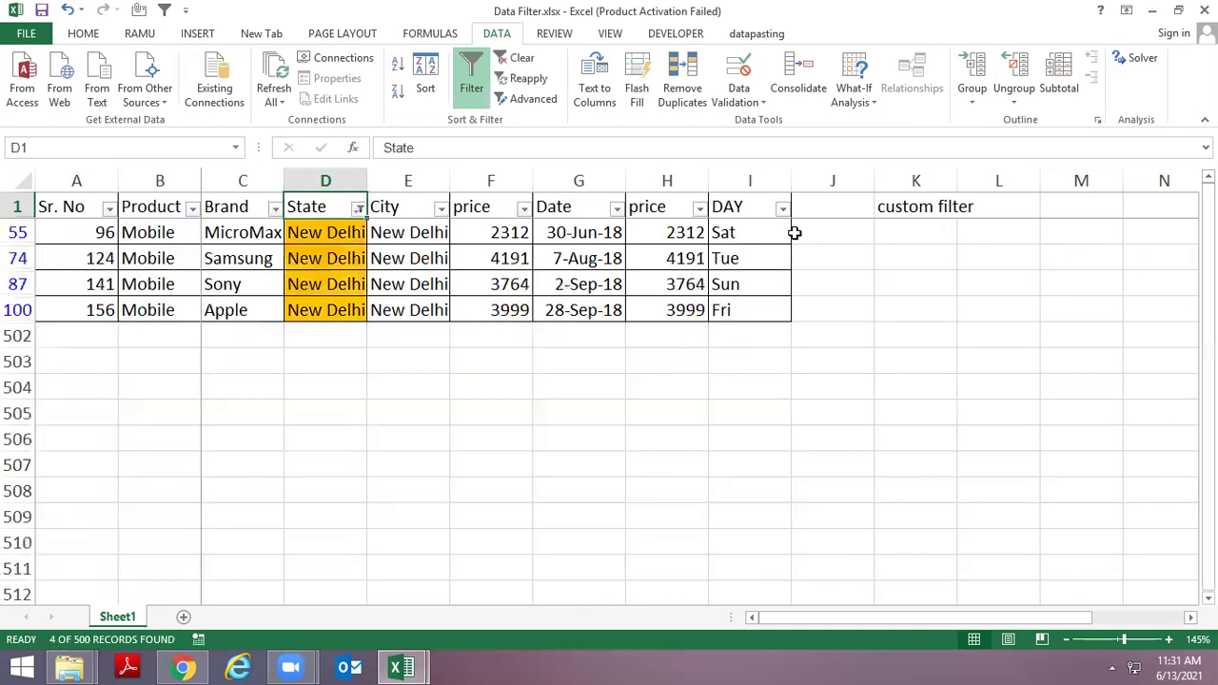
Refilter the State column by colour to show only rows with red State text
{"action": "key", "text": "Down"}
{"action": "key", "text": "Down"}
{"action": "key", "text": "Up"}
{"action": "key", "text": "Up"}
{"action": "key", "text": "Down"}
{"action": "key", "text": "Up"}
{"action": "key", "text": "alt+Down"}
{"action": "key", "text": "Down"}
{"action": "key", "text": "Down"}
{"action": "key", "text": "Down"}
{"action": "key", "text": "Down"}
{"action": "key", "text": "Up"}
{"action": "key", "text": "Down"}
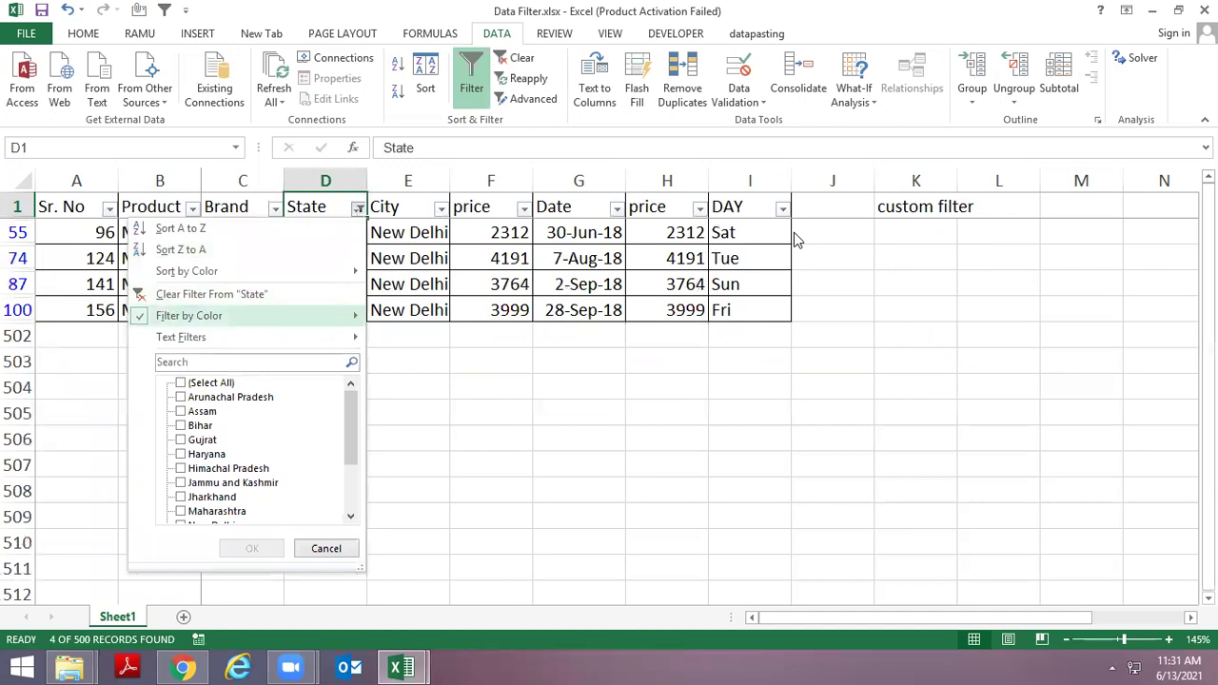
{"action": "key", "text": "Right"}
{"action": "key", "text": "Down"}
{"action": "key", "text": "Down"}
{"action": "key", "text": "Down"}
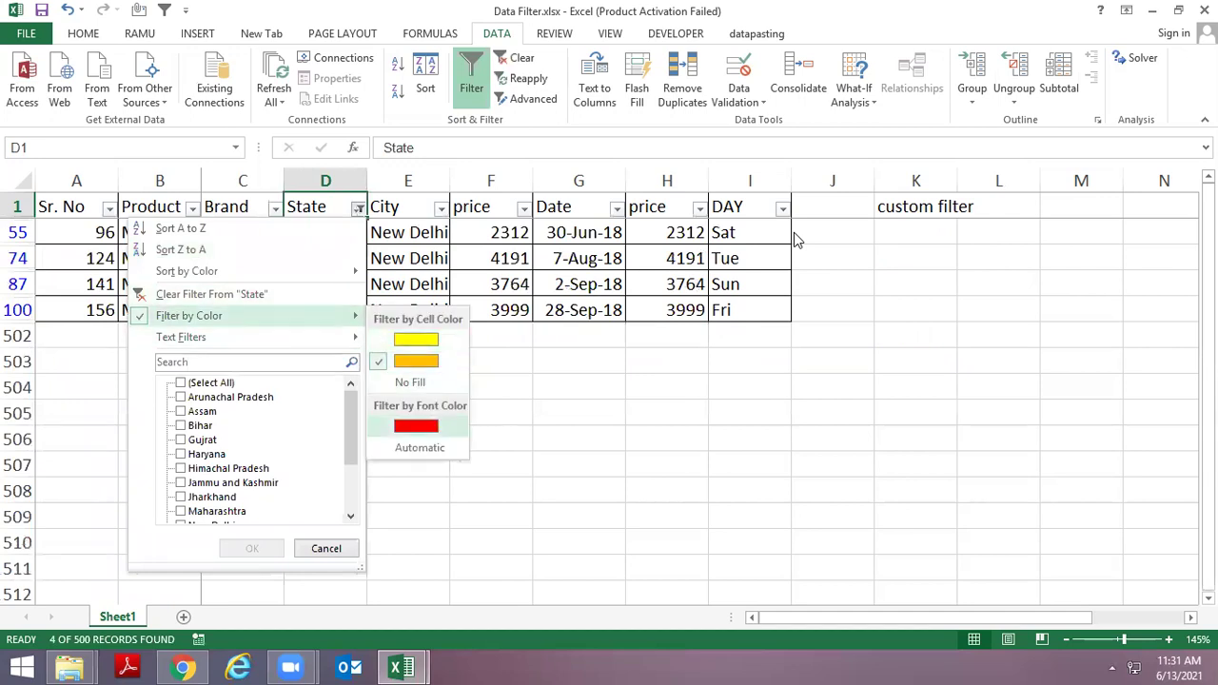
{"action": "key", "text": "Return"}
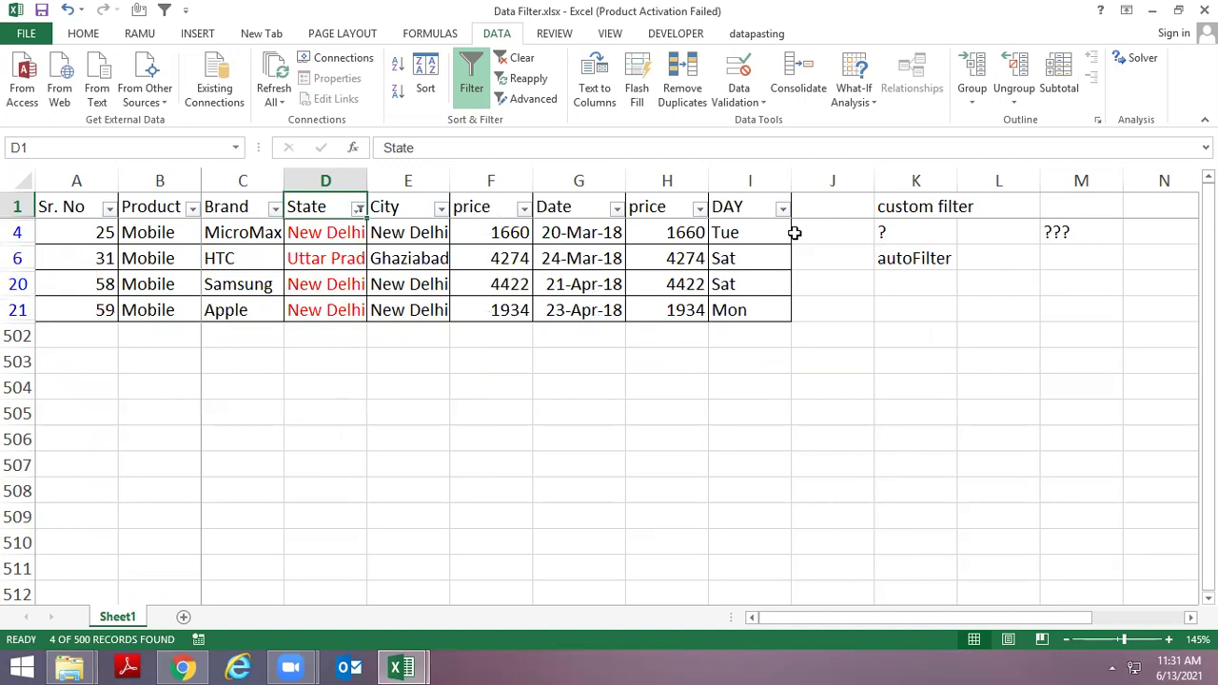
Turn off AutoFilter and enter 16, 228 and 28 in DAY cells I7:I9
{"action": "key", "text": "ctrl+shift+l"}
{"action": "key", "text": "Right"}
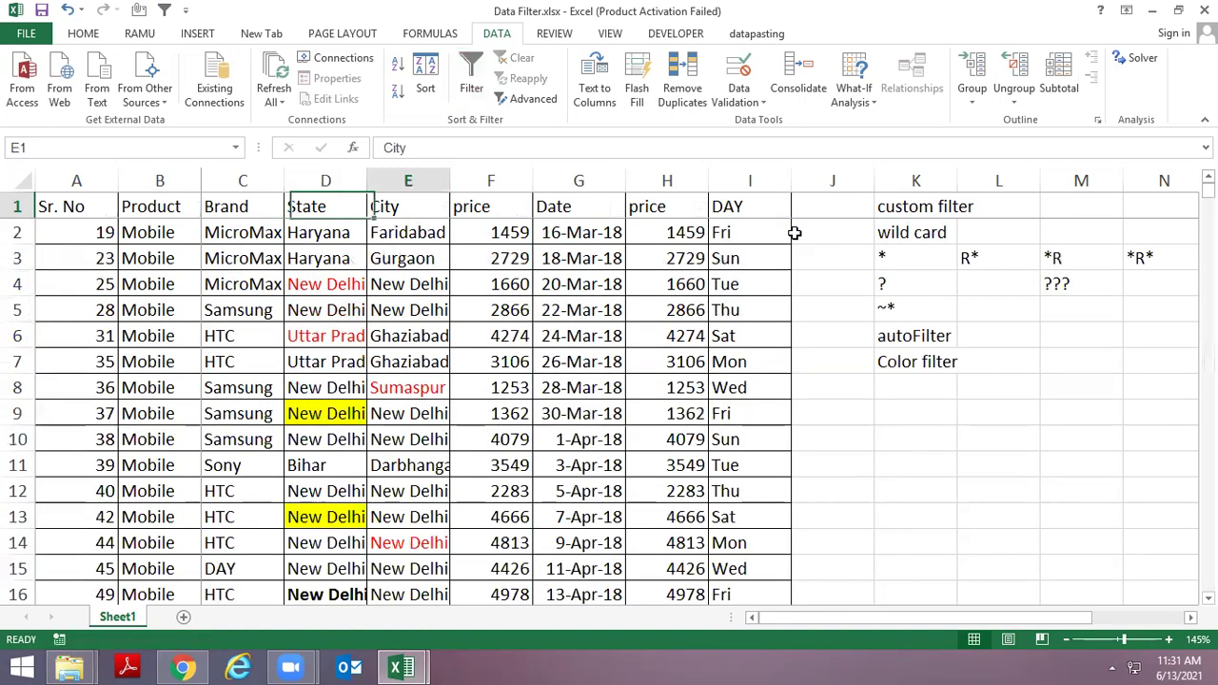
{"action": "key", "text": "Right"}
{"action": "key", "text": "Down"}
{"action": "key", "text": "Down"}
{"action": "key", "text": "Down"}
{"action": "key", "text": "Down"}
{"action": "key", "text": "Right"}
{"action": "key", "text": "Right"}
{"action": "key", "text": "Right"}
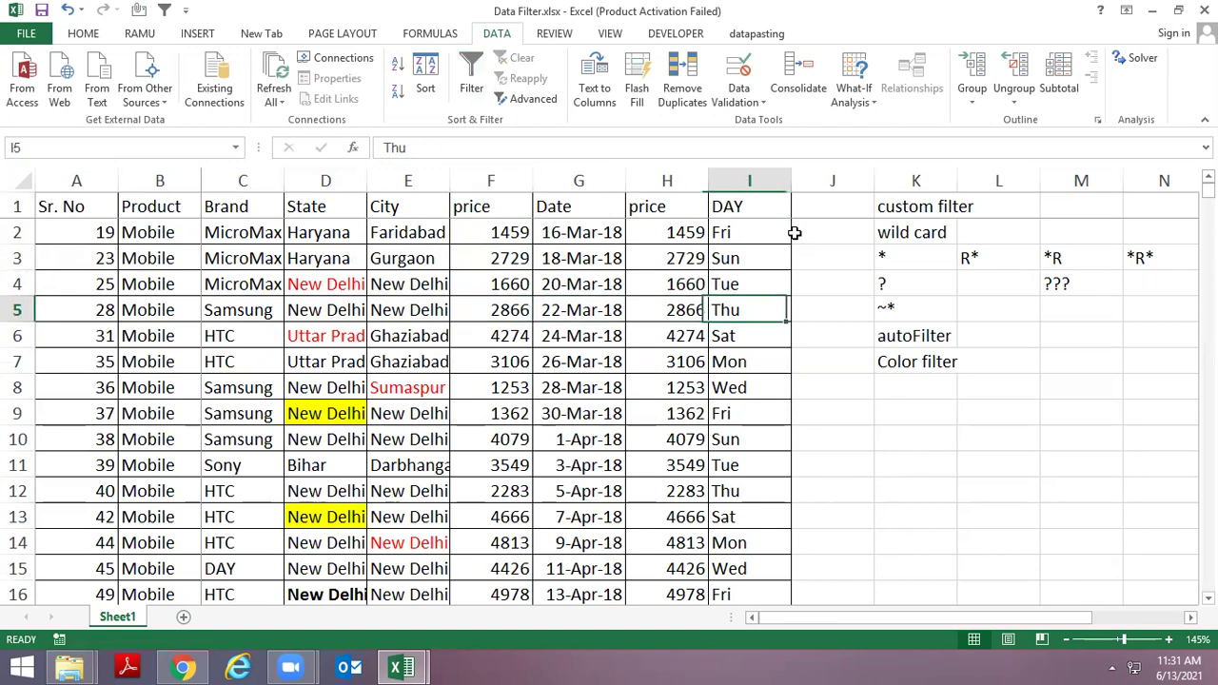
{"action": "key", "text": "Down"}
{"action": "key", "text": "Down"}
{"action": "type", "text": "16"}
{"action": "key", "text": "Return"}
{"action": "type", "text": "22"}
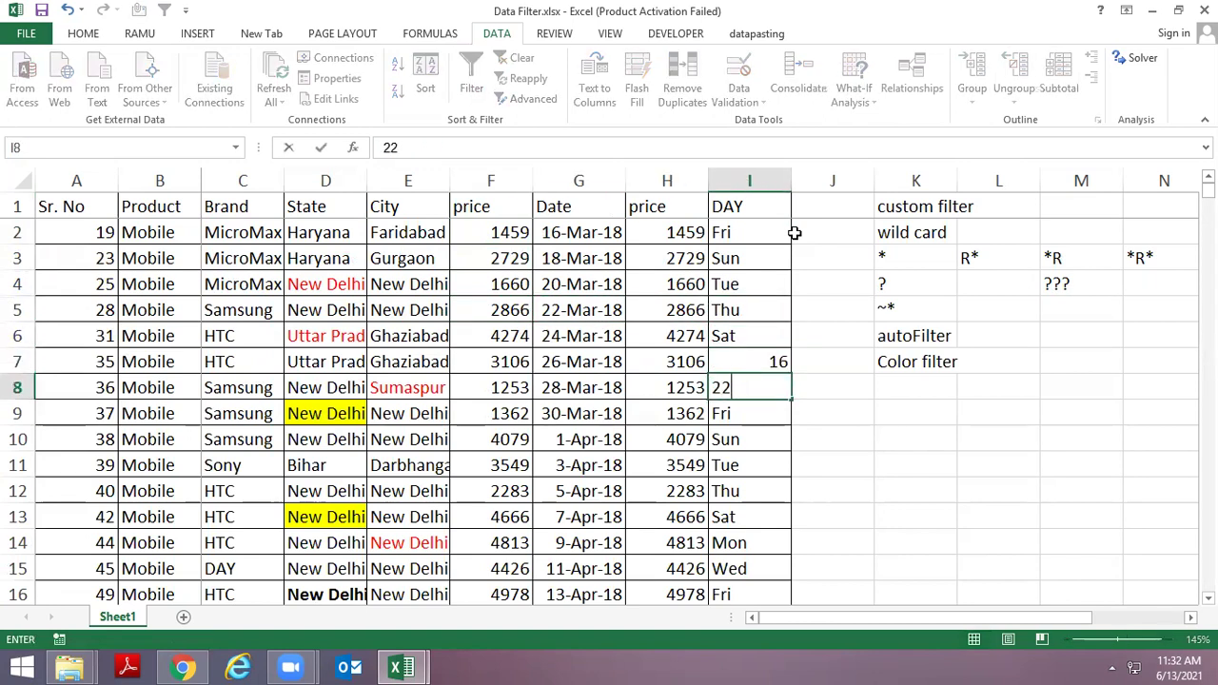
{"action": "type", "text": "8"}
{"action": "key", "text": "Return"}
{"action": "type", "text": "28"}
{"action": "key", "text": "Return"}
Enter 24 in I14, and A* and * in I17:I18 of the DAY column
{"action": "key", "text": "Down"}
{"action": "key", "text": "Down"}
{"action": "key", "text": "Down"}
{"action": "key", "text": "Down"}
{"action": "type", "text": "24"}
{"action": "key", "text": "Return"}
{"action": "key", "text": "Down"}
{"action": "key", "text": "Down"}
{"action": "key", "text": "Down"}
{"action": "key", "text": "Down"}
{"action": "key", "text": "Up"}
{"action": "key", "text": "Up"}
{"action": "type", "text": "A*"}
{"action": "key", "text": "Return"}
{"action": "type", "text": "*"}
{"action": "key", "text": "Return"}
{"action": "key", "text": "Down"}
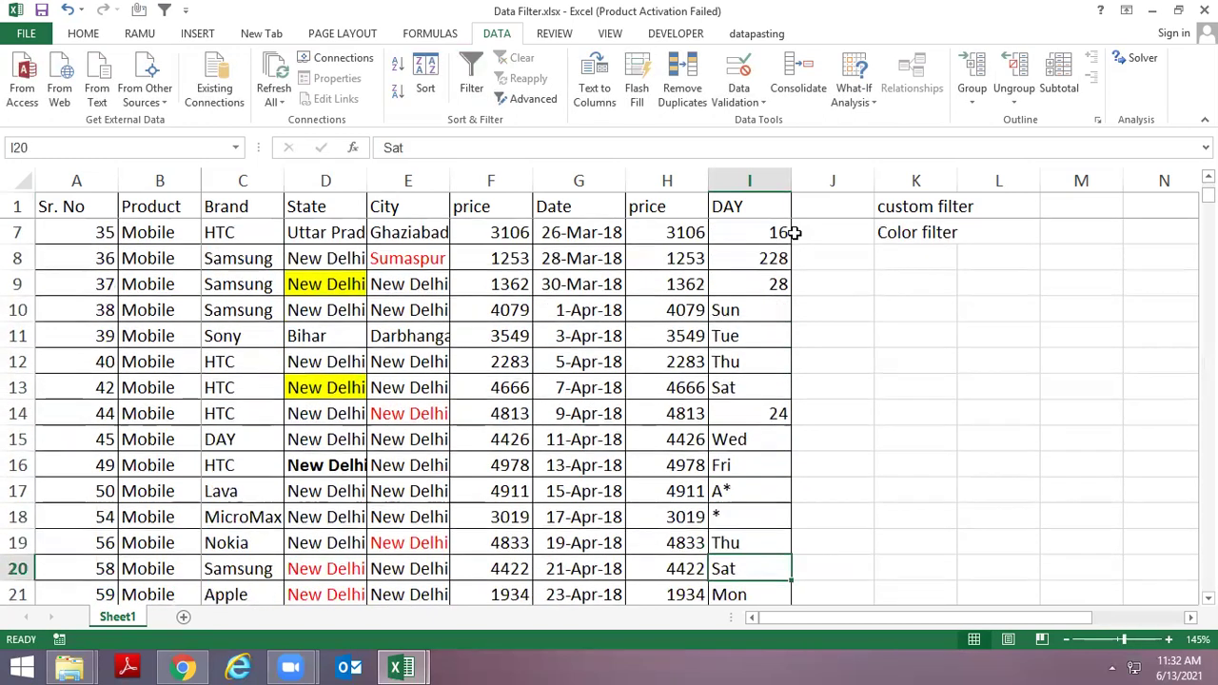
{"action": "key", "text": "Down"}
{"action": "key", "text": "Up"}
{"action": "key", "text": "ctrl+Up"}
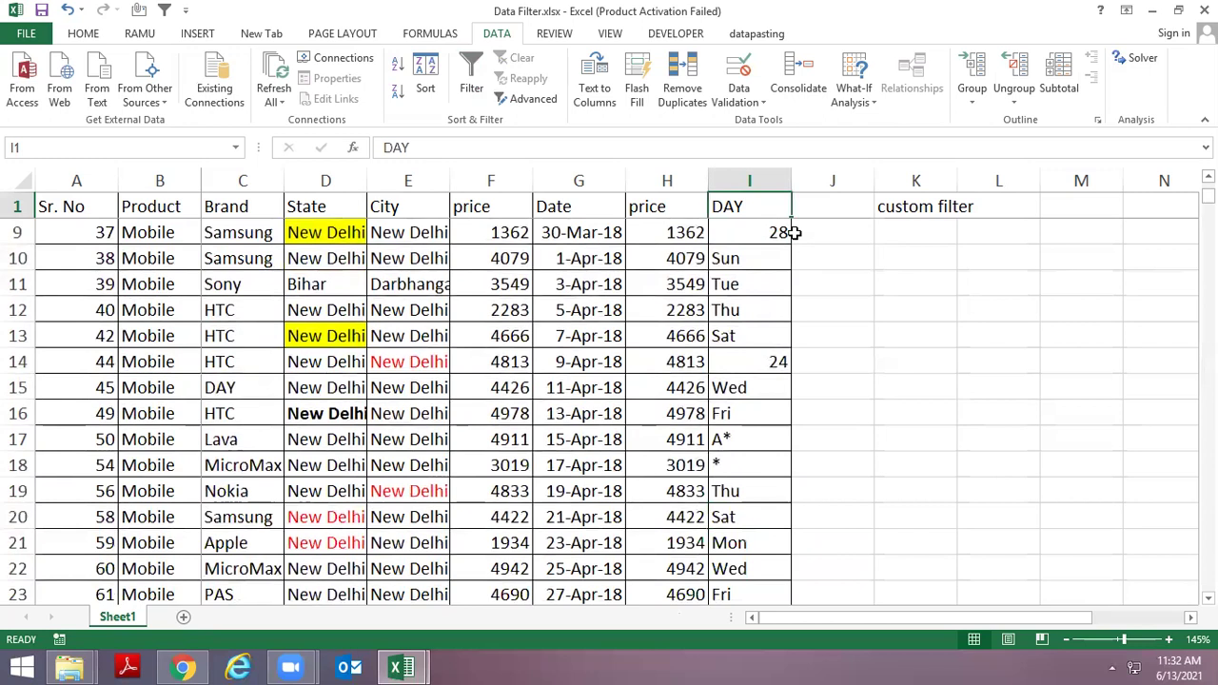
Turn AutoFilter back on and browse the DAY filter's value list without applying it
{"action": "key", "text": "ctrl+shift+l"}
{"action": "scroll", "coordinate": [794, 232], "scroll_direction": "up", "scroll_amount": 3}
{"action": "key", "text": "alt+Down"}
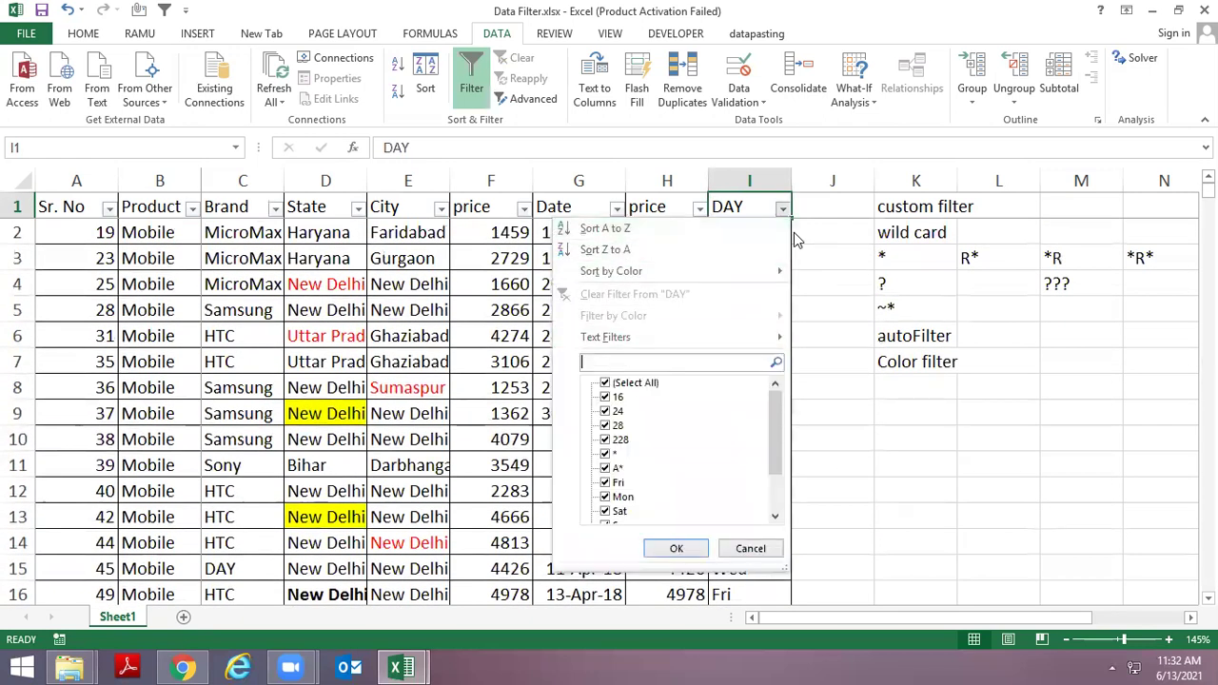
{"action": "type", "text": "*"}
{"action": "key", "text": "Down"}
{"action": "key", "text": "Down"}
{"action": "key", "text": "Down"}
{"action": "key", "text": "Down"}
{"action": "key", "text": "End"}
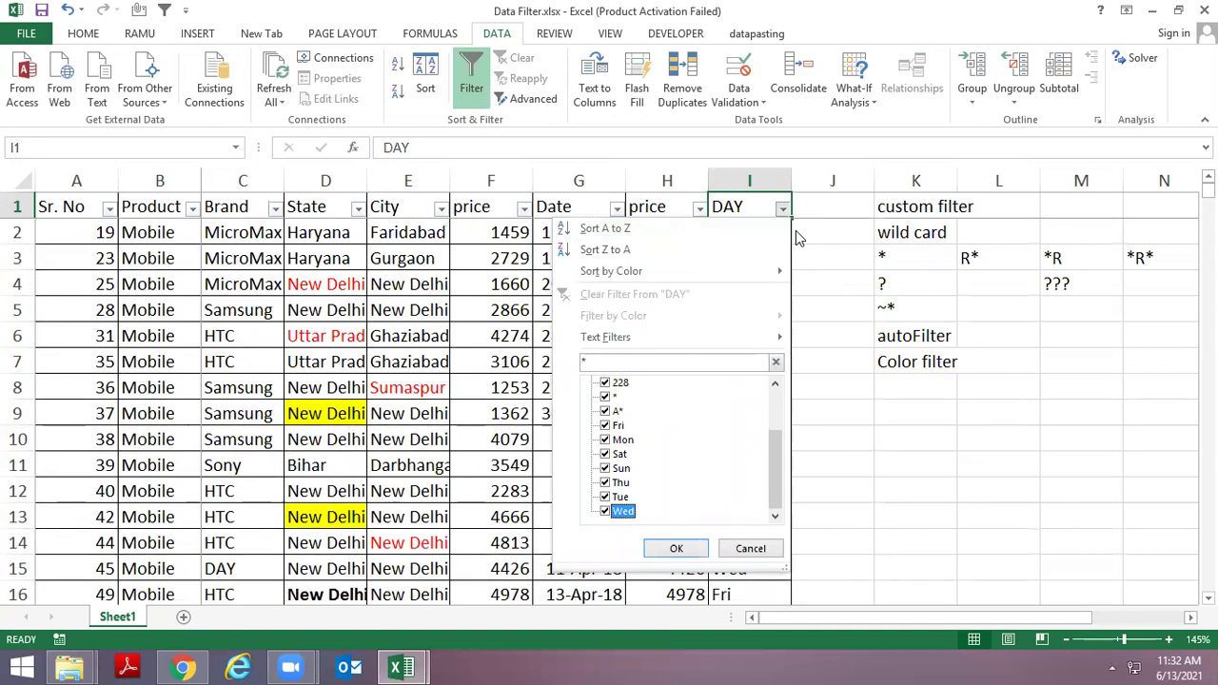
{"action": "key", "text": "Escape"}
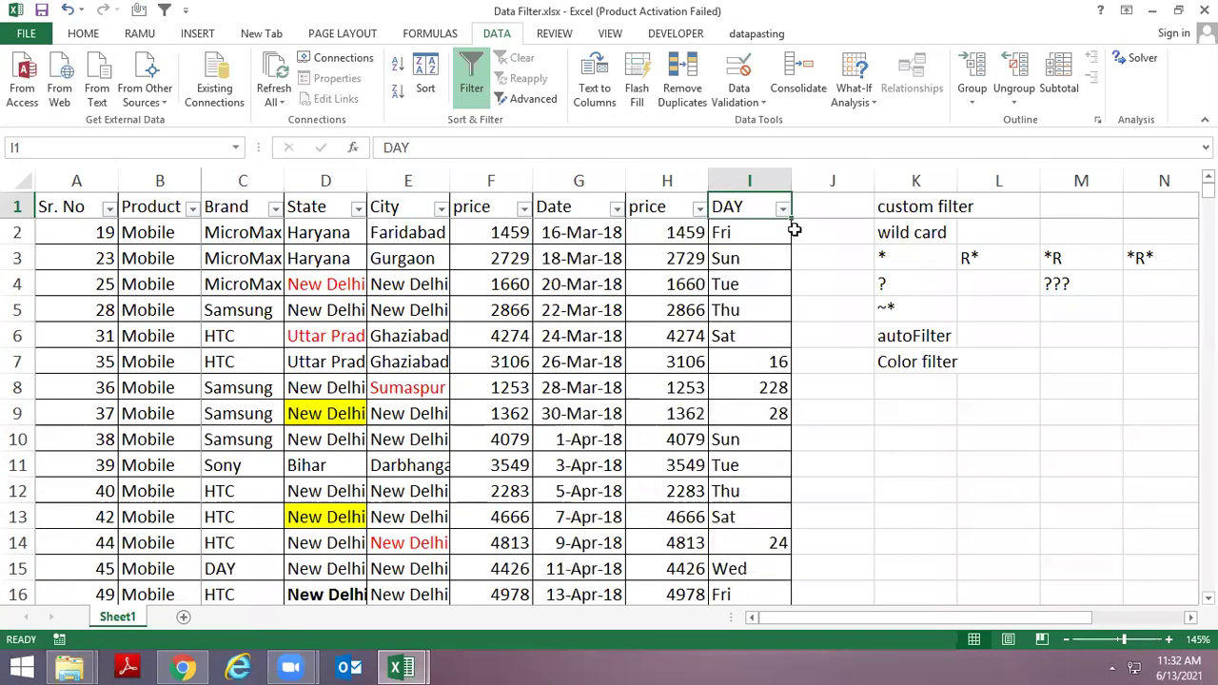
{"action": "key", "text": "Down"}
{"action": "key", "text": "Up"}
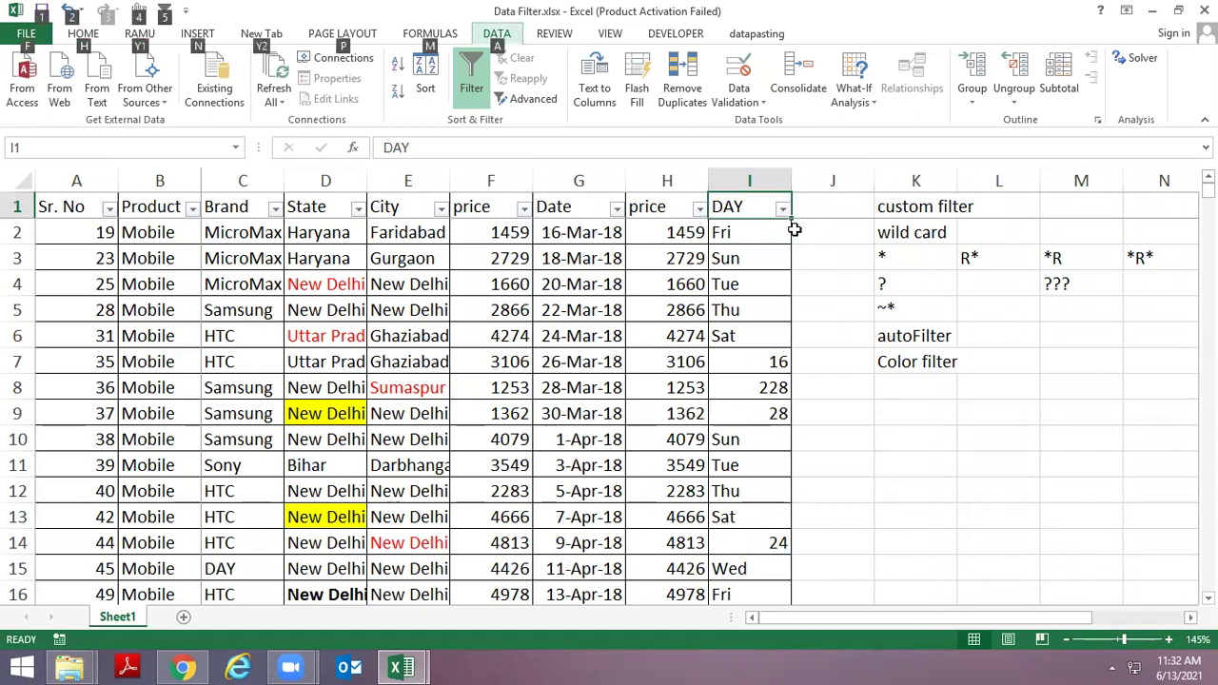
{"action": "key", "text": "Down"}
{"action": "key", "text": "Down"}
{"action": "key", "text": "Down"}
{"action": "key", "text": "Down"}
{"action": "key", "text": "Down"}
{"action": "key", "text": "Down"}
{"action": "key", "text": "Down"}
{"action": "key", "text": "Down"}
{"action": "key", "text": "Up"}
{"action": "key", "text": "Up"}
{"action": "key", "text": "Up"}
{"action": "key", "text": "Up"}
{"action": "key", "text": "Up"}
{"action": "key", "text": "Up"}
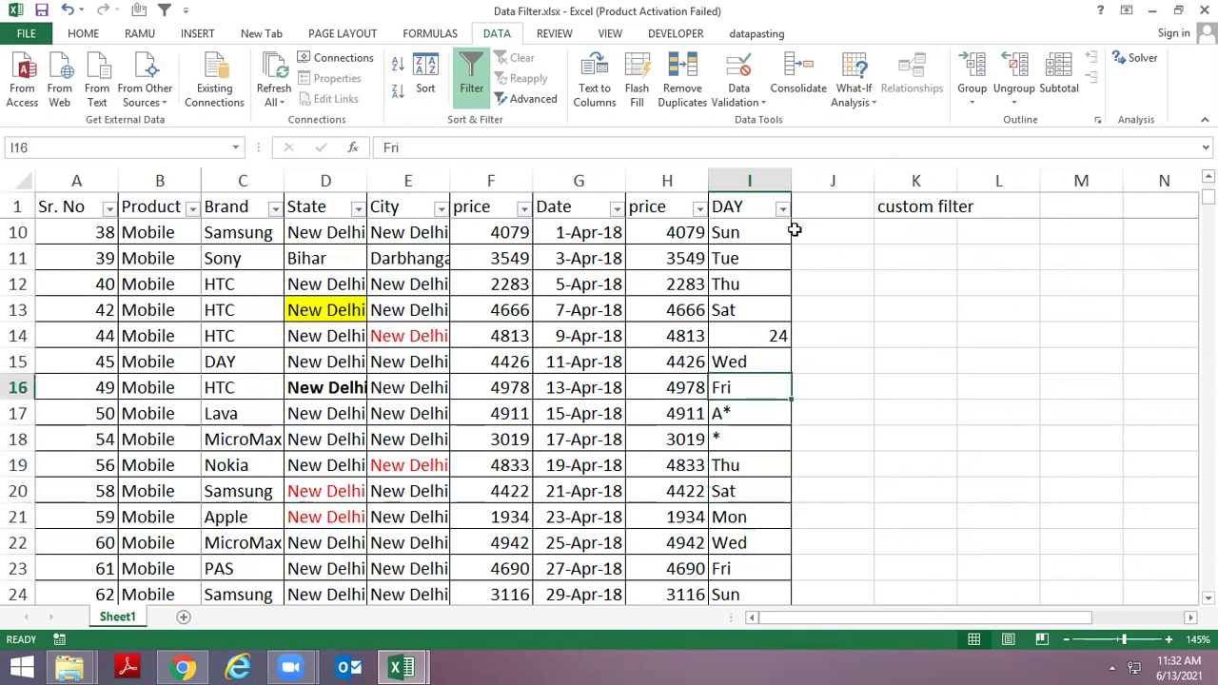
{"action": "key", "text": "ctrl+Up"}
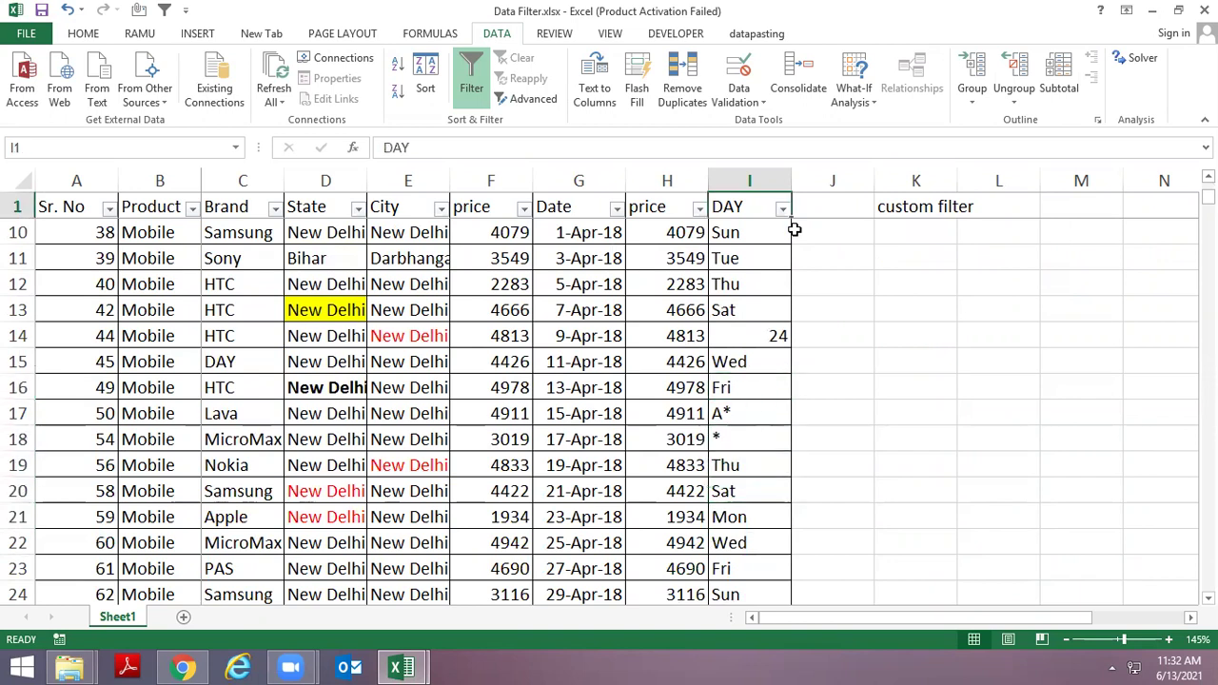
Filter the DAY column with the search ~* to show only literal-asterisk entries
{"action": "key", "text": "alt+Down"}
{"action": "key", "text": "Down"}
{"action": "key", "text": "Down"}
{"action": "key", "text": "Down"}
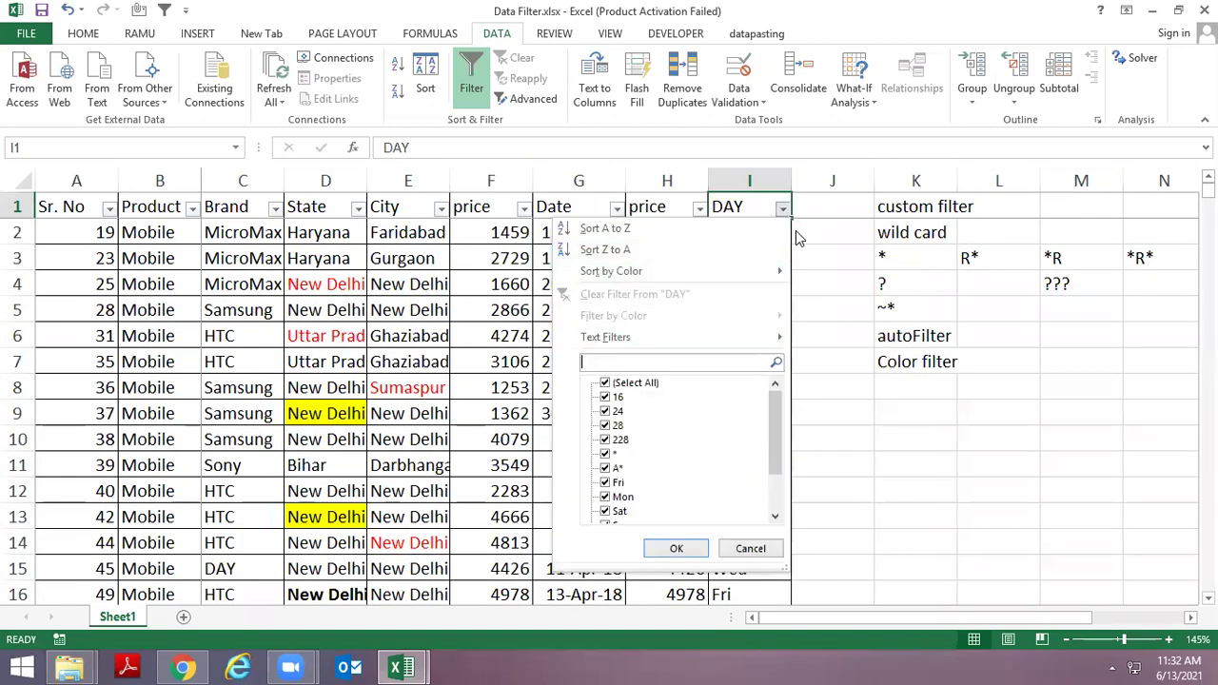
{"action": "type", "text": "*"}
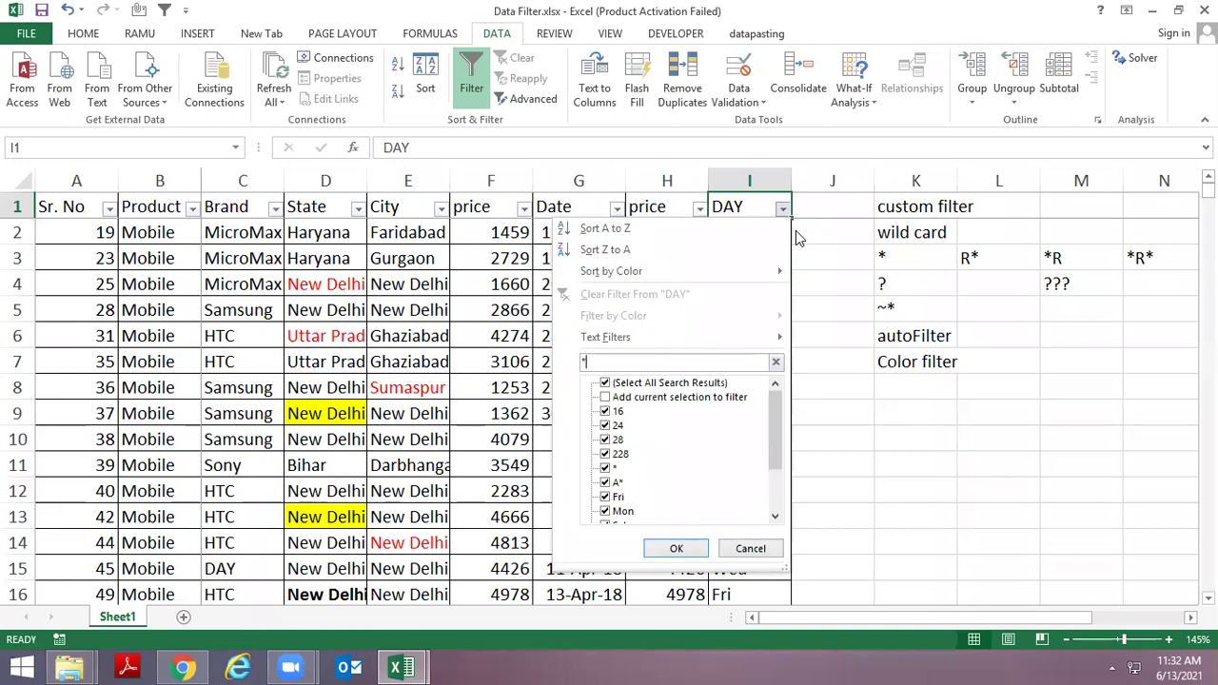
{"action": "key", "text": "BackSpace"}
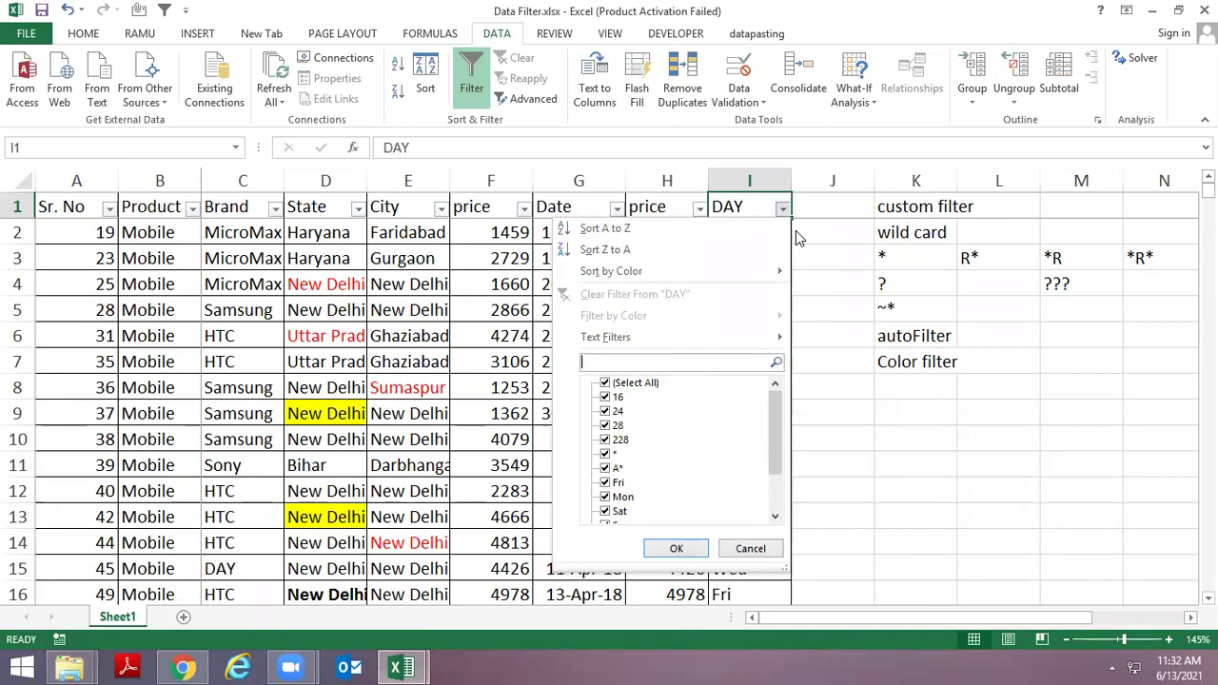
{"action": "type", "text": "~*"}
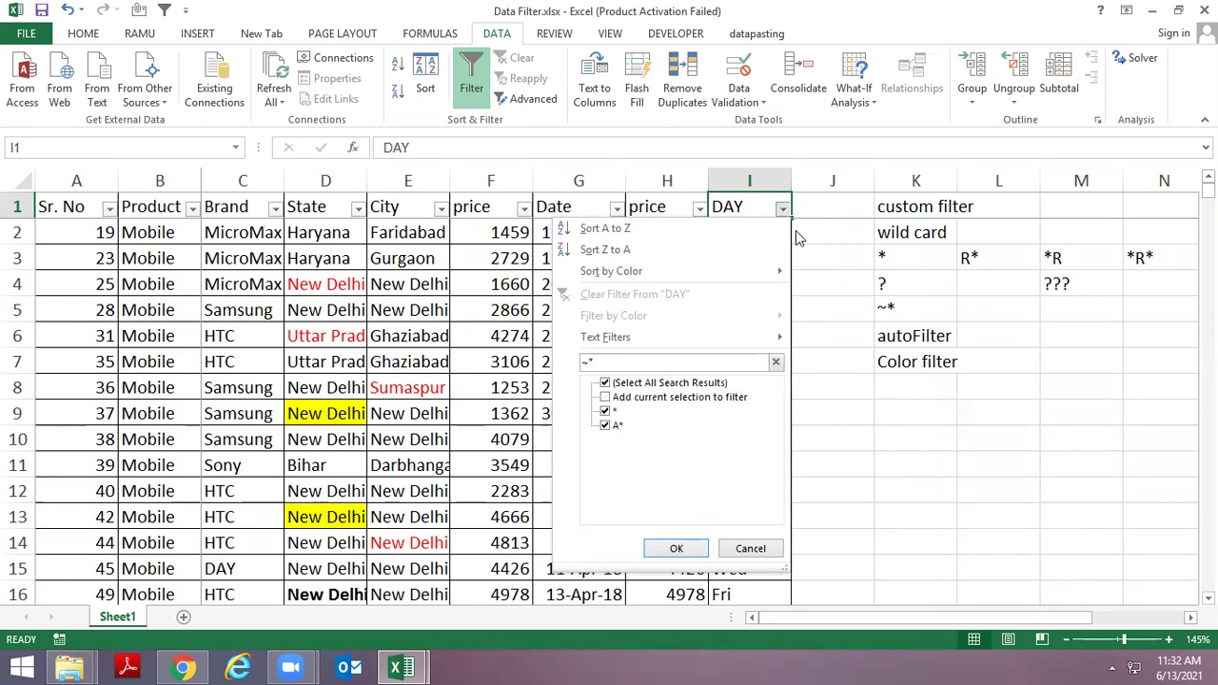
{"action": "key", "text": "Return"}
Type the notes ~ in K18 and TILD in the cell beside it
{"action": "key", "text": "Down"}
{"action": "key", "text": "Down"}
{"action": "key", "text": "Right"}
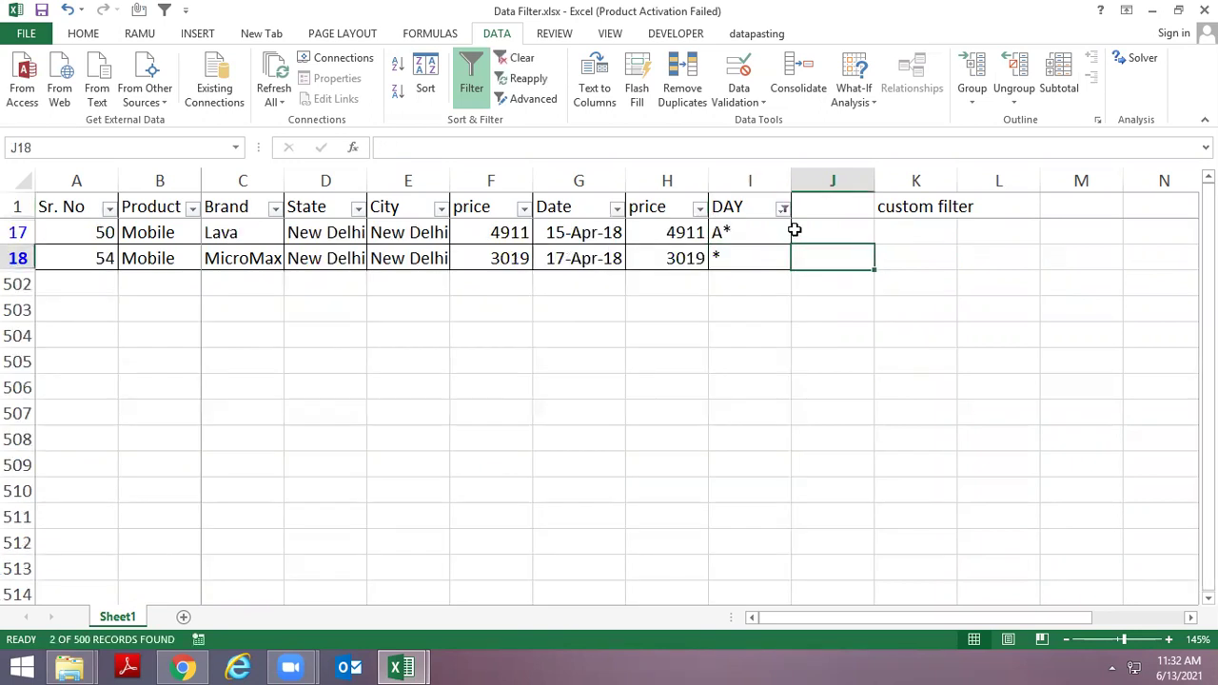
{"action": "key", "text": "Right"}
{"action": "type", "text": "~*"}
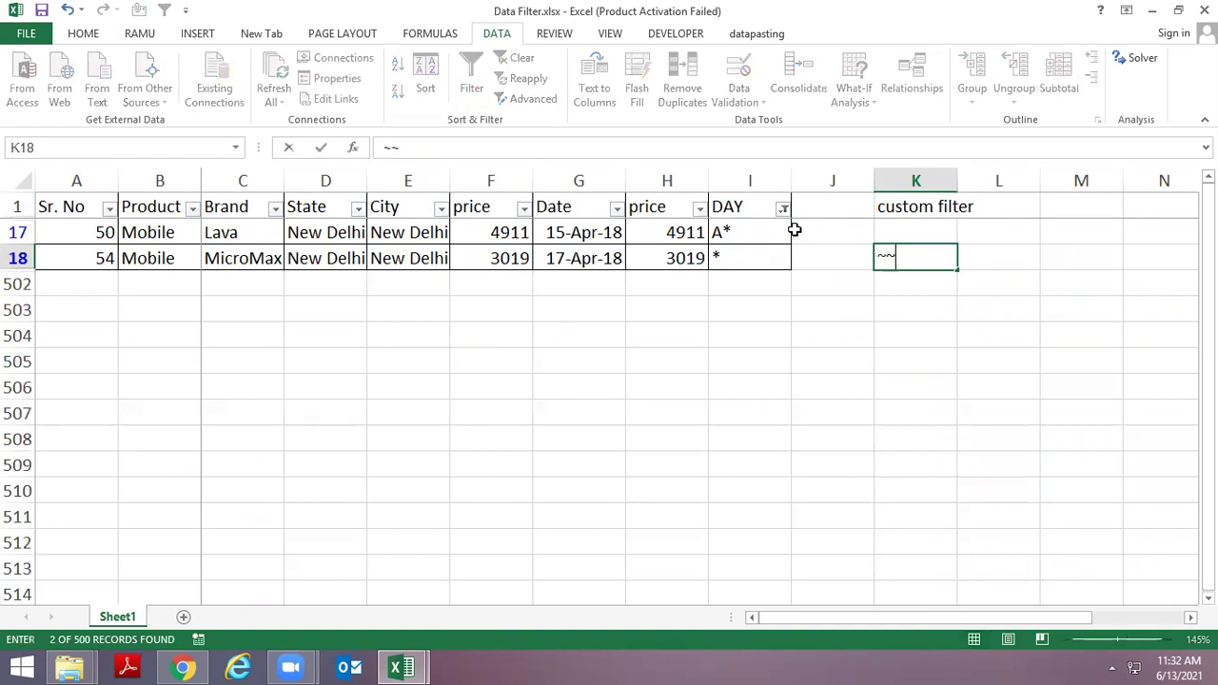
{"action": "key", "text": "BackSpace"}
{"action": "key", "text": "BackSpace"}
{"action": "type", "text": "~"}
{"action": "key", "text": "Right"}
{"action": "type", "text": "TIDE"}
{"action": "key", "text": "BackSpace"}
{"action": "key", "text": "BackSpace"}
{"action": "type", "text": "LD"}
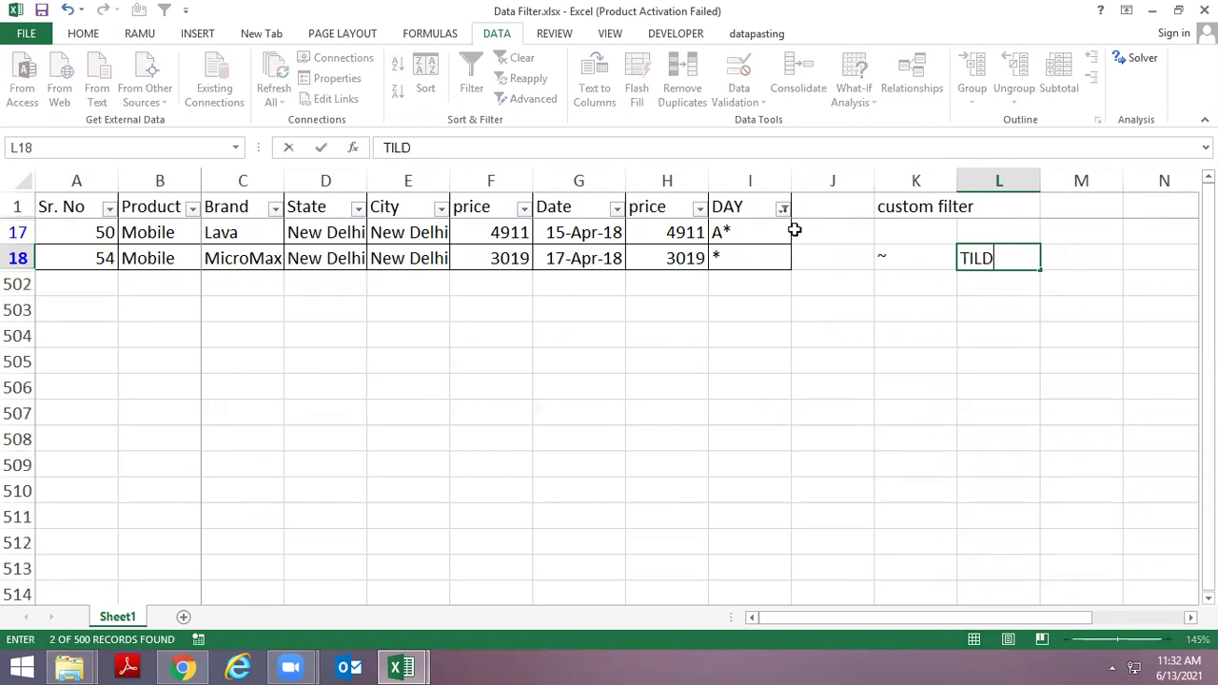
{"action": "key", "text": "Return"}
Turn off filtering to show all rows and start typing the TILD note in K9
{"action": "key", "text": "Up"}
{"action": "key", "text": "Left"}
{"action": "key", "text": "Up"}
{"action": "key", "text": "Left"}
{"action": "key", "text": "Right"}
{"action": "key", "text": "Right"}
{"action": "key", "text": "Down"}
{"action": "key", "text": "Left"}
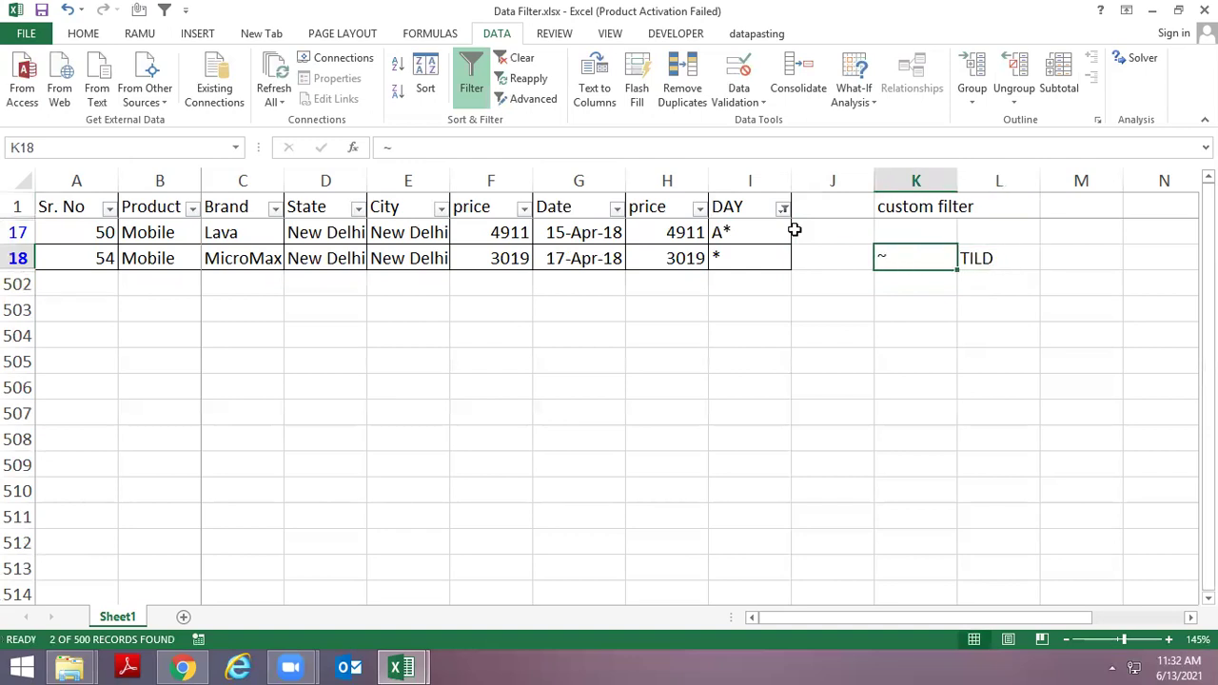
{"action": "key", "text": "ctrl+shift+l"}
{"action": "key", "text": "ctrl+Up"}
{"action": "key", "text": "Down"}
{"action": "key", "text": "Down"}
{"action": "type", "text": "TILE"}
{"action": "key", "text": "BackSpace"}
{"action": "key", "text": "BackSpace"}
Finish the TILD note in K9 and enter ~* in L9 beside it
{"action": "type", "text": "LD"}
{"action": "key", "text": "ctrl+Return"}
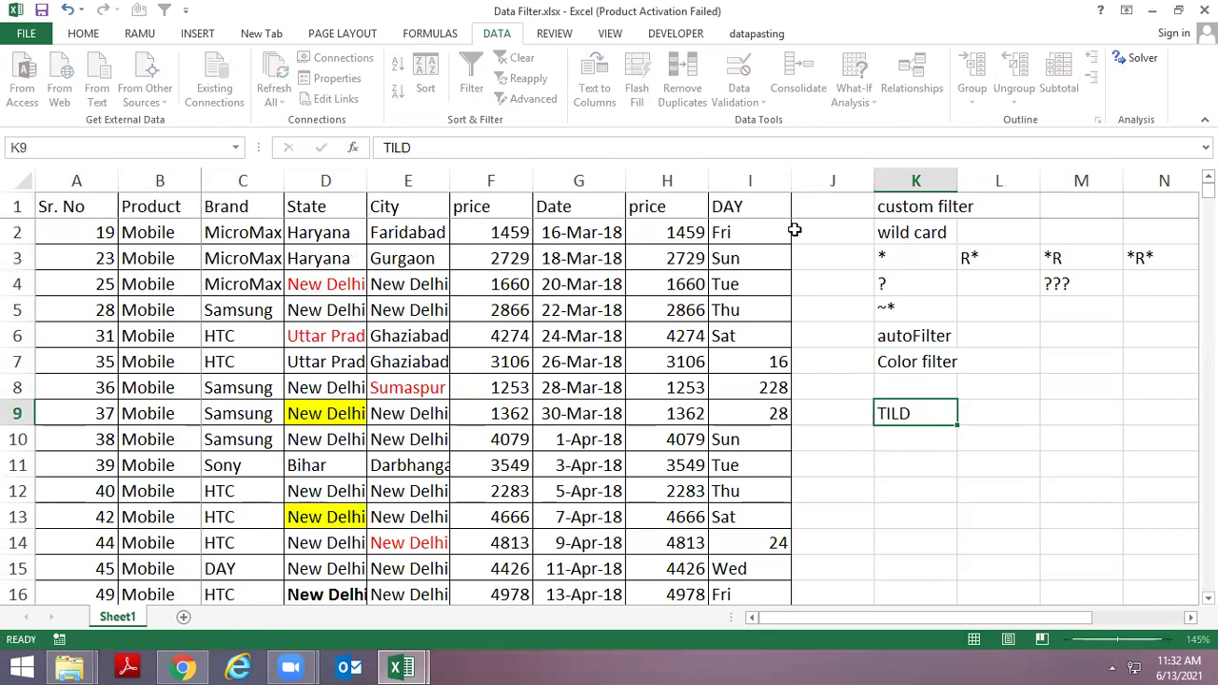
{"action": "key", "text": "Right"}
{"action": "type", "text": "~*"}
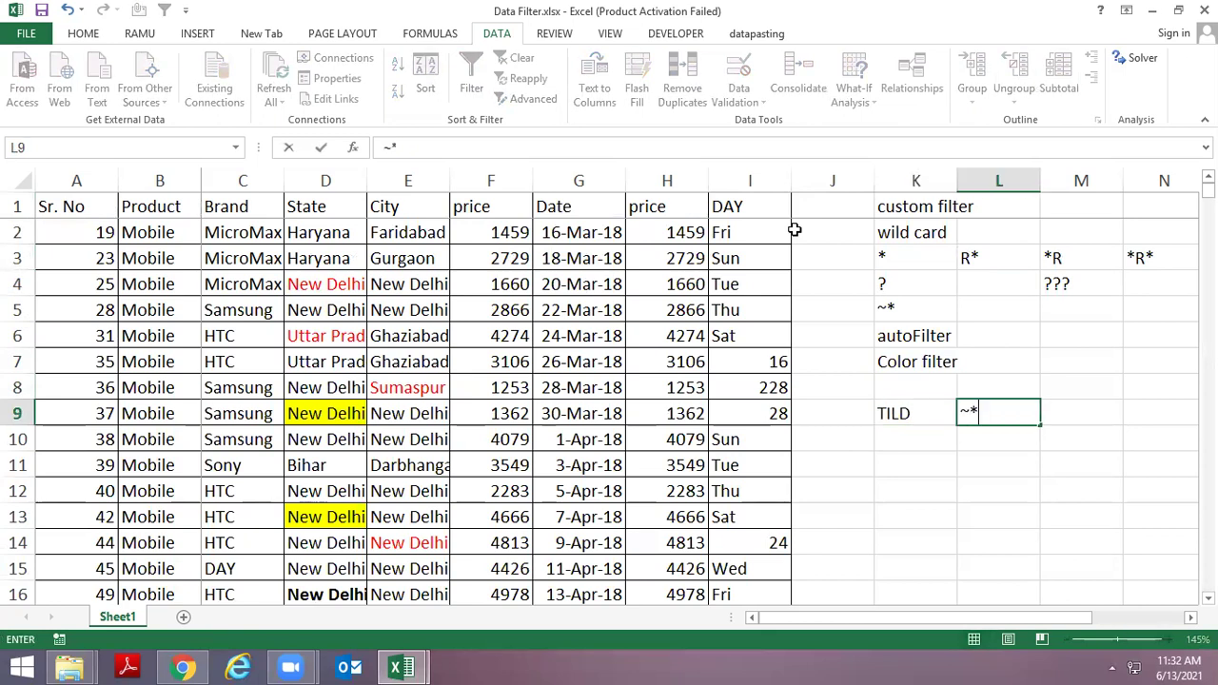
{"action": "key", "text": "Return"}
Turn AutoFilter on and filter DAY by searching ~*, leaving only the A* and * rows
{"action": "key", "text": "Left"}
{"action": "key", "text": "Up"}
{"action": "key", "text": "Left"}
{"action": "key", "text": "Left"}
{"action": "key", "text": "Left"}
{"action": "key", "text": "Right"}
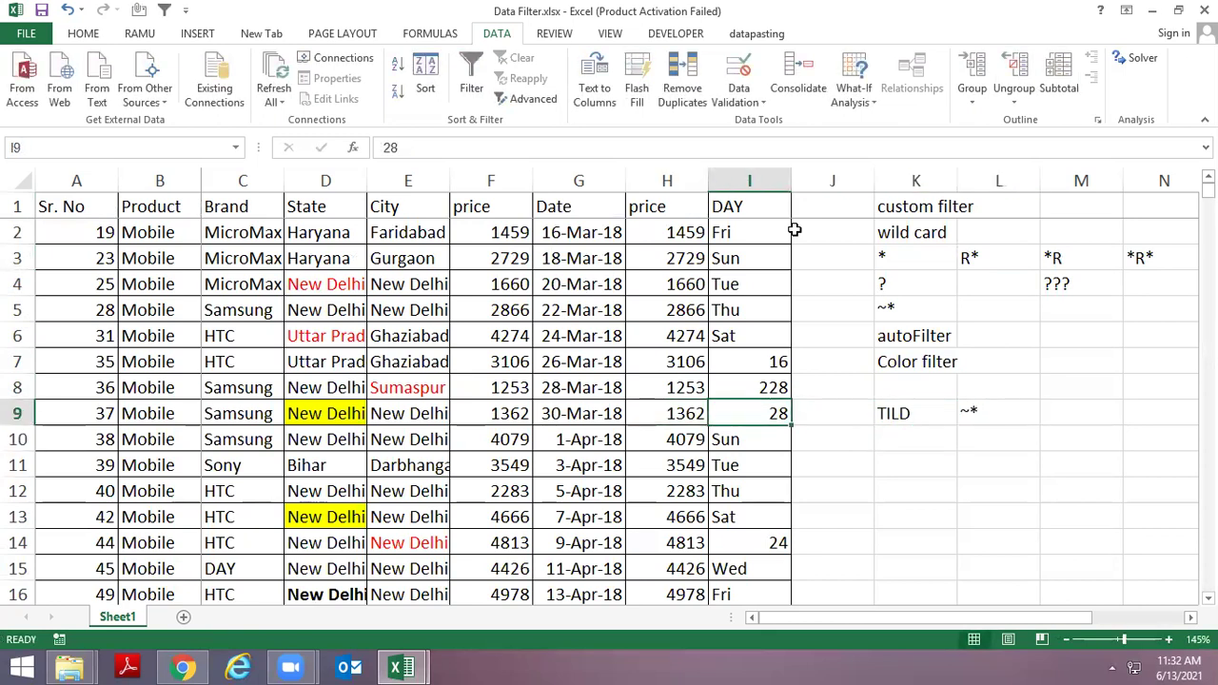
{"action": "key", "text": "ctrl+Up"}
{"action": "key", "text": "Down"}
{"action": "key", "text": "Up"}
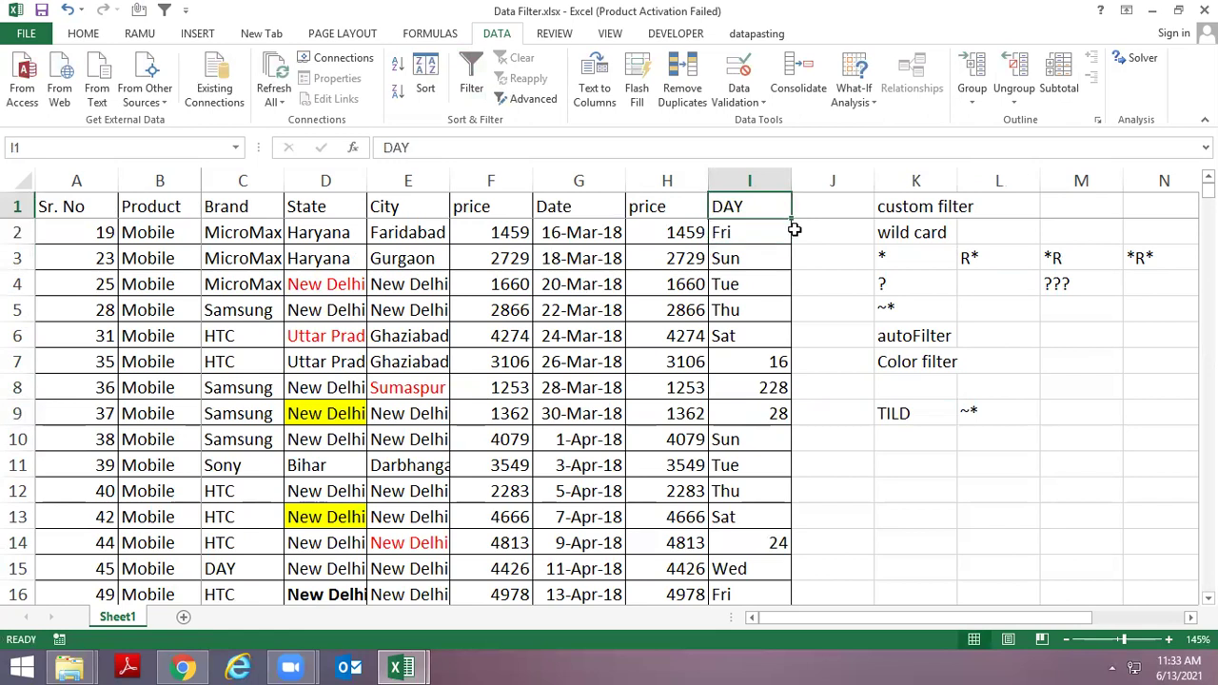
{"action": "key", "text": "ctrl+shift+l"}
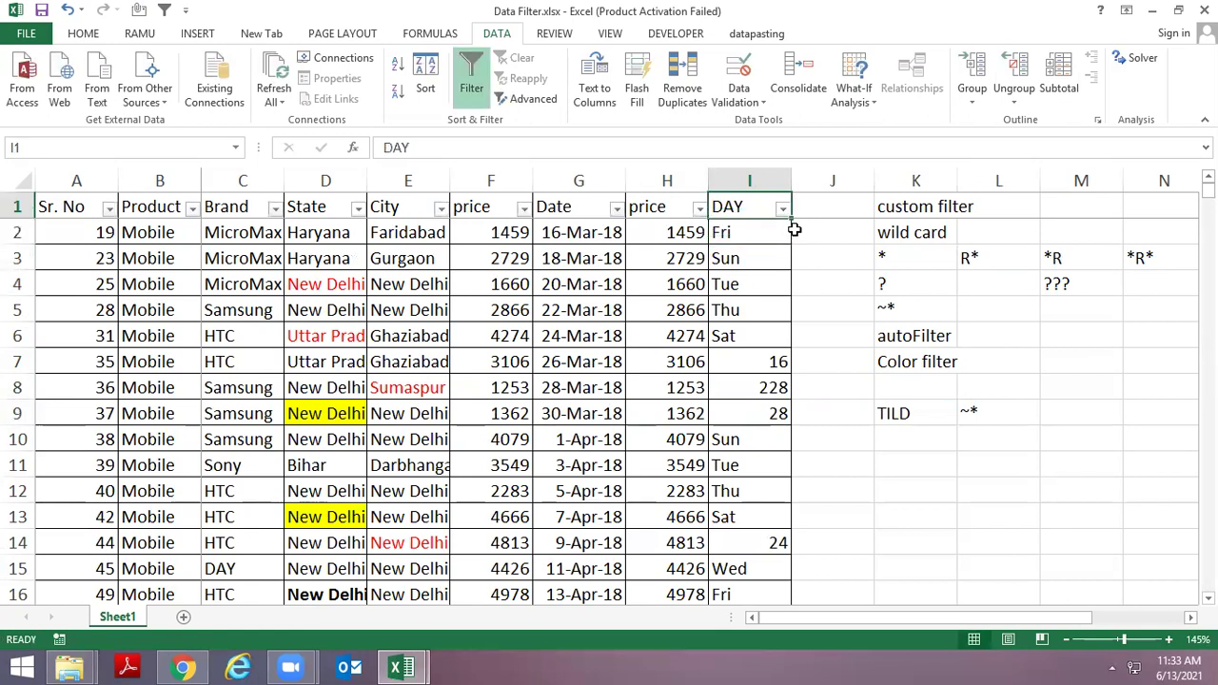
{"action": "key", "text": "alt+Down"}
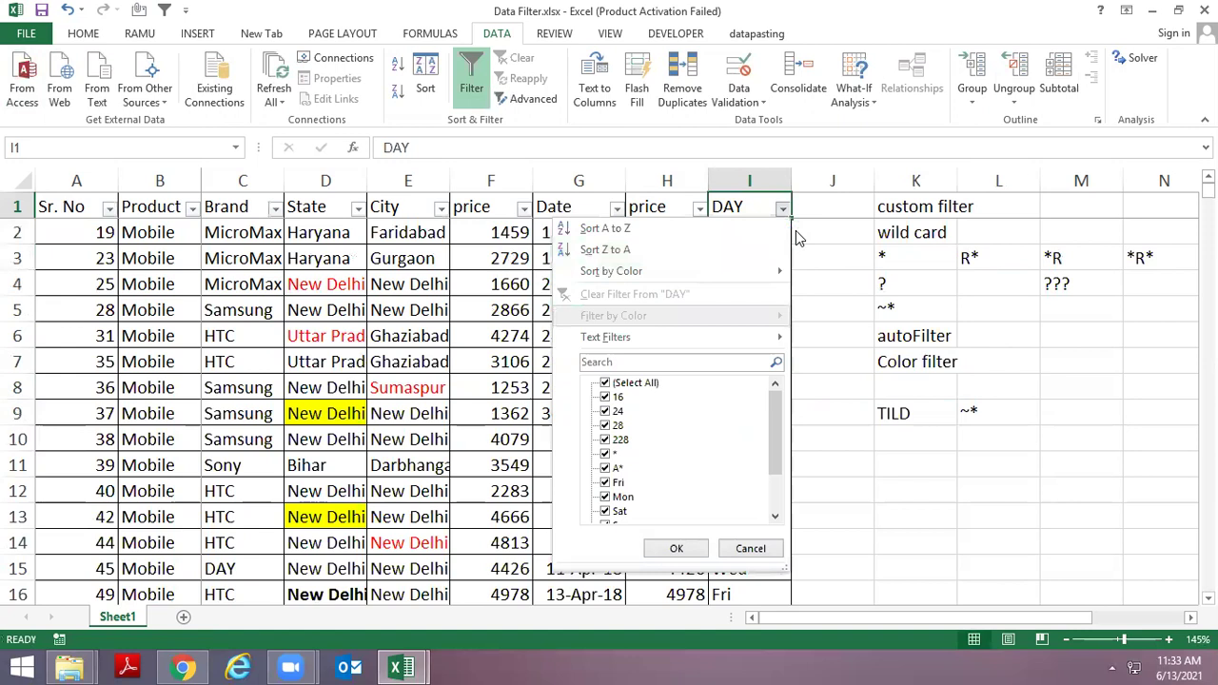
{"action": "type", "text": "~*"}
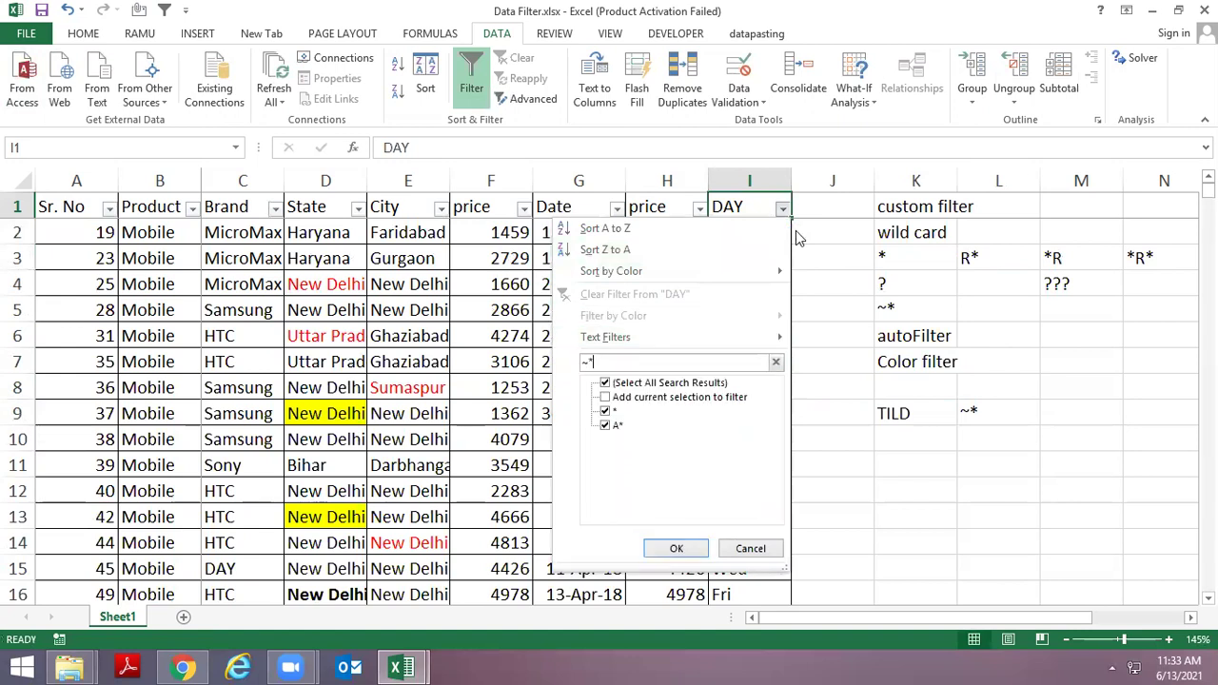
{"action": "key", "text": "Return"}
{"action": "key", "text": "Down"}
{"action": "key", "text": "Up"}
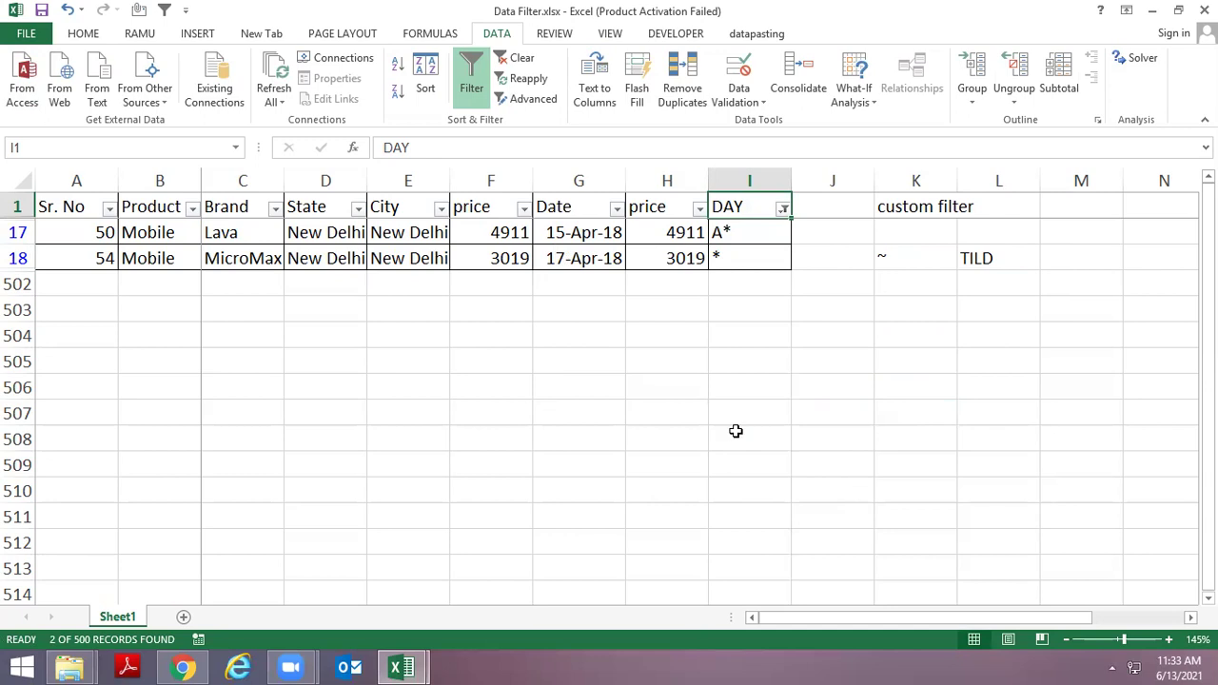
Turn off filtering and select cells in the DAY column, ending on Sun in row 3
{"action": "key", "text": "ctrl+shift+l"}
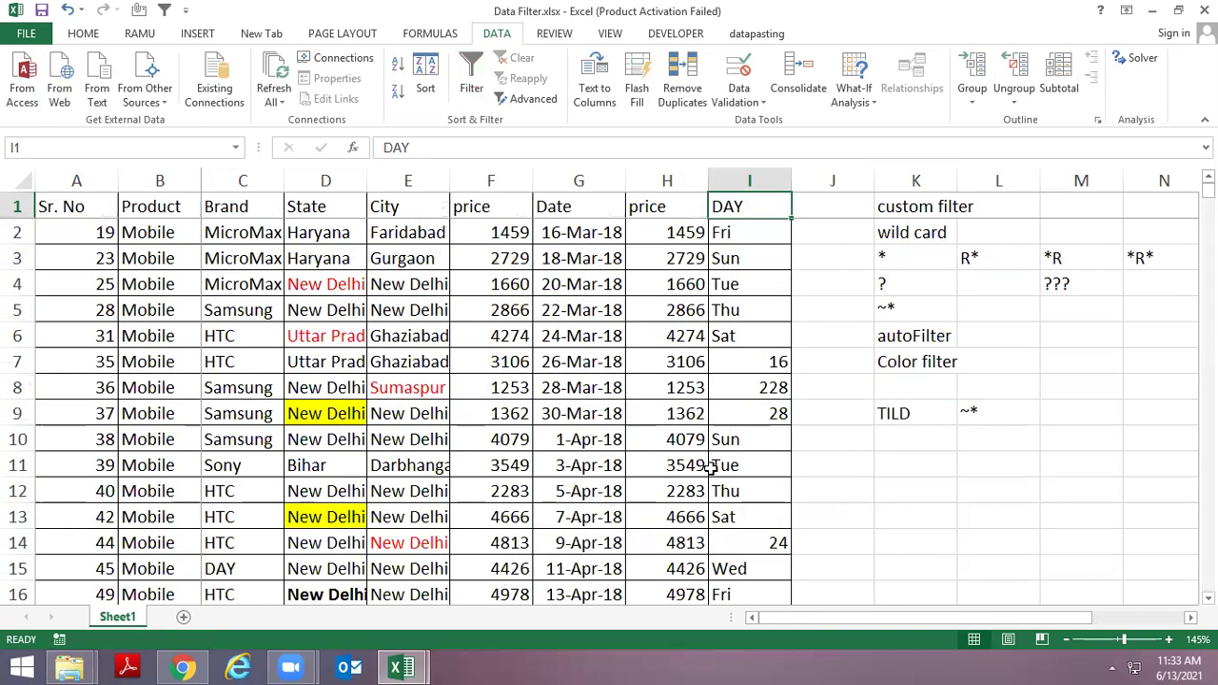
{"action": "left_click", "coordinate": [714, 469]}
{"action": "left_click", "coordinate": [732, 223]}
{"action": "left_click", "coordinate": [722, 258]}
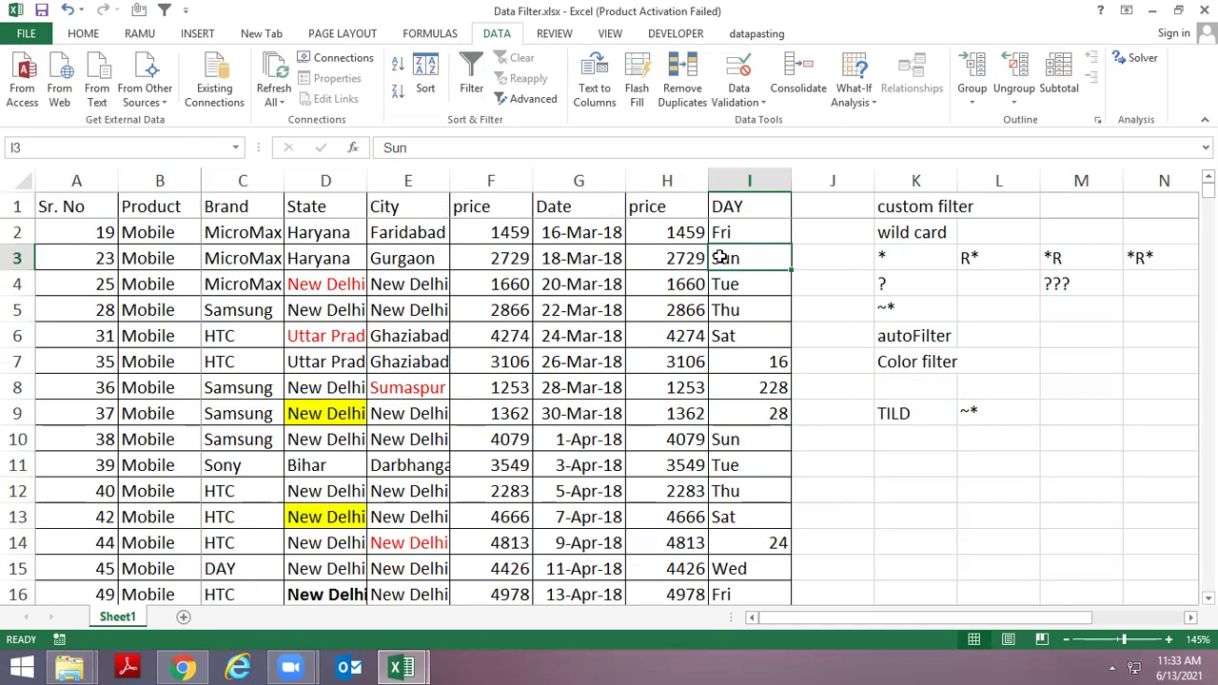